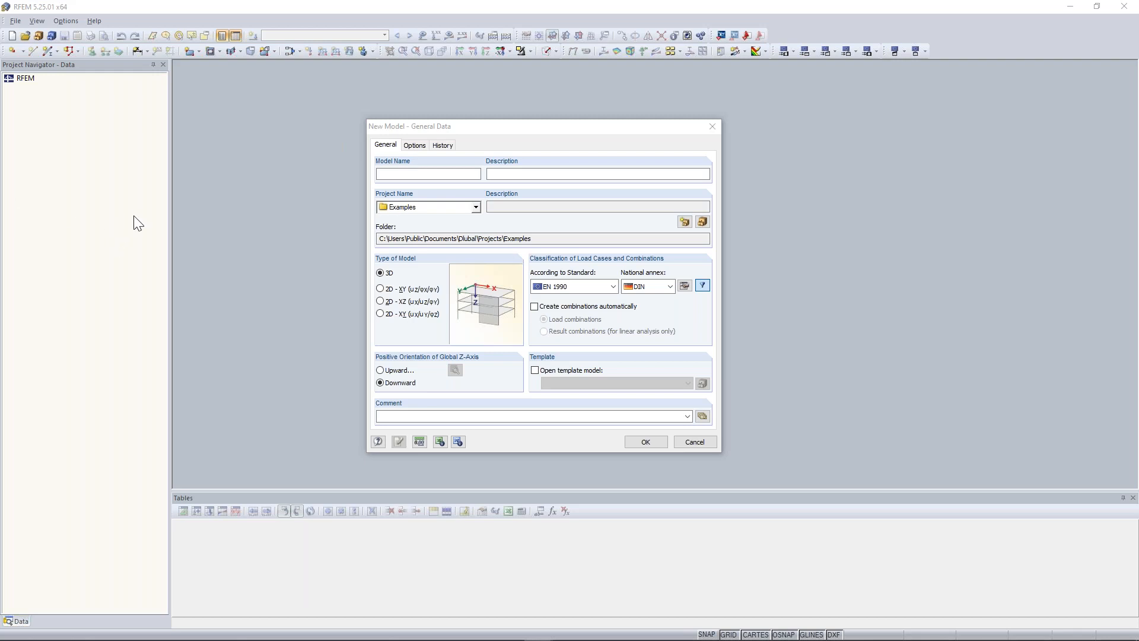
# Step: Switch to the RSBUCK manual in Adobe Acrobat and examine example 8.3's frame geometry, sections, loads and buckling results
pyautogui.hotkey('alt', 'Tab')
pyautogui.moveTo(139, 213); pyautogui.dragTo(266, 180)
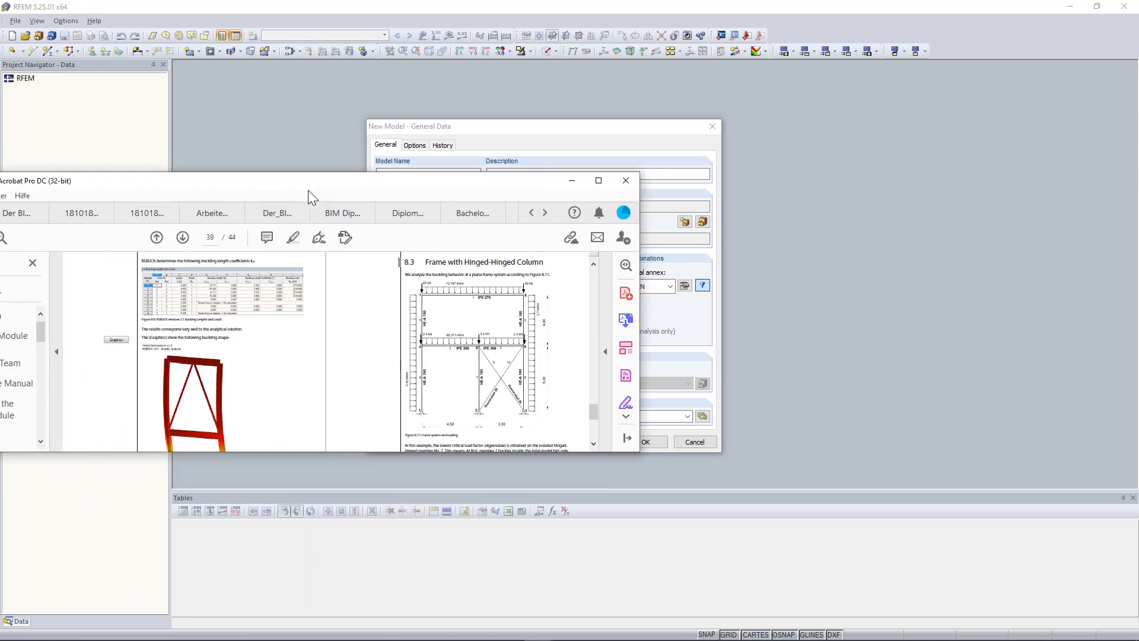
pyautogui.doubleClick(364, 189)
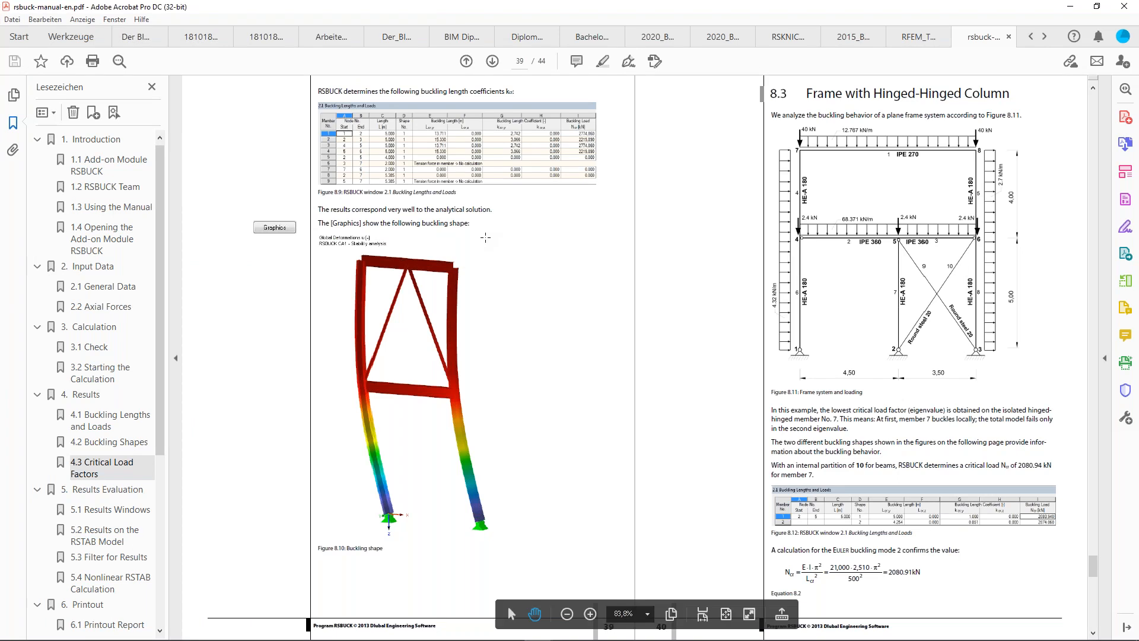
pyautogui.scroll(2, 864, 190)
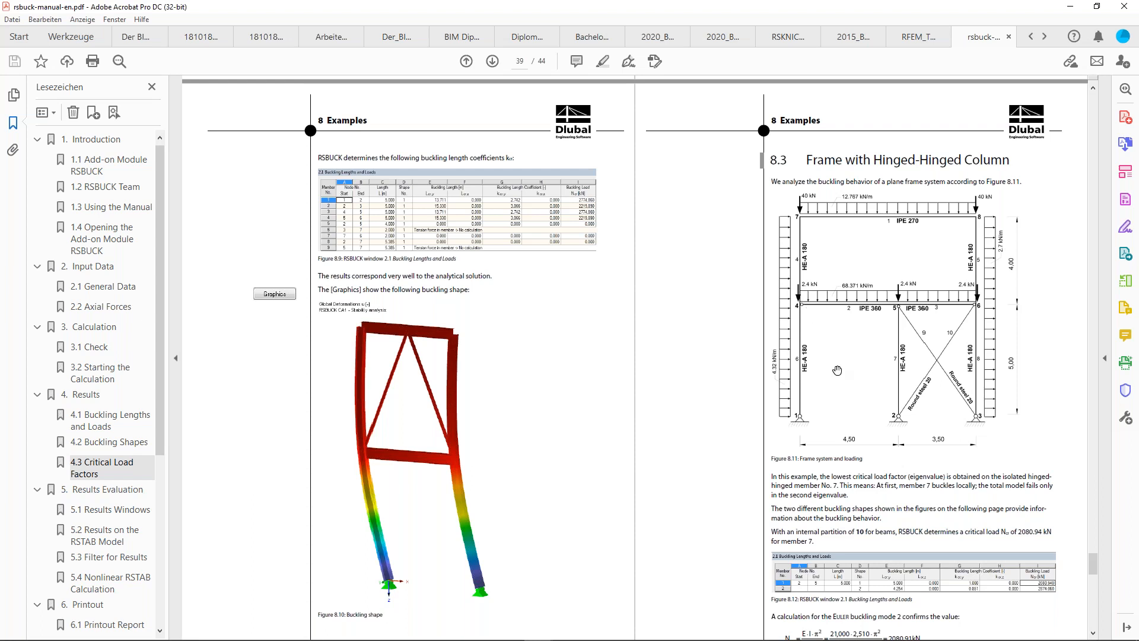
pyautogui.scroll(-3, 836, 371)
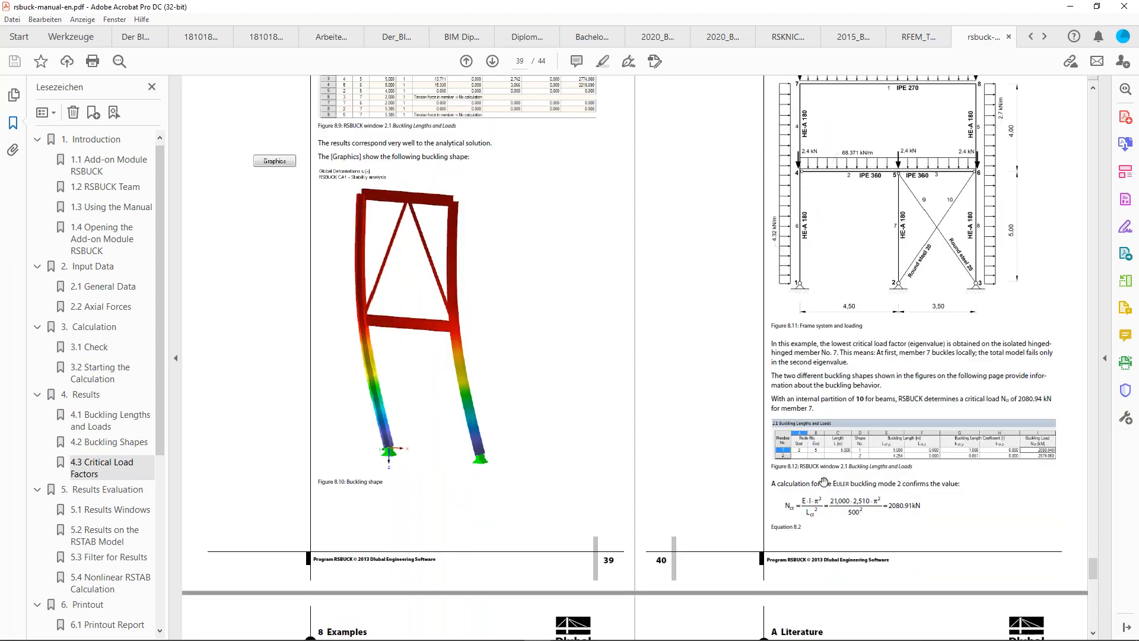
pyautogui.scroll(-2, 818, 512)
pyautogui.scroll(-6, 433, 522)
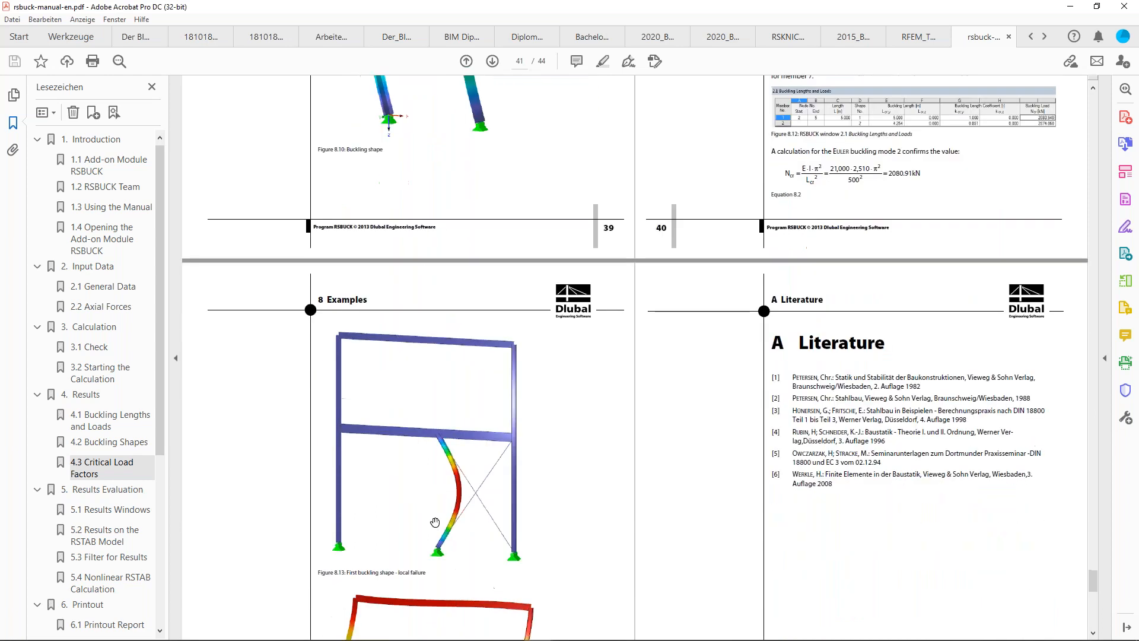
pyautogui.scroll(4, 683, 370)
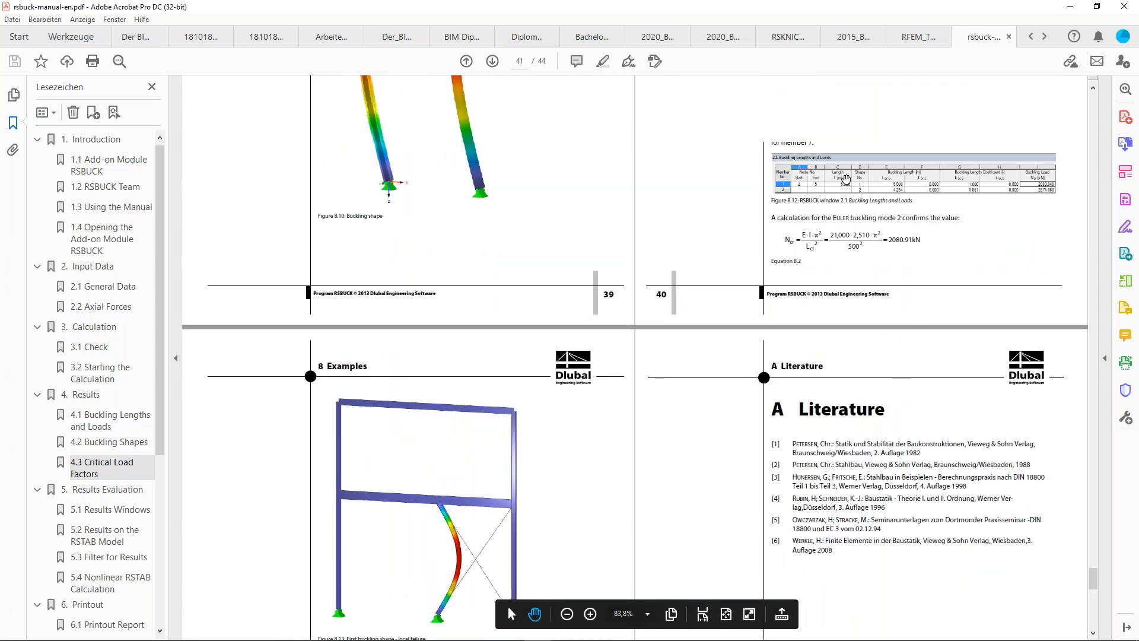
pyautogui.scroll(3, 846, 180)
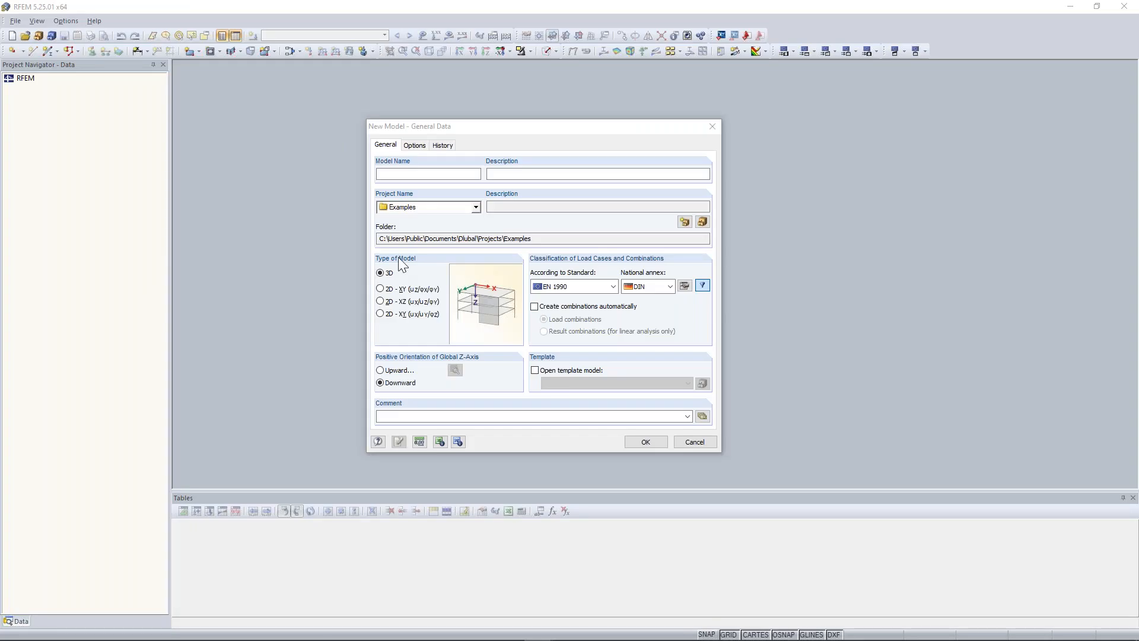
# Step: Name the new RFEM model 2D Frame and set its model type to 2D - XZ
pyautogui.click(444, 174)
pyautogui.moveTo(564, 130); pyautogui.dragTo(555, 127)
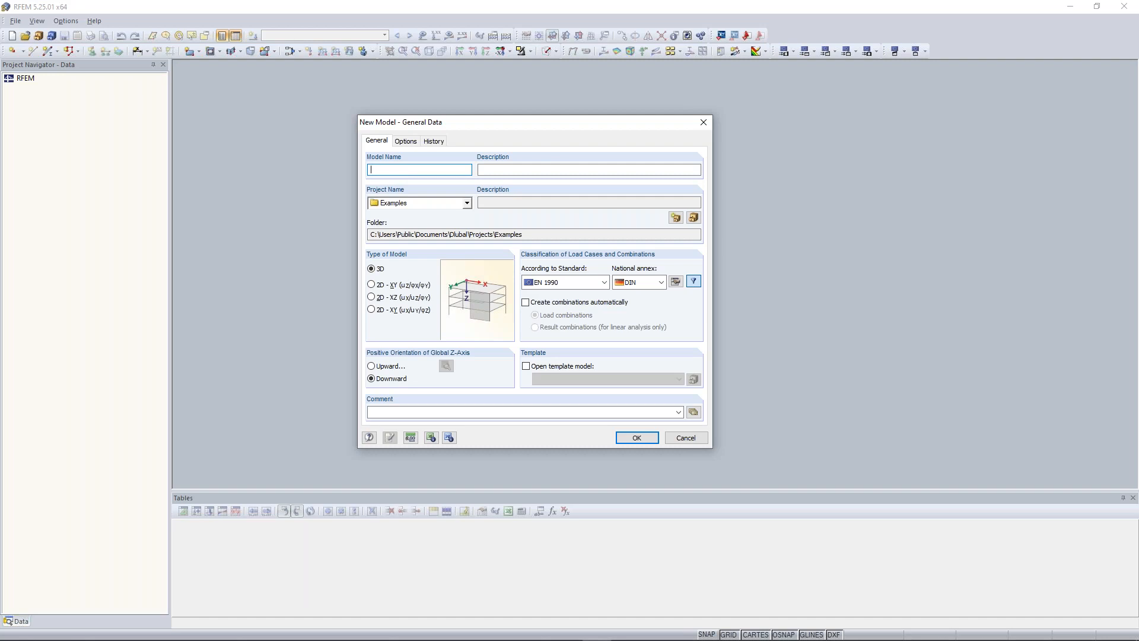
pyautogui.write('2D Frame')
pyautogui.click(410, 297)
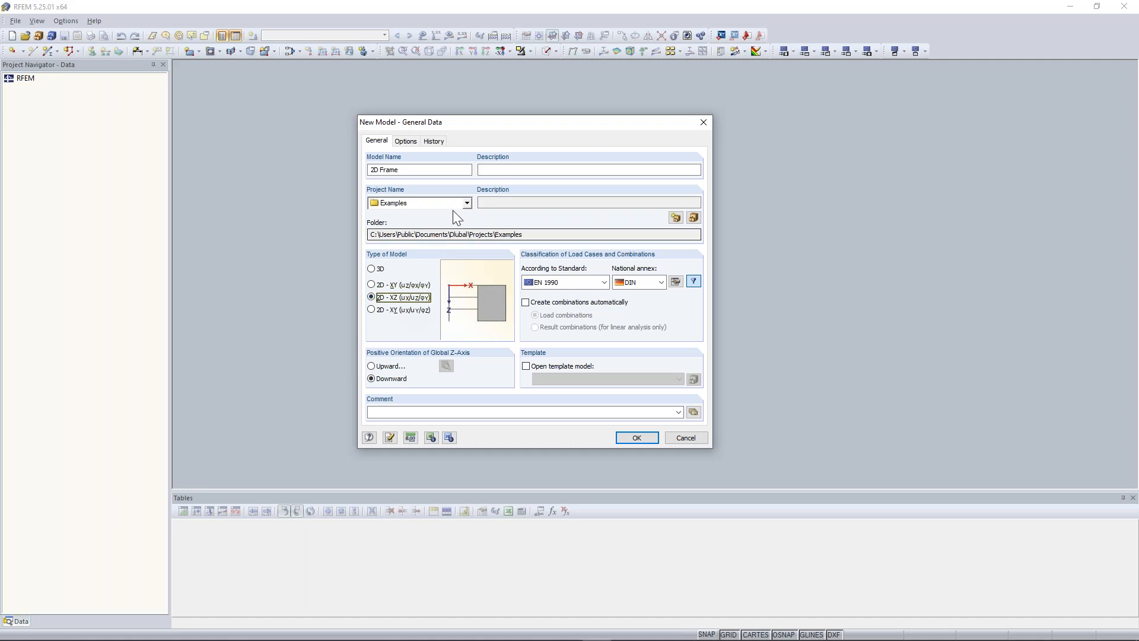
# Step: Assign the new model to the Downloads project inside Examples
pyautogui.click(468, 203)
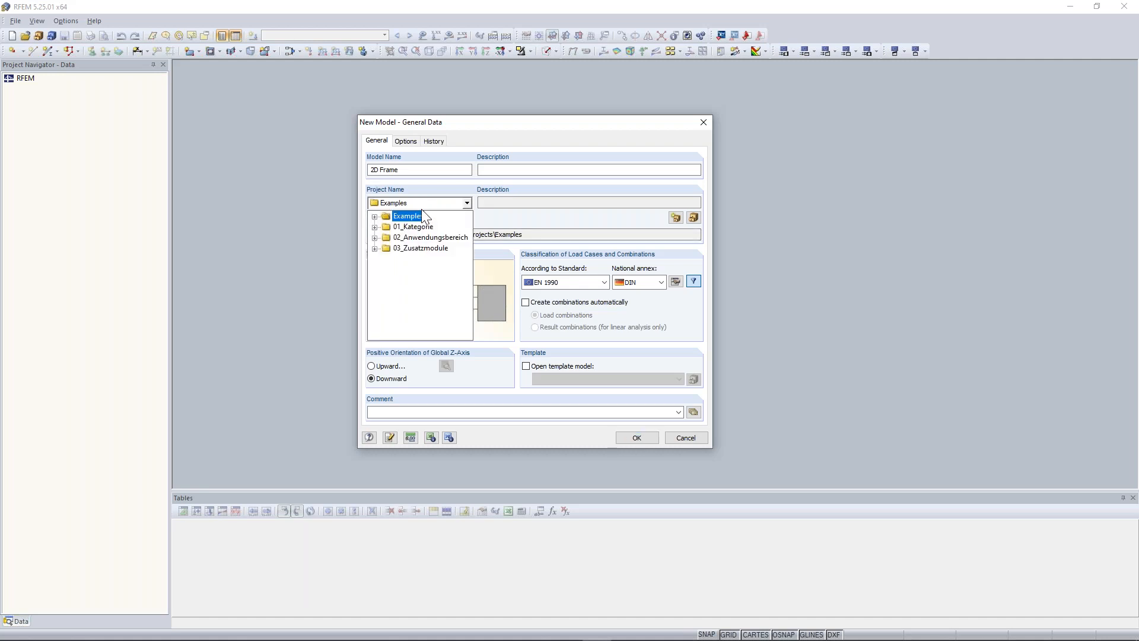
pyautogui.click(374, 216)
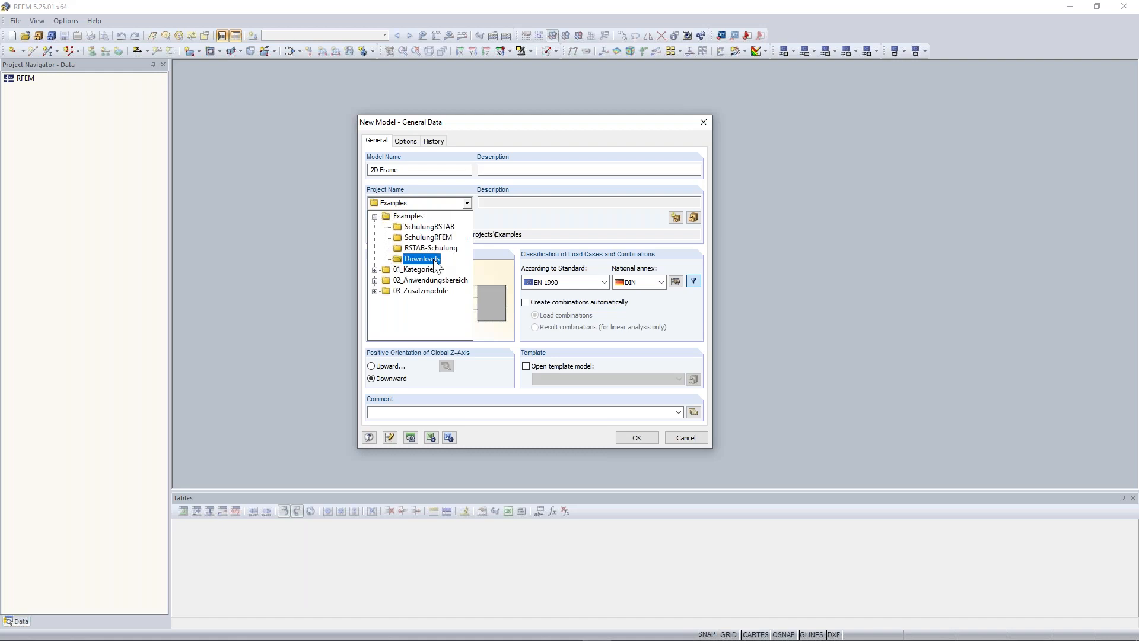
pyautogui.click(422, 258)
pyautogui.click(455, 234)
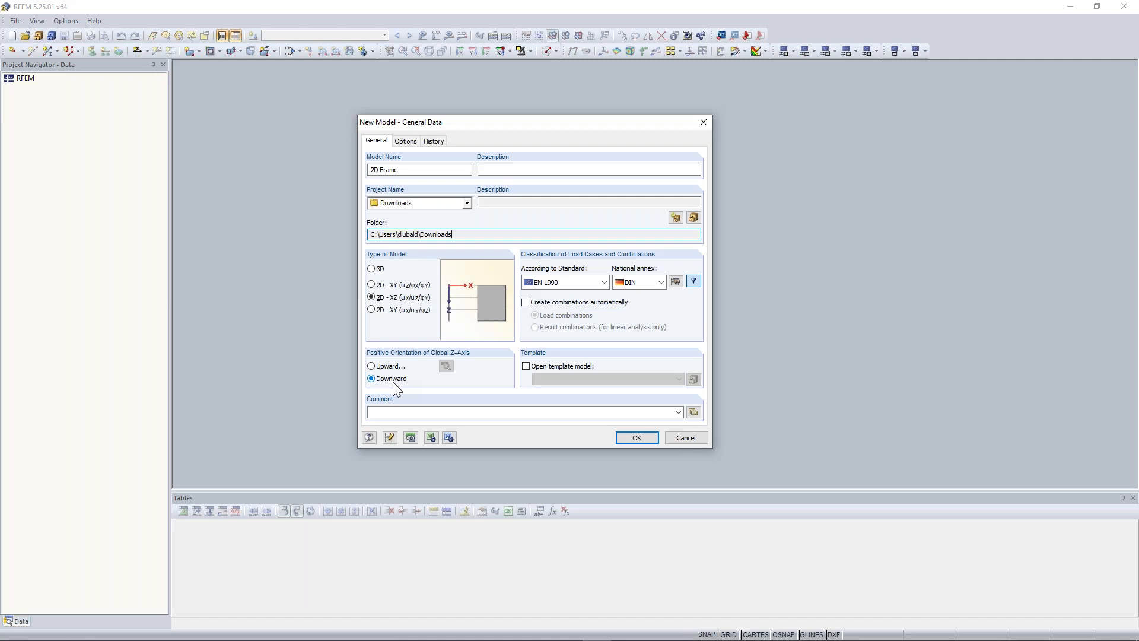
# Step: Review the units and decimal places for model data, loads and results, including the available length and force units
pyautogui.click(410, 438)
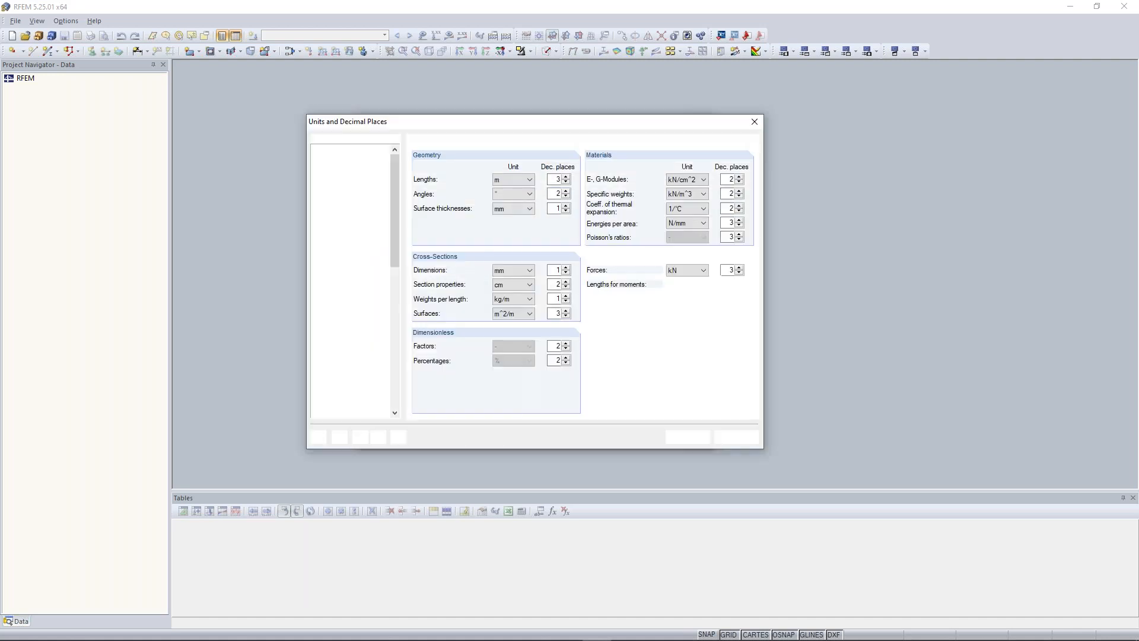
pyautogui.moveTo(528, 120); pyautogui.dragTo(539, 130)
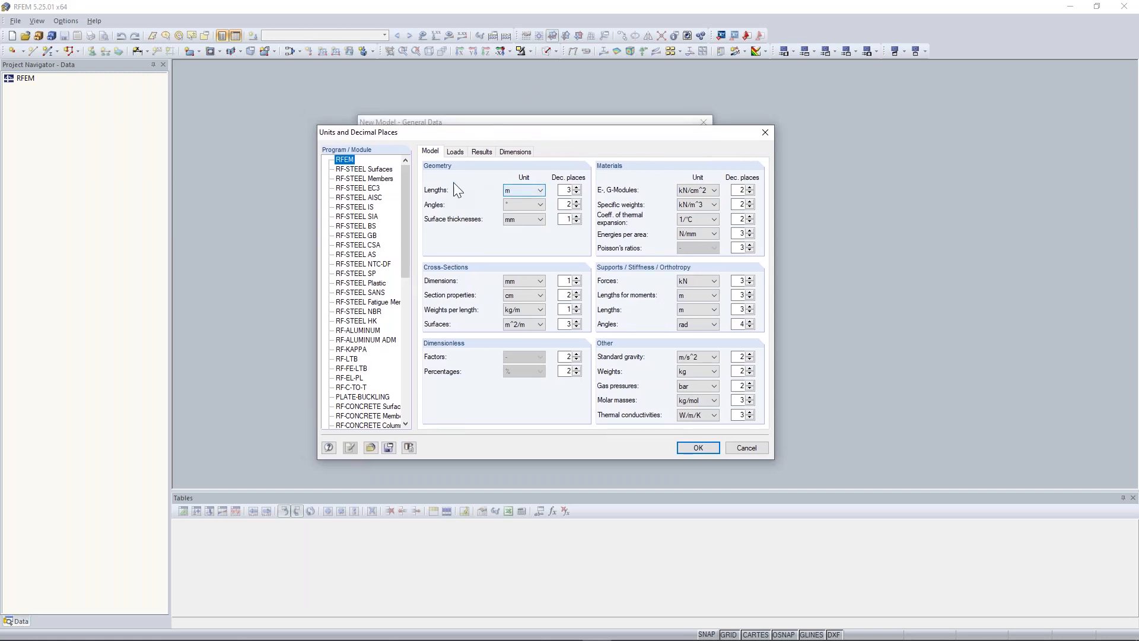
pyautogui.click(525, 191)
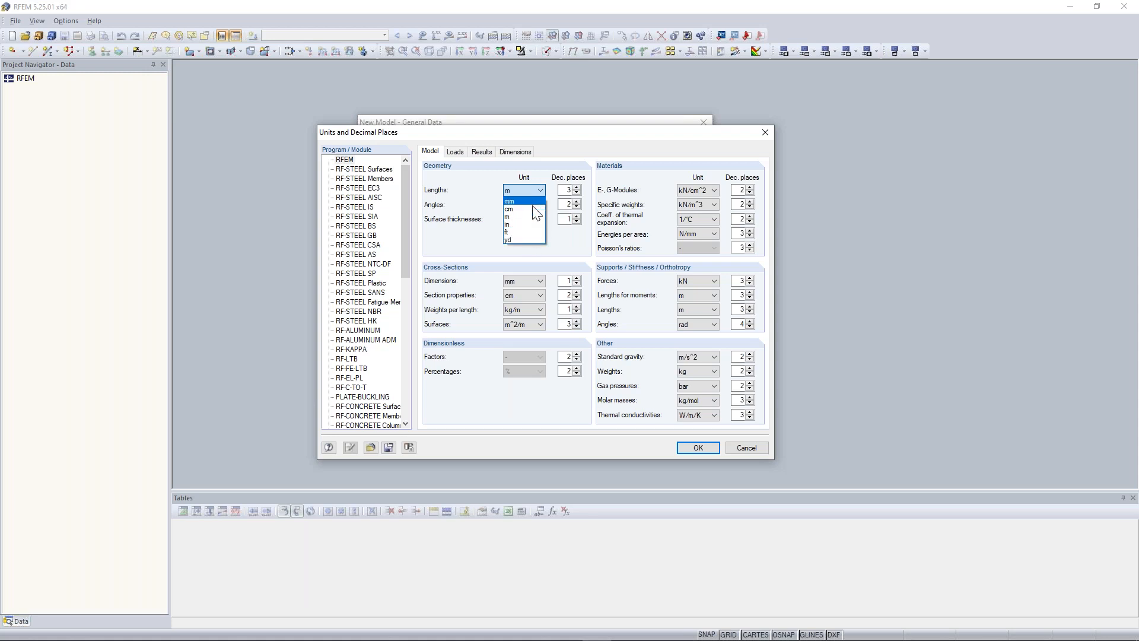
pyautogui.click(466, 206)
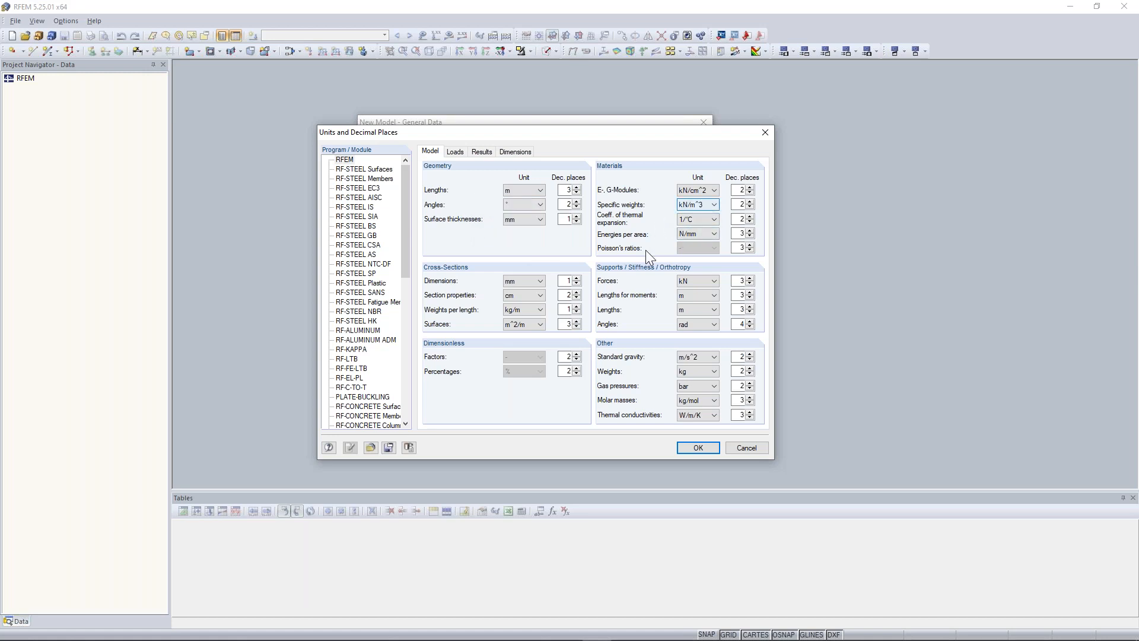
pyautogui.click(697, 281)
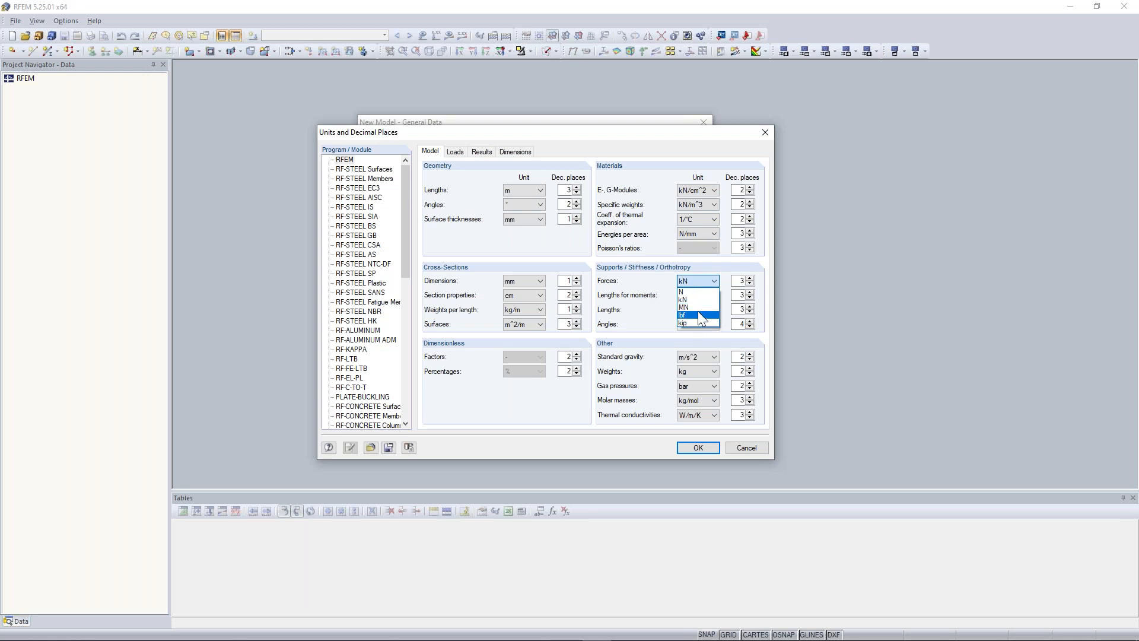
pyautogui.click(639, 272)
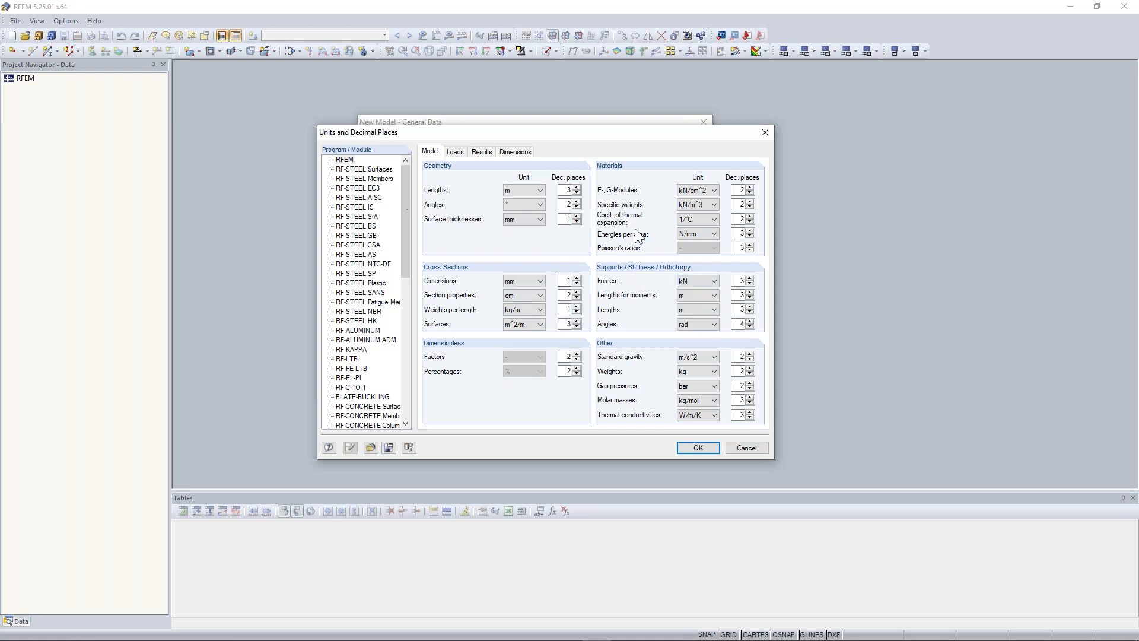
pyautogui.click(456, 152)
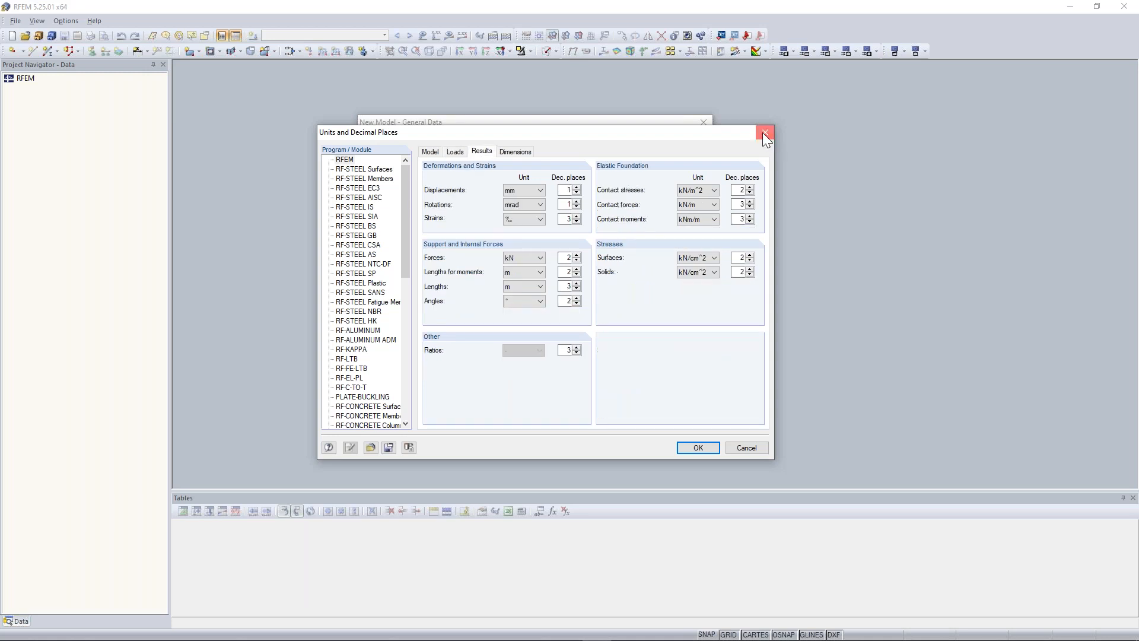
pyautogui.click(765, 132)
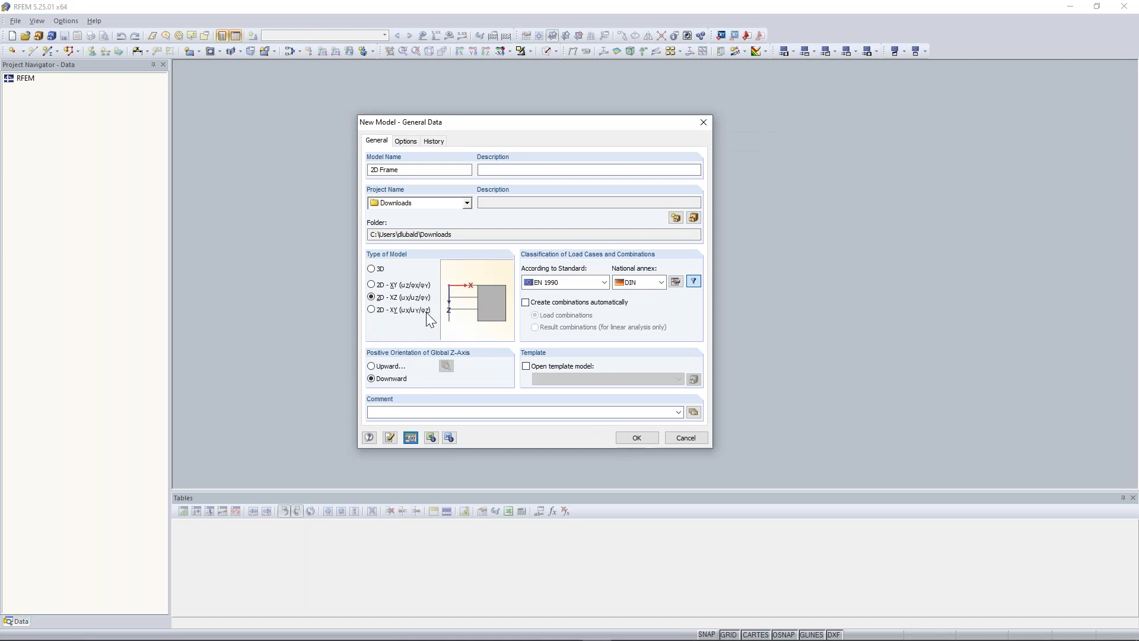
# Step: Create the 2D Frame model with the entered general data
pyautogui.press('Return')
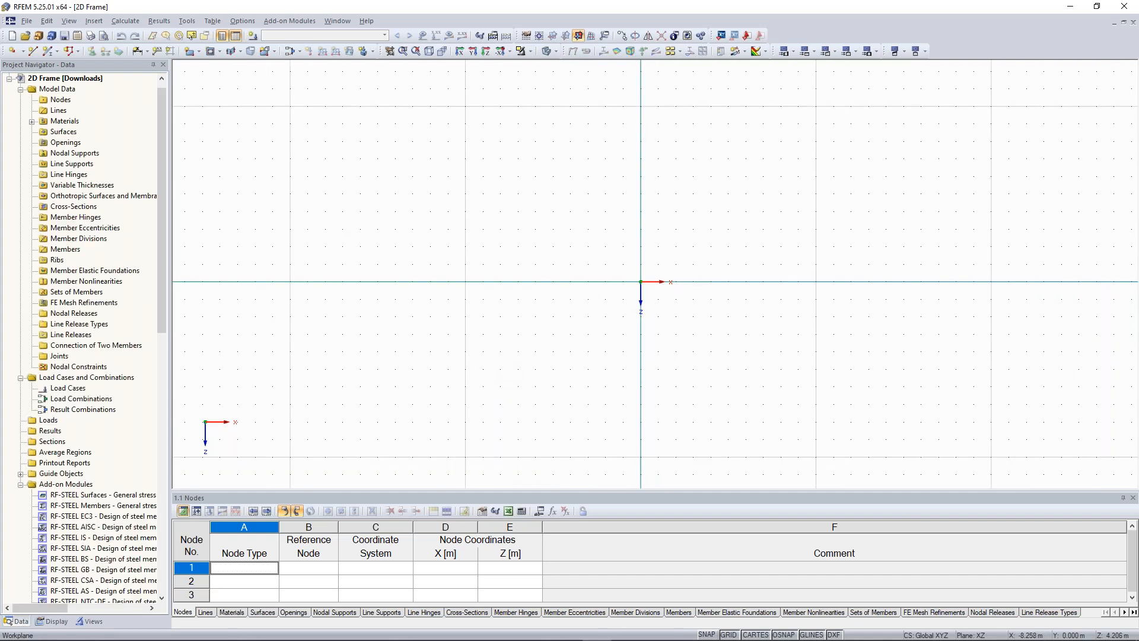
pyautogui.moveTo(603, 289); pyautogui.dragTo(553, 300, button='middle')
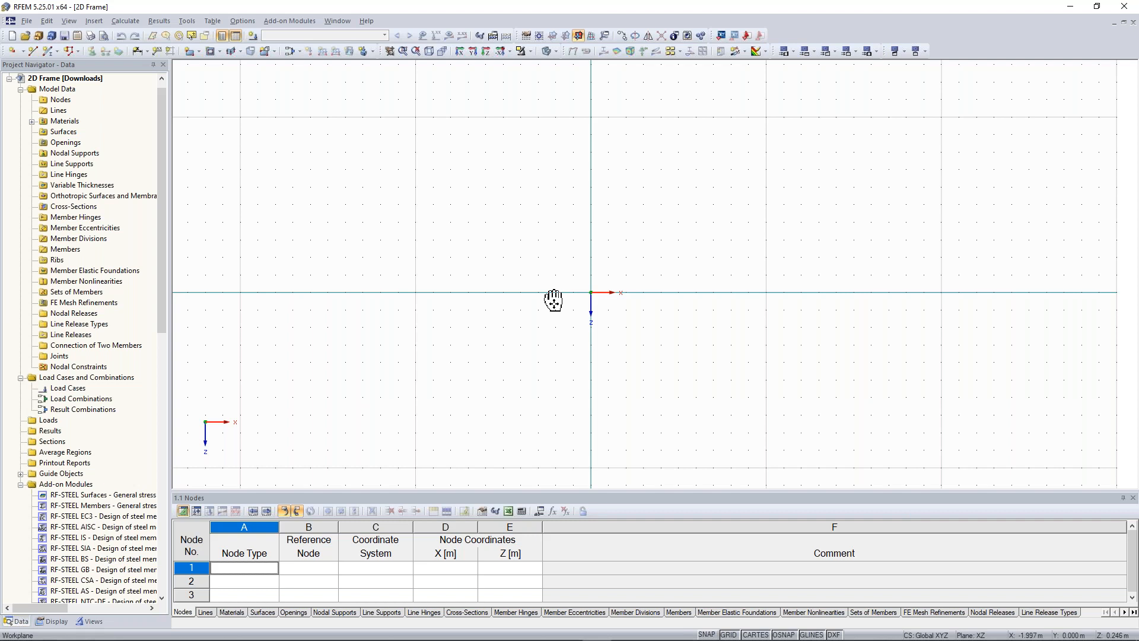
pyautogui.moveTo(553, 301); pyautogui.dragTo(479, 321, button='middle')
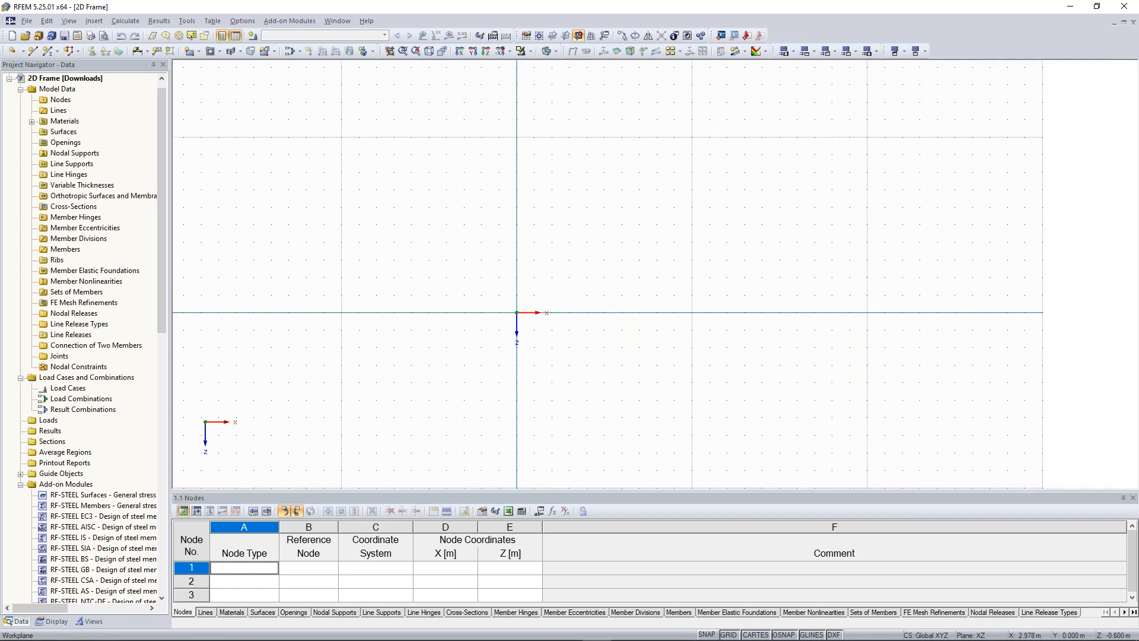
# Step: Start a new beam member and choose the rolled HEA 180 profile for its new start cross-section
pyautogui.click(48, 51)
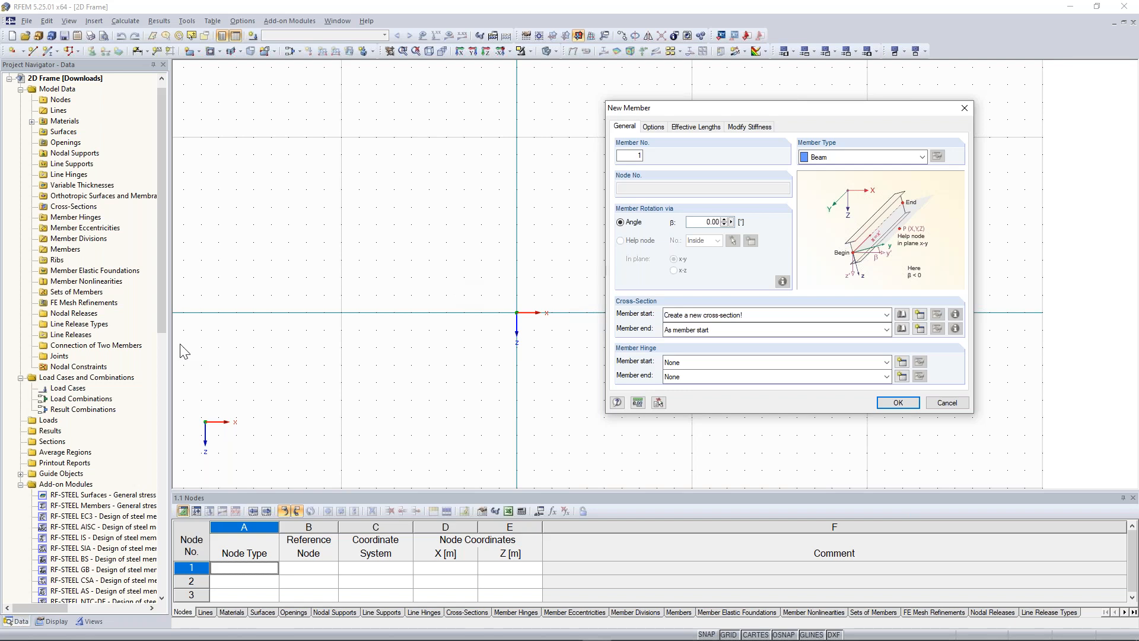
pyautogui.moveTo(772, 109); pyautogui.dragTo(725, 116)
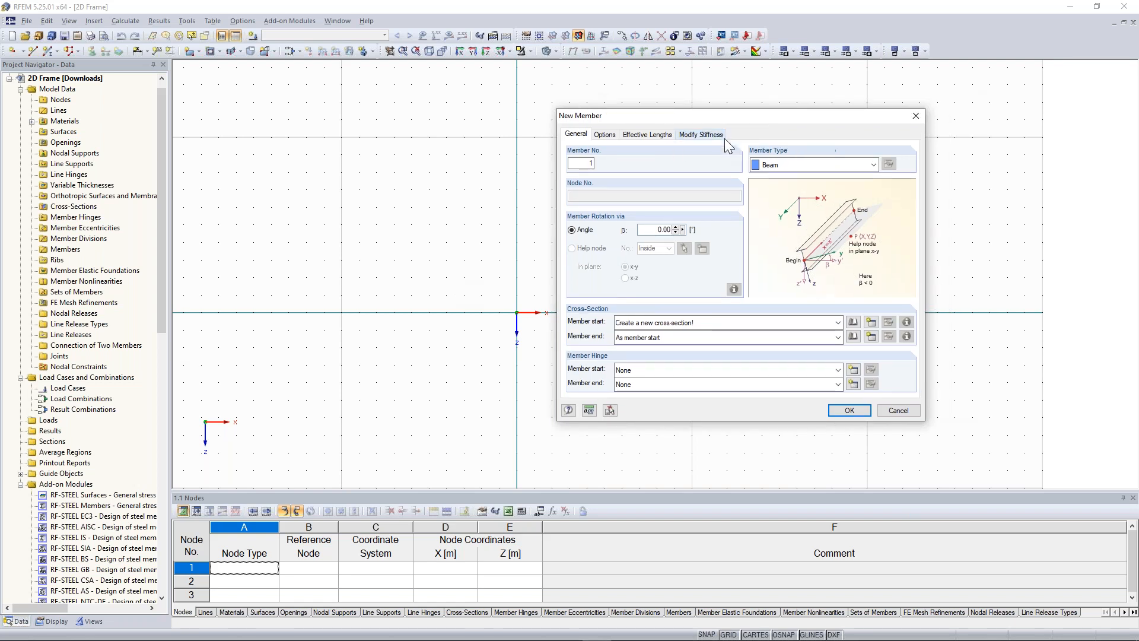
pyautogui.click(871, 321)
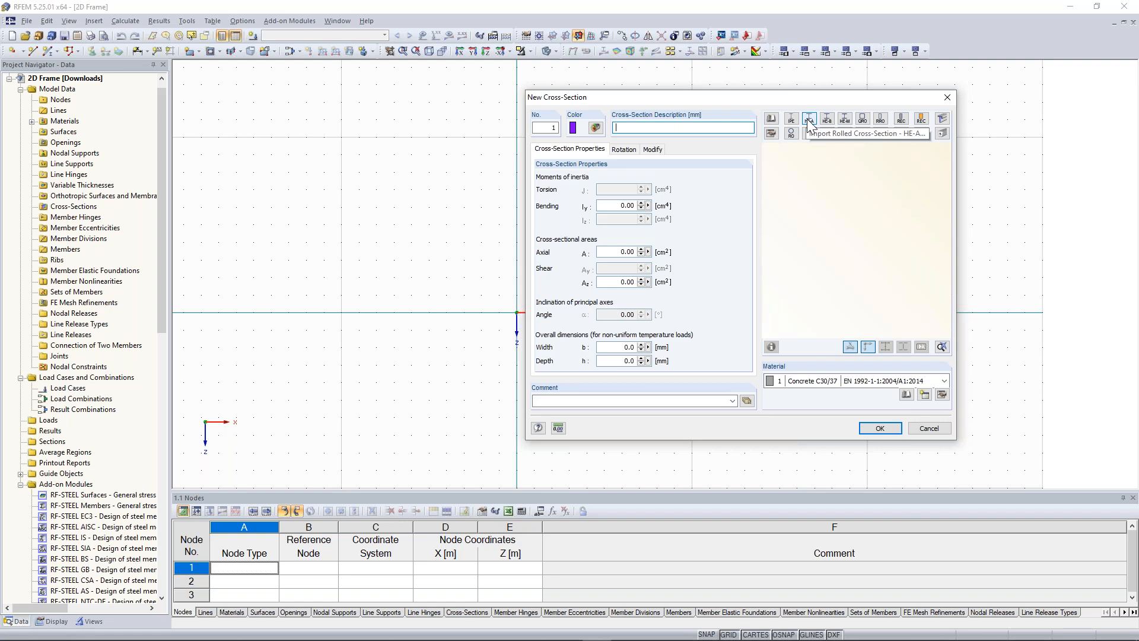
pyautogui.click(809, 120)
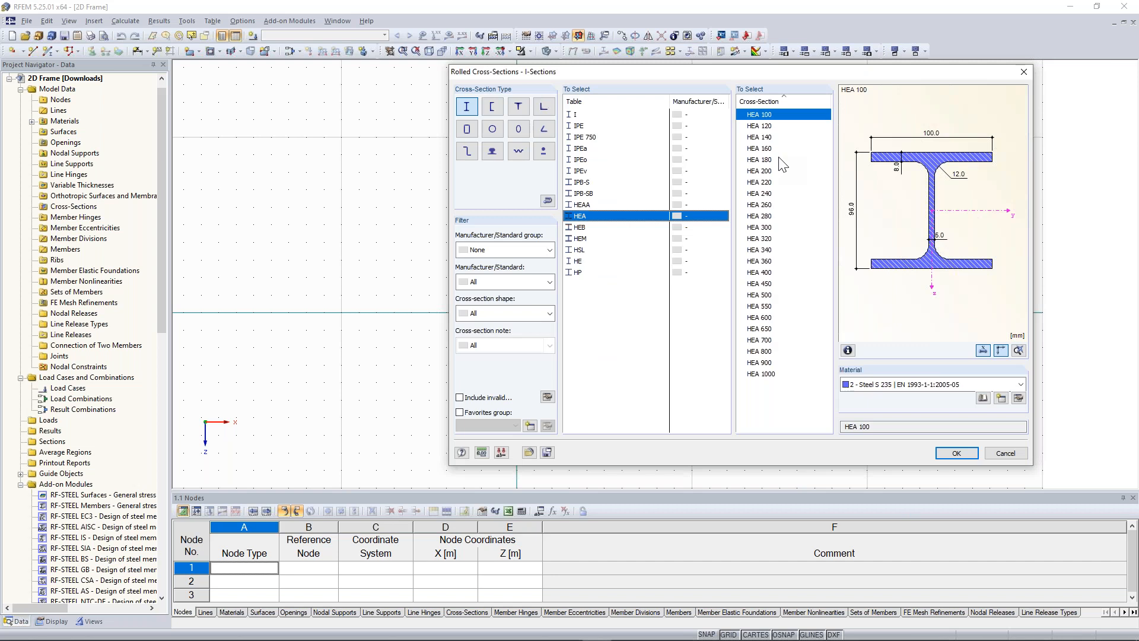
pyautogui.click(782, 161)
# Step: Examine the materials available for the HEA 180 section and the Steel S 235 properties in the material library
pyautogui.click(904, 385)
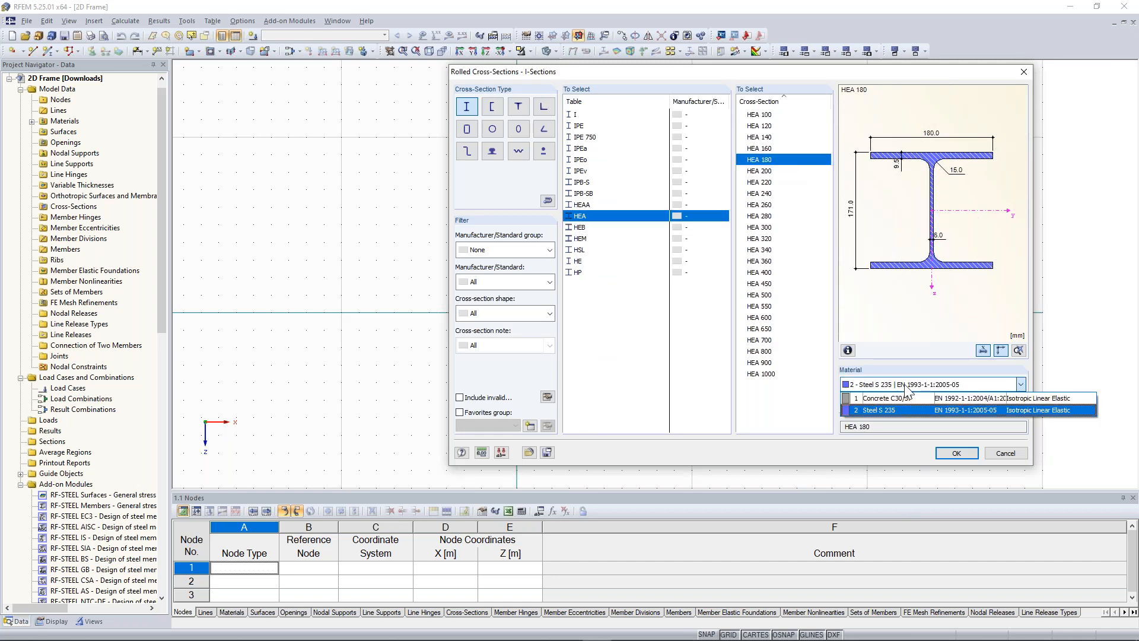
pyautogui.click(904, 386)
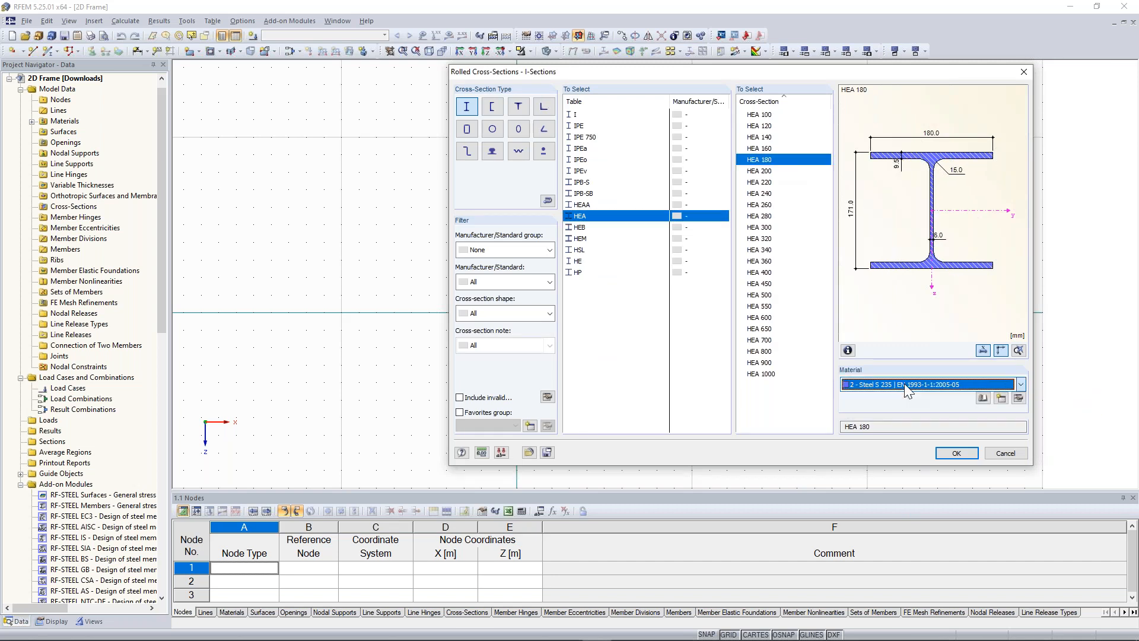
pyautogui.click(1019, 399)
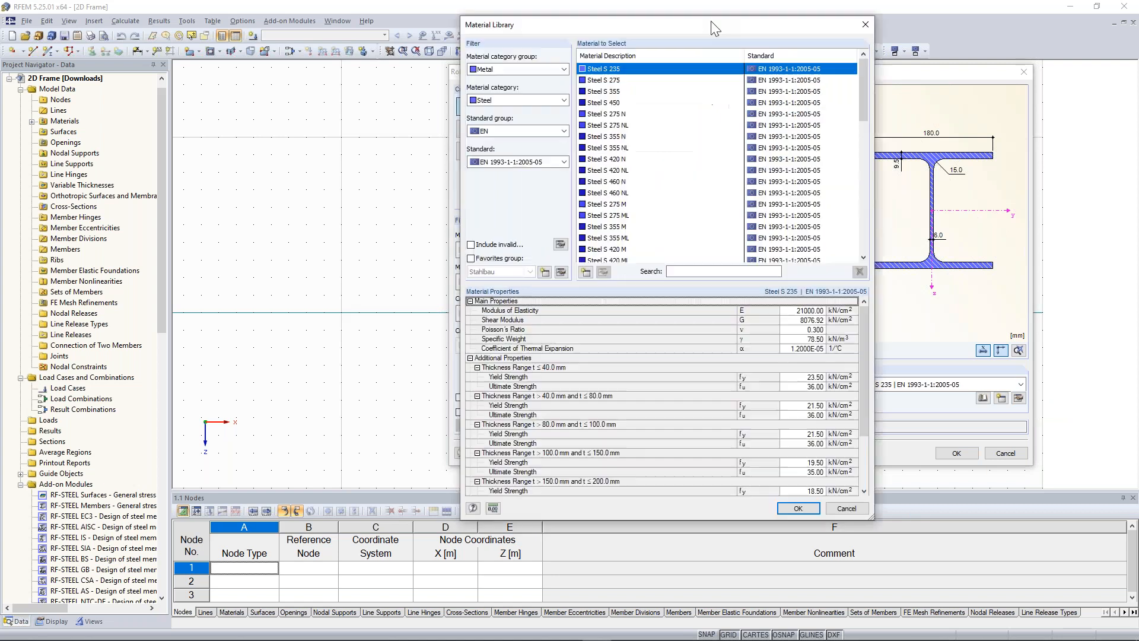
pyautogui.moveTo(711, 23); pyautogui.dragTo(559, 27)
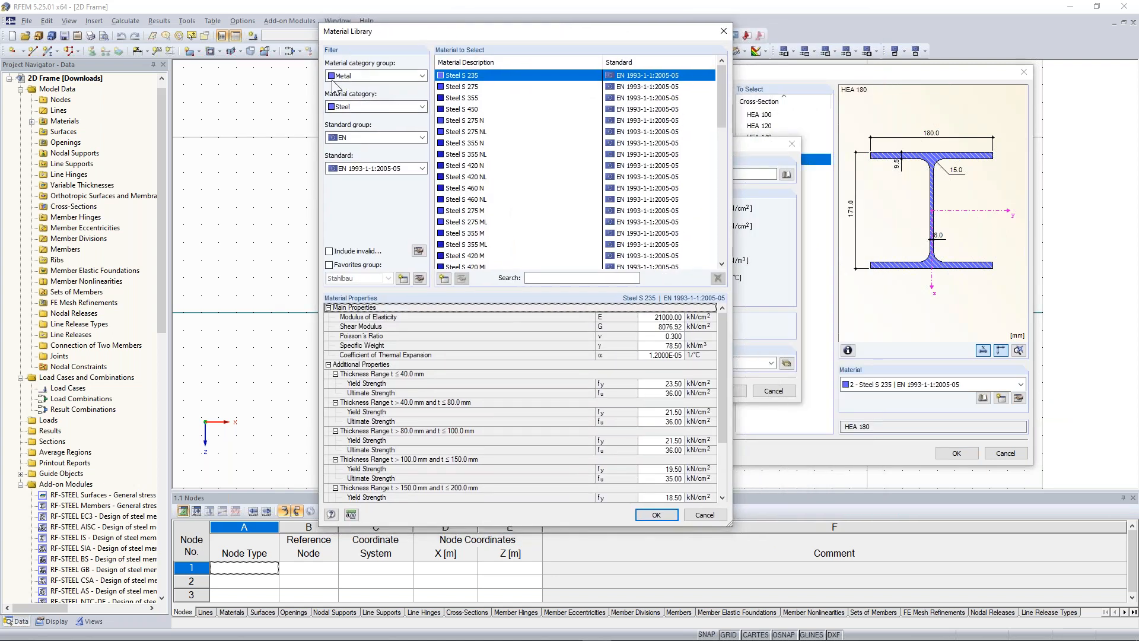
pyautogui.click(423, 76)
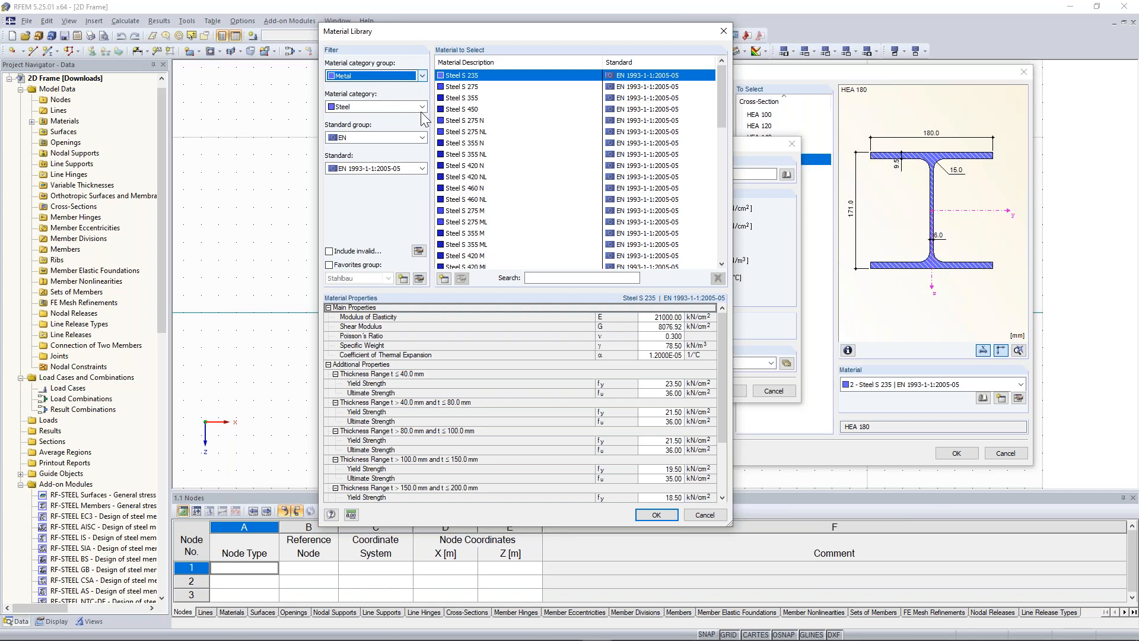
pyautogui.press('Tab')
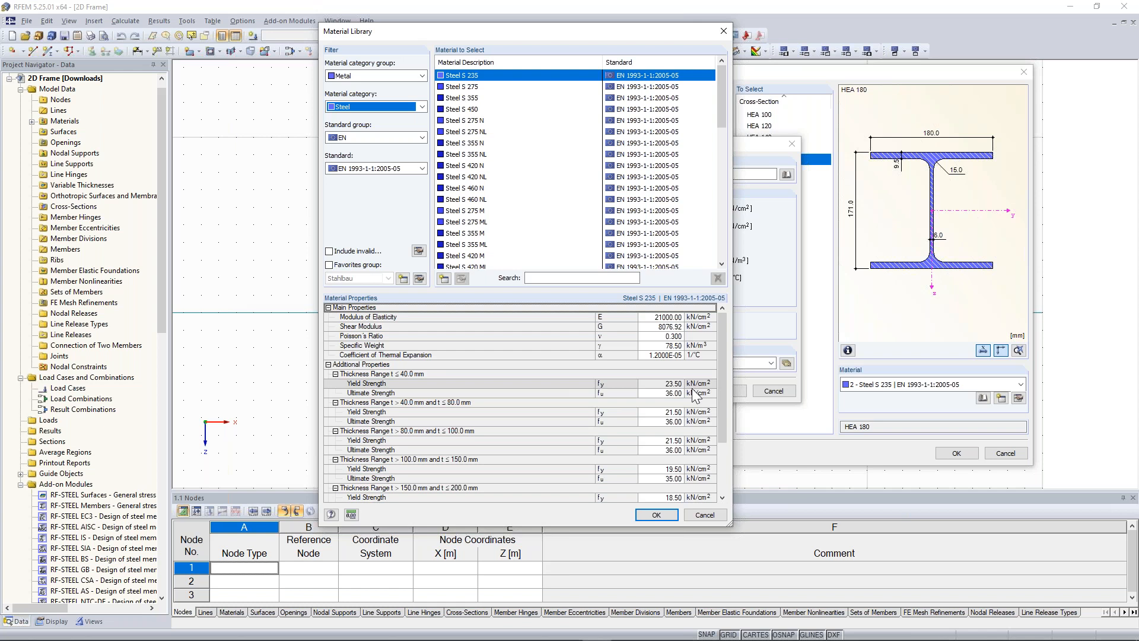
pyautogui.press('Return')
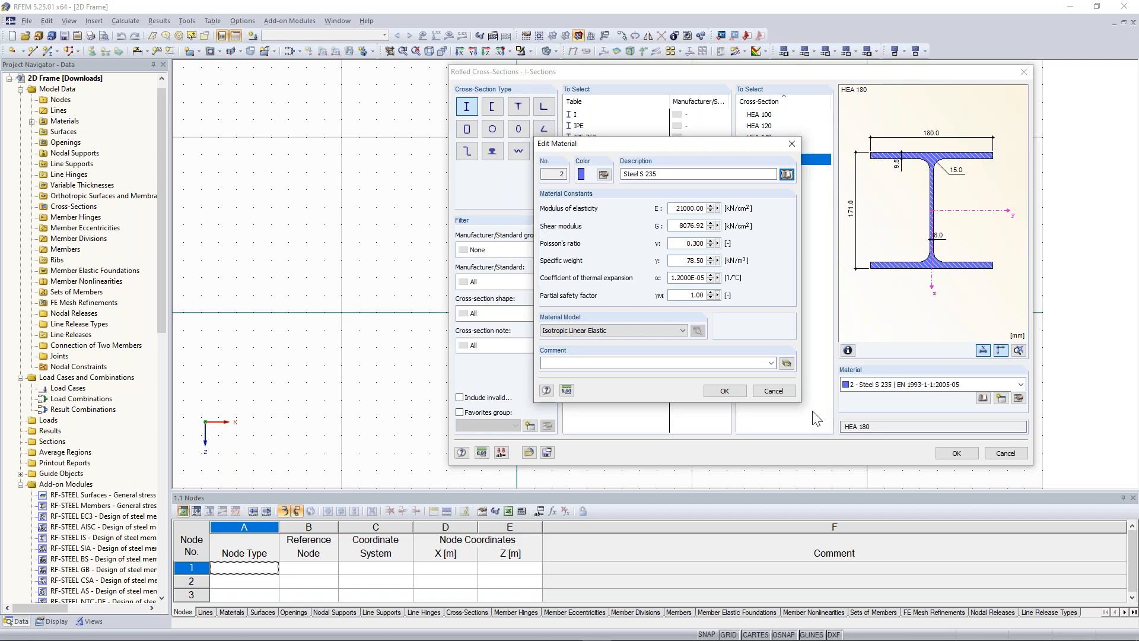
pyautogui.click(773, 391)
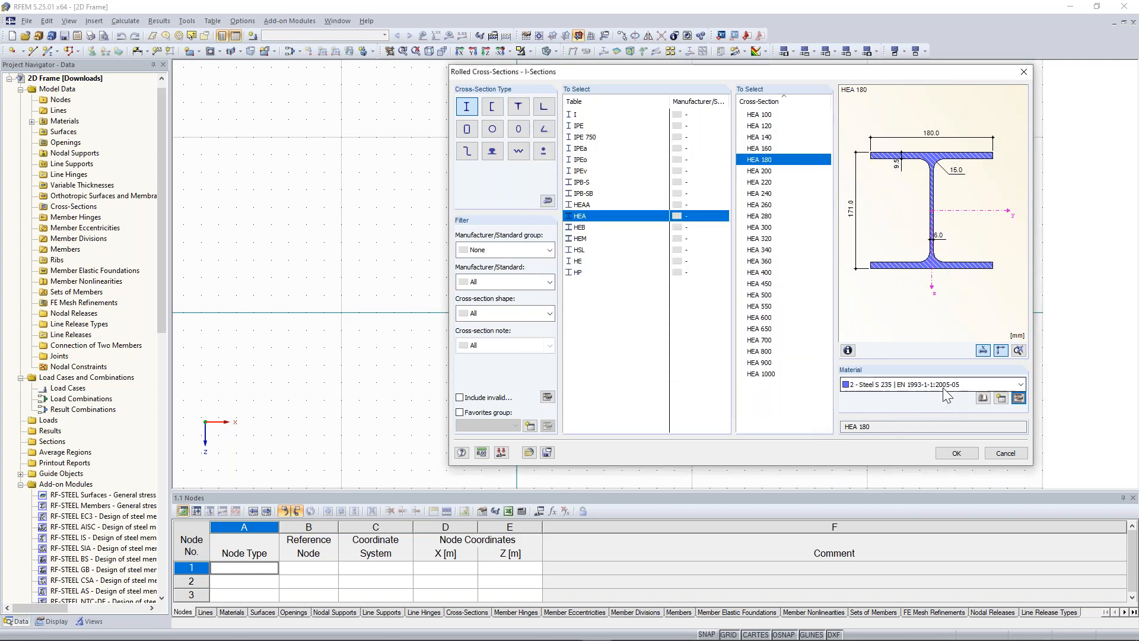
# Step: Accept the HEA 180 section in Steel S 235 as the new beam member's start cross-section and confirm the member settings
pyautogui.click(962, 455)
pyautogui.click(879, 430)
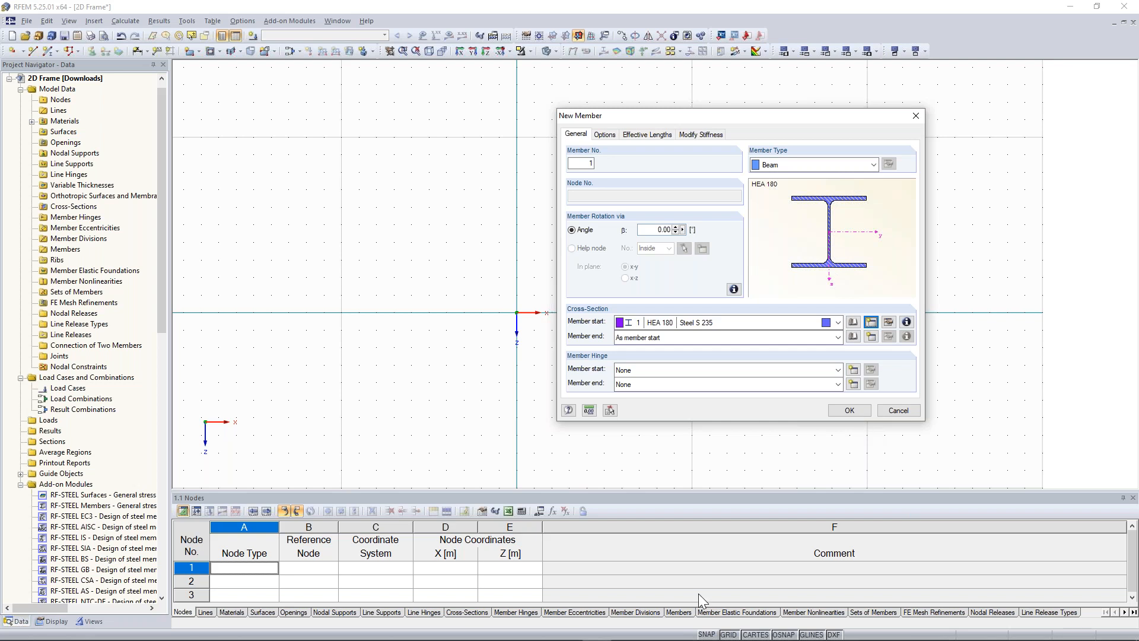
pyautogui.press('Return')
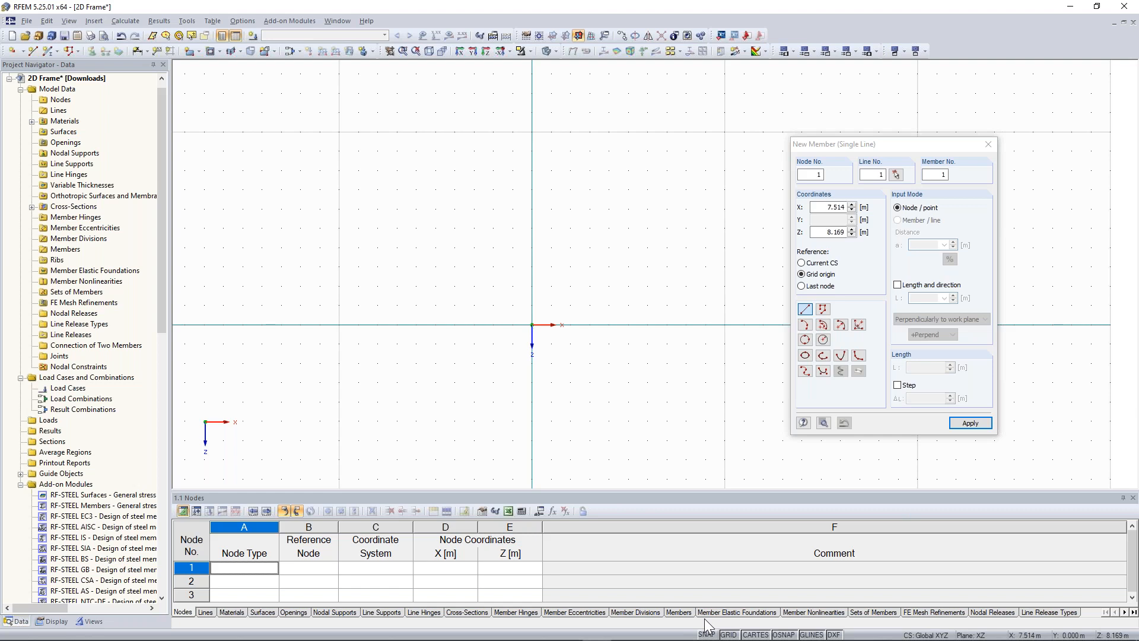
# Step: Draw the first HEA 180 column vertically from the origin to X 0, Z -9 m
pyautogui.click(706, 632)
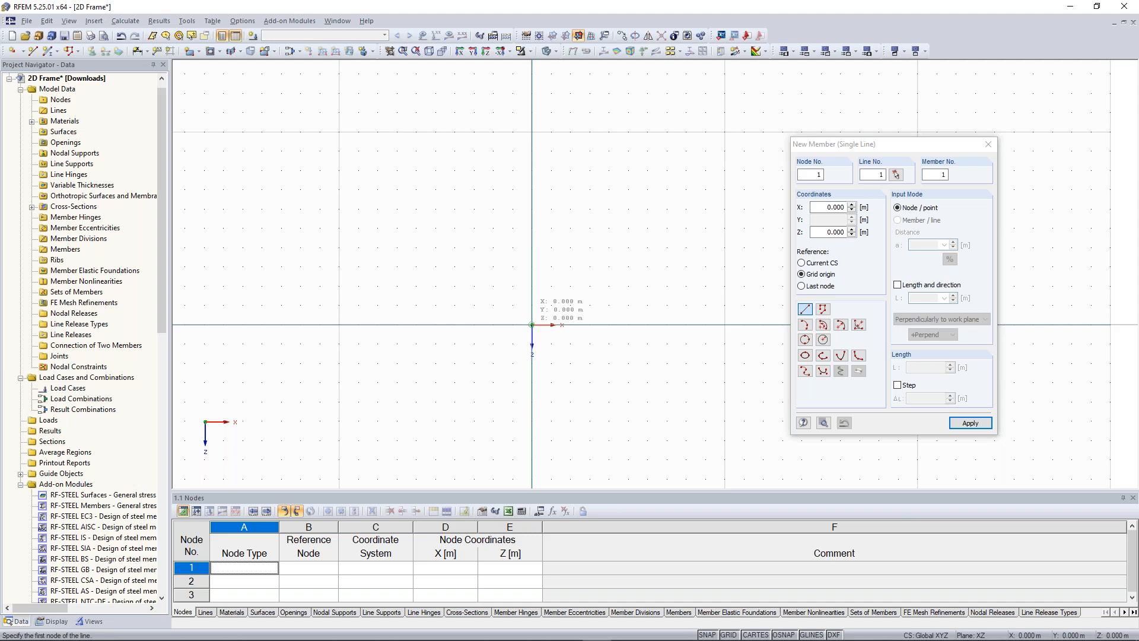
pyautogui.click(531, 324)
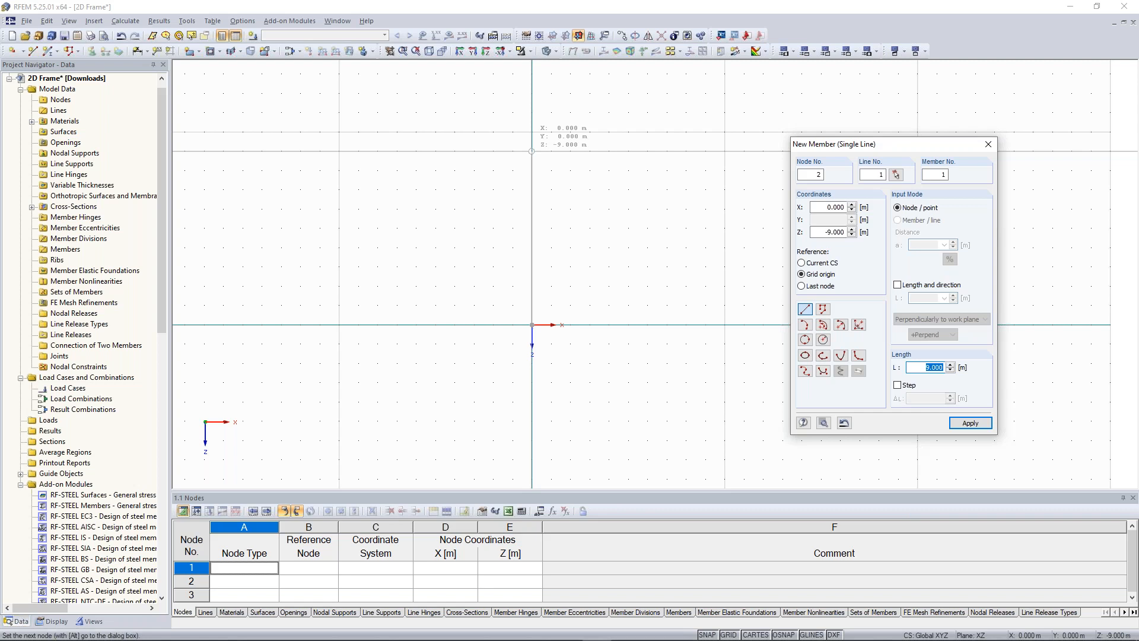
pyautogui.press('Return')
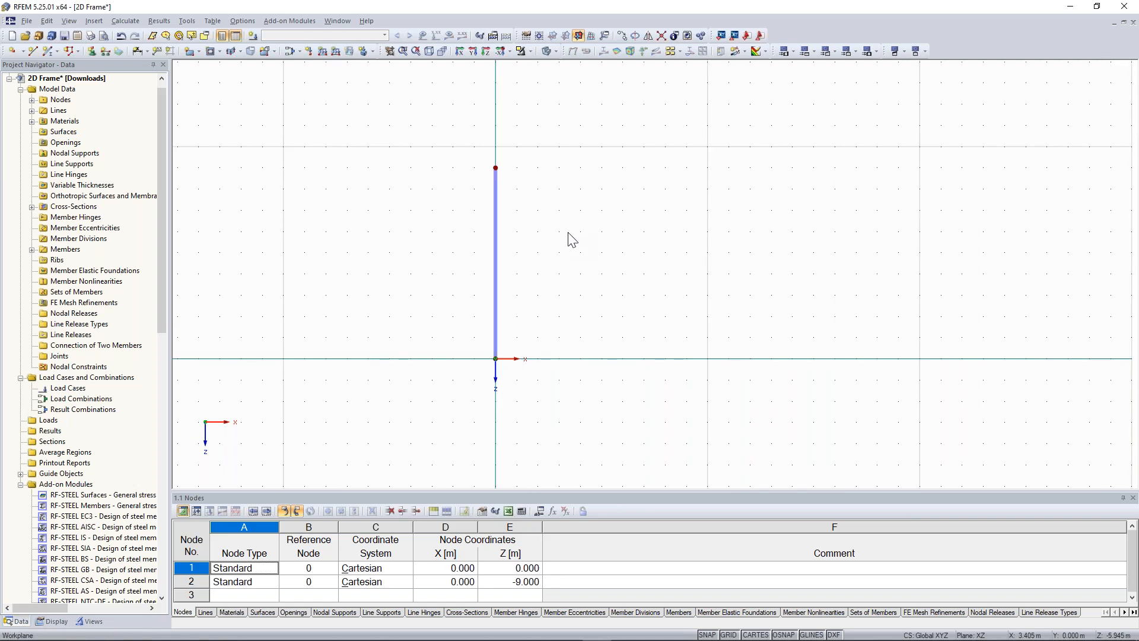
# Step: Draw a second HEA 180 column starting at X 8 m, Z 0 and rising vertically with a length of 9 m
pyautogui.moveTo(528, 239); pyautogui.dragTo(498, 247, button='middle')
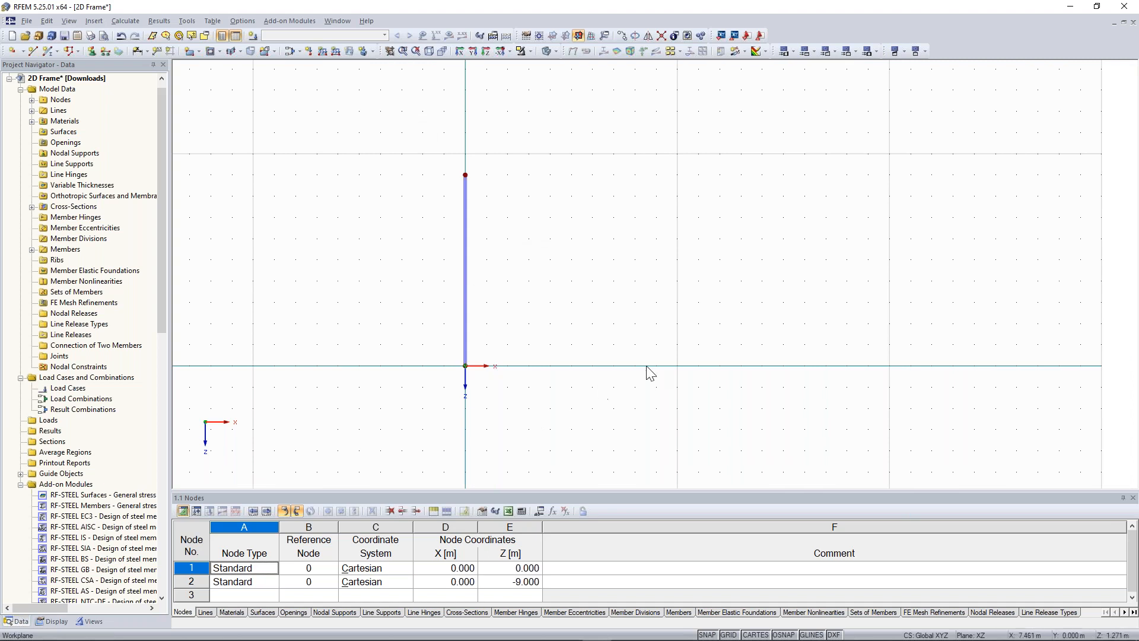
pyautogui.click(47, 51)
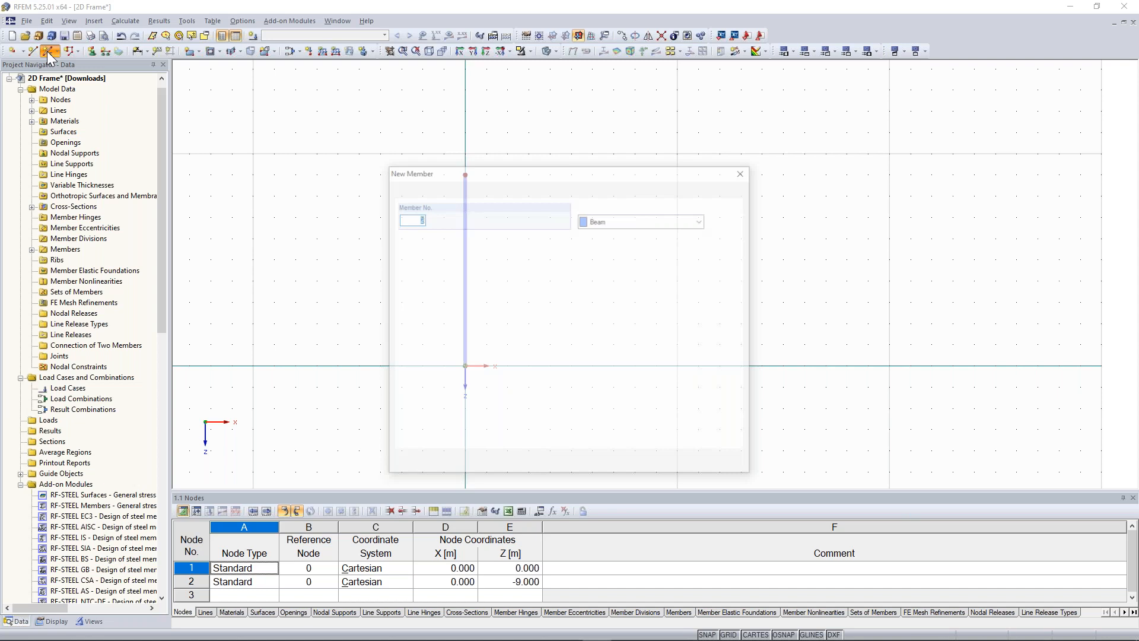
pyautogui.click(669, 466)
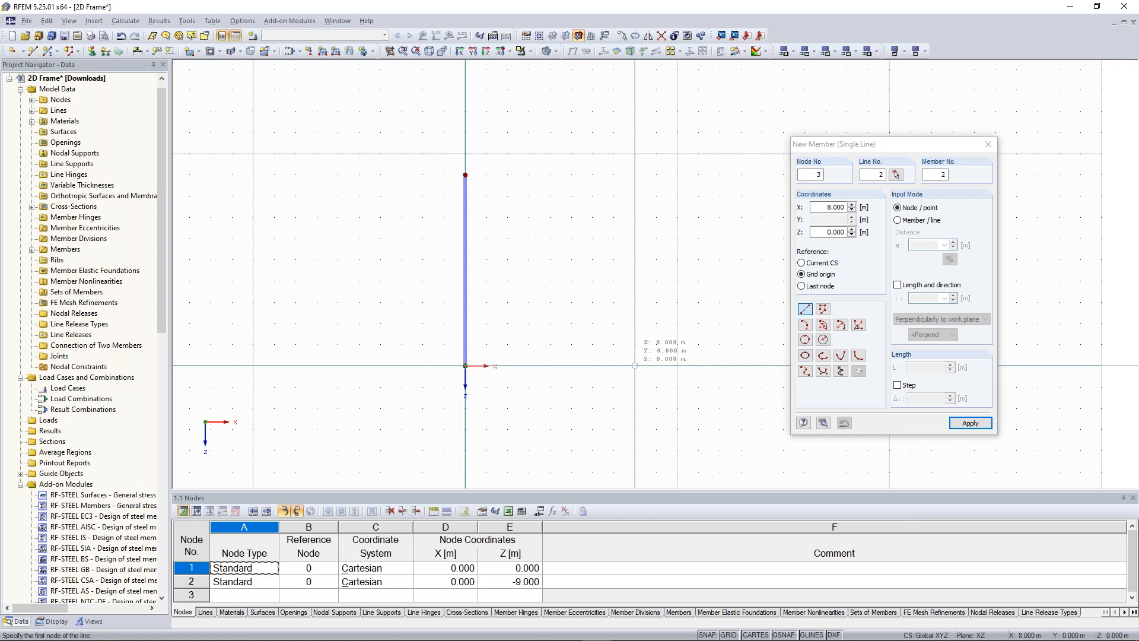
pyautogui.click(635, 365)
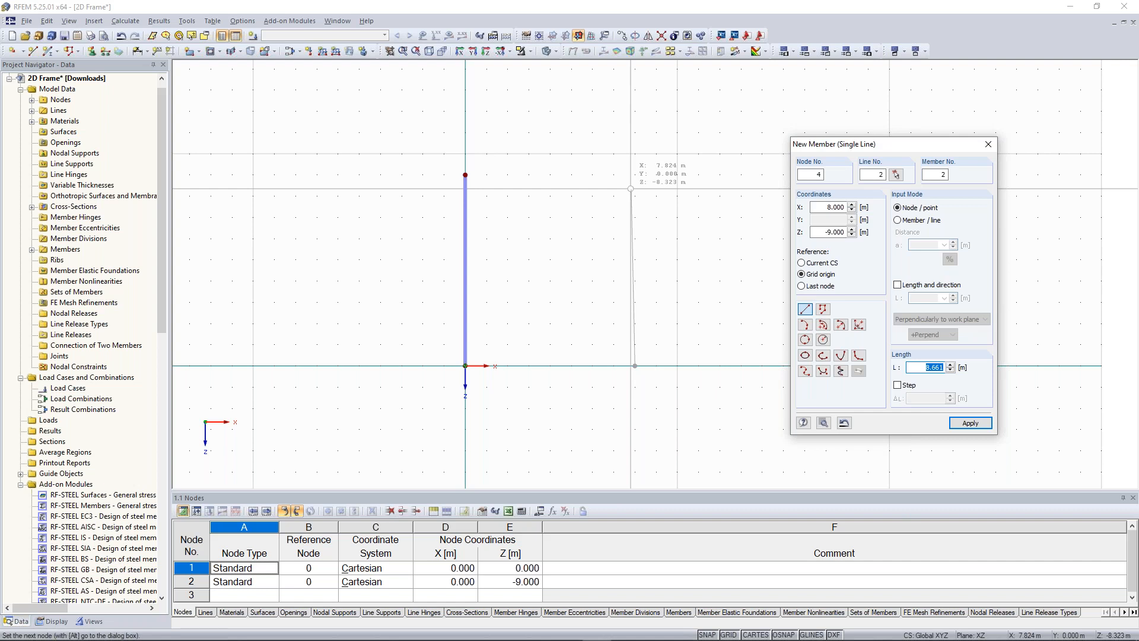
pyautogui.write('9')
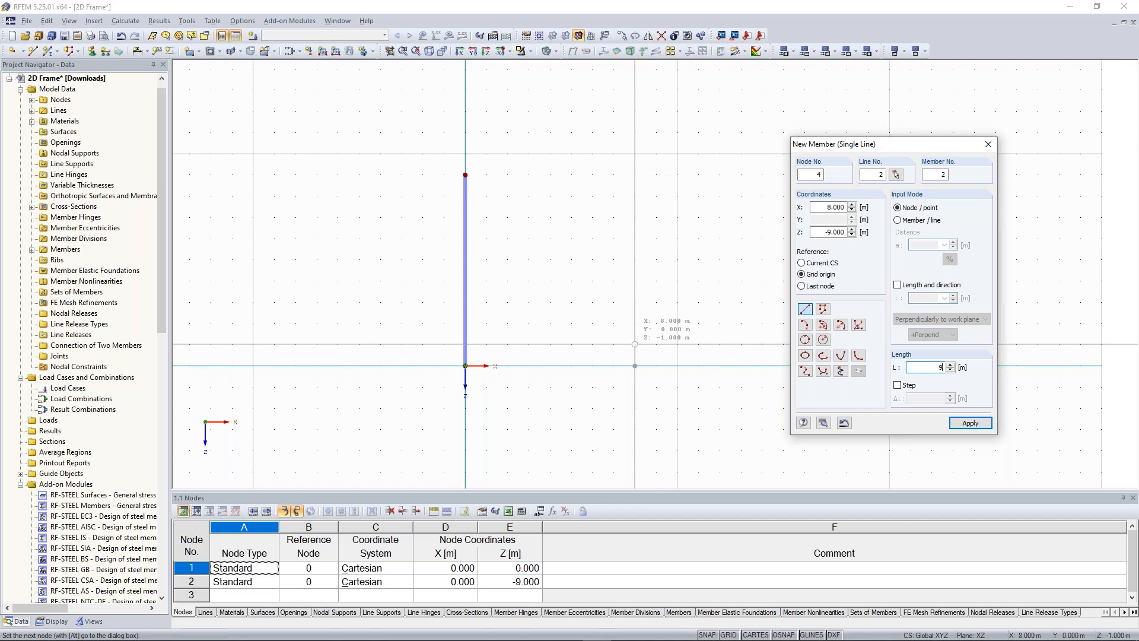
pyautogui.press('Return')
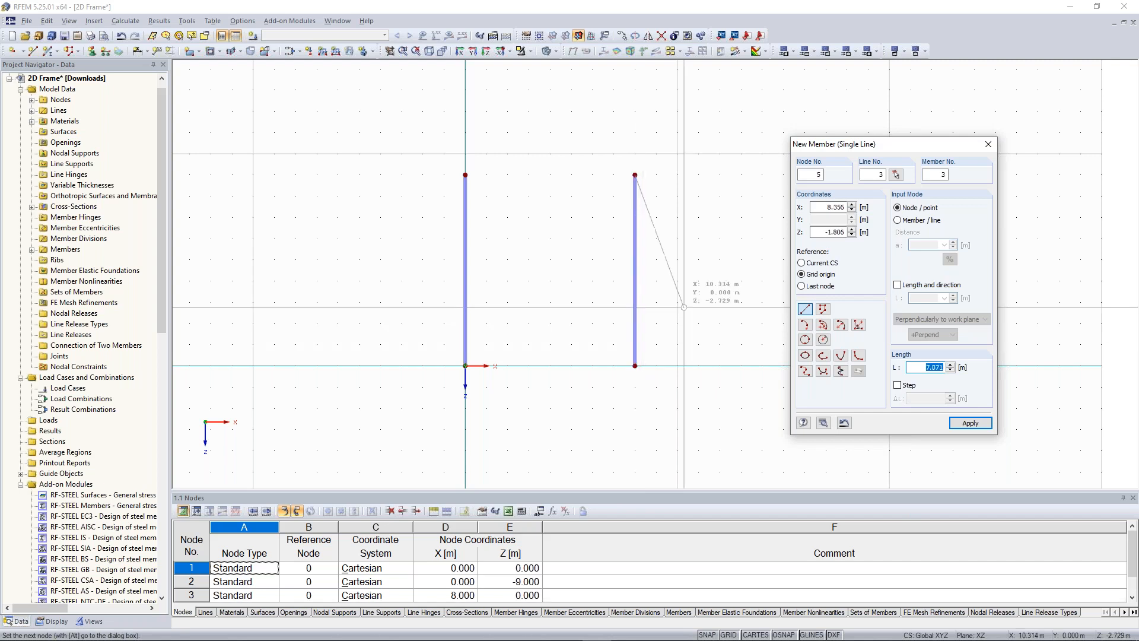
pyautogui.rightClick(604, 120)
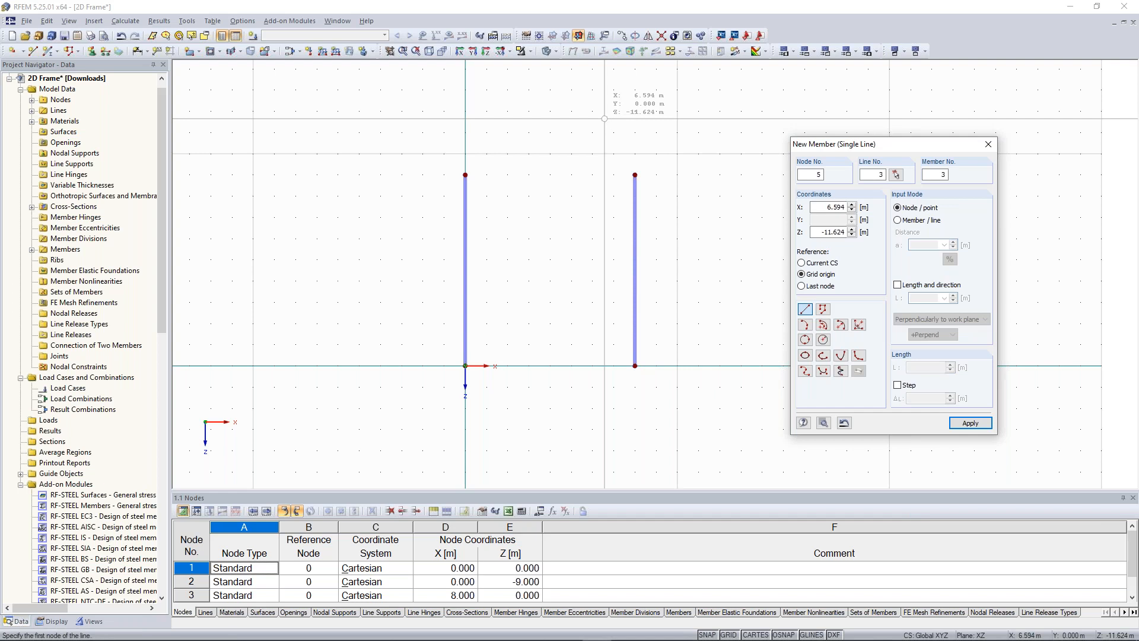
pyautogui.rightClick(605, 119)
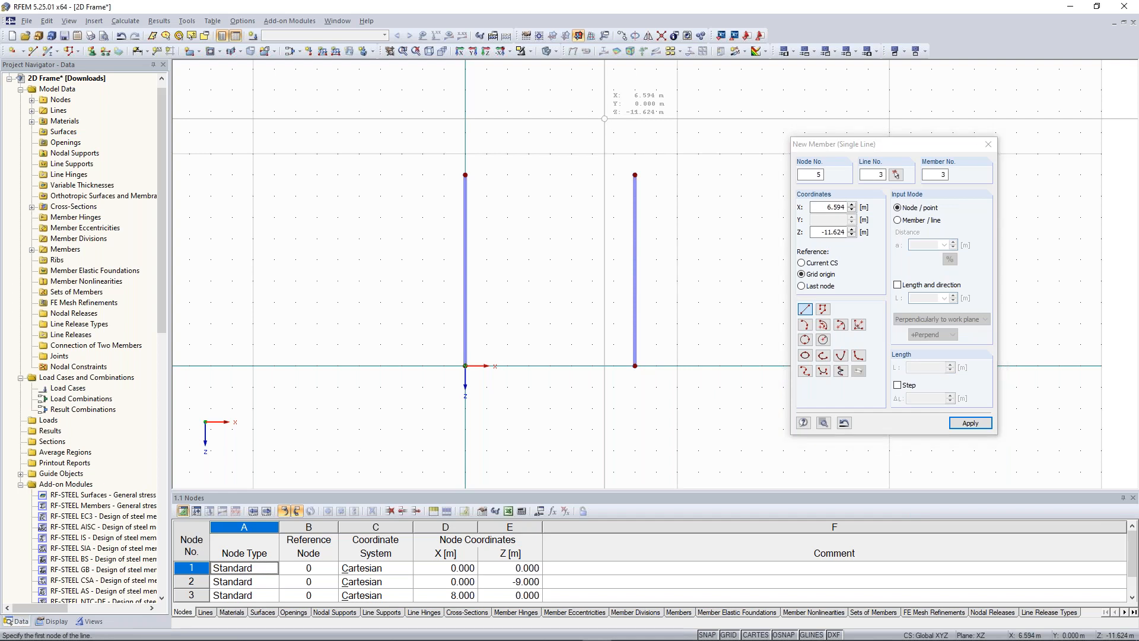
pyautogui.rightClick(605, 119)
# Step: Start a new beam member and give its start a new IPE 270 cross-section in Steel S 235
pyautogui.scroll(1, 661, 191)
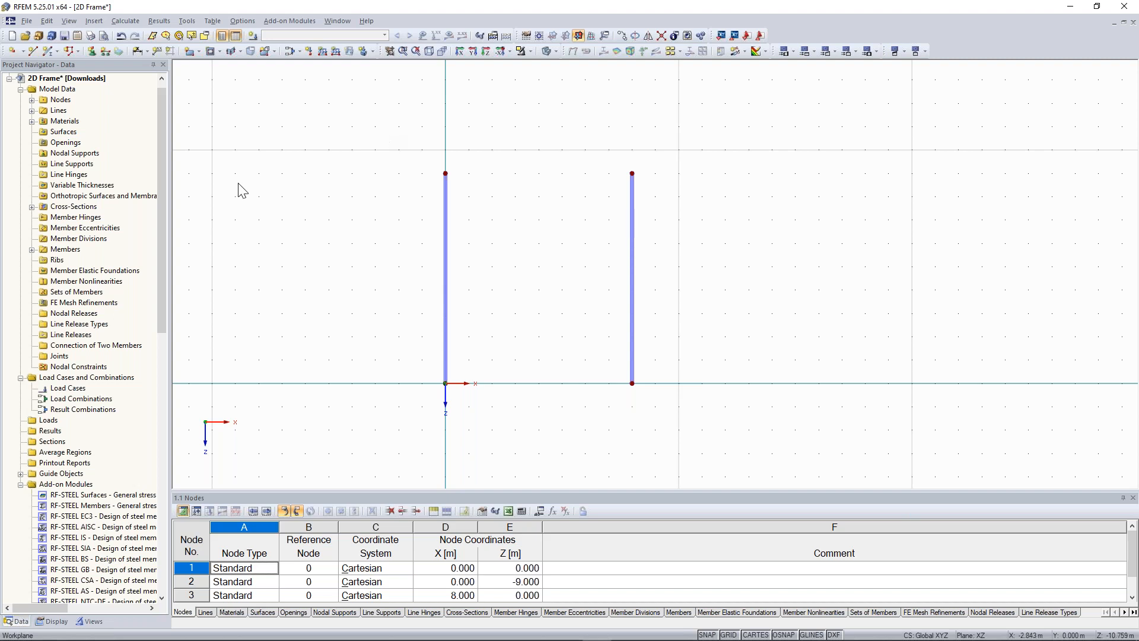
pyautogui.click(47, 51)
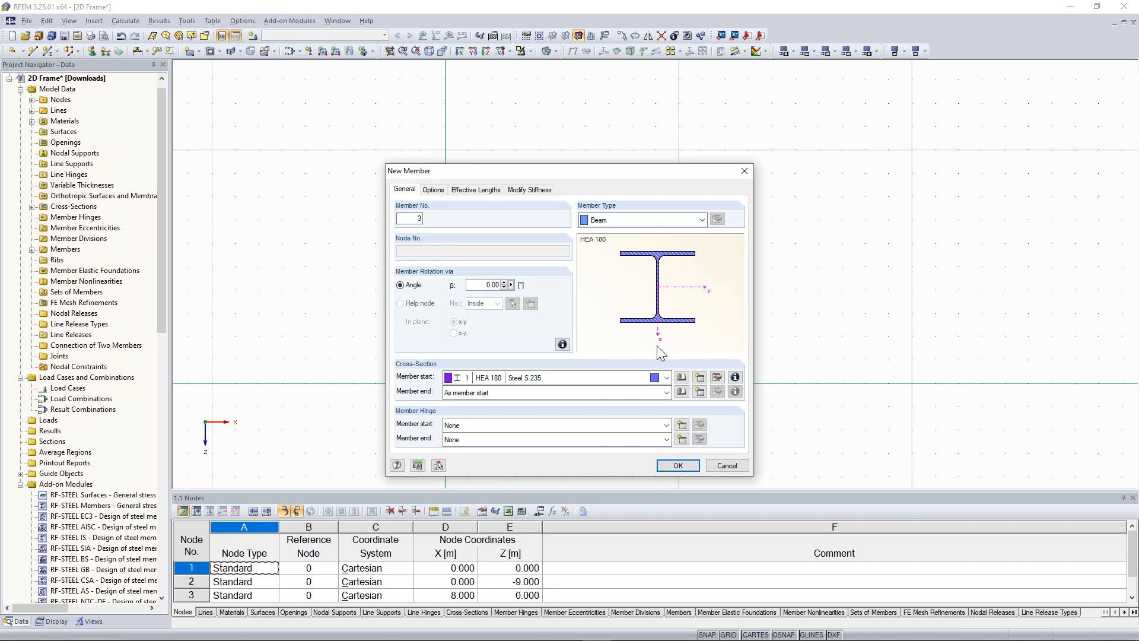
pyautogui.click(699, 378)
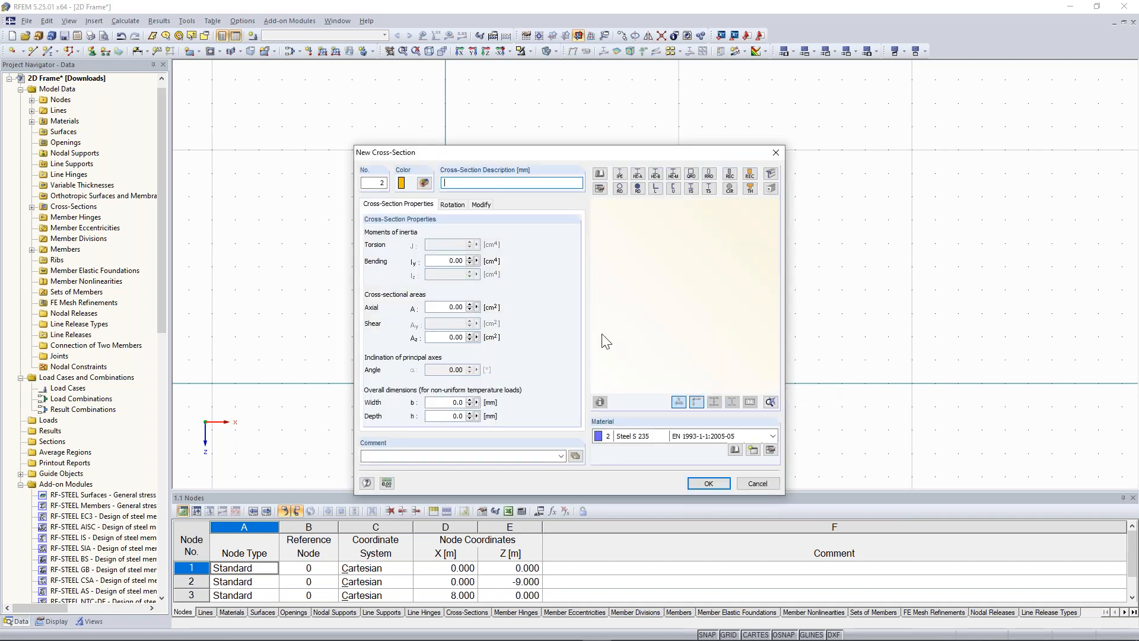
pyautogui.click(621, 177)
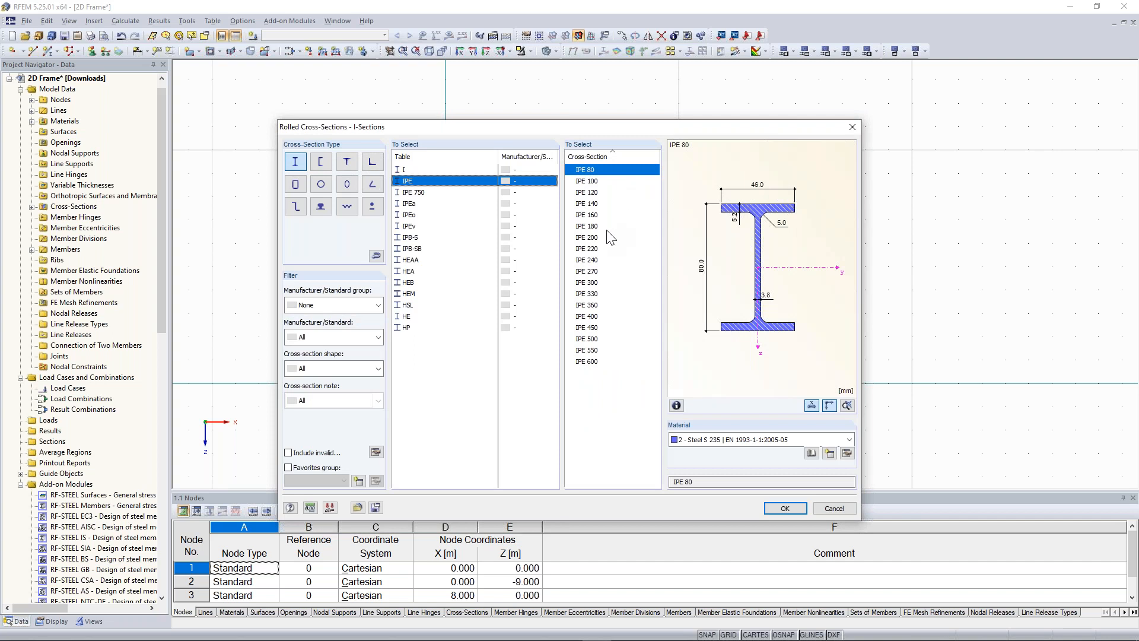
pyautogui.click(598, 271)
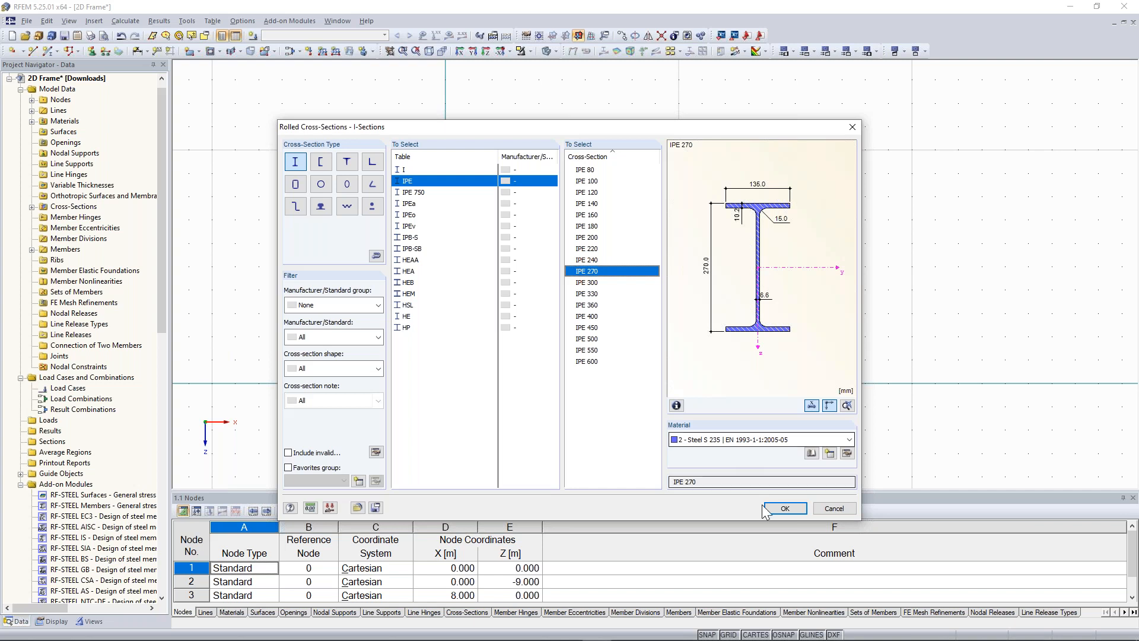
pyautogui.click(780, 508)
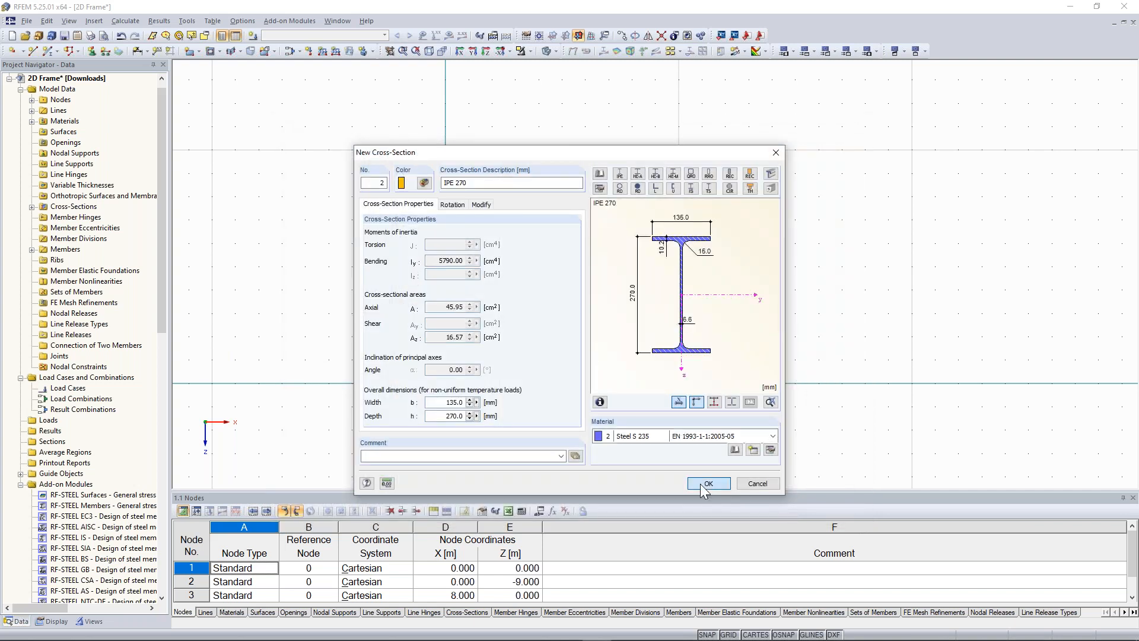
pyautogui.click(700, 482)
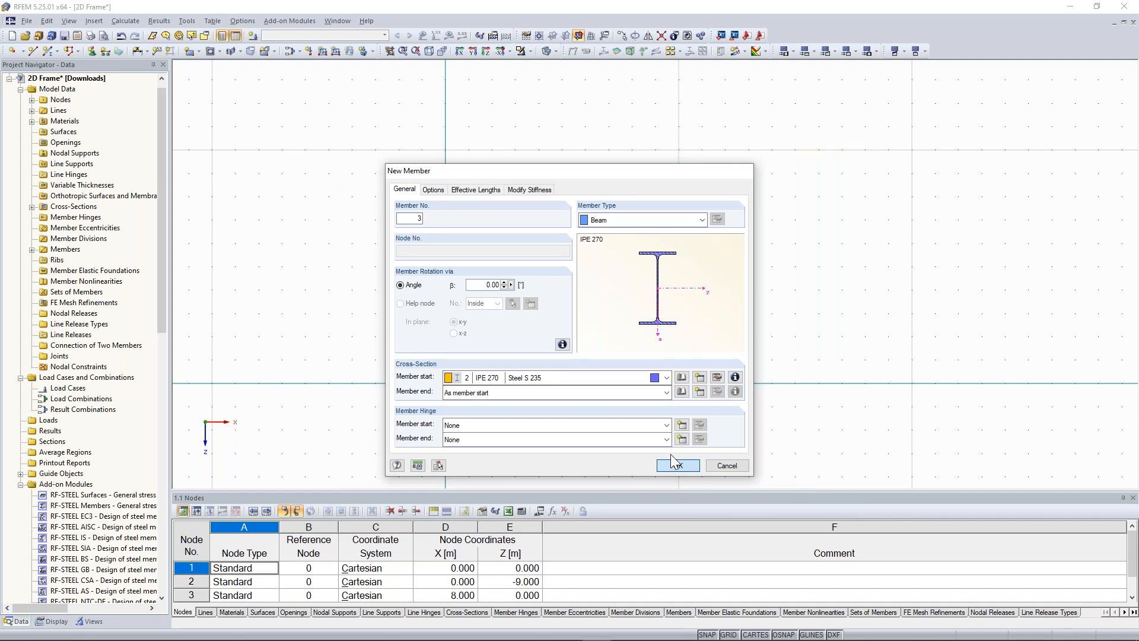
# Step: Draw the IPE 270 beam between the top nodes of the two columns
pyautogui.click(672, 458)
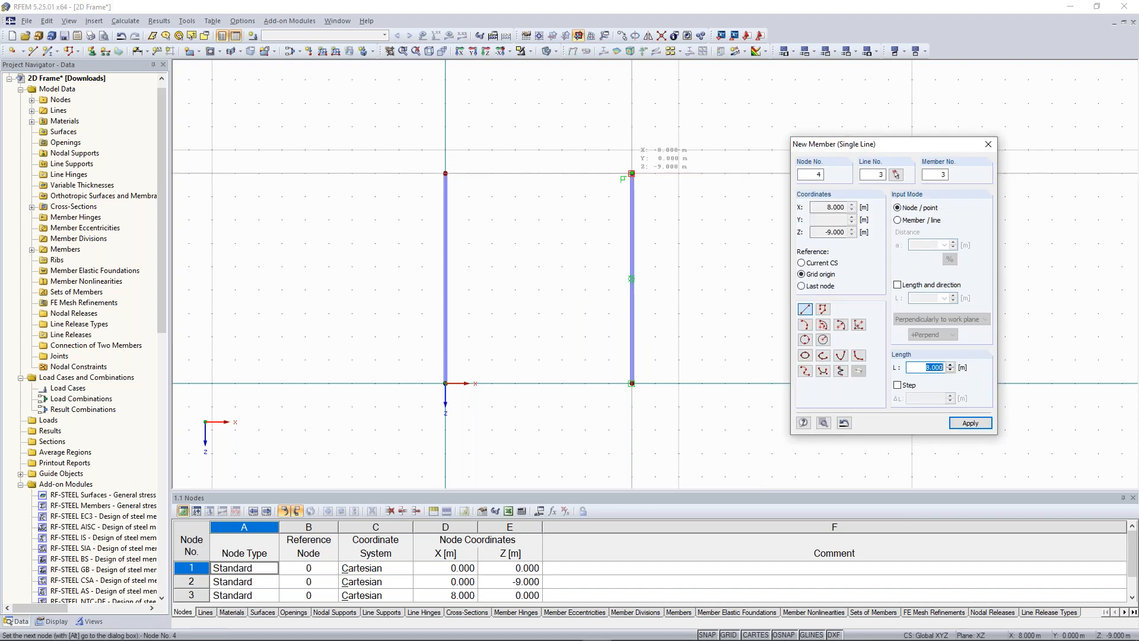
pyautogui.click(632, 173)
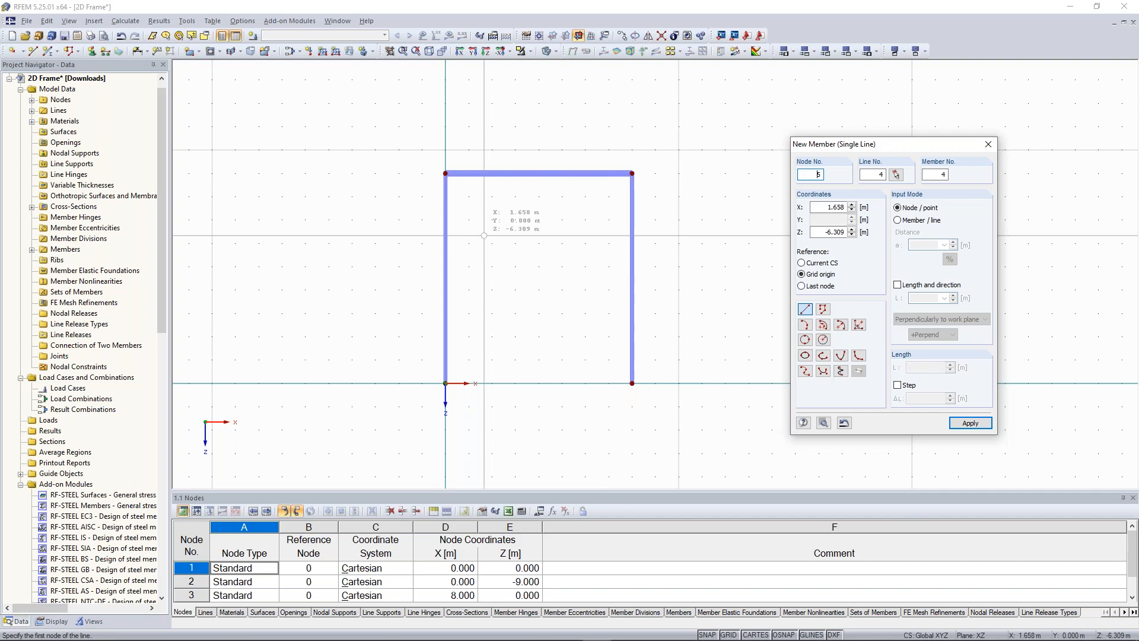
pyautogui.press('Escape')
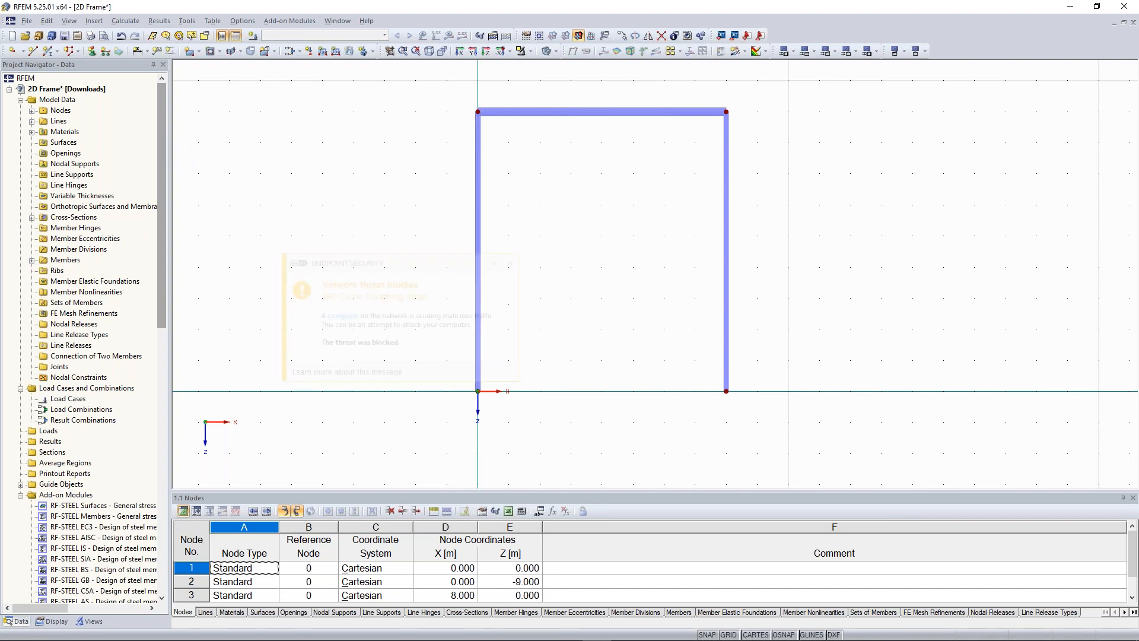
# Step: Dismiss the security notification and examine the nodes and lines listed in the model data
pyautogui.click(509, 263)
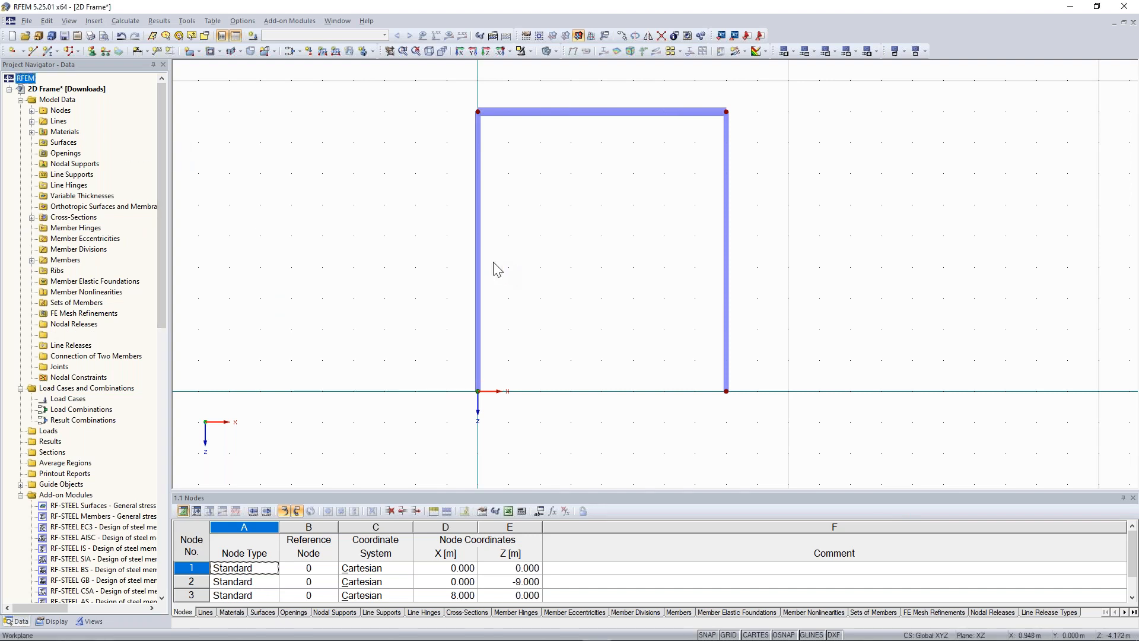
pyautogui.click(32, 111)
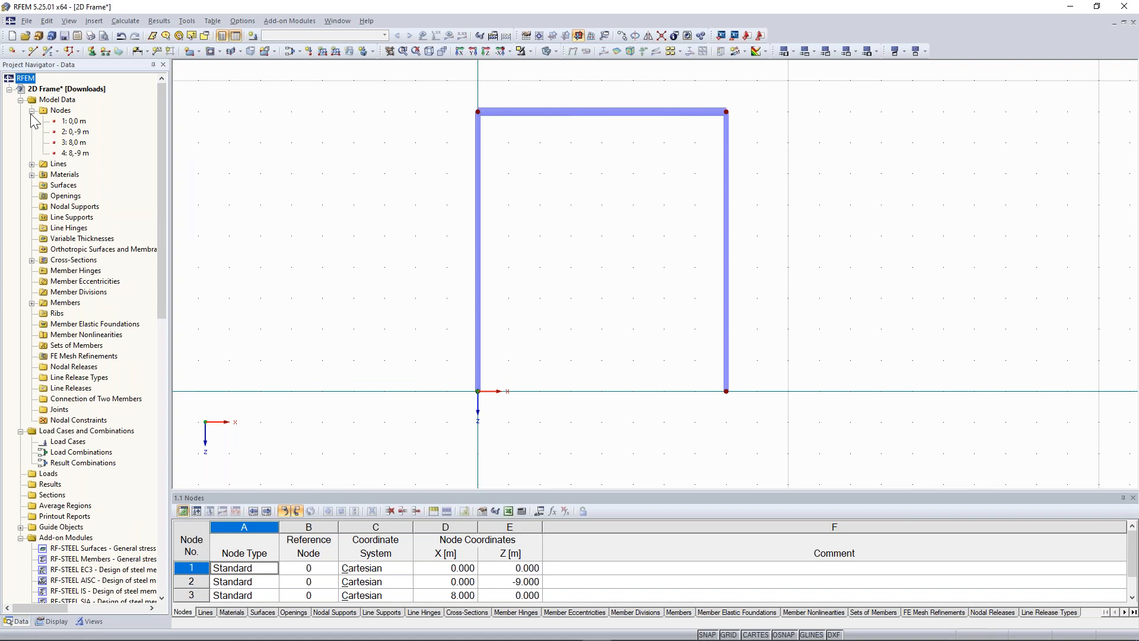
pyautogui.click(31, 111)
pyautogui.click(31, 122)
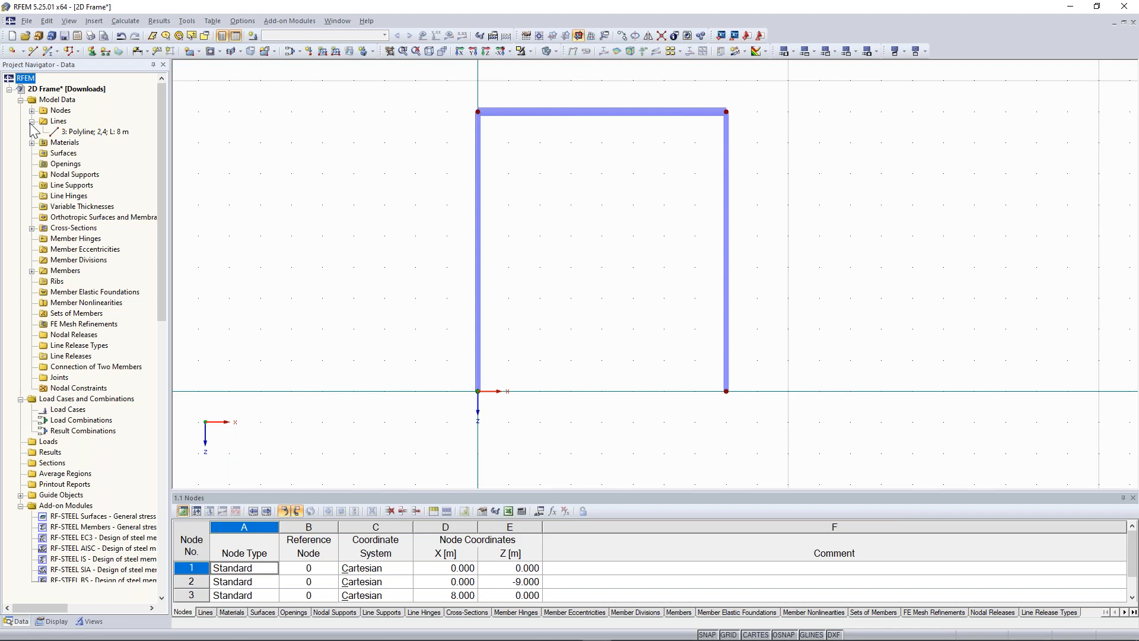
pyautogui.click(32, 122)
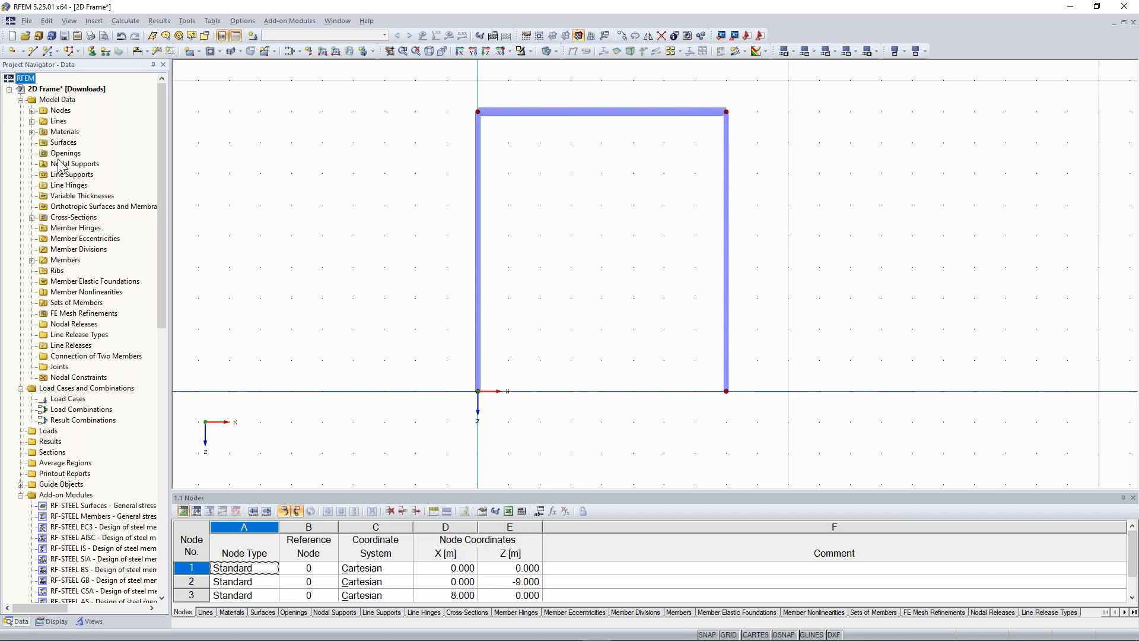
pyautogui.moveTo(165, 236); pyautogui.dragTo(161, 126)
# Step: Add a new cross-section IPE 360 | British Steel with material Steel S 235 to the model
pyautogui.rightClick(67, 219)
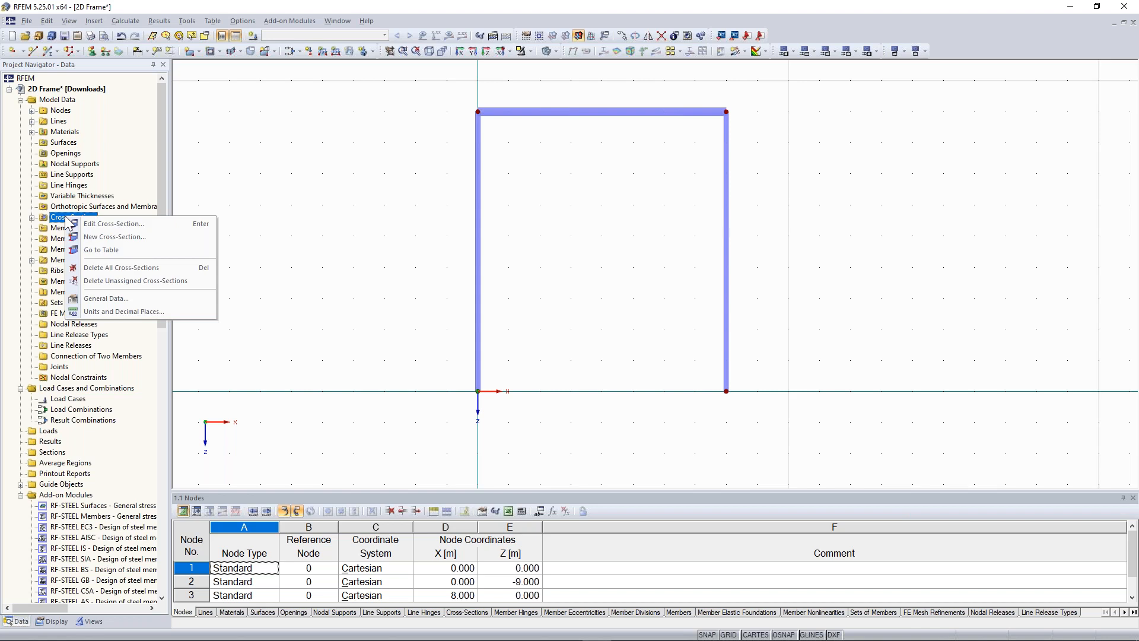
pyautogui.click(121, 238)
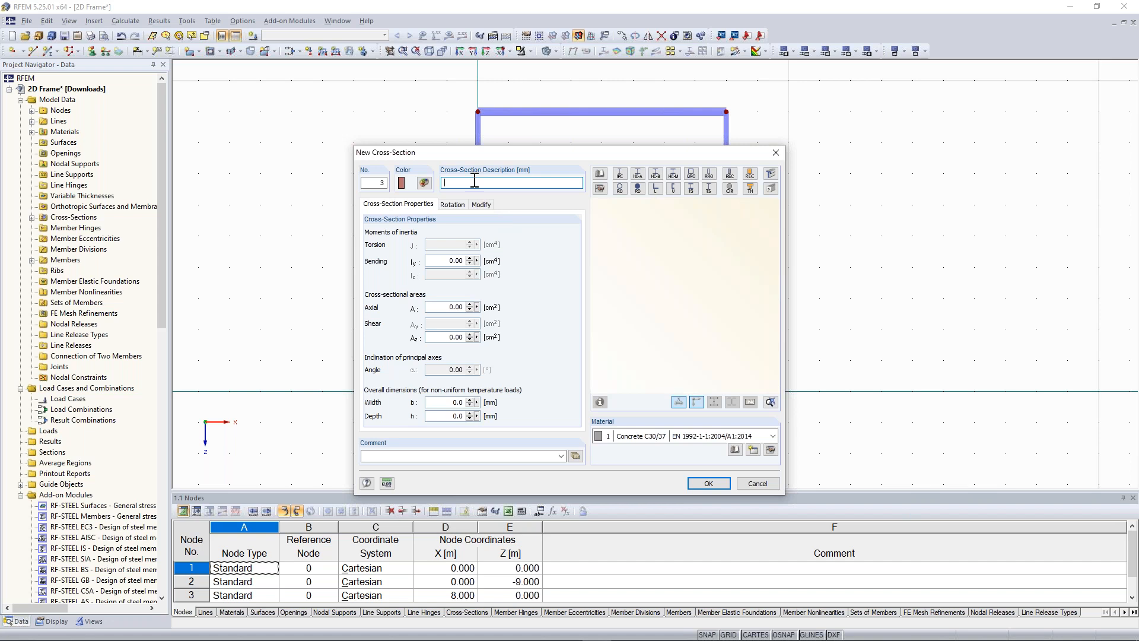
pyautogui.write('ipe')
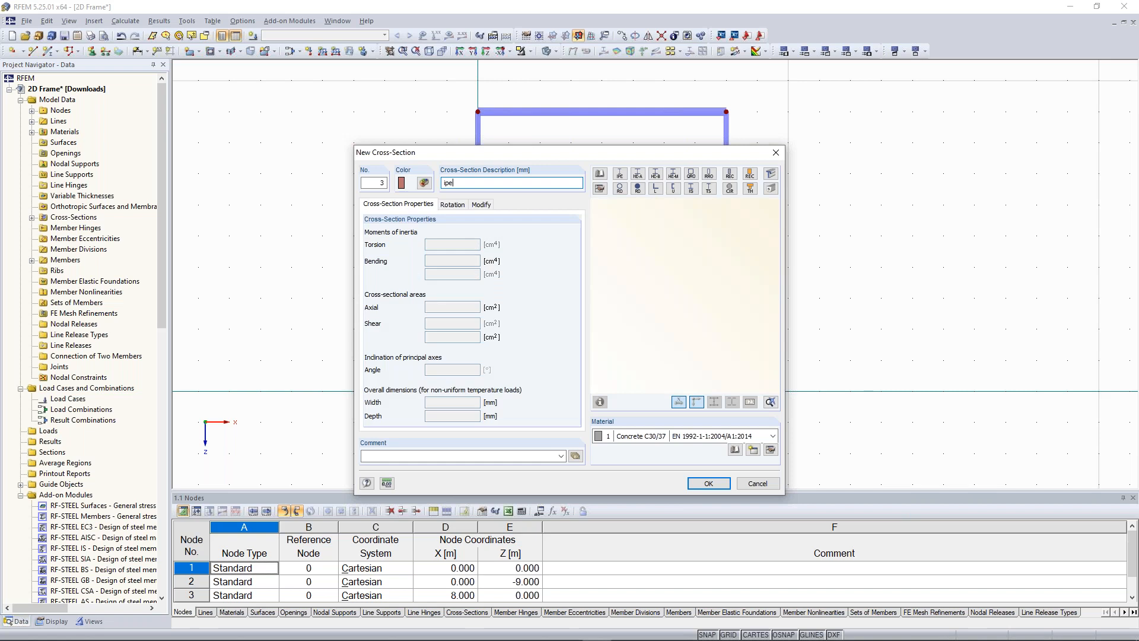
pyautogui.write(' 36')
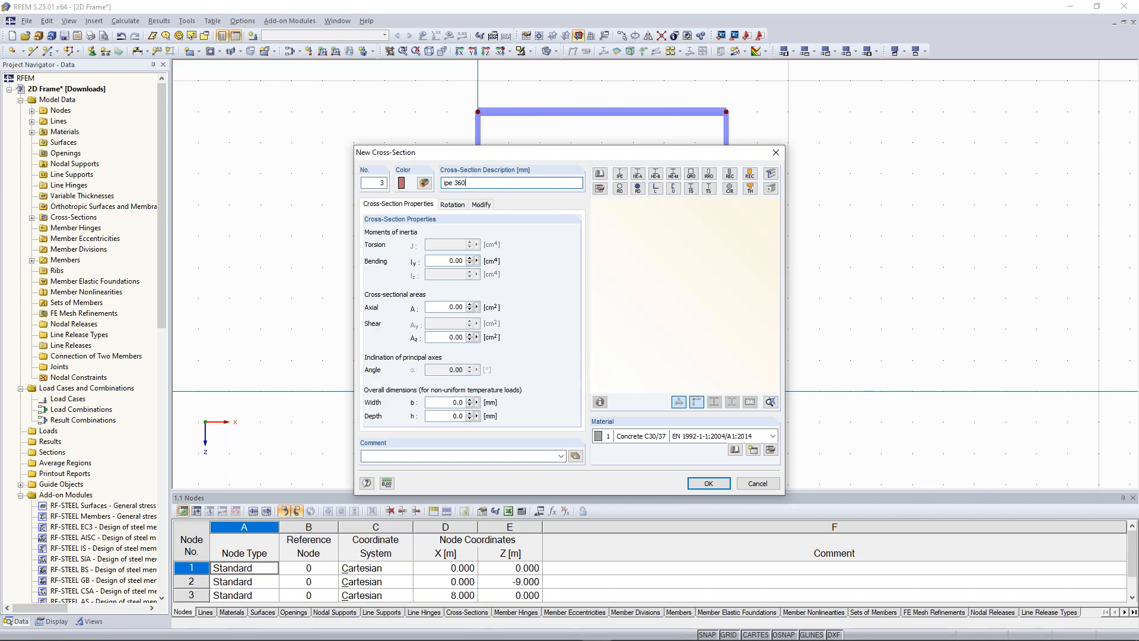
pyautogui.write('0')
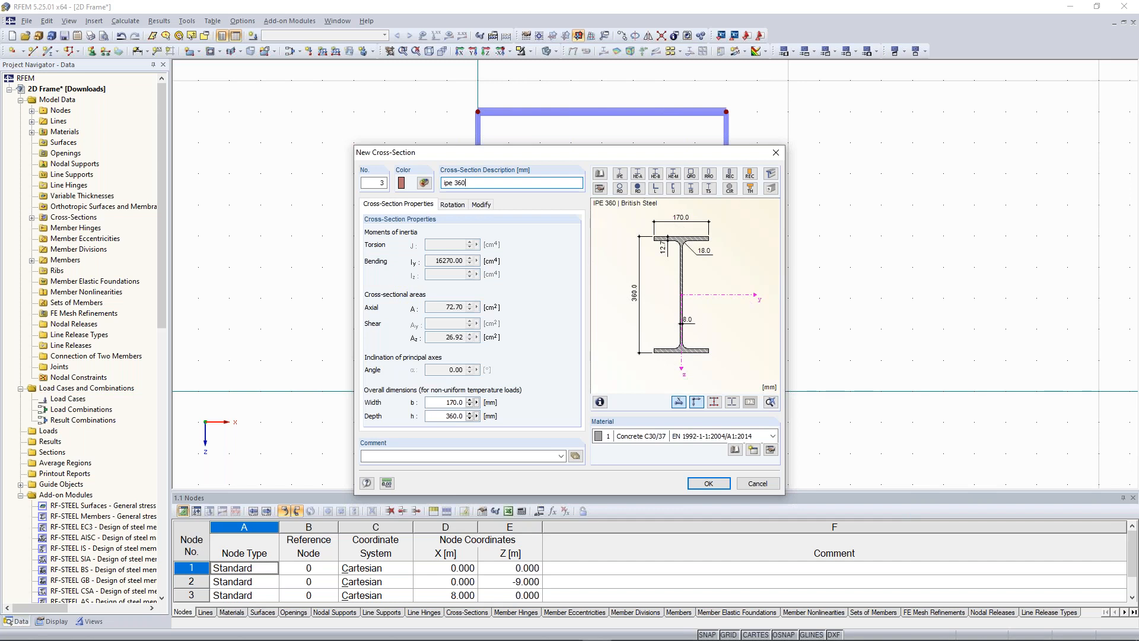
pyautogui.click(658, 439)
pyautogui.click(656, 461)
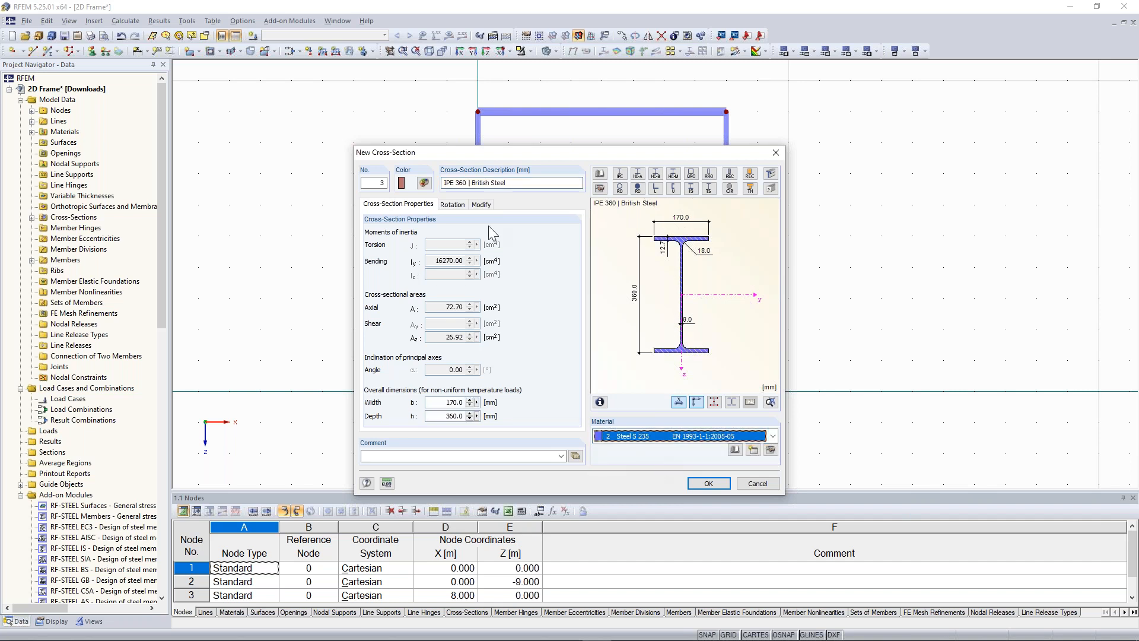
pyautogui.click(508, 183)
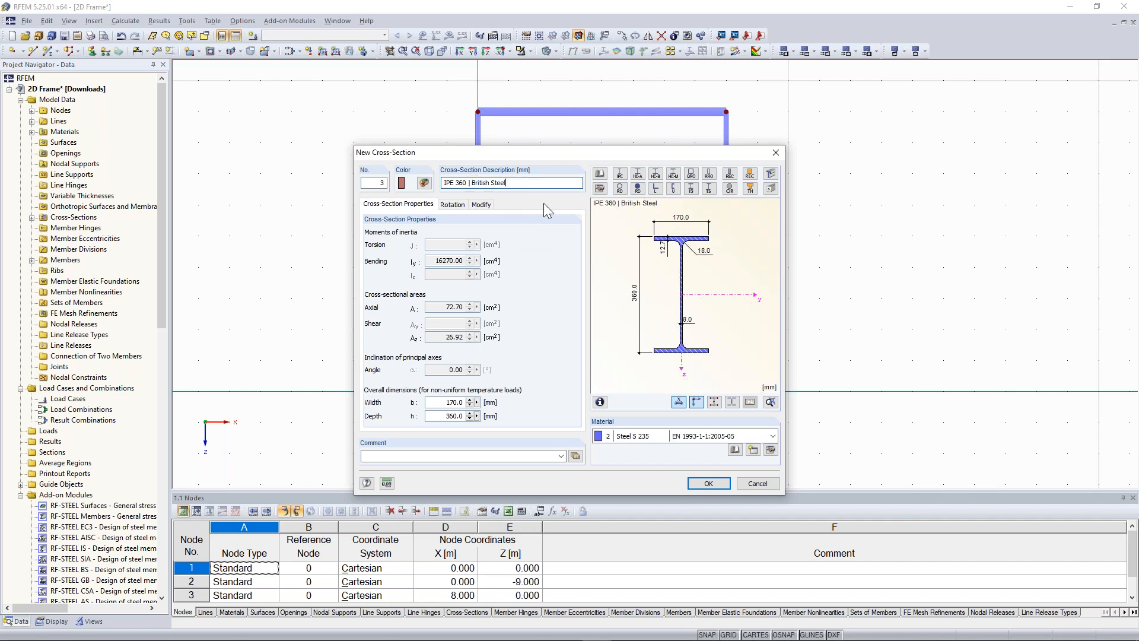
pyautogui.click(709, 483)
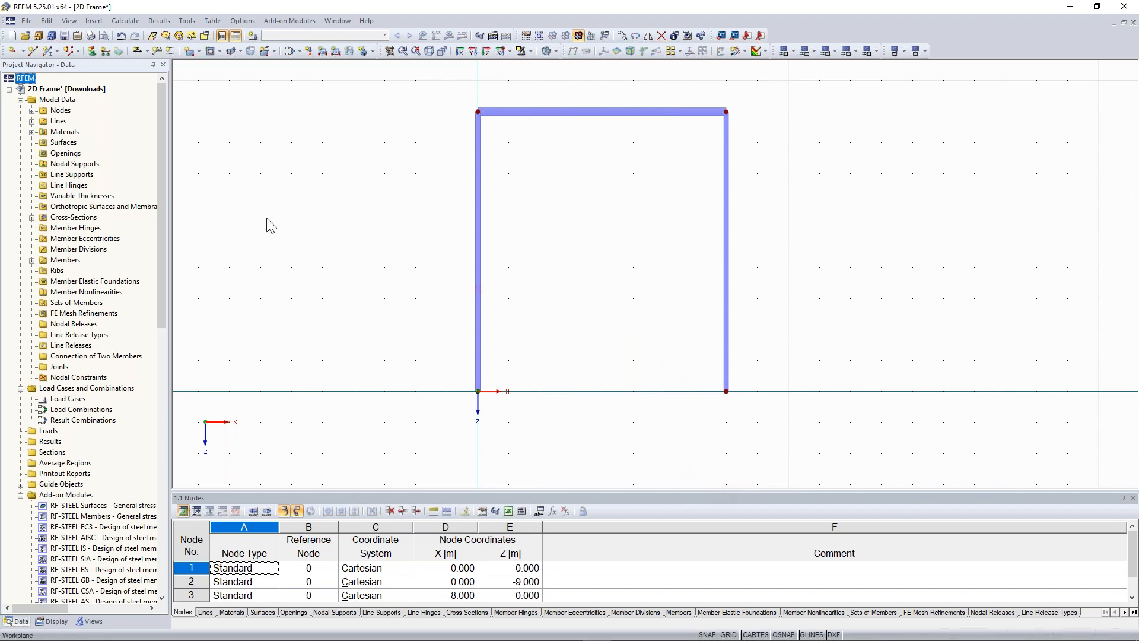
# Step: List the cross-sections defined in the model data
pyautogui.click(32, 217)
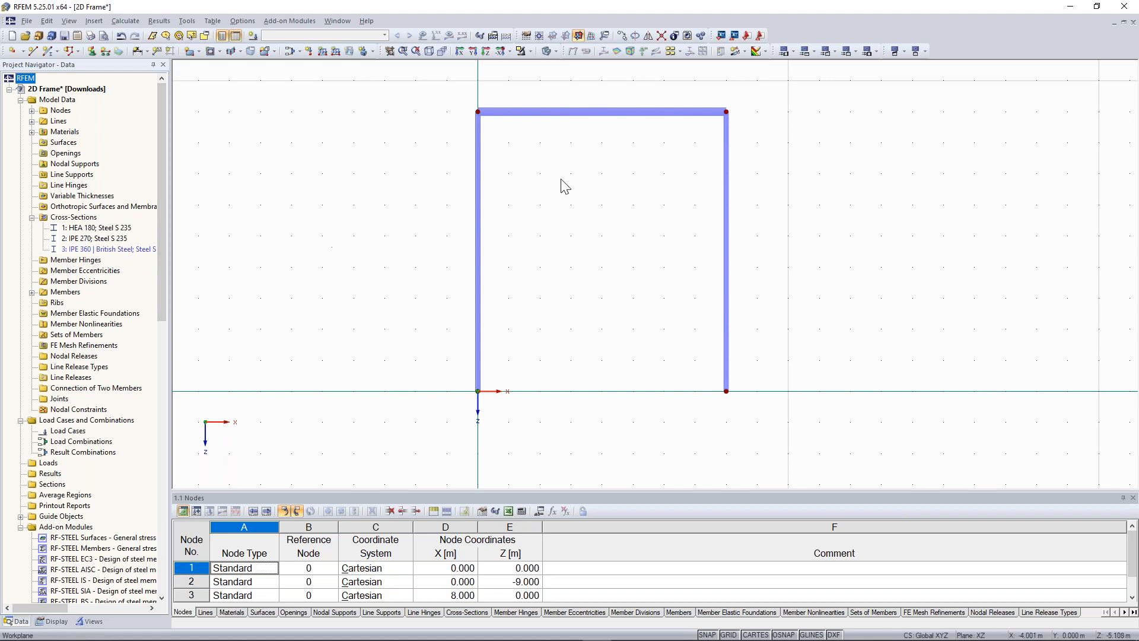
pyautogui.moveTo(506, 223); pyautogui.dragTo(468, 231, button='middle')
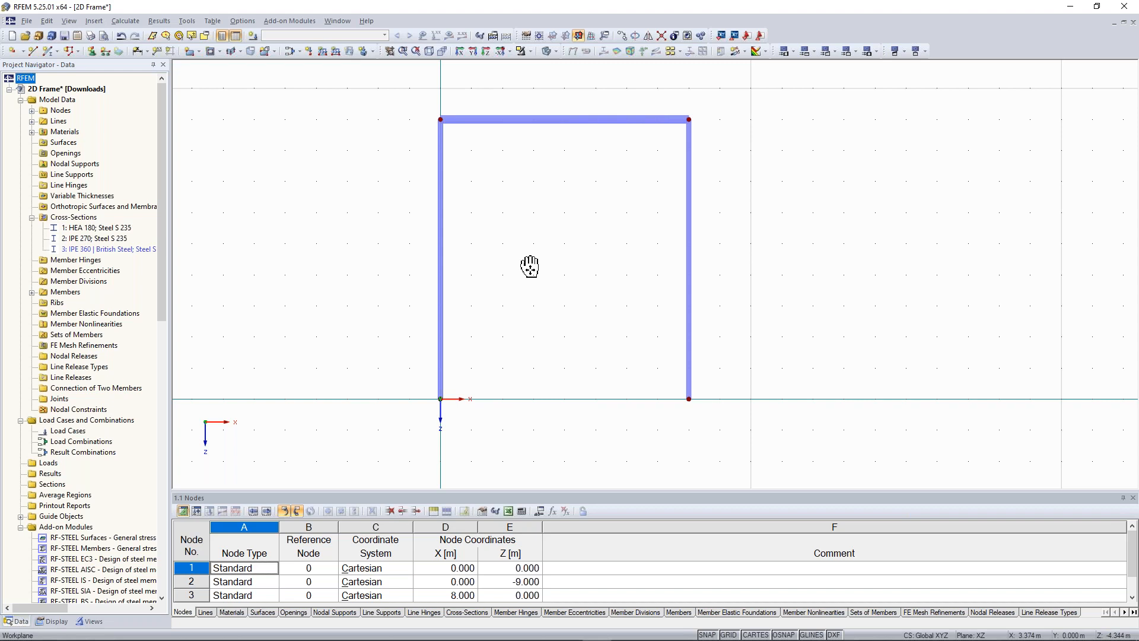
pyautogui.scroll(1, 529, 267)
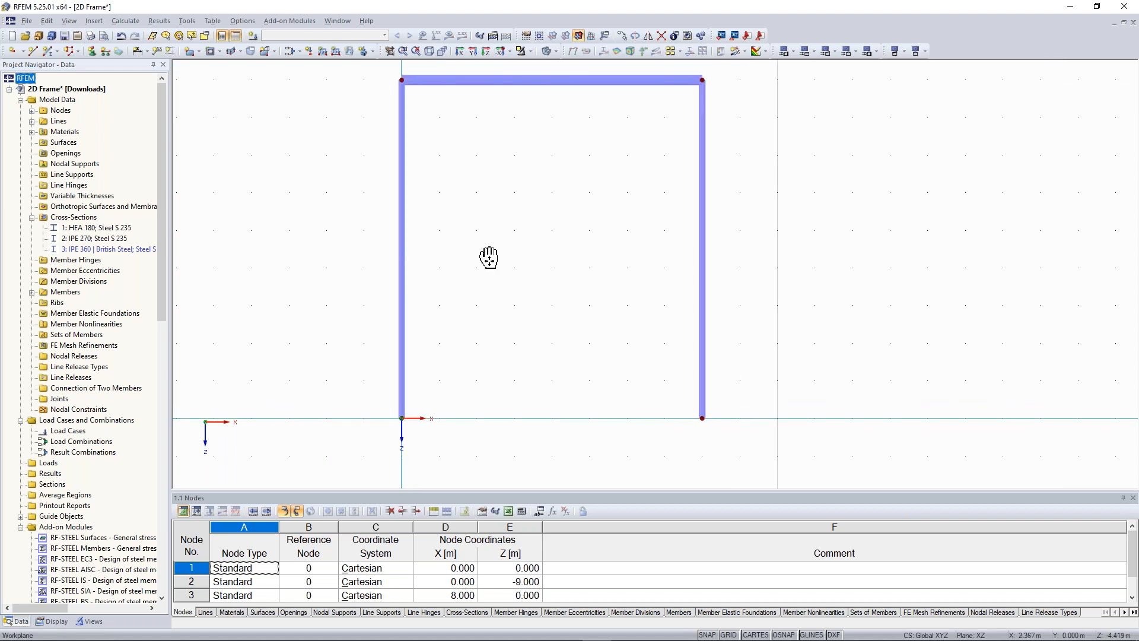
pyautogui.moveTo(488, 257); pyautogui.dragTo(495, 253, button='middle')
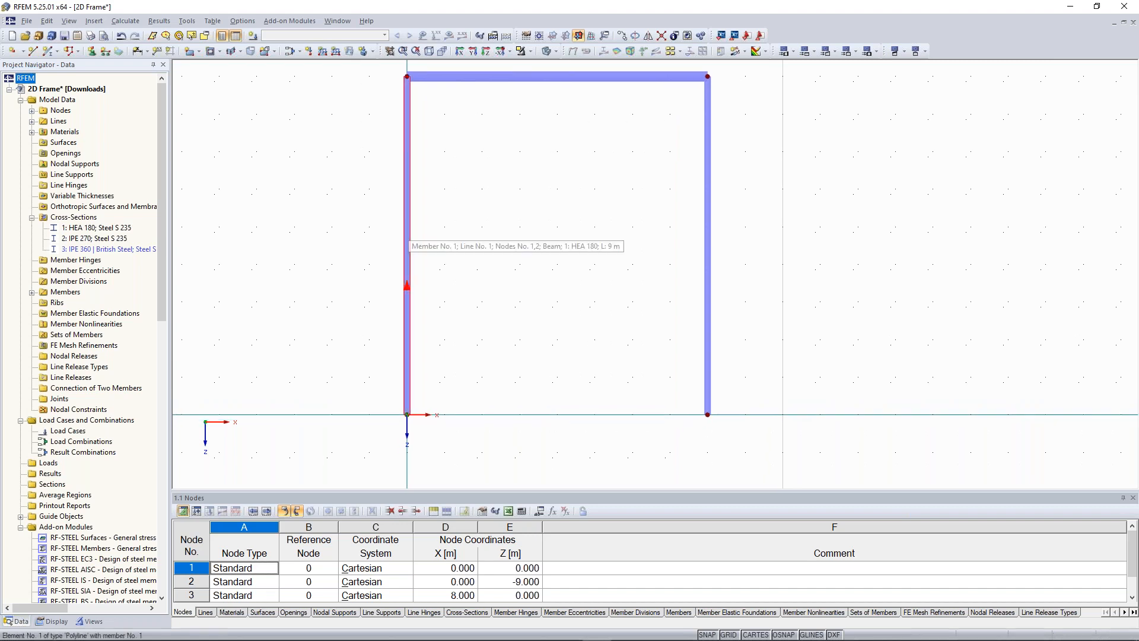
# Step: Divide the left column by distance with a new intermediate node 5 m from the member start
pyautogui.rightClick(419, 251)
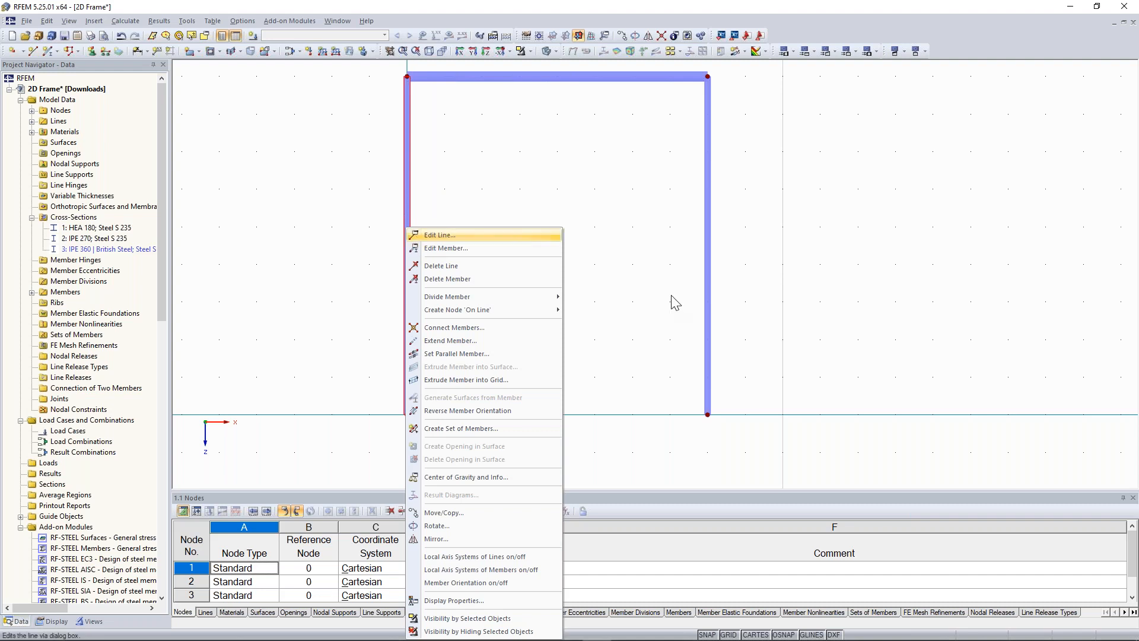
pyautogui.moveTo(675, 302)
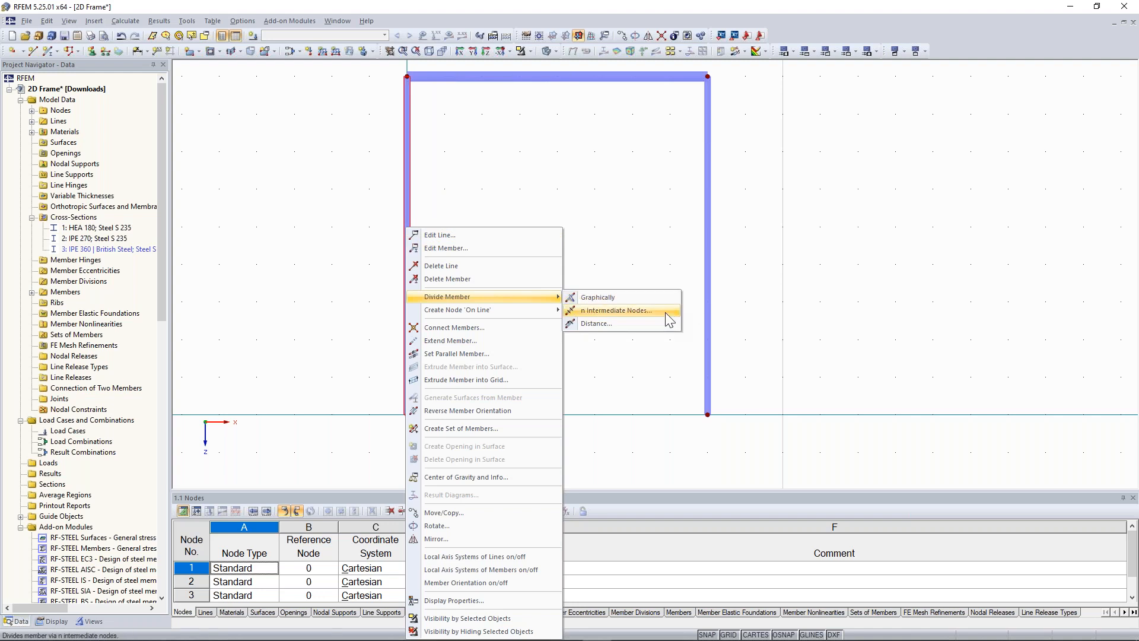
pyautogui.click(612, 323)
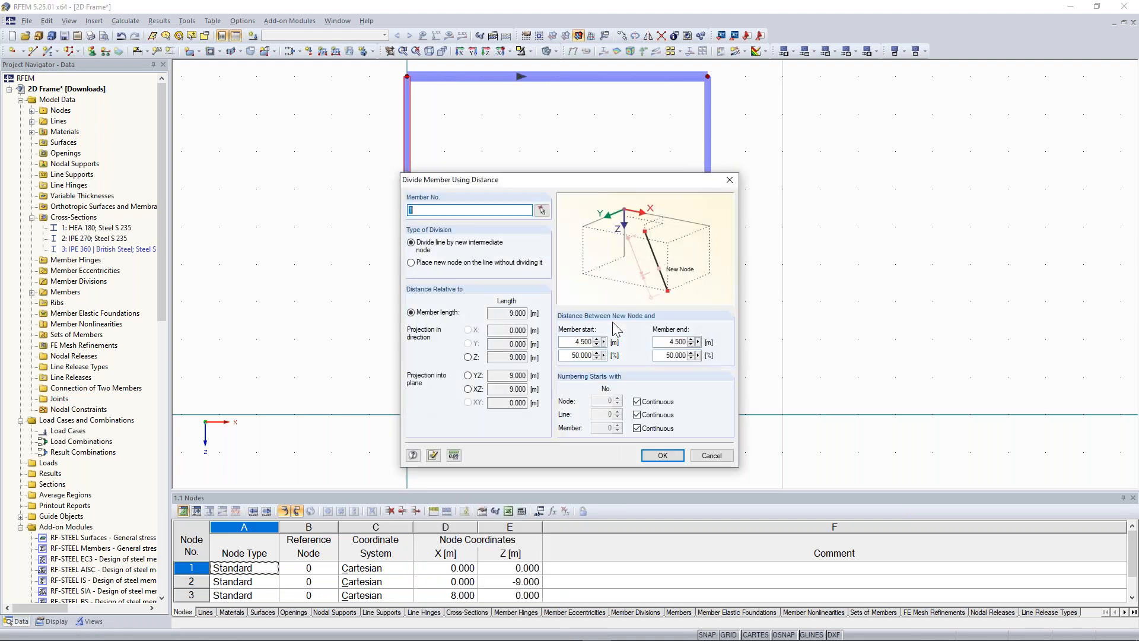
pyautogui.moveTo(544, 179); pyautogui.dragTo(671, 123)
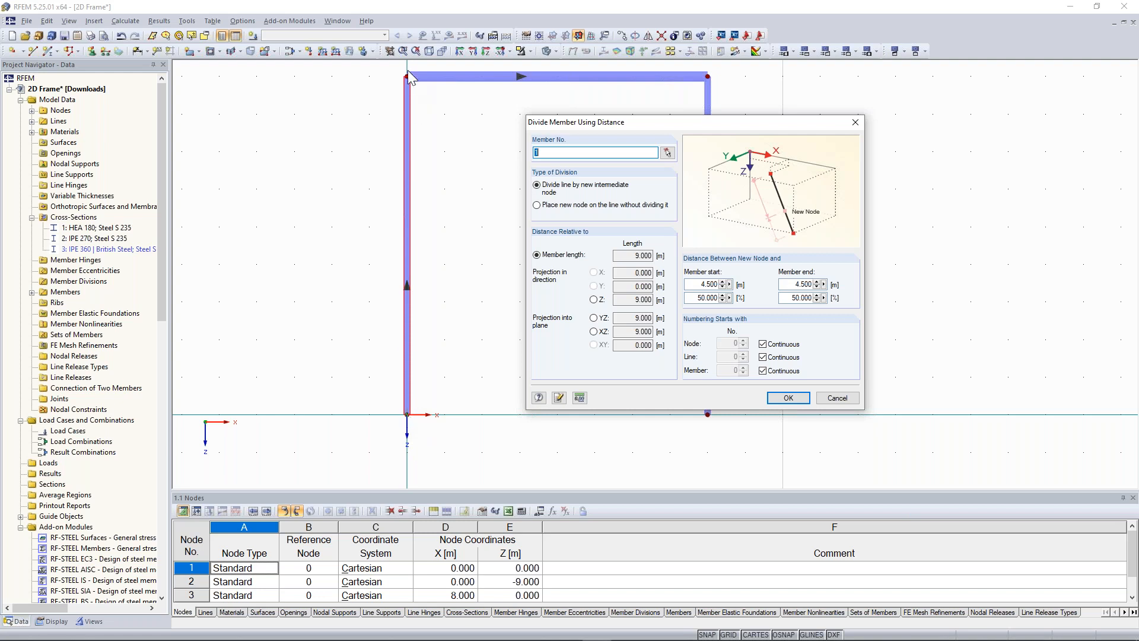
pyautogui.moveTo(569, 128); pyautogui.dragTo(505, 142)
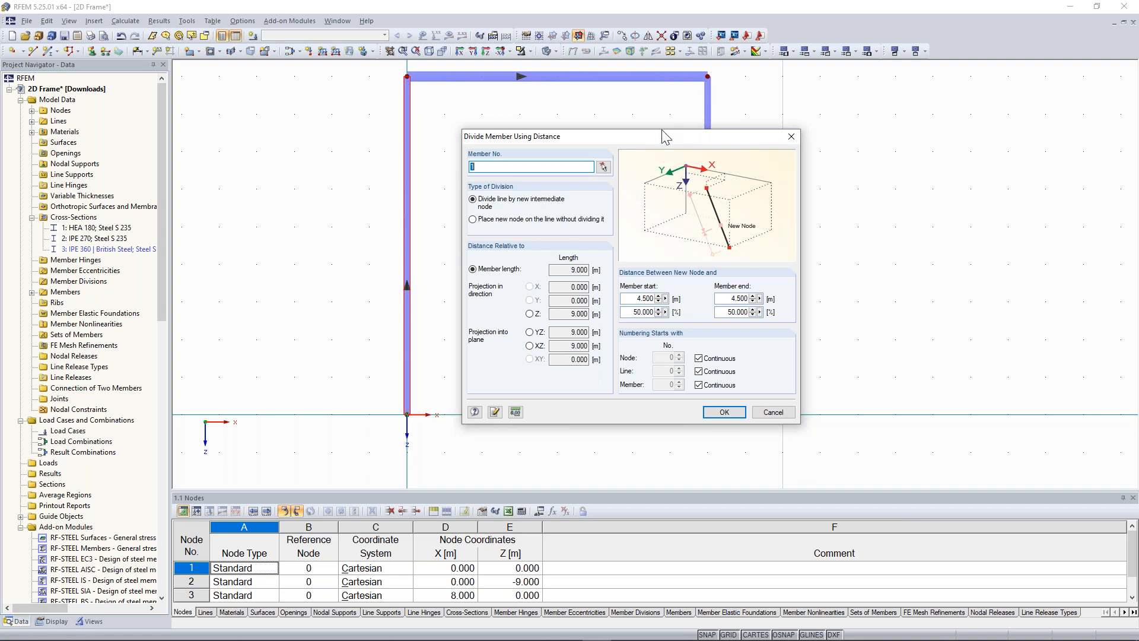
pyautogui.moveTo(656, 138); pyautogui.dragTo(700, 121)
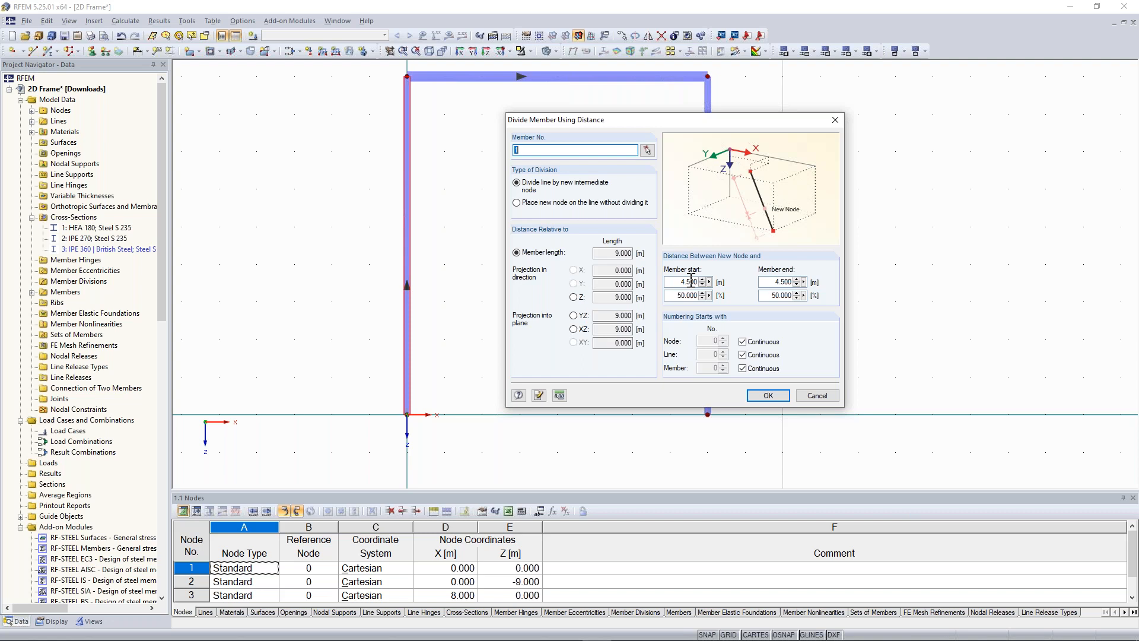
pyautogui.moveTo(649, 119); pyautogui.dragTo(631, 96)
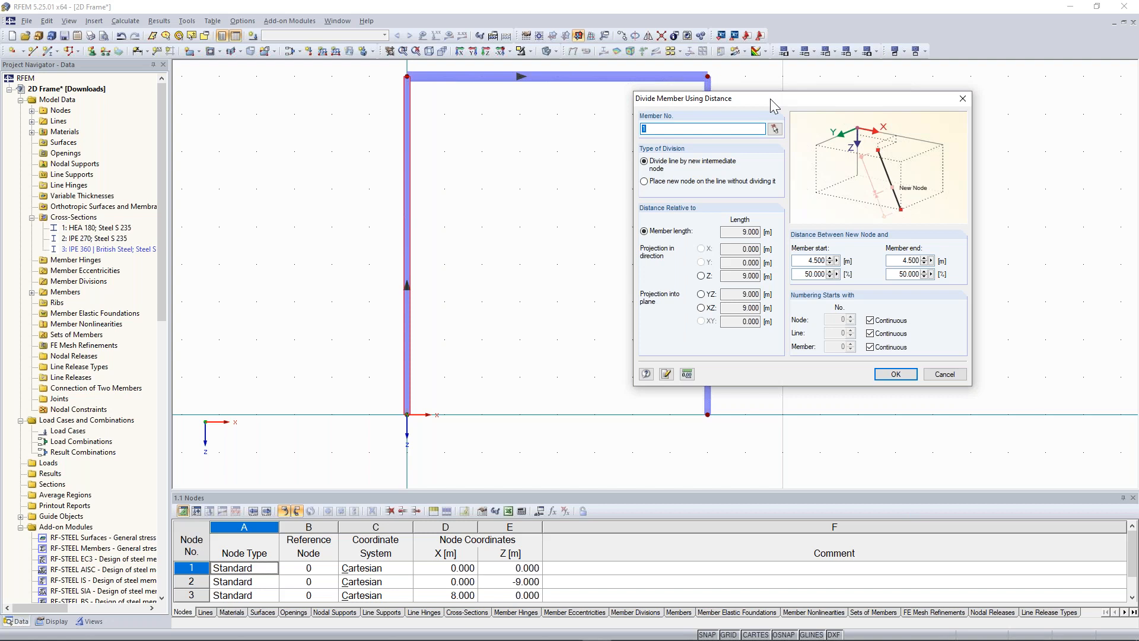
pyautogui.doubleClick(814, 260)
pyautogui.write('5')
pyautogui.click(894, 374)
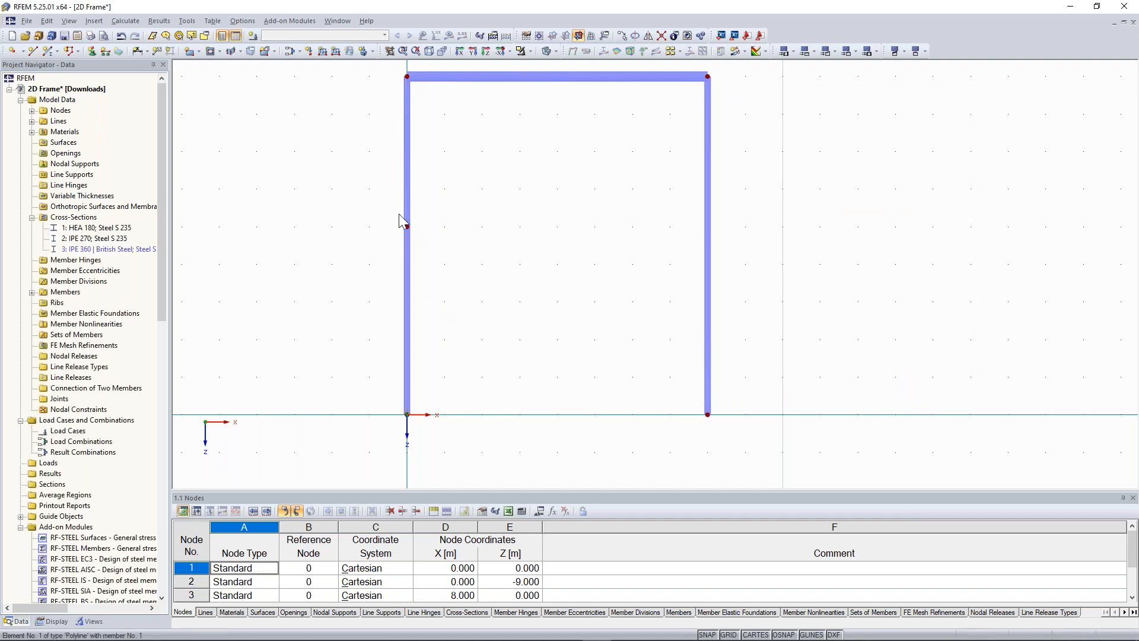
# Step: Draw a horizontal IPE 360 beam from the left column's intermediate node straight across to the right column
pyautogui.scroll(1, 463, 227)
pyautogui.scroll(-1, 462, 227)
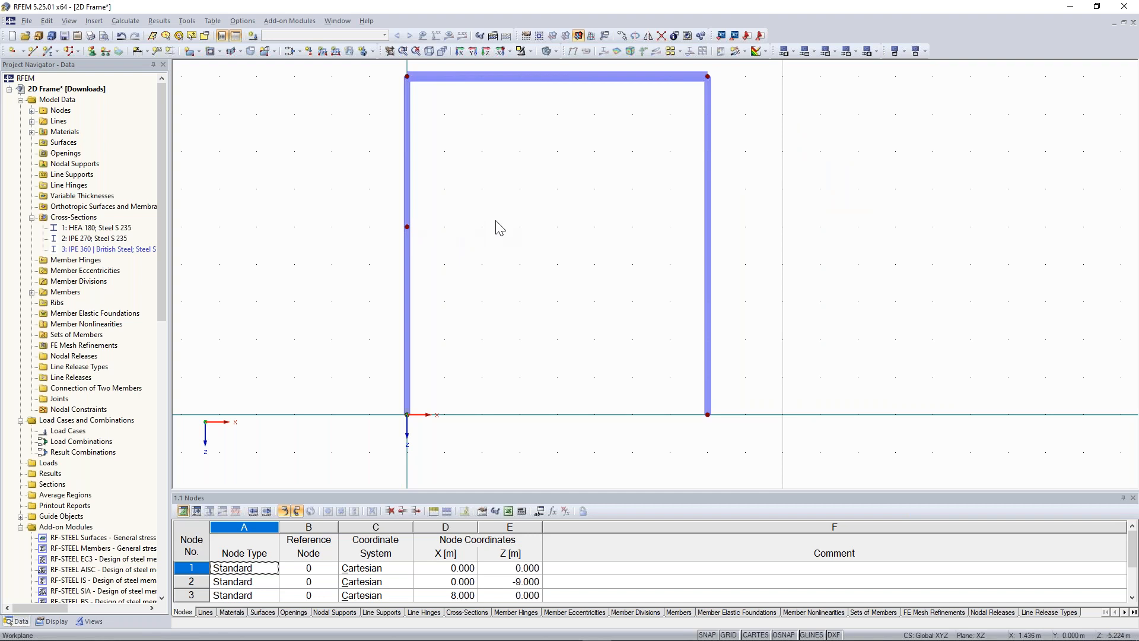
pyautogui.moveTo(438, 218); pyautogui.dragTo(399, 240, button='middle')
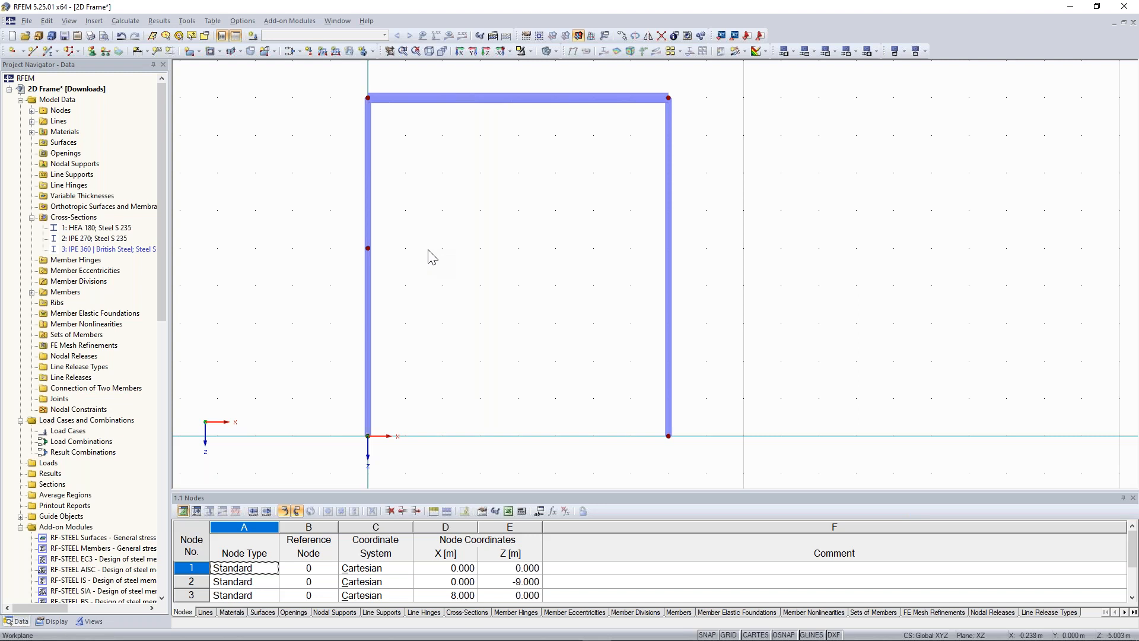
pyautogui.click(49, 52)
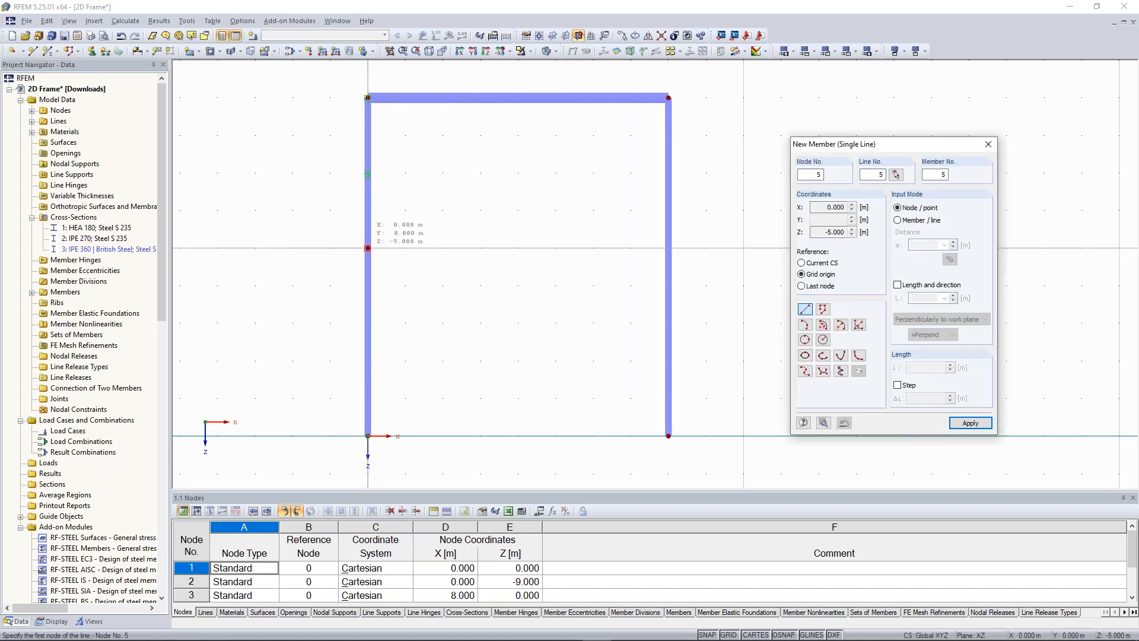
pyautogui.scroll(1, 657, 254)
pyautogui.scroll(1, 656, 253)
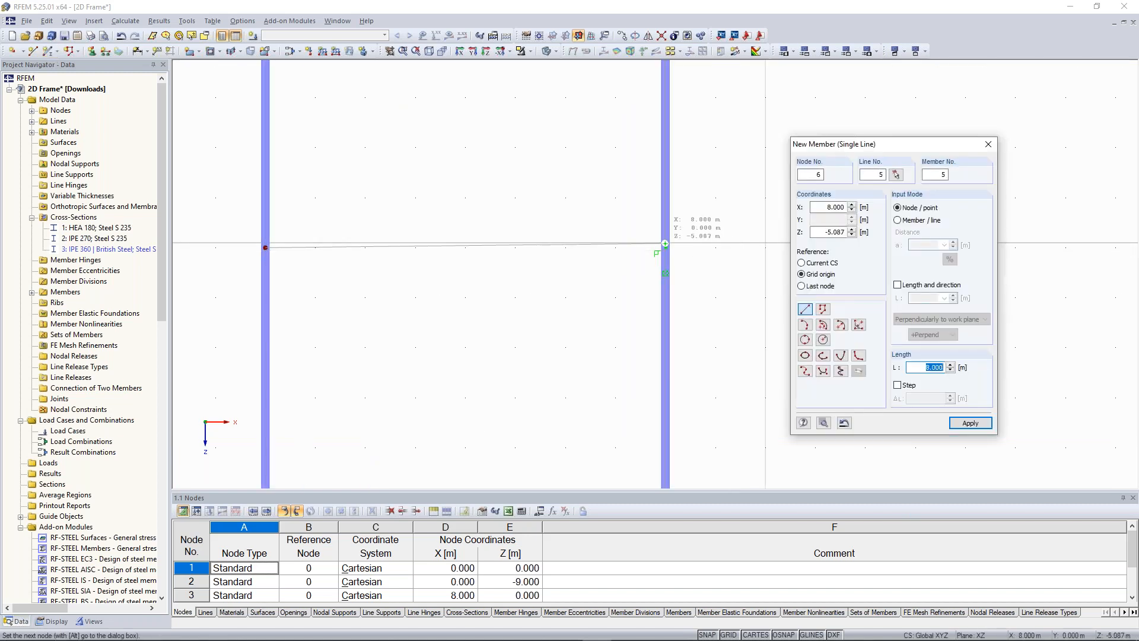
pyautogui.scroll(3, 665, 243)
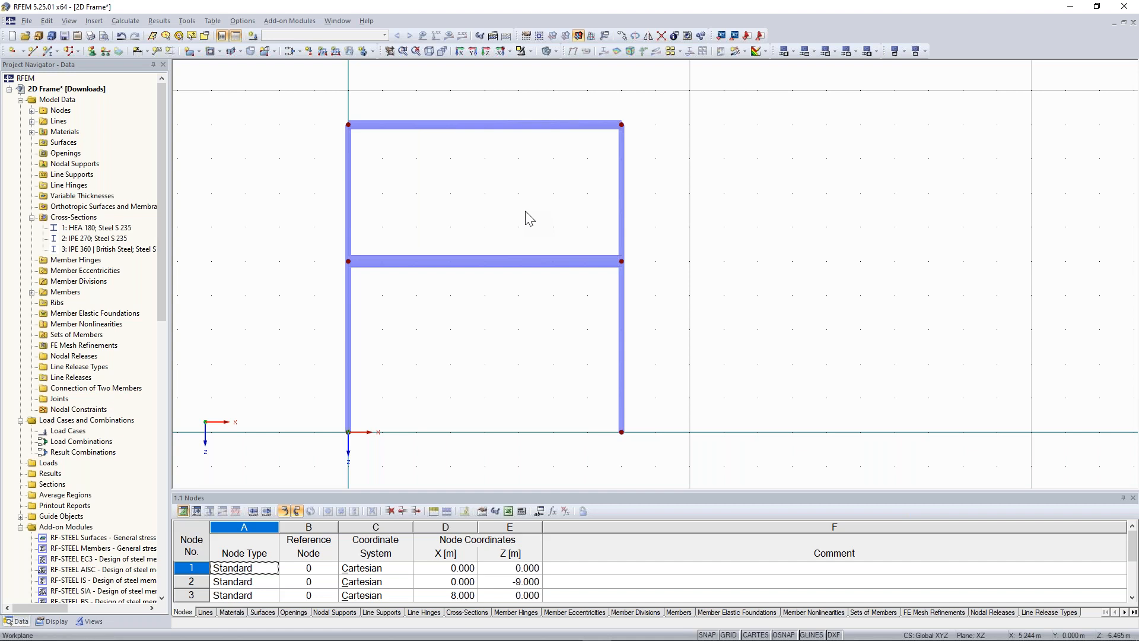
# Step: Graphically divide the IPE 360 beam with an intermediate node 4.5 m from the left column
pyautogui.rightClick(499, 244)
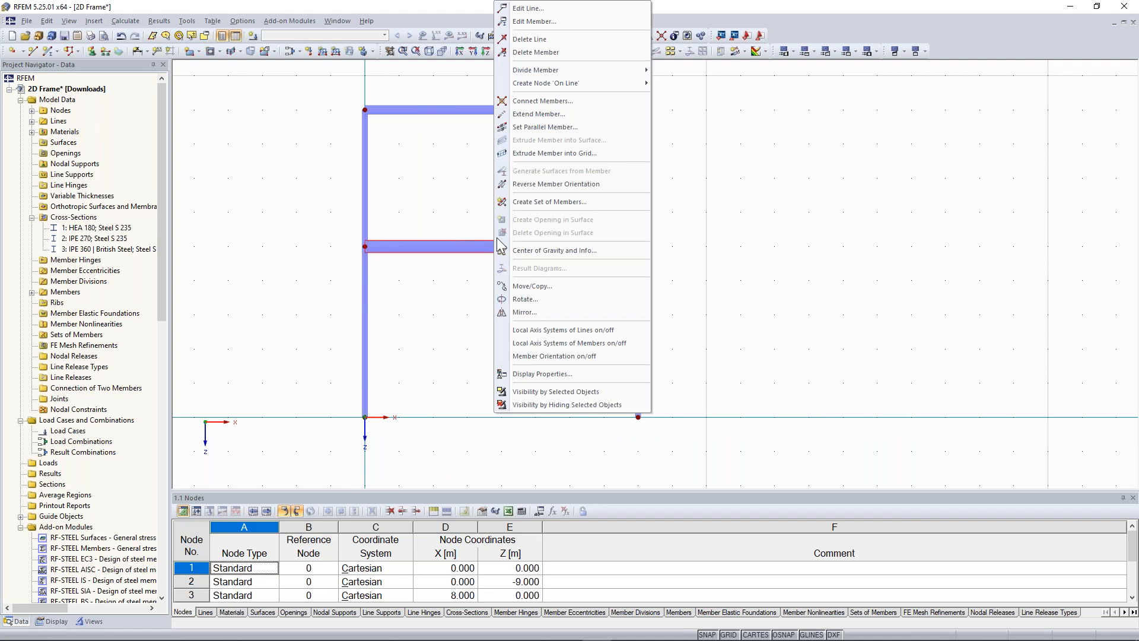
pyautogui.moveTo(593, 70)
pyautogui.click(688, 97)
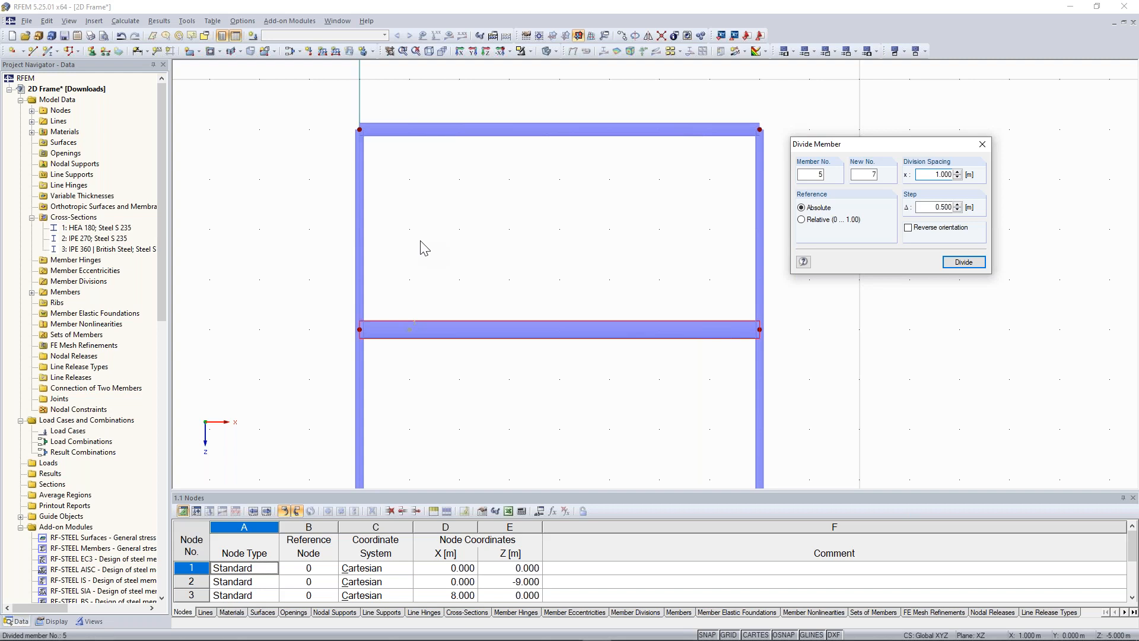
pyautogui.moveTo(787, 289); pyautogui.dragTo(790, 184, button='middle')
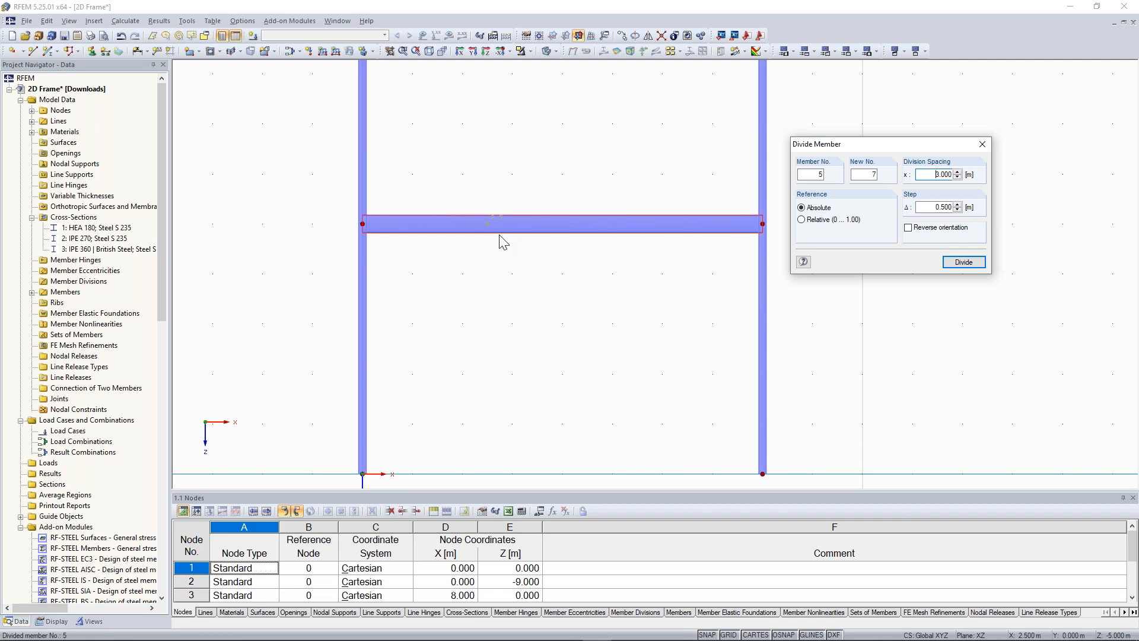
pyautogui.scroll(1, 619, 246)
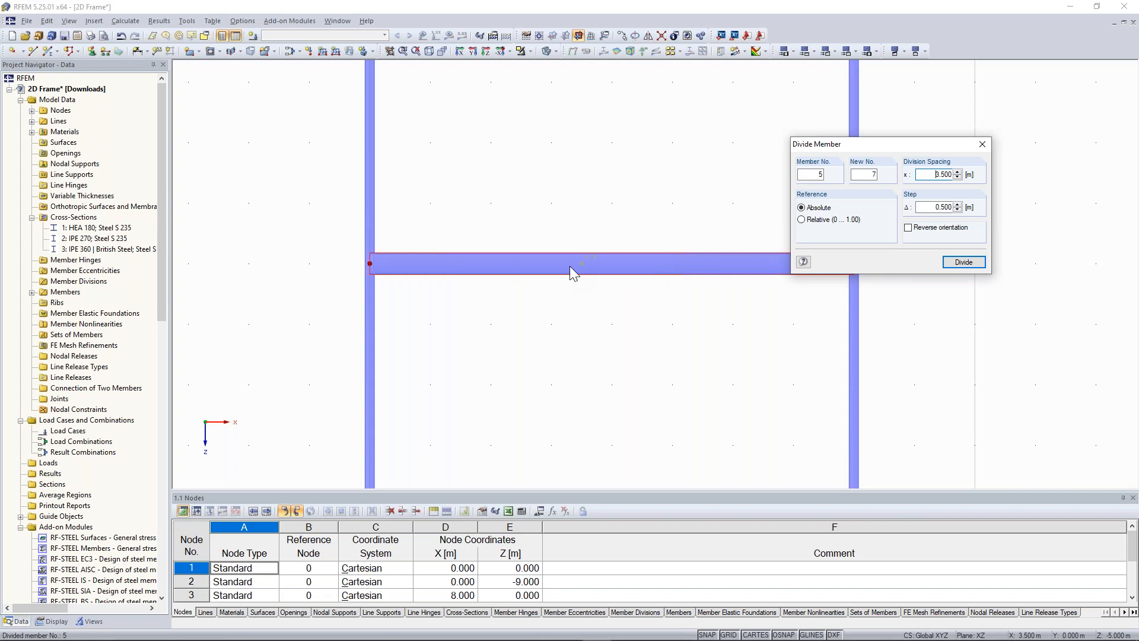
pyautogui.click(640, 266)
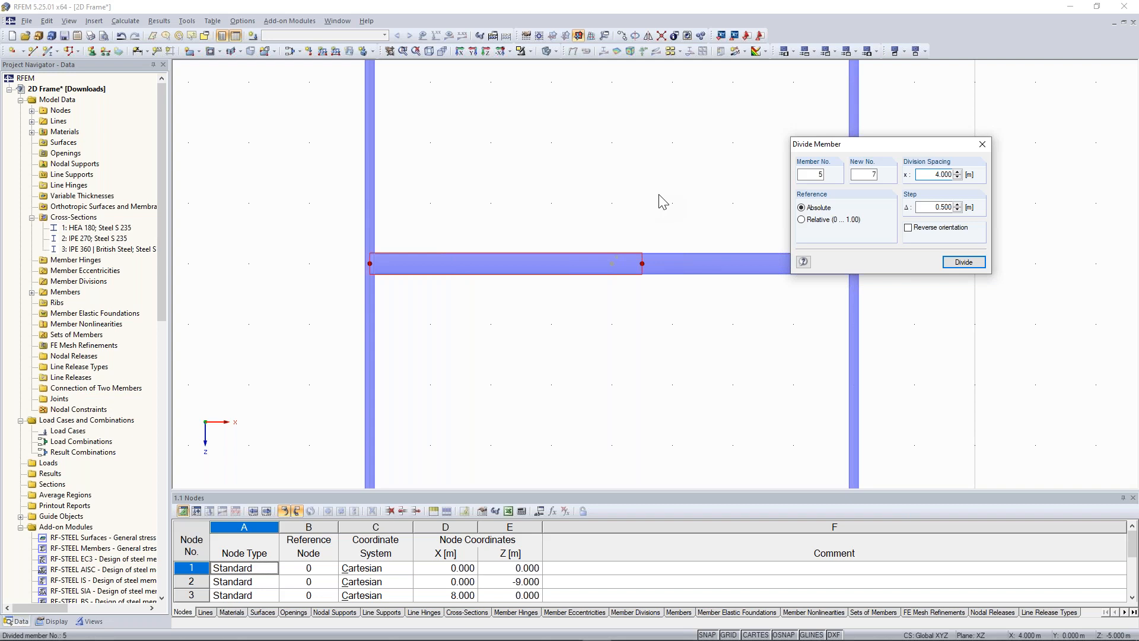
pyautogui.moveTo(541, 200); pyautogui.dragTo(585, 288)
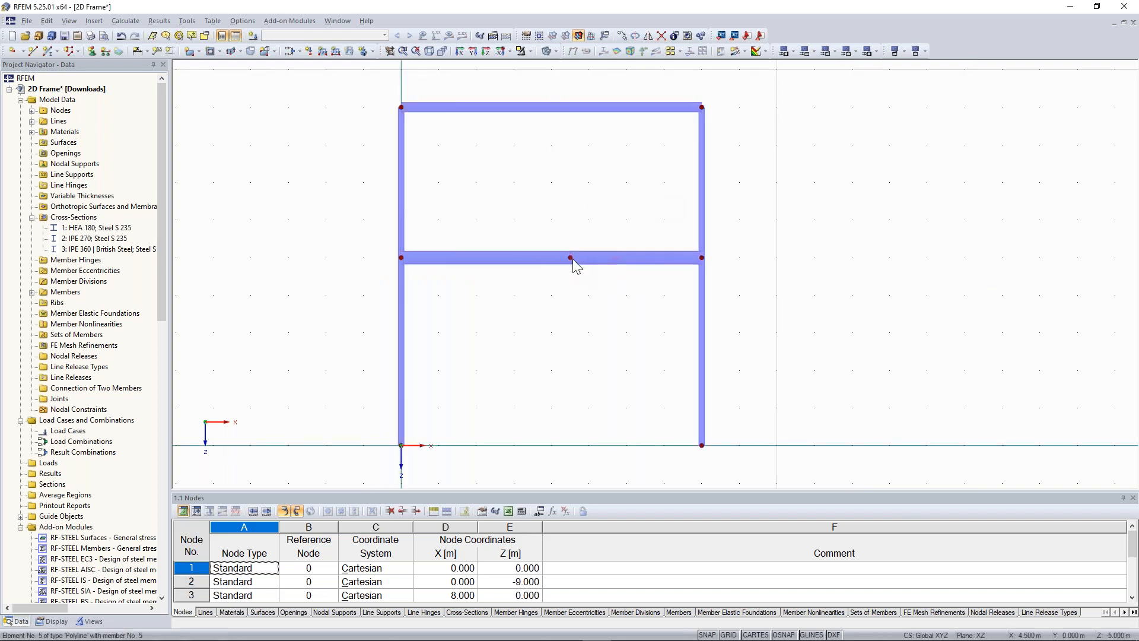
pyautogui.click(564, 260)
pyautogui.scroll(1, 575, 272)
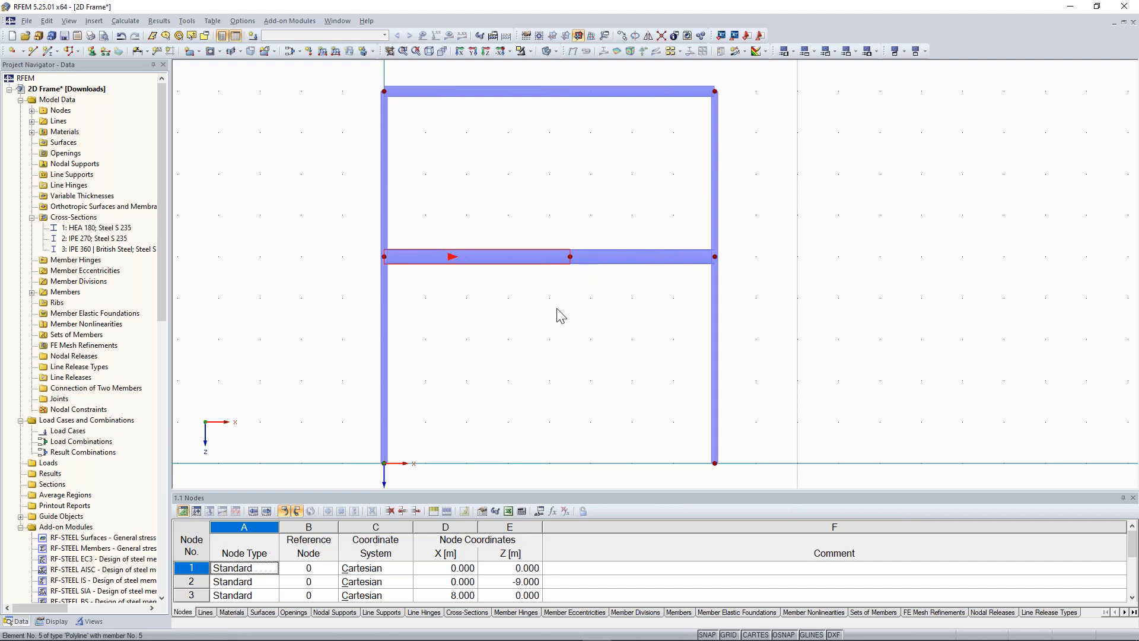
# Step: Copy the lower part of the left column so that its top meets the intermediate node of the IPE 360 beam
pyautogui.scroll(-1, 556, 308)
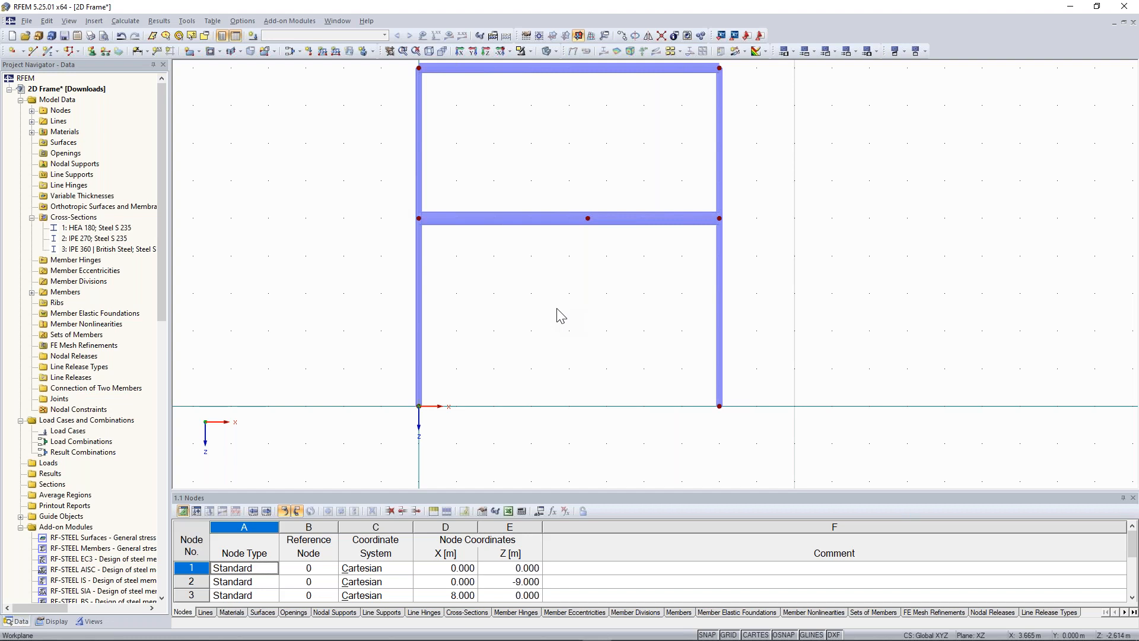
pyautogui.moveTo(480, 439); pyautogui.dragTo(520, 428, button='middle')
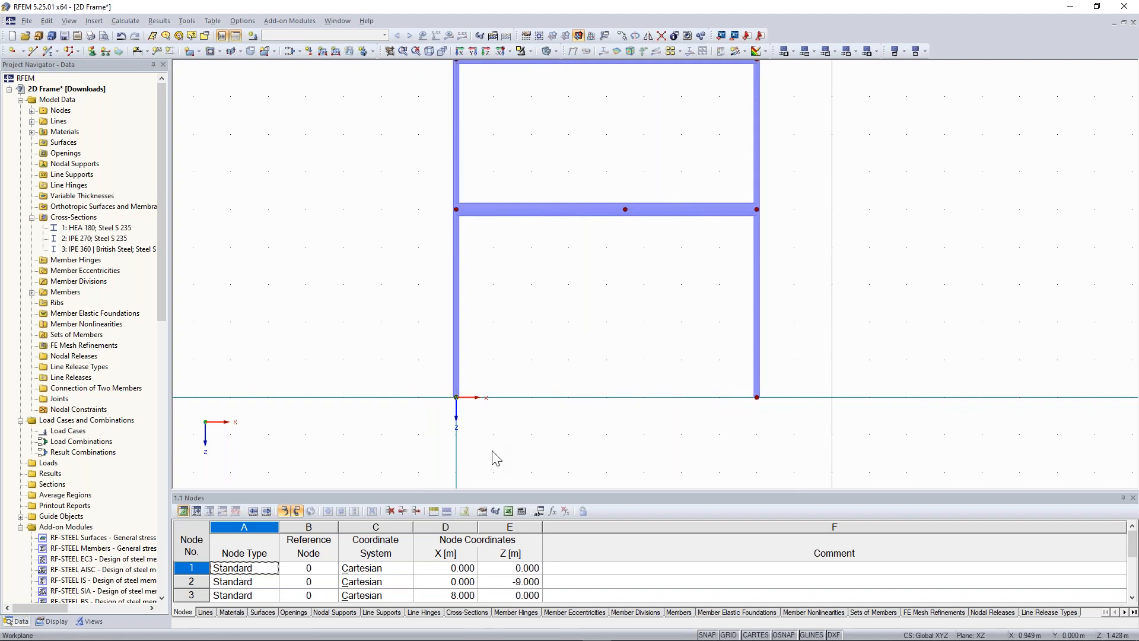
pyautogui.moveTo(492, 451); pyautogui.dragTo(420, 331)
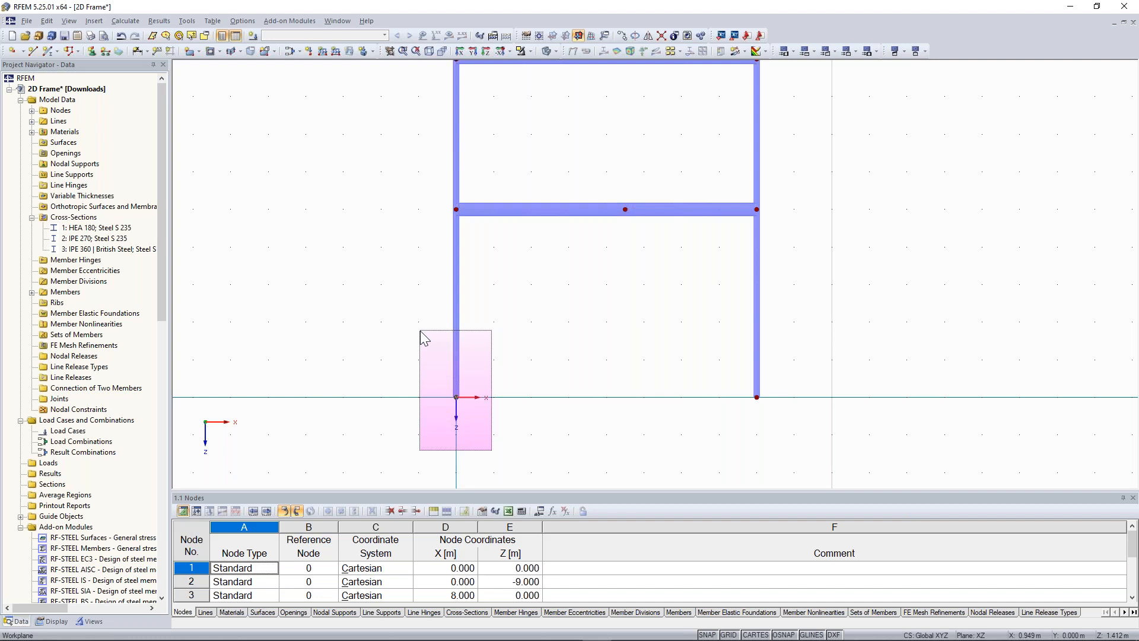
pyautogui.moveTo(420, 330); pyautogui.dragTo(420, 331)
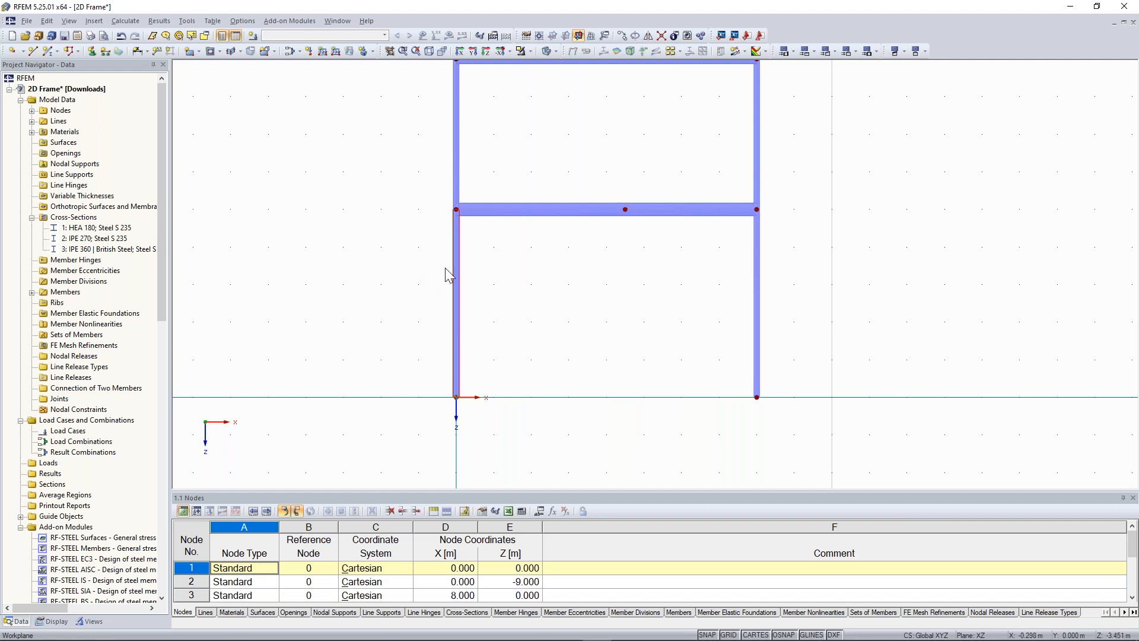
pyautogui.keyDown('ctrl'); pyautogui.moveTo(458, 246); pyautogui.dragTo(538, 238); pyautogui.keyUp('ctrl')
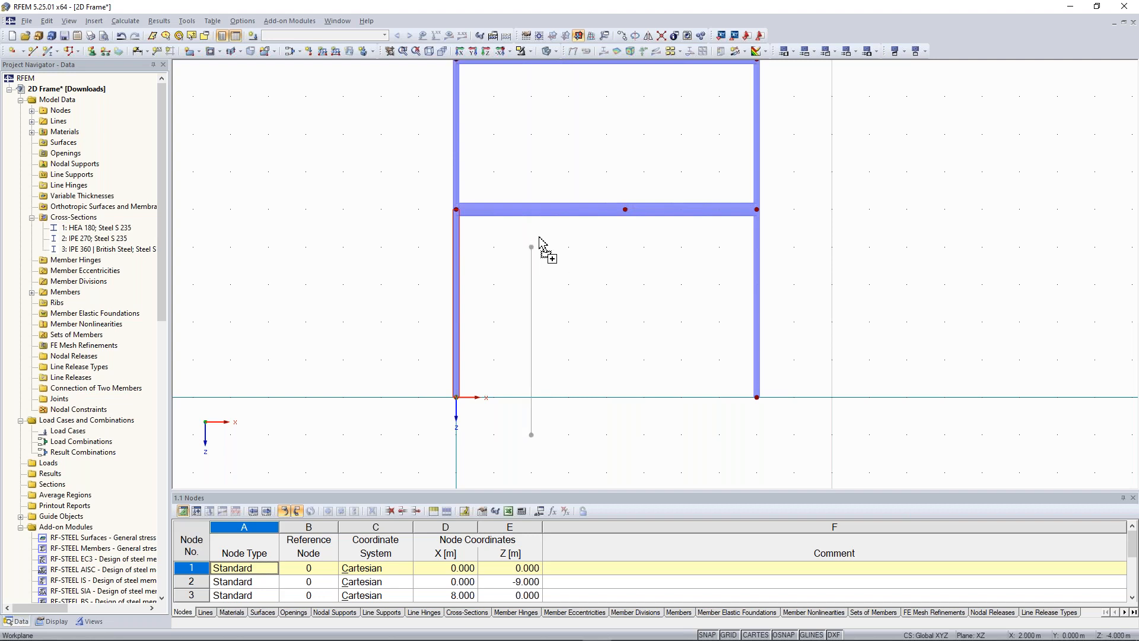
pyautogui.keyDown('ctrl'); pyautogui.moveTo(539, 238); pyautogui.dragTo(630, 240); pyautogui.keyUp('ctrl')
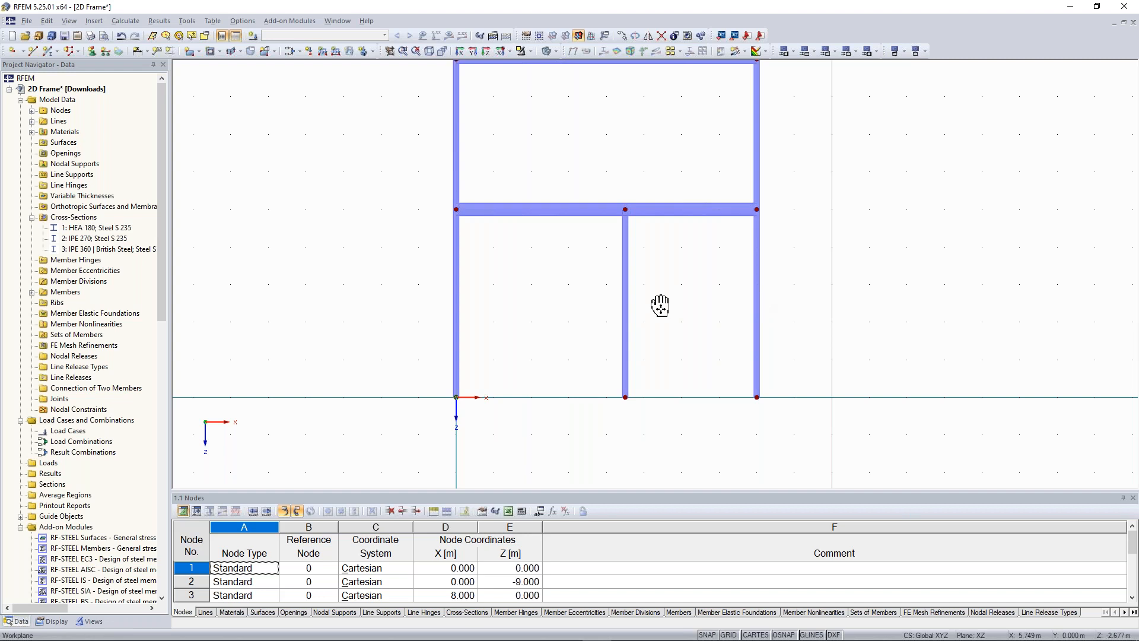
# Step: Copy the whole frame sideways and upward into an array four frames wide and two frames high
pyautogui.moveTo(660, 306); pyautogui.dragTo(563, 318, button='middle')
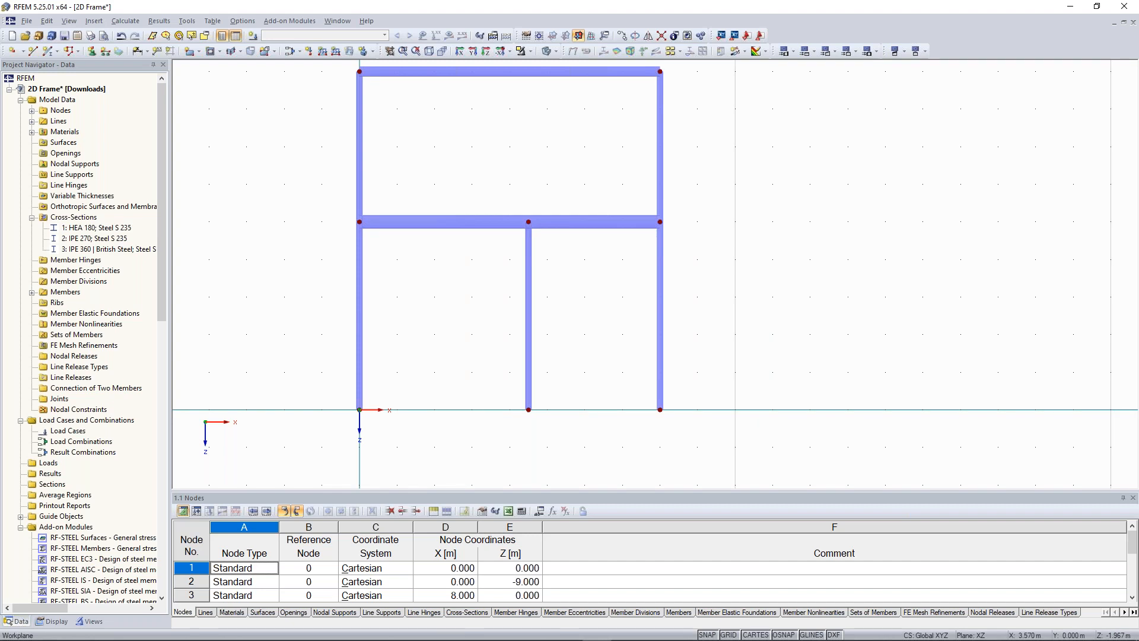
pyautogui.scroll(-3, 492, 335)
pyautogui.scroll(-2, 407, 293)
pyautogui.moveTo(414, 294); pyautogui.dragTo(440, 332, button='middle')
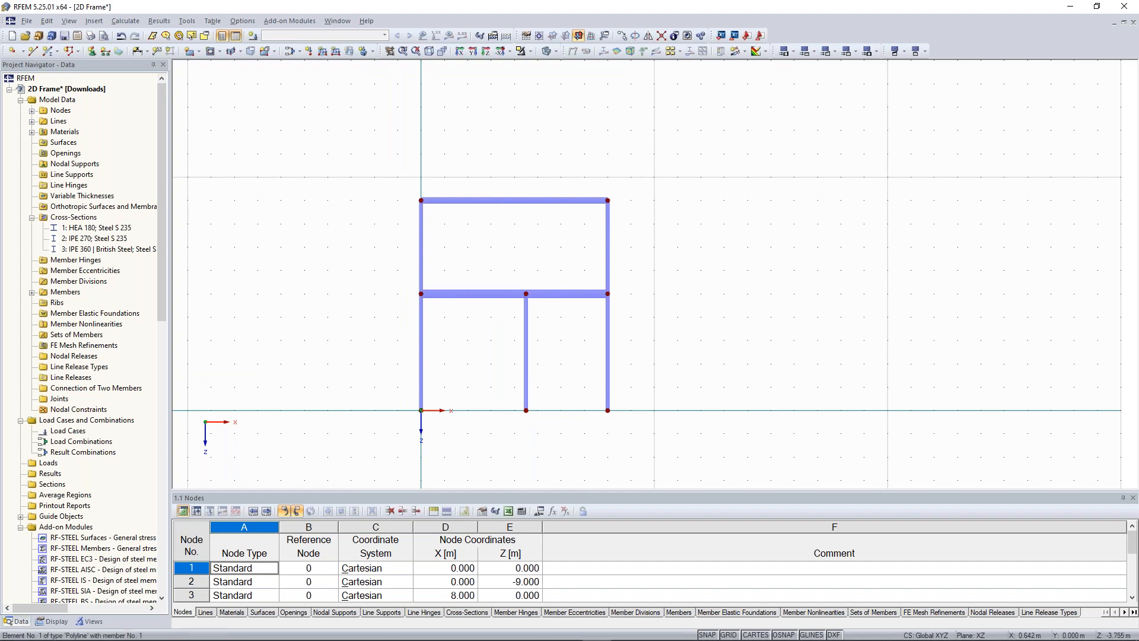
pyautogui.scroll(-1, 411, 302)
pyautogui.moveTo(323, 118); pyautogui.dragTo(667, 458)
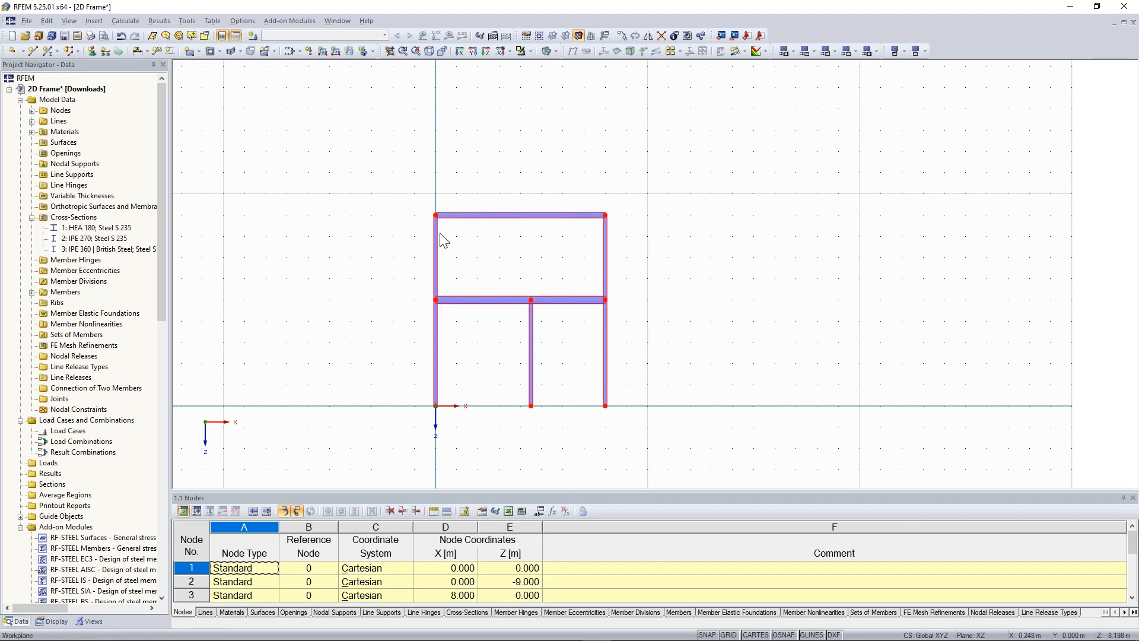
pyautogui.keyDown('ctrl'); pyautogui.moveTo(439, 241); pyautogui.dragTo(640, 208); pyautogui.keyUp('ctrl')
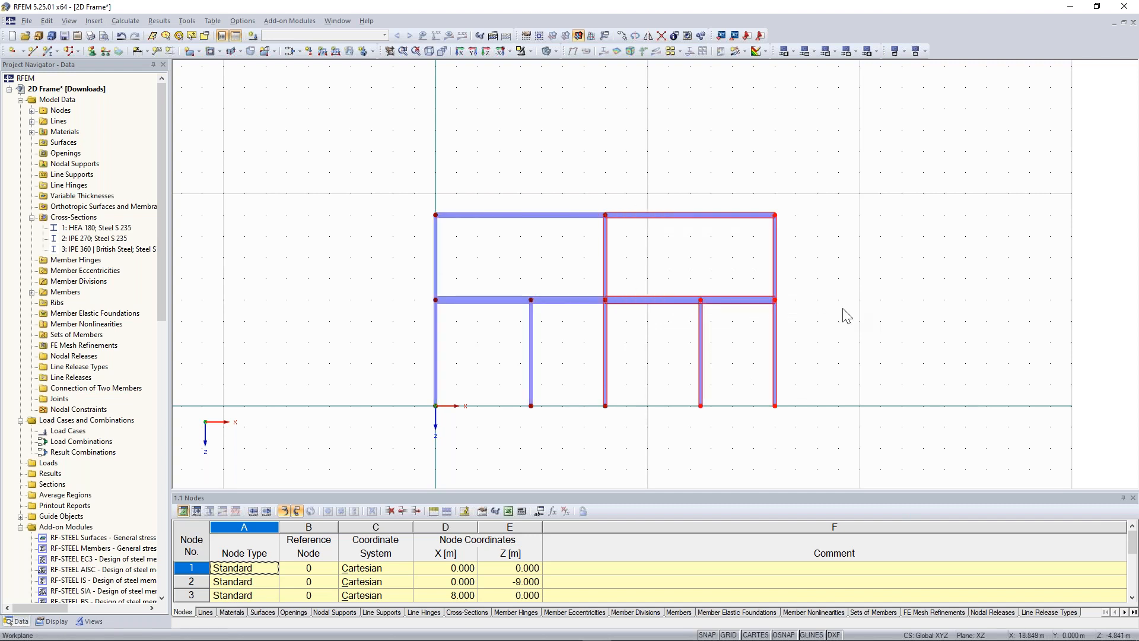
pyautogui.hotkey('ctrl', 'a')
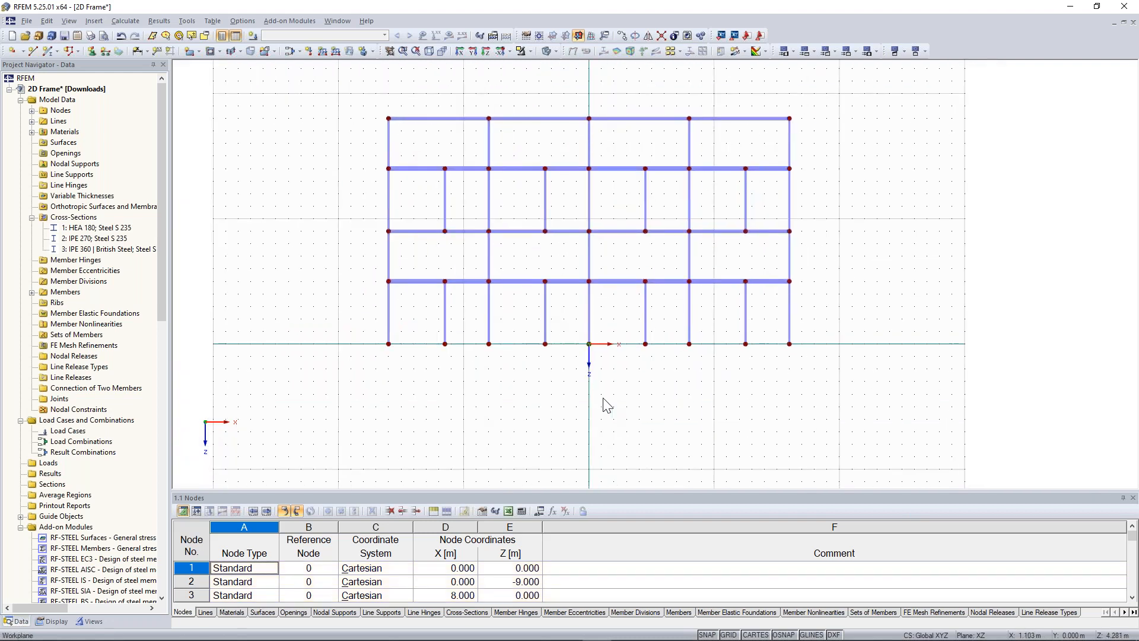
# Step: Undo the array copies of the frame so that only the original frame remains
pyautogui.hotkey('ctrl', 'z')
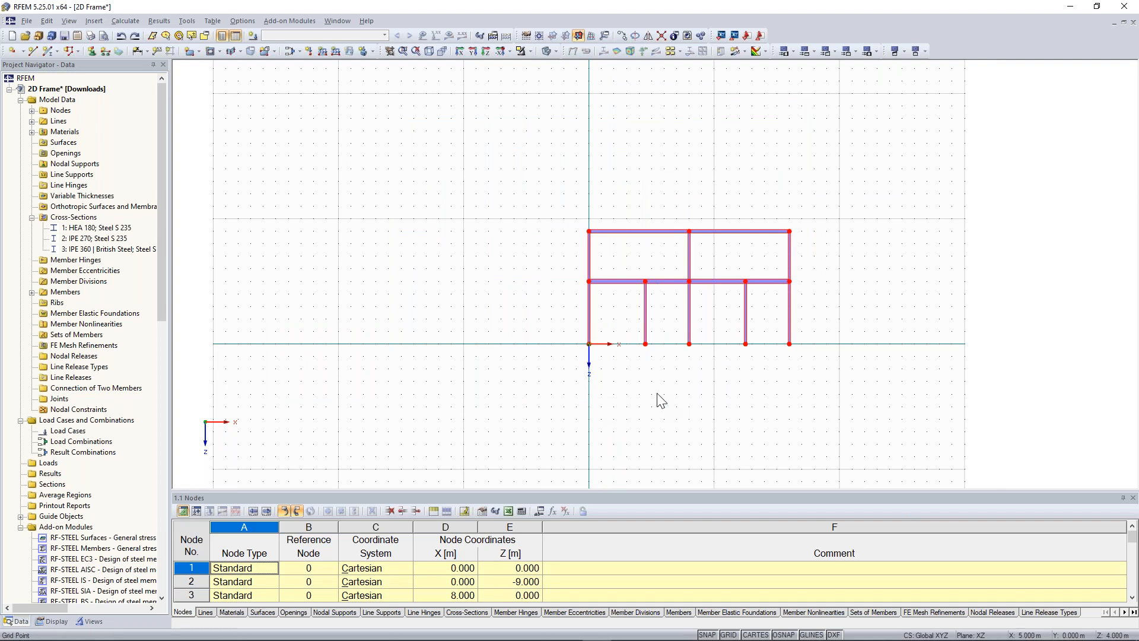
pyautogui.hotkey('ctrl', 'z')
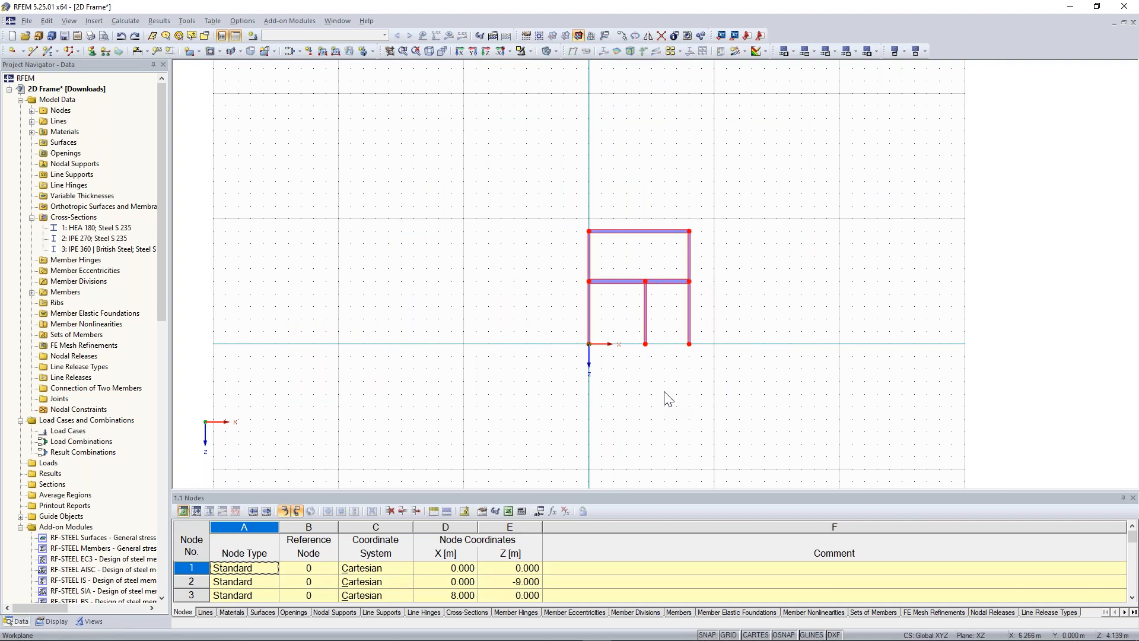
pyautogui.click(122, 36)
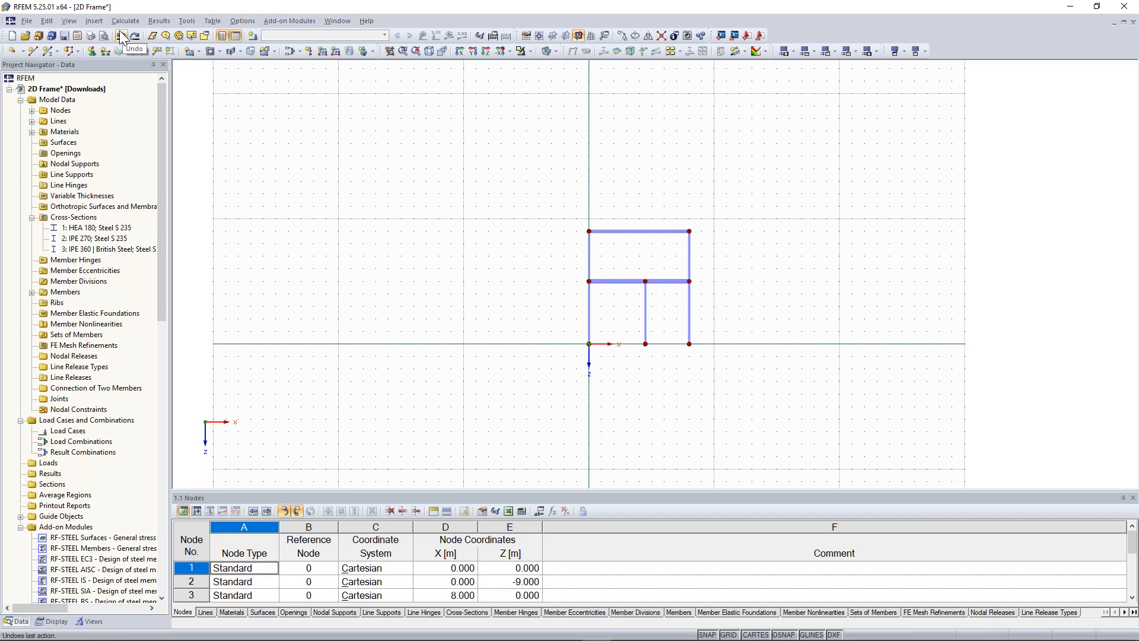
pyautogui.moveTo(527, 266); pyautogui.dragTo(417, 276, button='middle')
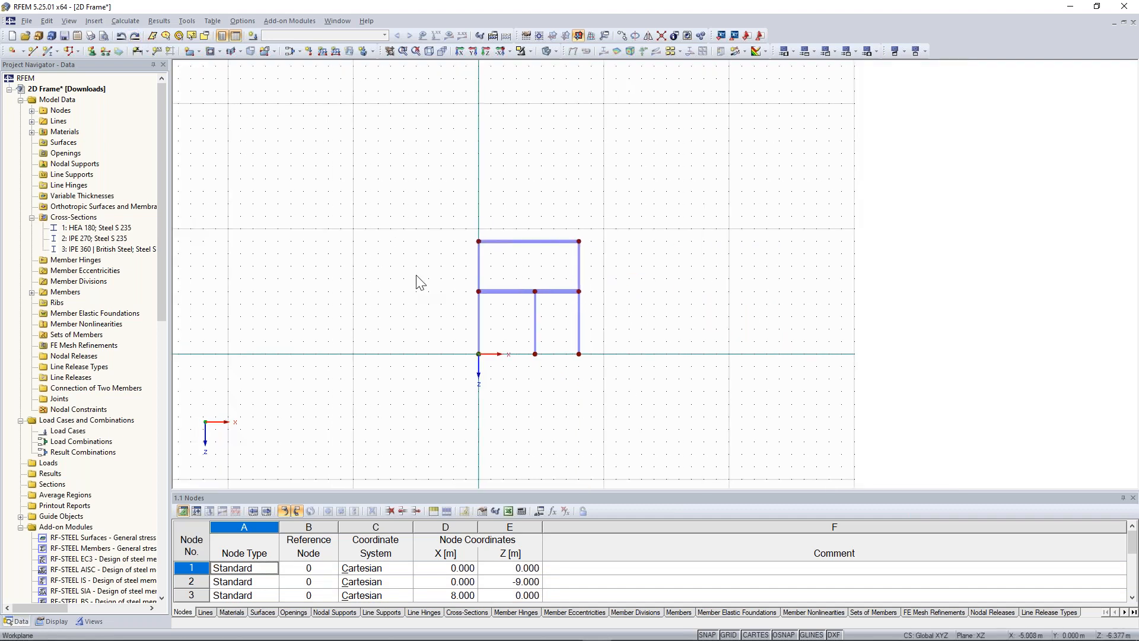
pyautogui.scroll(5, 465, 270)
pyautogui.moveTo(465, 271); pyautogui.dragTo(404, 269, button='middle')
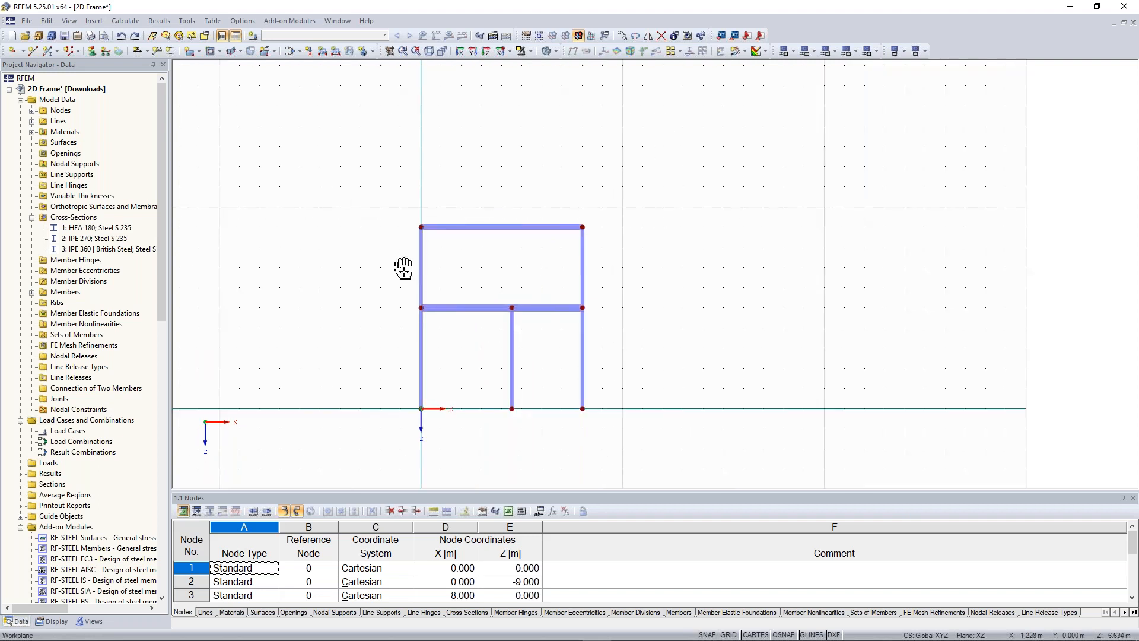
pyautogui.moveTo(404, 268); pyautogui.dragTo(416, 309, button='middle')
pyautogui.scroll(2, 416, 309)
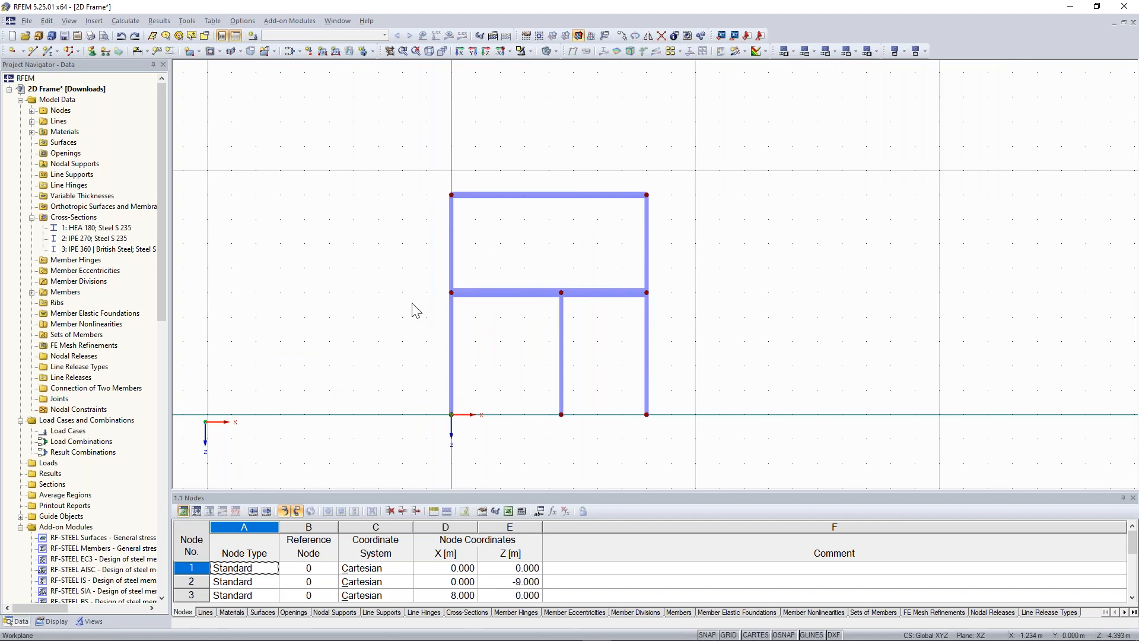
pyautogui.scroll(1, 427, 306)
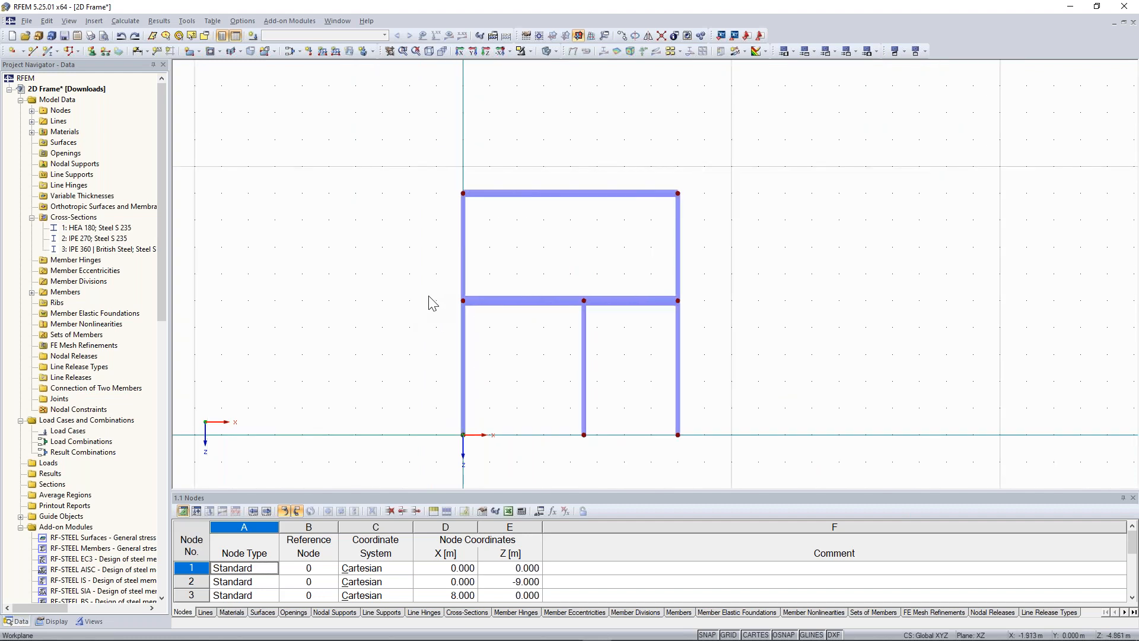
pyautogui.moveTo(596, 429); pyautogui.dragTo(548, 405, button='middle')
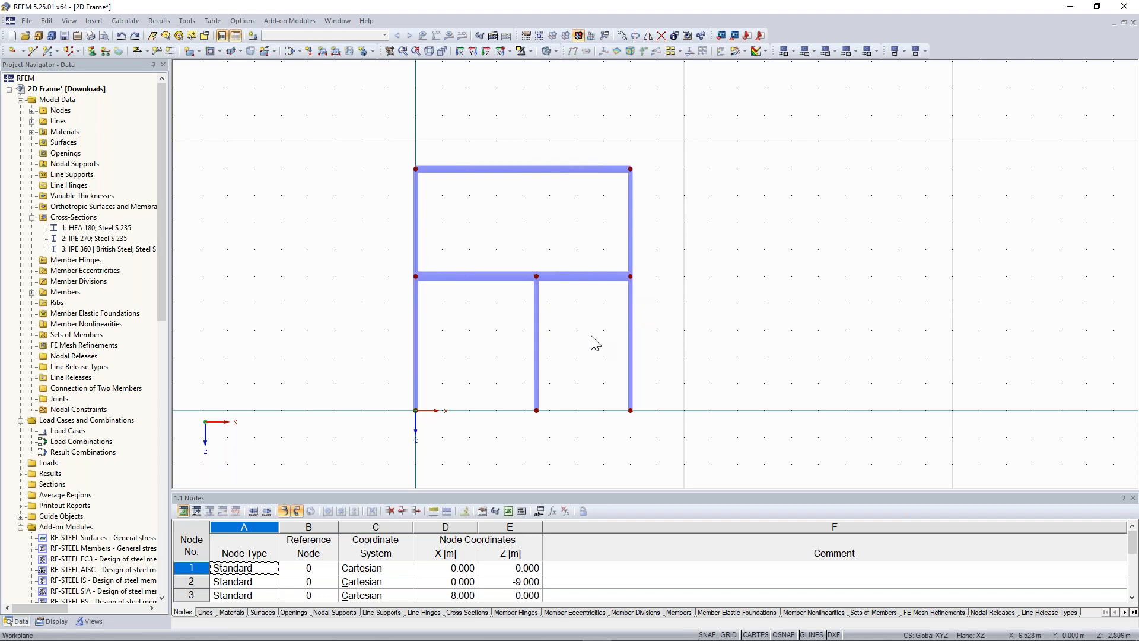
pyautogui.scroll(1, 604, 310)
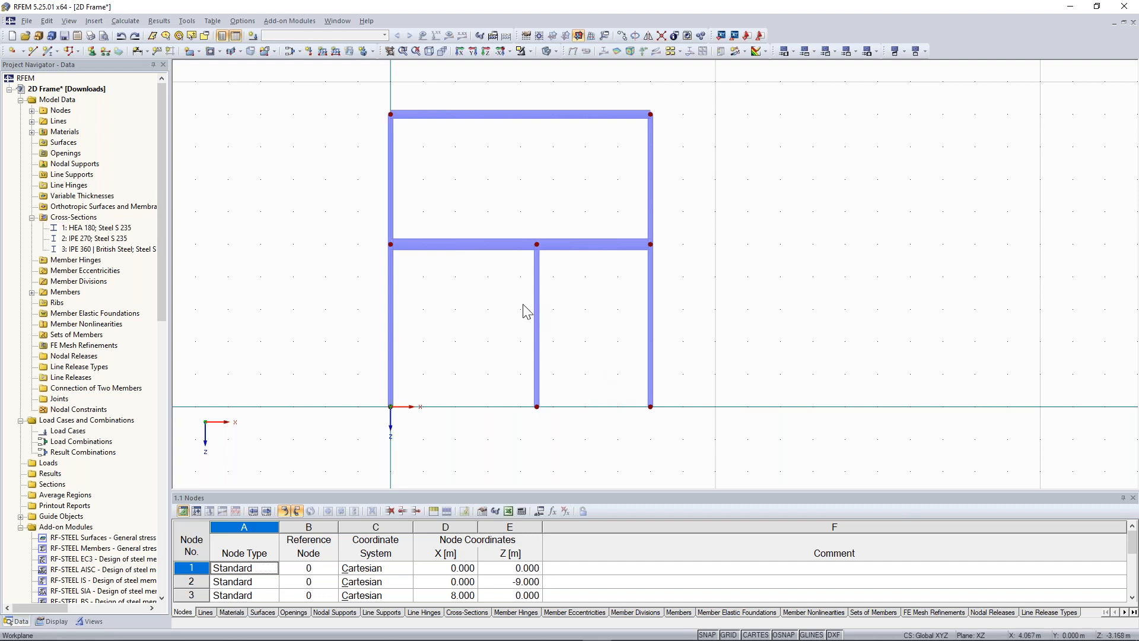
pyautogui.scroll(-1, 515, 304)
pyautogui.moveTo(457, 302); pyautogui.dragTo(470, 320, button='middle')
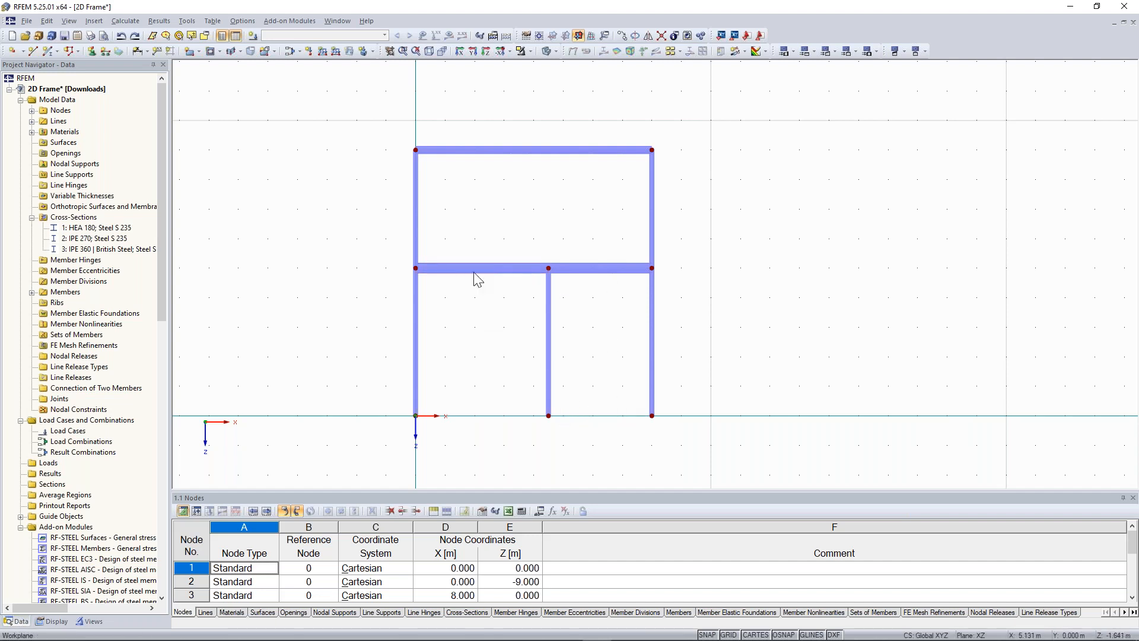
pyautogui.click(451, 270)
pyautogui.click(481, 219)
pyautogui.moveTo(347, 175); pyautogui.dragTo(330, 178, button='middle')
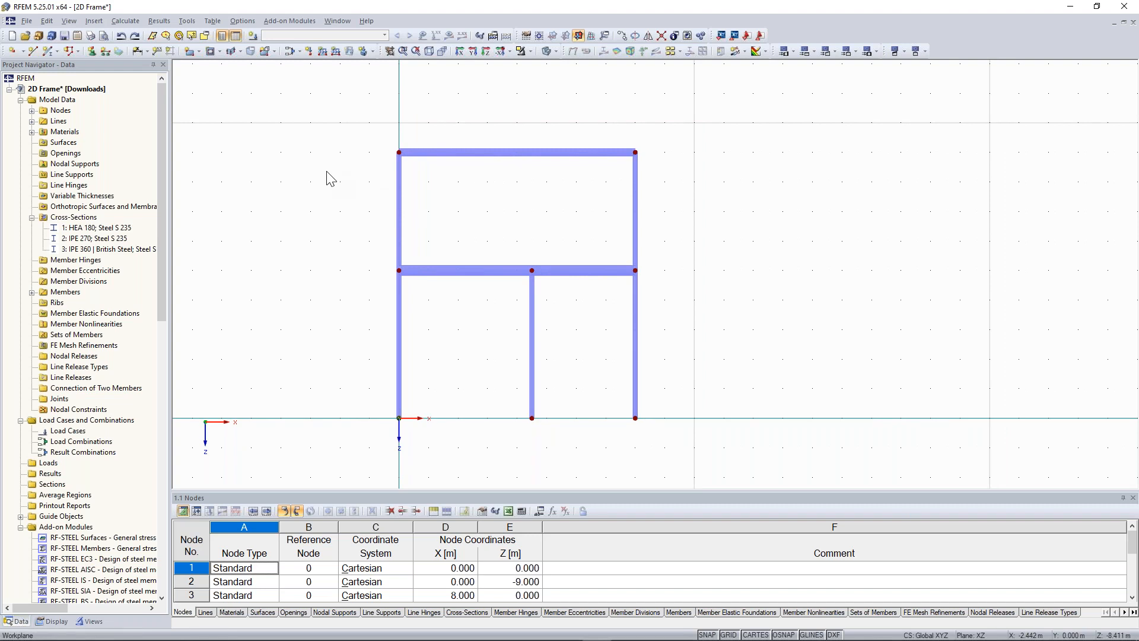
pyautogui.moveTo(254, 97); pyautogui.dragTo(214, 100, button='middle')
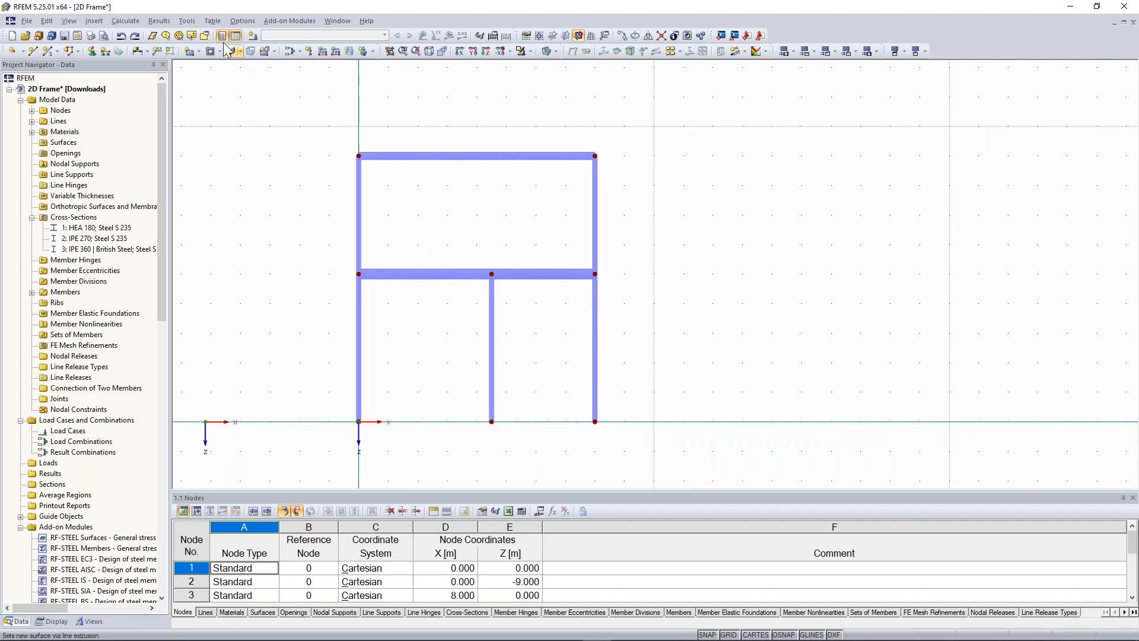
# Step: Start generating member bracing in cells with Tension as the member type
pyautogui.click(188, 21)
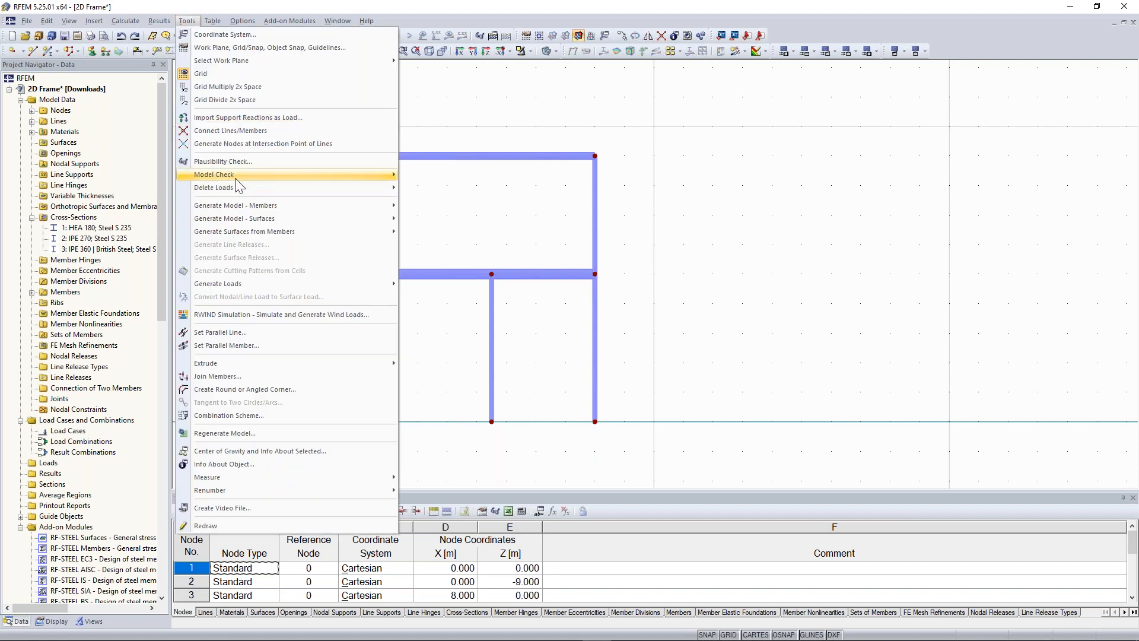
pyautogui.moveTo(243, 207)
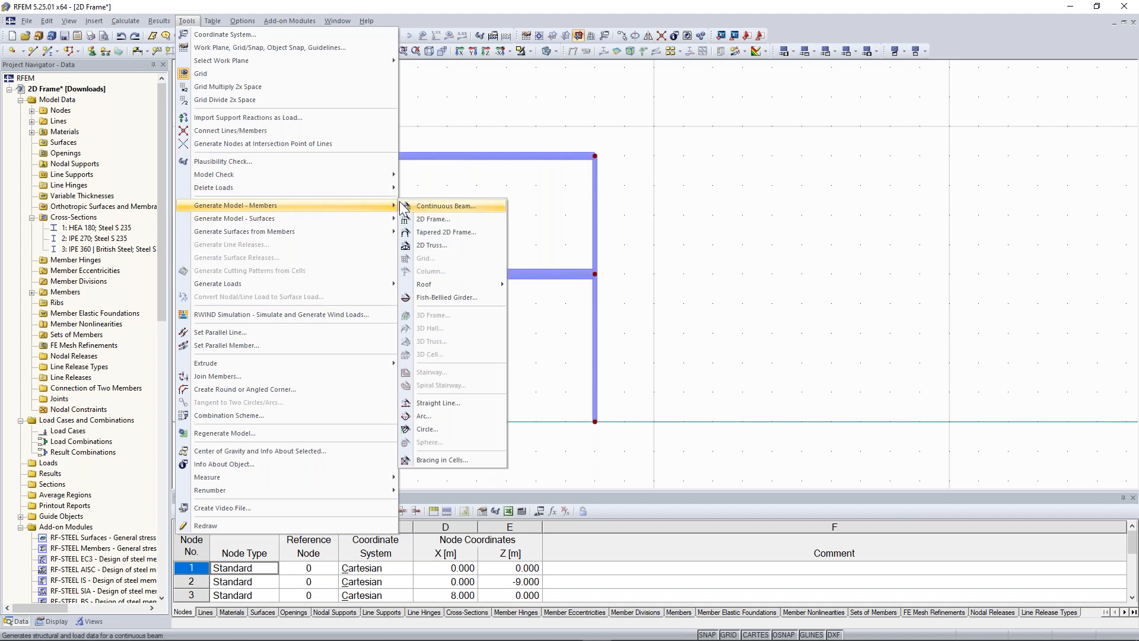
pyautogui.click(461, 459)
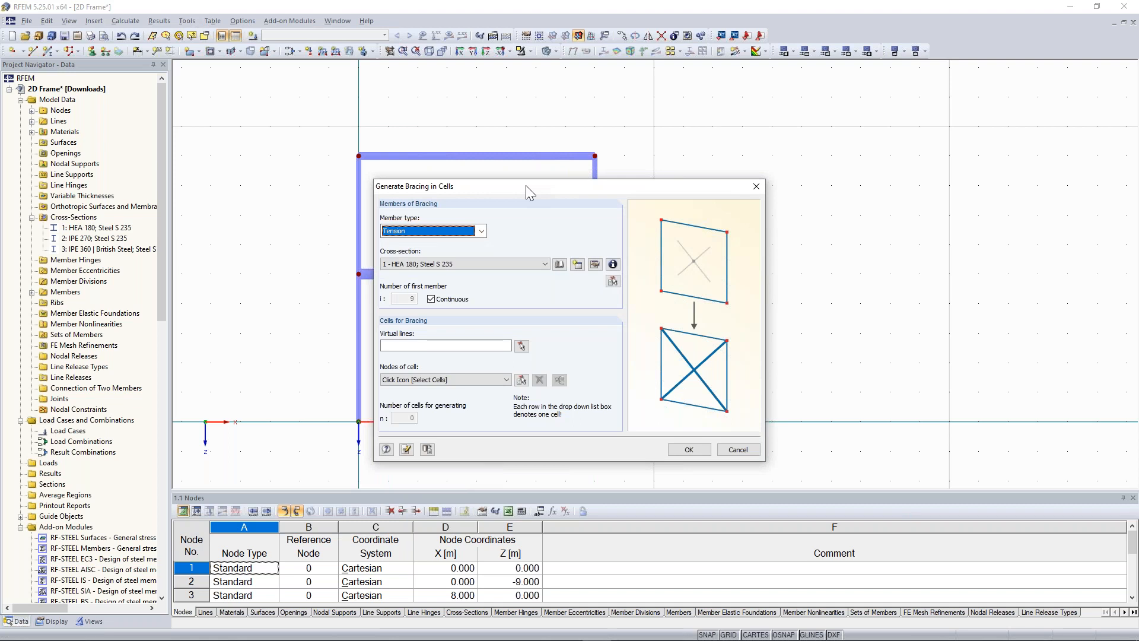
pyautogui.moveTo(528, 184); pyautogui.dragTo(791, 120)
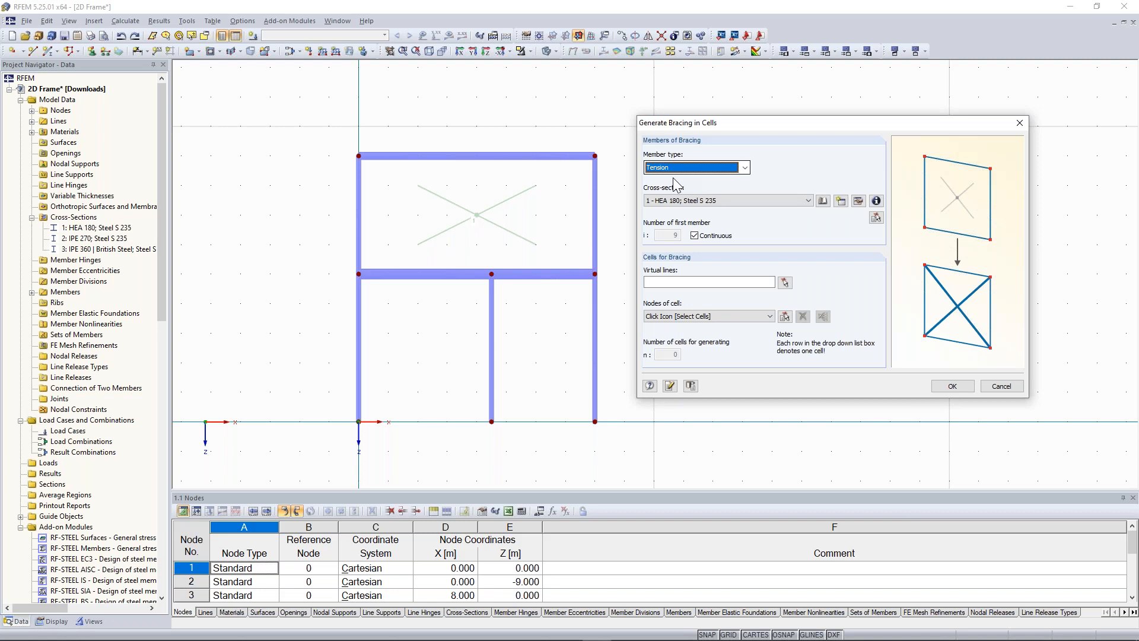
pyautogui.click(673, 174)
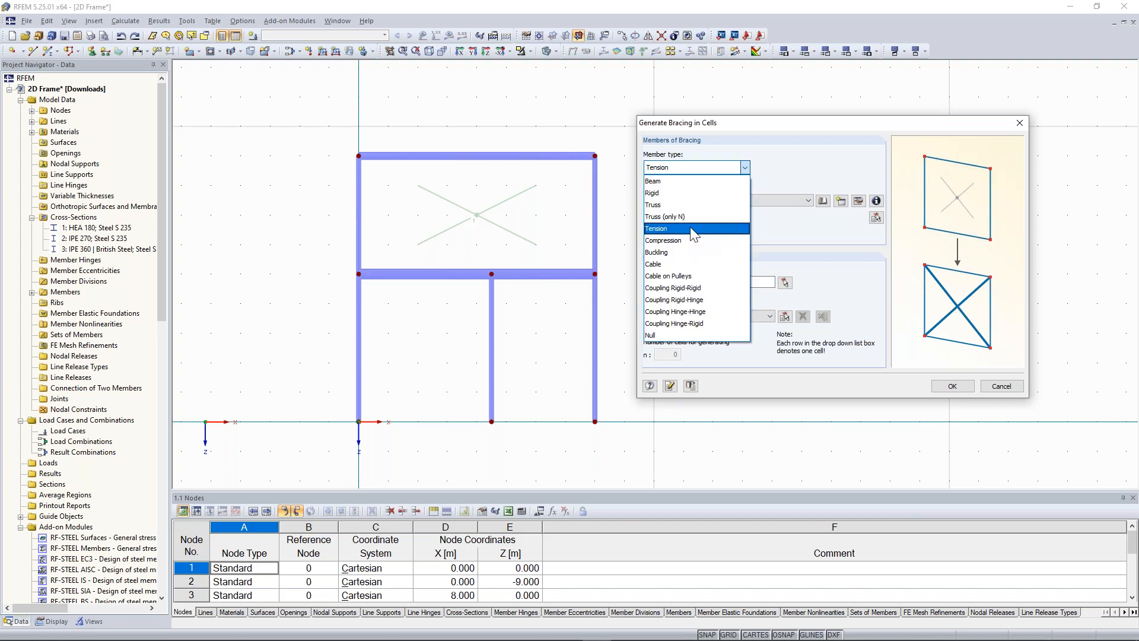
pyautogui.click(693, 231)
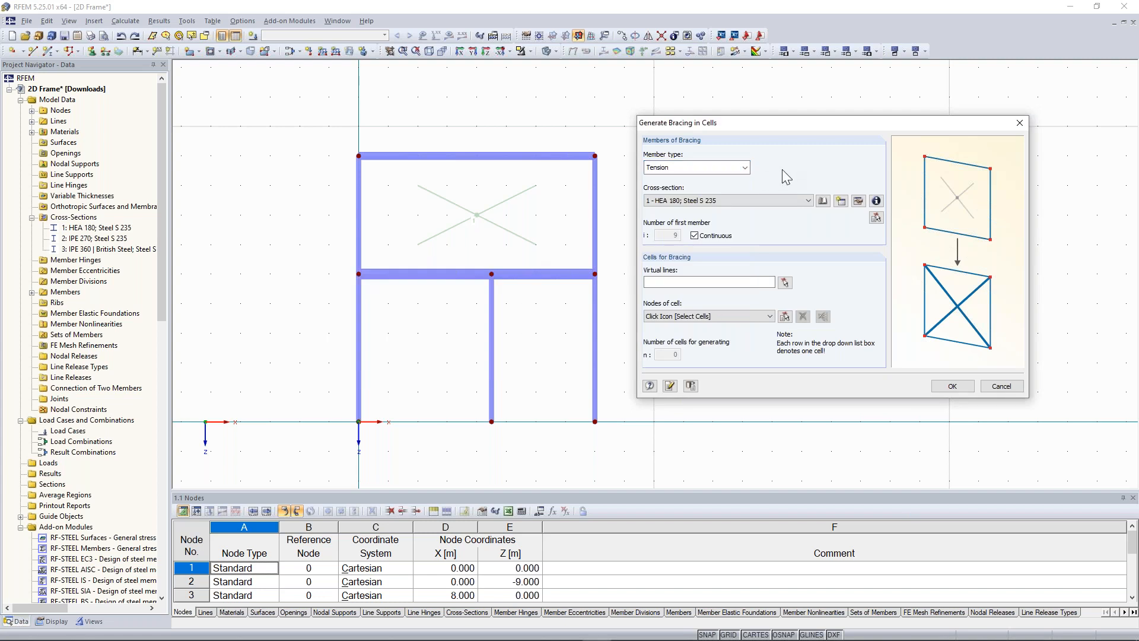
pyautogui.click(736, 167)
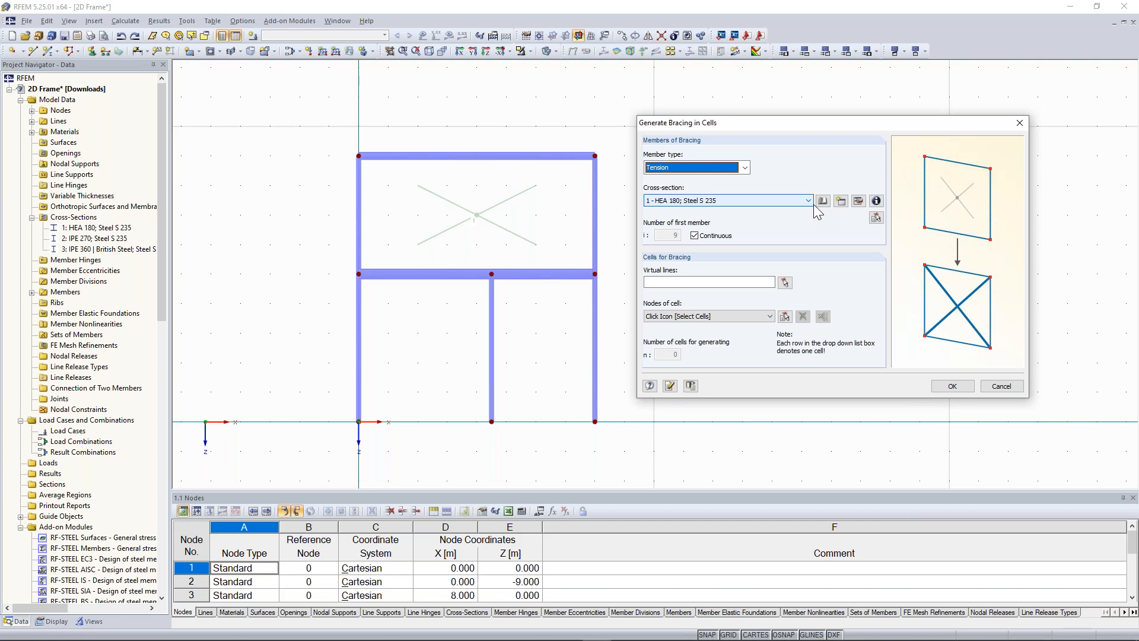
# Step: Create a round steel RD 20 cross-section in Steel S 235 for the bracing members
pyautogui.click(844, 203)
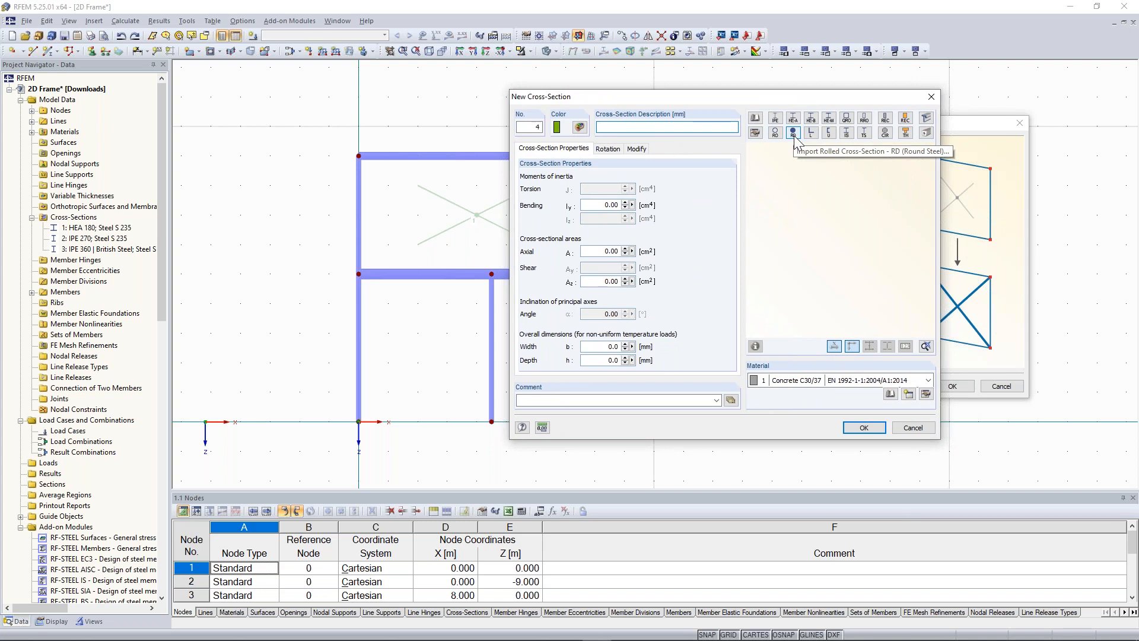
pyautogui.click(793, 133)
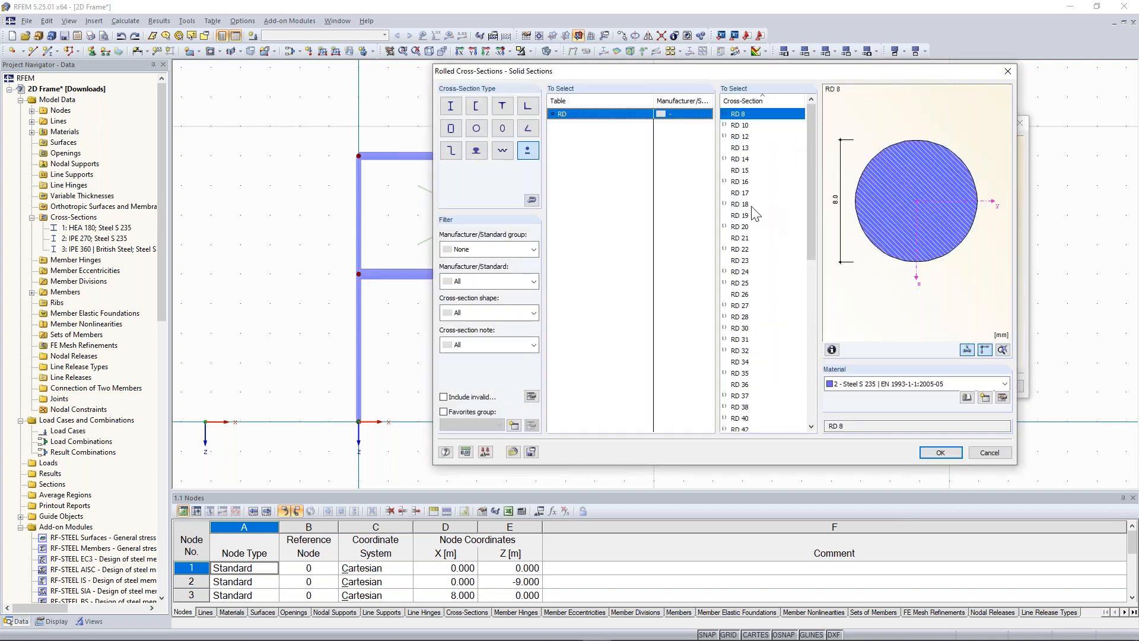
pyautogui.click(741, 227)
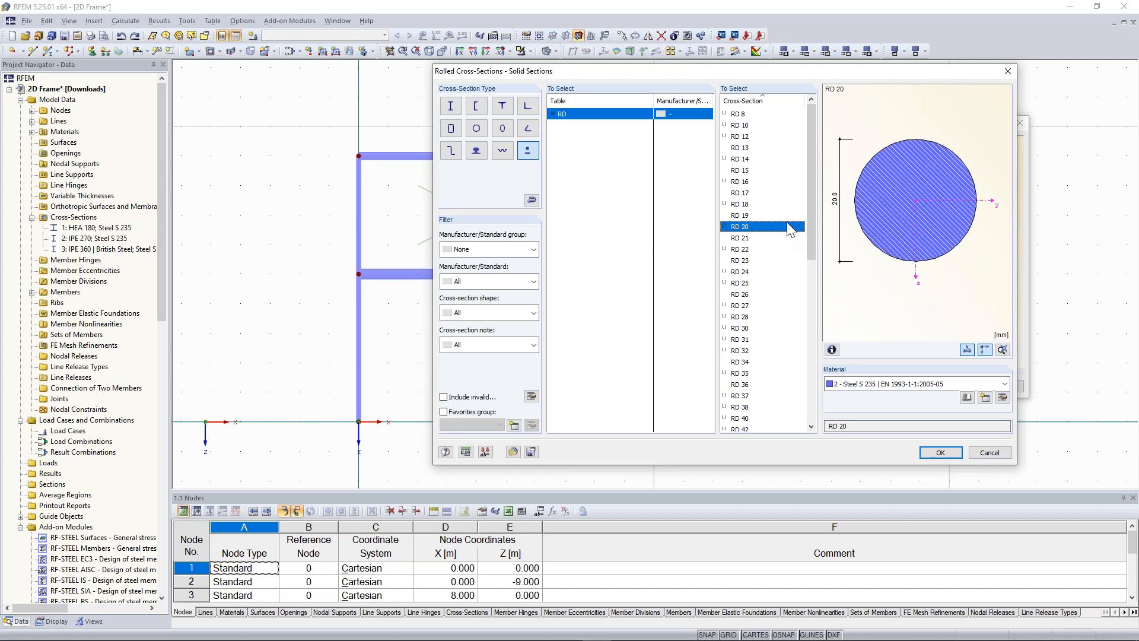
pyautogui.press('Return')
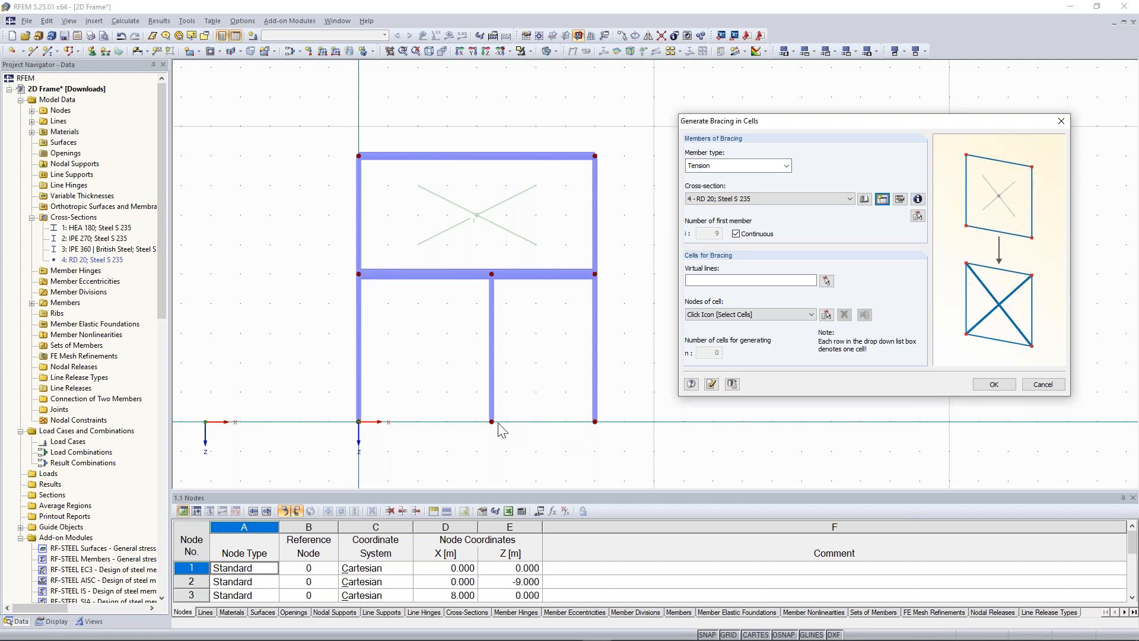
# Step: Define a virtual line between the base nodes of the inner and right columns, and generate cross bracing in the cell between them
pyautogui.click(826, 282)
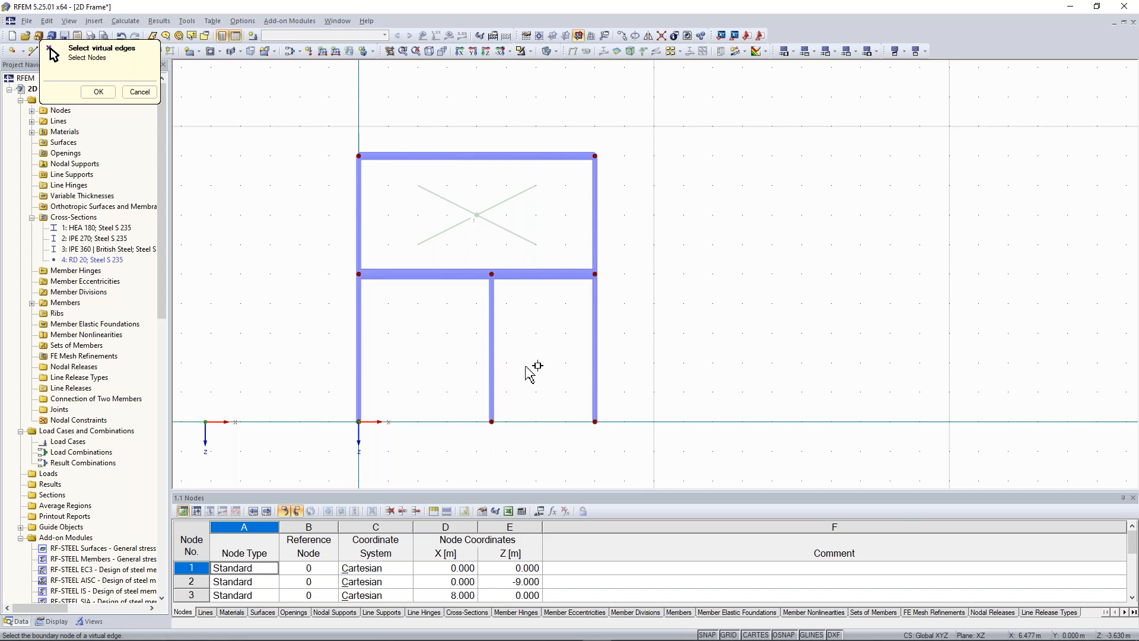
pyautogui.click(98, 92)
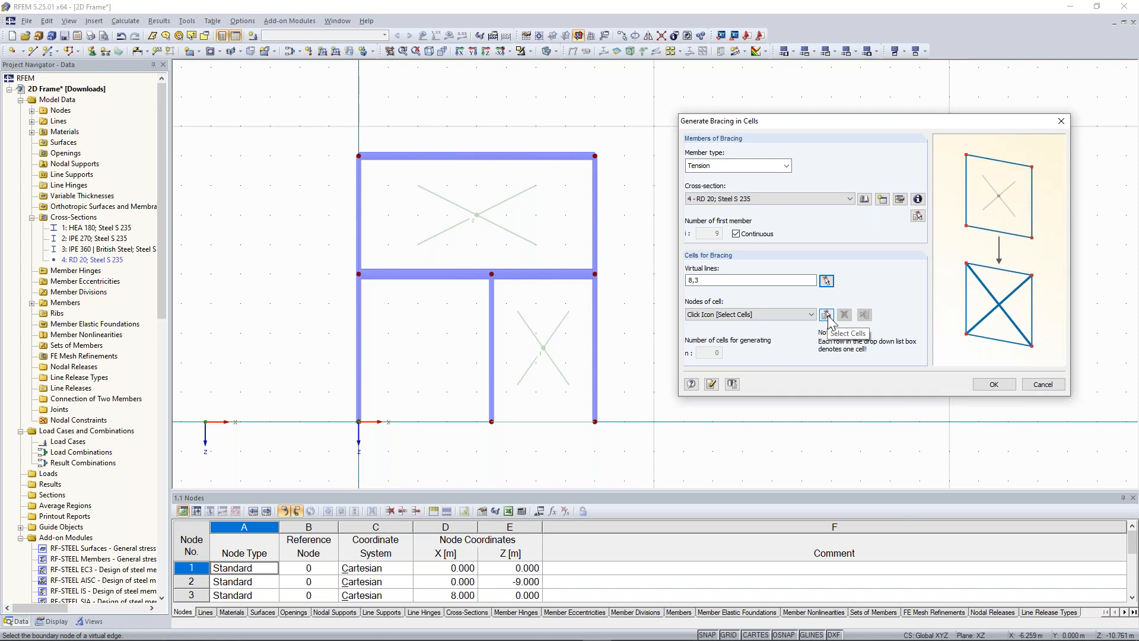
pyautogui.click(826, 315)
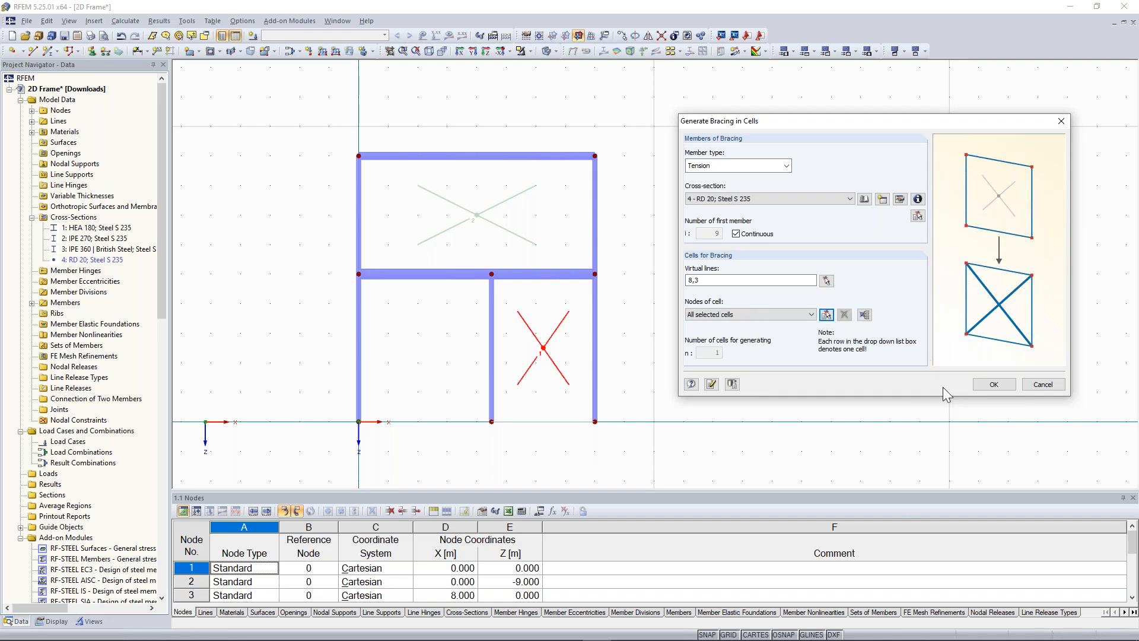
pyautogui.click(993, 384)
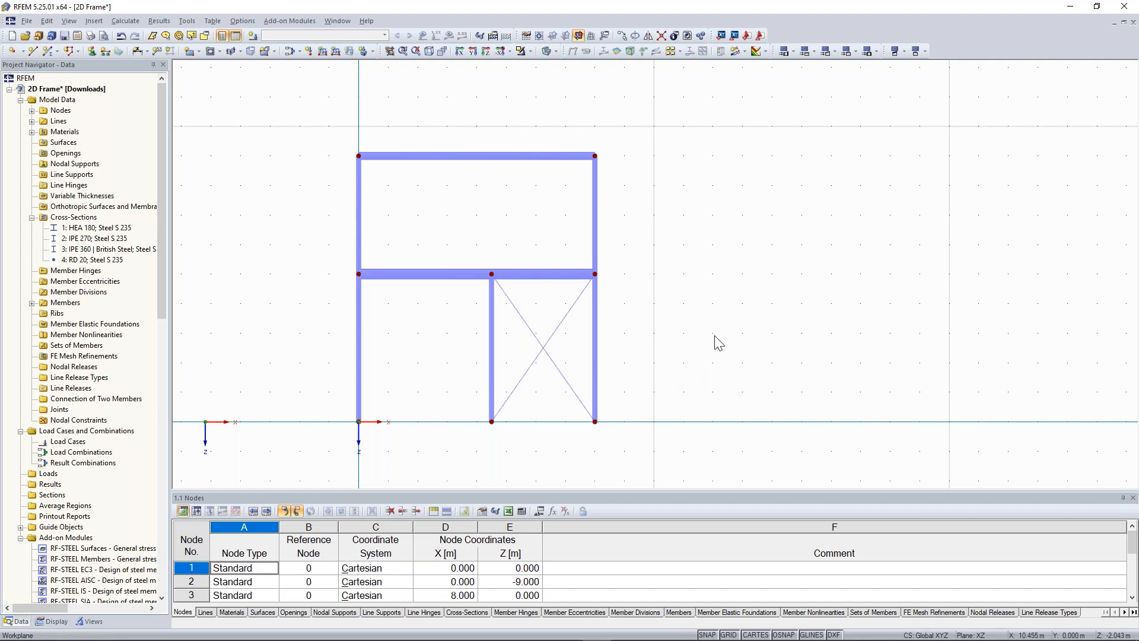
# Step: Look through the file formats available for importing into the model, then leave without importing anything
pyautogui.moveTo(714, 335); pyautogui.dragTo(752, 336, button='middle')
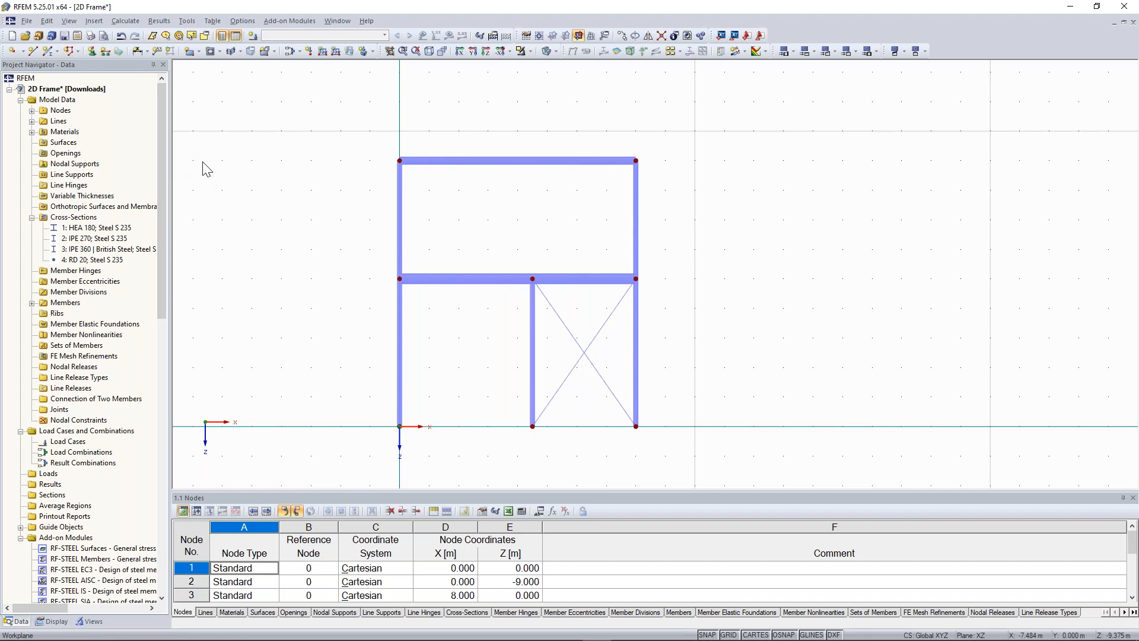
pyautogui.moveTo(326, 208); pyautogui.dragTo(347, 203, button='middle')
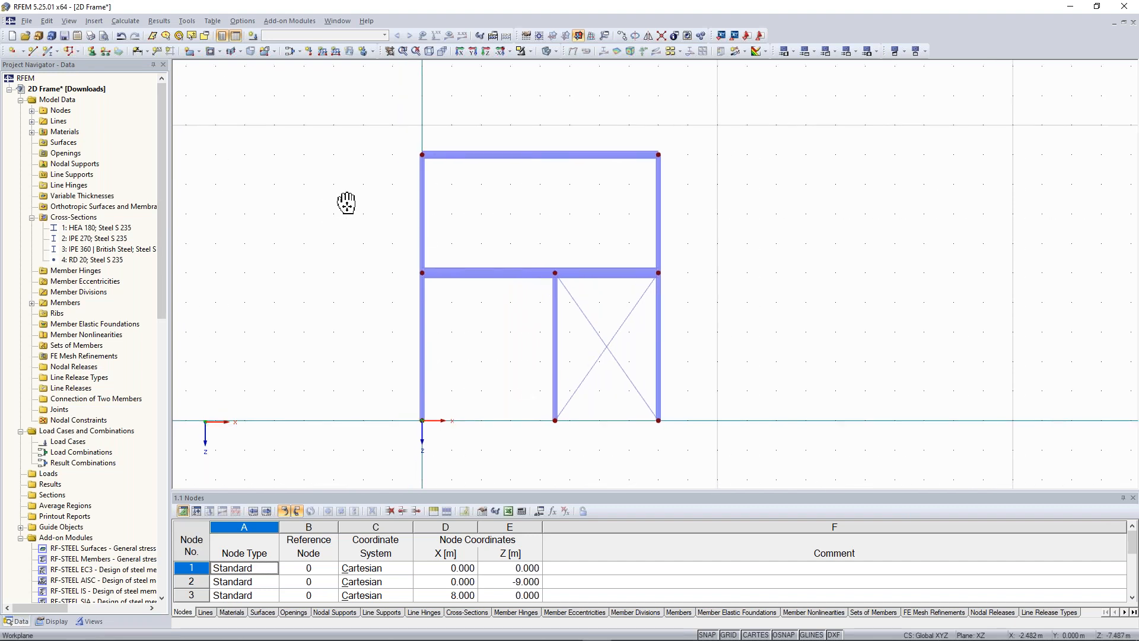
pyautogui.click(26, 21)
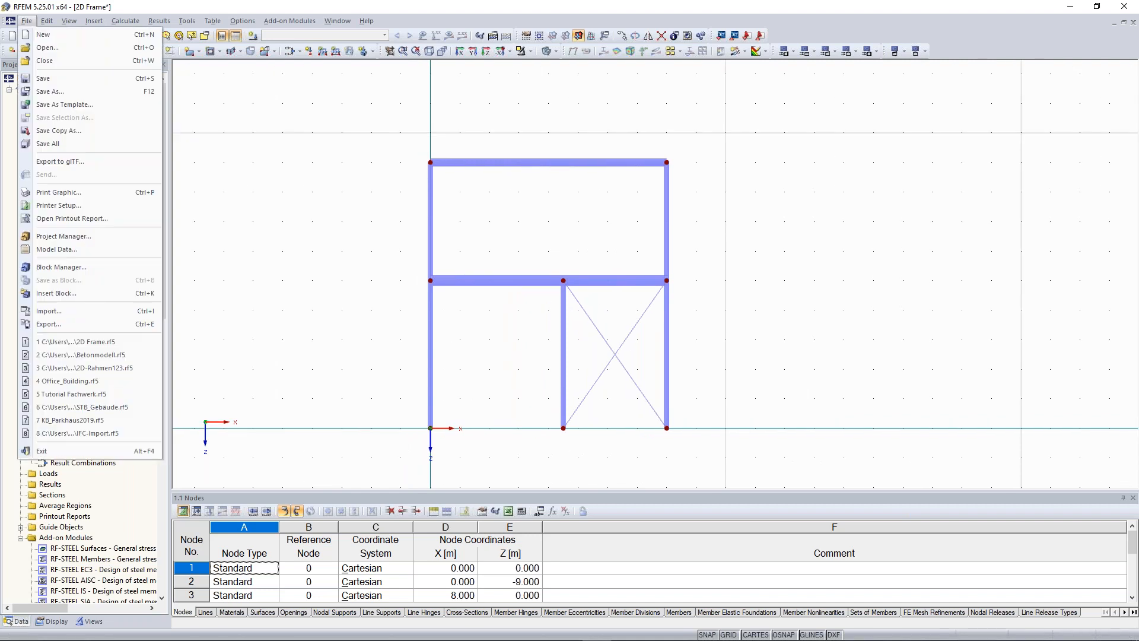
pyautogui.click(32, 21)
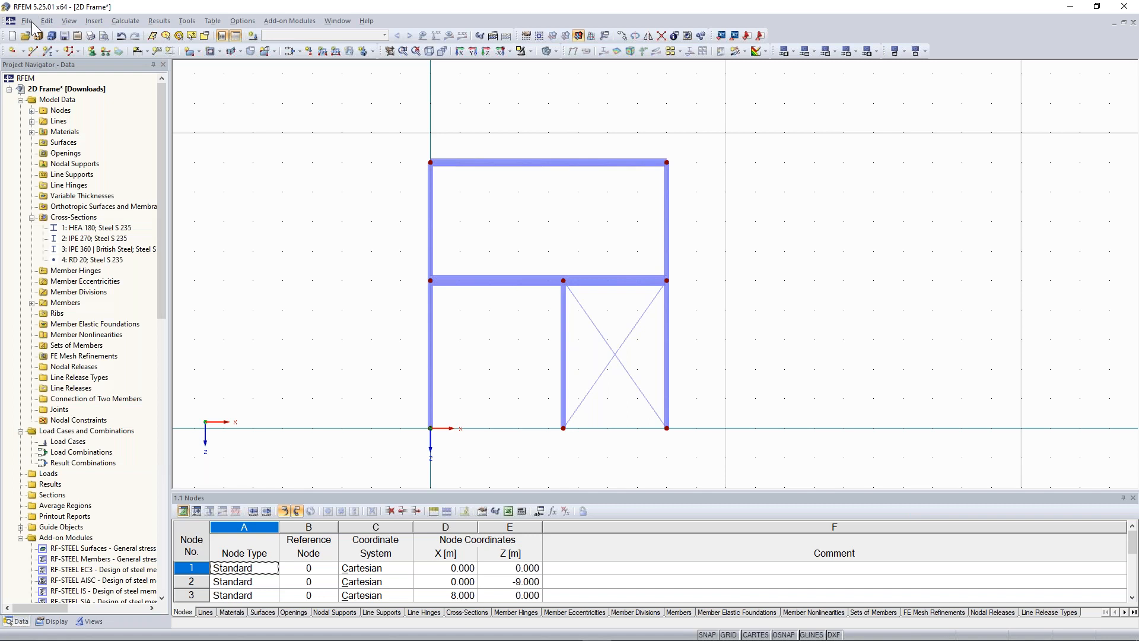
pyautogui.click(30, 23)
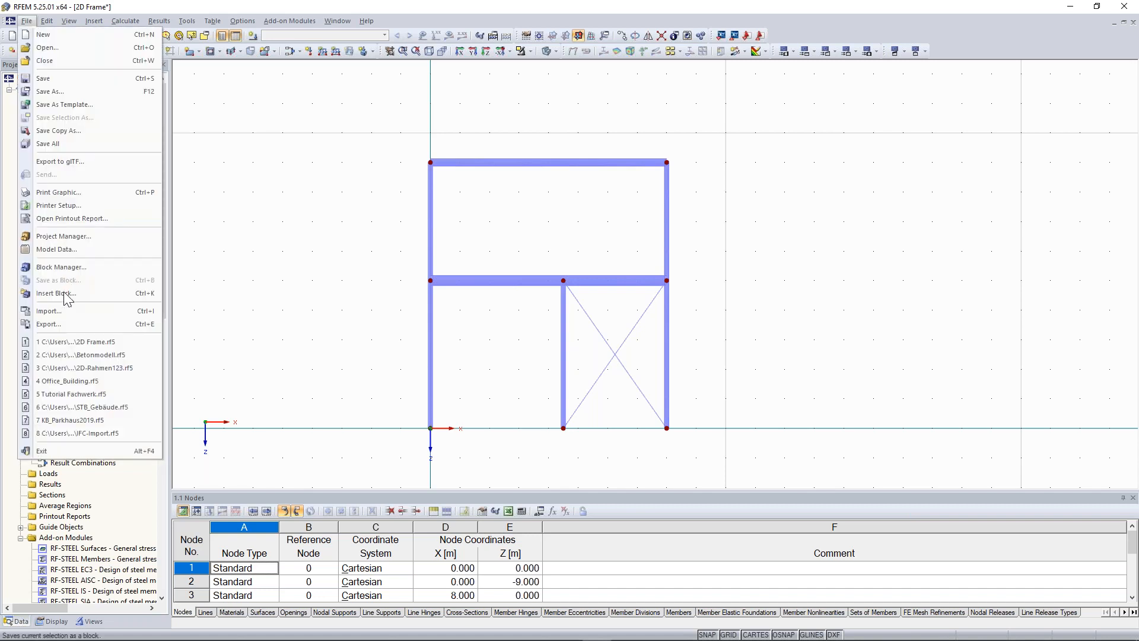
pyautogui.click(56, 311)
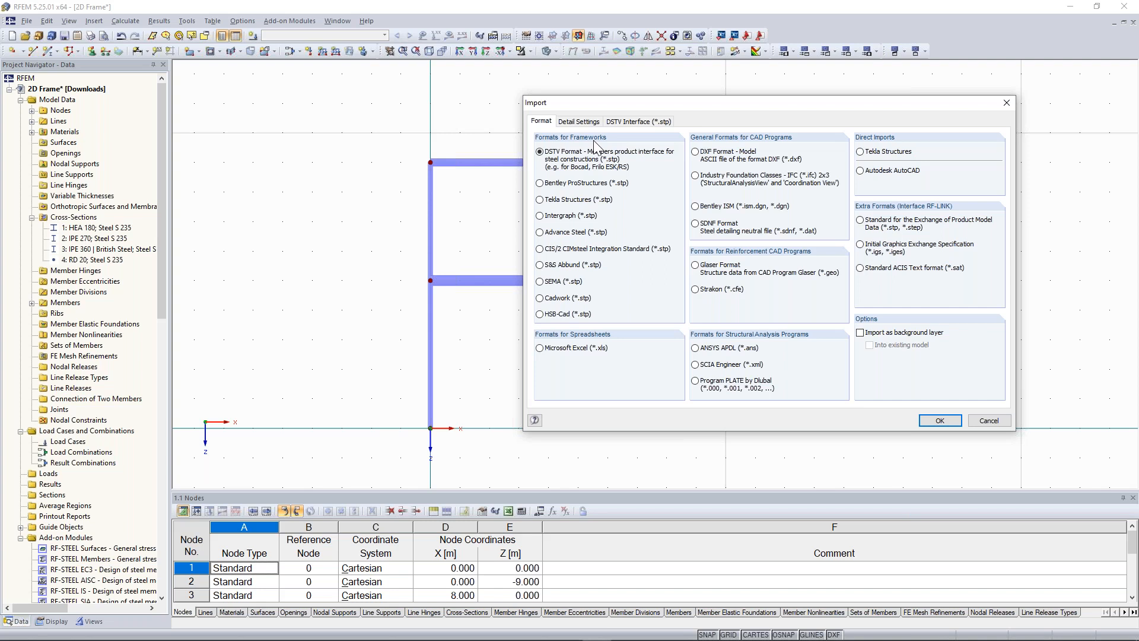
pyautogui.press('Escape')
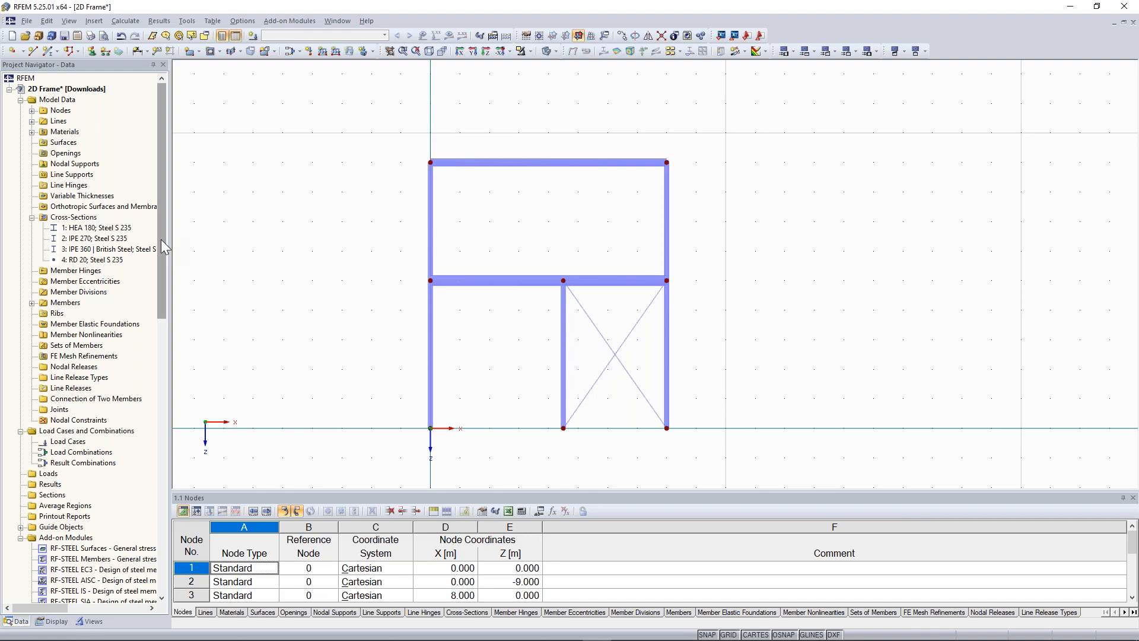
# Step: Look through the DXF files available for a new background layer, then leave without choosing one
pyautogui.click(20, 526)
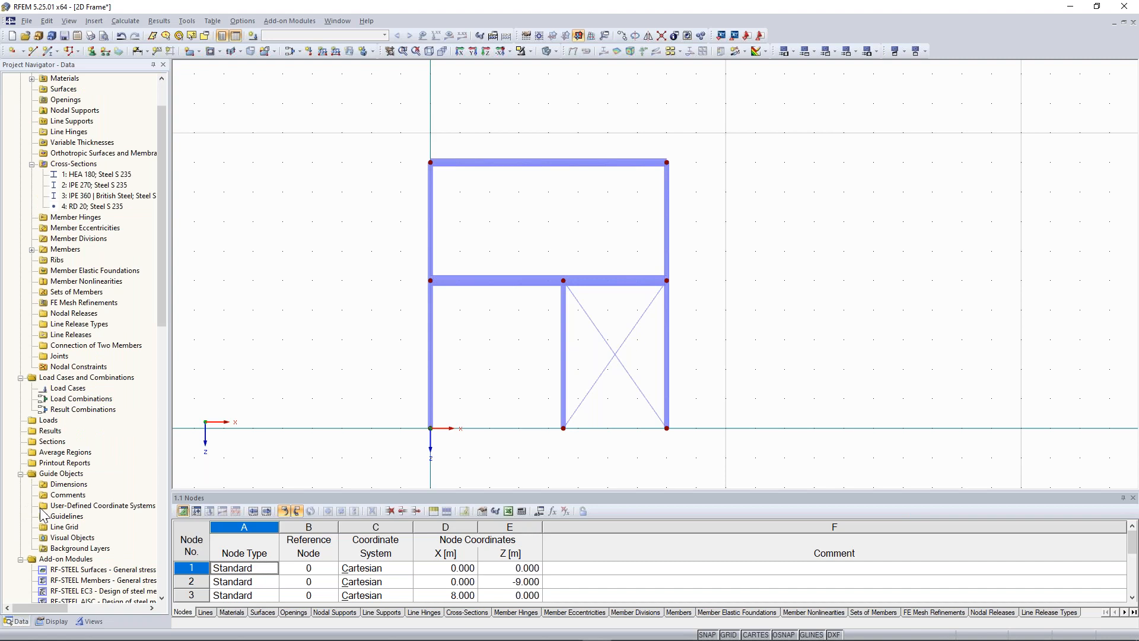
pyautogui.rightClick(48, 537)
pyautogui.click(162, 319)
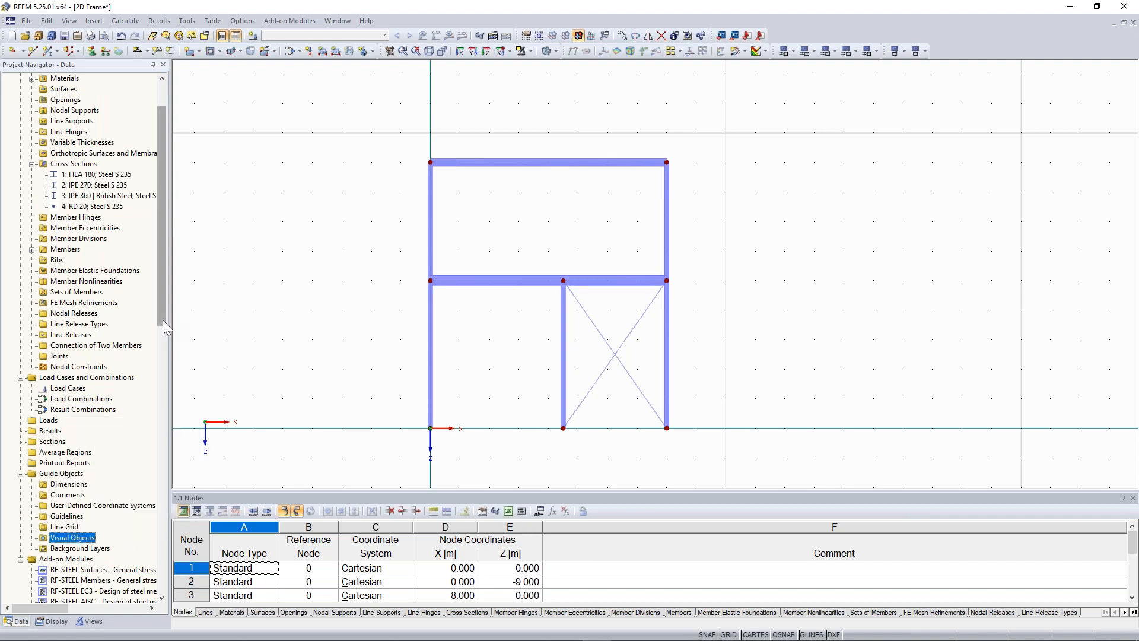
pyautogui.click(87, 549)
pyautogui.rightClick(81, 555)
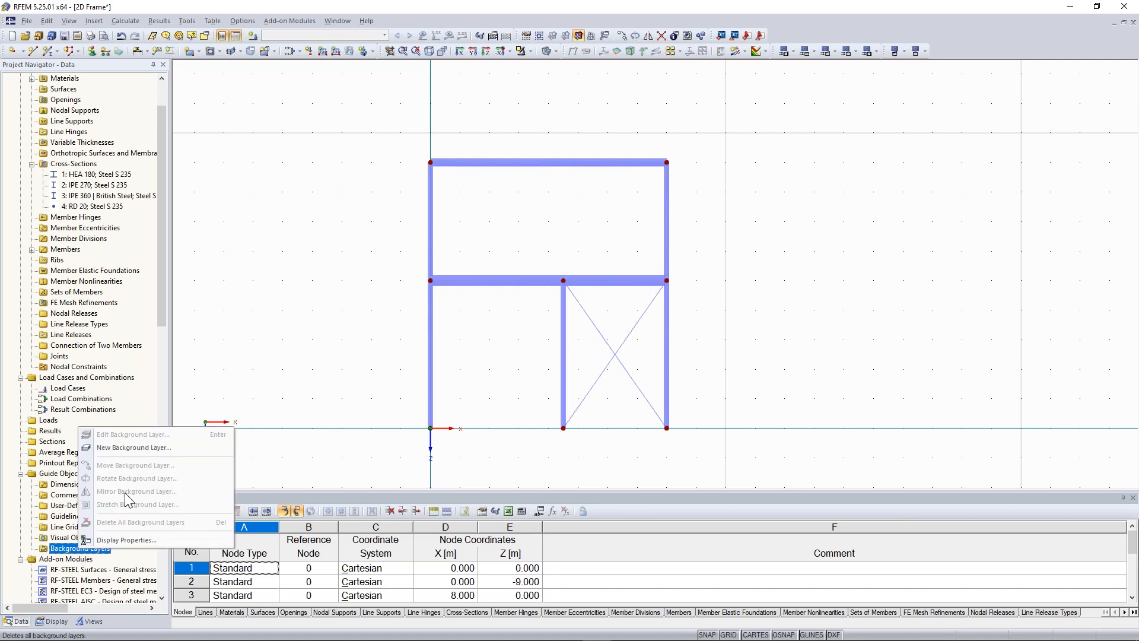
pyautogui.click(275, 465)
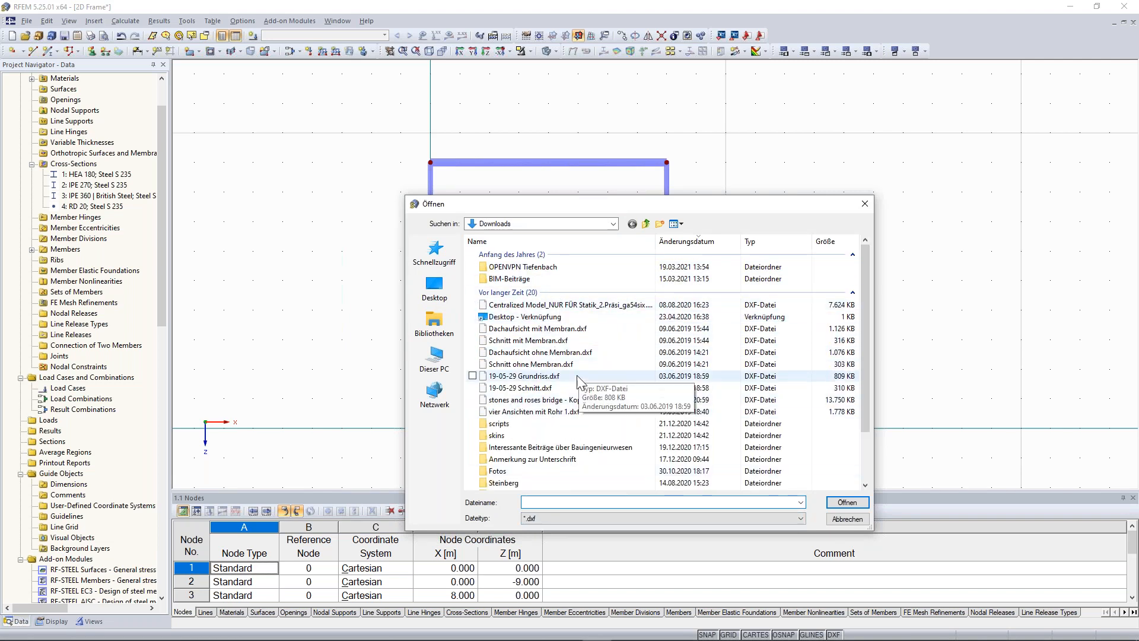
pyautogui.click(864, 204)
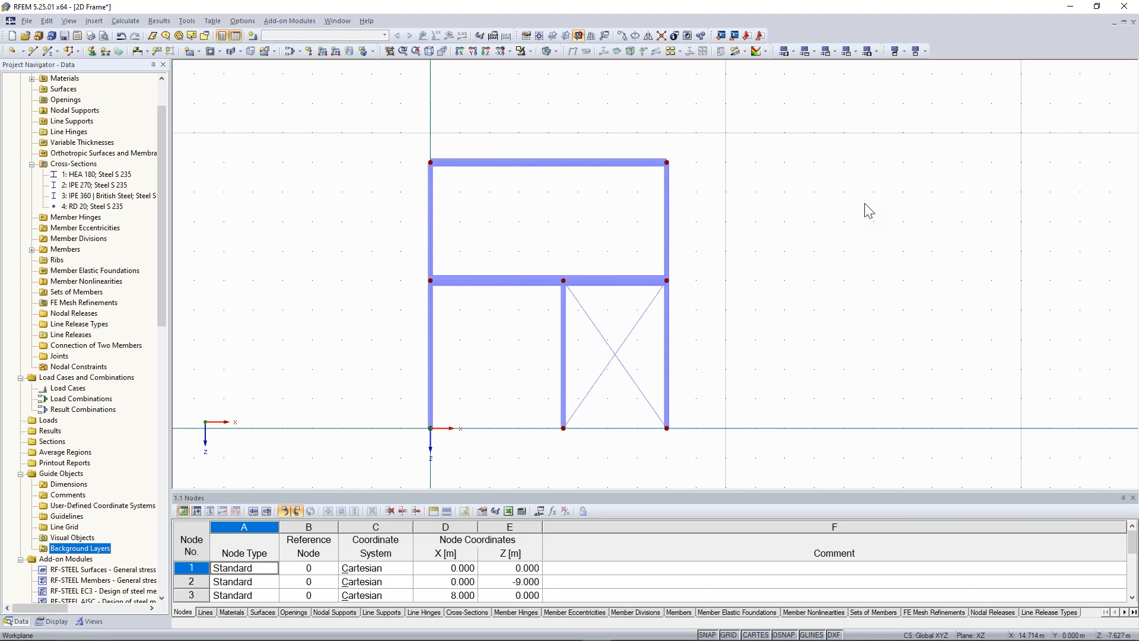
pyautogui.click(790, 232)
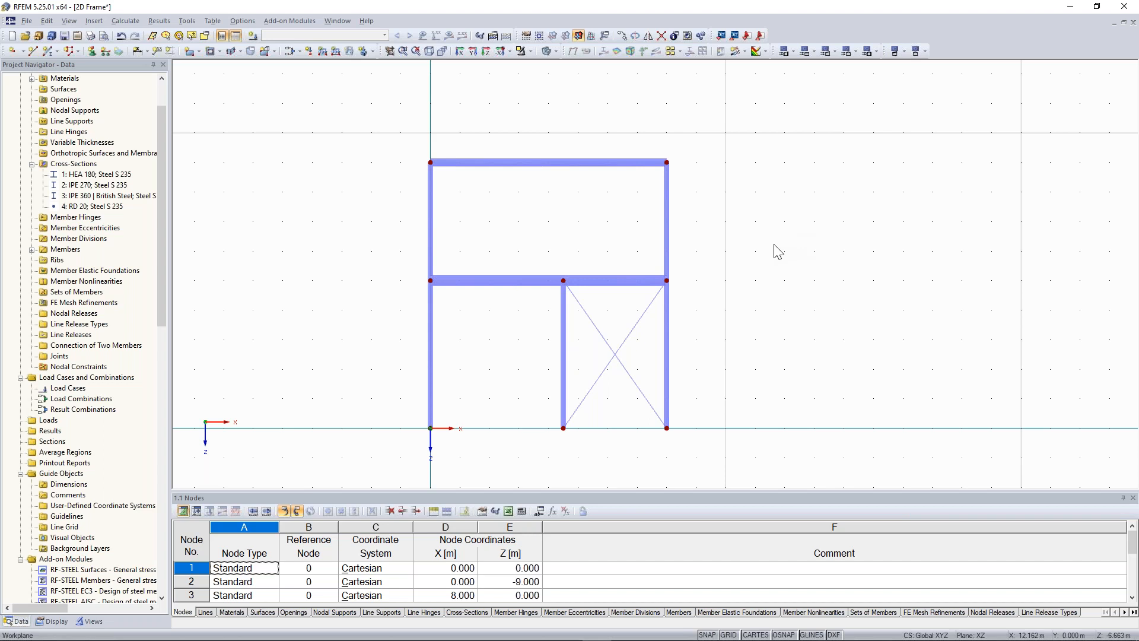
pyautogui.scroll(-1, 751, 277)
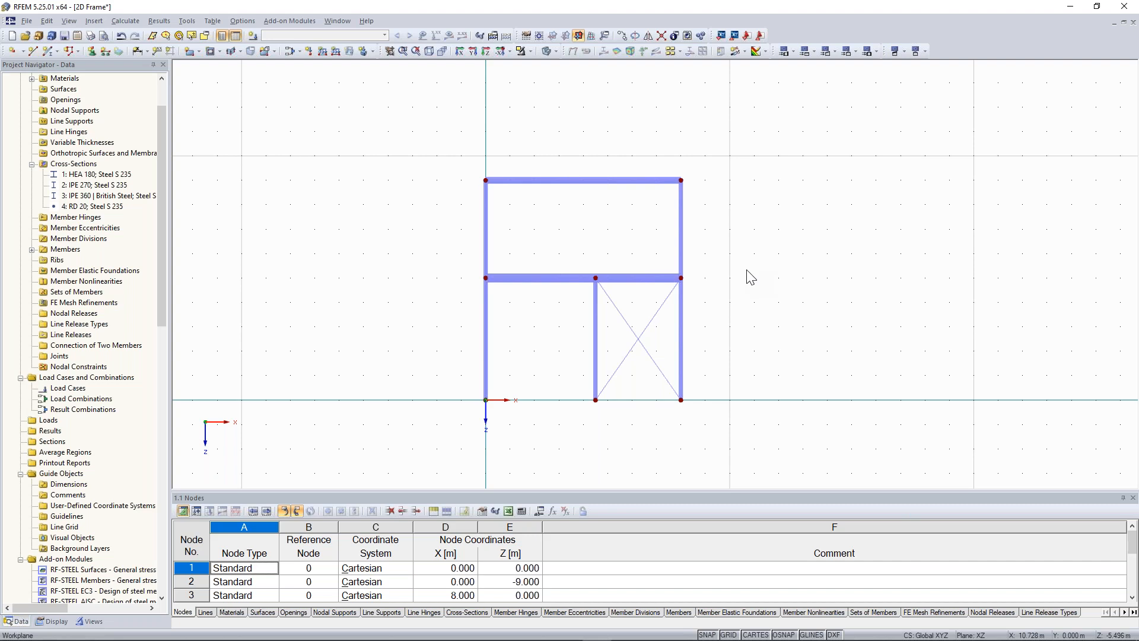
pyautogui.moveTo(752, 284); pyautogui.dragTo(758, 298, button='middle')
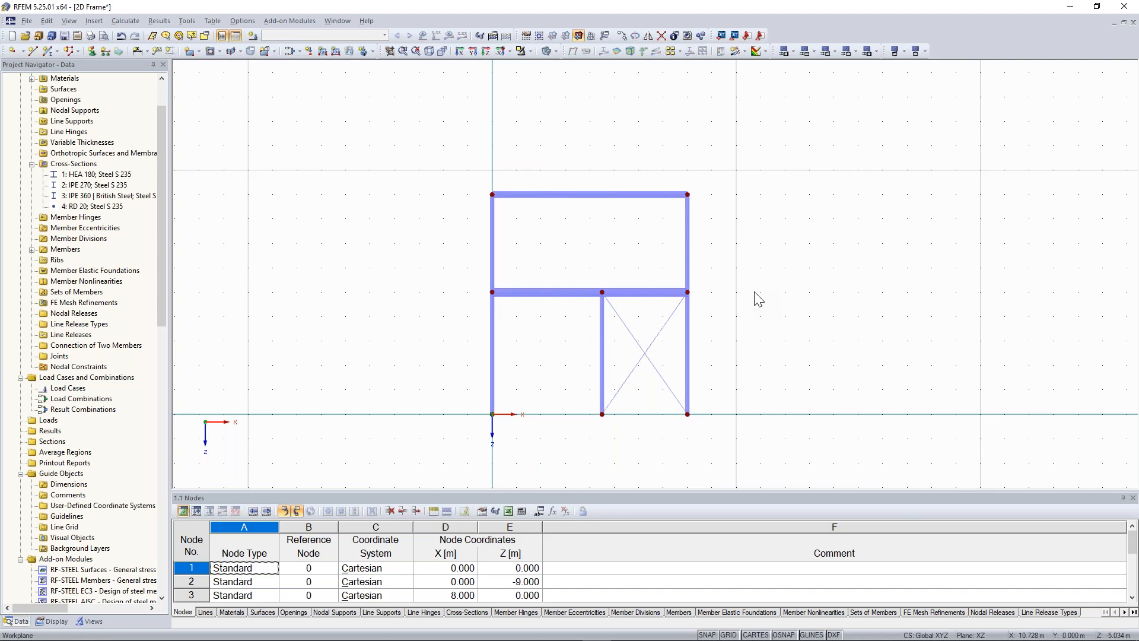
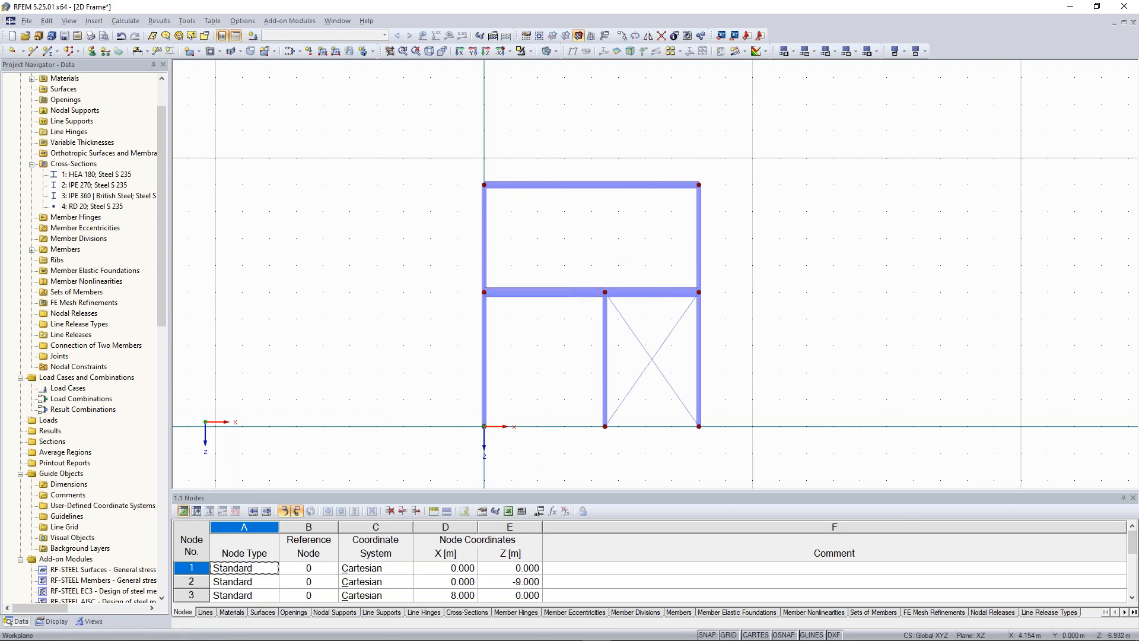
pyautogui.scroll(3, 554, 243)
pyautogui.click(460, 283)
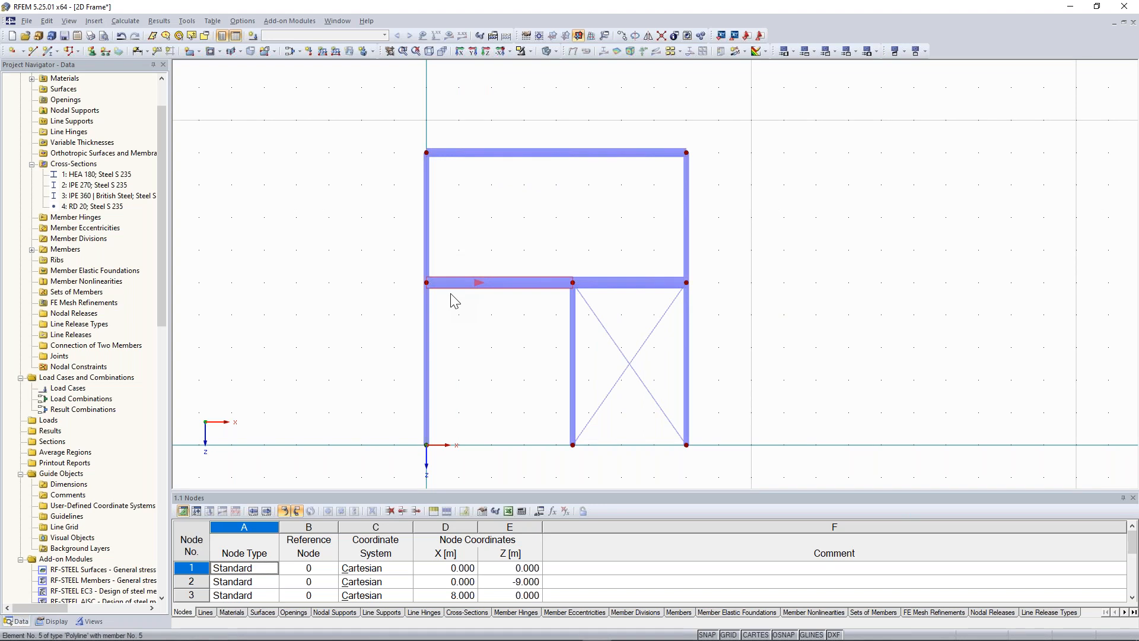
pyautogui.scroll(2, 496, 323)
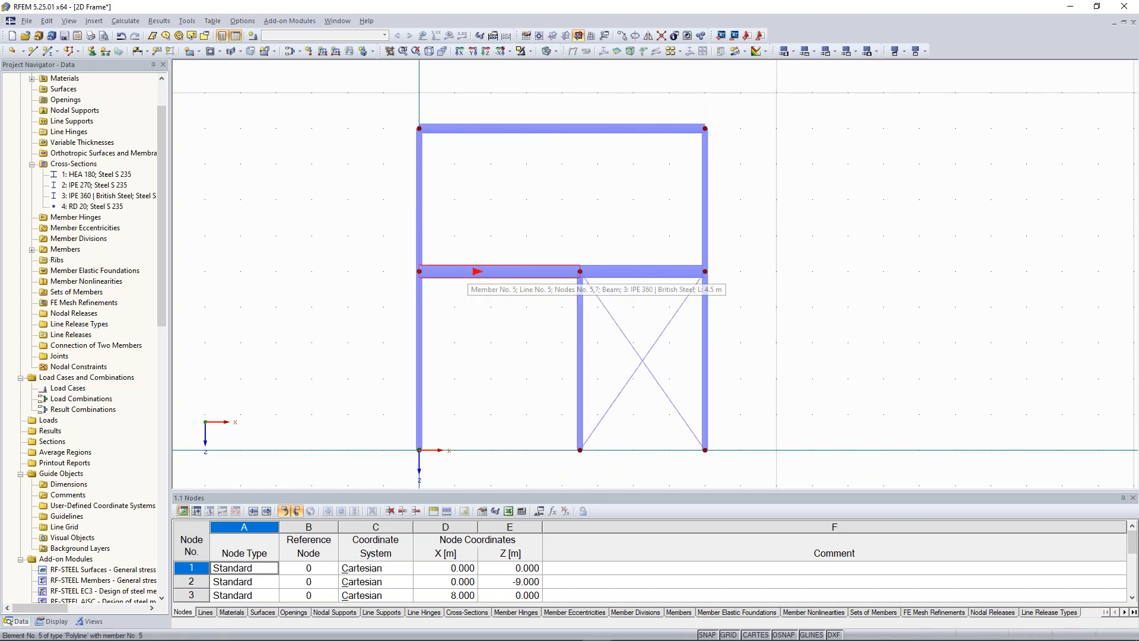
pyautogui.scroll(-1, 490, 327)
pyautogui.moveTo(489, 327)
pyautogui.mouseDown(button='middle')
pyautogui.moveTo(469, 327)
pyautogui.moveTo(493, 308)
pyautogui.mouseUp(button='middle')
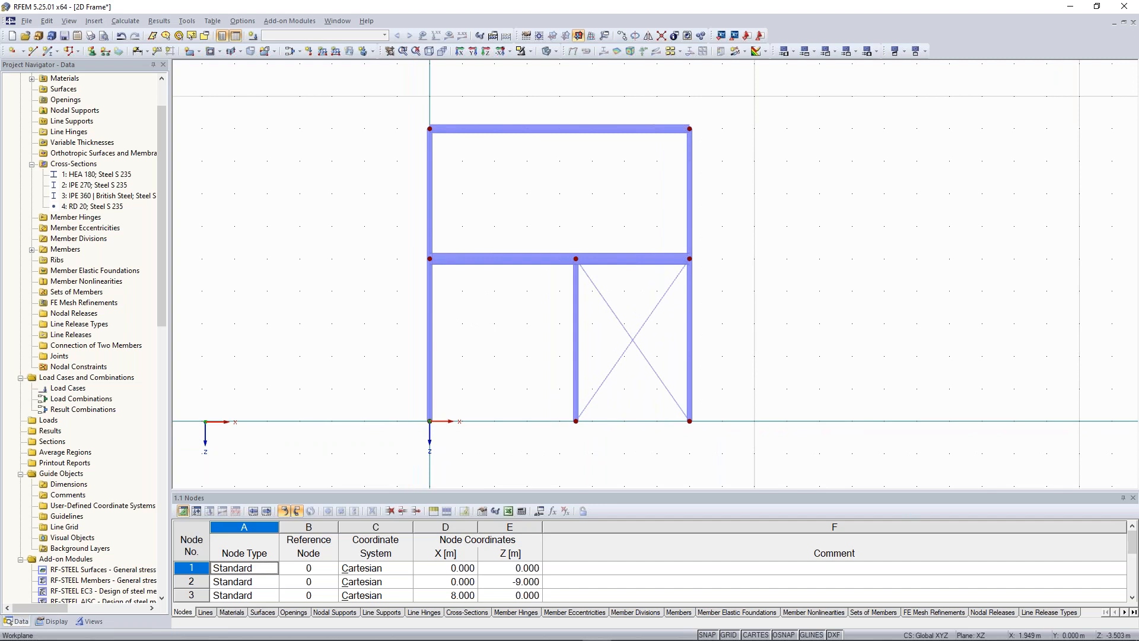
pyautogui.scroll(1, 460, 256)
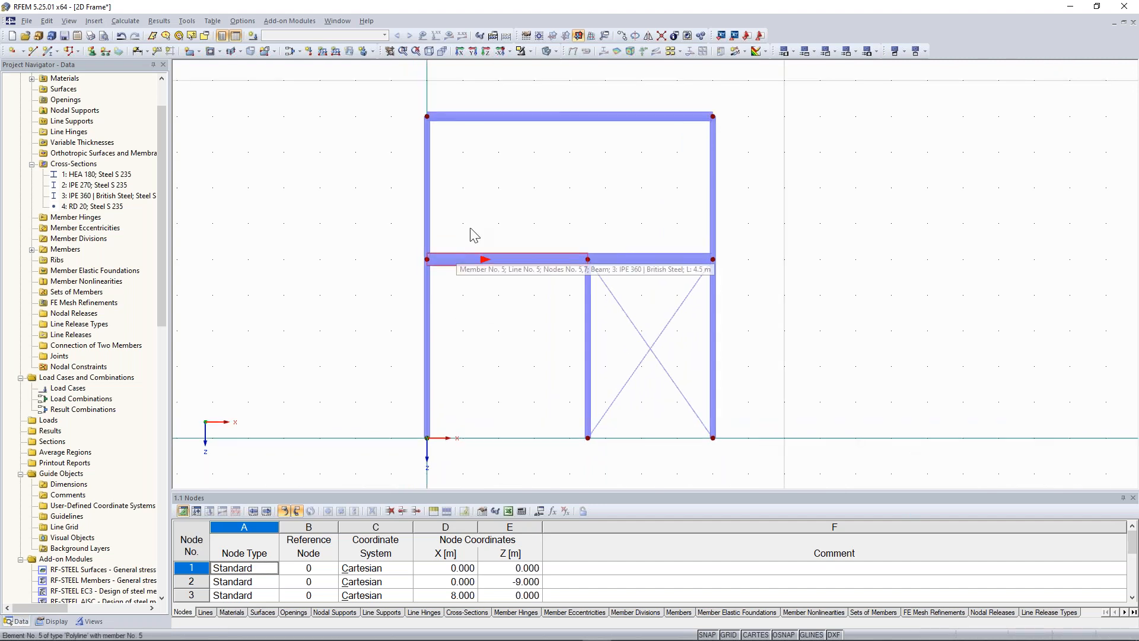
pyautogui.moveTo(482, 213); pyautogui.dragTo(488, 219, button='middle')
pyautogui.scroll(1, 490, 234)
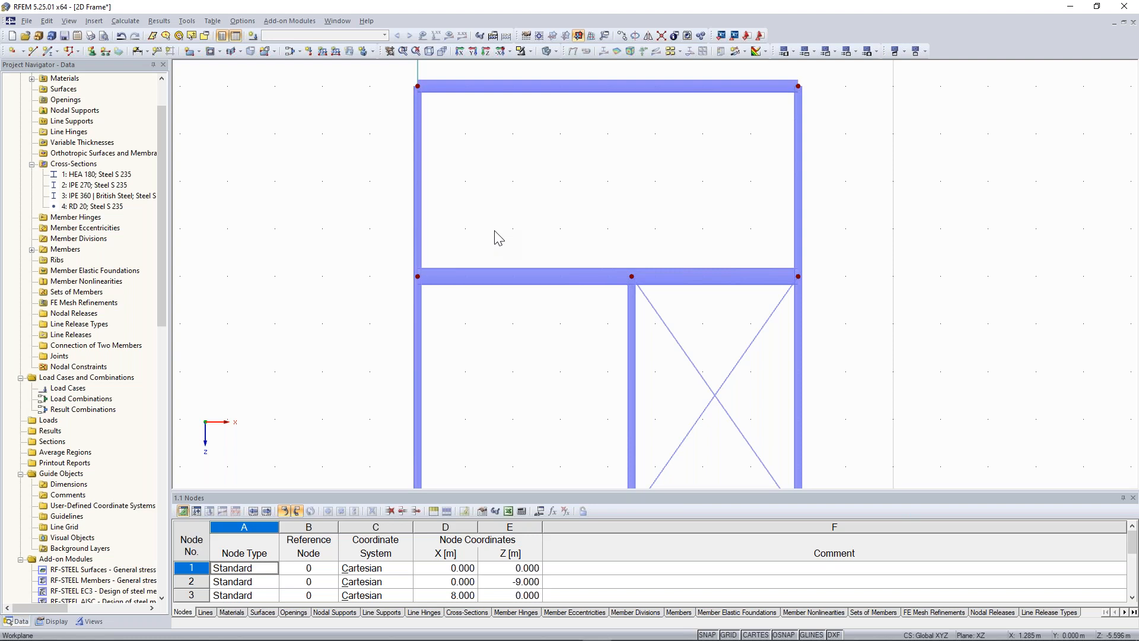
pyautogui.scroll(-1, 482, 237)
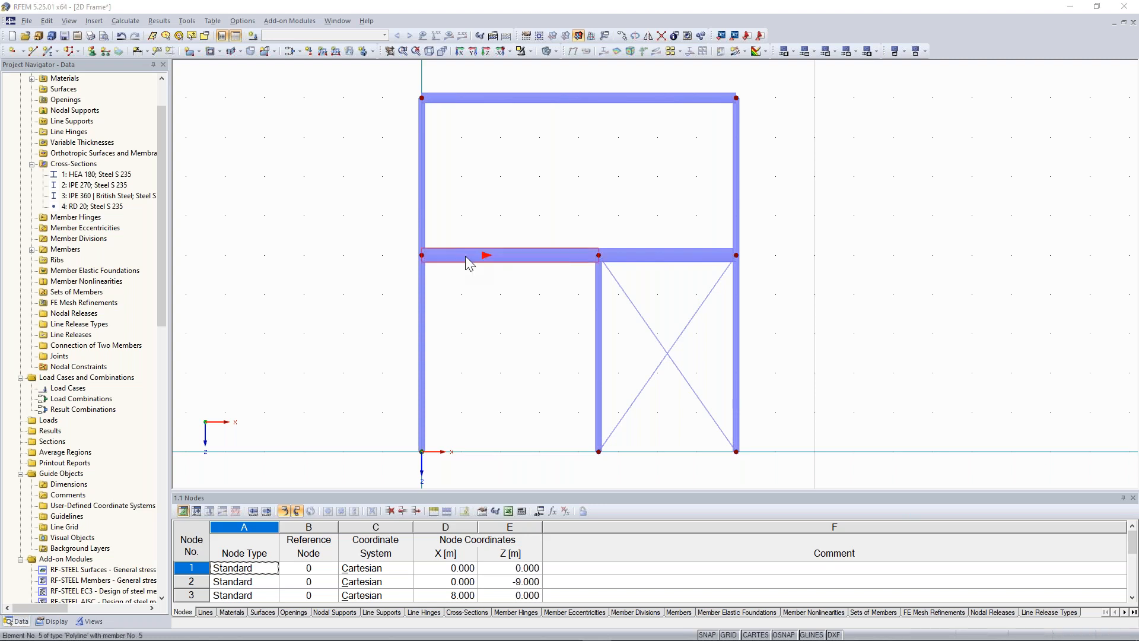
# Step: Edit the left IPE 360 member of the middle beam and start a new hinge for its member start
pyautogui.doubleClick(466, 258)
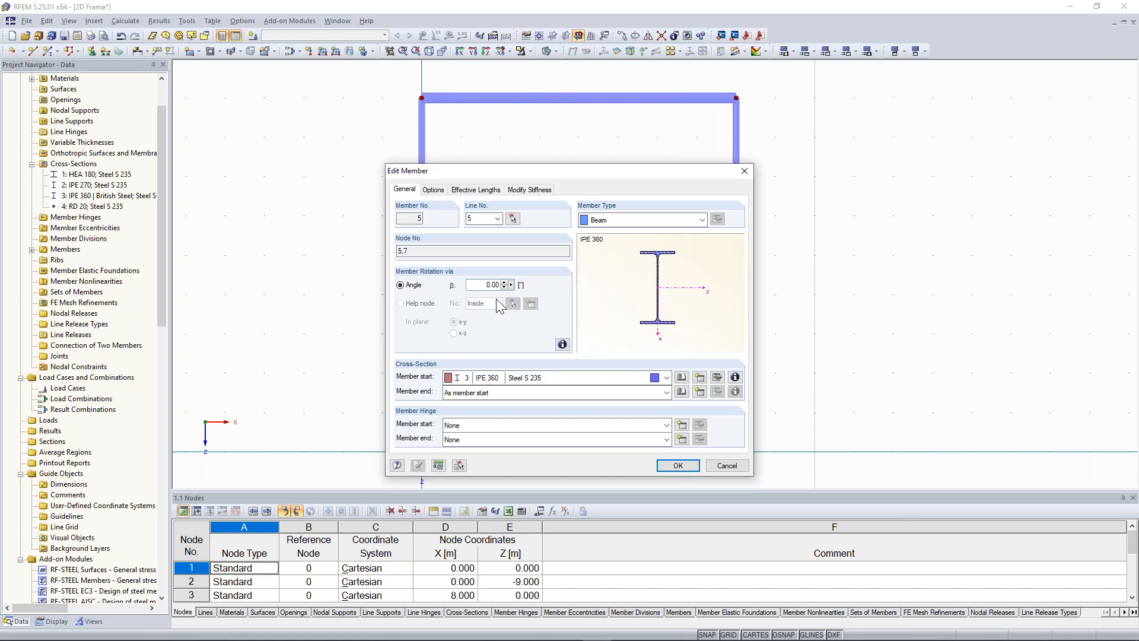
pyautogui.moveTo(517, 175); pyautogui.dragTo(513, 156)
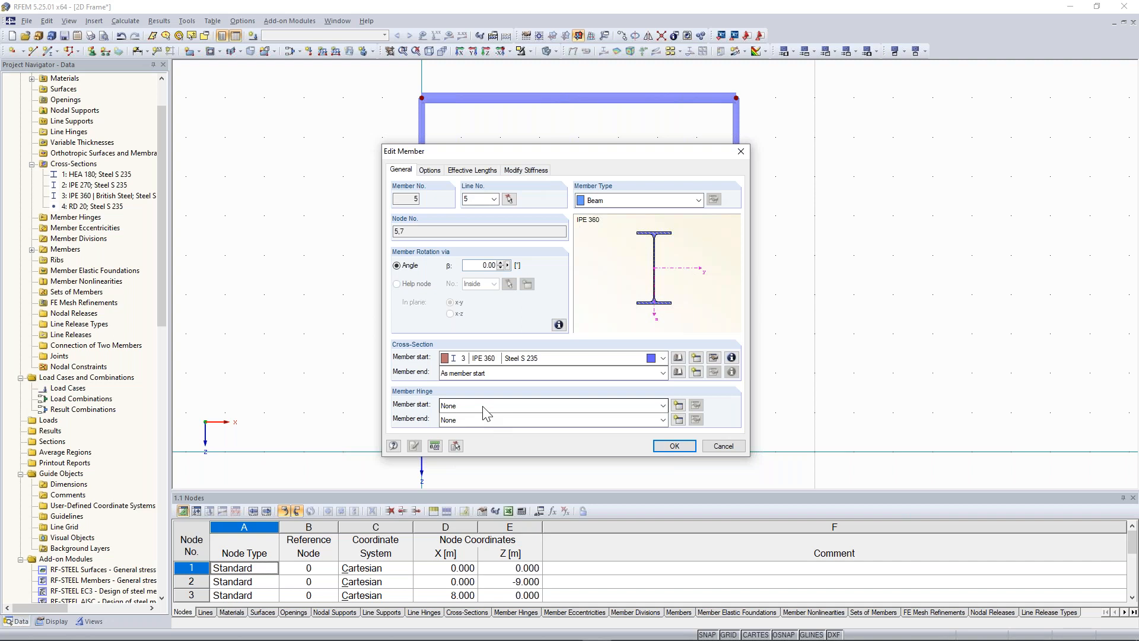
pyautogui.click(679, 405)
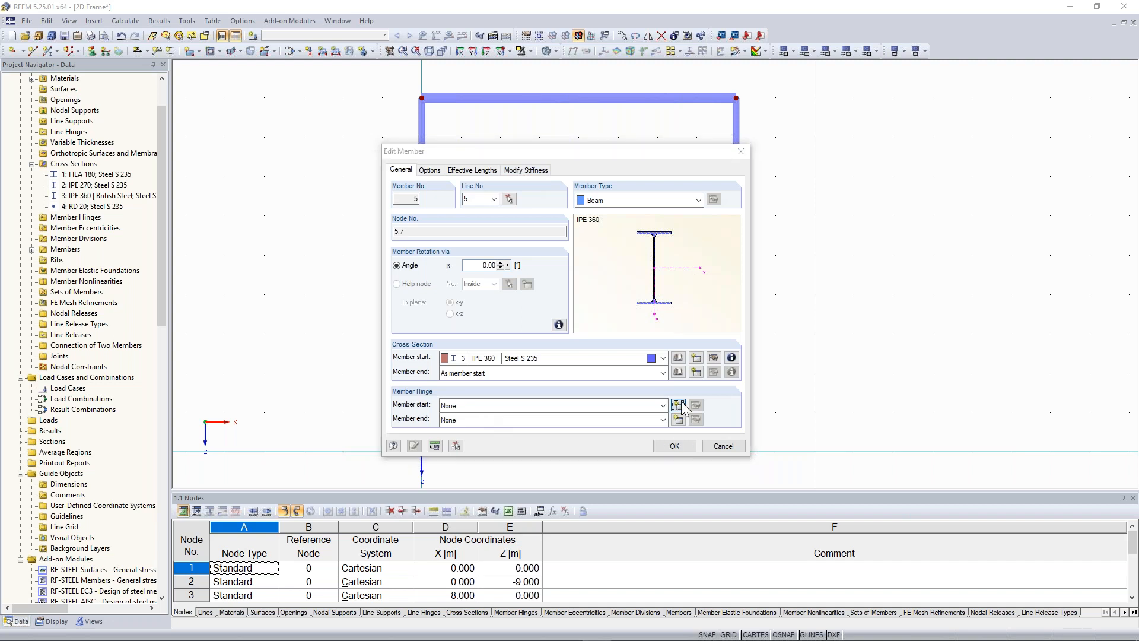
pyautogui.moveTo(533, 117); pyautogui.dragTo(530, 98)
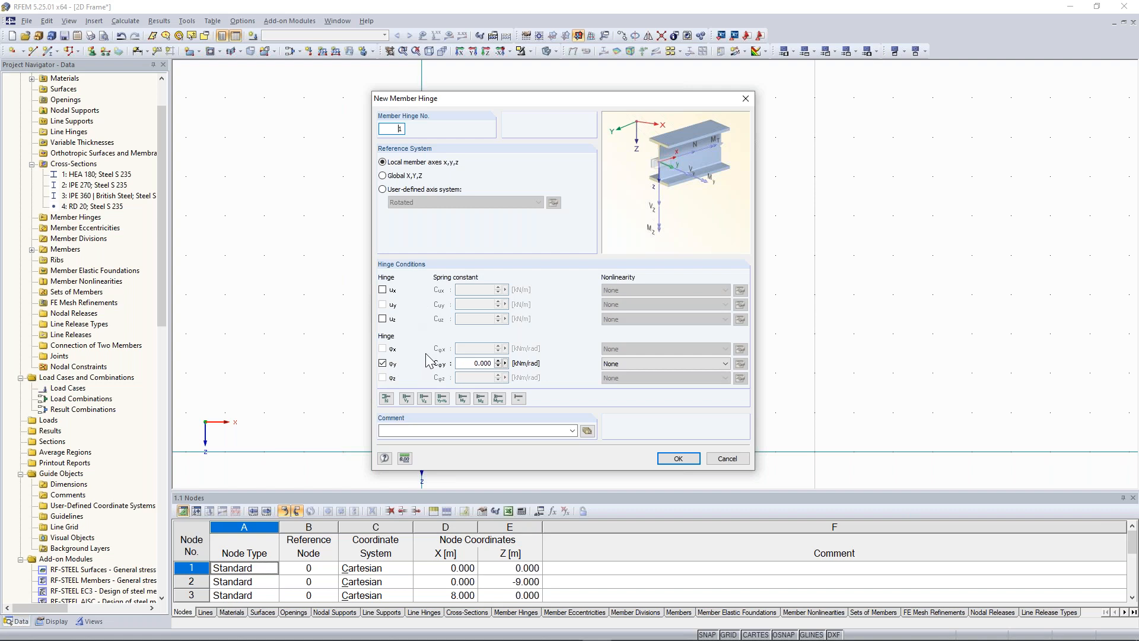
# Step: Try the uz and ux releases one after the other in the hinge conditions, then restore the φy release
pyautogui.click(382, 363)
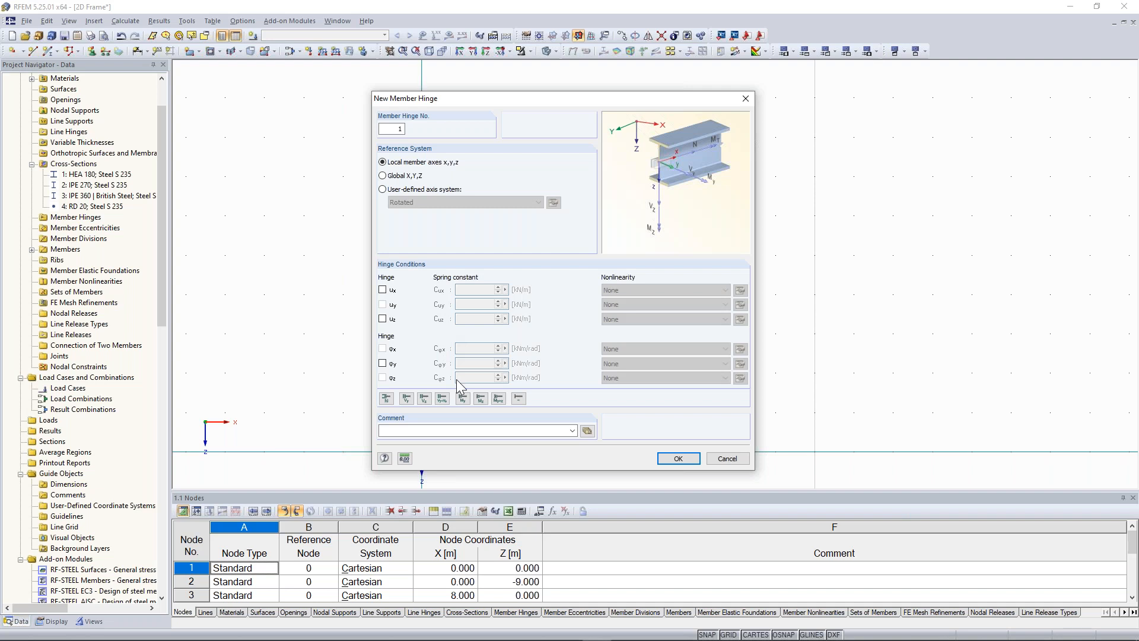
pyautogui.click(382, 319)
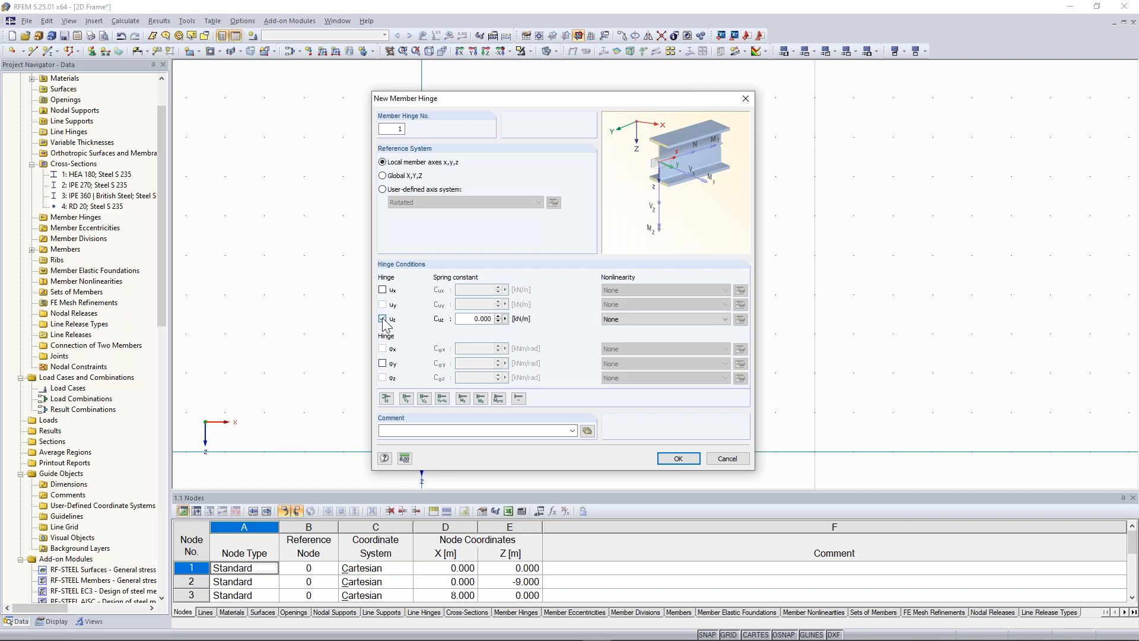
pyautogui.click(382, 319)
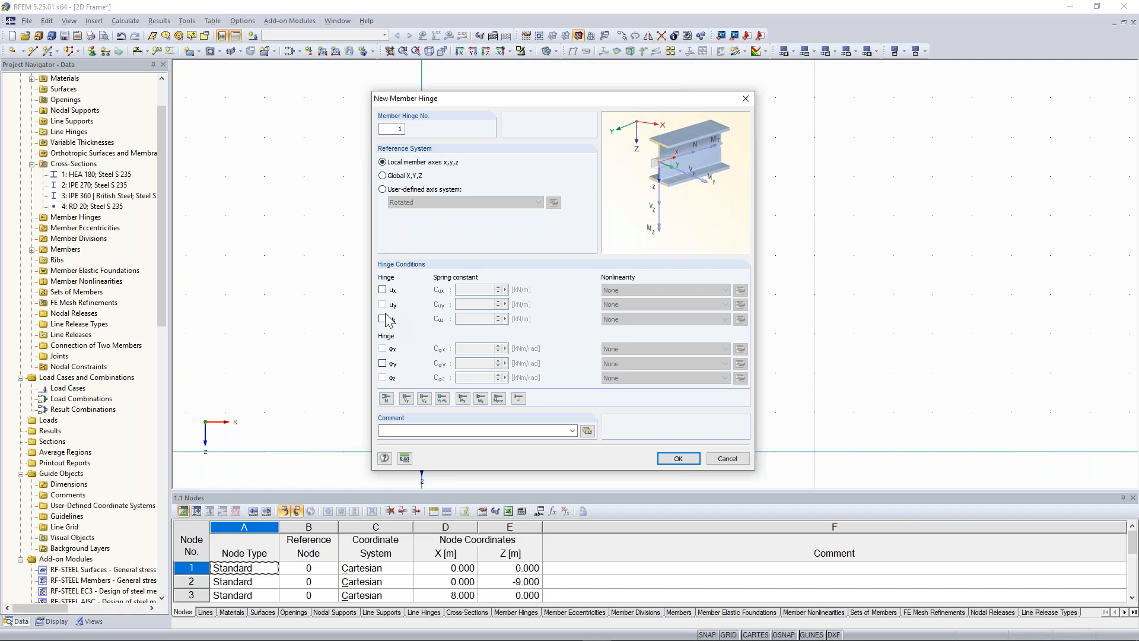
pyautogui.click(382, 290)
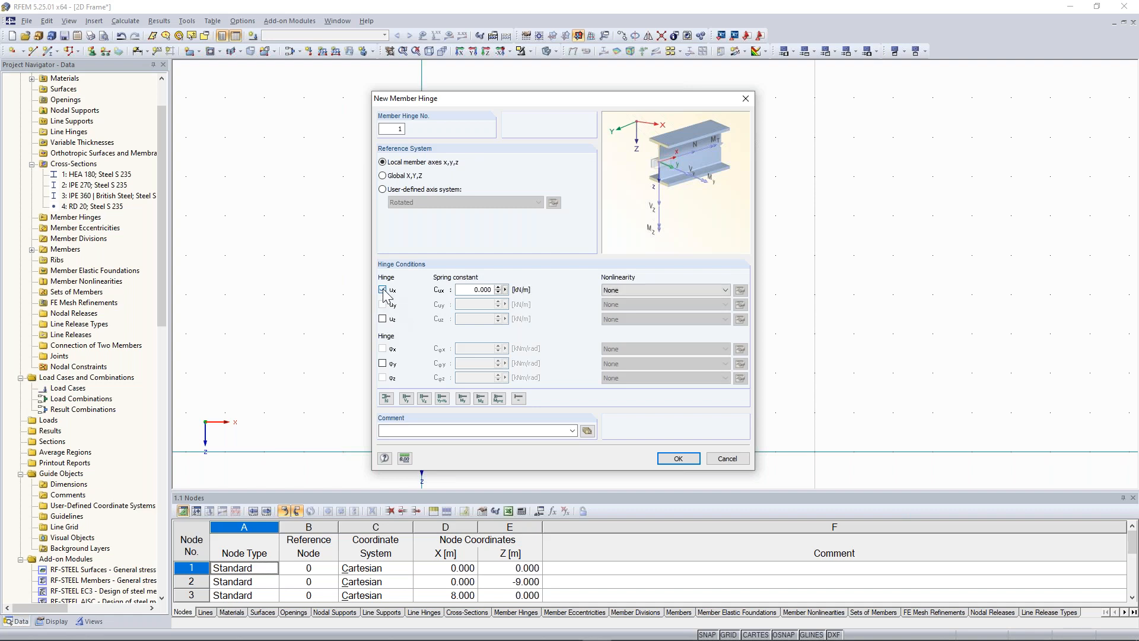
pyautogui.click(382, 290)
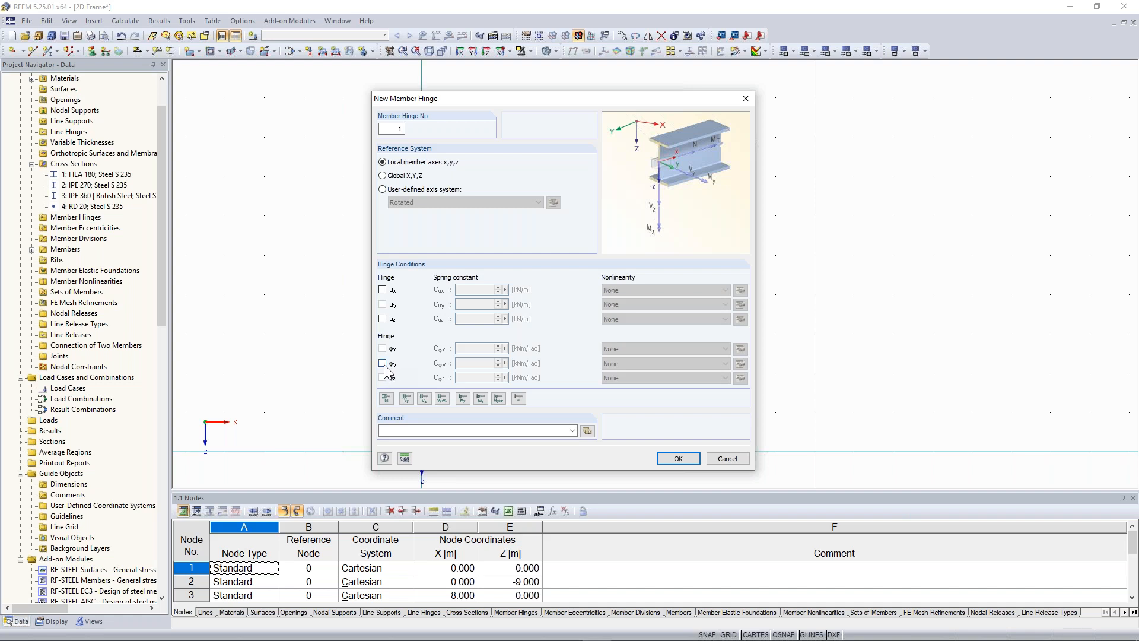
pyautogui.click(384, 364)
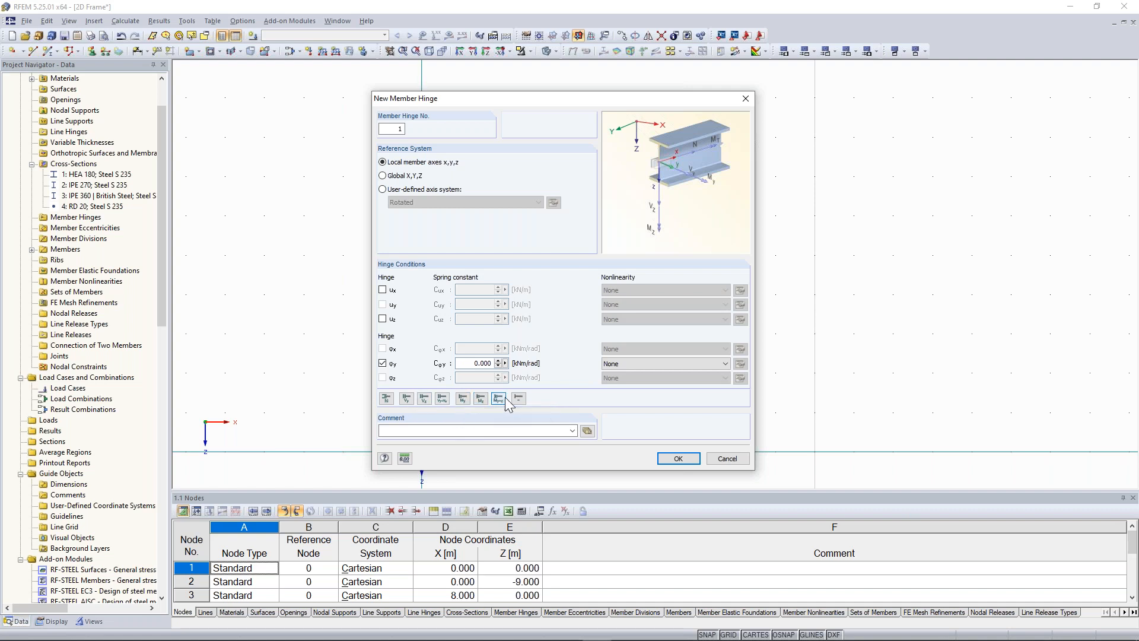
# Step: Try the predefined hinge types for axial force, shear force and bending moment, ending on the φy release
pyautogui.click(386, 398)
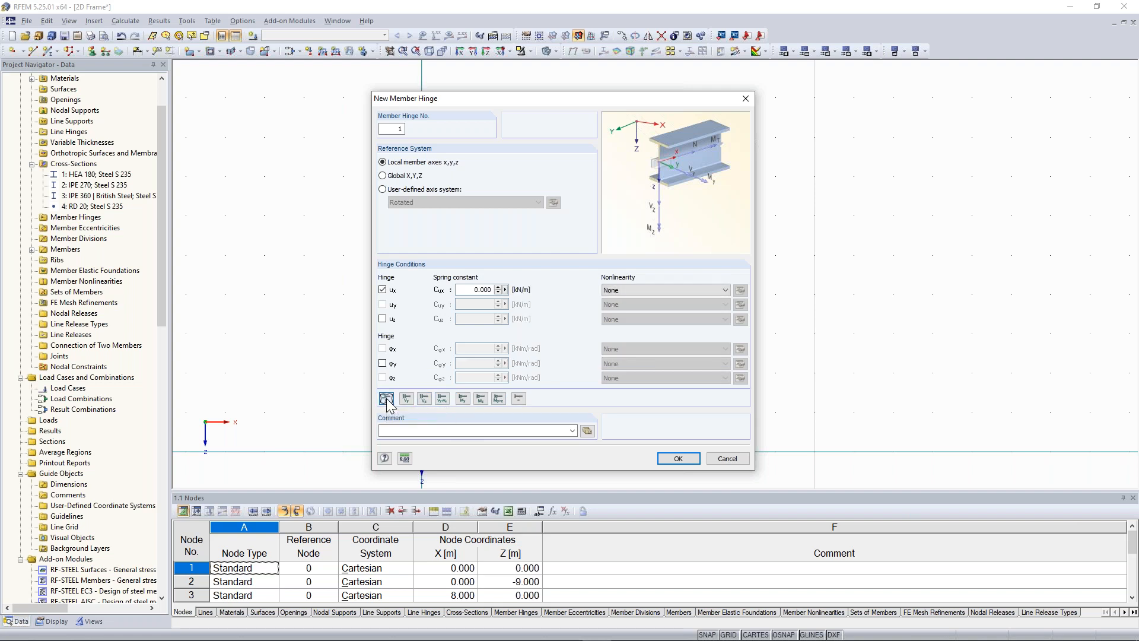
pyautogui.click(424, 399)
pyautogui.click(463, 402)
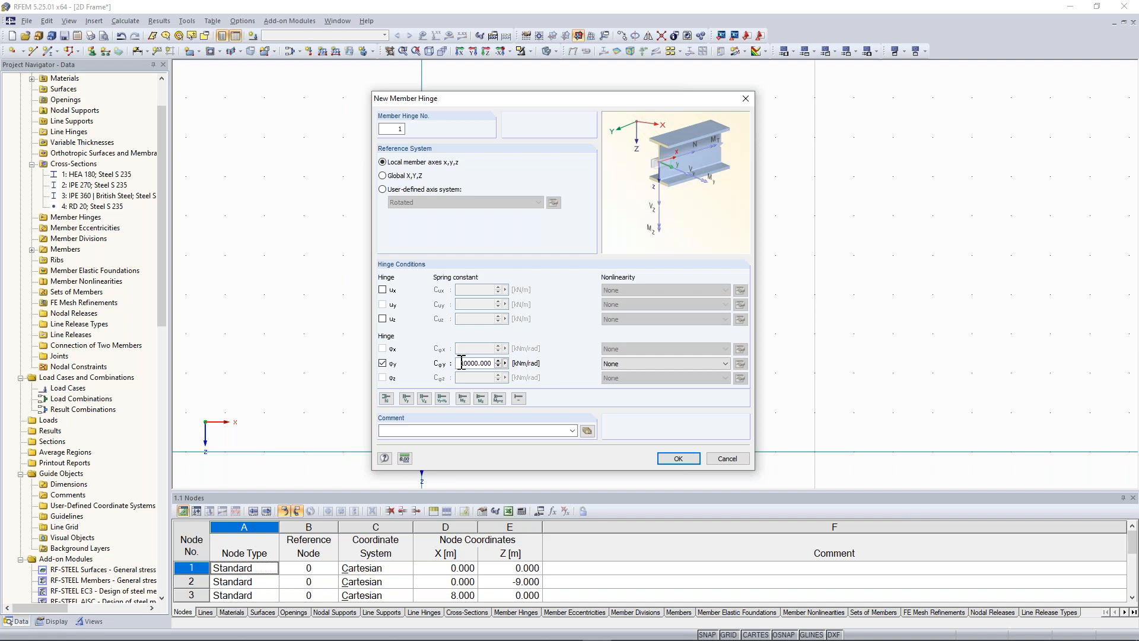
# Step: Set the hinge's φy spring constant to 0 and apply the hinge to the start of the left IPE 360 member
pyautogui.moveTo(460, 362); pyautogui.dragTo(499, 361)
pyautogui.write('0')
pyautogui.click(678, 458)
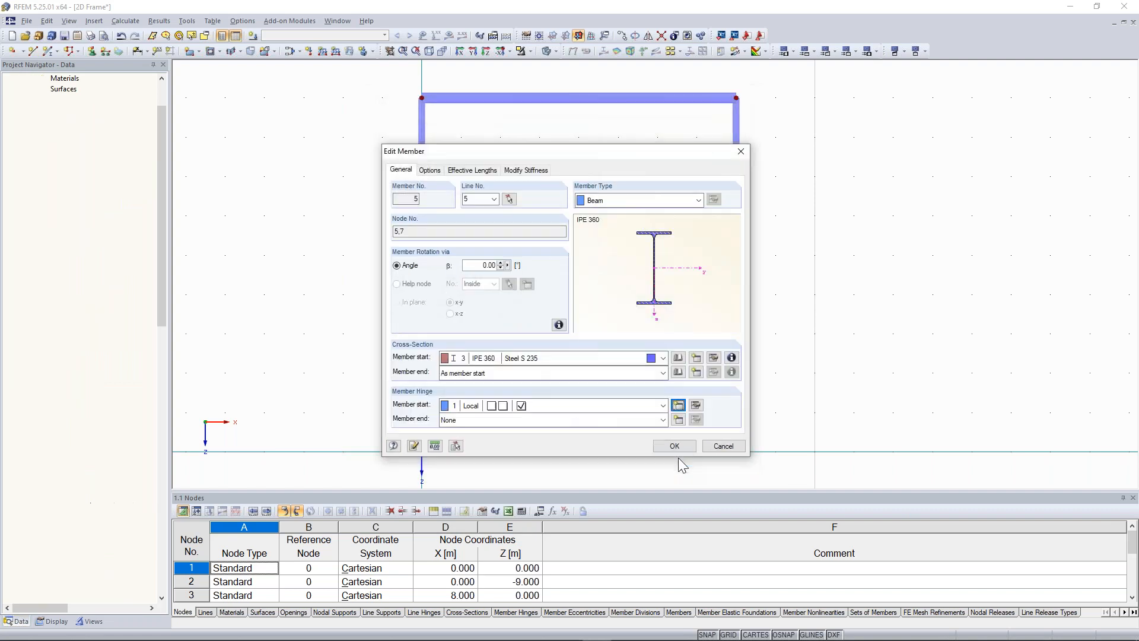
pyautogui.moveTo(511, 155); pyautogui.dragTo(845, 74)
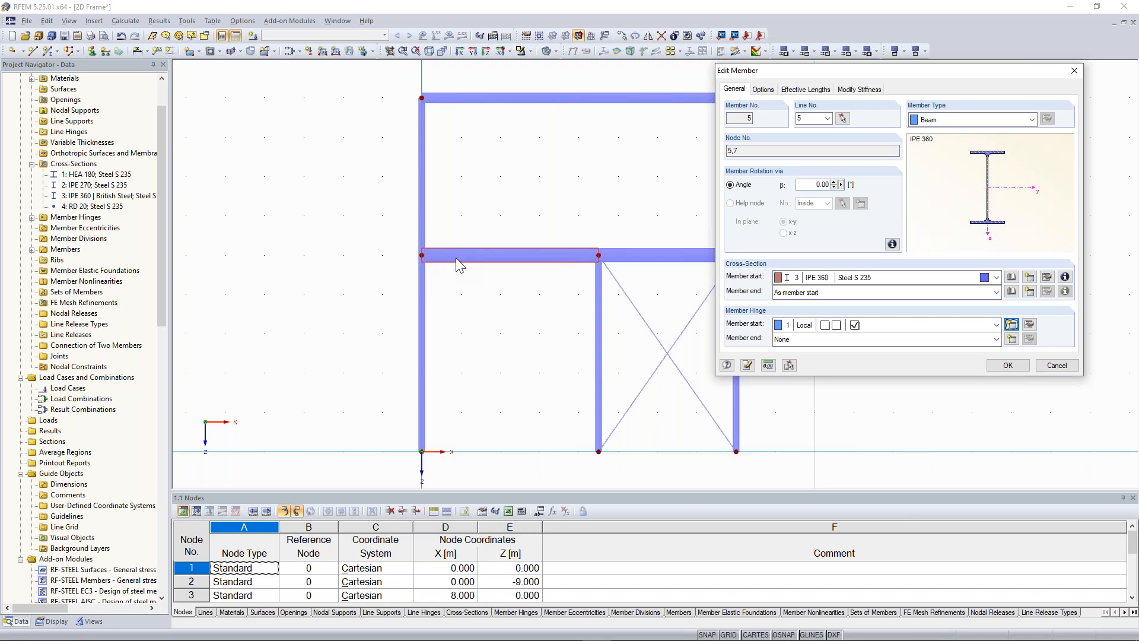
pyautogui.press('Return')
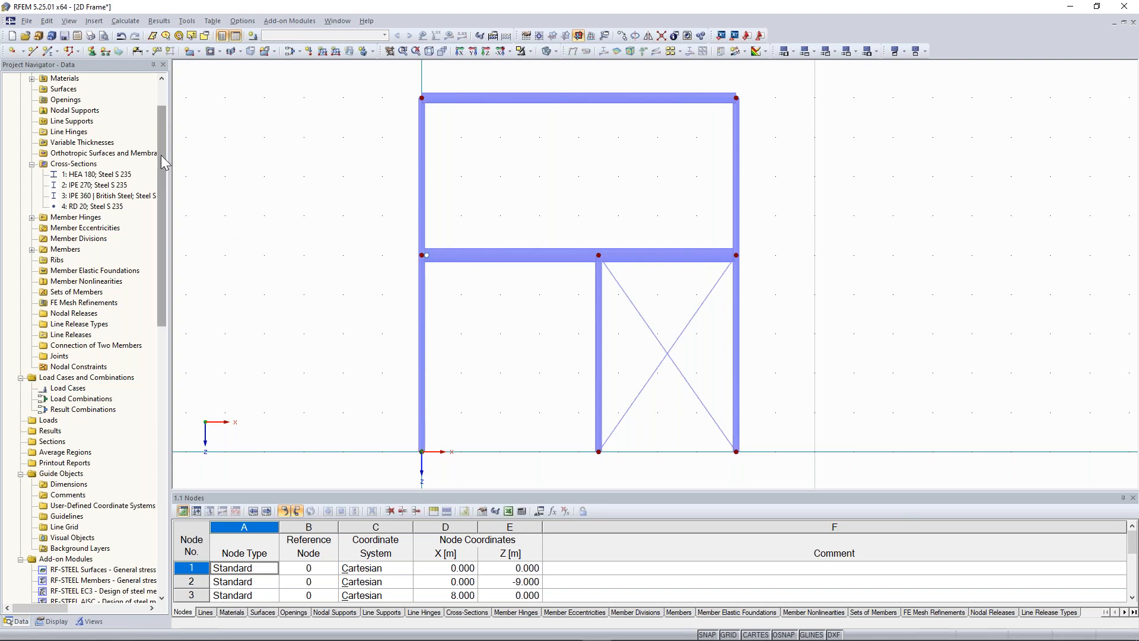
# Step: Assign the existing φy member hinge graphically to the right end of the middle beam and the upper end of the inner column
pyautogui.moveTo(164, 168); pyautogui.dragTo(164, 130)
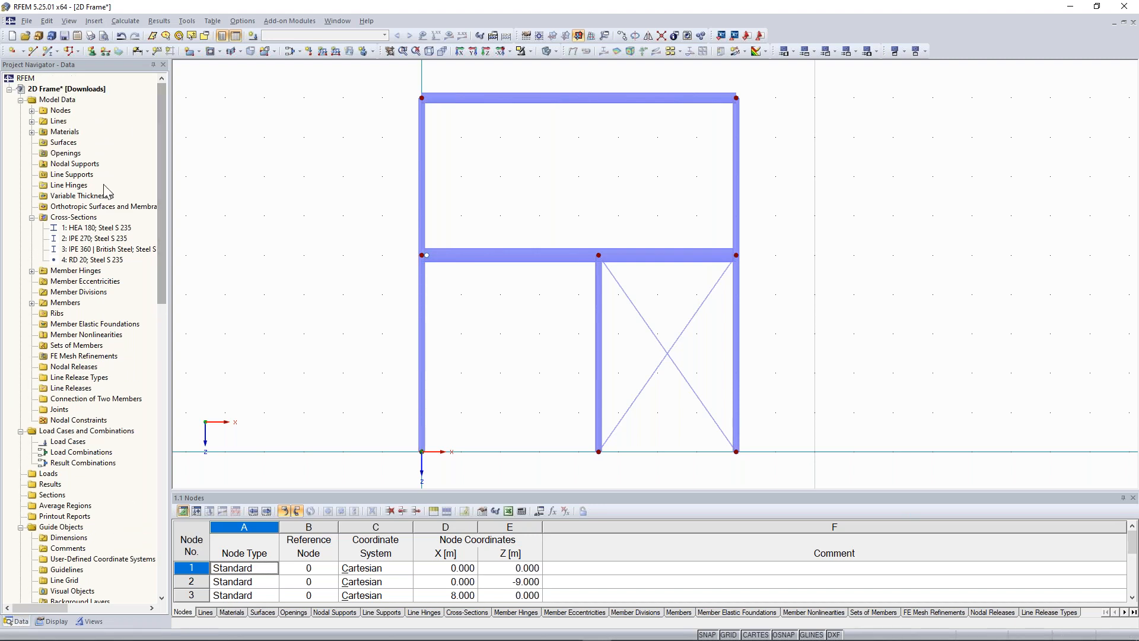
pyautogui.click(18, 623)
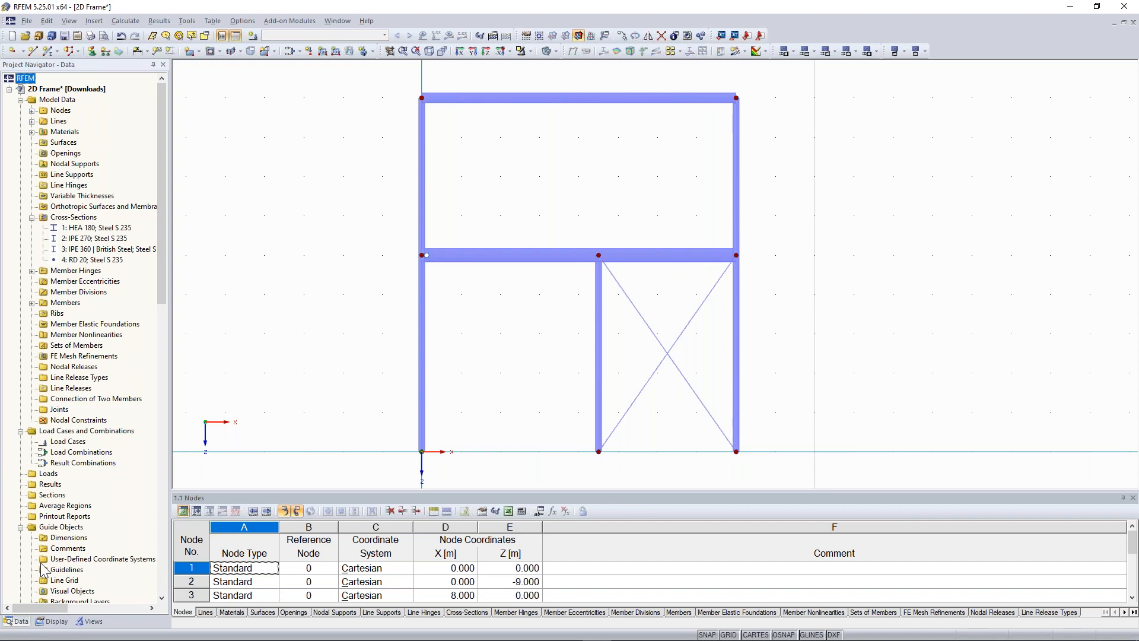
pyautogui.click(32, 271)
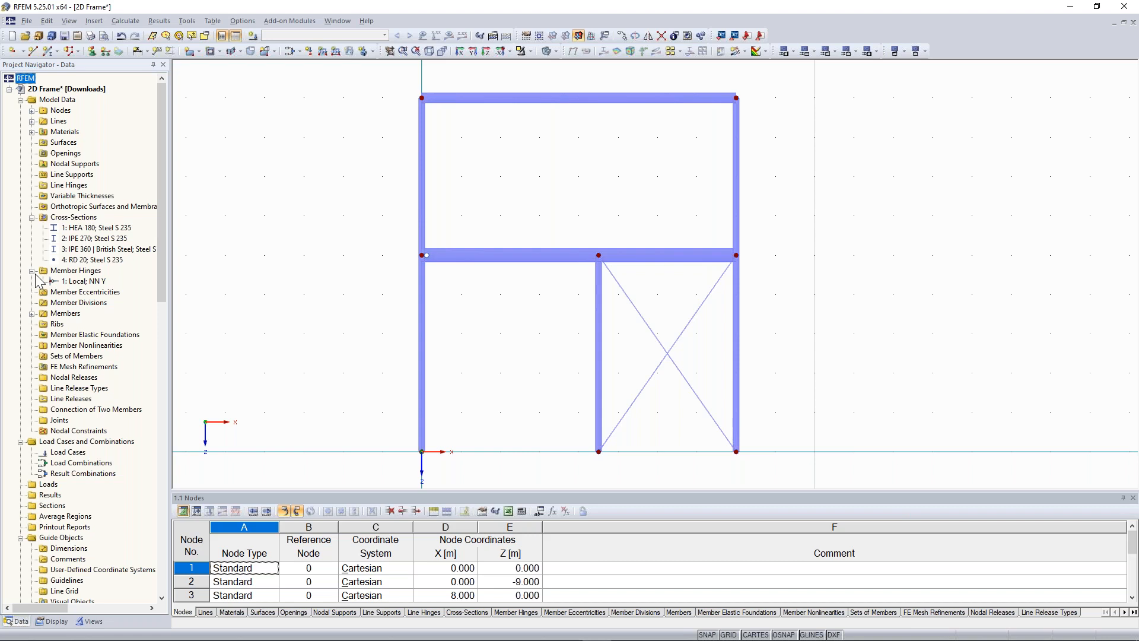
pyautogui.click(89, 281)
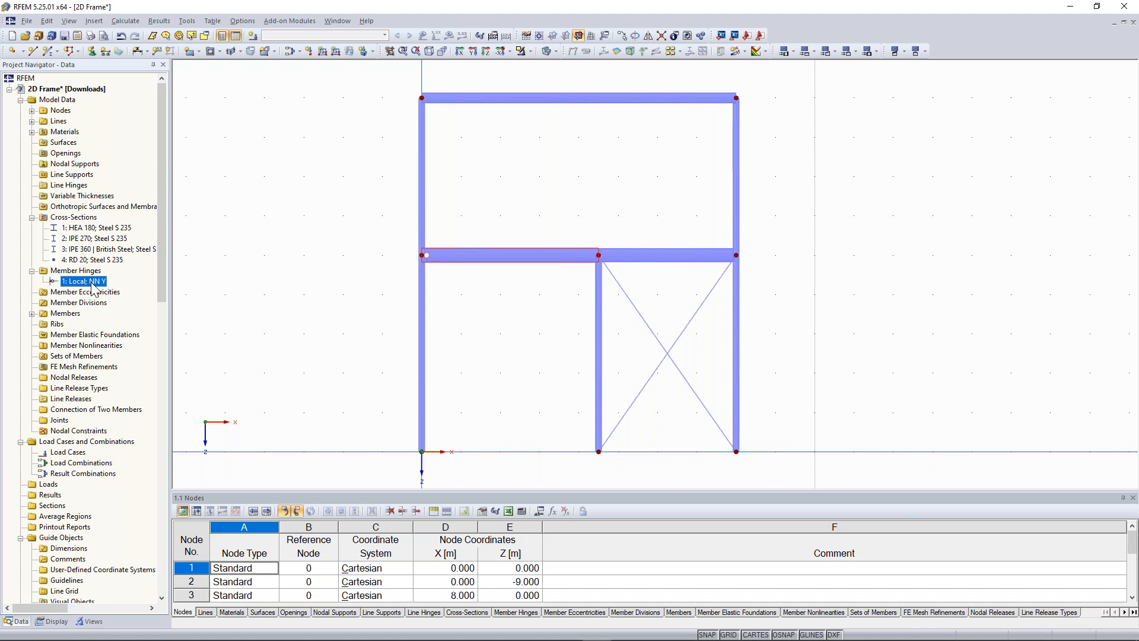
pyautogui.rightClick(91, 282)
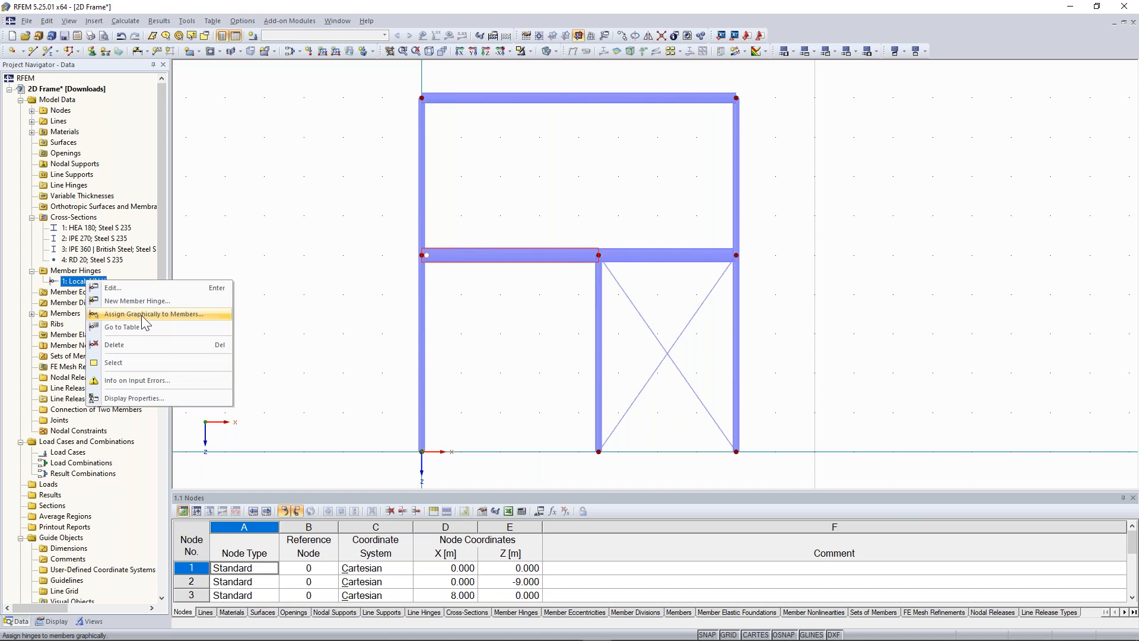
pyautogui.click(142, 315)
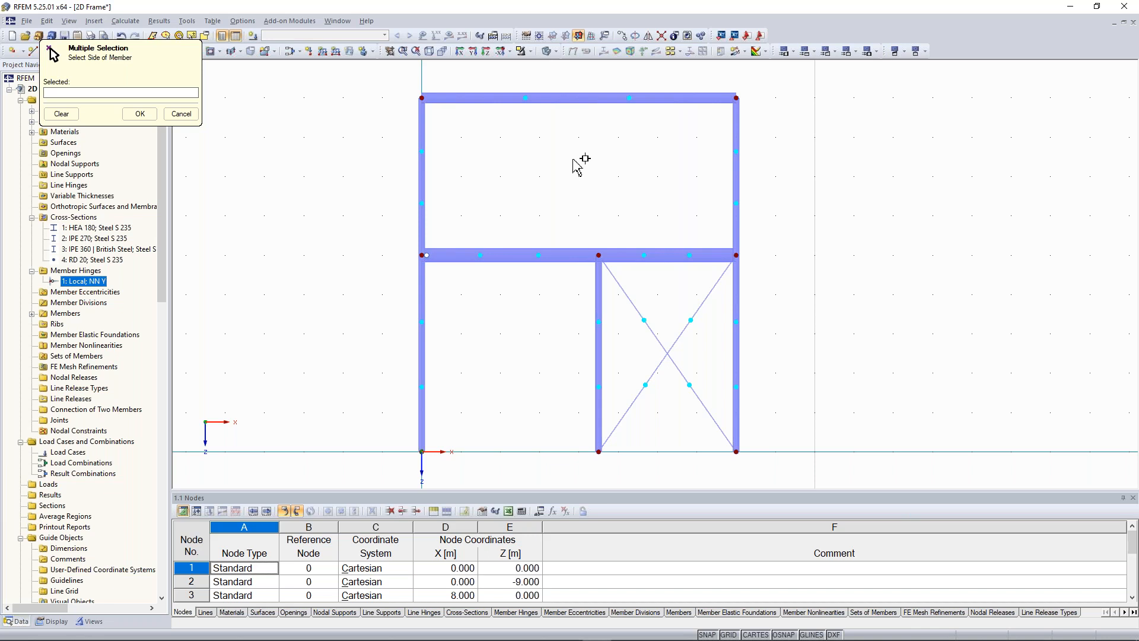
pyautogui.moveTo(565, 178); pyautogui.dragTo(522, 162, button='middle')
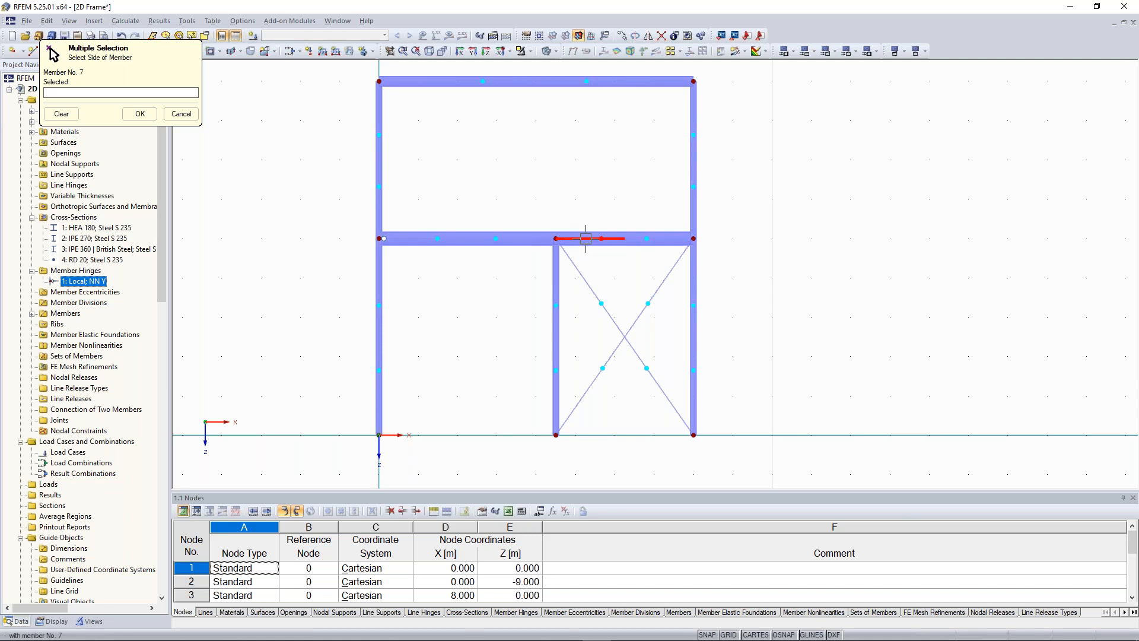
pyautogui.click(669, 238)
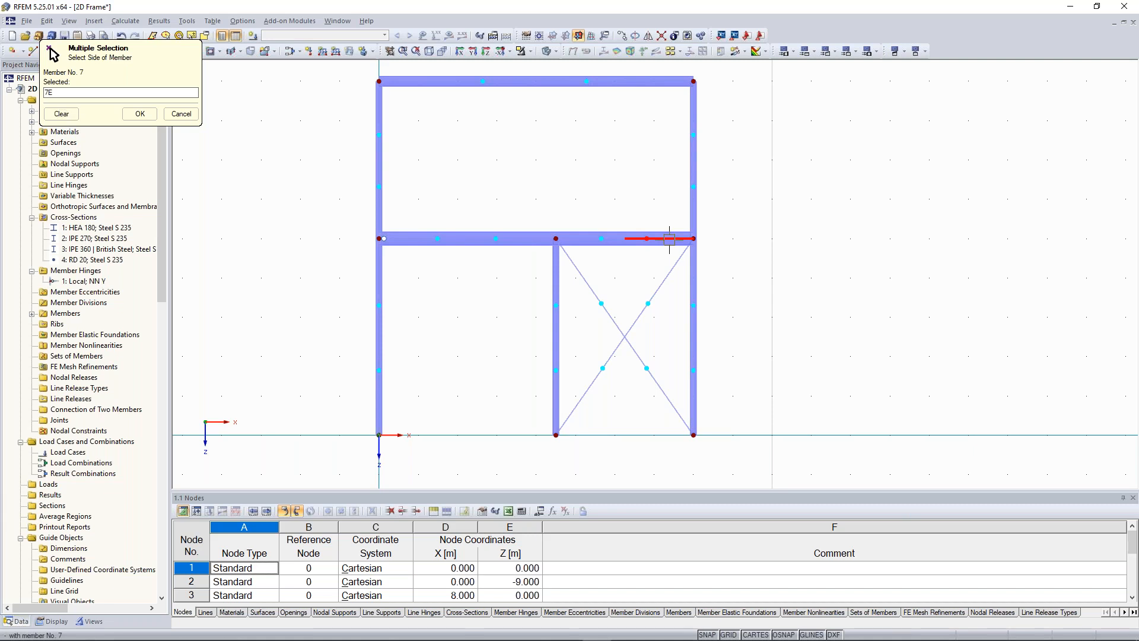
pyautogui.click(554, 278)
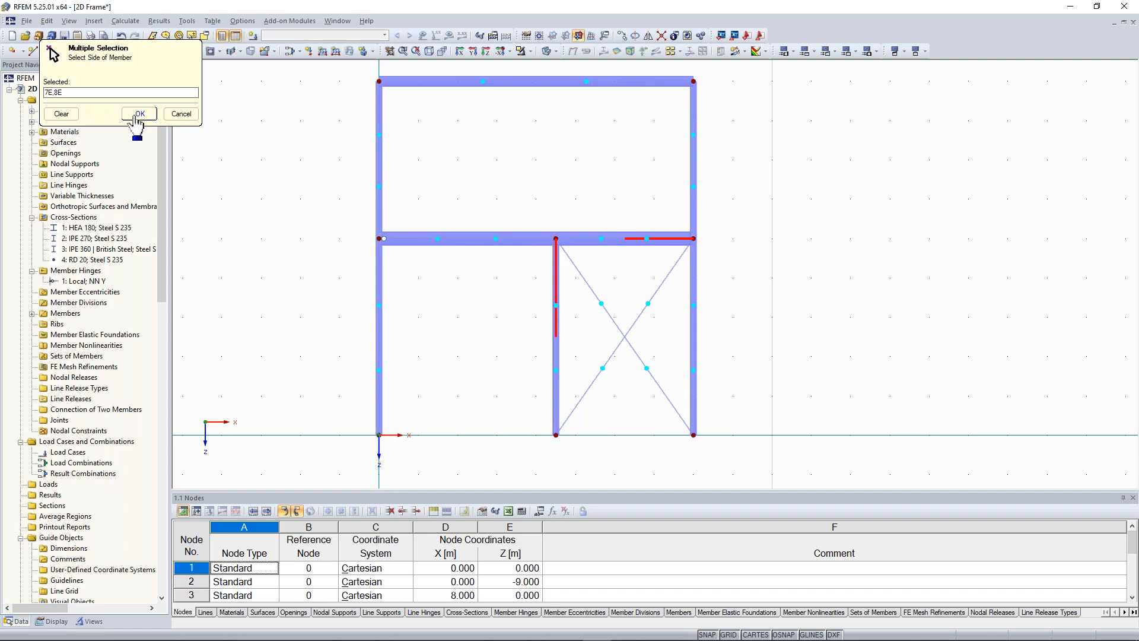
pyautogui.click(136, 117)
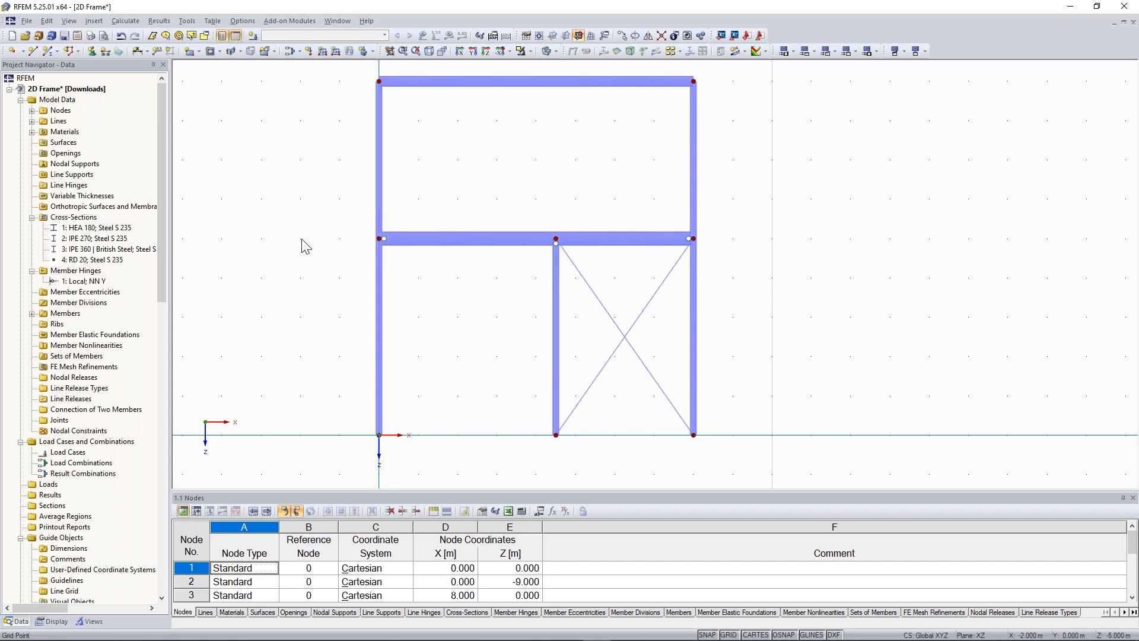
# Step: Add Hinged nodal supports to the three column base nodes 1, 3 and 8
pyautogui.scroll(-1, 305, 246)
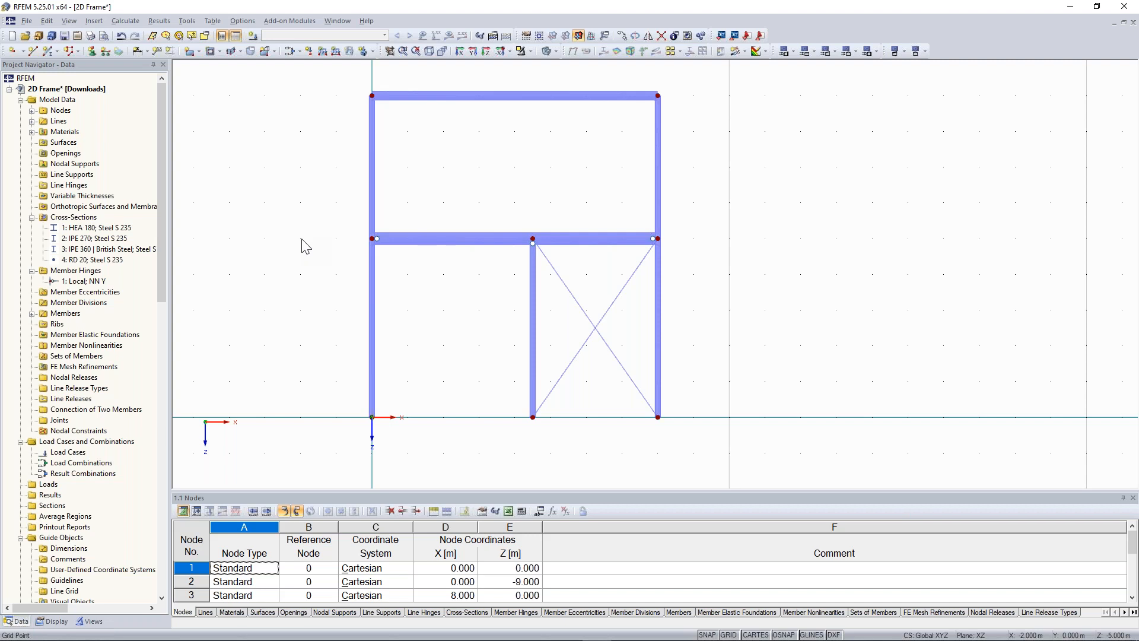
pyautogui.scroll(-2, 484, 209)
pyautogui.moveTo(302, 329); pyautogui.dragTo(664, 415)
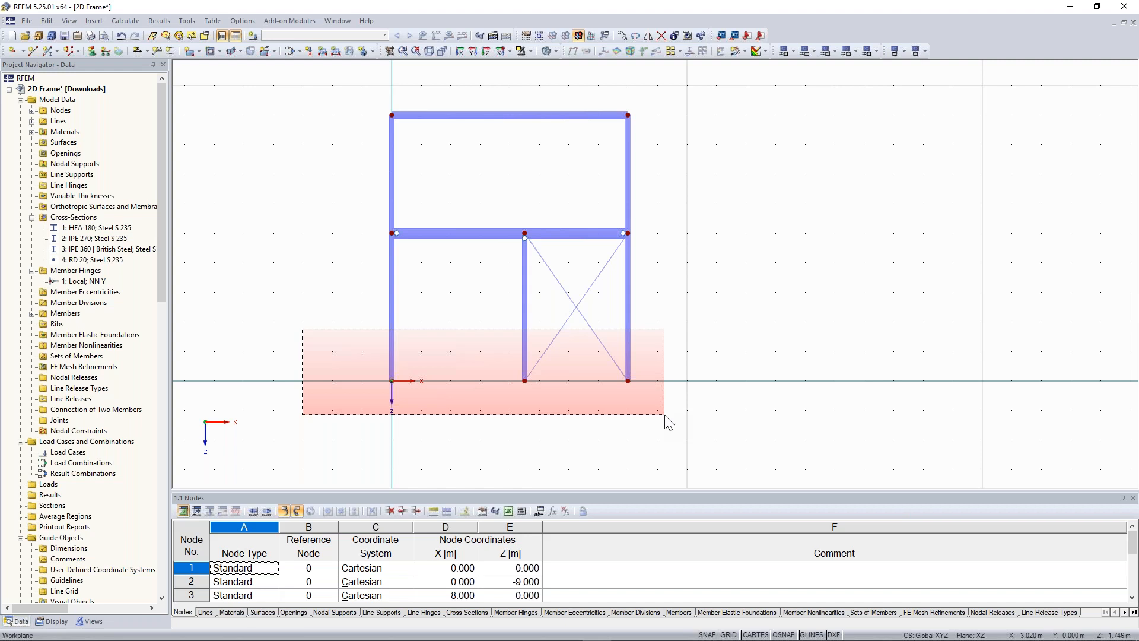
pyautogui.moveTo(665, 416); pyautogui.dragTo(665, 417)
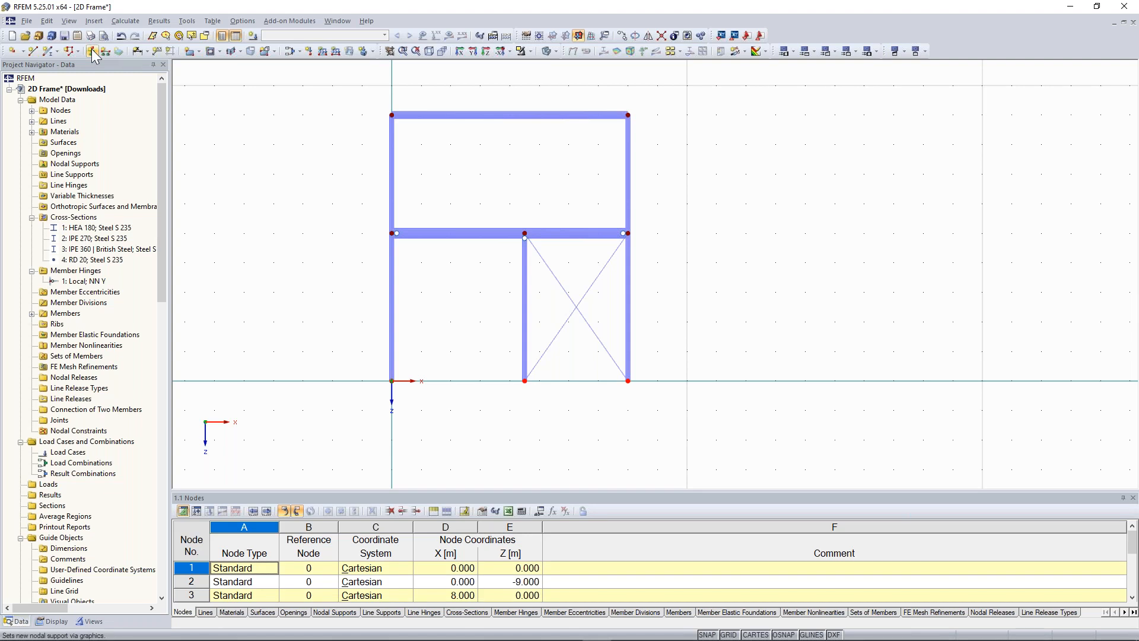
pyautogui.click(92, 52)
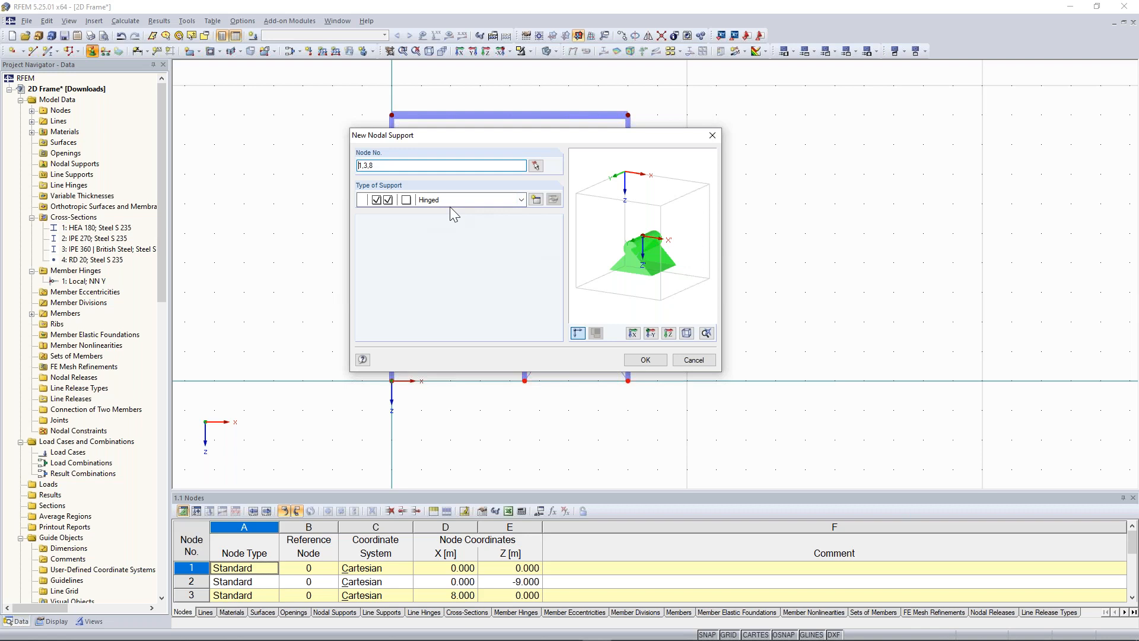
pyautogui.click(644, 360)
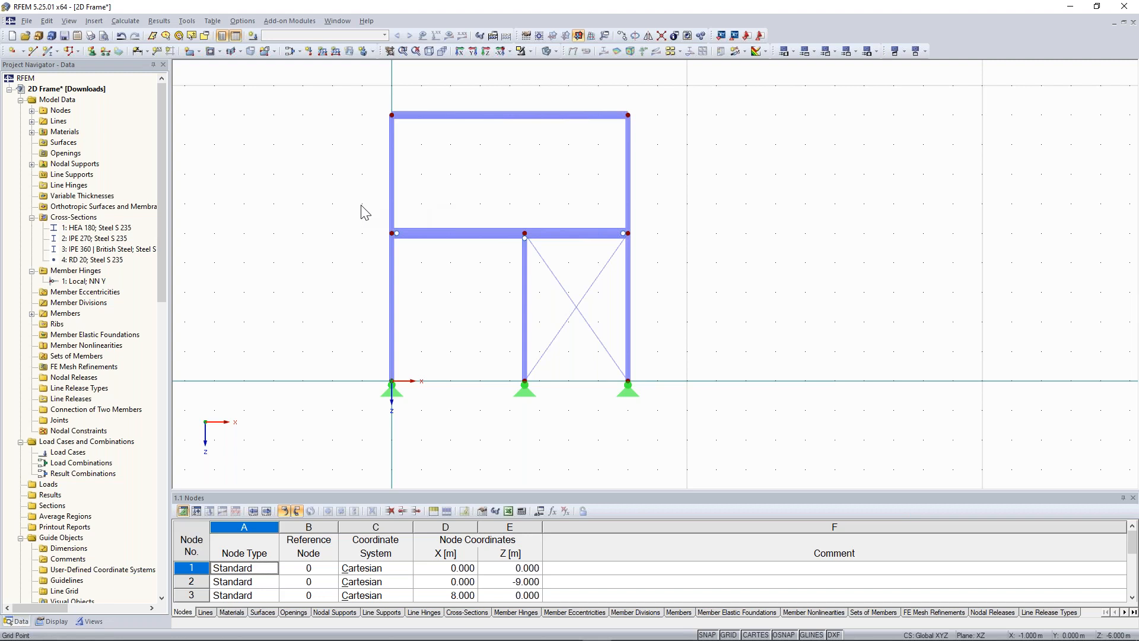
# Step: Draw a separate IPE 360 beam without member hinges on three supports to the right of the frame
pyautogui.scroll(-1, 725, 276)
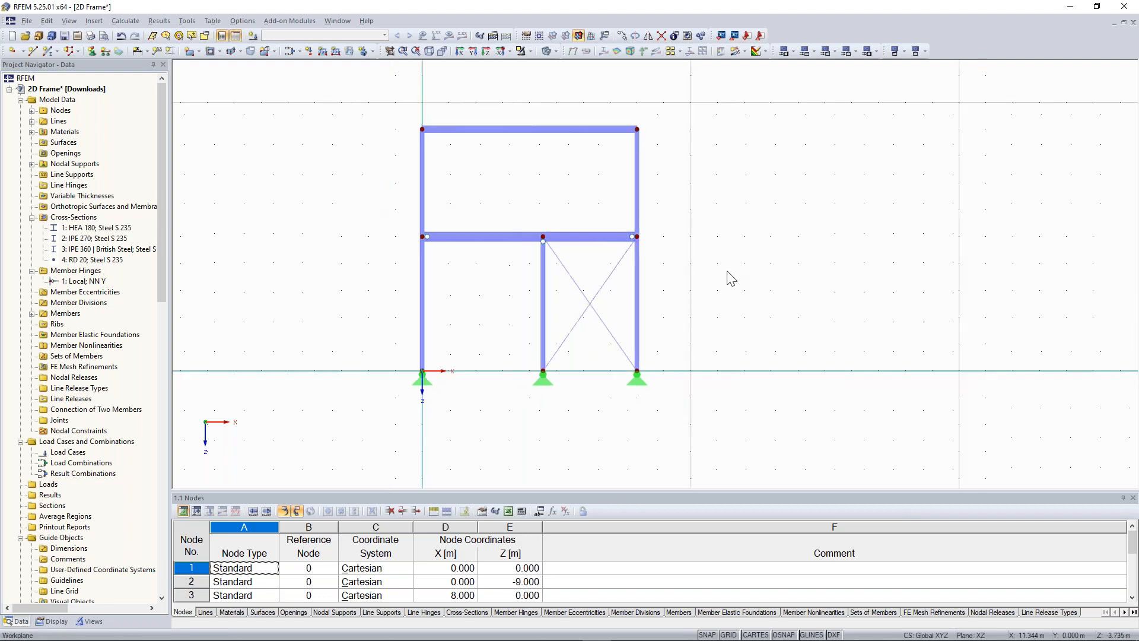
pyautogui.moveTo(721, 251); pyautogui.dragTo(664, 244, button='middle')
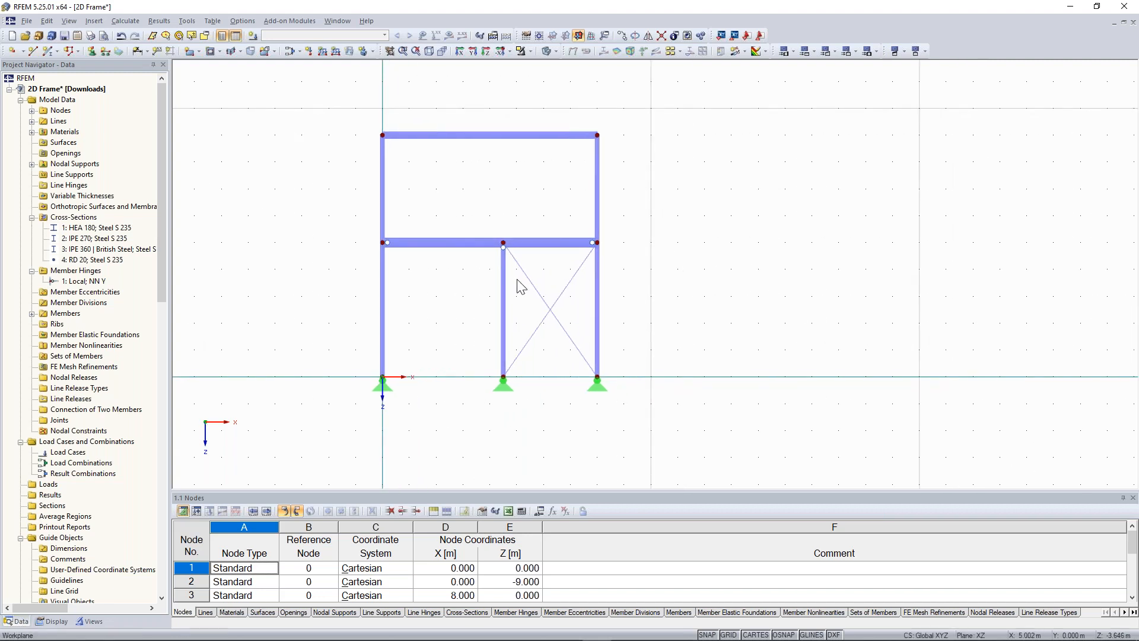
pyautogui.scroll(1, 415, 252)
pyautogui.moveTo(419, 213); pyautogui.dragTo(364, 211, button='middle')
pyautogui.scroll(1, 362, 217)
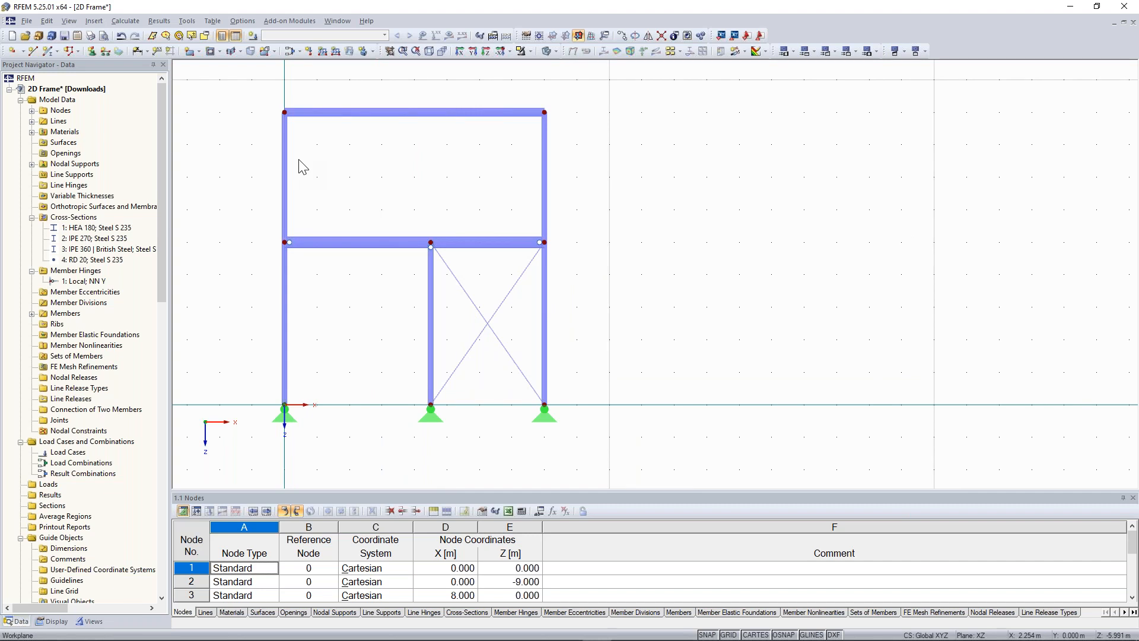
pyautogui.click(675, 468)
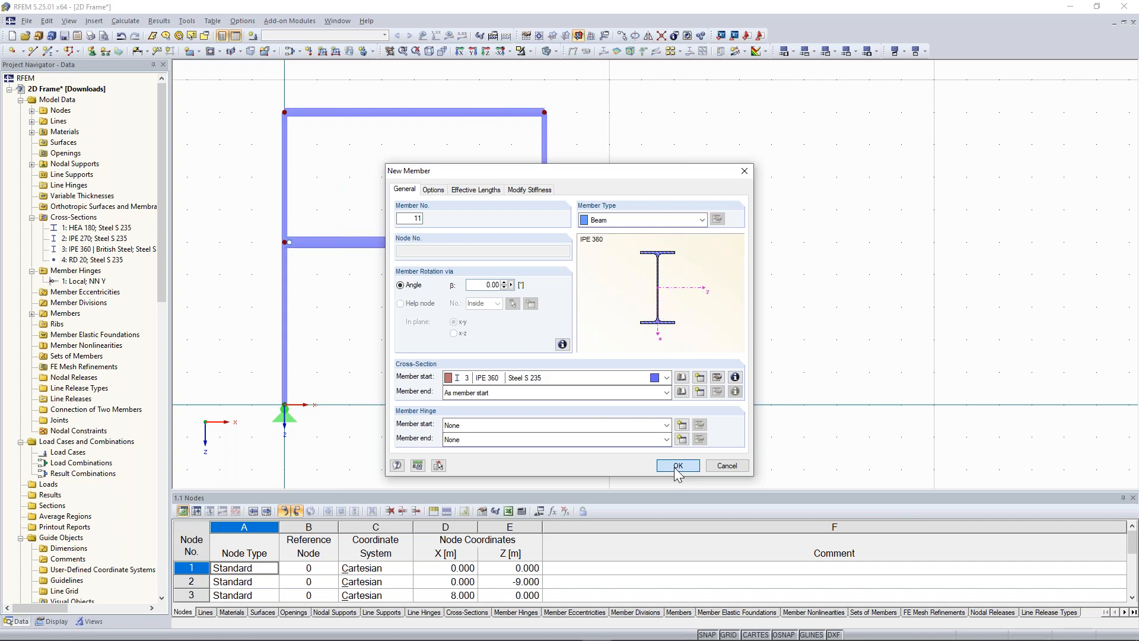
pyautogui.click(677, 465)
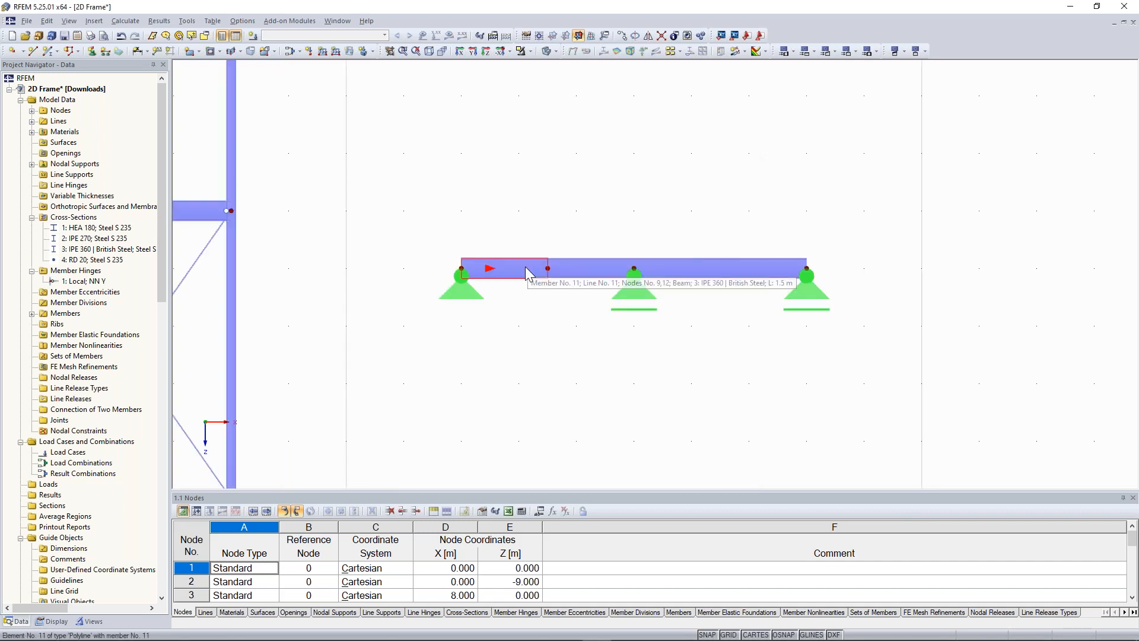
# Step: Assign the φy hinge on both sides of the separate beam's node between its left and middle supports
pyautogui.doubleClick(527, 273)
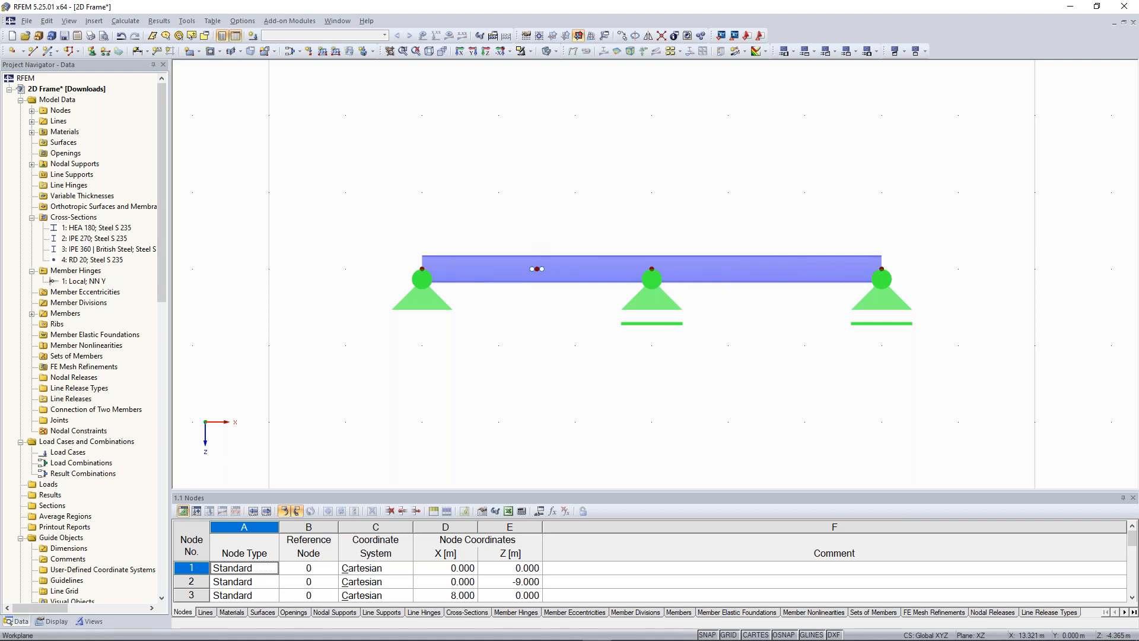
pyautogui.scroll(-1, 376, 203)
pyautogui.moveTo(376, 203); pyautogui.dragTo(379, 209, button='middle')
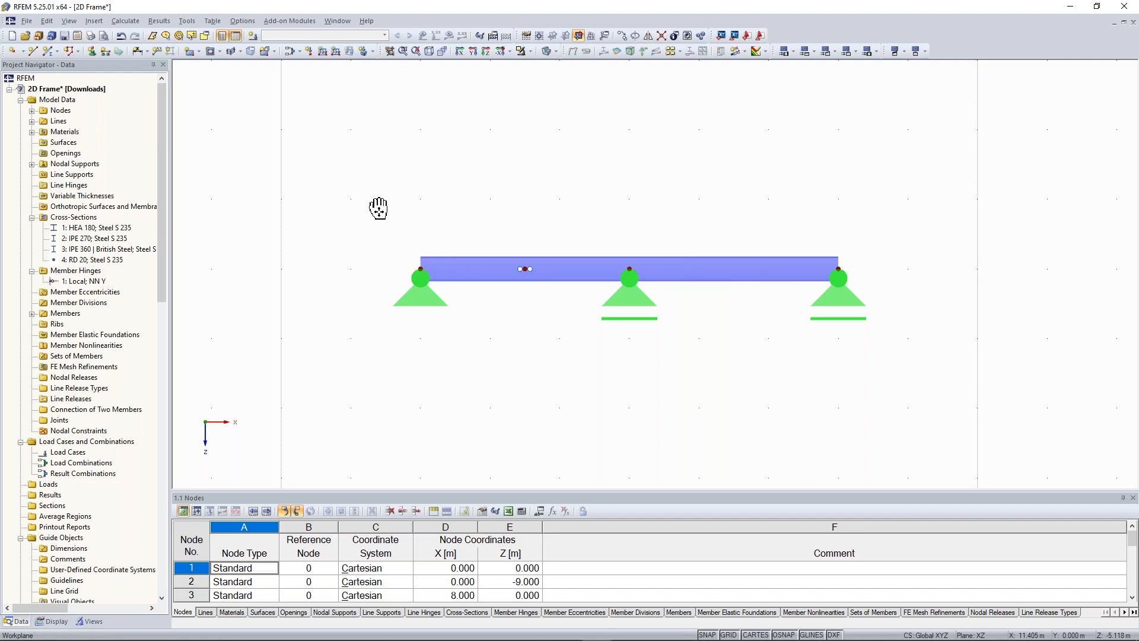
pyautogui.moveTo(378, 208); pyautogui.dragTo(380, 220, button='middle')
pyautogui.scroll(2, 533, 172)
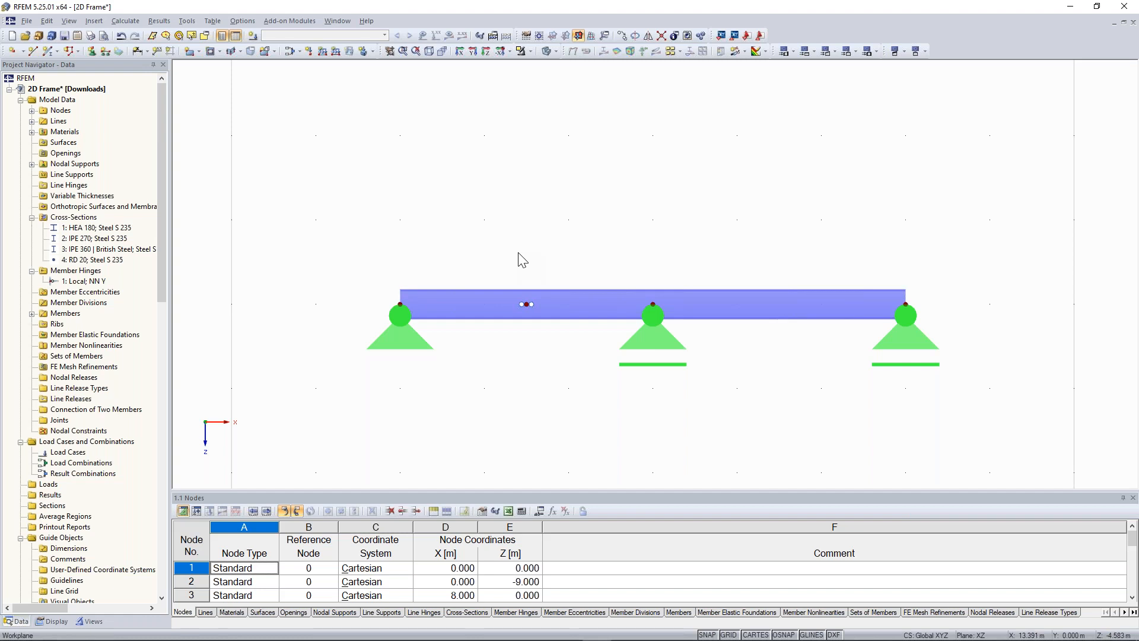
pyautogui.scroll(1, 542, 310)
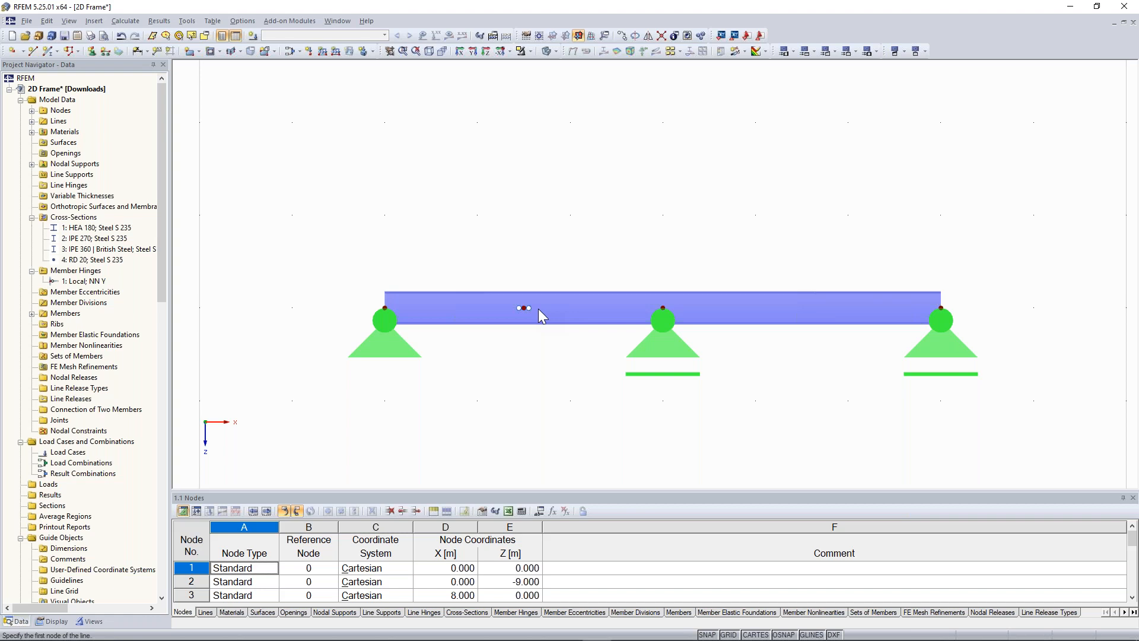
# Step: Clear the member hinges from the separate beam's two left members and attach an inclined member hinged at its lower end
pyautogui.doubleClick(538, 308)
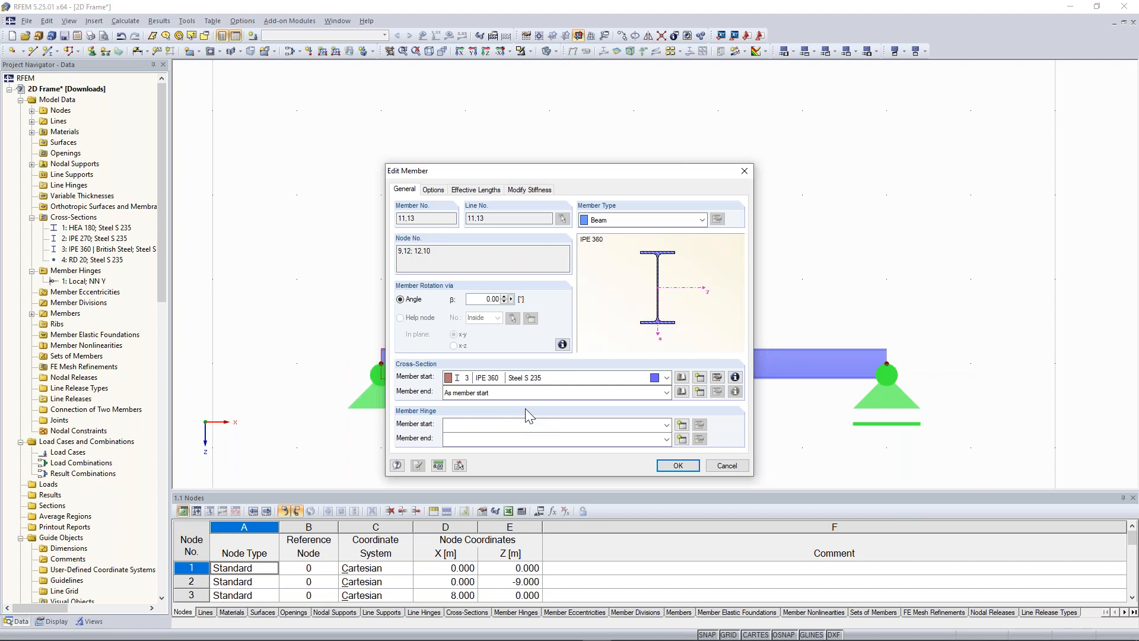
pyautogui.click(521, 424)
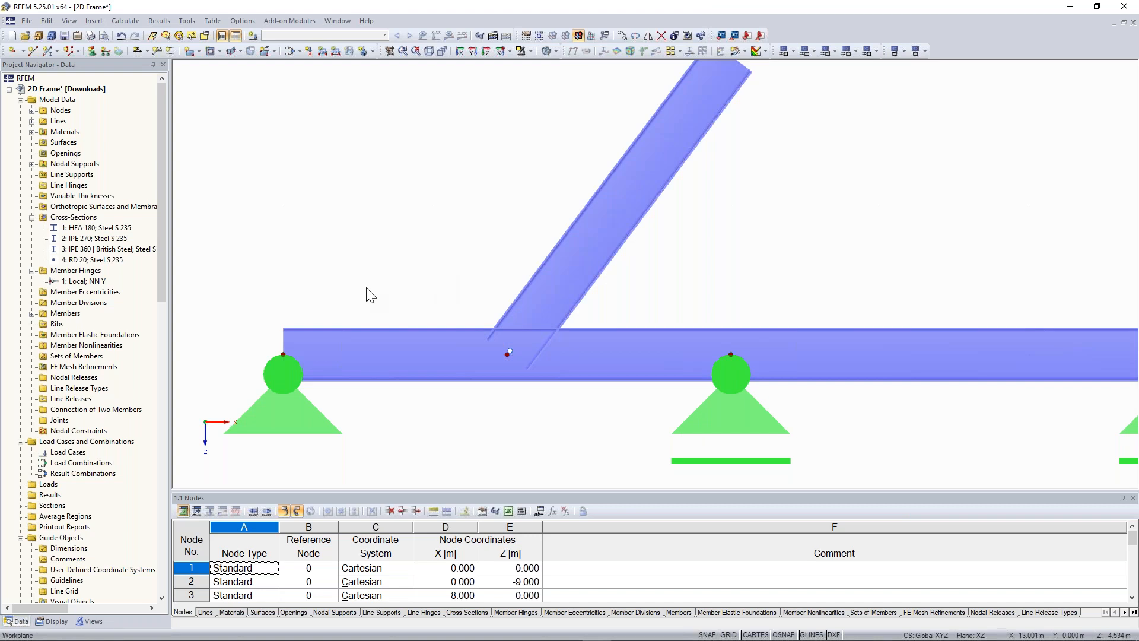
# Step: Delete the separate beam together with its inclined member and supports
pyautogui.scroll(-3, 371, 296)
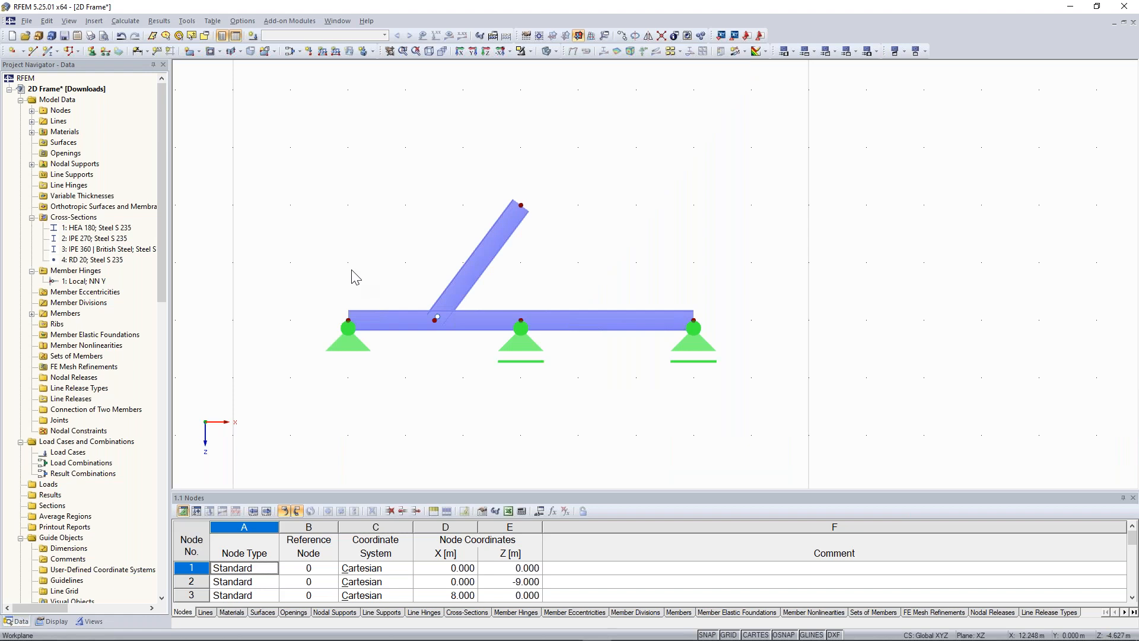
pyautogui.moveTo(378, 165); pyautogui.dragTo(843, 433)
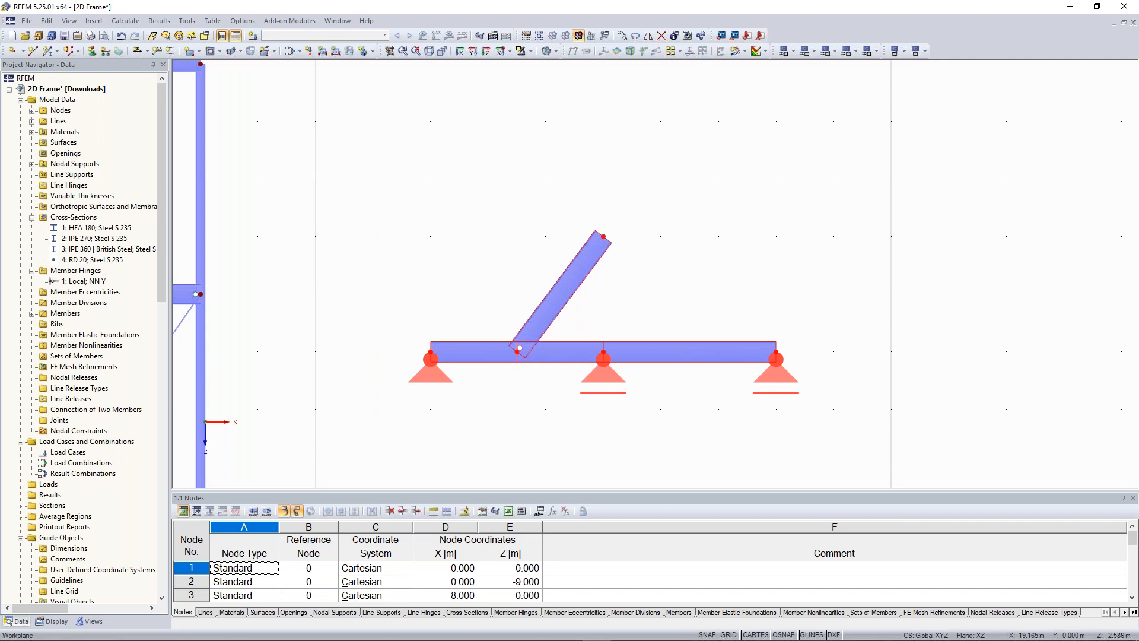
pyautogui.press('Delete')
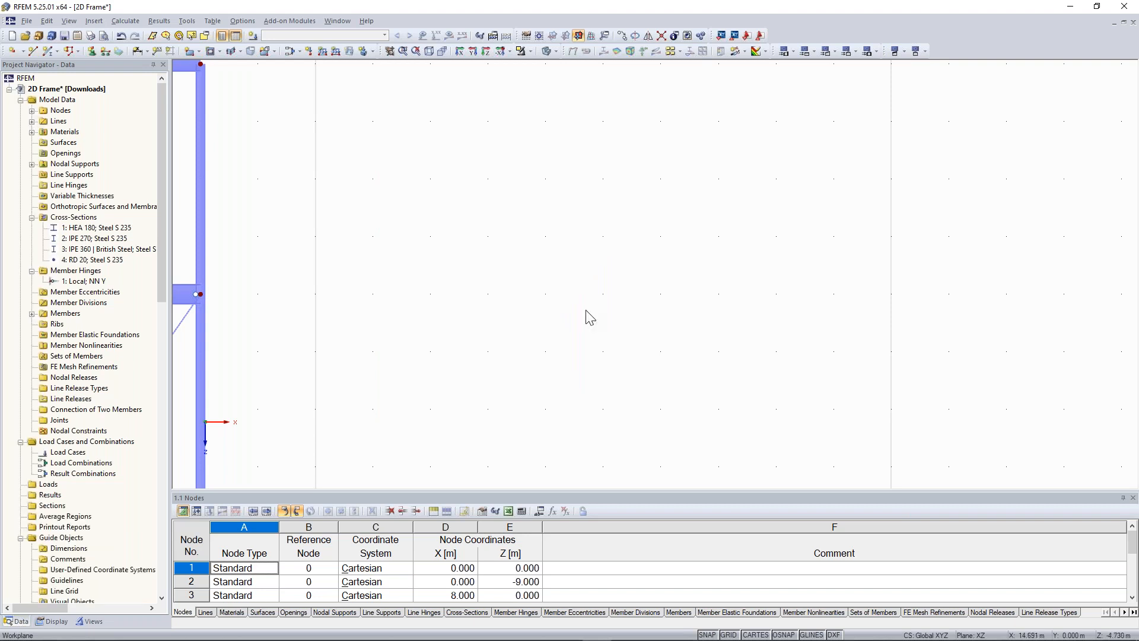
# Step: Review the available member types for the frame's top IPE 270 beam and close its properties without changes
pyautogui.scroll(-1, 471, 338)
pyautogui.moveTo(404, 372); pyautogui.dragTo(760, 319, button='middle')
pyautogui.scroll(-2, 761, 319)
pyautogui.moveTo(486, 333); pyautogui.dragTo(493, 332, button='middle')
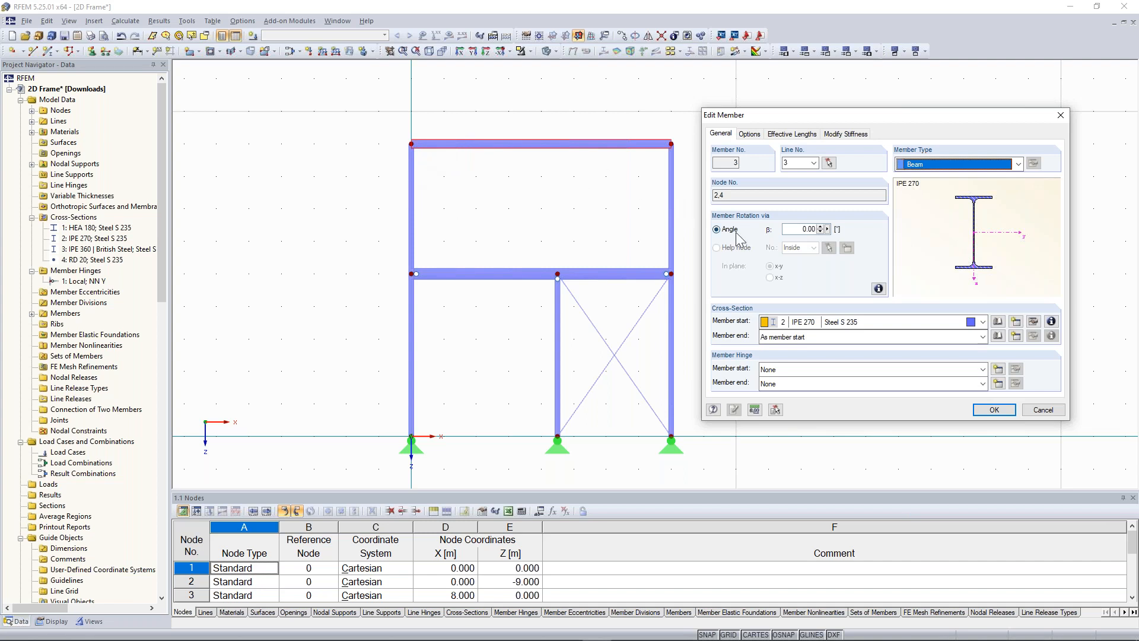
pyautogui.click(1013, 168)
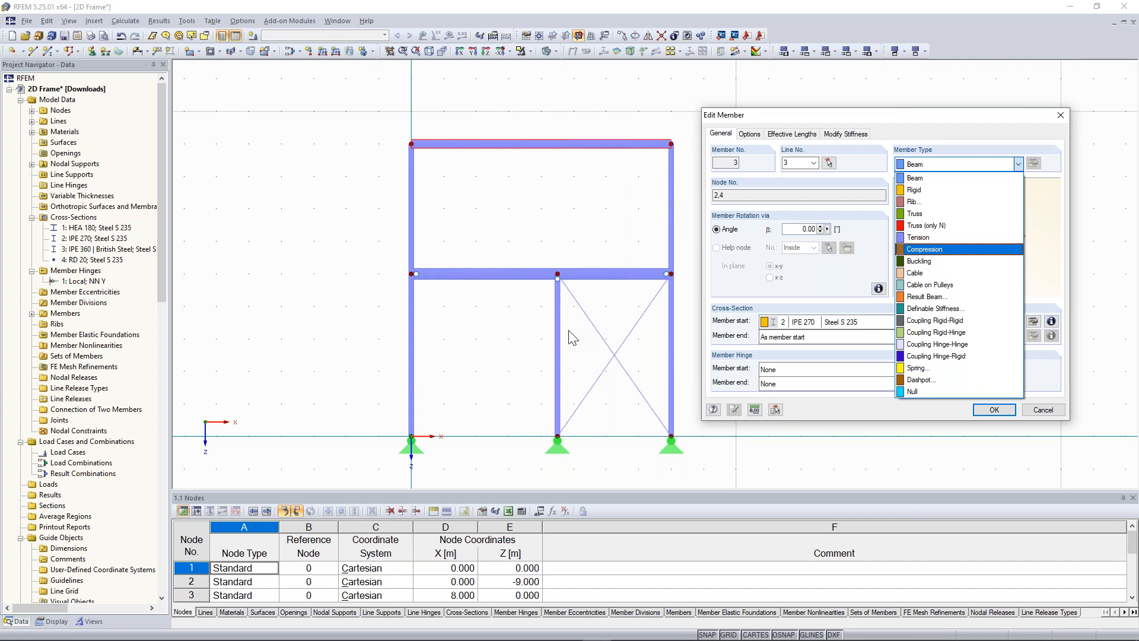
pyautogui.click(1061, 116)
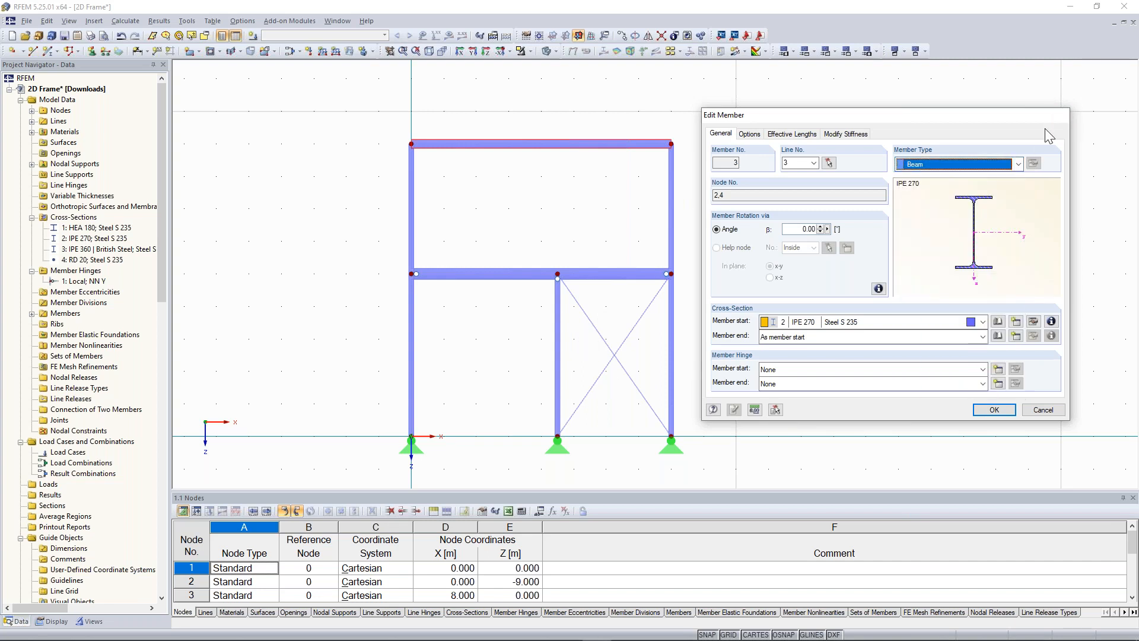
pyautogui.click(1061, 115)
# Step: Review the general properties of the frame's top IPE 270 beam and close them without changes
pyautogui.scroll(3, 593, 335)
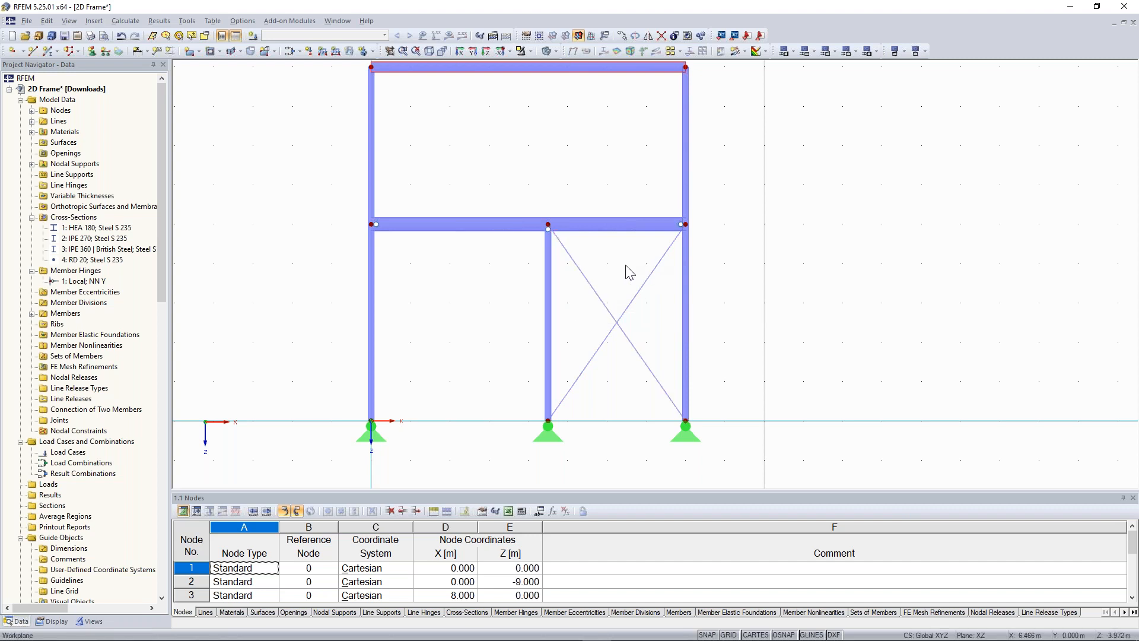
pyautogui.moveTo(630, 273); pyautogui.dragTo(637, 284, button='middle')
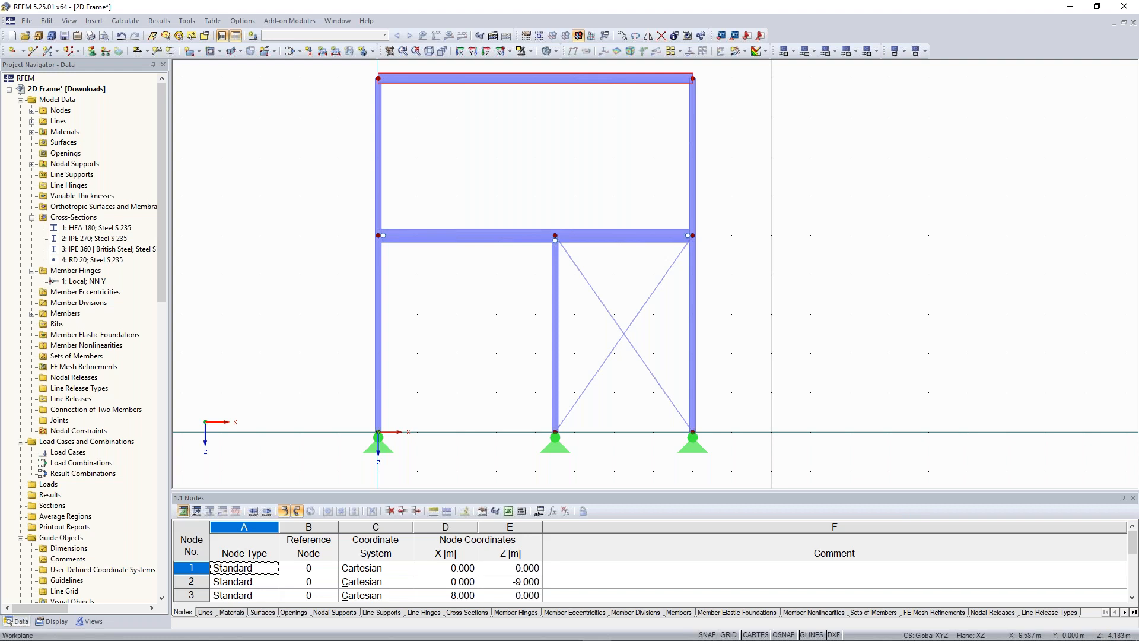
pyautogui.scroll(-1, 570, 175)
pyautogui.moveTo(550, 167); pyautogui.dragTo(556, 183, button='middle')
pyautogui.doubleClick(535, 107)
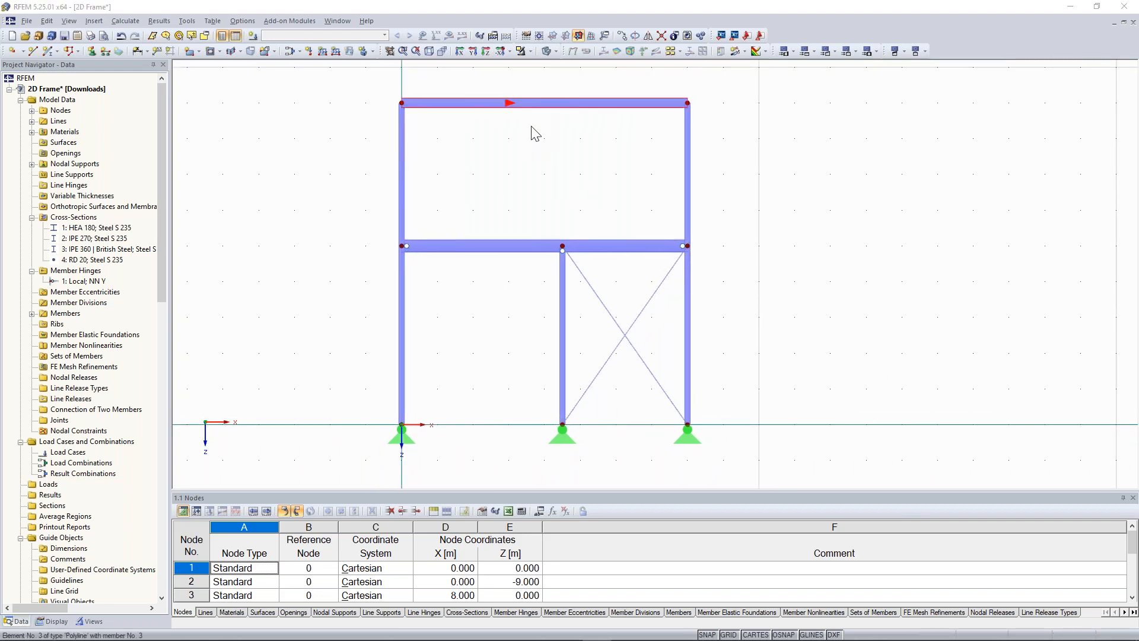
pyautogui.moveTo(485, 167); pyautogui.dragTo(320, 194)
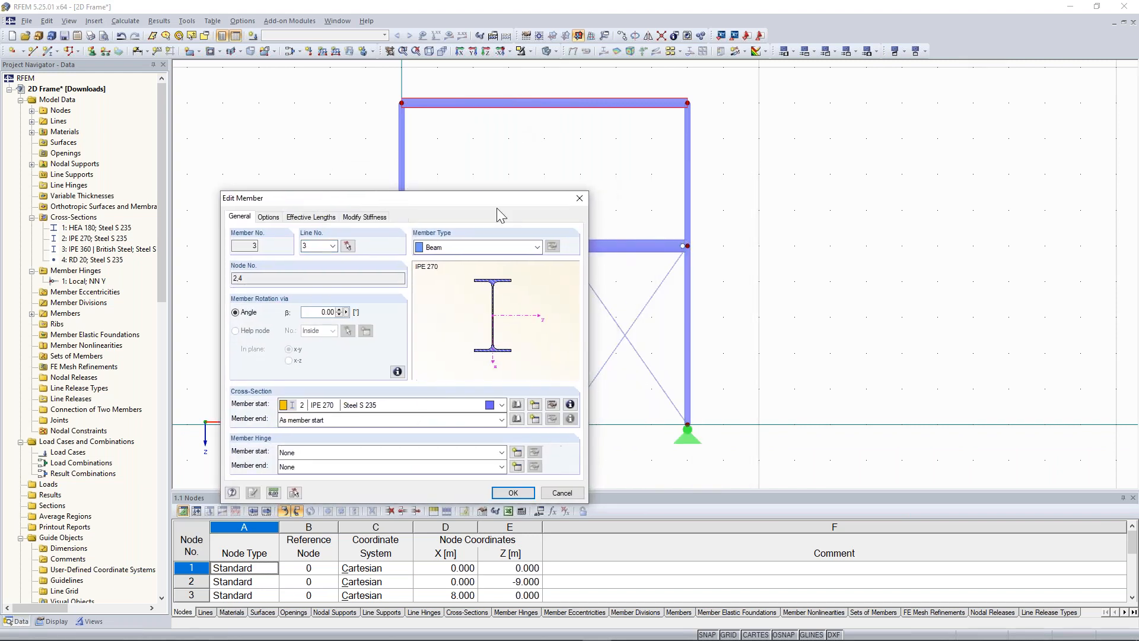
pyautogui.moveTo(474, 197); pyautogui.dragTo(338, 207)
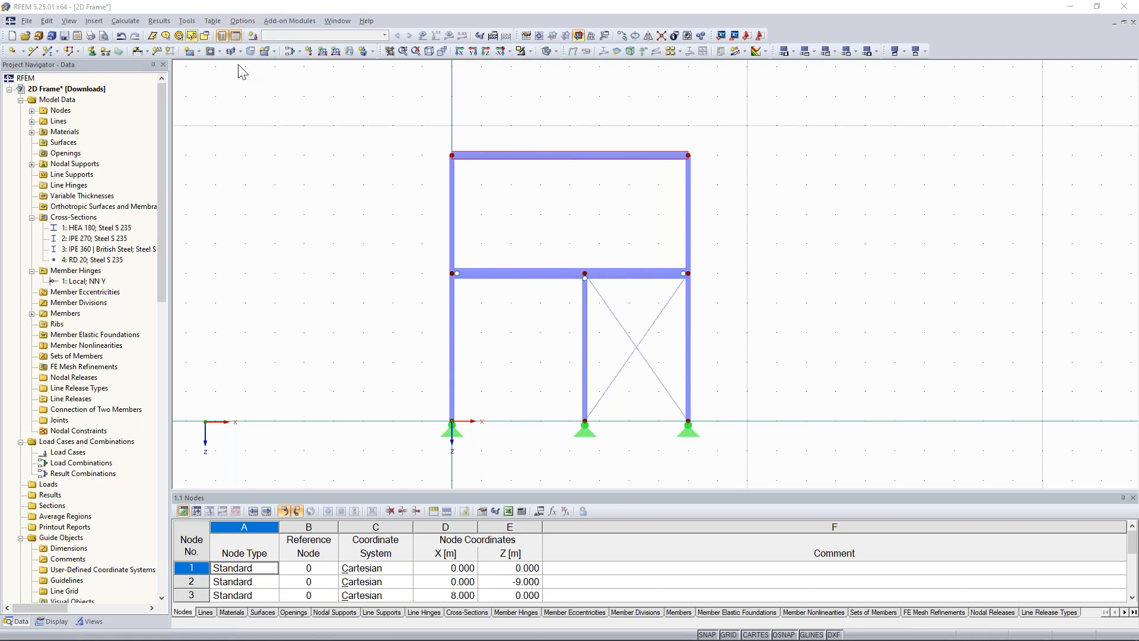
# Step: Create a permanent load case described as "test" with self-weight active
pyautogui.click(252, 36)
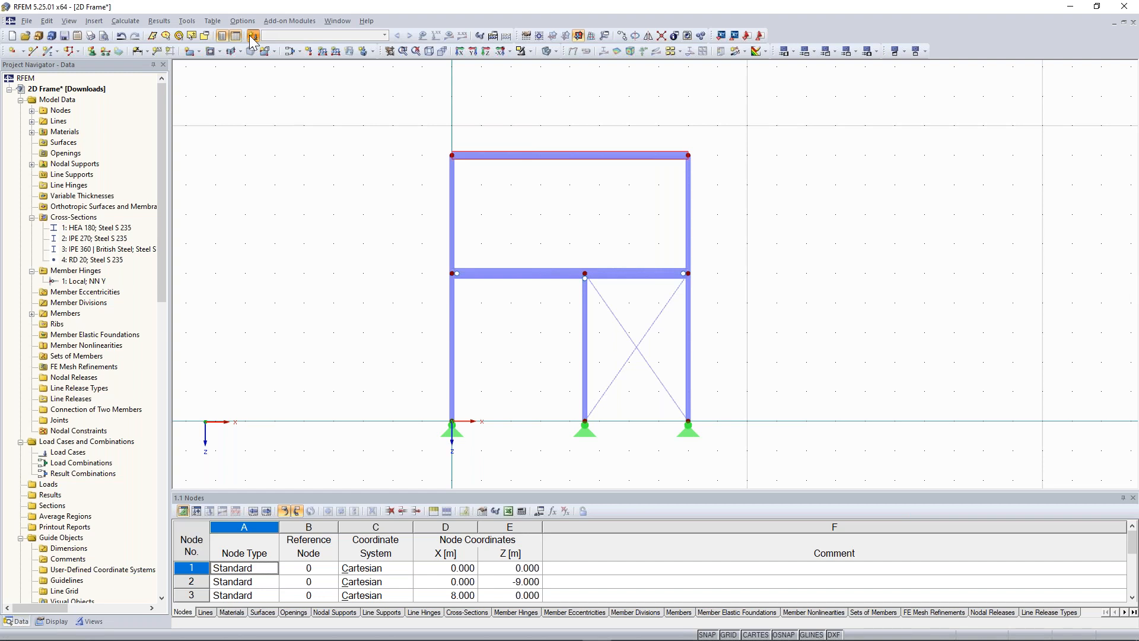
pyautogui.write('test')
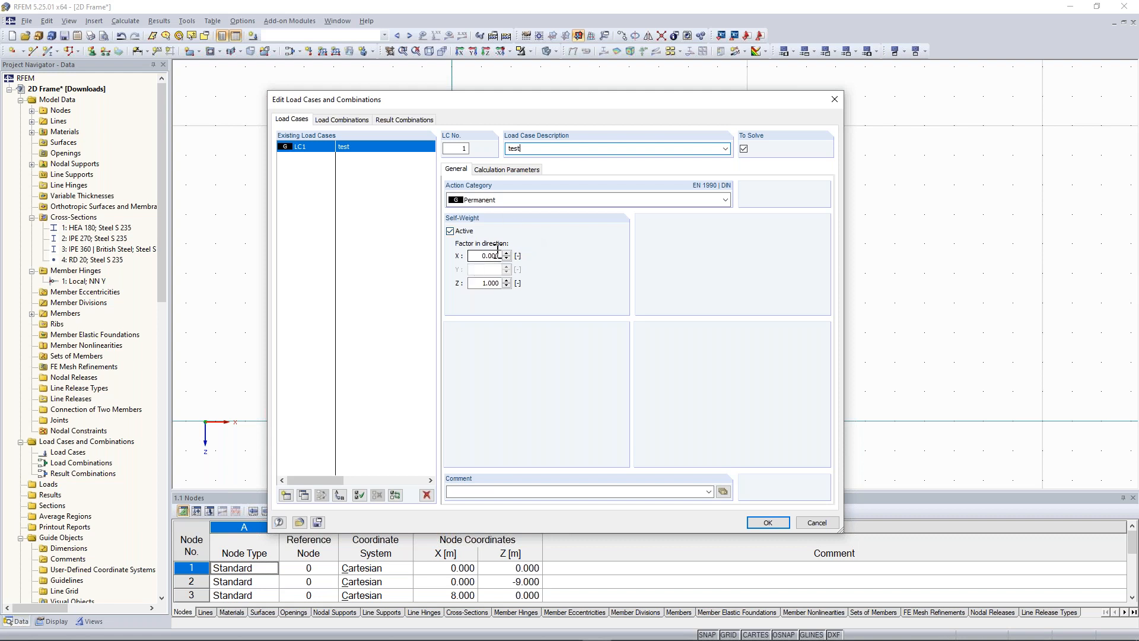
pyautogui.click(768, 523)
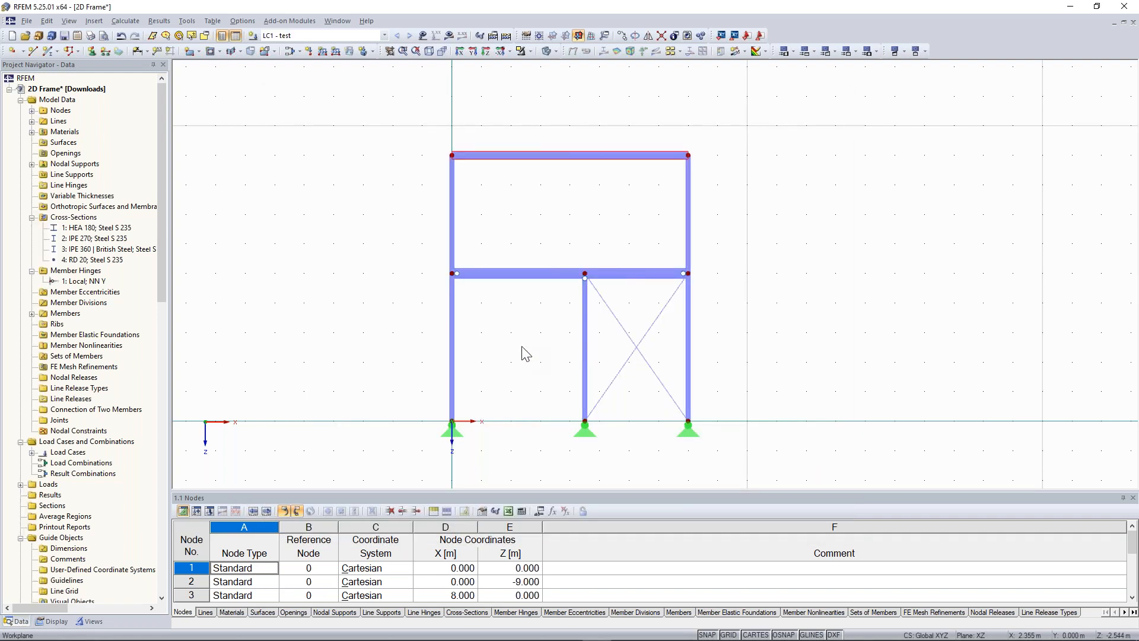
# Step: Start a new uniform force member load and set its magnitude p to 12.767 kN/m
pyautogui.scroll(-2, 564, 234)
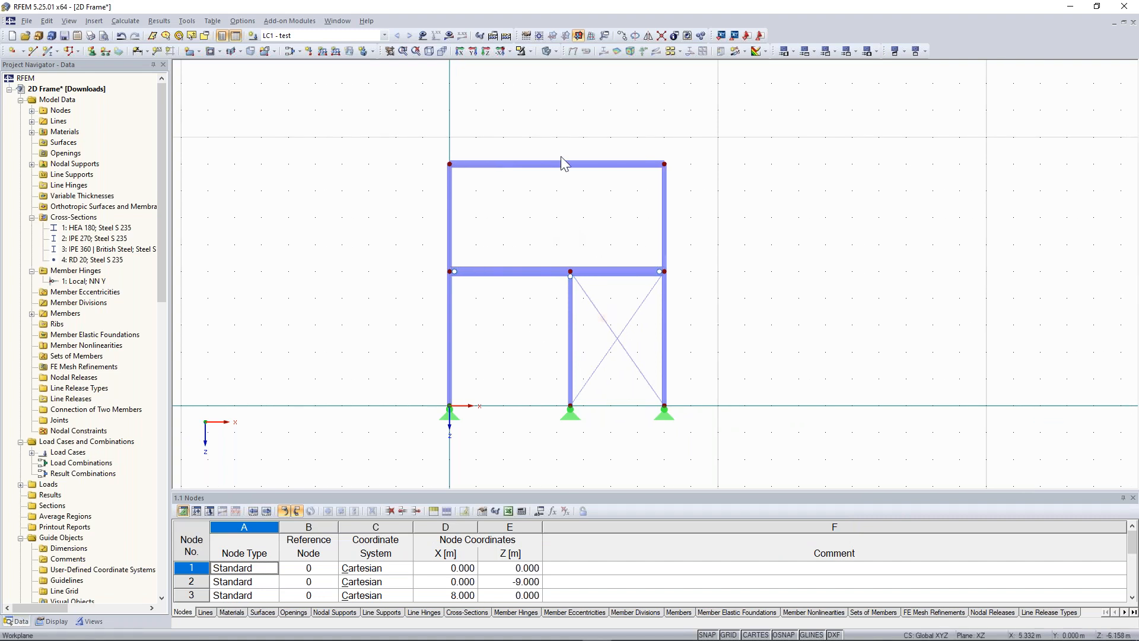
pyautogui.moveTo(530, 147); pyautogui.dragTo(484, 166, button='middle')
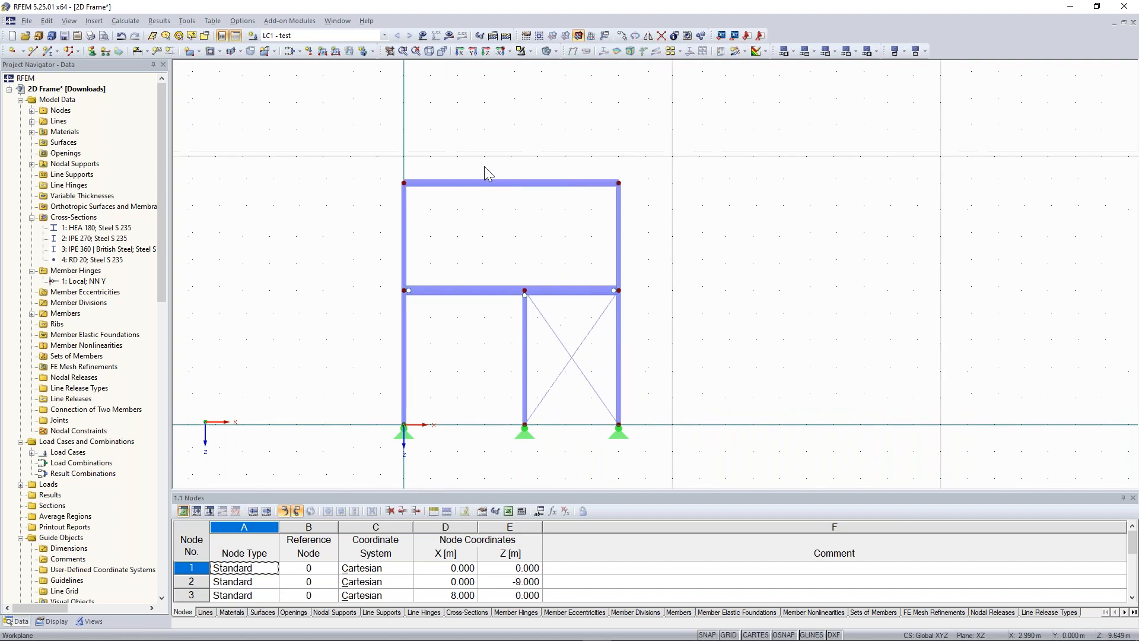
pyautogui.moveTo(485, 210); pyautogui.dragTo(493, 200, button='middle')
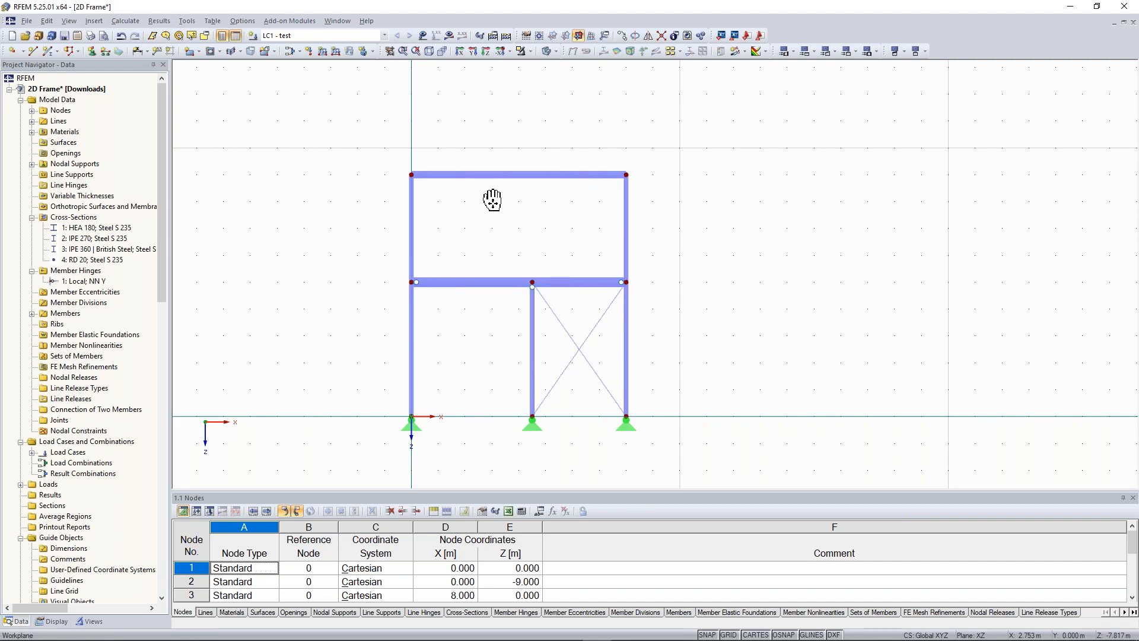
pyautogui.moveTo(492, 201); pyautogui.dragTo(504, 188, button='middle')
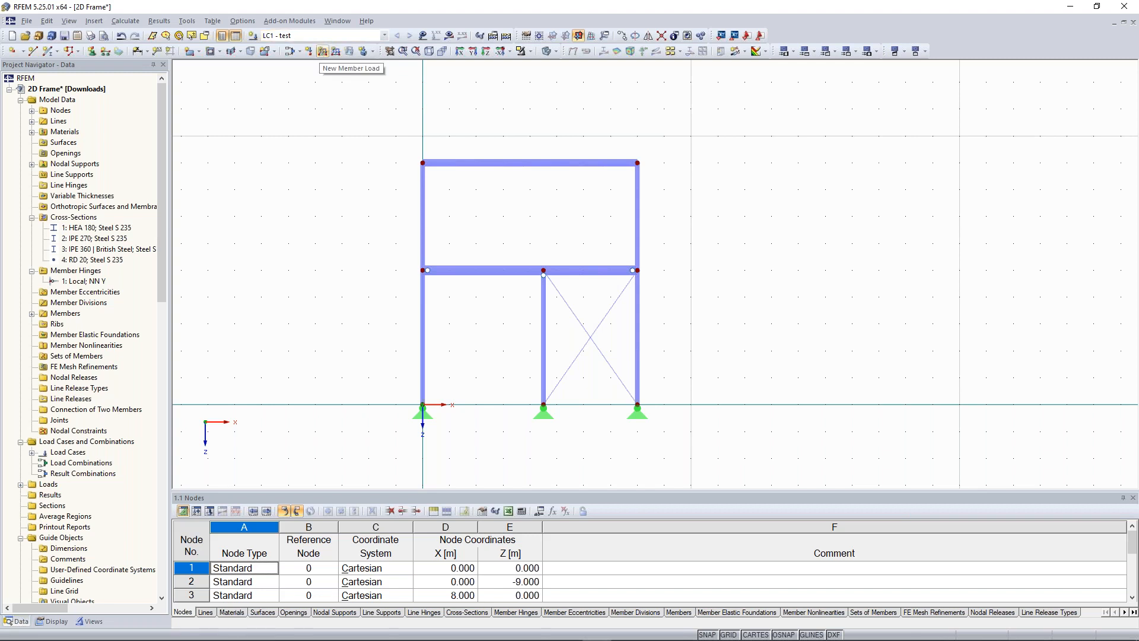
pyautogui.click(322, 51)
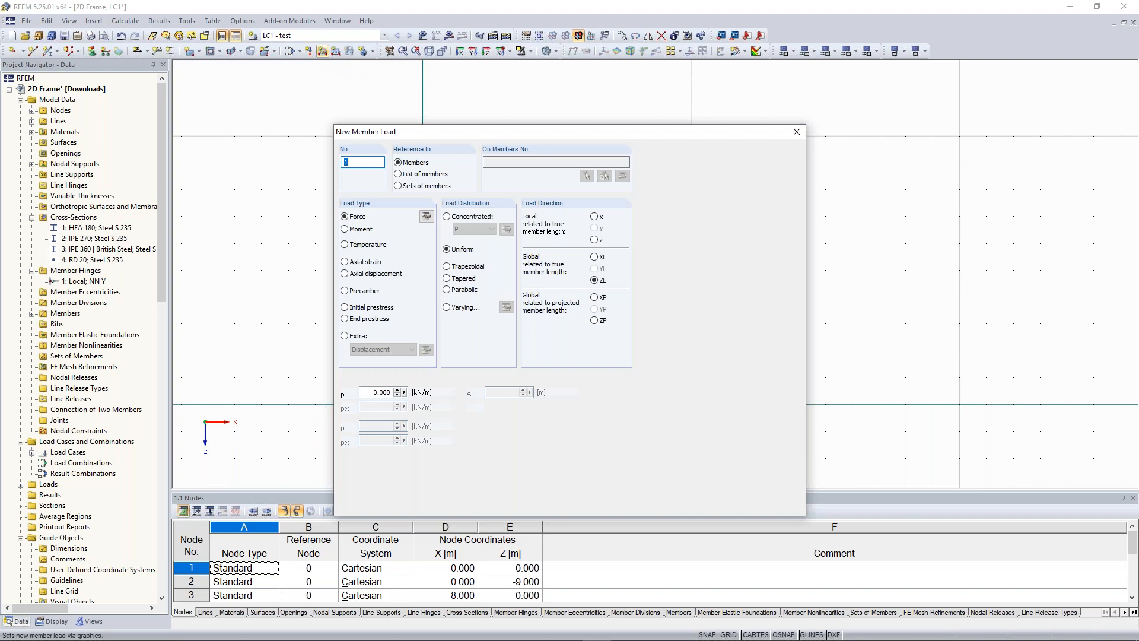
pyautogui.click(406, 133)
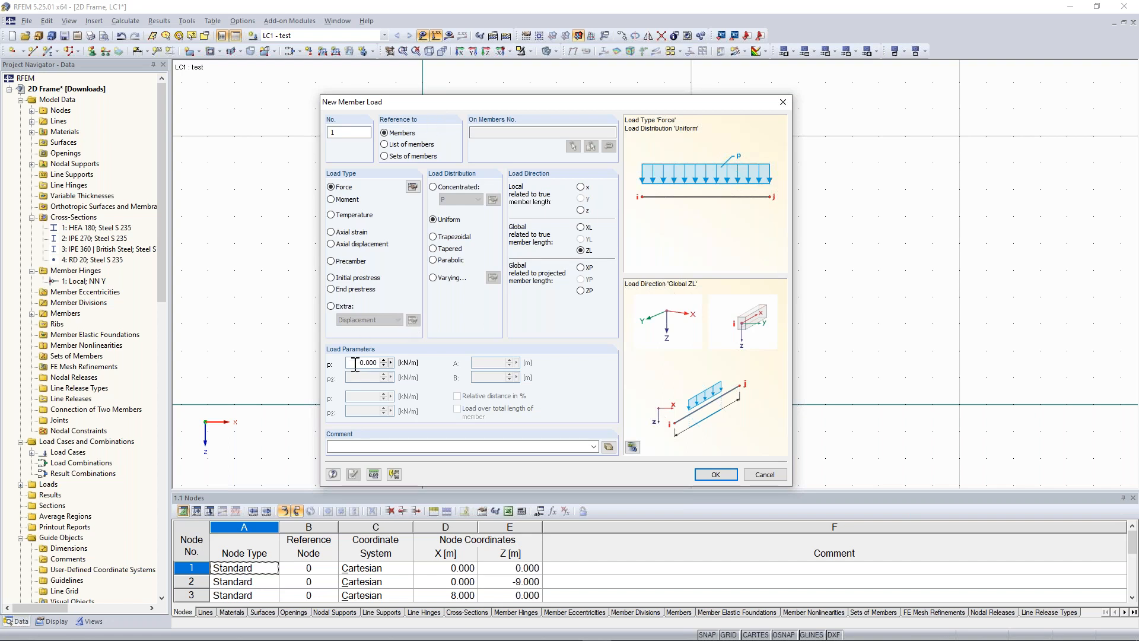
pyautogui.moveTo(355, 363); pyautogui.dragTo(380, 356)
pyautogui.write('12.767')
# Step: Compare the projected and local load directions, choose global ZL, and apply the load to the frame's top beam
pyautogui.click(581, 291)
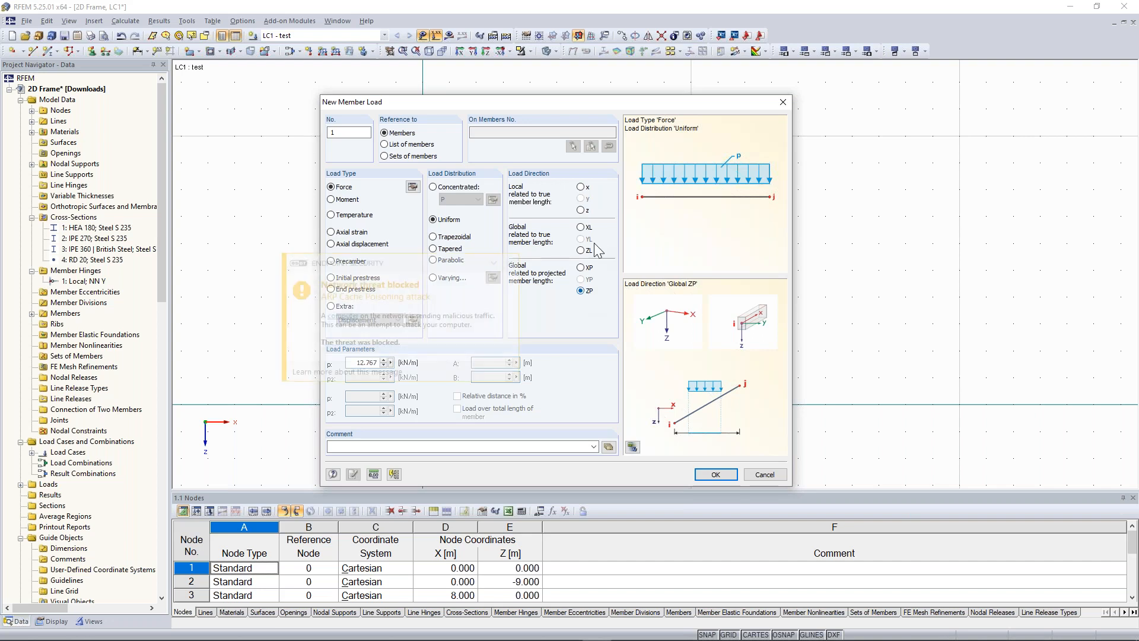
pyautogui.click(510, 262)
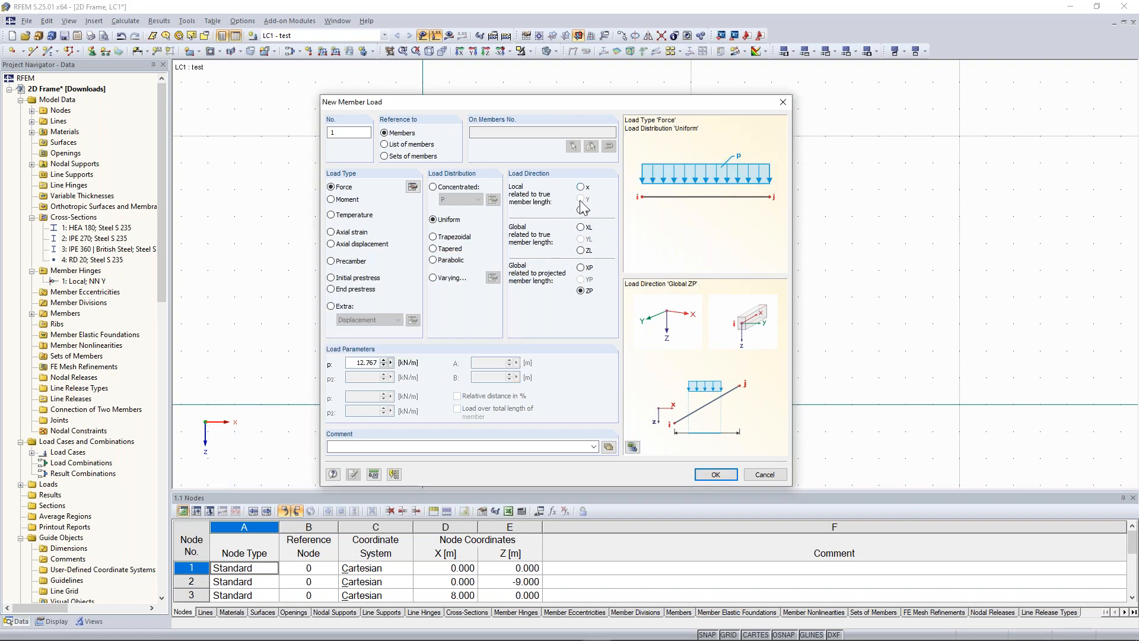
pyautogui.click(582, 211)
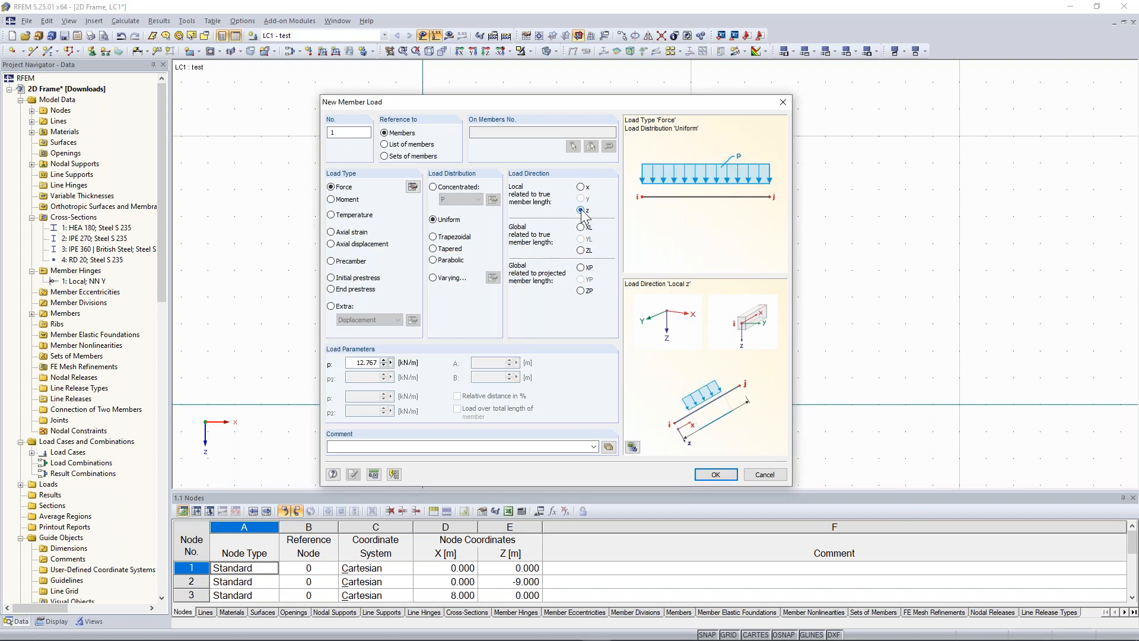
pyautogui.click(581, 250)
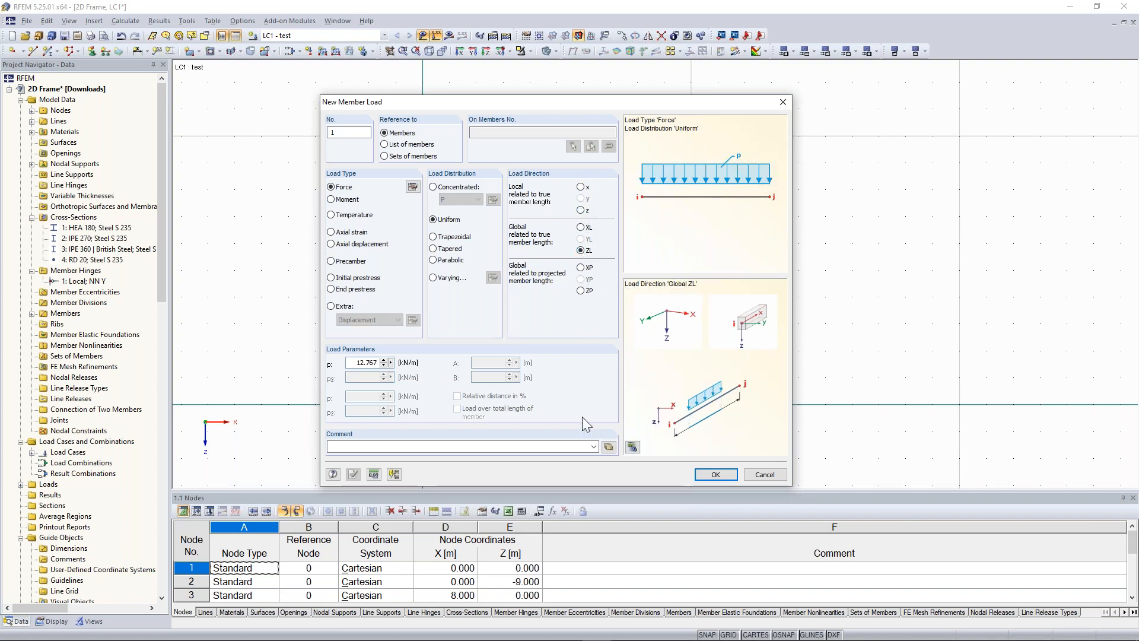
pyautogui.click(732, 473)
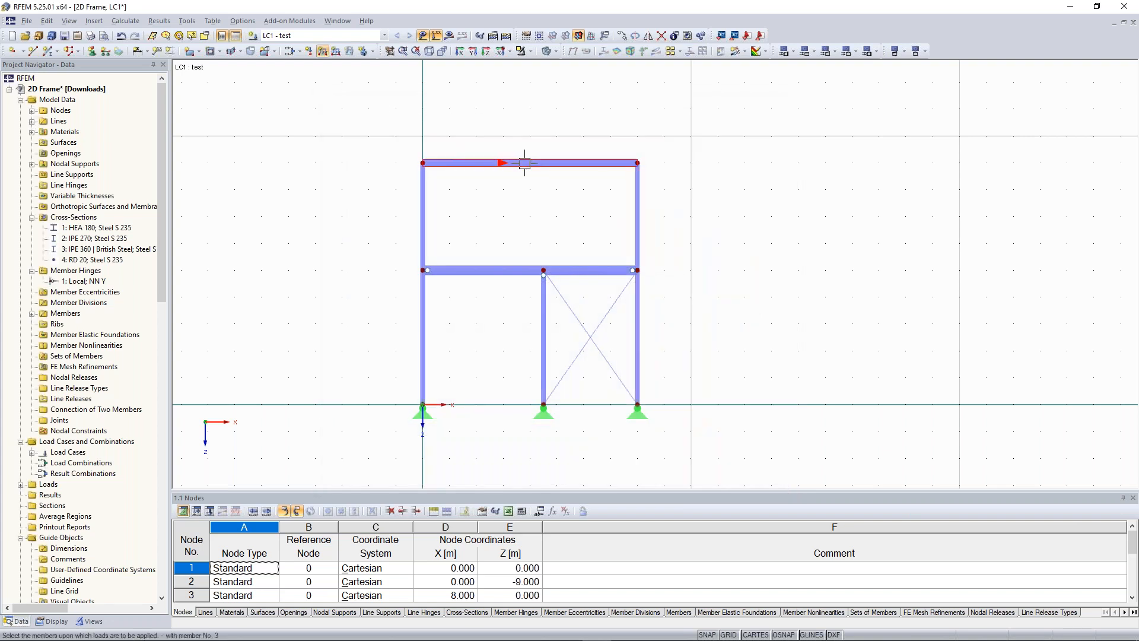
pyautogui.click(529, 164)
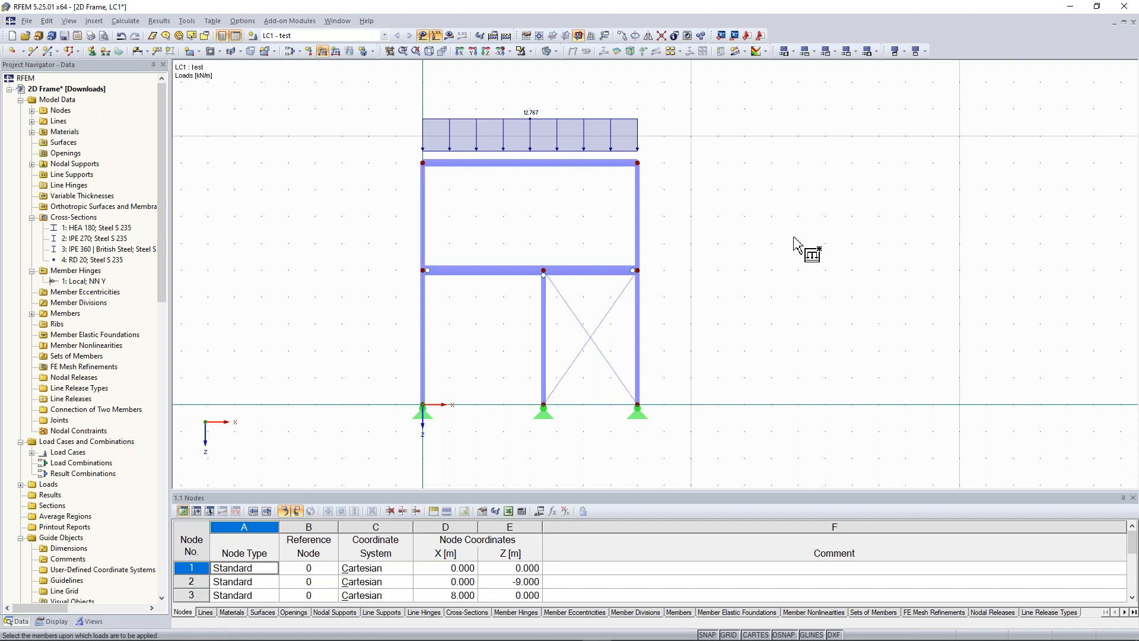
pyautogui.press('Escape')
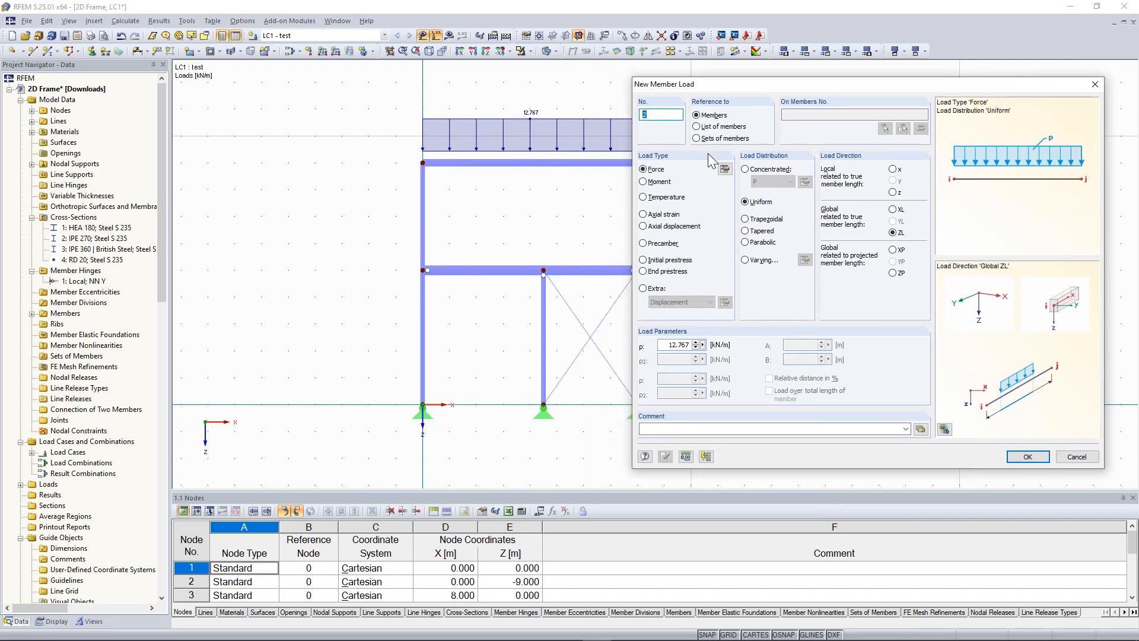
# Step: Apply a uniform 68.371 kN/m member load in global ZL to both members of the middle IPE 360 beam
pyautogui.moveTo(664, 345); pyautogui.dragTo(698, 344)
pyautogui.click(662, 344)
pyautogui.doubleClick(676, 344)
pyautogui.write('67')
pyautogui.write('.371')
pyautogui.moveTo(859, 85); pyautogui.dragTo(817, 73)
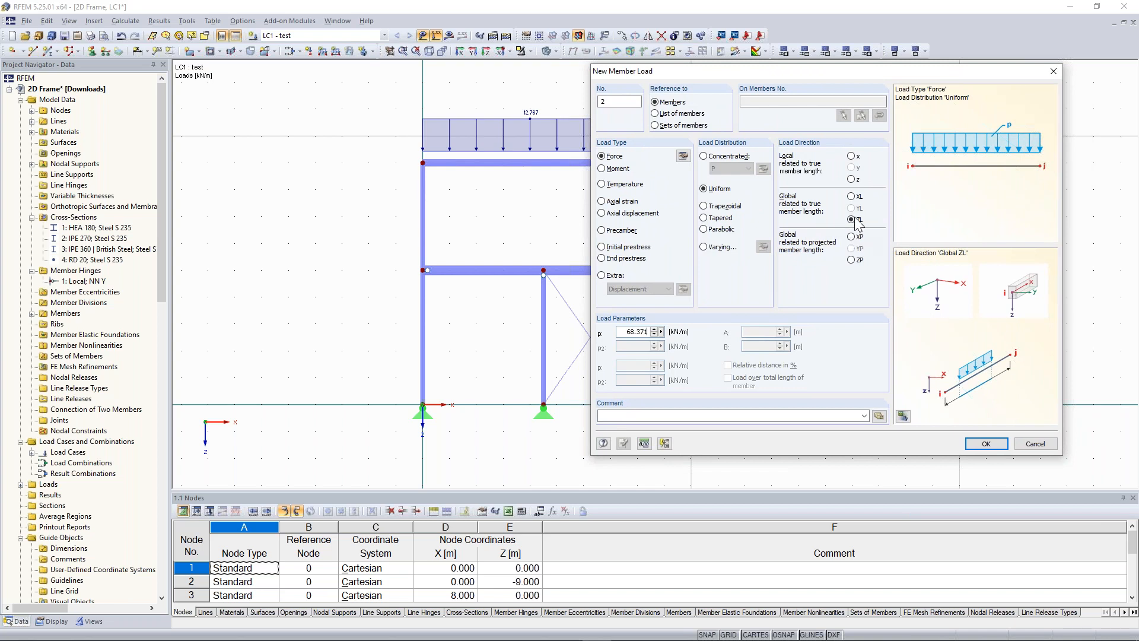
pyautogui.click(985, 443)
pyautogui.click(492, 270)
pyautogui.click(588, 270)
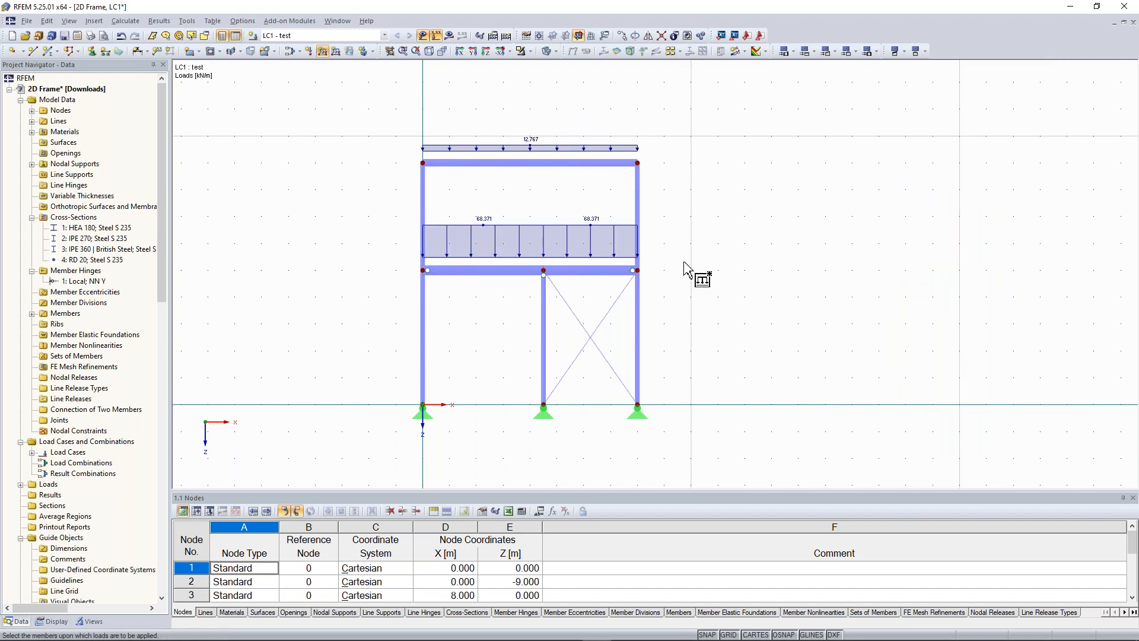
pyautogui.press('Escape')
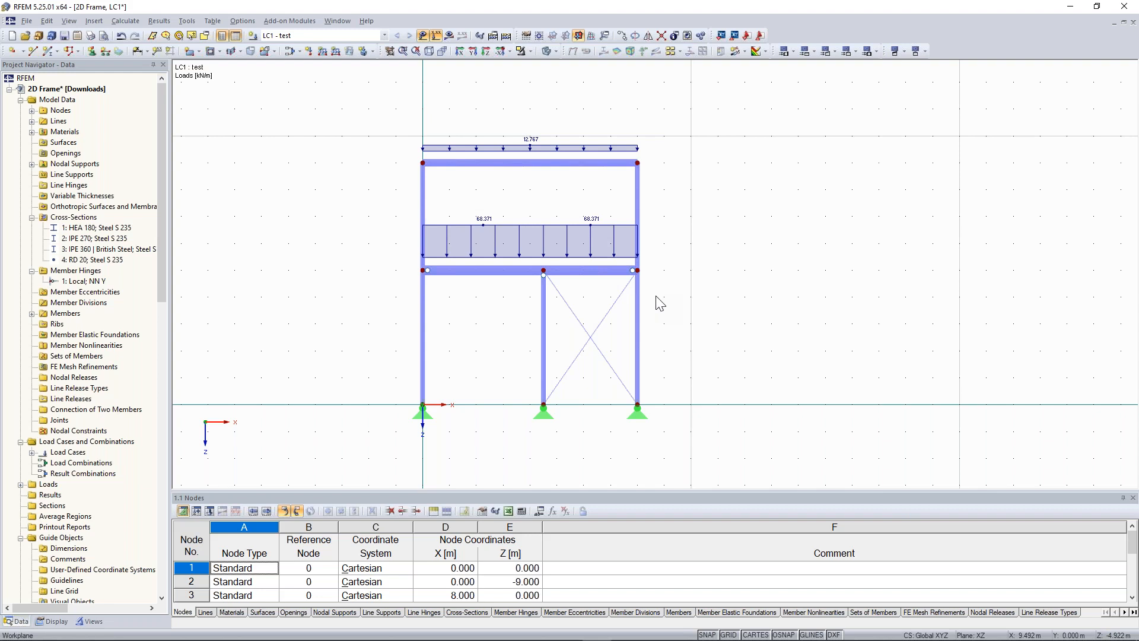
# Step: Create a continuous set of members from the two left column members 1 and 4, described as "Left Column"
pyautogui.moveTo(363, 272); pyautogui.dragTo(386, 262, button='middle')
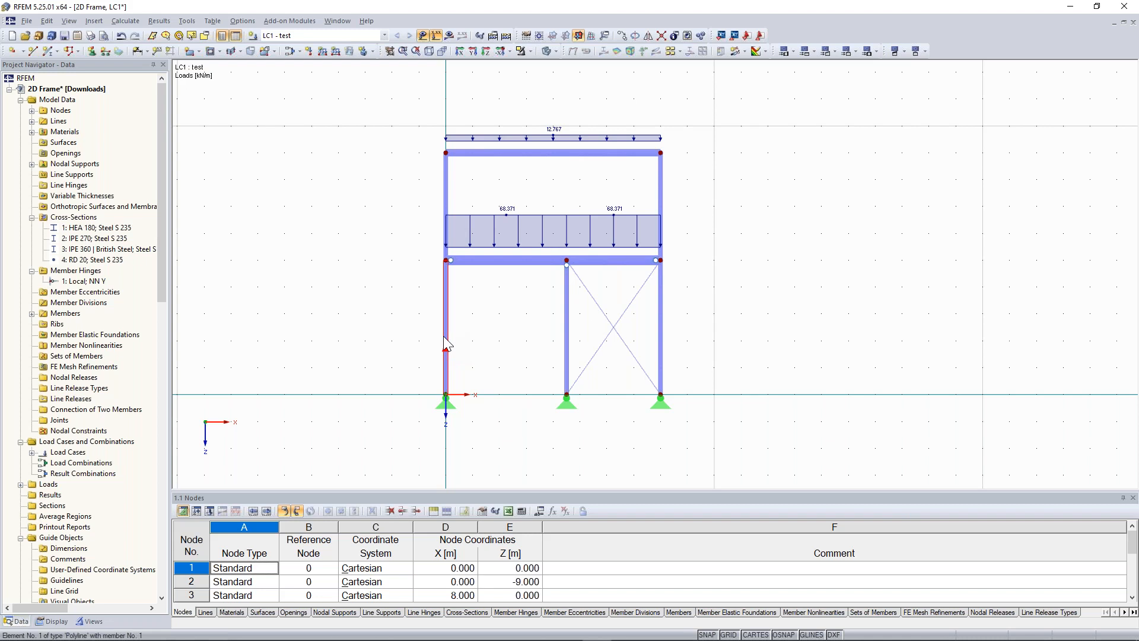
pyautogui.rightClick(449, 187)
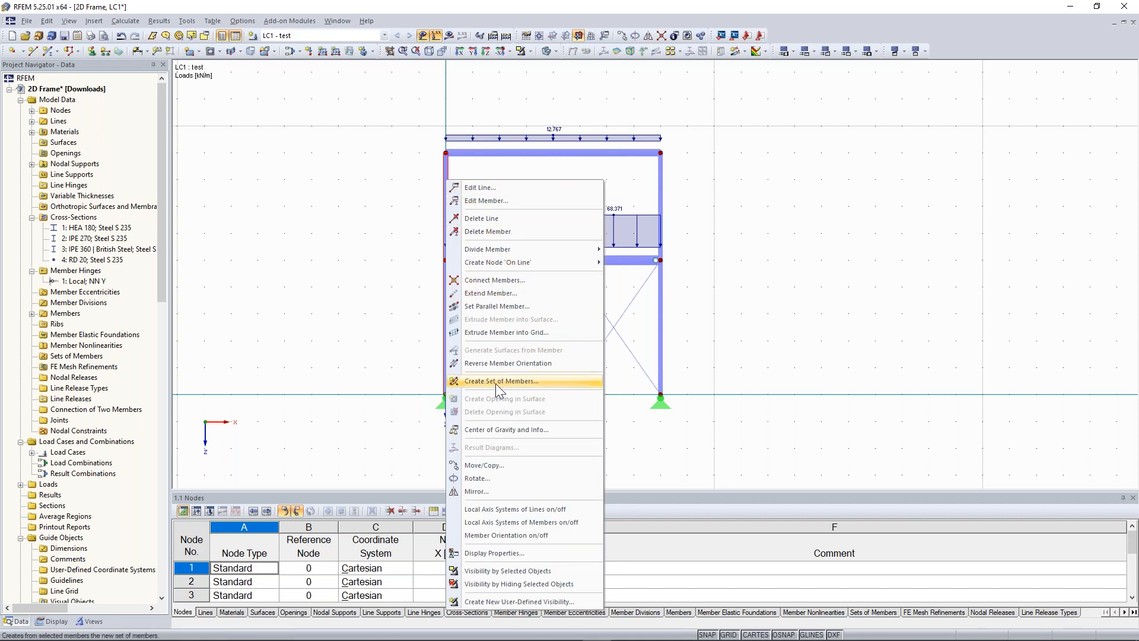
pyautogui.click(511, 383)
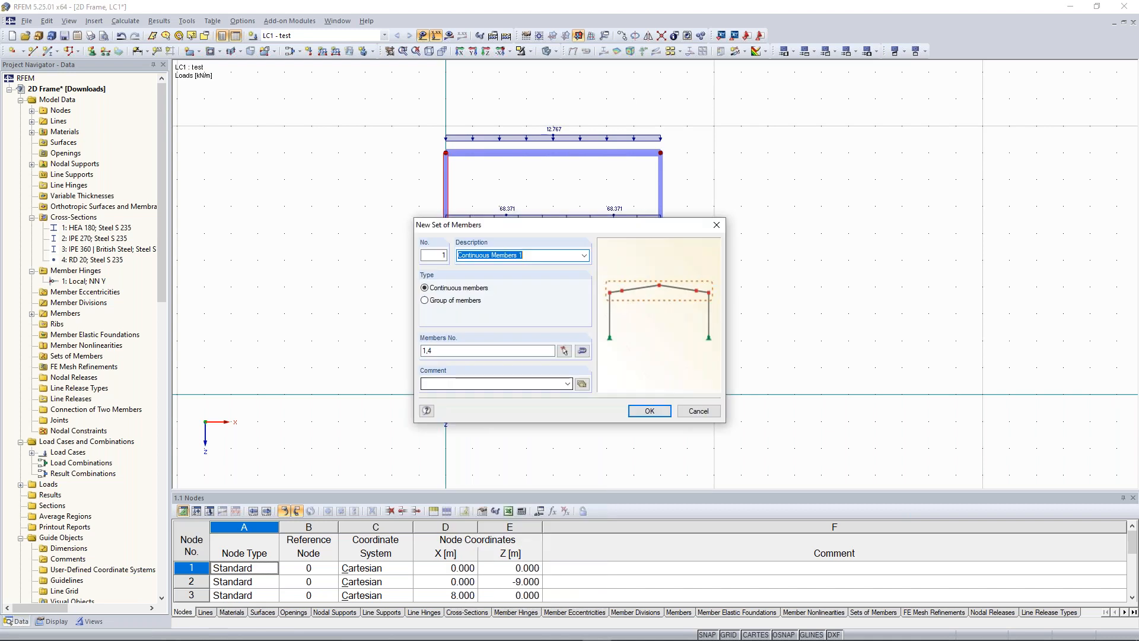
pyautogui.click(534, 257)
pyautogui.hotkey('ctrl', 'a')
pyautogui.write('Lef')
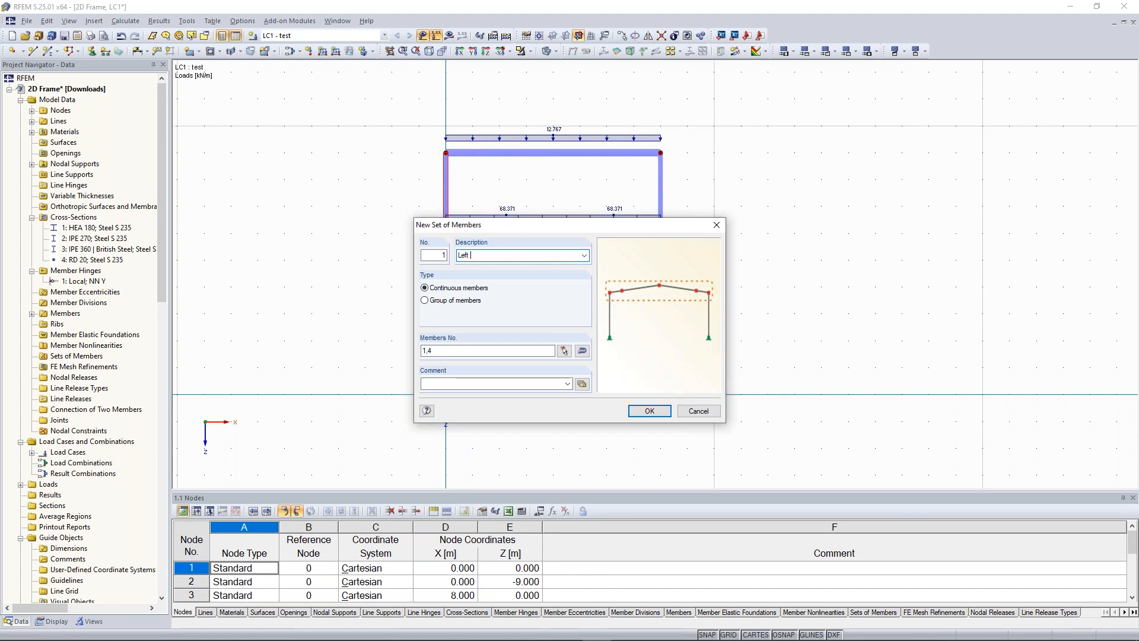
pyautogui.write('t Column')
pyautogui.click(649, 411)
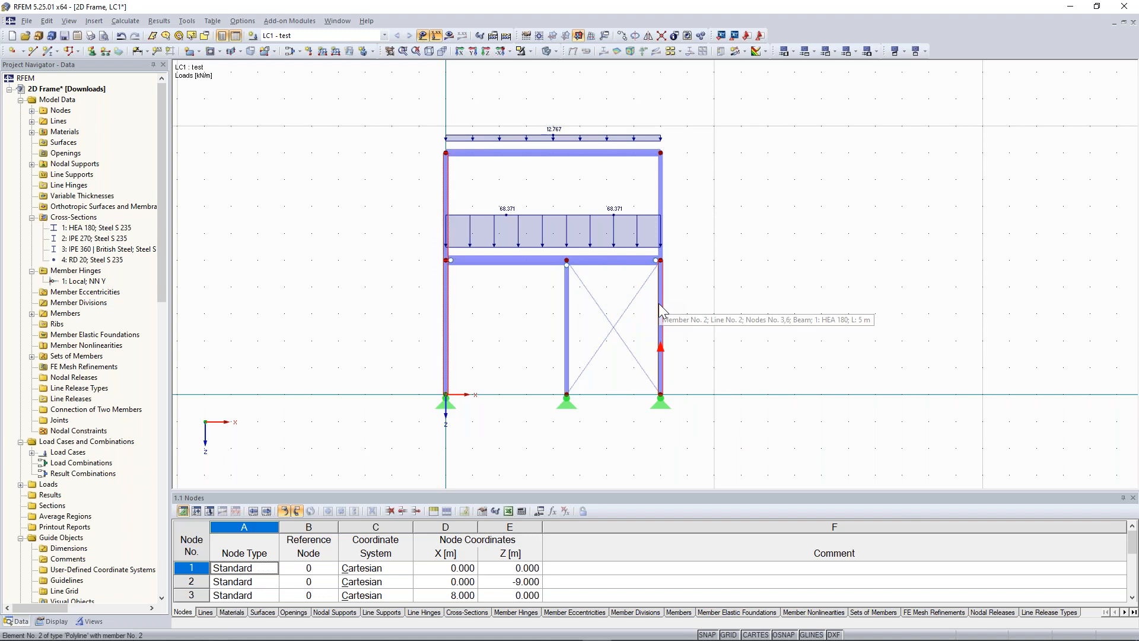
# Step: Create a continuous set of members from the two right column members 2 and 6, described as "Right Col"
pyautogui.rightClick(667, 191)
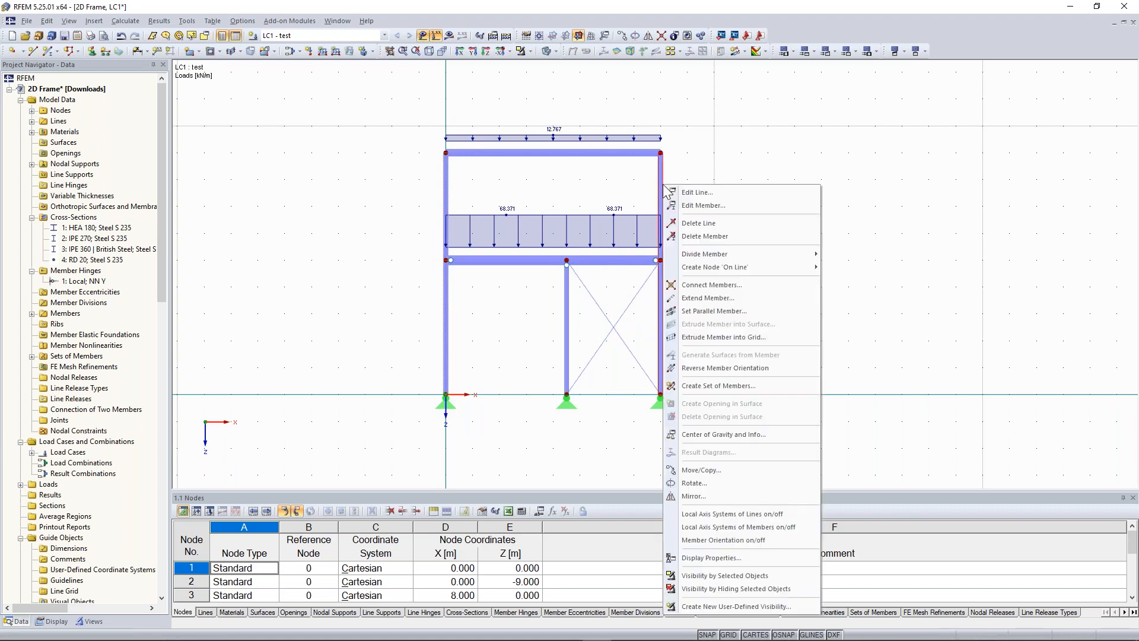
pyautogui.click(765, 386)
pyautogui.write('R')
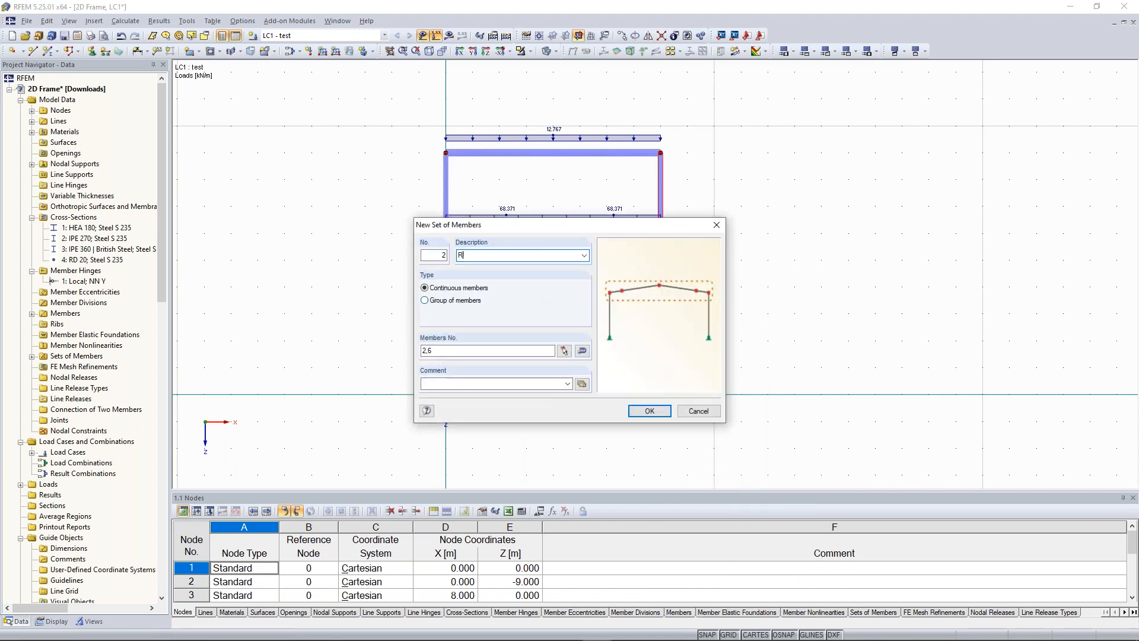
pyautogui.write('ight Col')
pyautogui.press('Return')
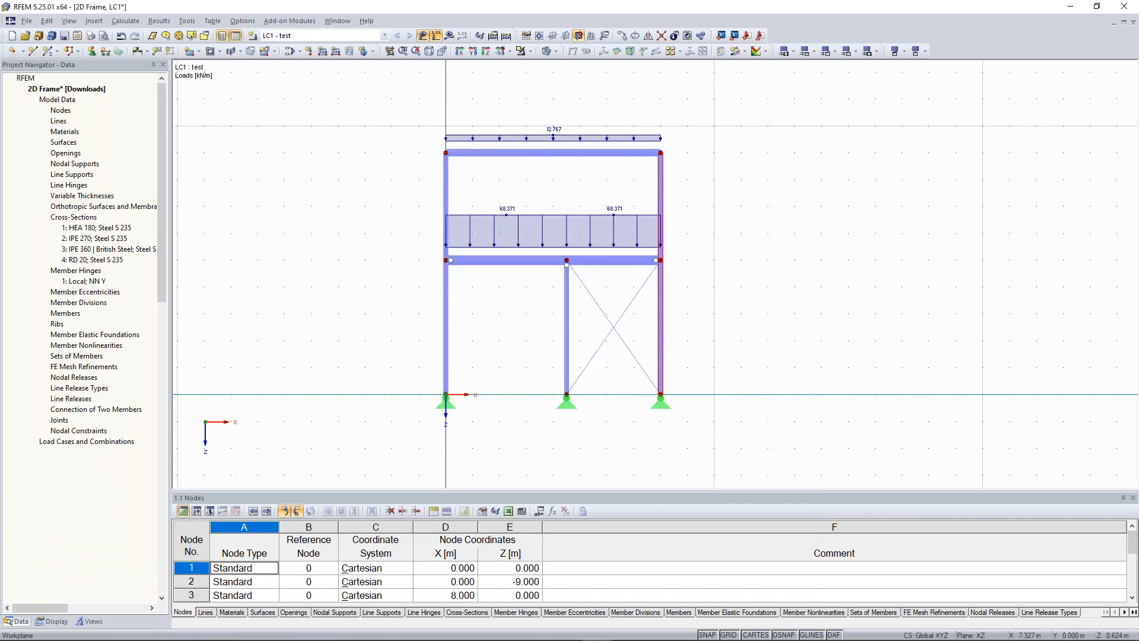
# Step: Display the frame model in wireframe mode
pyautogui.scroll(5, 454, 323)
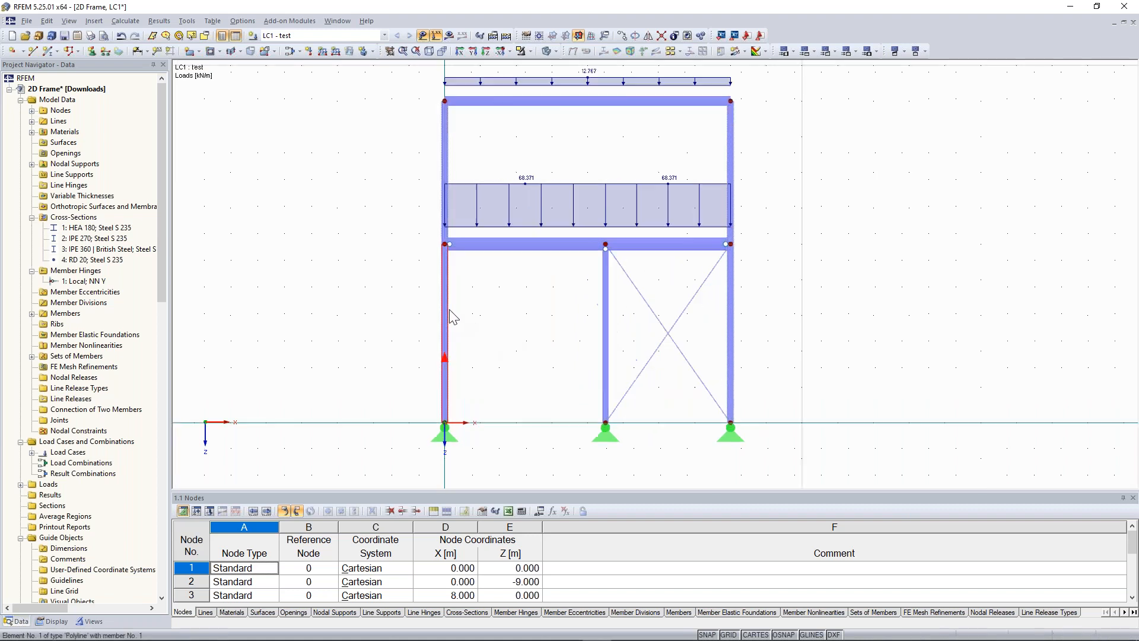
pyautogui.scroll(-5, 457, 335)
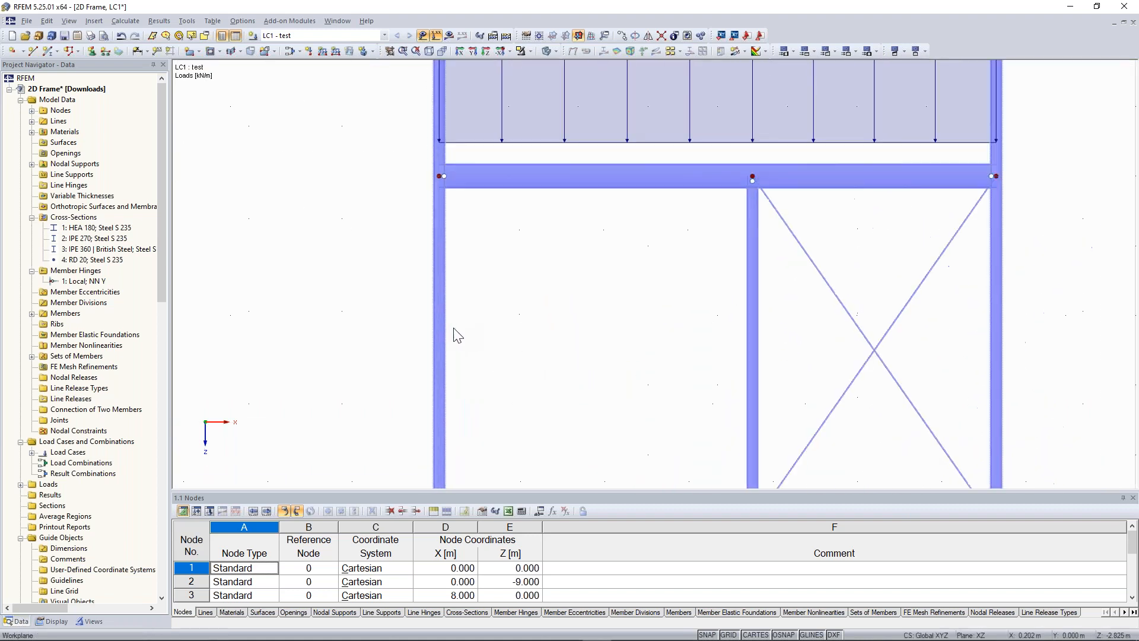
pyautogui.click(547, 51)
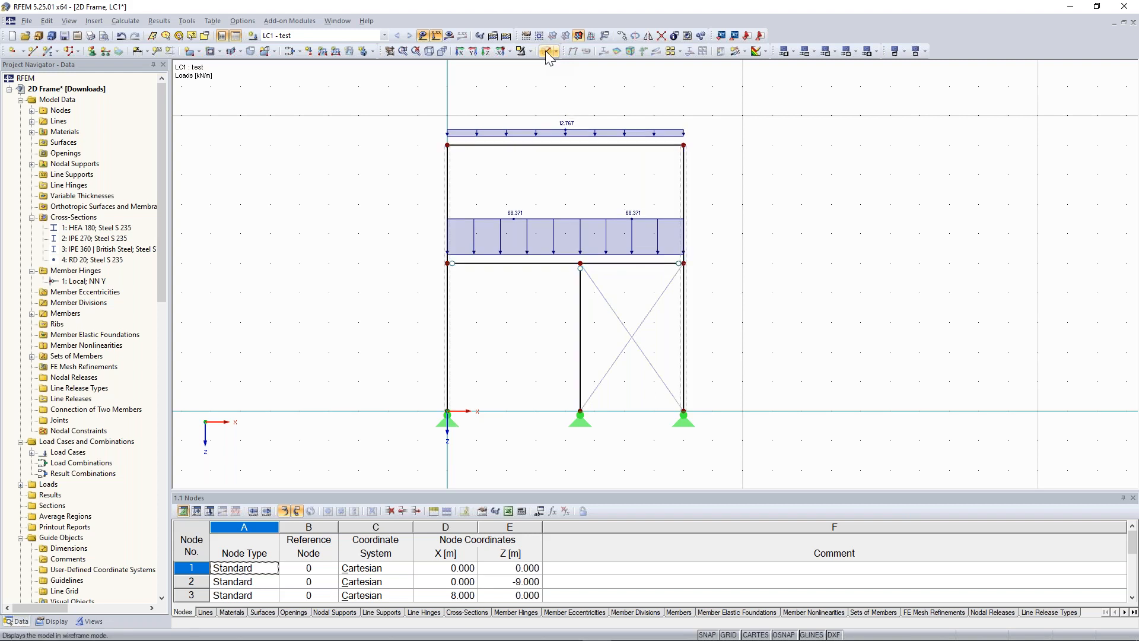
# Step: Examine the left column's member set line up close in the frame model
pyautogui.scroll(2, 469, 301)
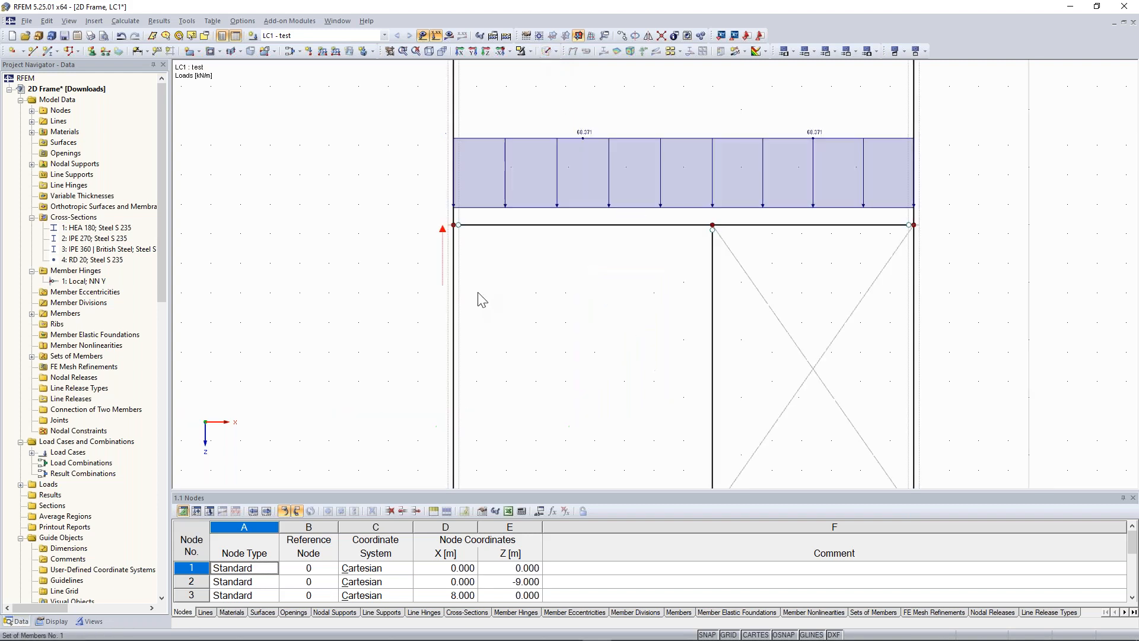
pyautogui.scroll(1, 478, 298)
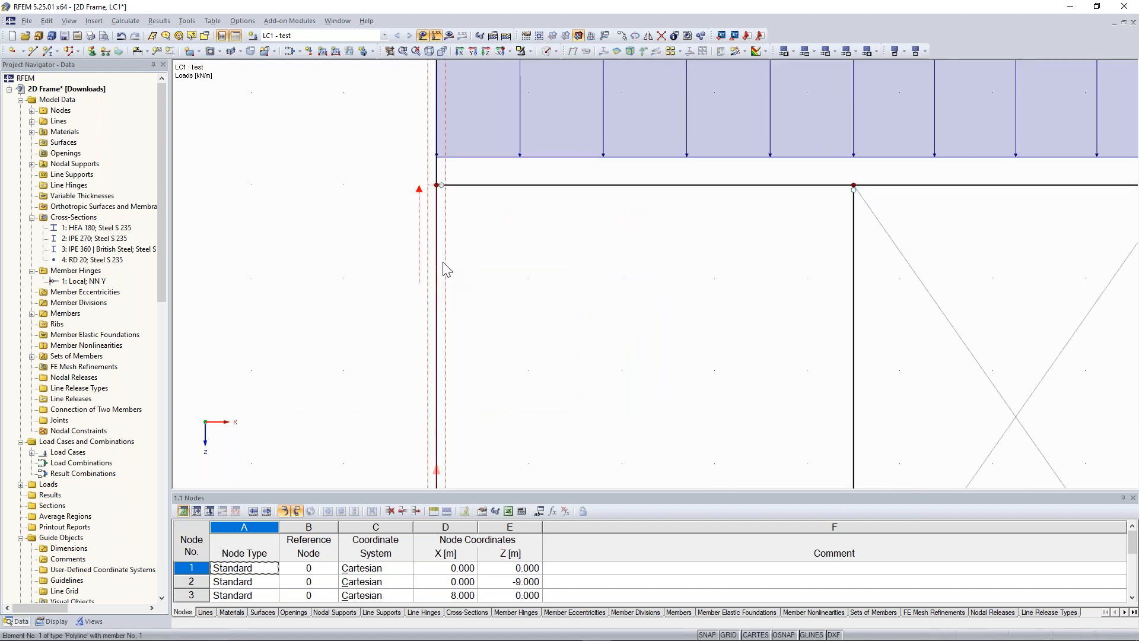
pyautogui.scroll(-1, 491, 284)
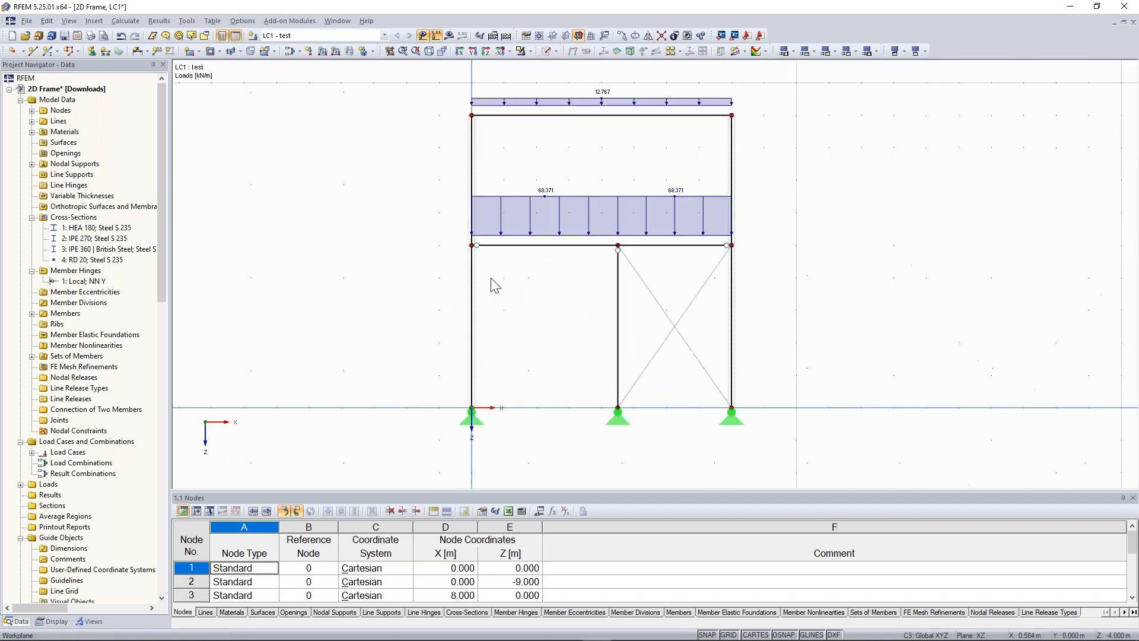
pyautogui.scroll(1, 491, 285)
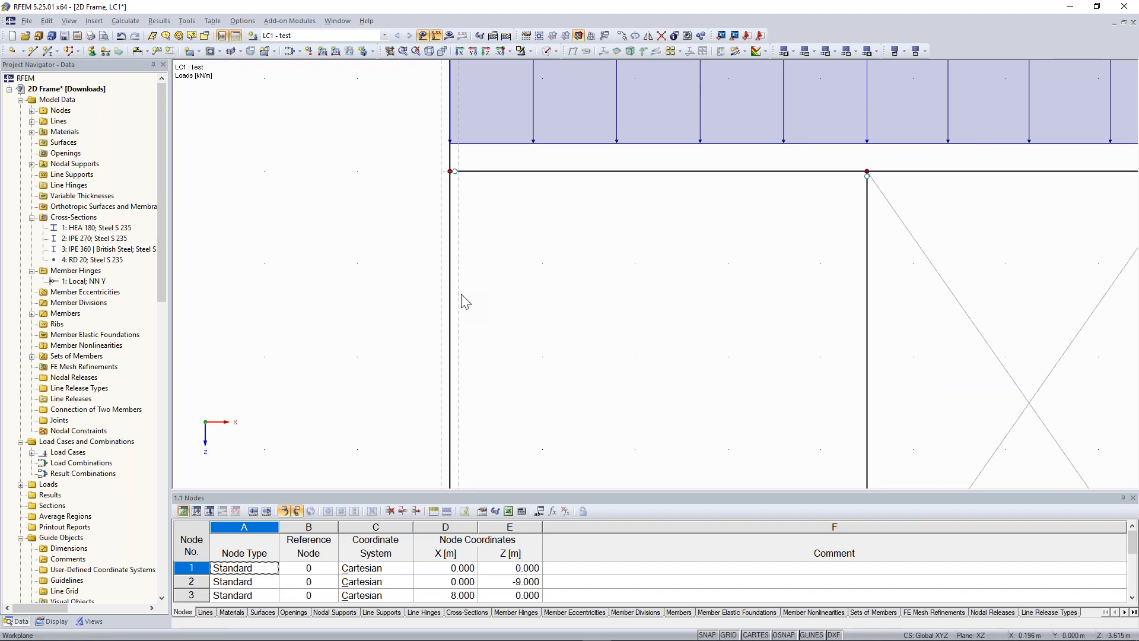
pyautogui.scroll(-1, 465, 302)
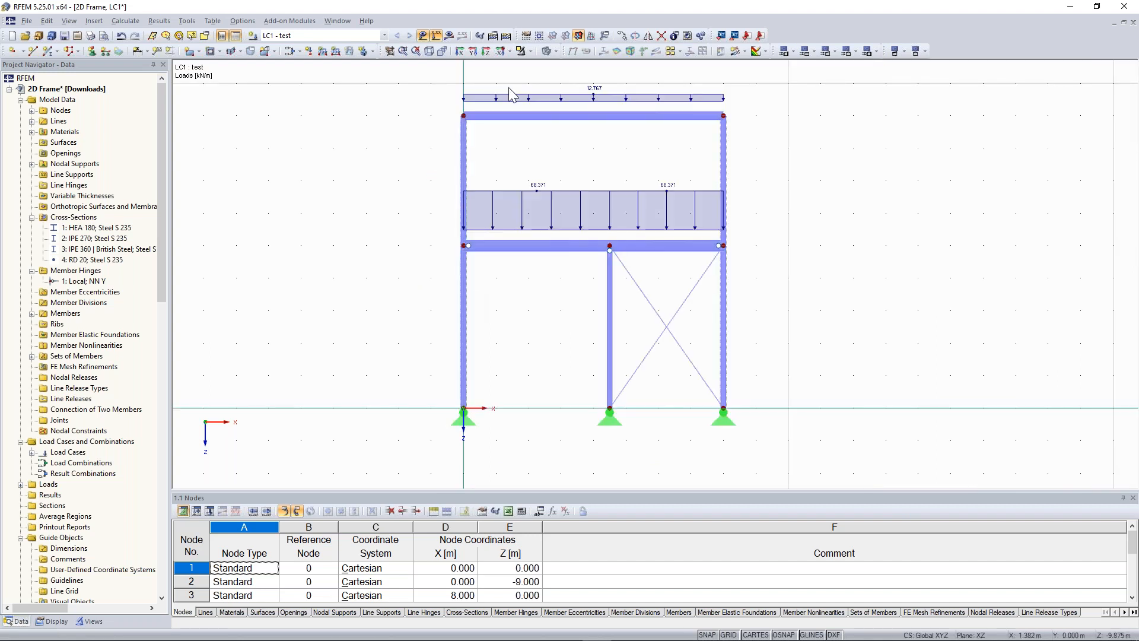
pyautogui.moveTo(402, 157); pyautogui.dragTo(397, 162, button='middle')
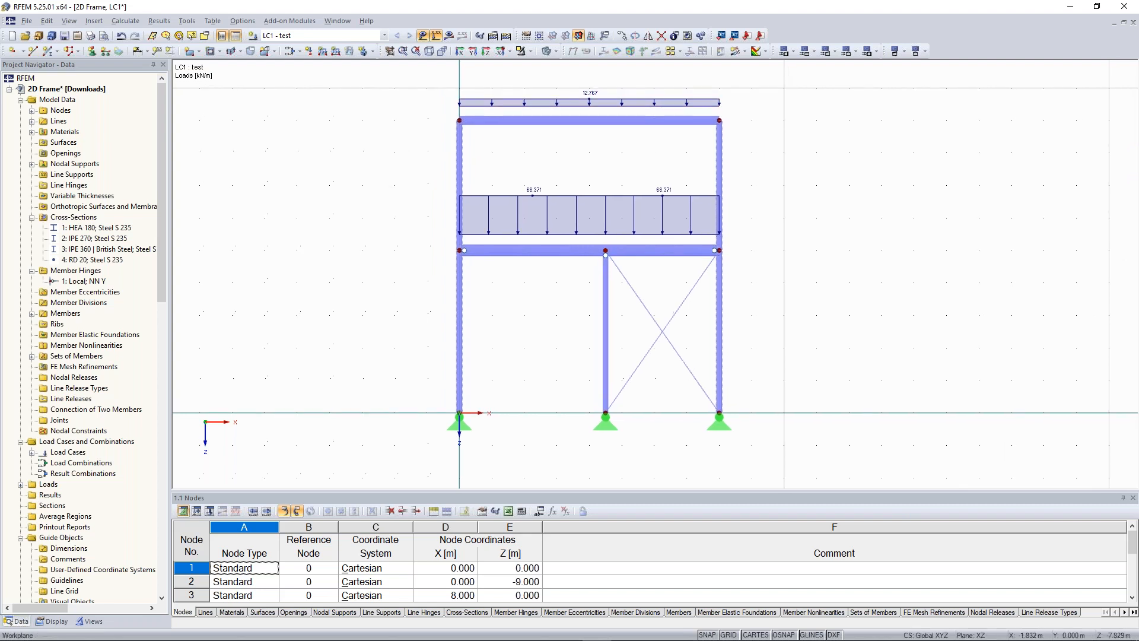
# Step: Apply a uniform 4.32 kN/m load on sets of members in global XL to both the left and right column sets
pyautogui.click(324, 53)
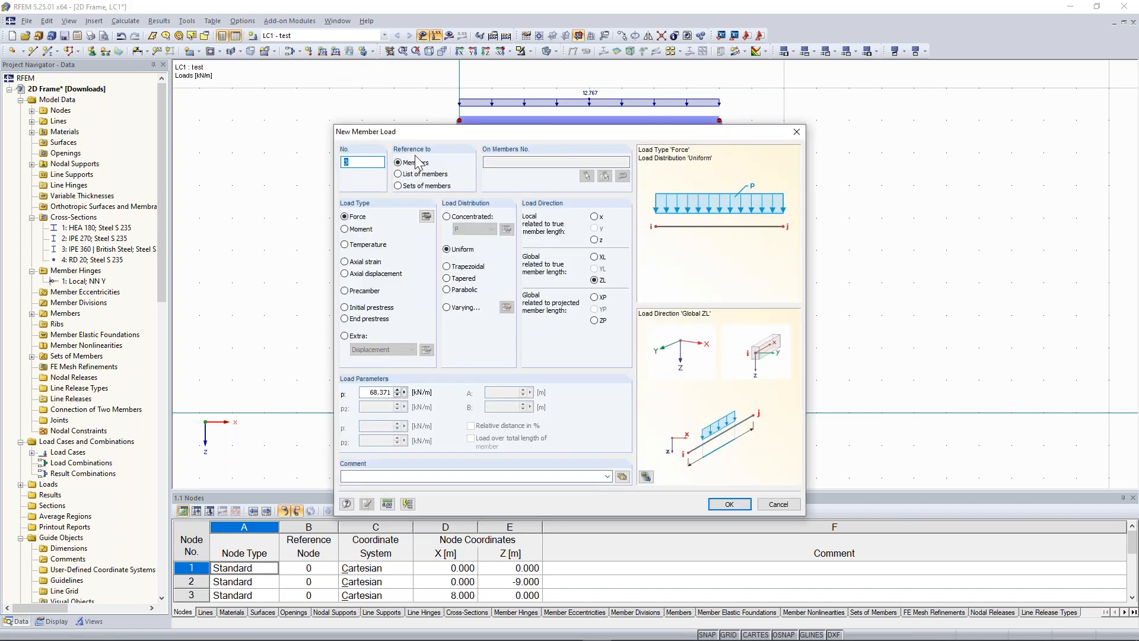
pyautogui.click(403, 186)
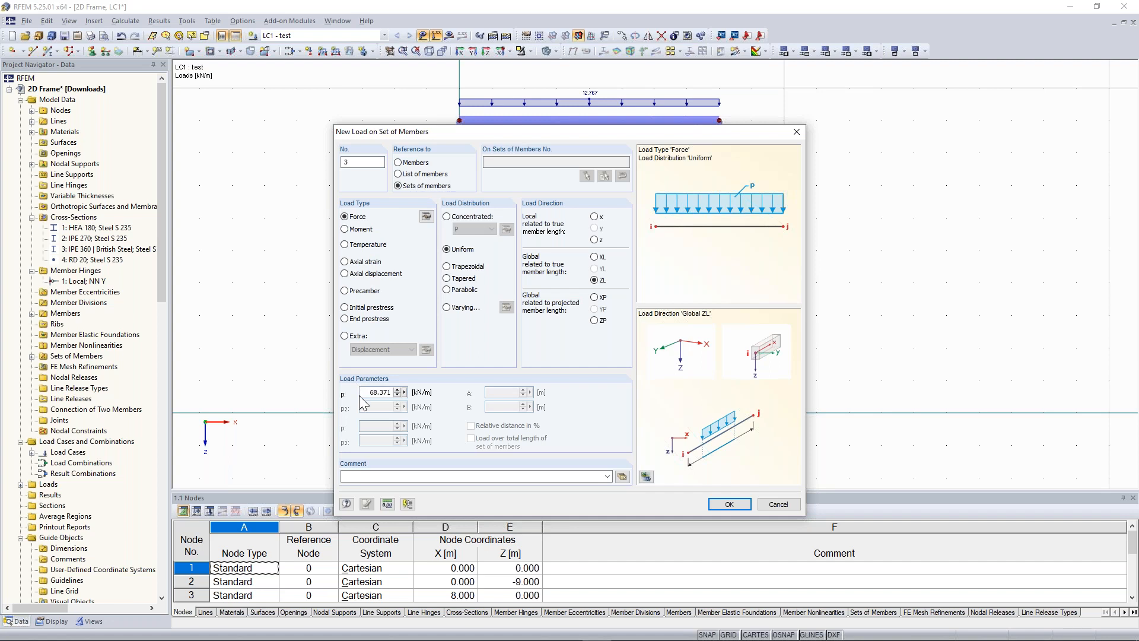
pyautogui.doubleClick(379, 392)
pyautogui.write('4.32')
pyautogui.moveTo(379, 393); pyautogui.dragTo(403, 392)
pyautogui.click(379, 392)
pyautogui.click(595, 257)
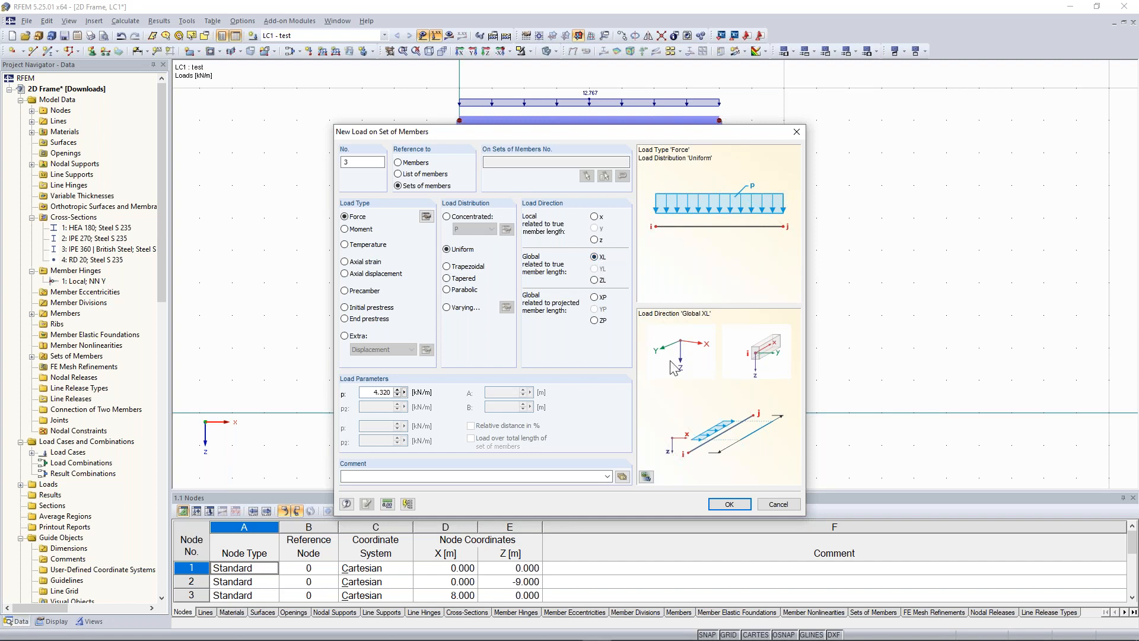
pyautogui.click(728, 508)
pyautogui.click(461, 286)
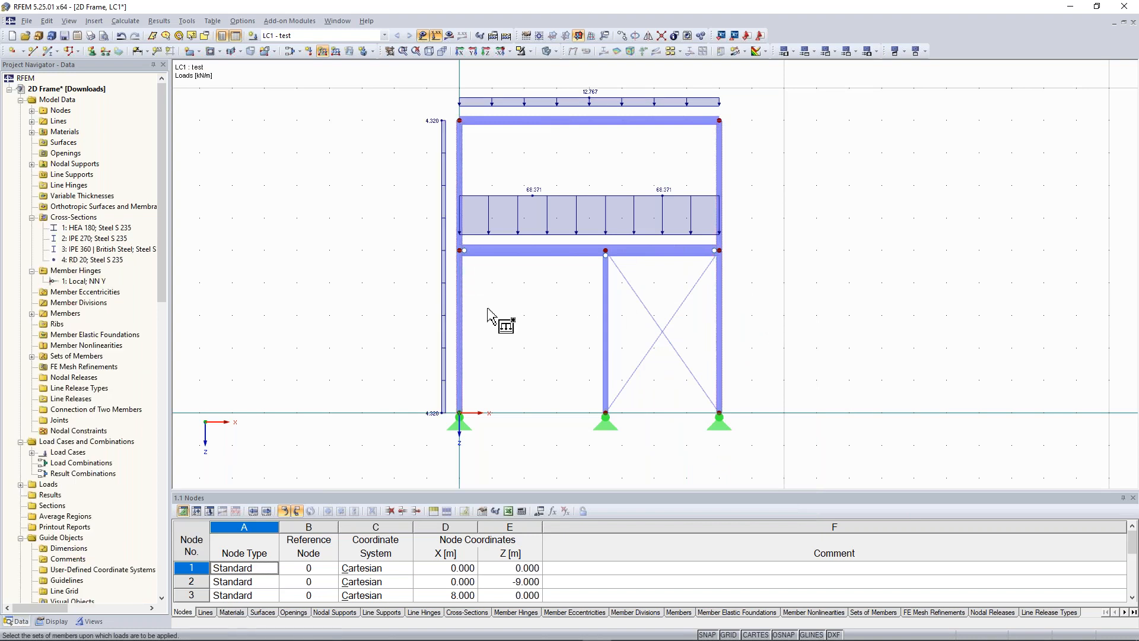
pyautogui.click(720, 278)
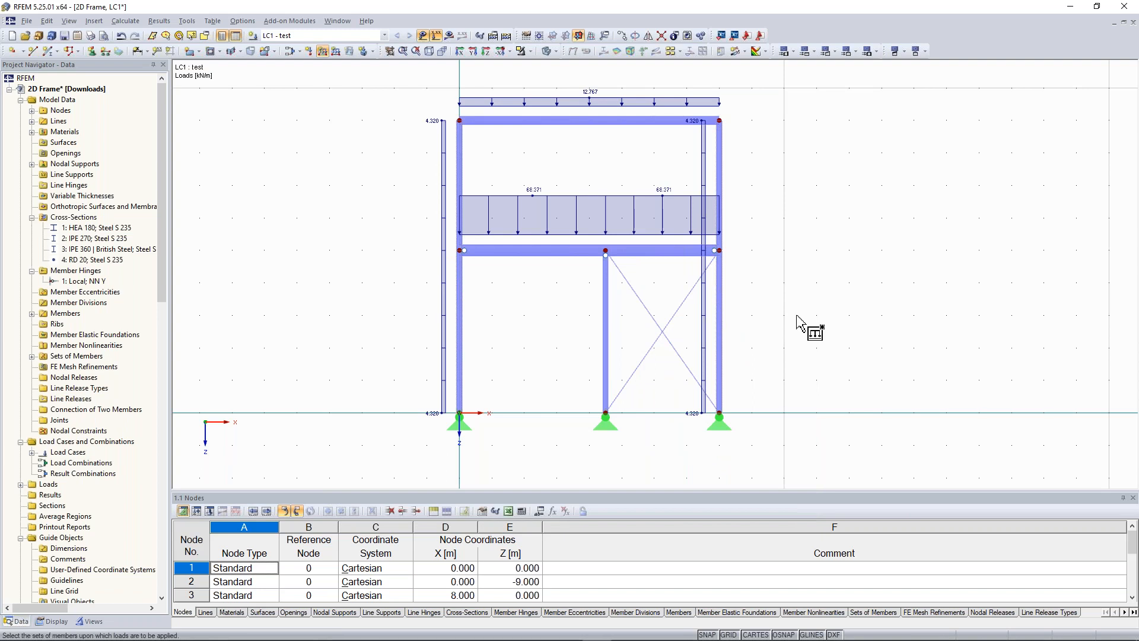
pyautogui.press('Escape')
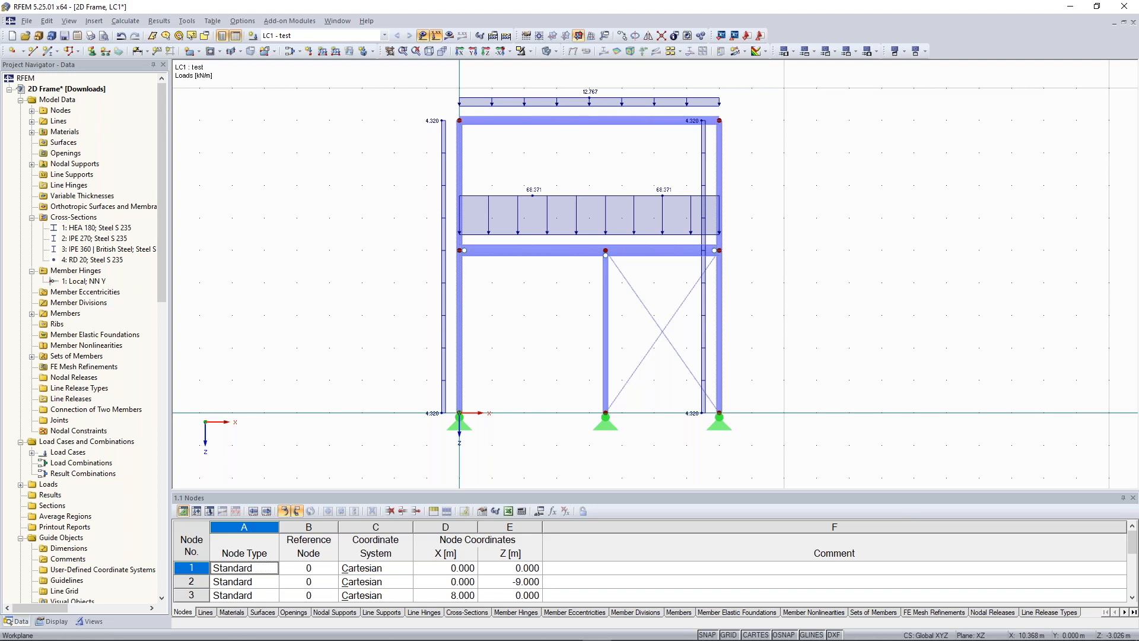
# Step: Set the uniform load on the right column set to 2.7 kN/m
pyautogui.doubleClick(703, 308)
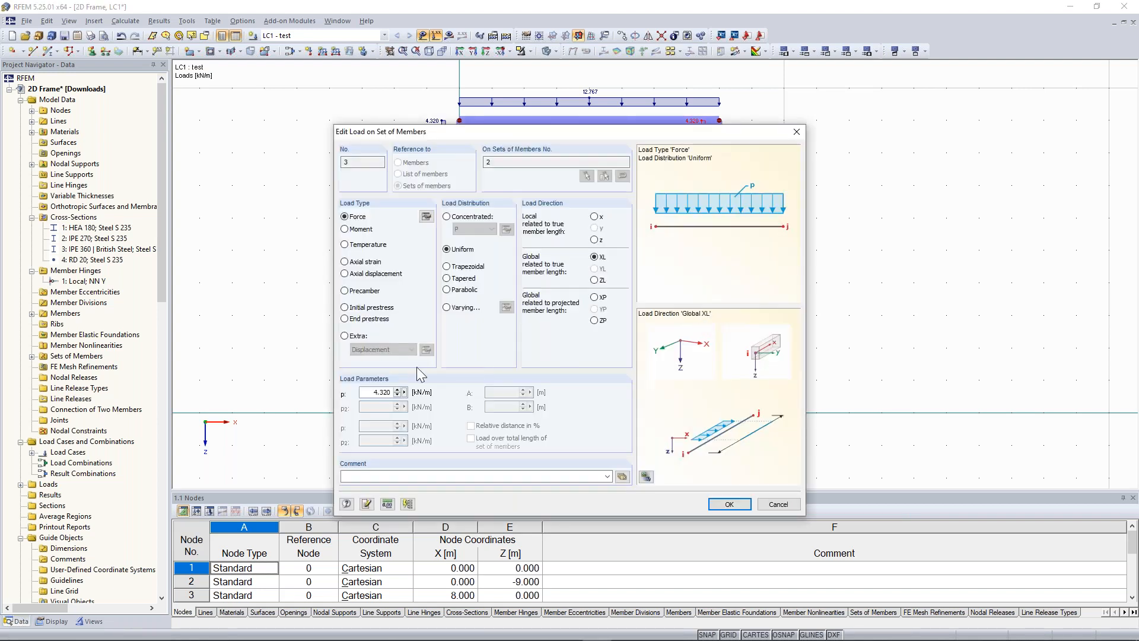
pyautogui.moveTo(367, 394); pyautogui.dragTo(401, 396)
pyautogui.write('2.7')
pyautogui.click(729, 503)
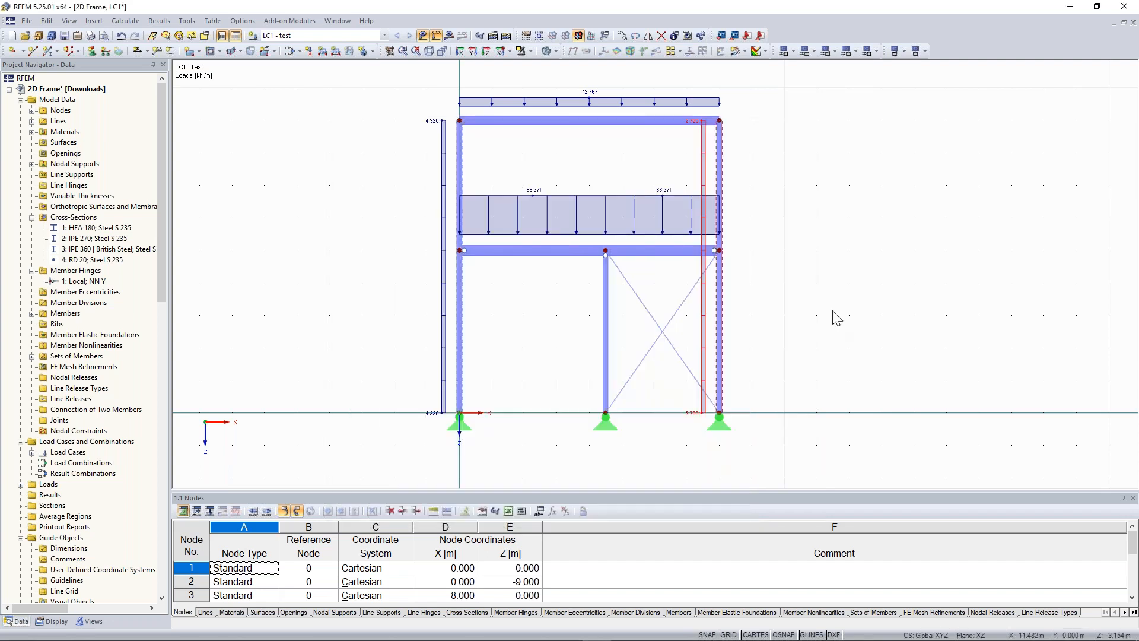
# Step: Apply a 40 kN nodal load in the PZ component to nodes 2 and 4 at the ends of the top beam
pyautogui.scroll(-2, 836, 319)
pyautogui.moveTo(843, 312); pyautogui.dragTo(766, 296, button='middle')
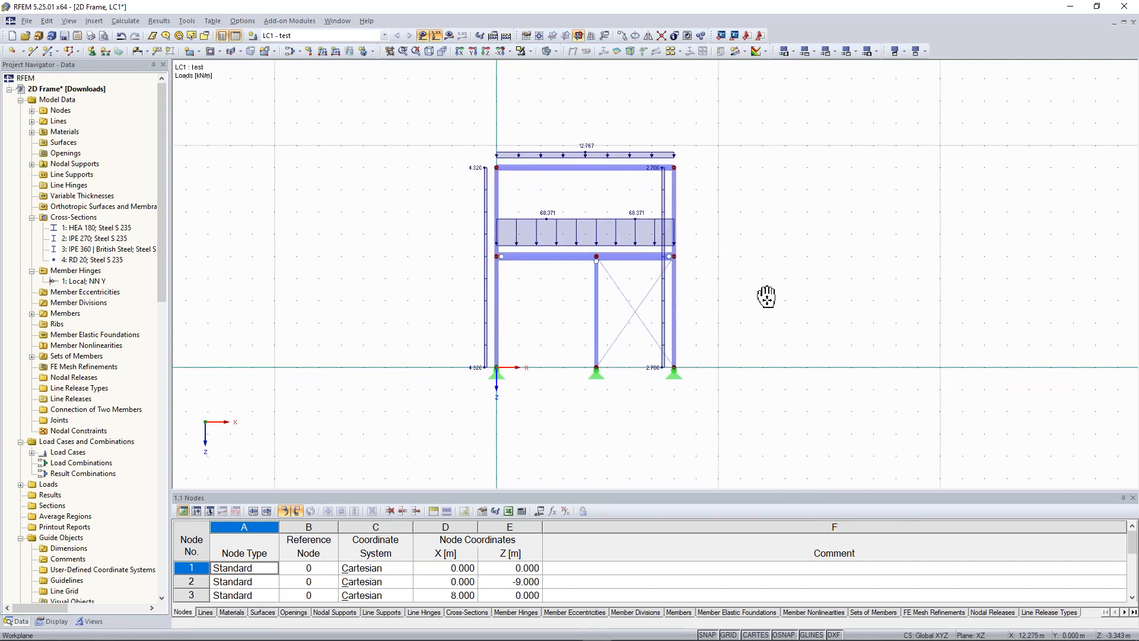
pyautogui.scroll(-1, 766, 296)
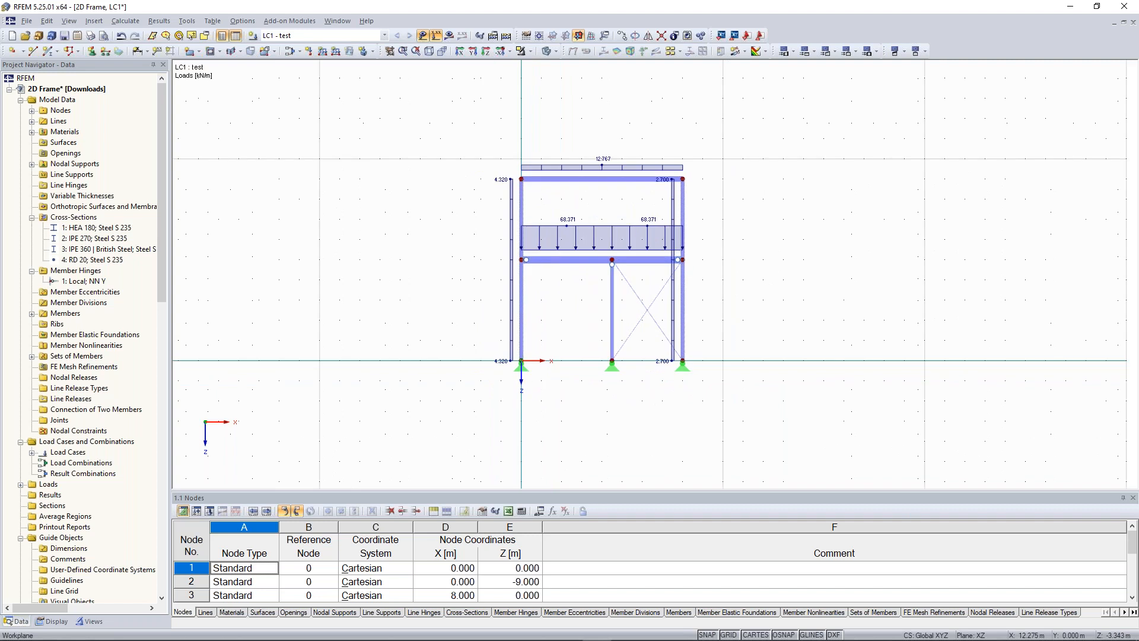
pyautogui.scroll(-1, 766, 295)
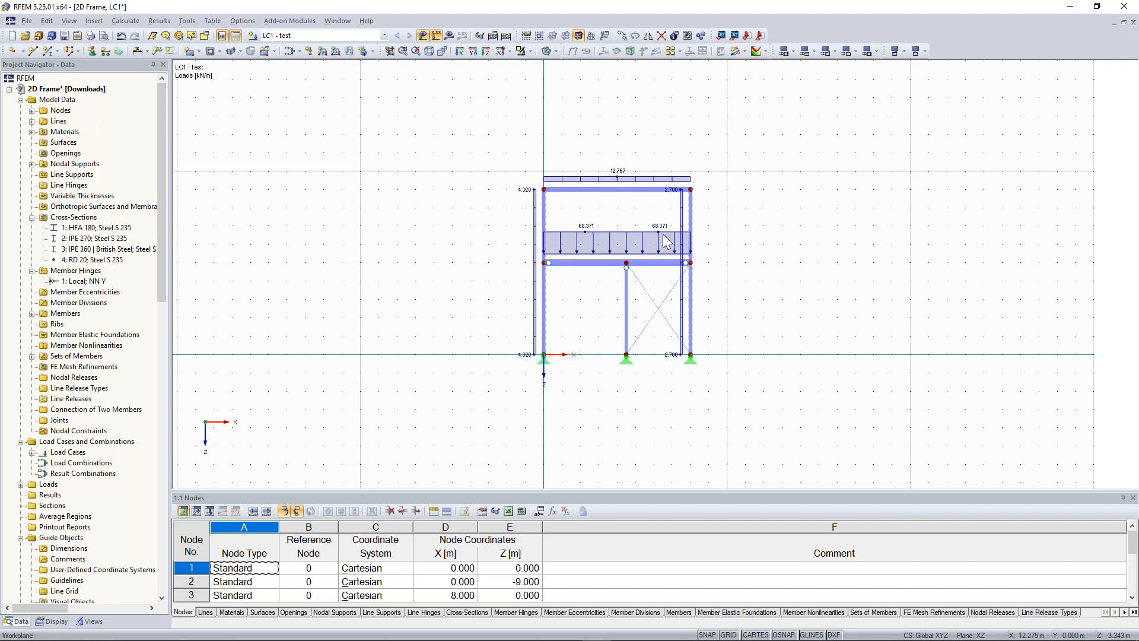
pyautogui.scroll(2, 724, 186)
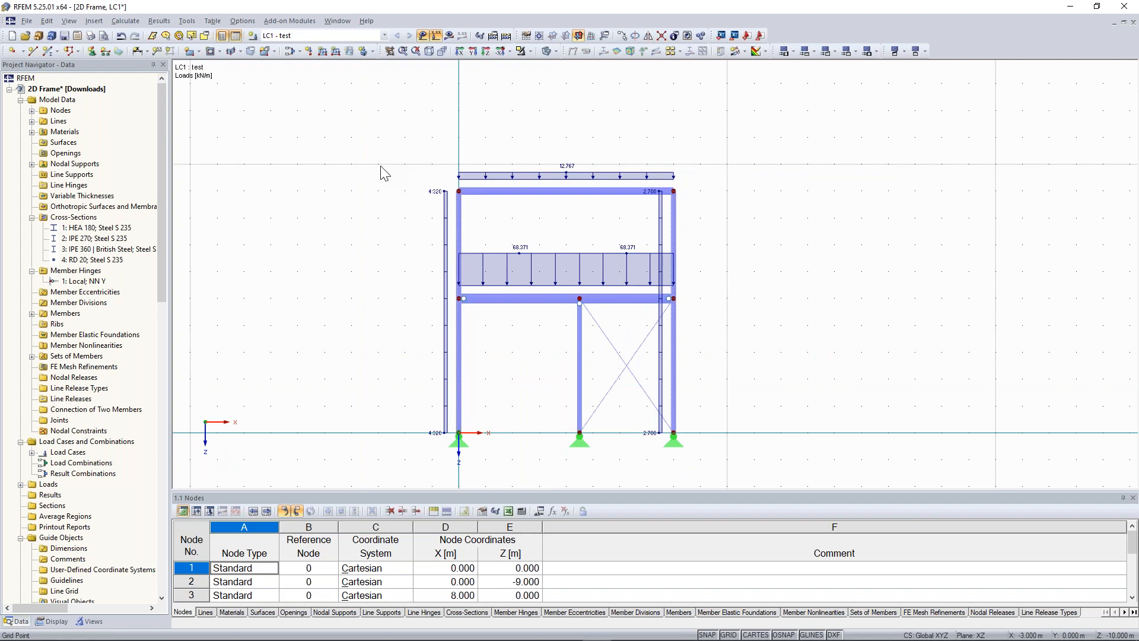
pyautogui.moveTo(371, 116); pyautogui.dragTo(733, 217)
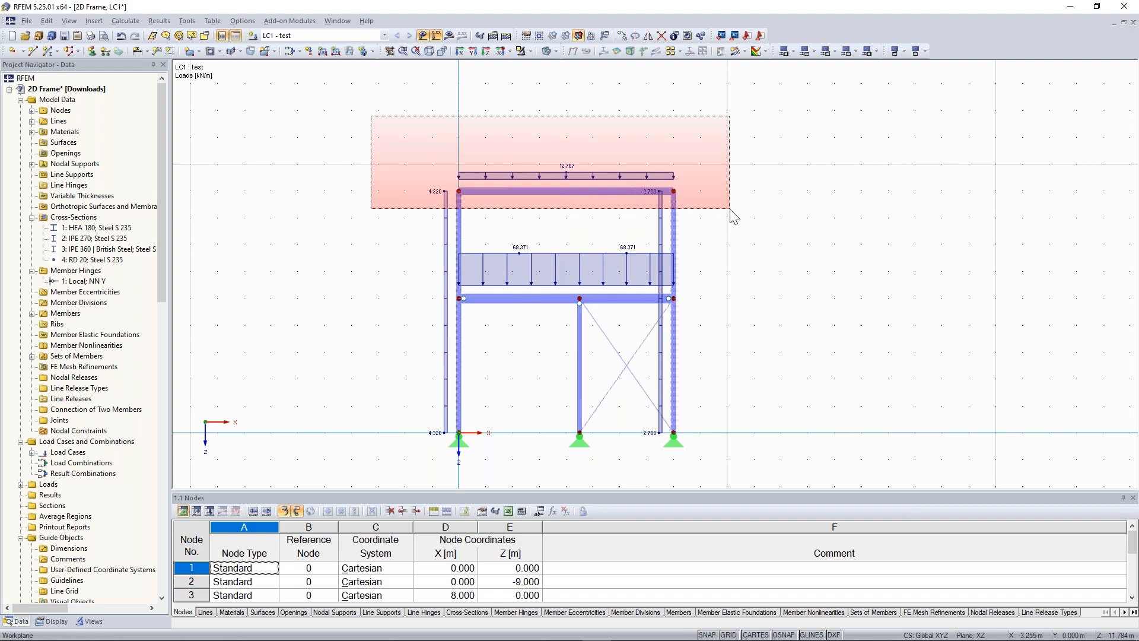
pyautogui.moveTo(733, 217); pyautogui.dragTo(735, 217)
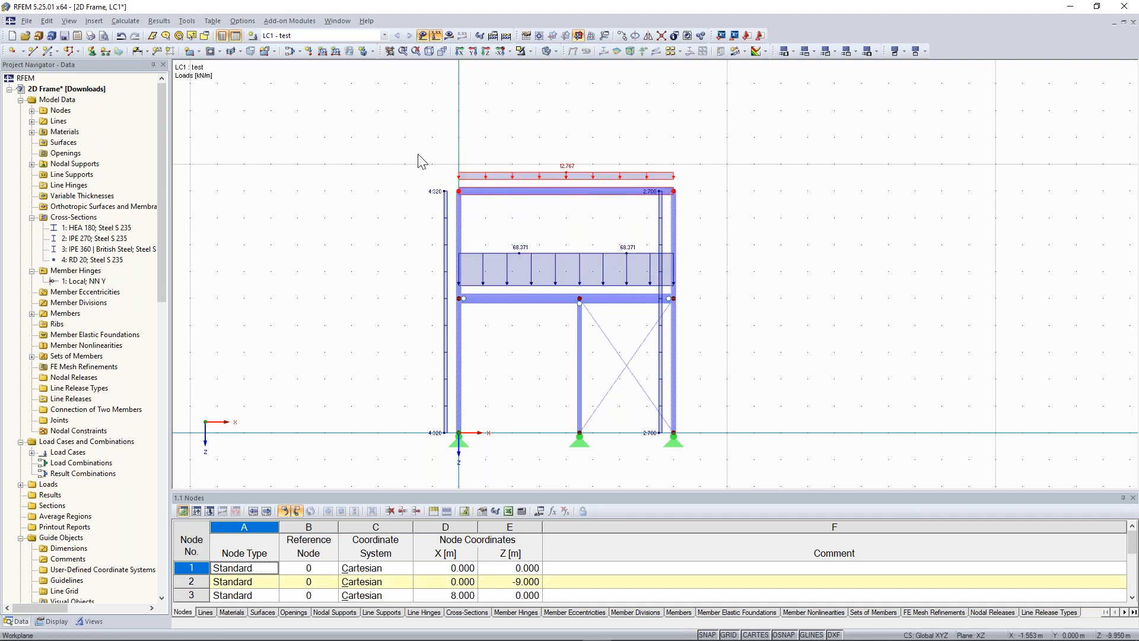
pyautogui.click(307, 52)
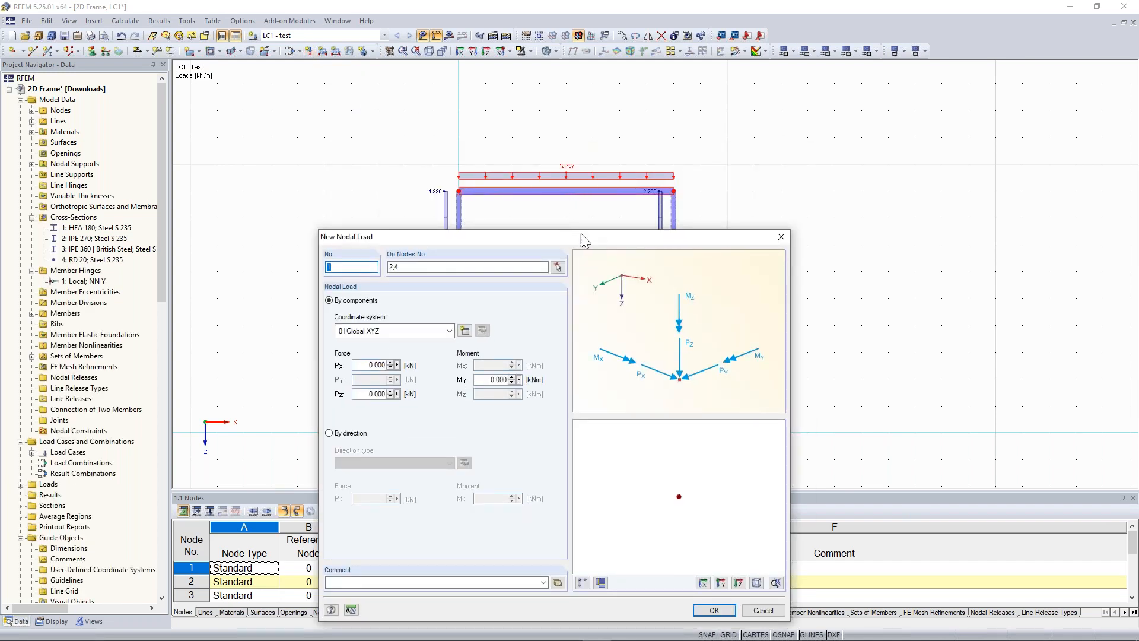
pyautogui.click(409, 267)
pyautogui.moveTo(438, 235); pyautogui.dragTo(436, 210)
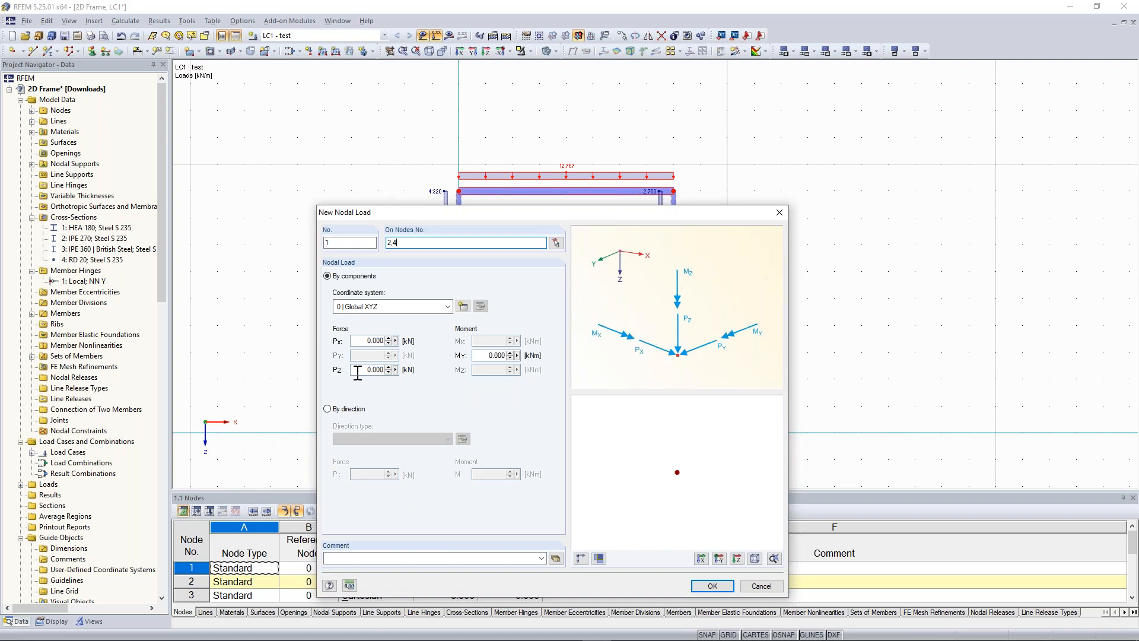
pyautogui.click(358, 370)
pyautogui.write('40')
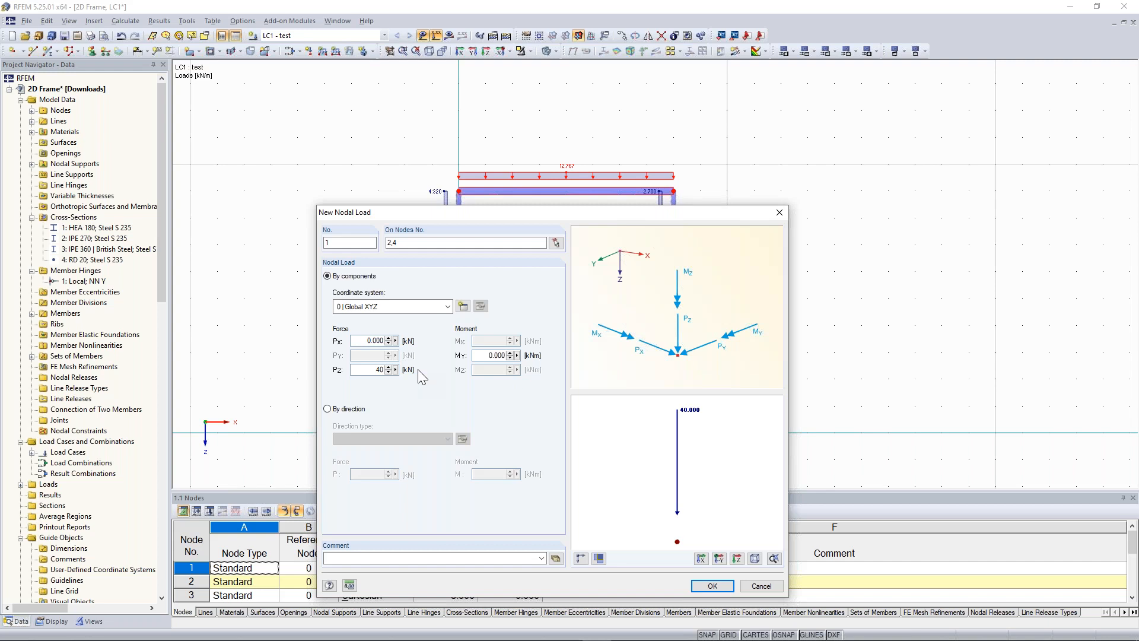
pyautogui.press('Return')
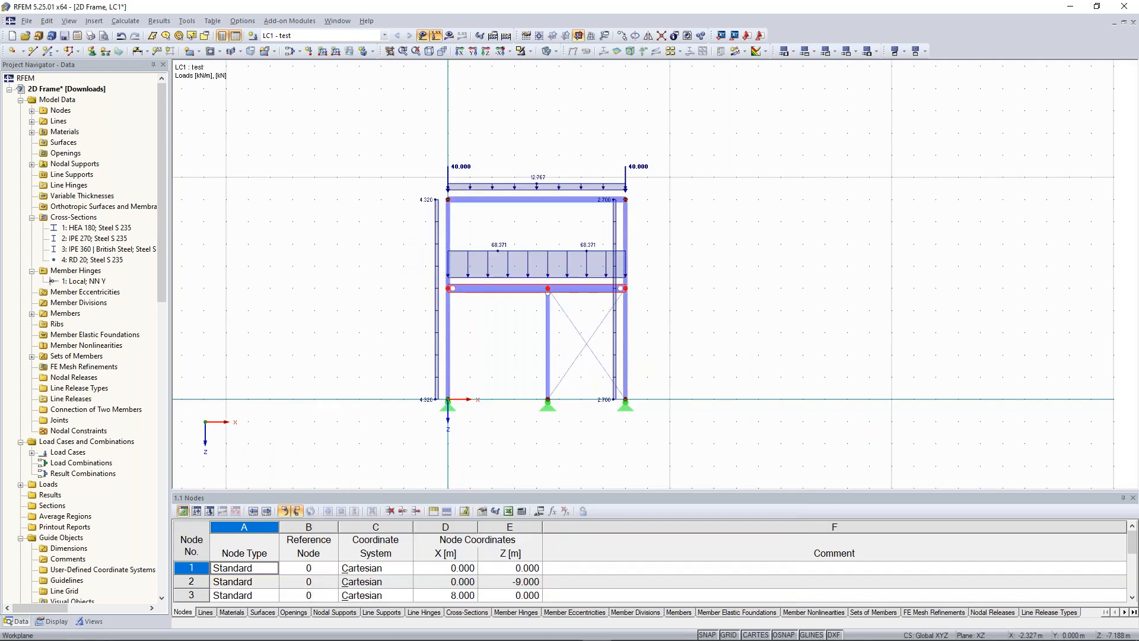
# Step: Apply a 2.4 kN nodal load in the PZ component to nodes 5-7 along the middle beam
pyautogui.moveTo(401, 237); pyautogui.dragTo(366, 242, button='middle')
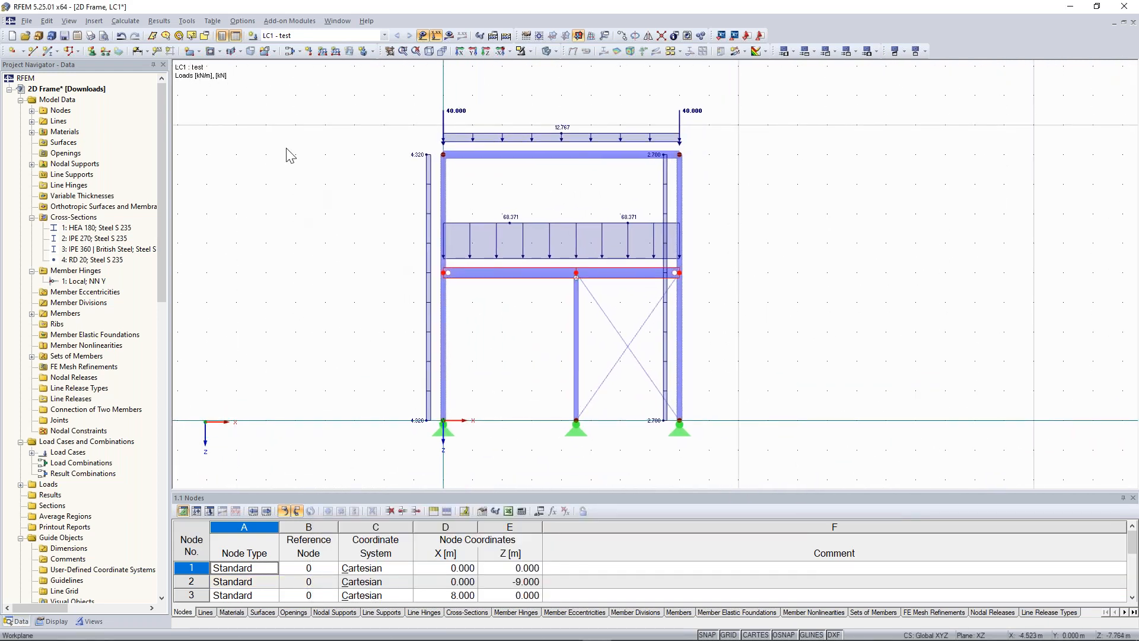
pyautogui.click(309, 52)
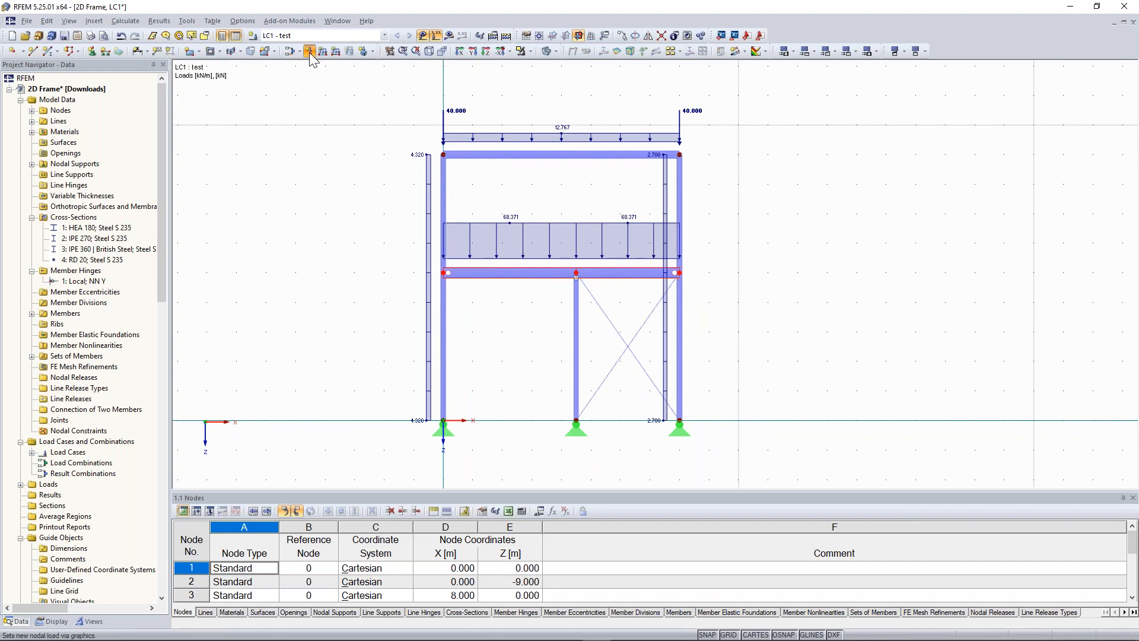
pyautogui.doubleClick(386, 288)
pyautogui.write('2.4')
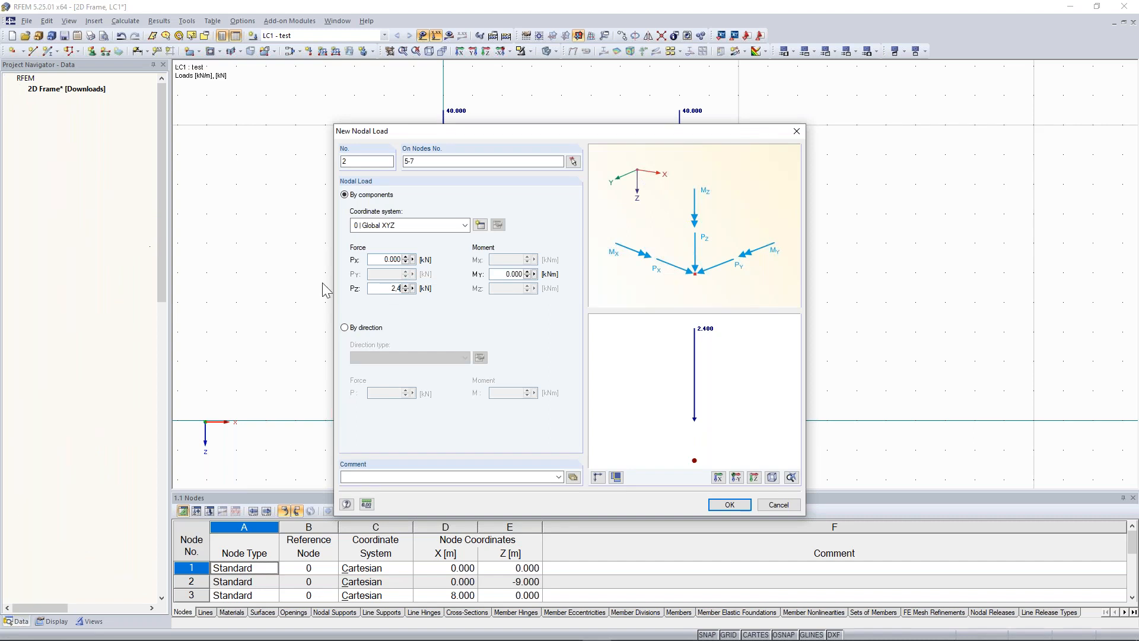
pyautogui.press('Return')
pyautogui.moveTo(308, 265); pyautogui.dragTo(349, 287, button='middle')
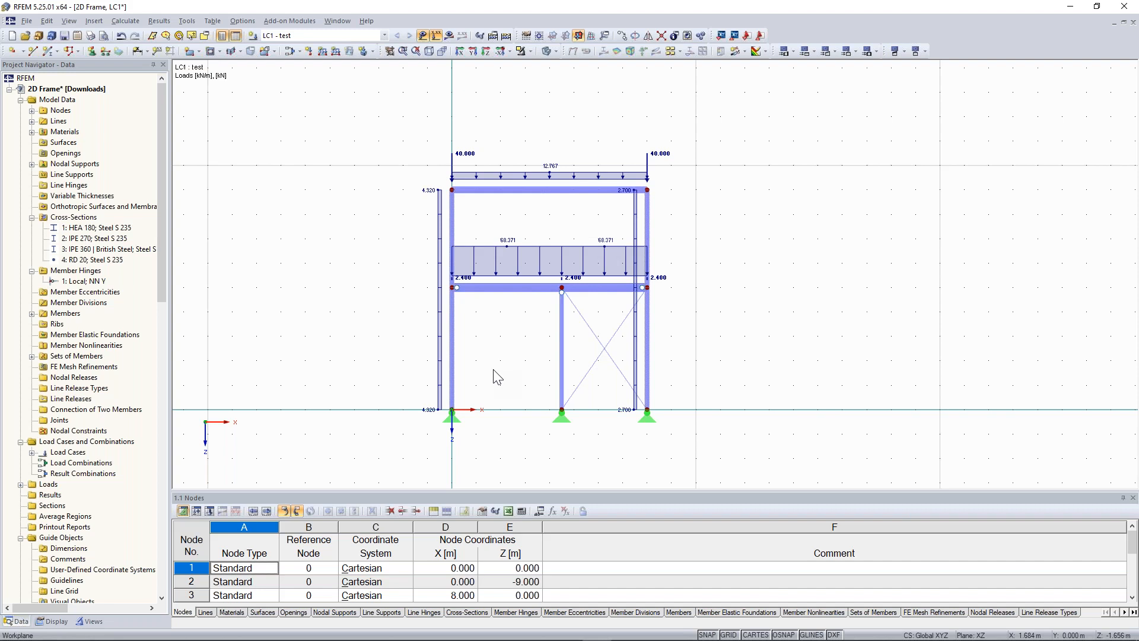
pyautogui.scroll(1, 510, 338)
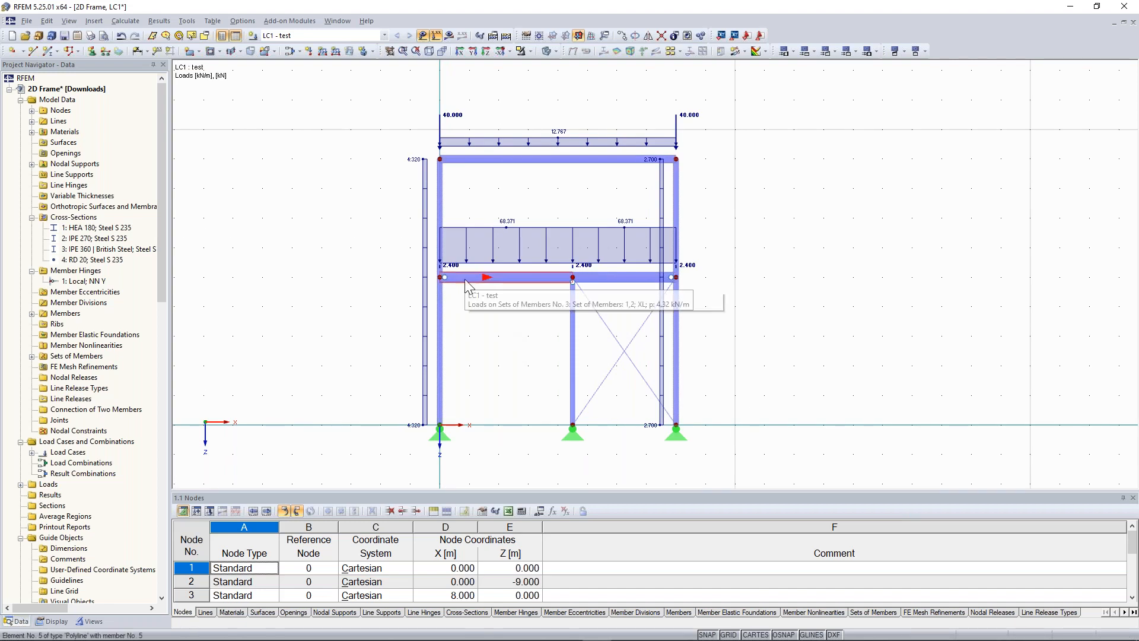
pyautogui.scroll(1, 465, 279)
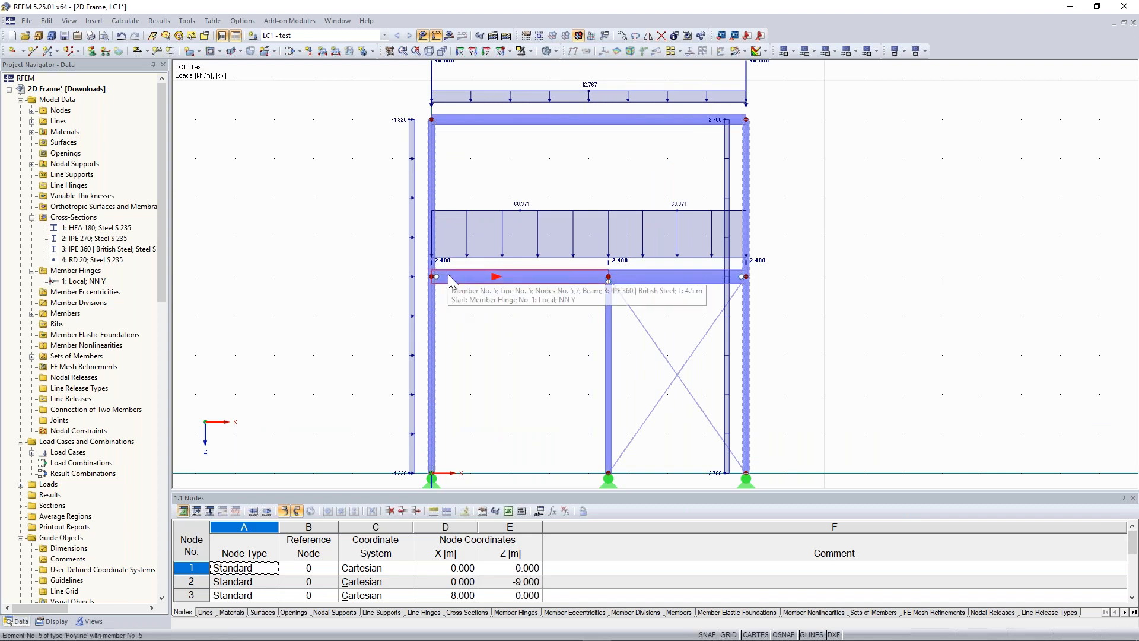
pyautogui.scroll(-2, 469, 327)
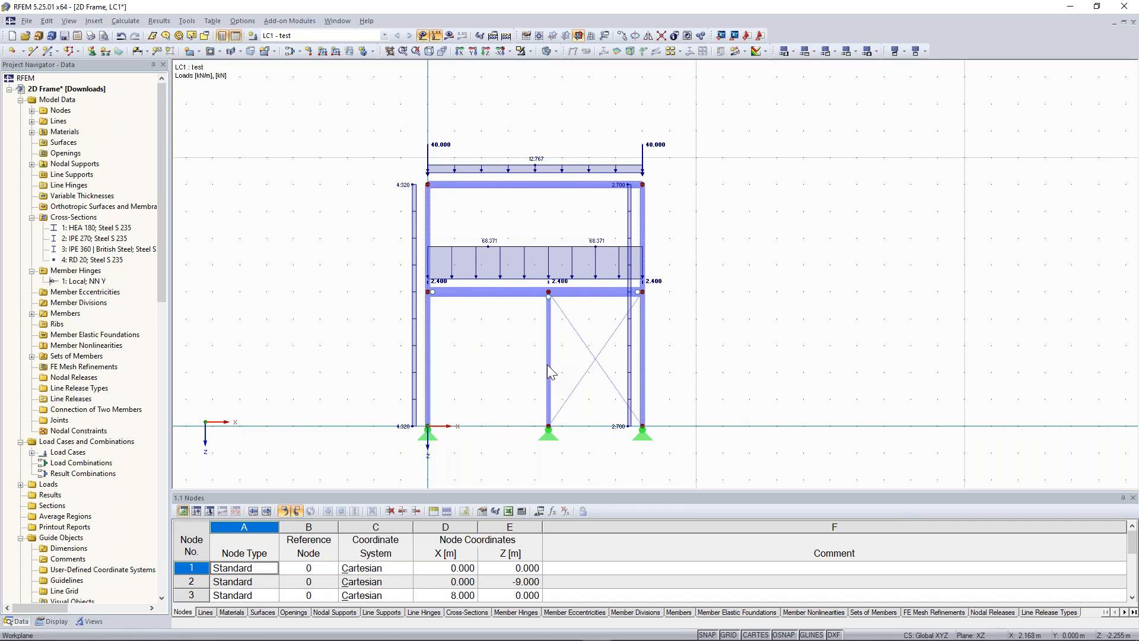
pyautogui.scroll(1, 536, 376)
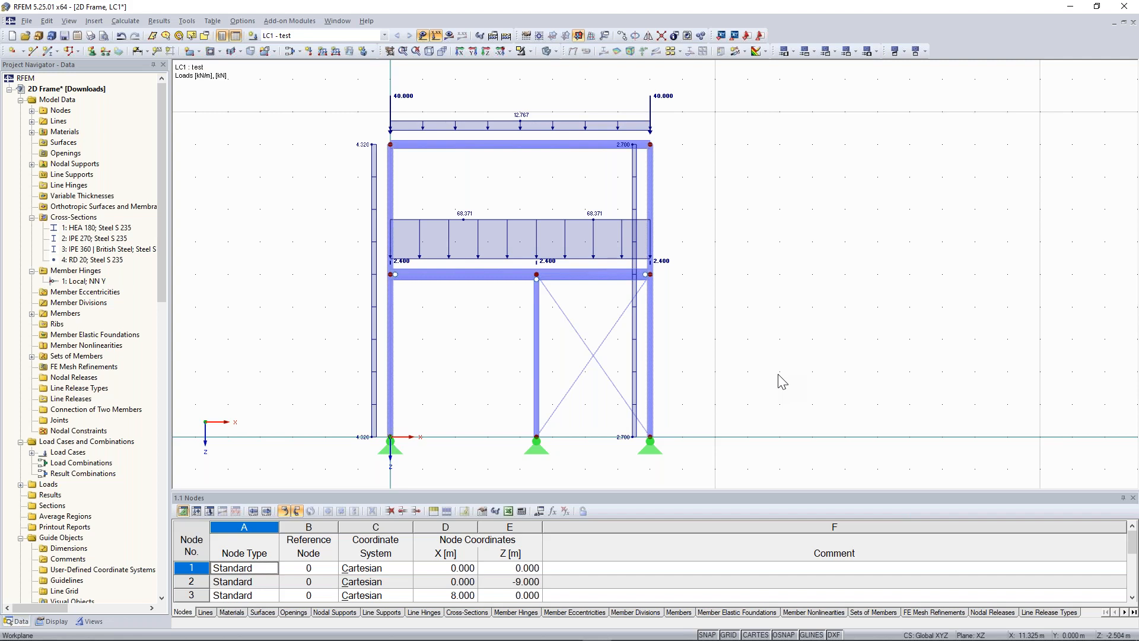
pyautogui.scroll(-1, 780, 348)
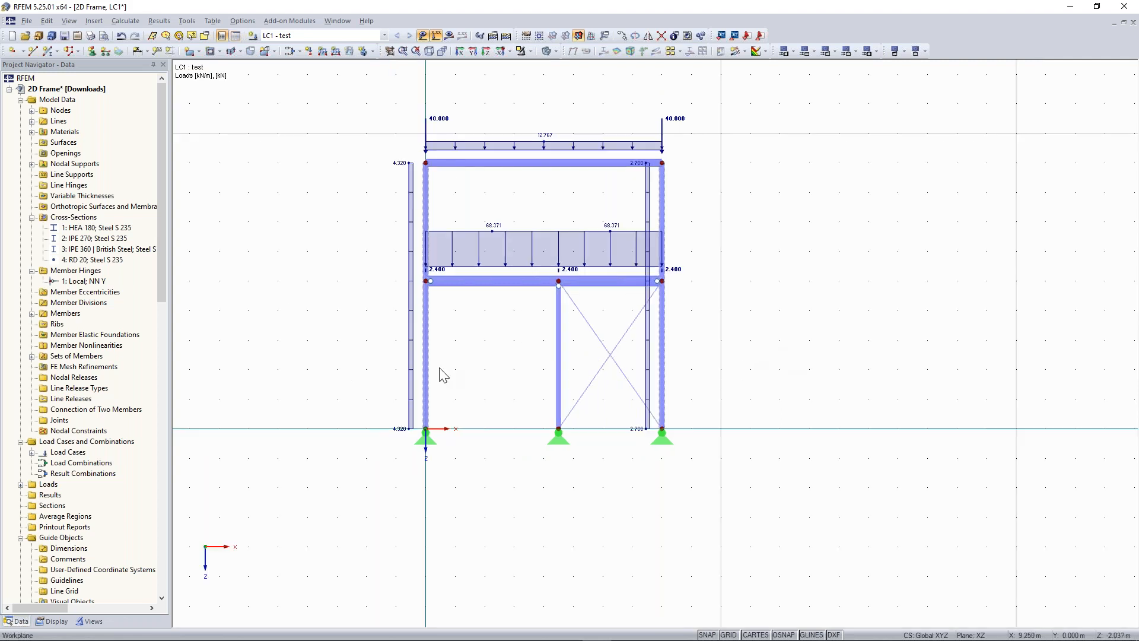
pyautogui.click(149, 53)
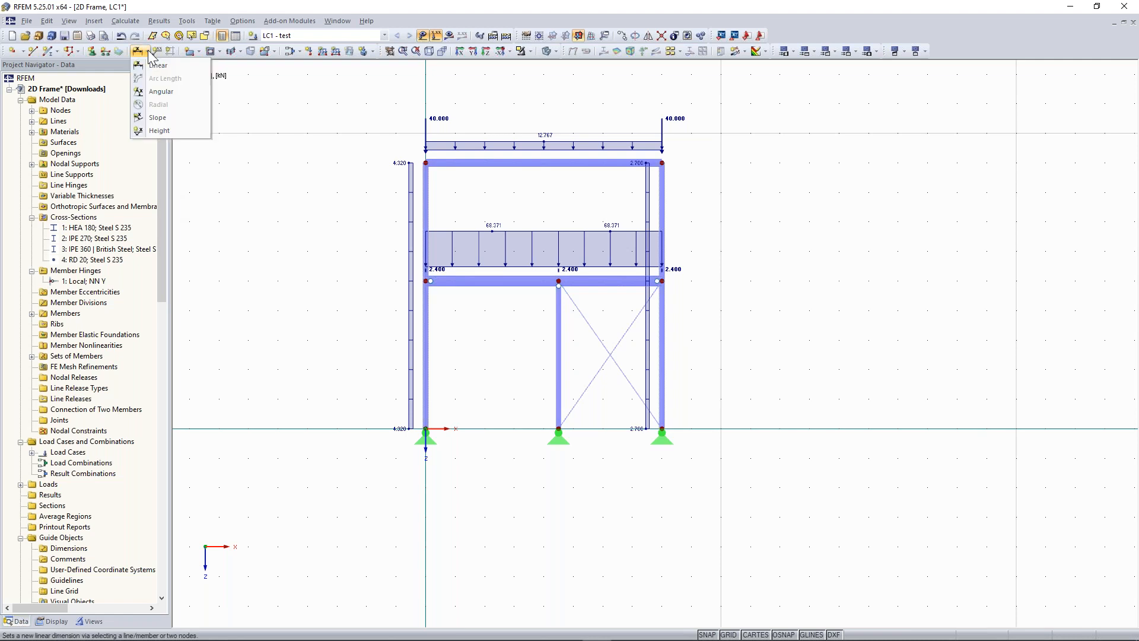
pyautogui.click(149, 55)
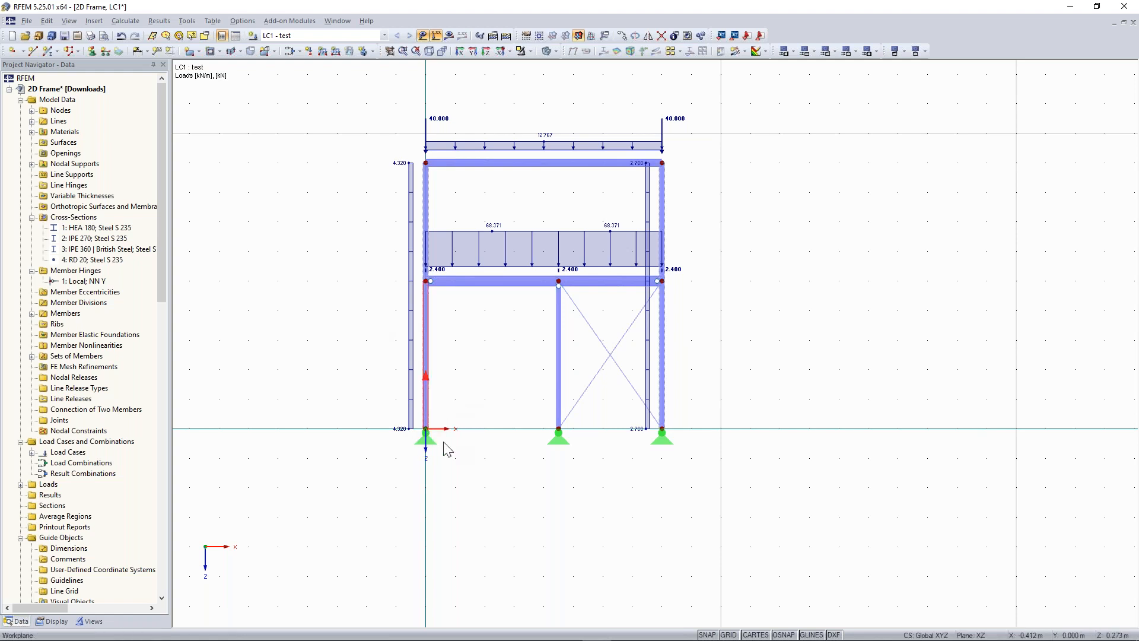
pyautogui.moveTo(336, 413); pyautogui.dragTo(700, 450)
pyautogui.moveTo(320, 402); pyautogui.dragTo(700, 454)
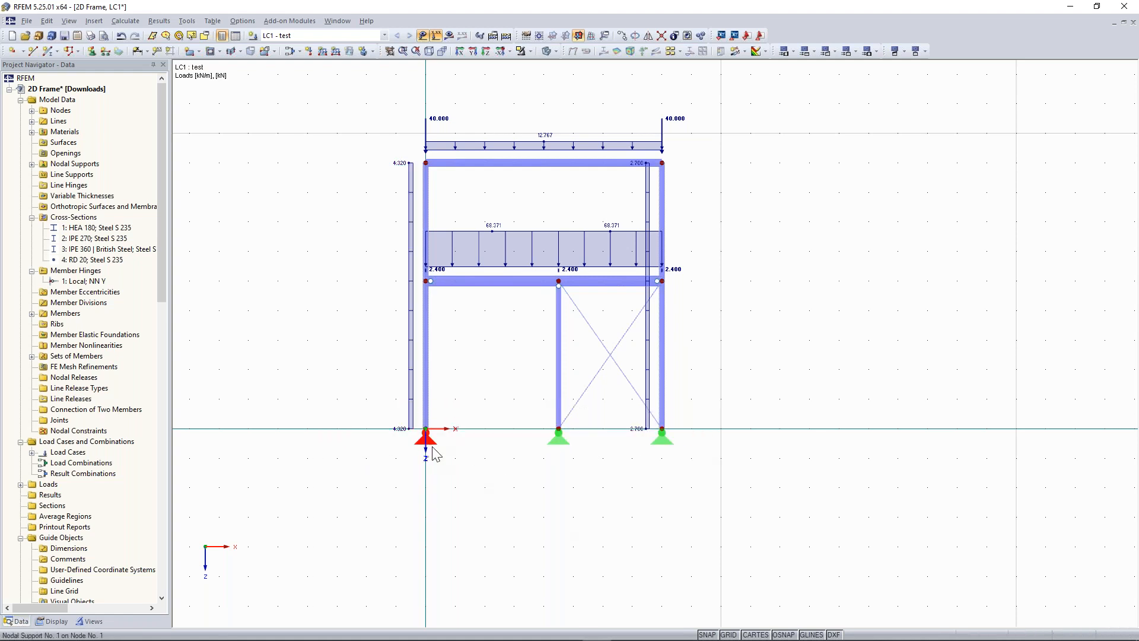
# Step: Add ΔX linear dimensions between the three support nodes, offset about 2.04 m below the frame
pyautogui.click(146, 52)
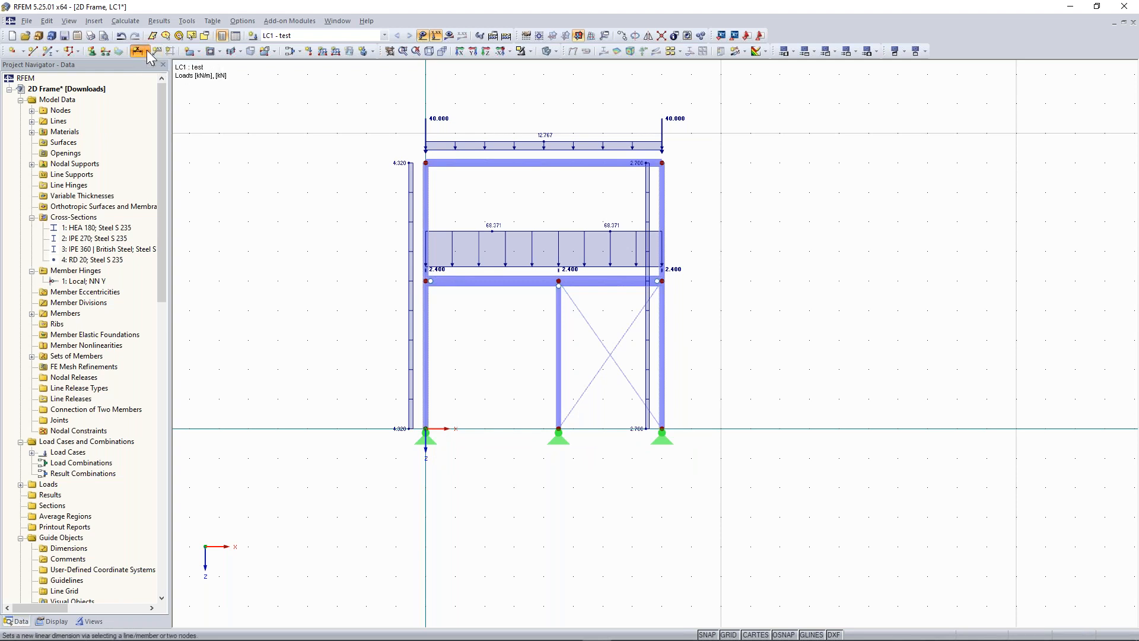
pyautogui.click(149, 67)
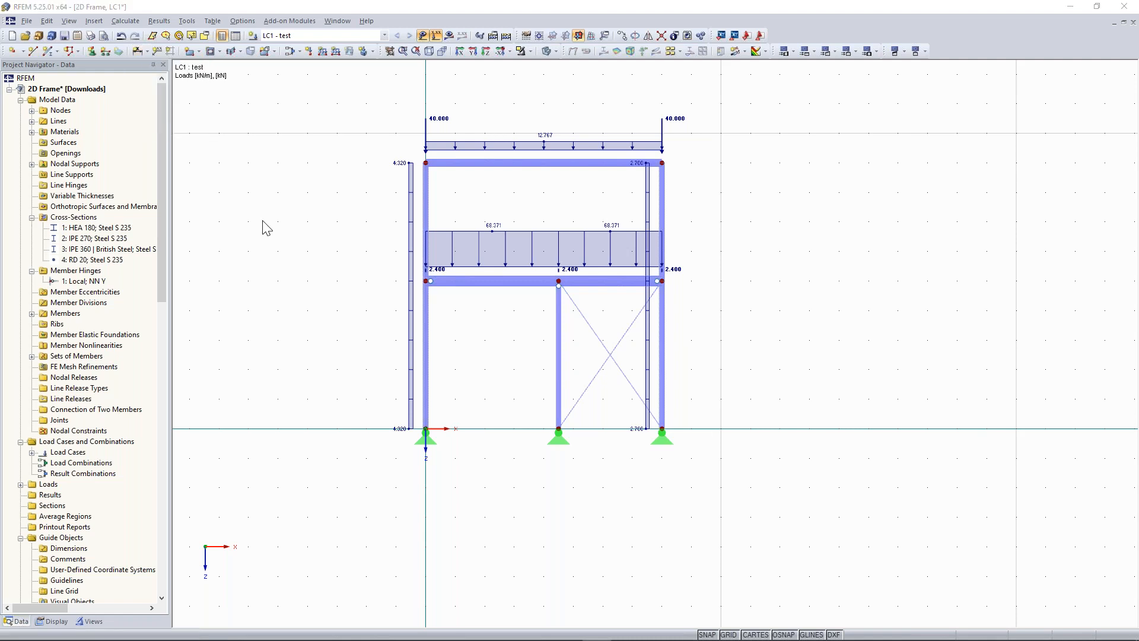
pyautogui.moveTo(833, 152); pyautogui.dragTo(846, 138)
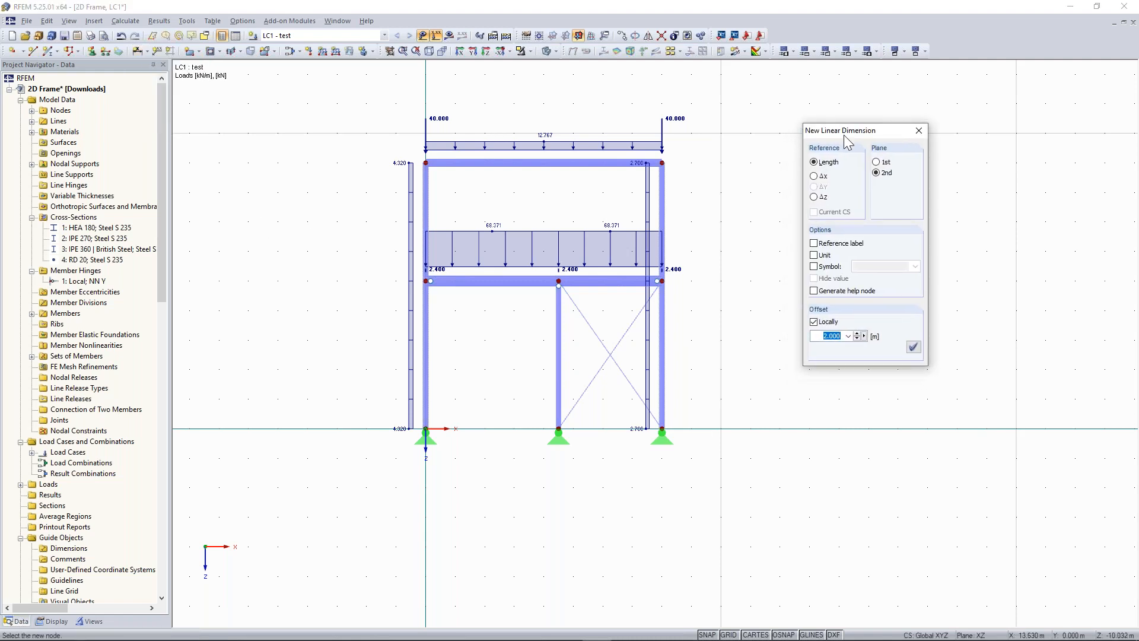
pyautogui.click(814, 176)
pyautogui.click(426, 429)
pyautogui.click(557, 428)
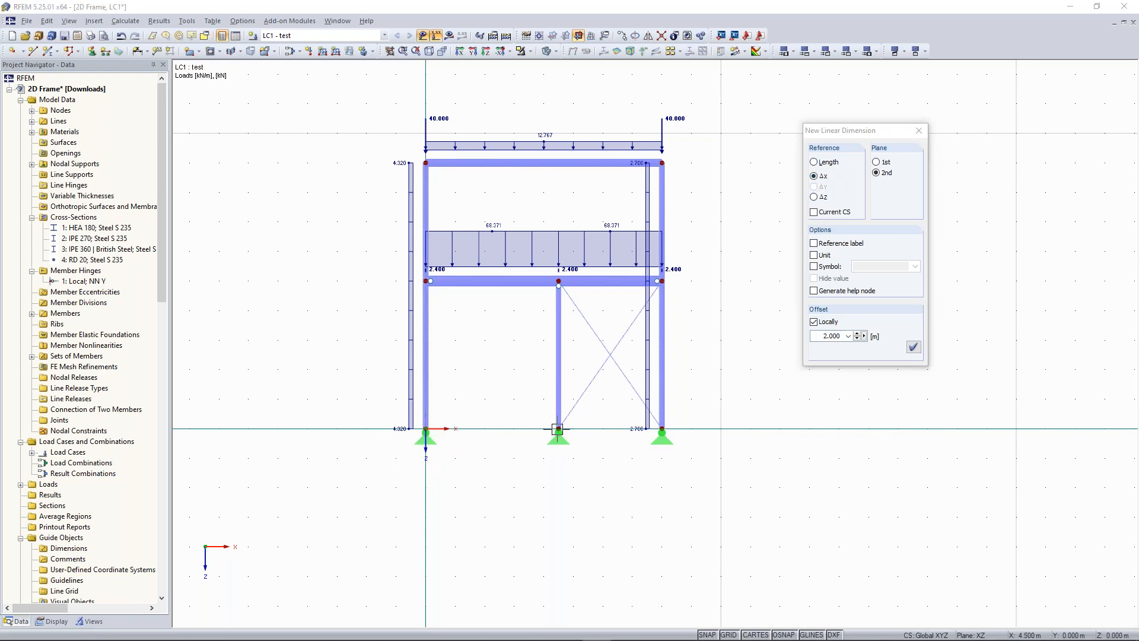
pyautogui.click(662, 429)
pyautogui.click(656, 489)
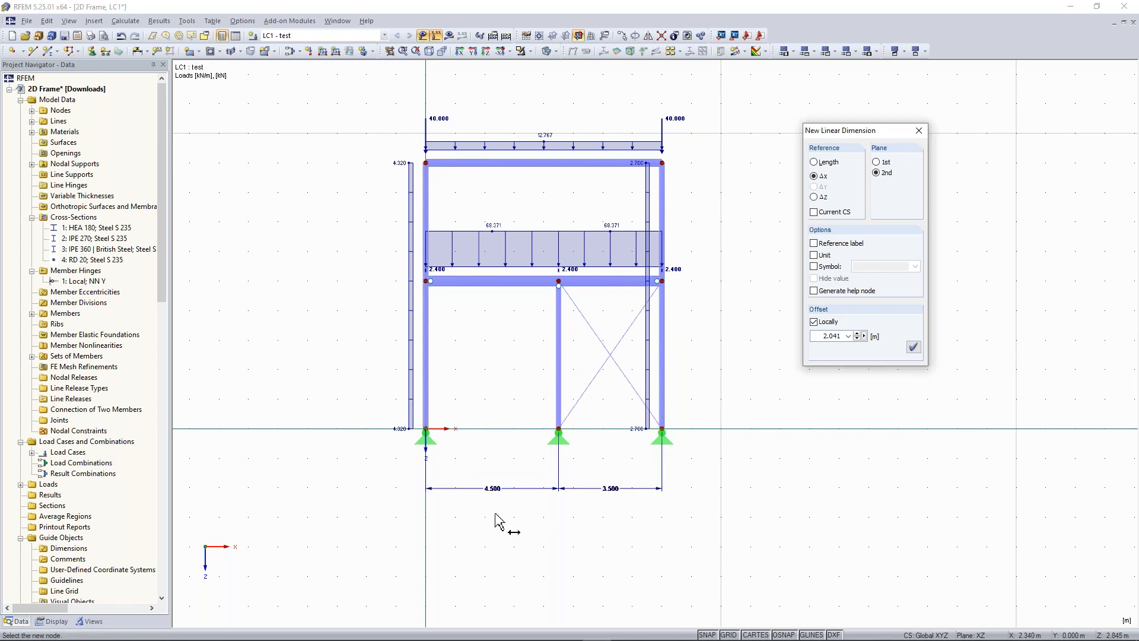
# Step: Add ΔZ linear dimensions for both storey heights along the right column, offset about 1.95 m outside the frame
pyautogui.scroll(2, 484, 481)
pyautogui.scroll(-1, 493, 496)
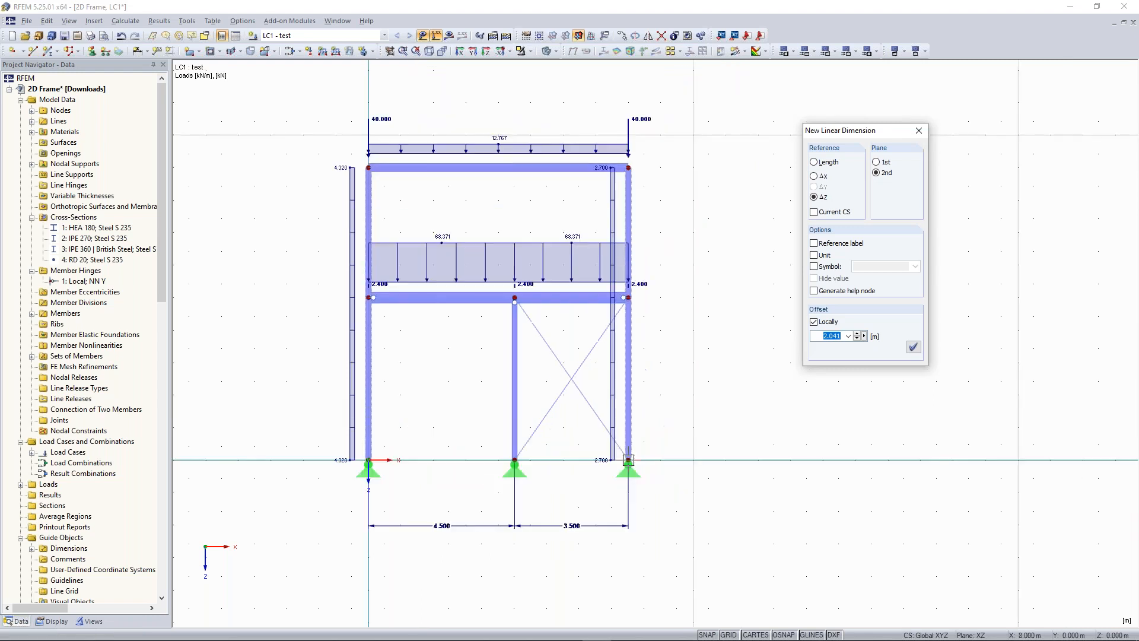
pyautogui.click(629, 460)
pyautogui.click(630, 298)
pyautogui.scroll(2, 750, 385)
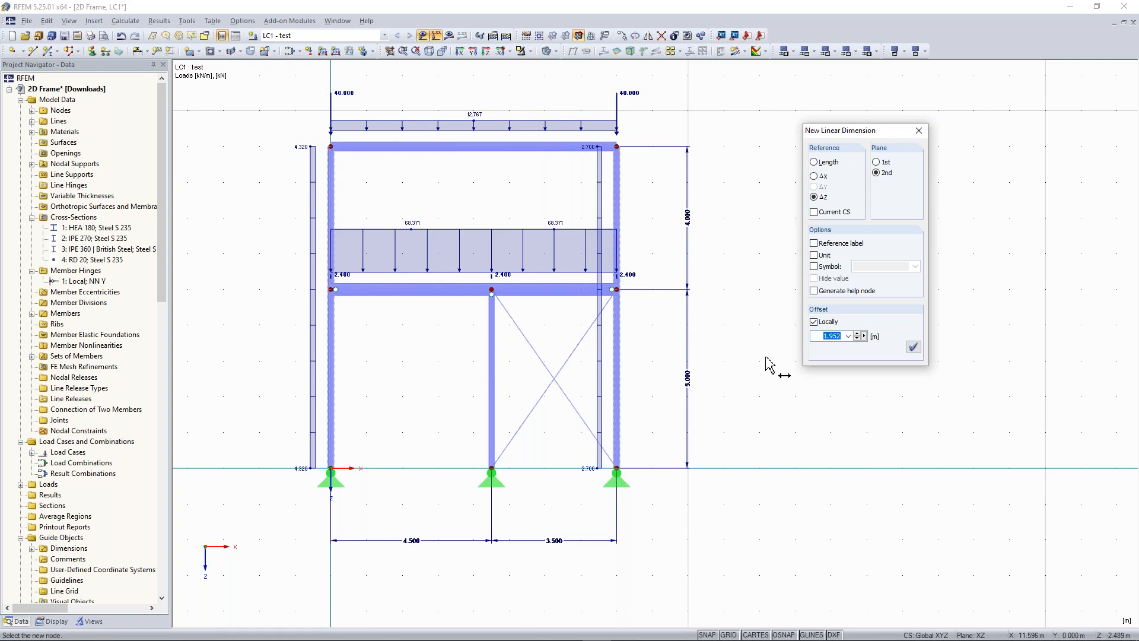
pyautogui.press('Escape')
# Step: Keep LC1 - test as the active load case and calculate and display its global deformations
pyautogui.scroll(-2, 219, 298)
pyautogui.moveTo(220, 299); pyautogui.dragTo(337, 337, button='middle')
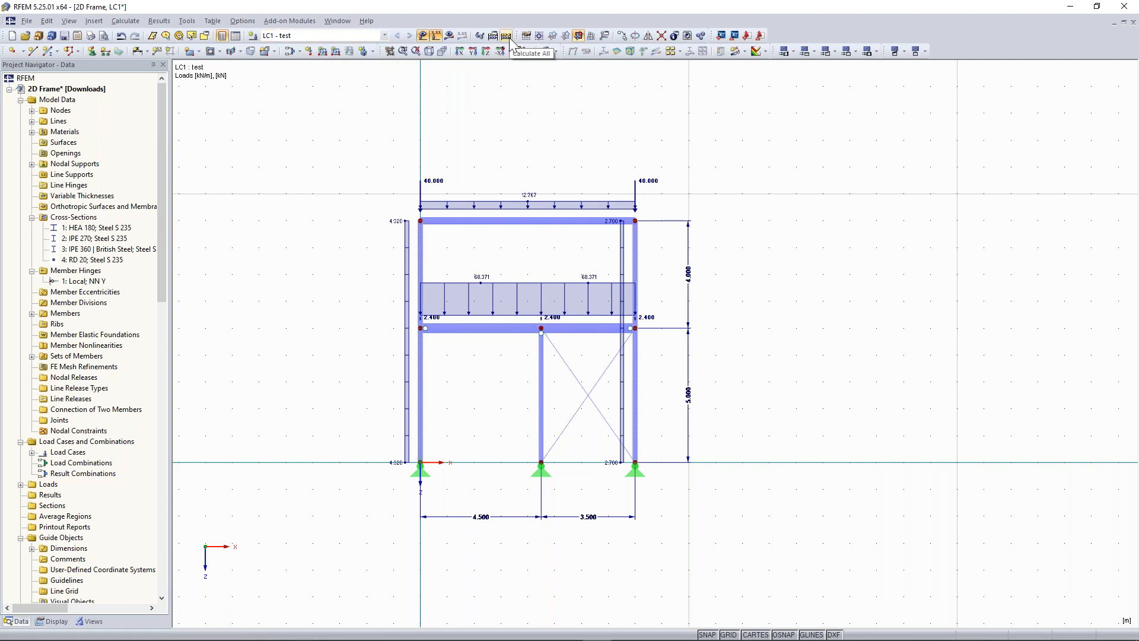
pyautogui.click(302, 36)
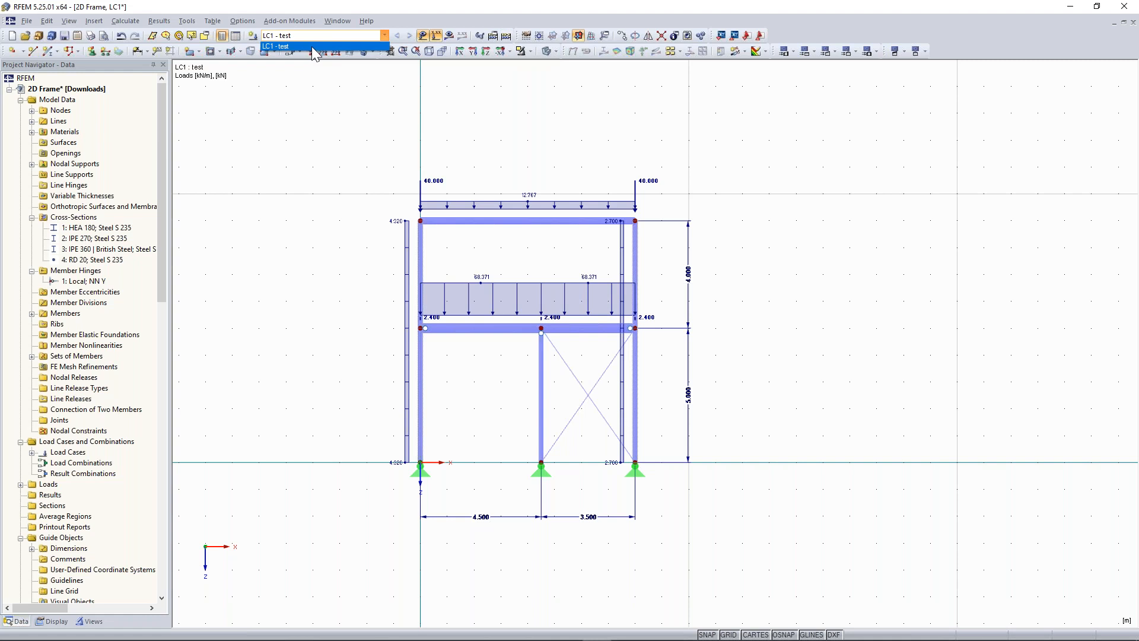
pyautogui.click(314, 47)
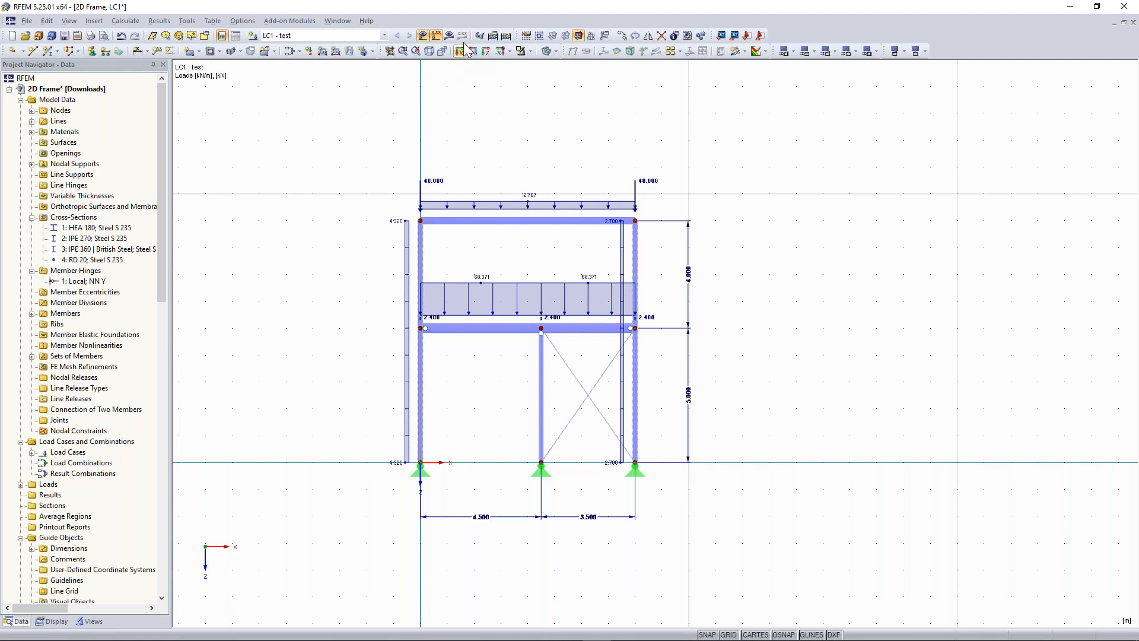
pyautogui.click(465, 45)
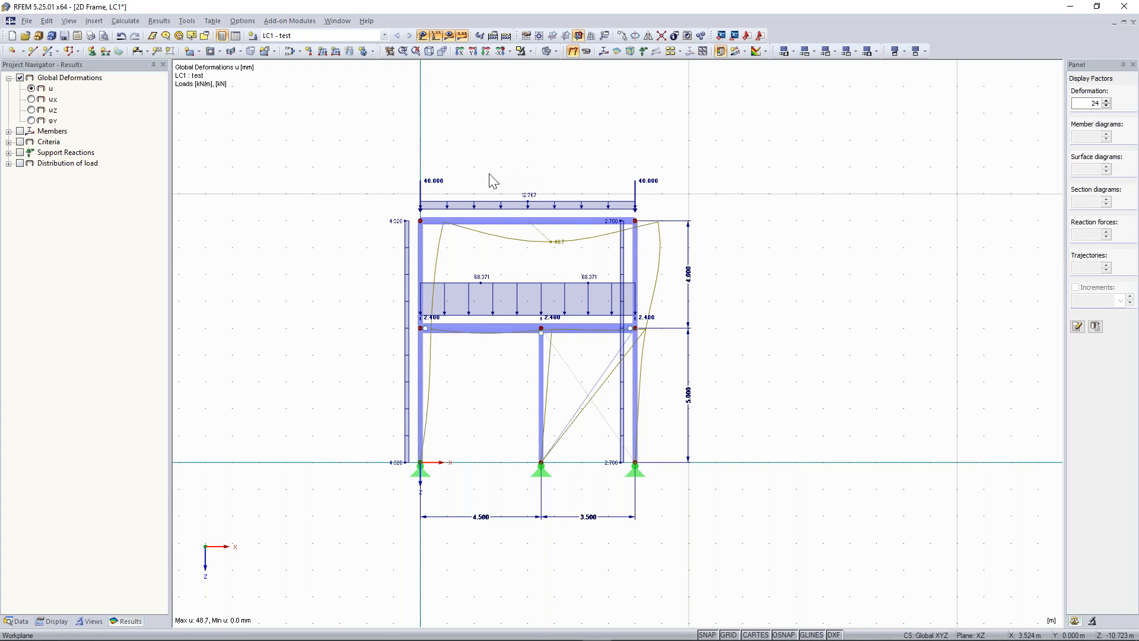
# Step: Set the member deformation display to Cross-Sections Colored
pyautogui.scroll(1, 512, 291)
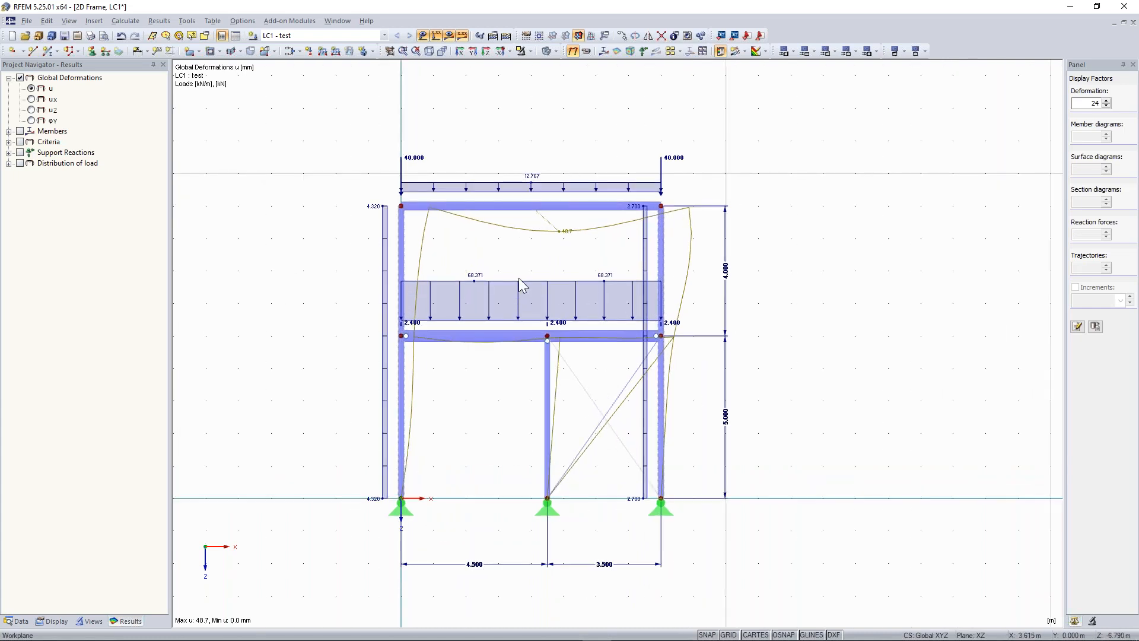
pyautogui.scroll(-1, 525, 270)
pyautogui.scroll(1, 525, 270)
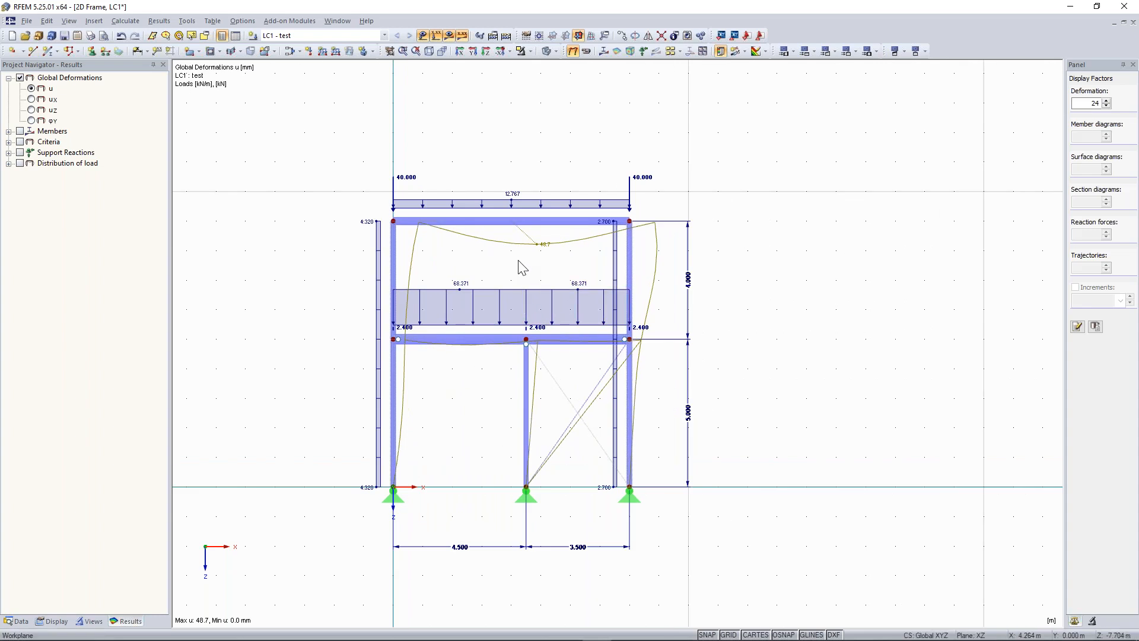
pyautogui.moveTo(519, 261); pyautogui.dragTo(508, 266, button='middle')
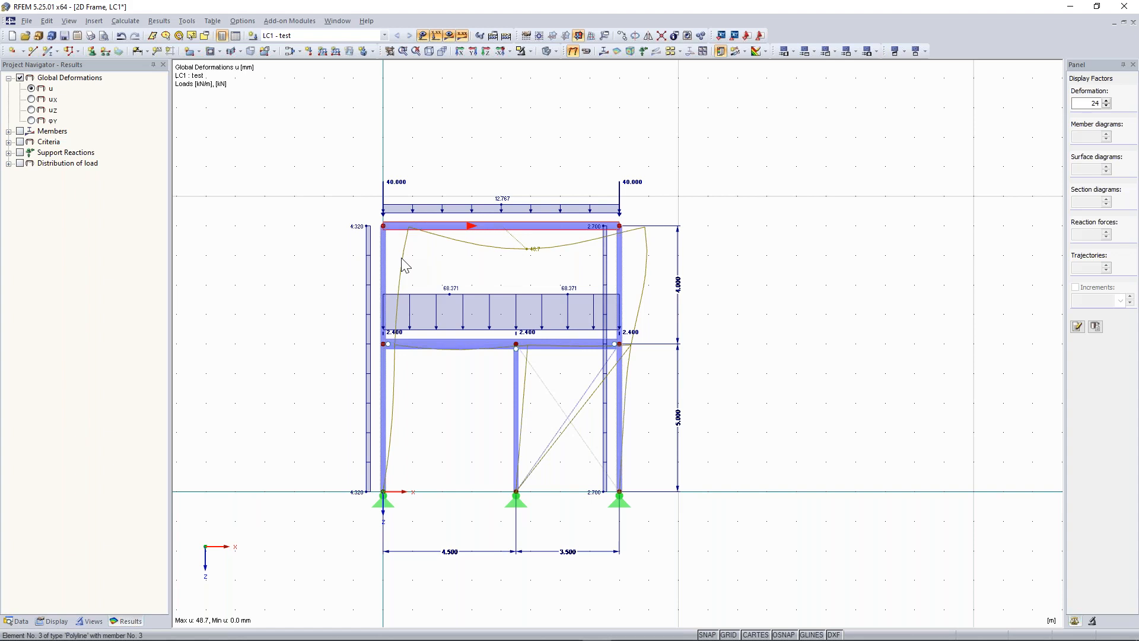
pyautogui.click(53, 621)
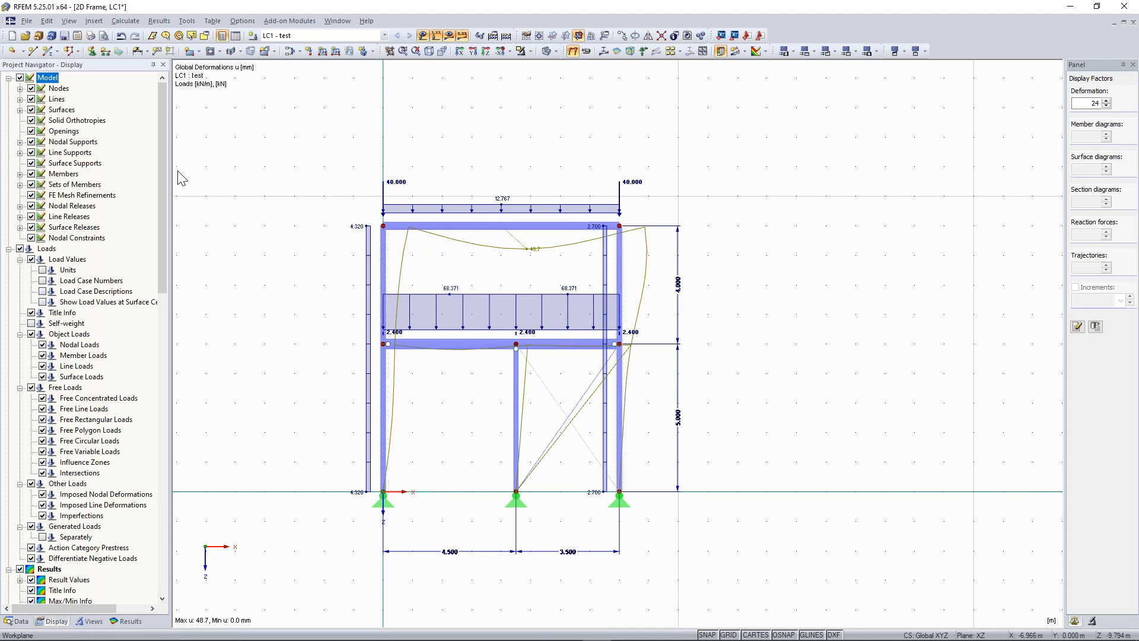
pyautogui.moveTo(163, 133); pyautogui.dragTo(151, 276)
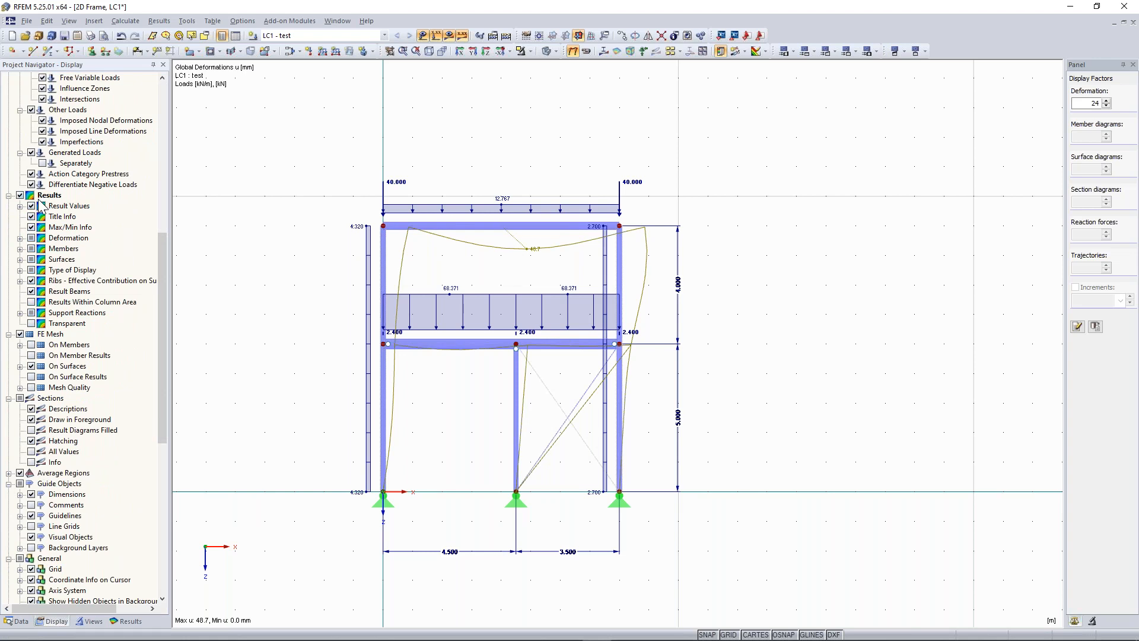
pyautogui.click(19, 238)
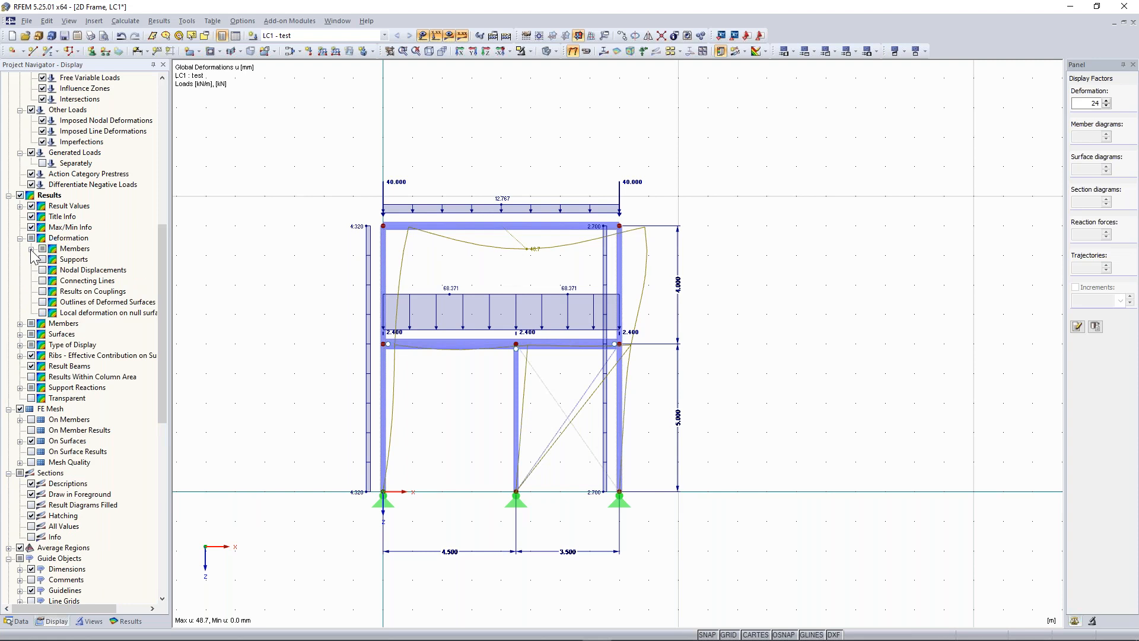
pyautogui.click(31, 249)
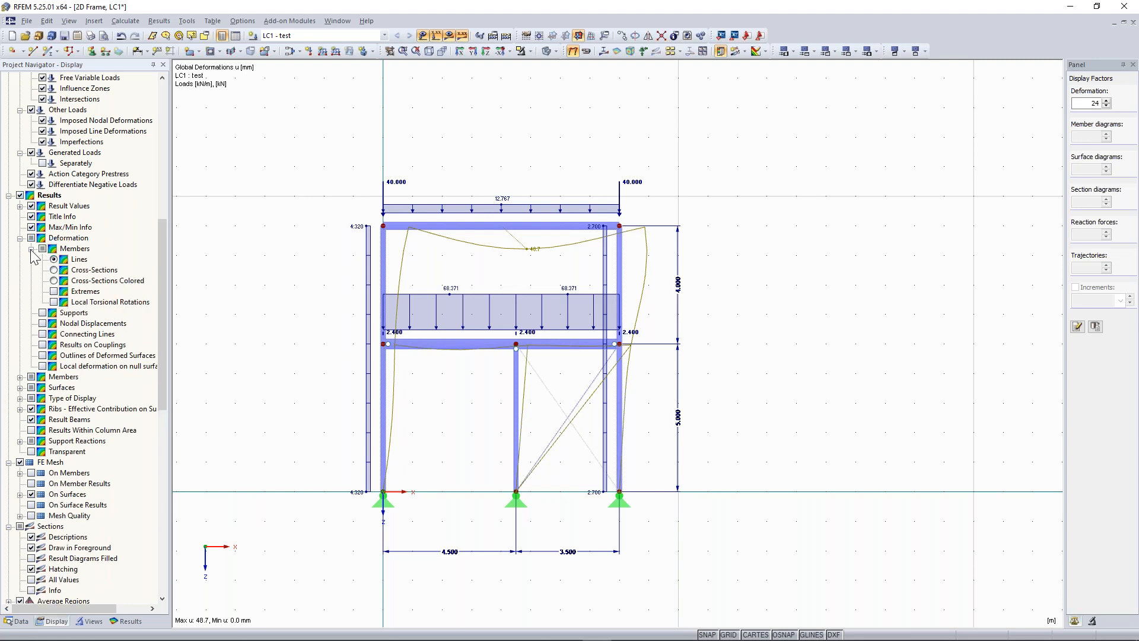
pyautogui.click(53, 282)
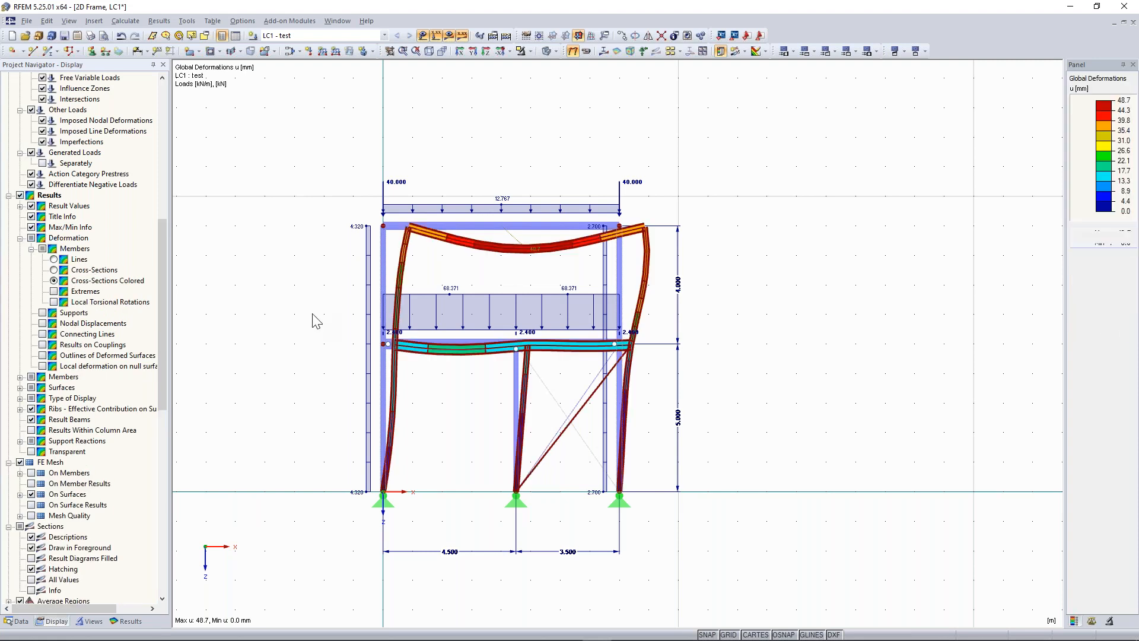
# Step: Turn off the isoband separation lines in the results display of the deformed frame
pyautogui.scroll(1, 454, 285)
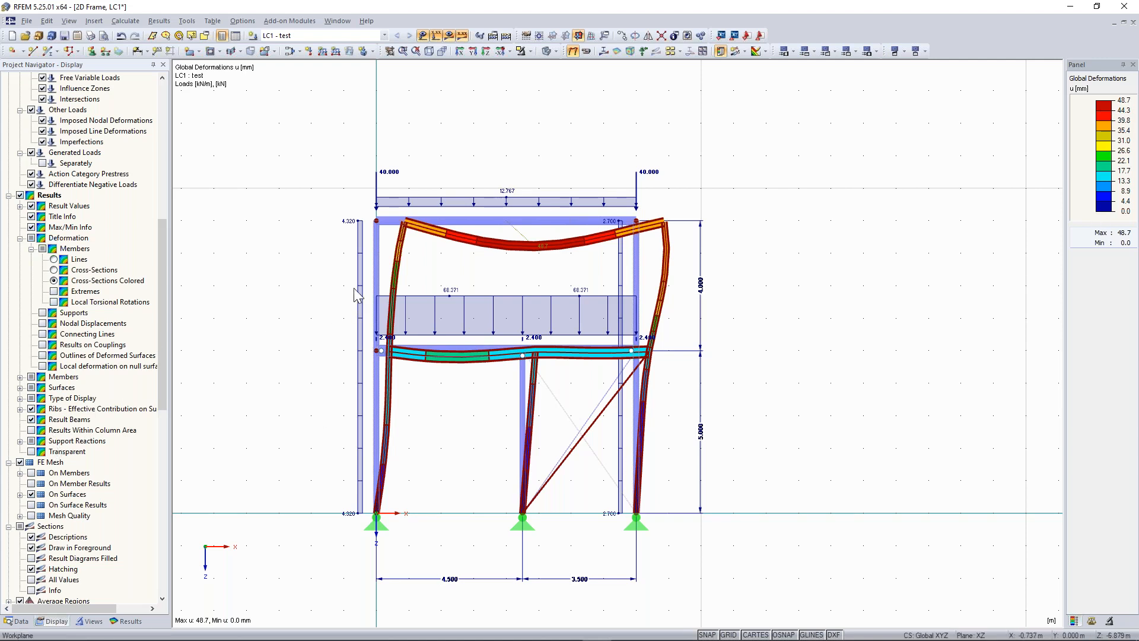
pyautogui.scroll(5, 422, 231)
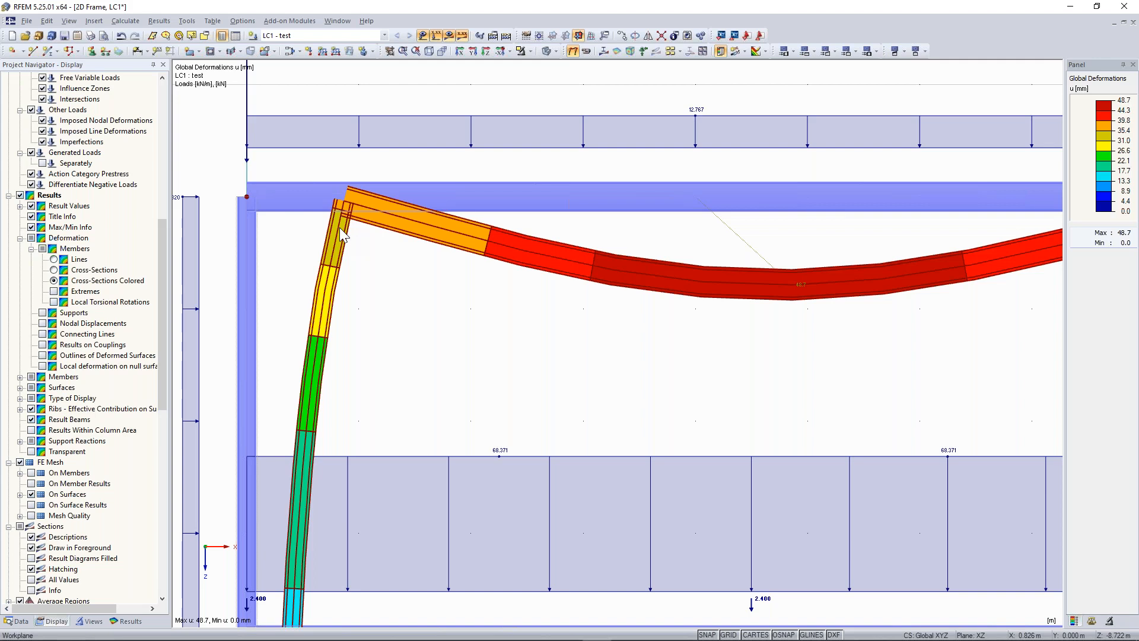
pyautogui.click(19, 398)
pyautogui.click(31, 410)
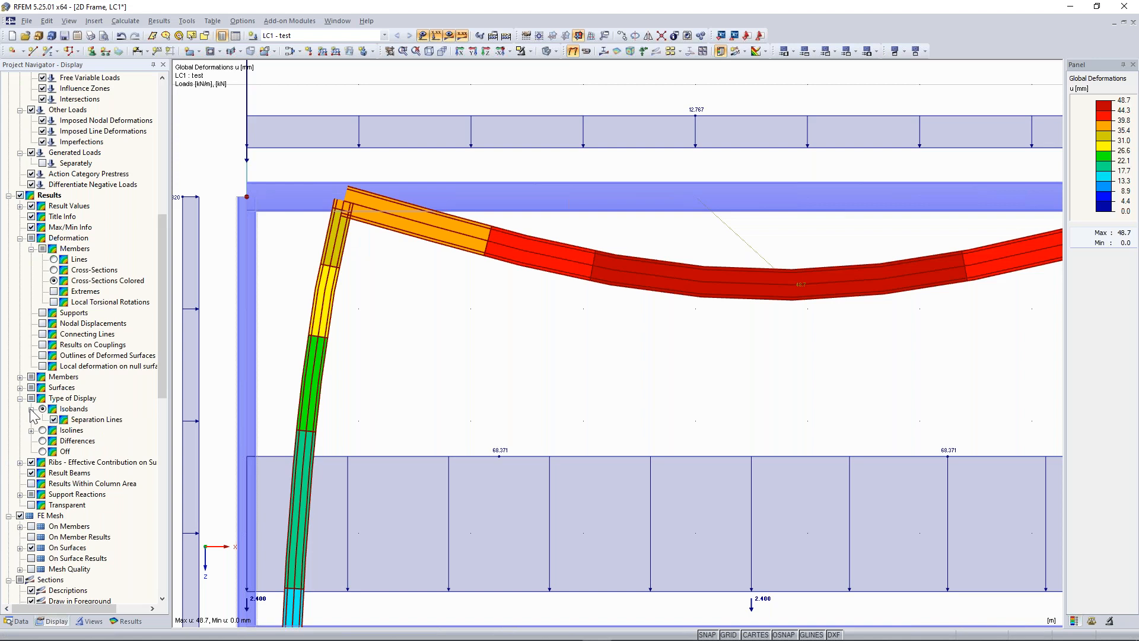
pyautogui.click(53, 419)
pyautogui.scroll(-8, 507, 323)
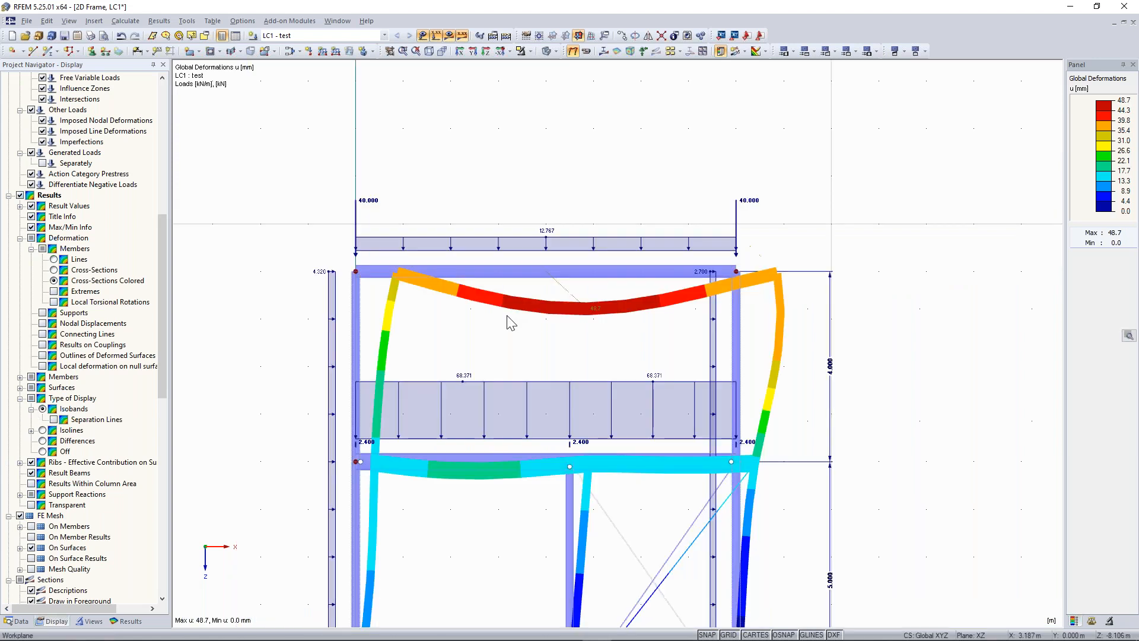
pyautogui.moveTo(501, 330); pyautogui.dragTo(503, 231, button='middle')
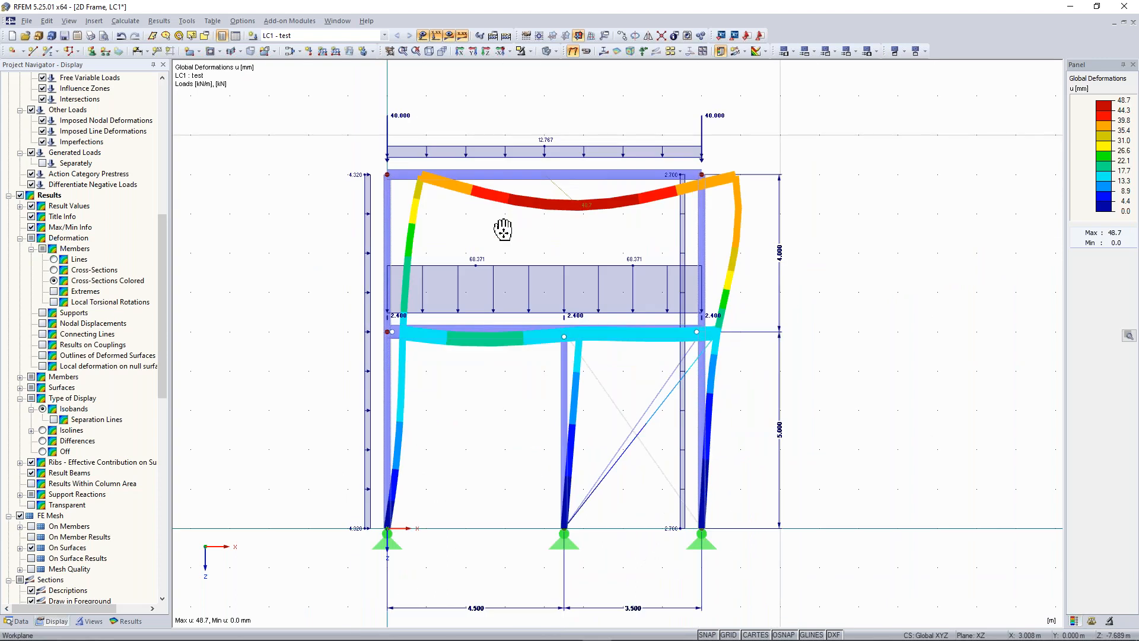
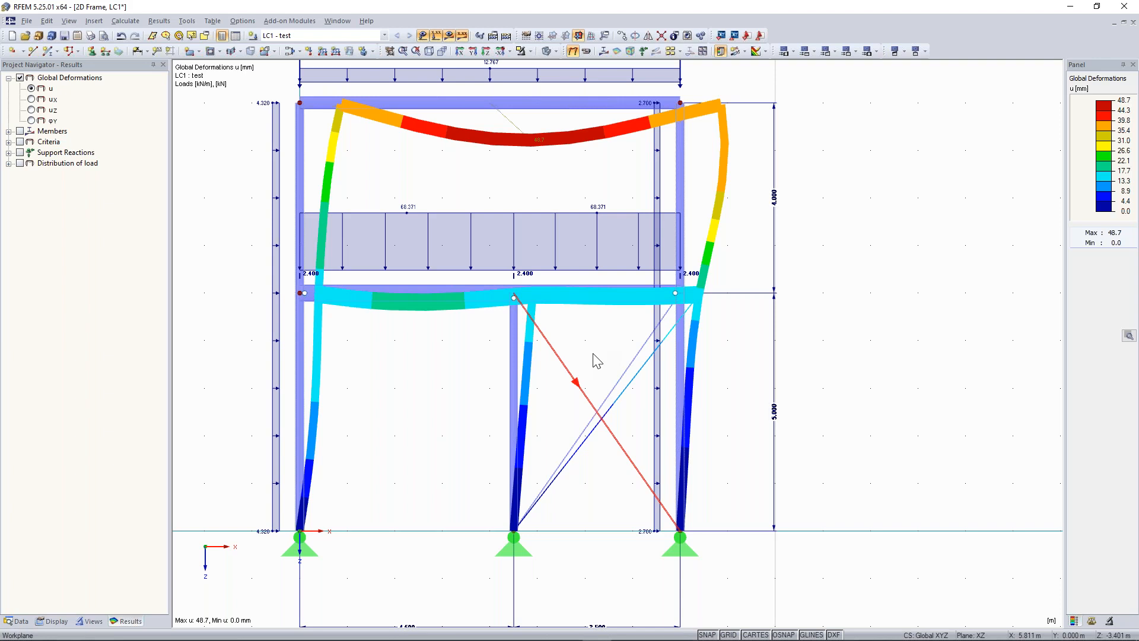
# Step: Examine the coloured deformed shape of the frame, including the diagonal tension braces, columns and both beams
pyautogui.scroll(1, 596, 360)
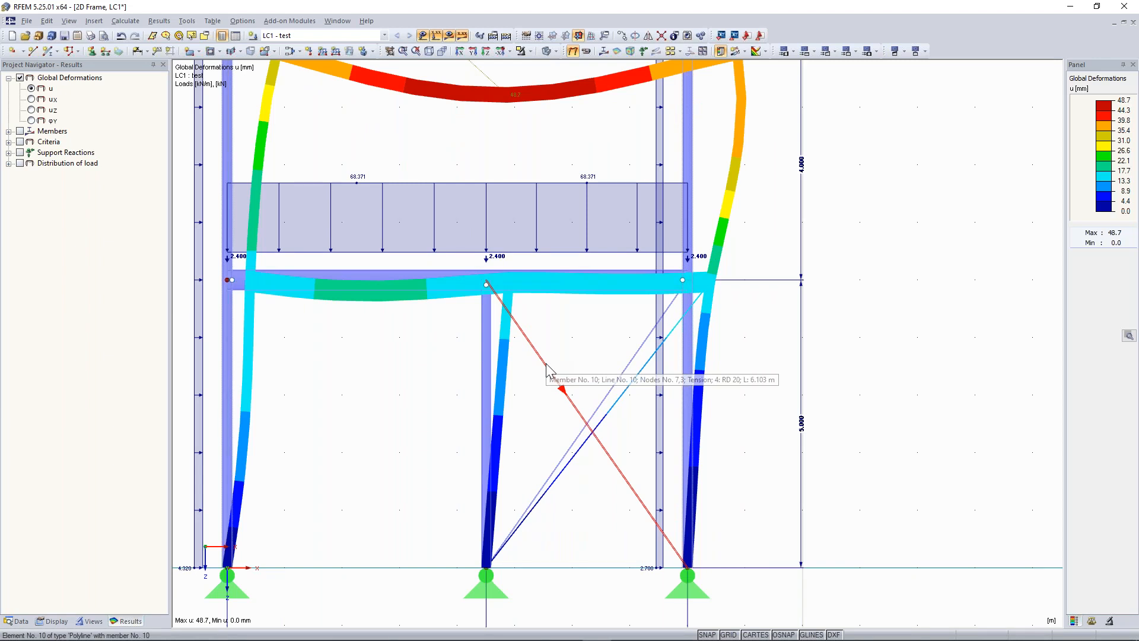
pyautogui.moveTo(575, 354)
pyautogui.mouseDown(button='middle')
pyautogui.moveTo(547, 356)
pyautogui.moveTo(563, 352)
pyautogui.mouseUp(button='middle')
pyautogui.scroll(-2, 552, 350)
pyautogui.scroll(1, 552, 349)
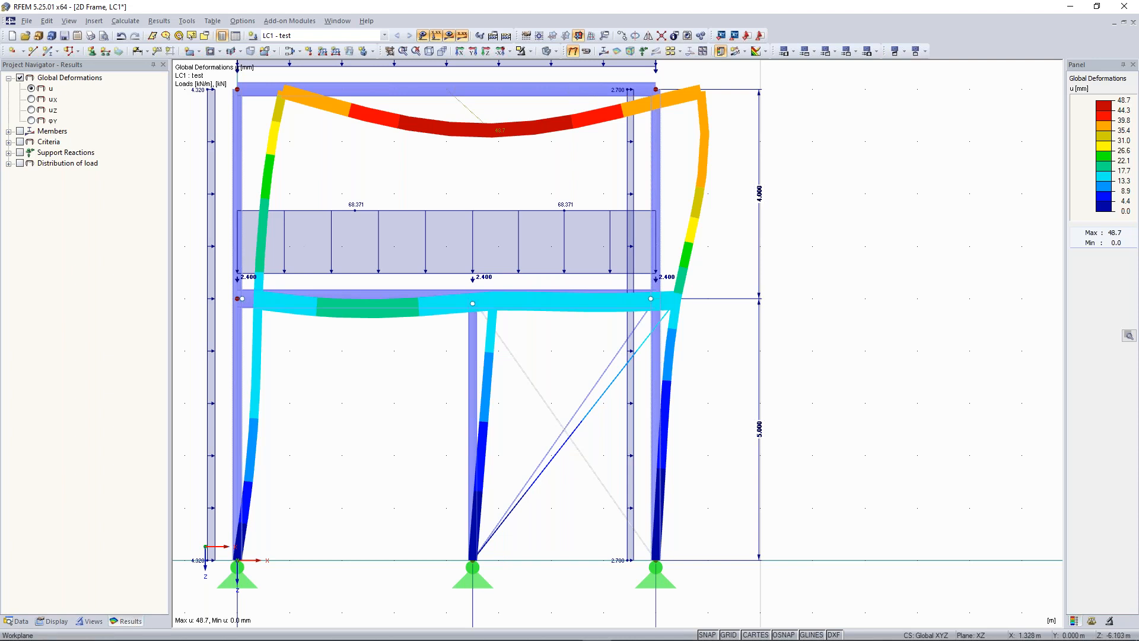
pyautogui.scroll(-3, 488, 236)
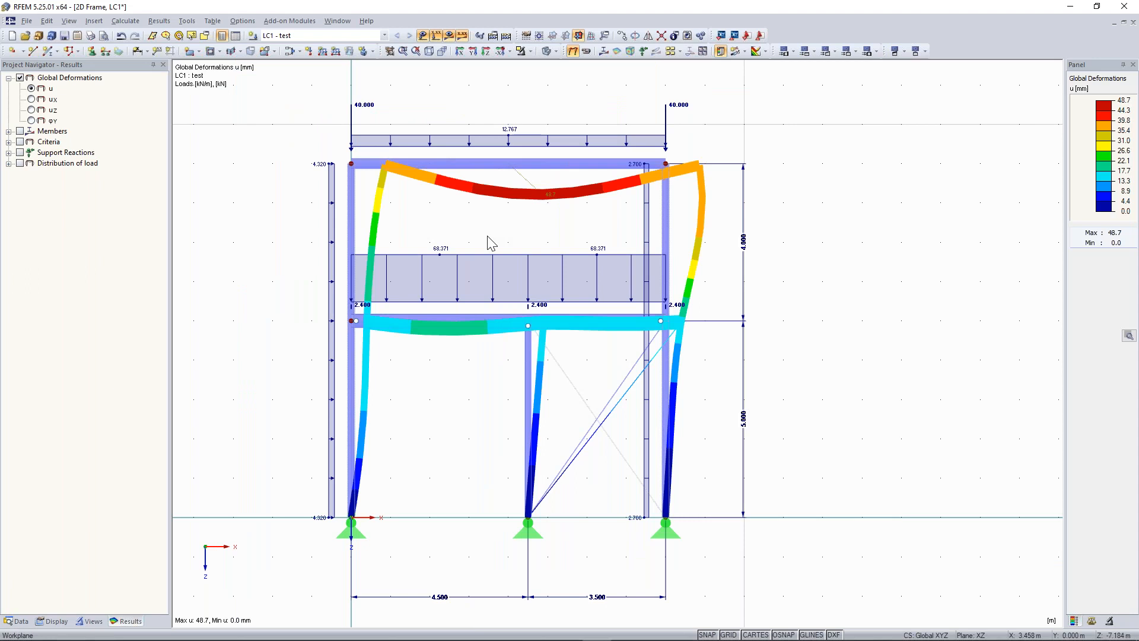
pyautogui.scroll(-1, 486, 234)
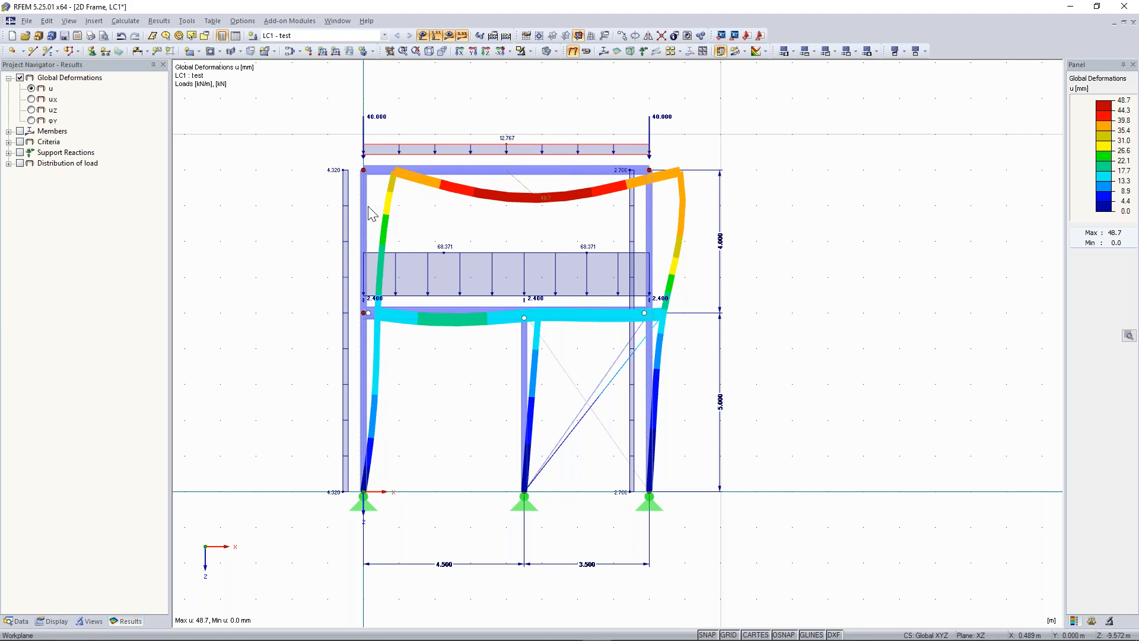
pyautogui.scroll(1, 468, 247)
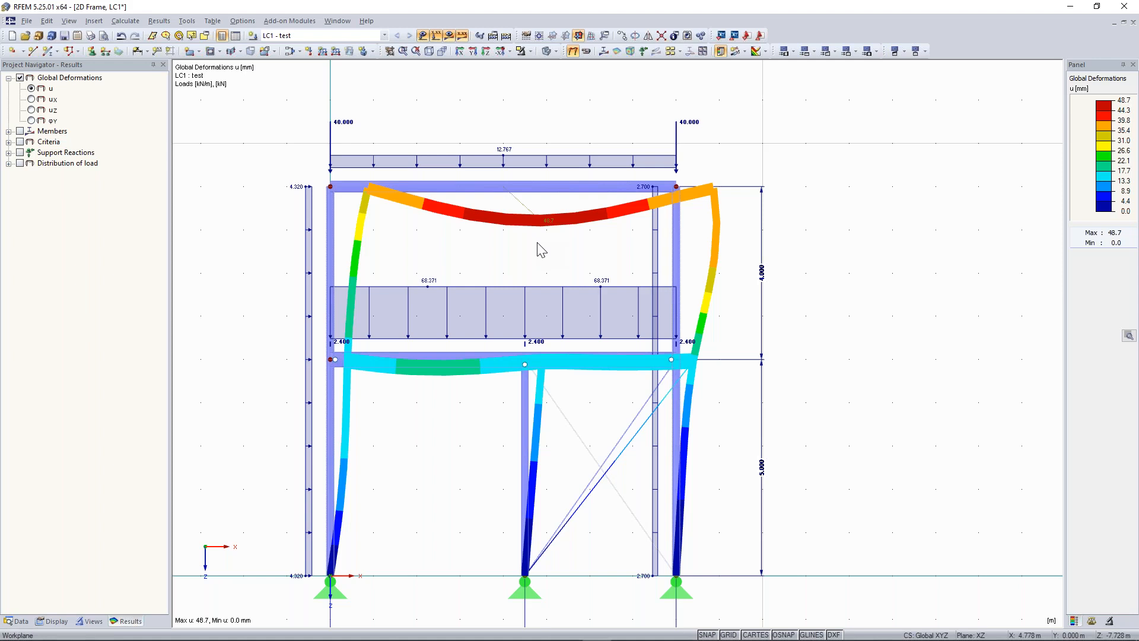
pyautogui.scroll(1, 593, 356)
pyautogui.click(517, 365)
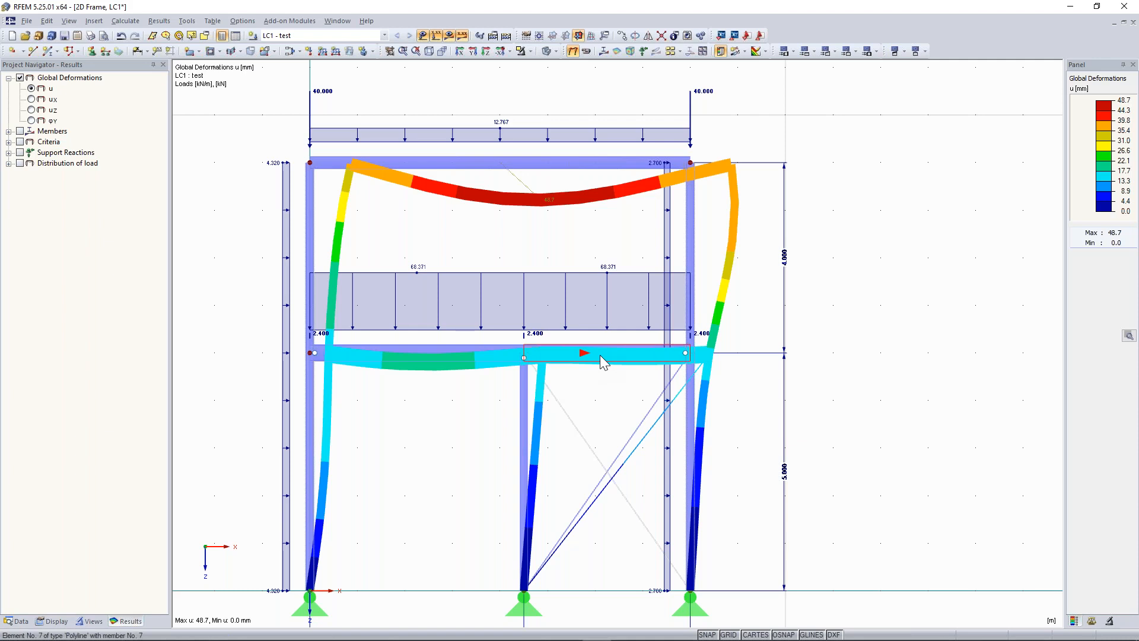
# Step: Show the results summary table for LC1 - test and compare the sums of loads and support forces
pyautogui.click(236, 36)
pyautogui.moveTo(283, 457); pyautogui.dragTo(282, 423)
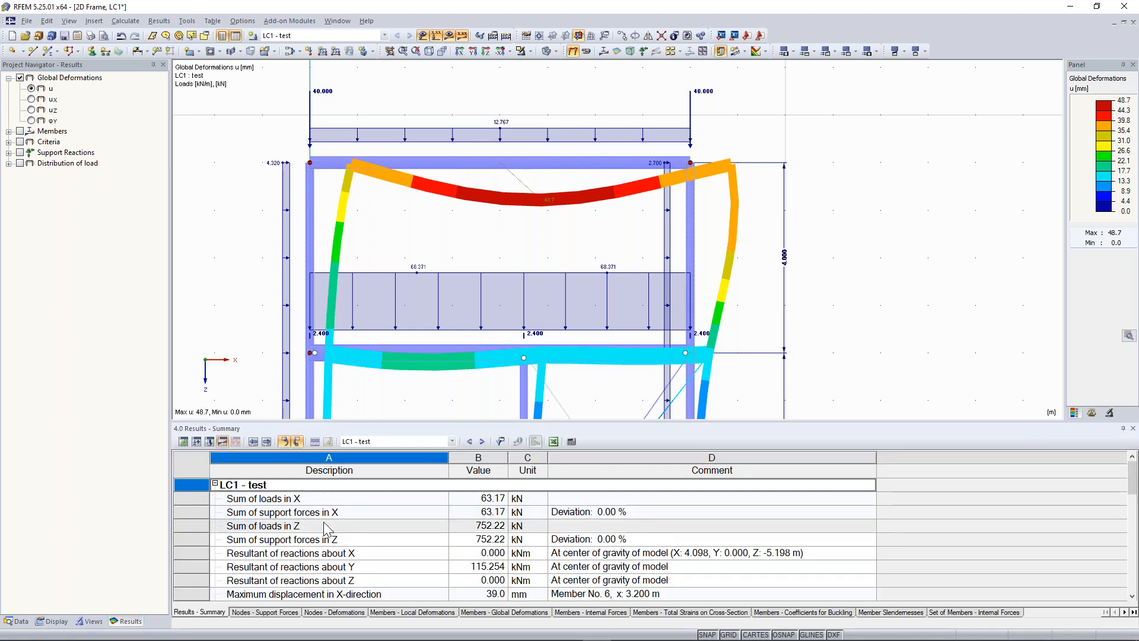
pyautogui.scroll(-1, 229, 290)
pyautogui.moveTo(236, 270); pyautogui.dragTo(288, 172, button='middle')
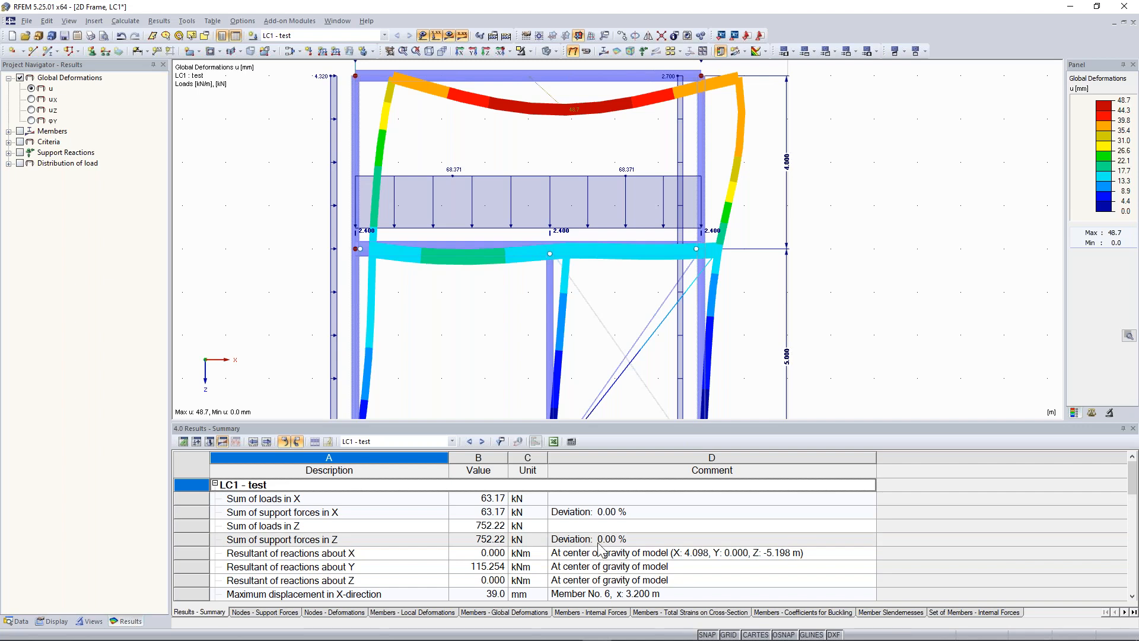
# Step: Display the bending moment My diagram for the members and examine it along the intermediate beam
pyautogui.scroll(-2, 313, 298)
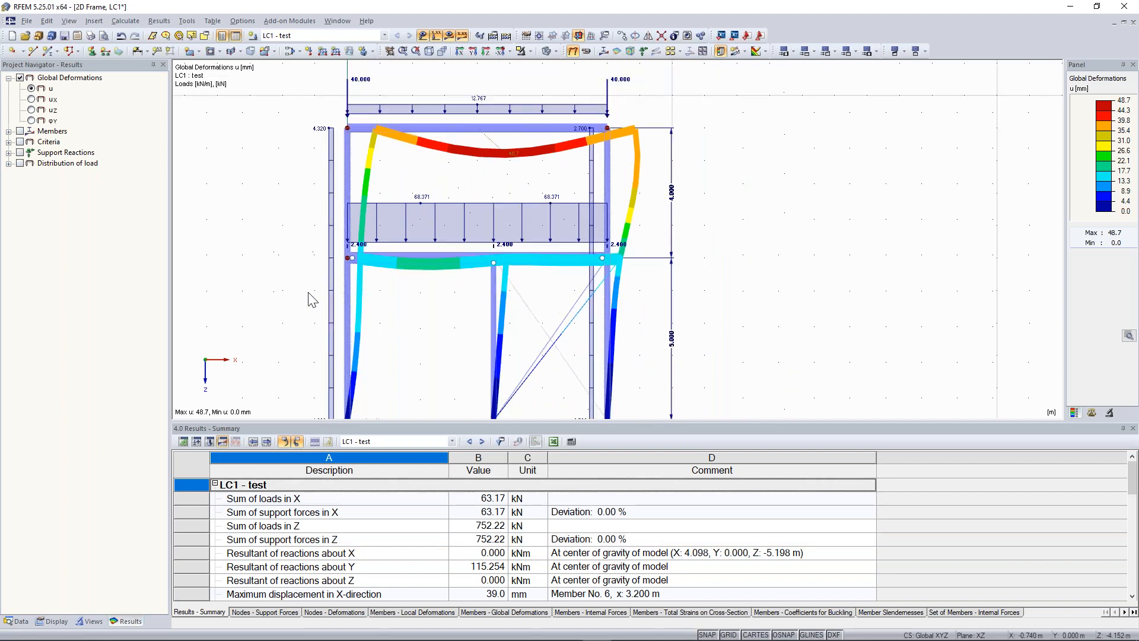
pyautogui.moveTo(288, 294); pyautogui.dragTo(328, 253, button='middle')
pyautogui.scroll(-2, 331, 230)
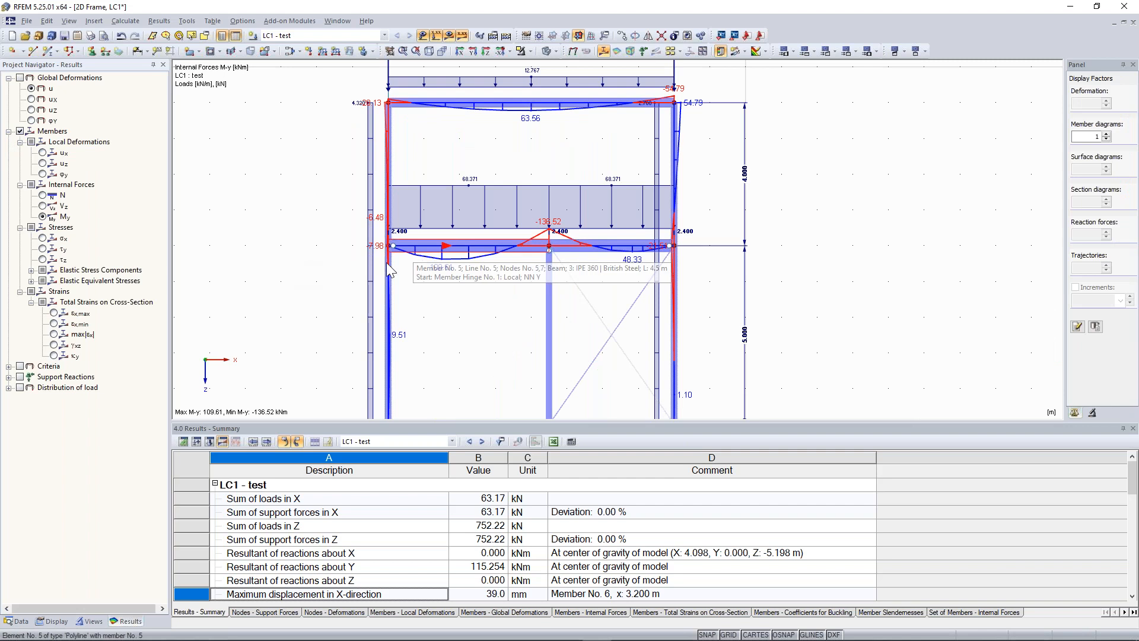
pyautogui.scroll(2, 412, 261)
pyautogui.scroll(3, 407, 289)
pyautogui.click(42, 218)
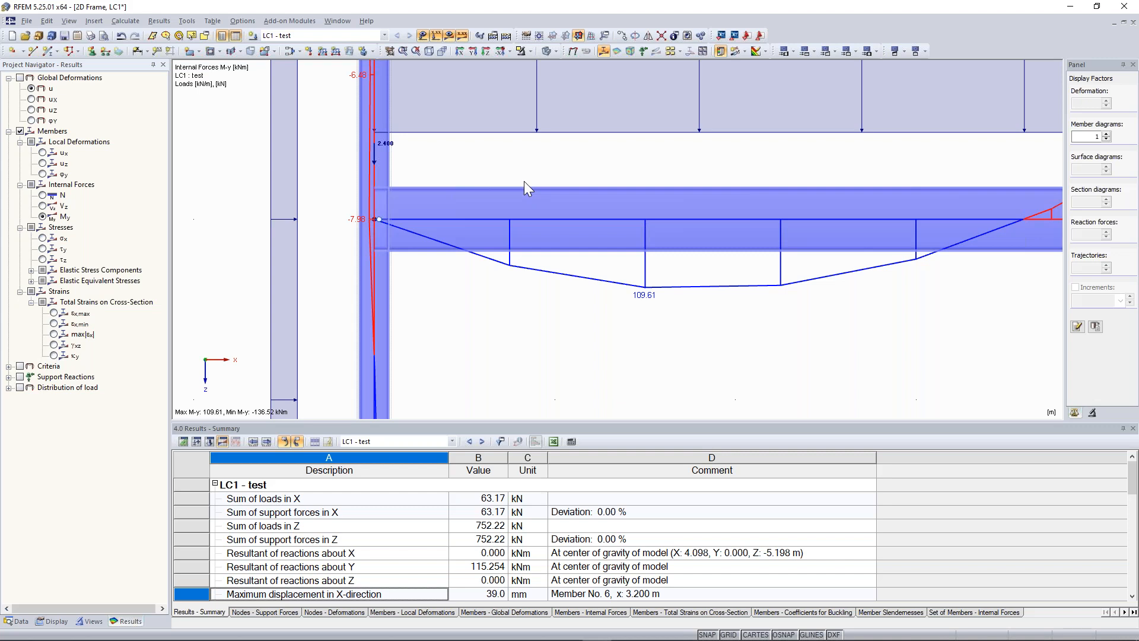
pyautogui.scroll(-4, 524, 180)
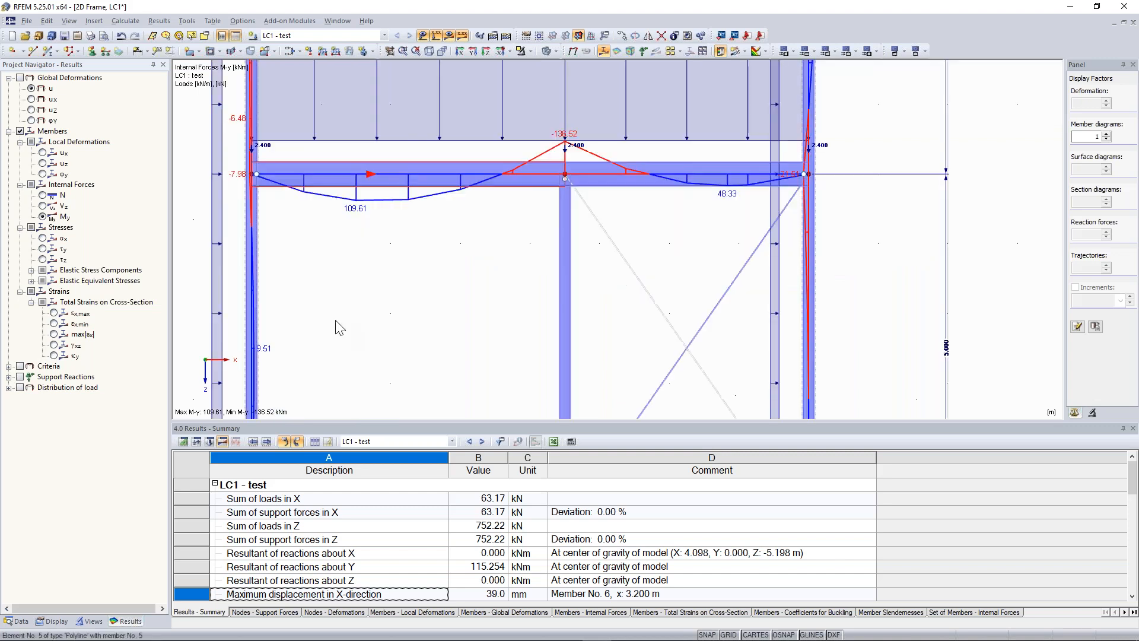
# Step: Display the member axial force N diagram and hide the loads of LC1 in the model view
pyautogui.scroll(2, 345, 226)
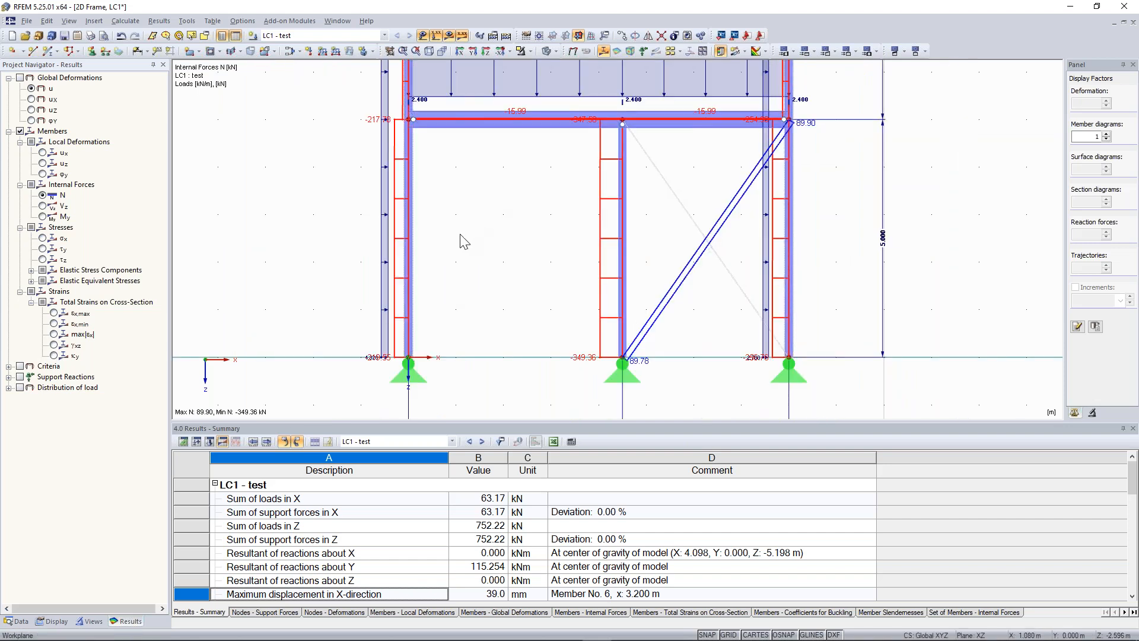
pyautogui.scroll(-1, 463, 240)
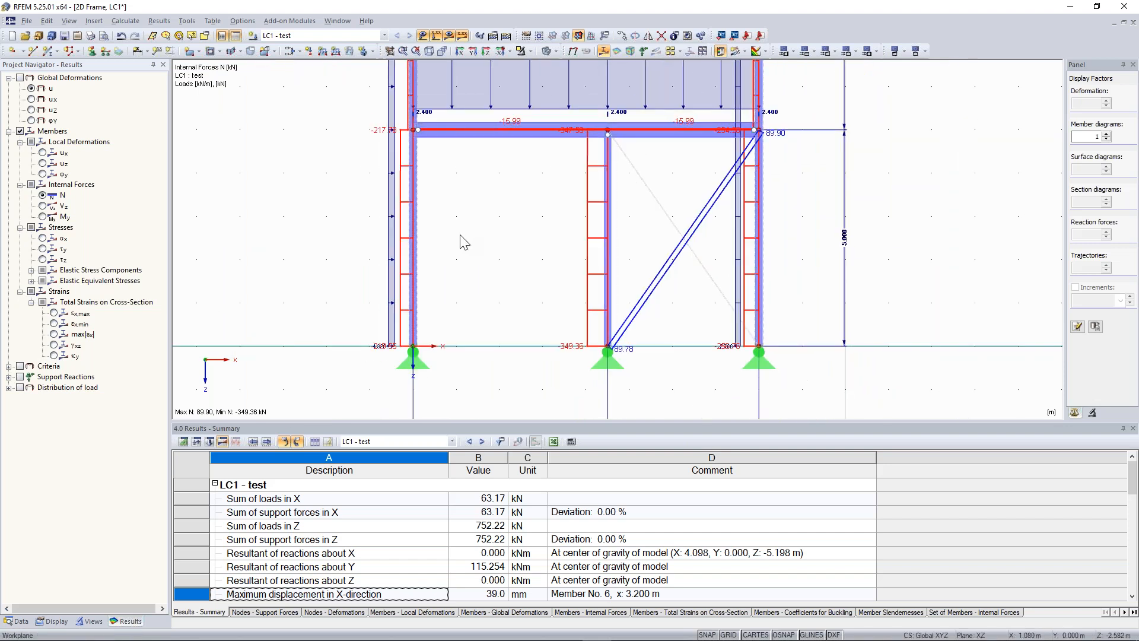
pyautogui.click(436, 36)
pyautogui.scroll(-1, 500, 197)
pyautogui.moveTo(499, 198); pyautogui.dragTo(496, 230, button='middle')
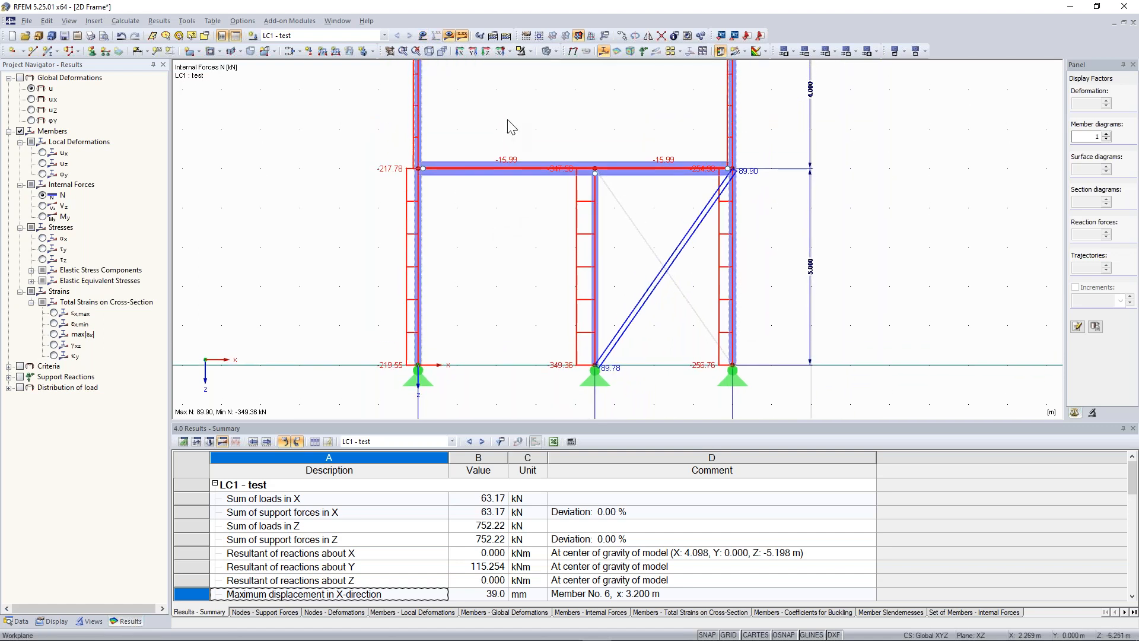
pyautogui.scroll(-1, 508, 123)
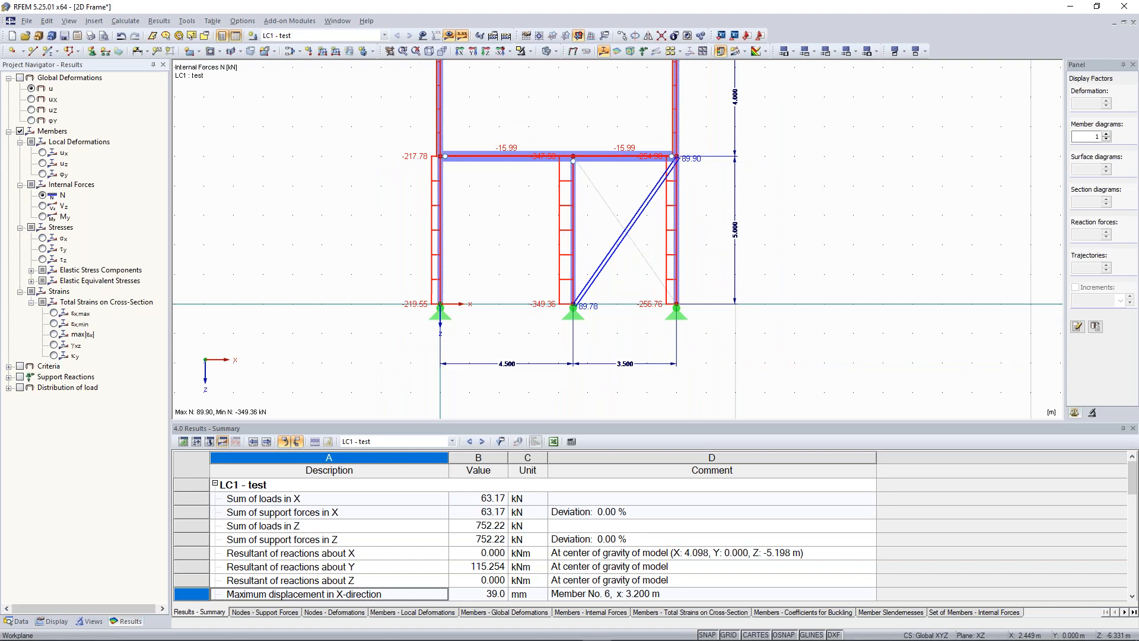
pyautogui.moveTo(527, 110); pyautogui.dragTo(488, 171, button='middle')
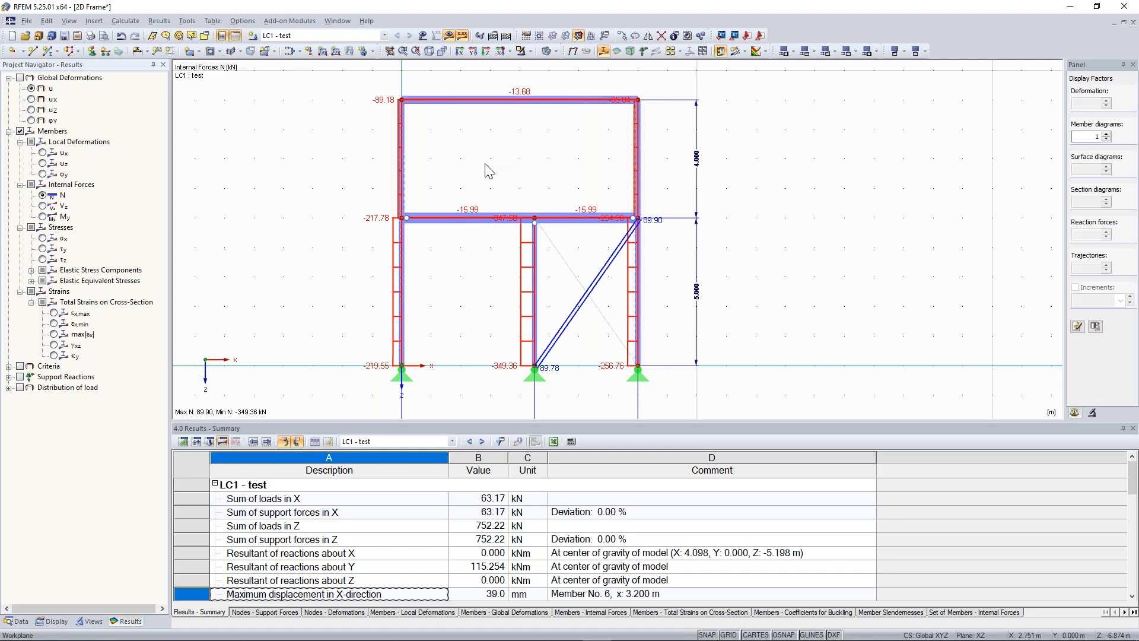
# Step: Turn on the support reactions display for the nodal supports
pyautogui.scroll(1, 330, 358)
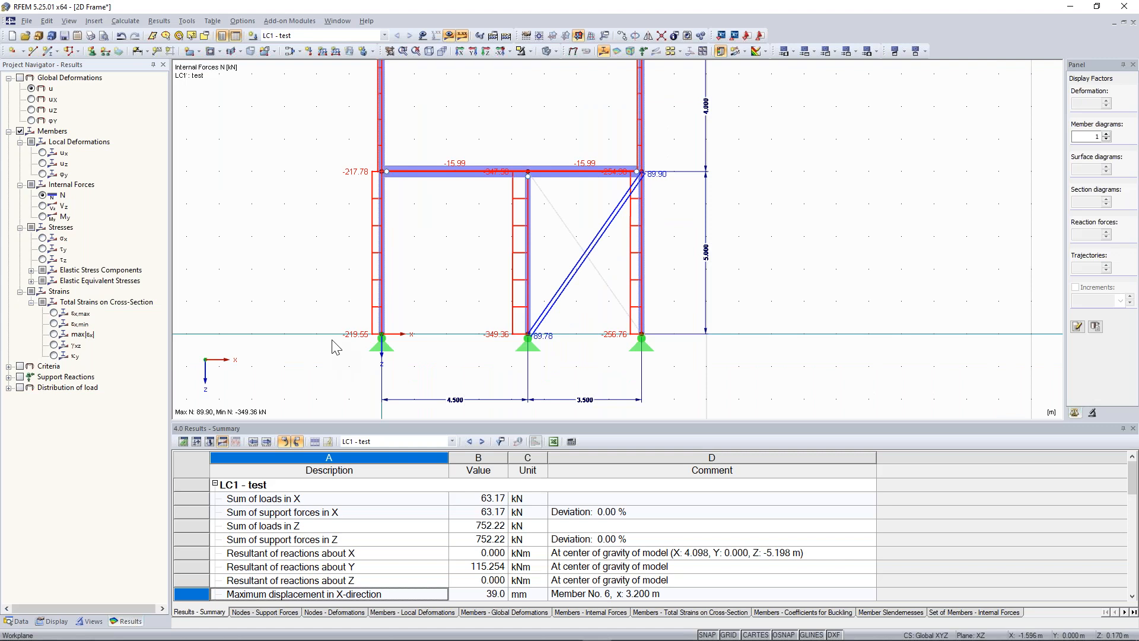
pyautogui.click(9, 376)
pyautogui.click(20, 376)
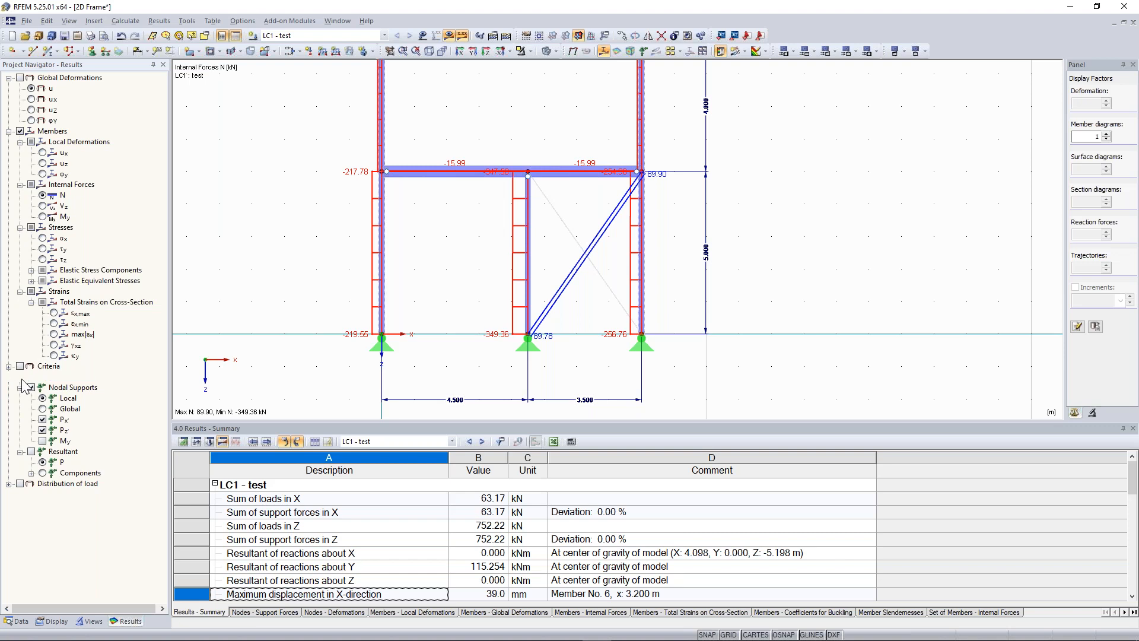
# Step: Examine the horizontal and vertical support reactions at the three column bases against the column and brace axial forces
pyautogui.scroll(5, 380, 397)
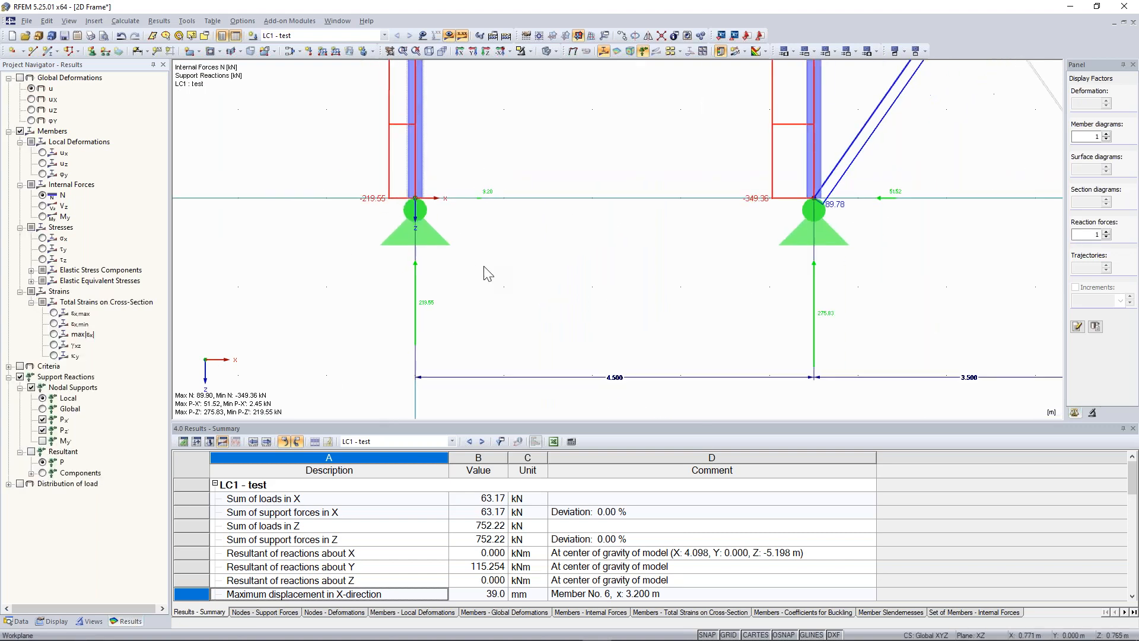
pyautogui.scroll(-1, 393, 330)
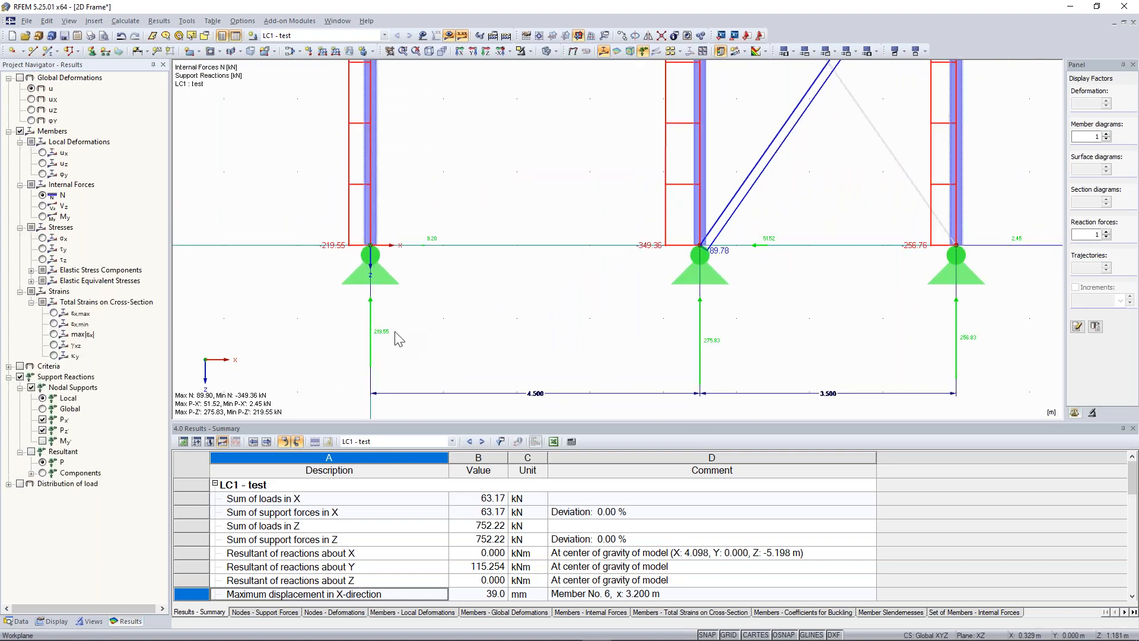
pyautogui.moveTo(369, 343); pyautogui.dragTo(347, 345, button='middle')
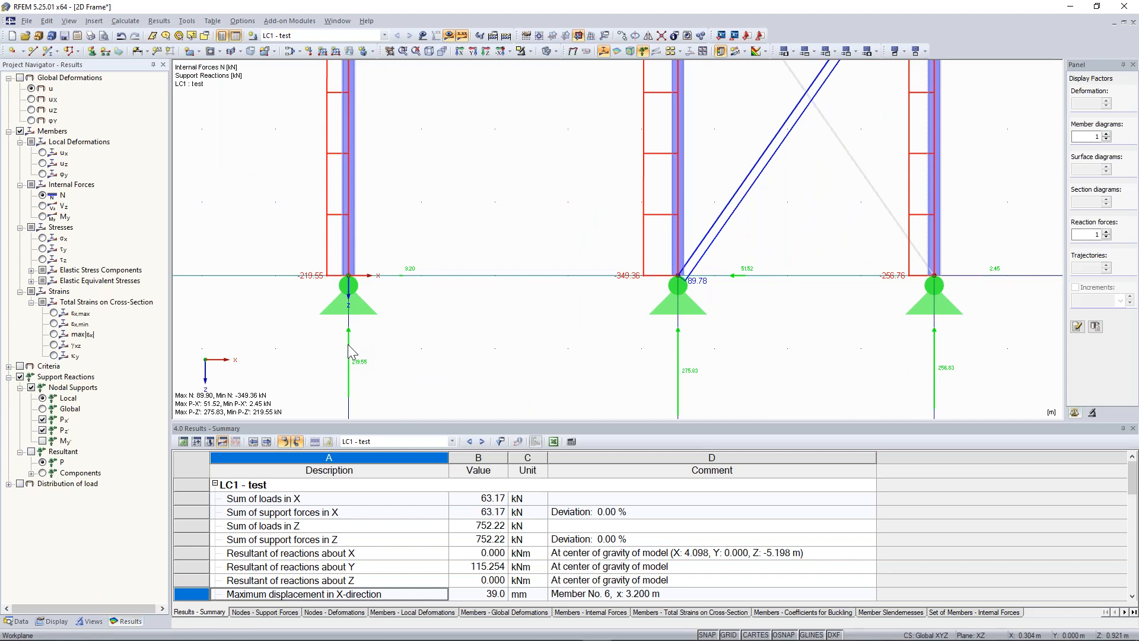
pyautogui.scroll(-2, 315, 291)
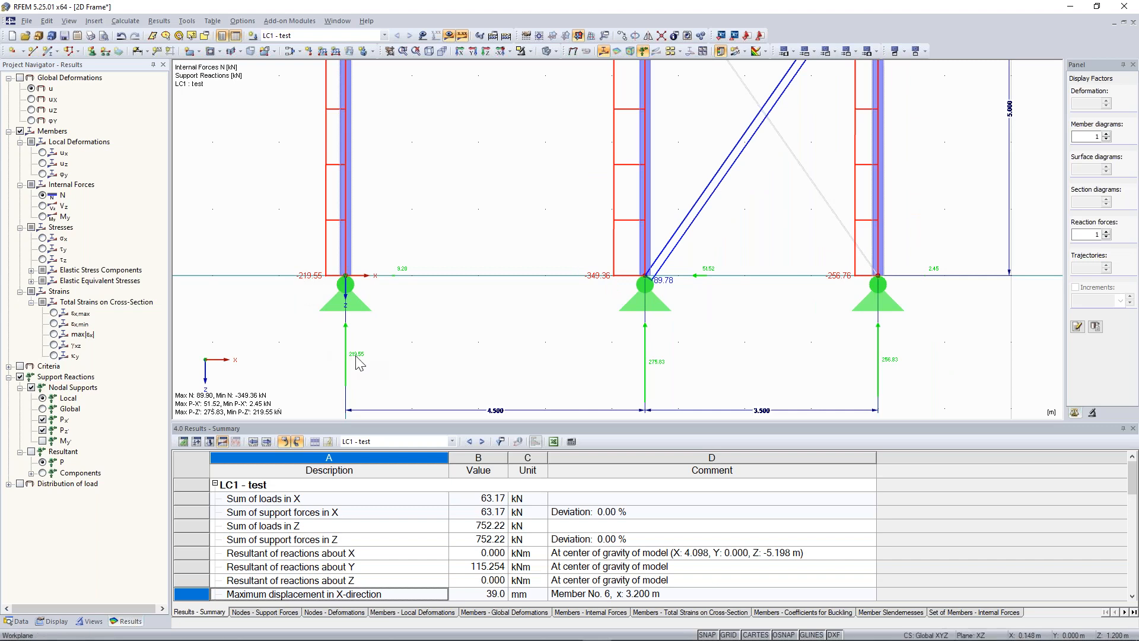
pyautogui.scroll(-3, 356, 356)
pyautogui.moveTo(436, 240); pyautogui.dragTo(337, 231, button='middle')
pyautogui.scroll(4, 574, 304)
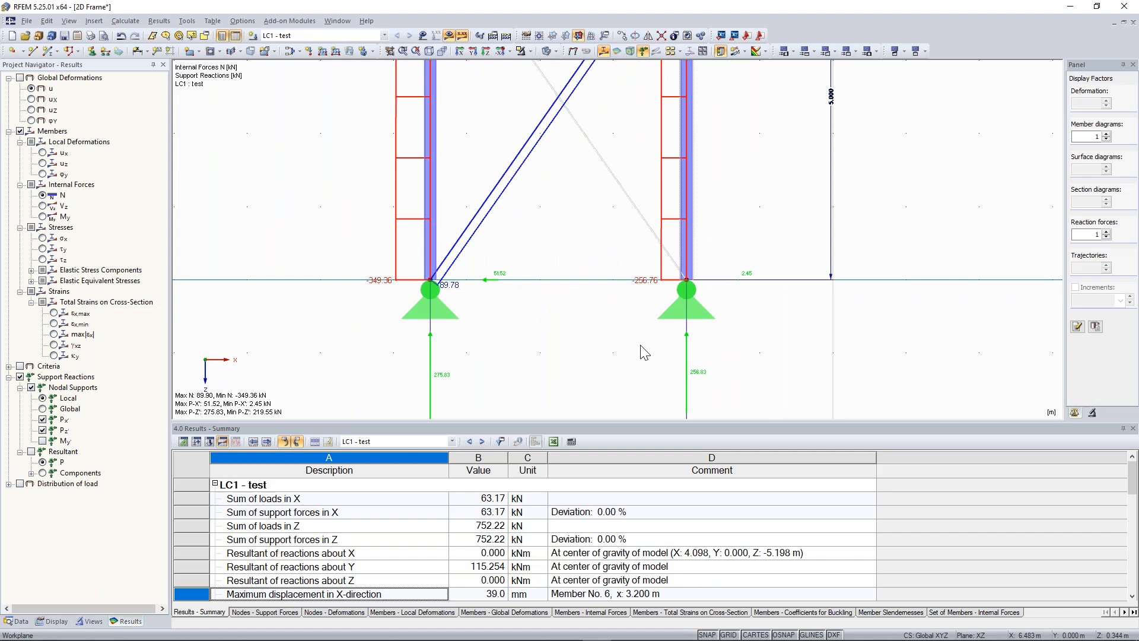
pyautogui.scroll(-1, 564, 181)
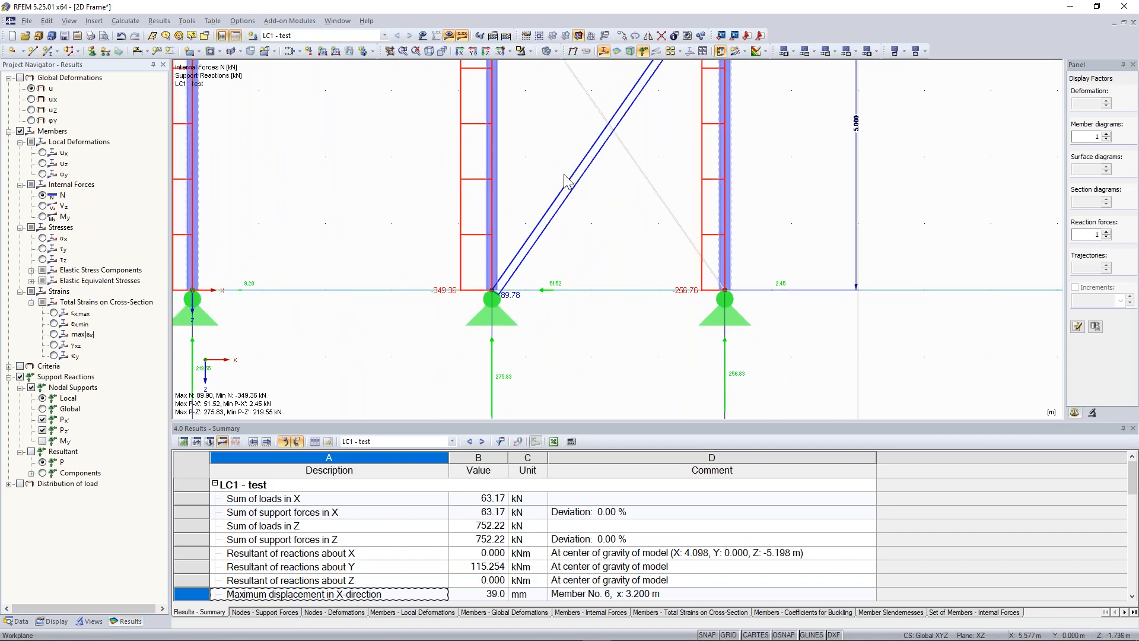
pyautogui.scroll(-1, 541, 169)
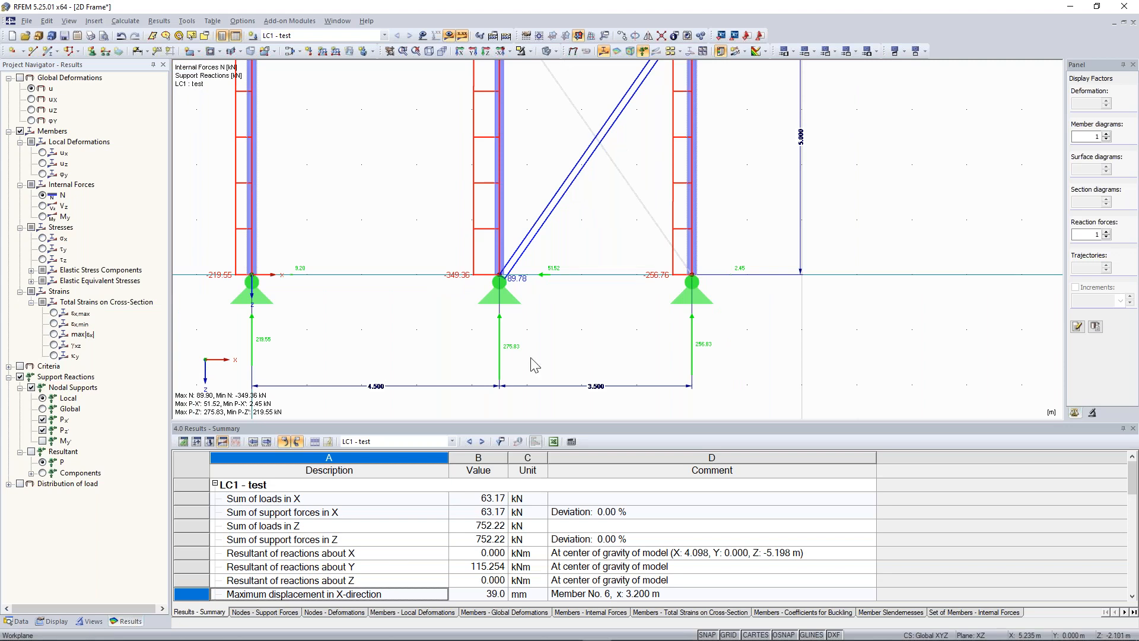
pyautogui.scroll(1, 532, 361)
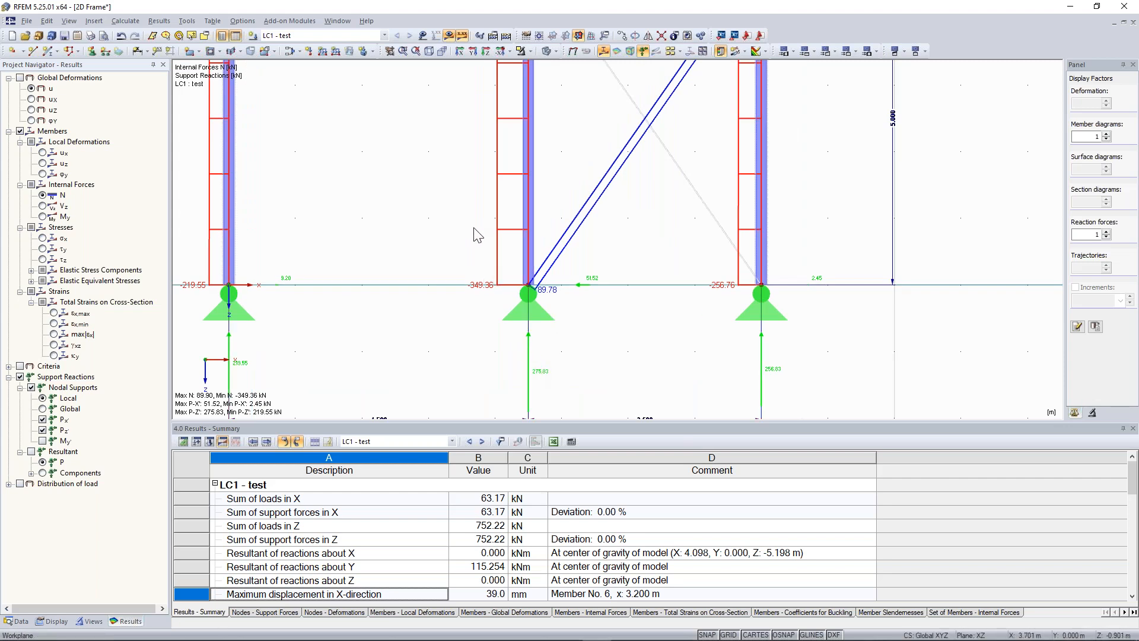
pyautogui.scroll(-1, 553, 245)
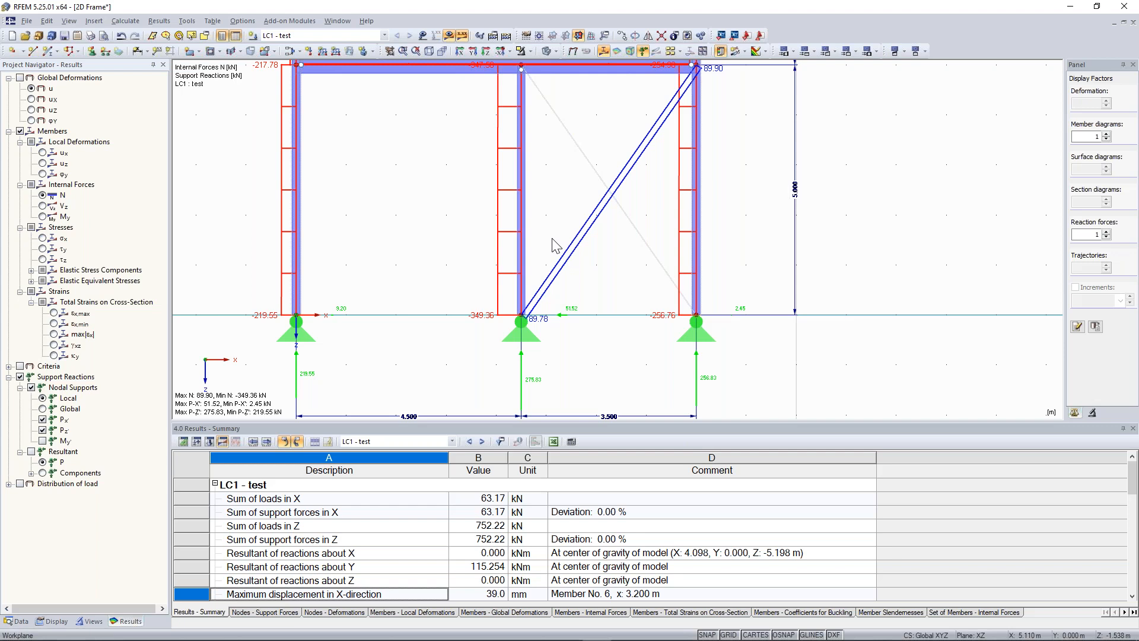
pyautogui.scroll(-3, 555, 245)
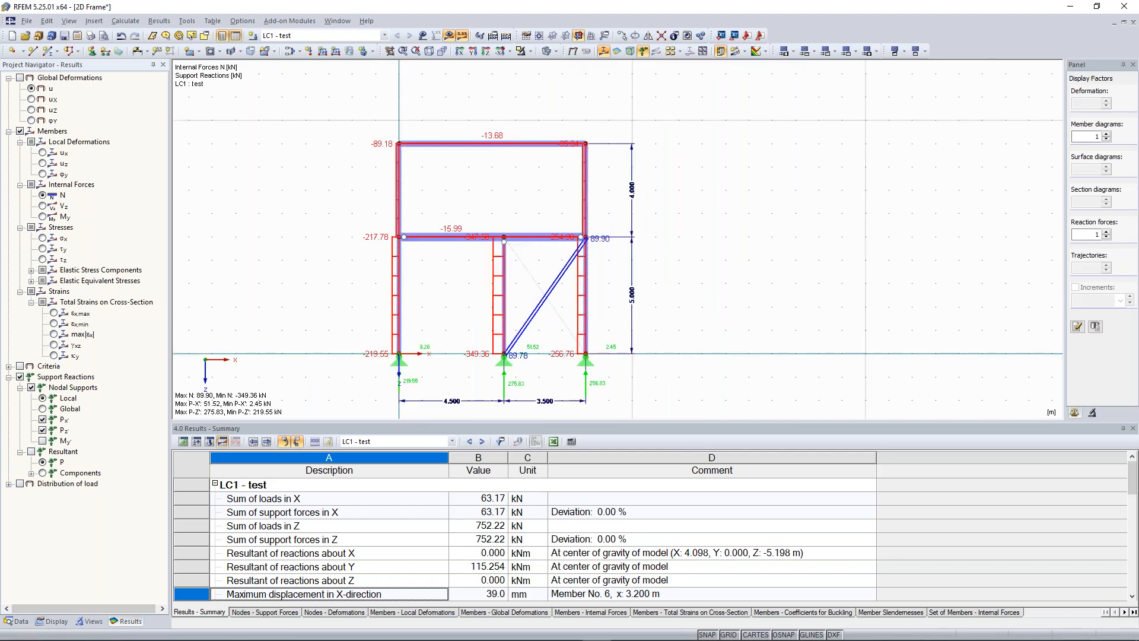
# Step: Start the RF-STABILITY add-on module and agree to activate the FE mesh division for straight members
pyautogui.moveTo(379, 423); pyautogui.dragTo(380, 455)
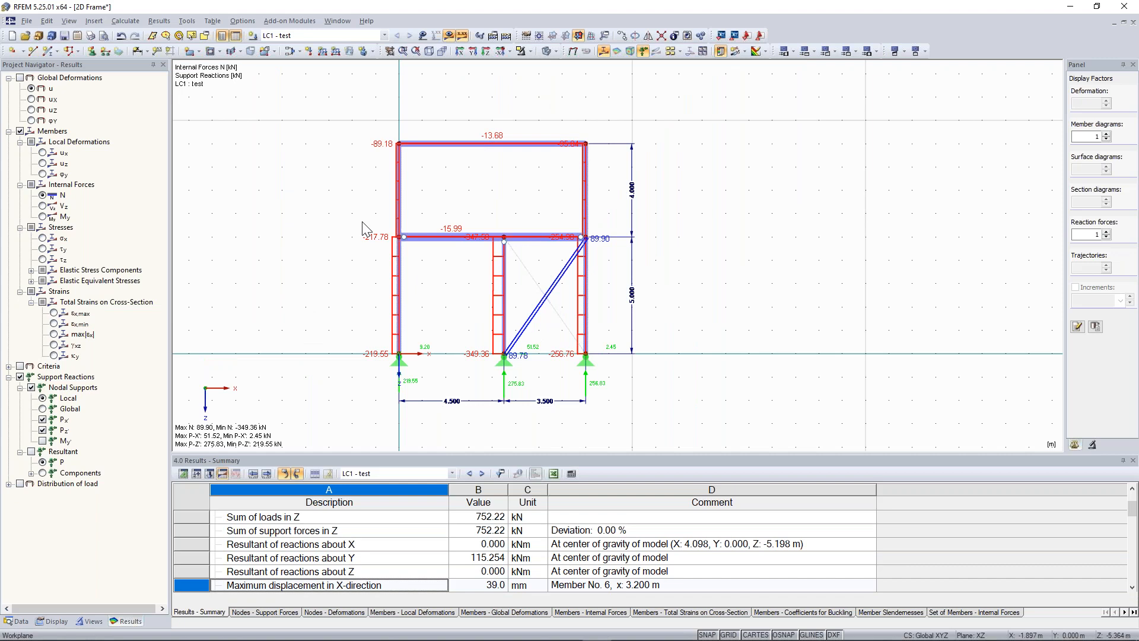
pyautogui.click(21, 621)
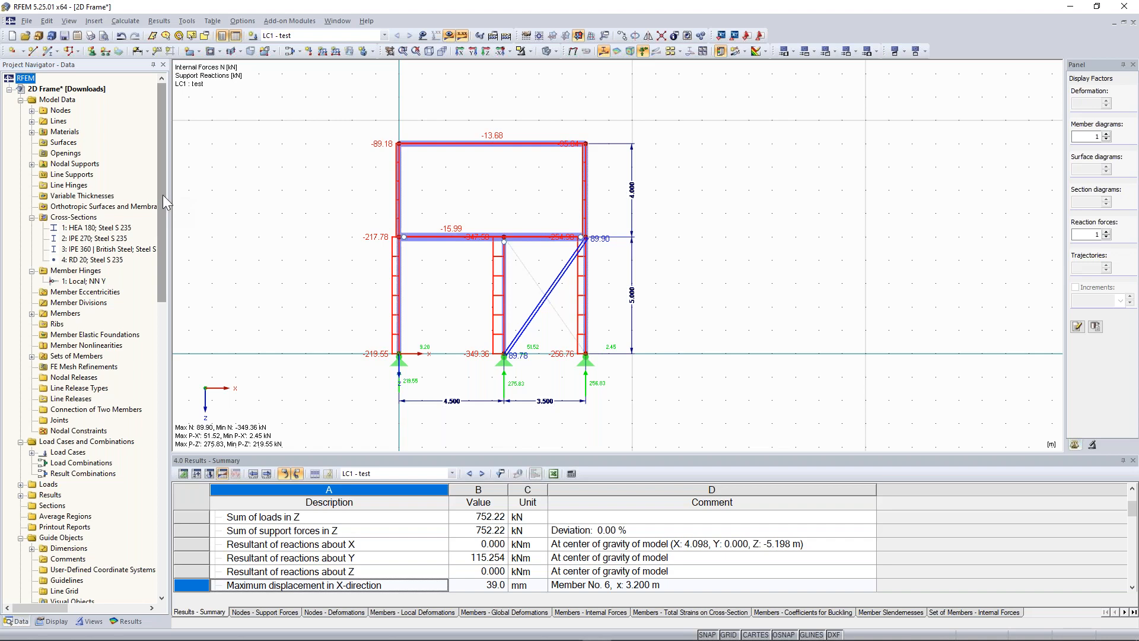
pyautogui.moveTo(159, 178); pyautogui.dragTo(158, 313)
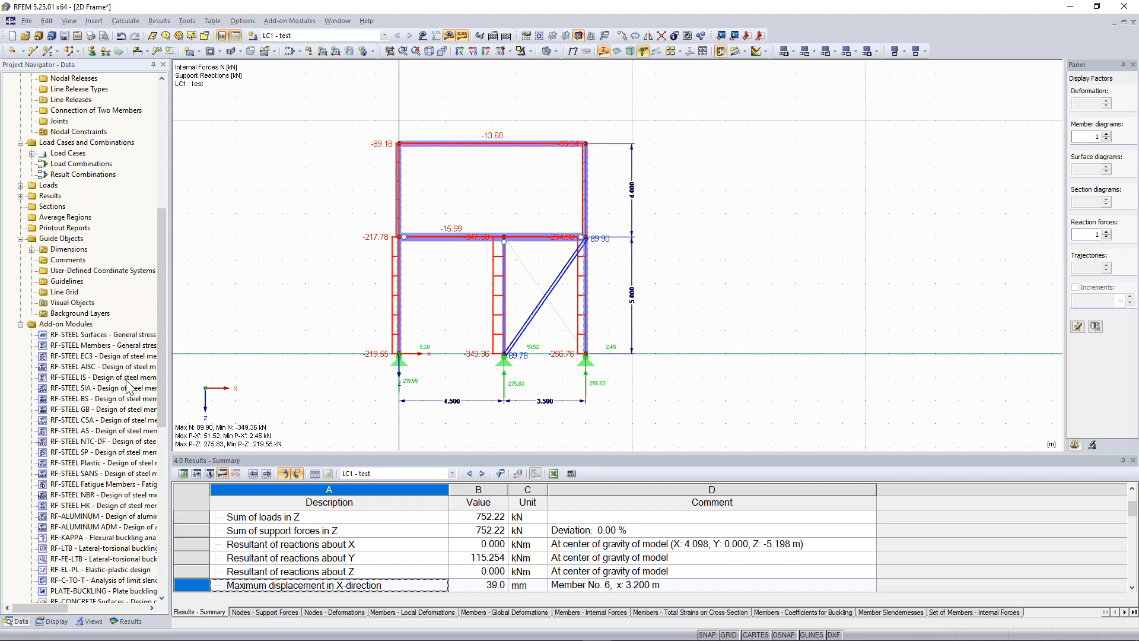
pyautogui.scroll(-12, 153, 438)
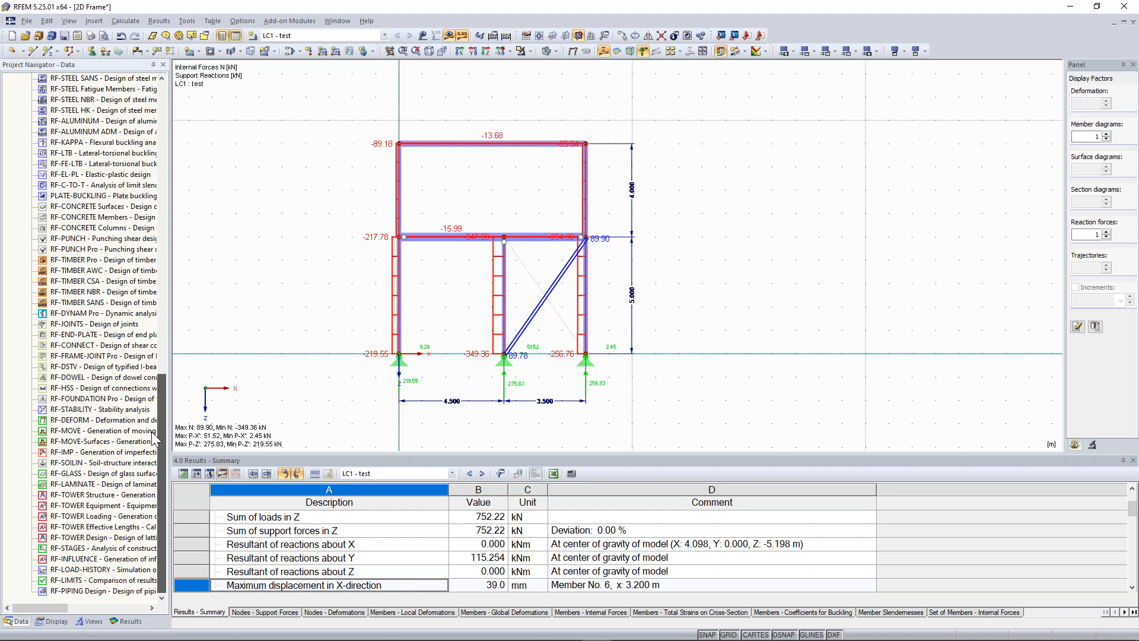
pyautogui.click(290, 21)
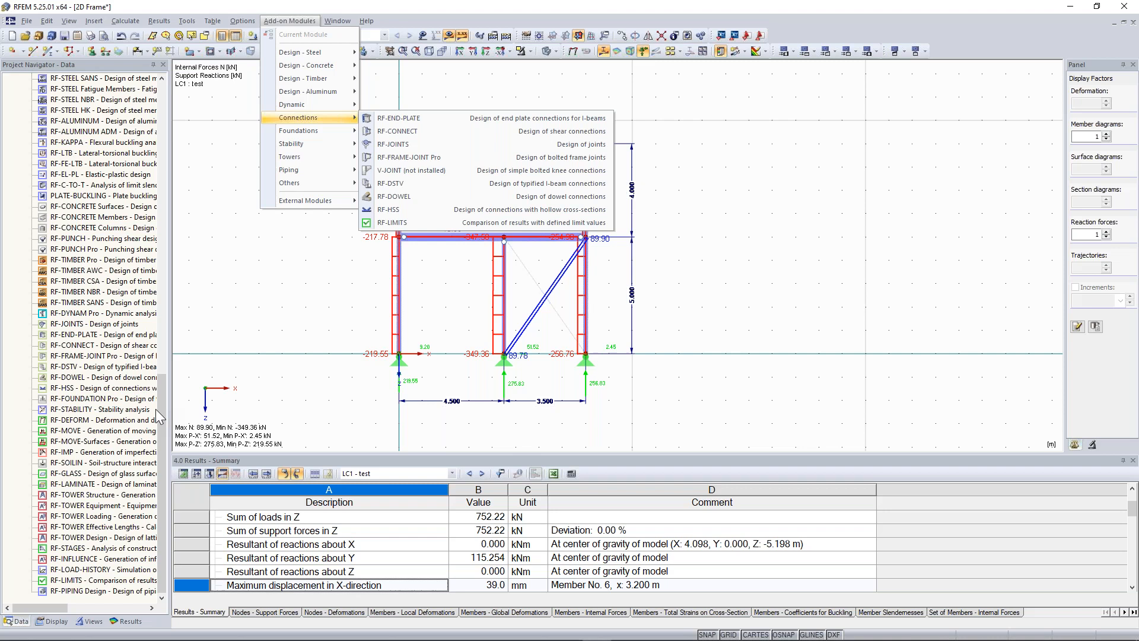
pyautogui.click(276, 343)
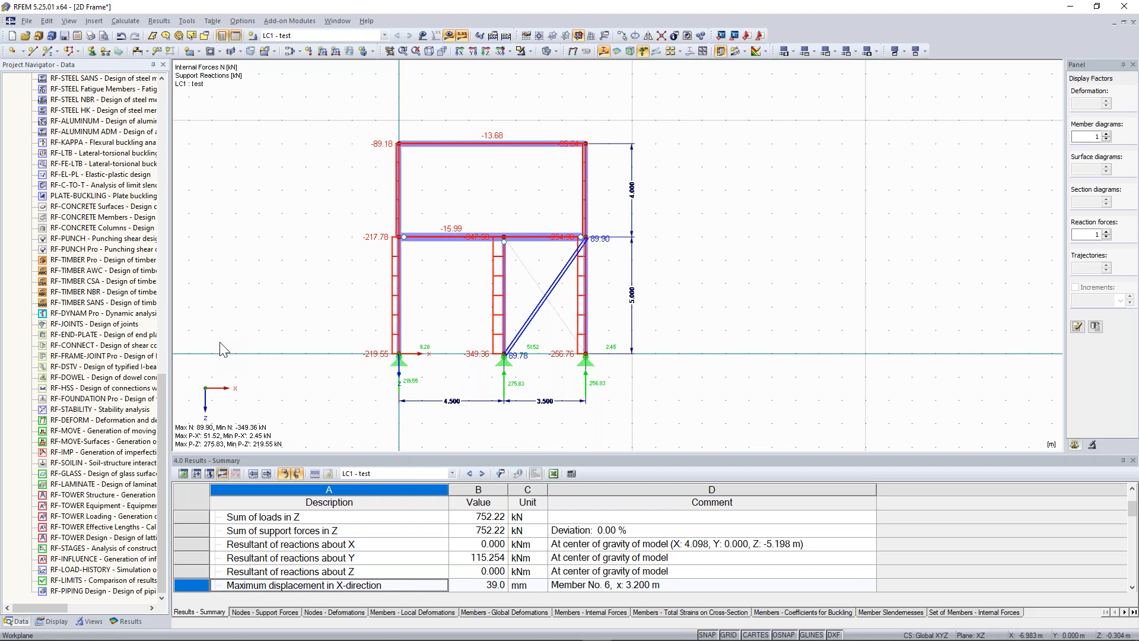
pyautogui.moveTo(551, 301); pyautogui.dragTo(780, 204)
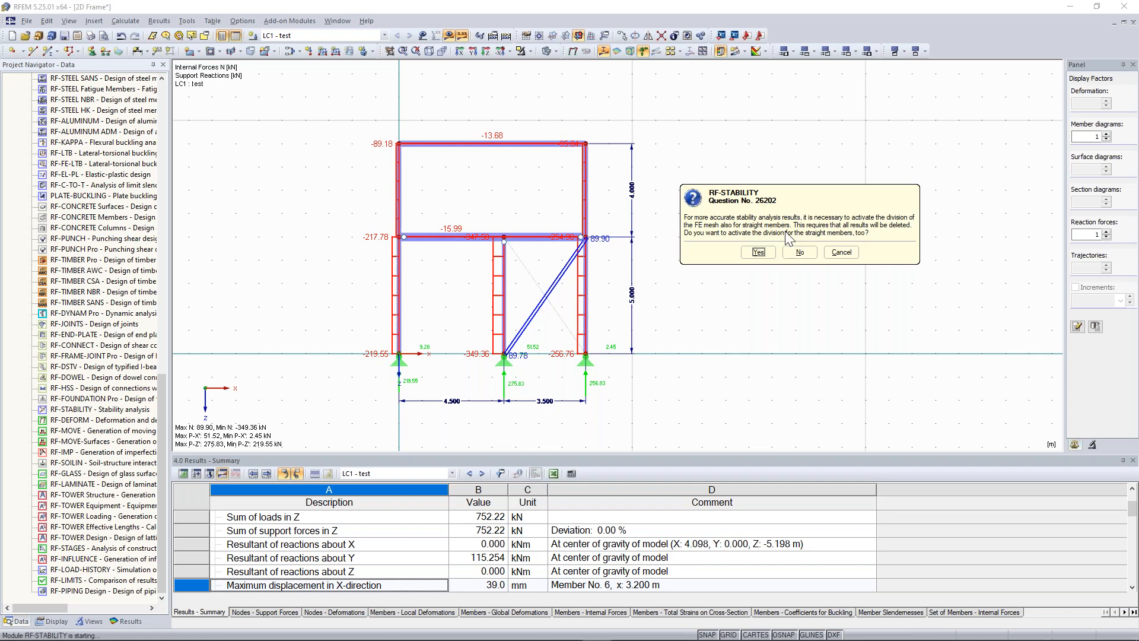
pyautogui.click(761, 253)
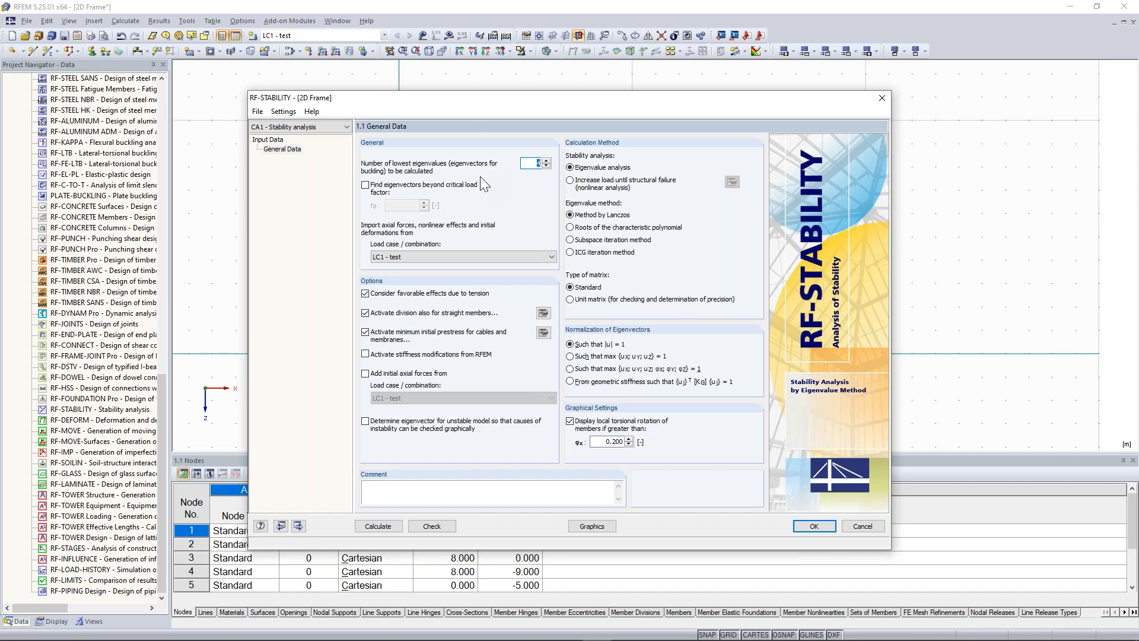
# Step: Disable the favorable effects due to tension and the minimum initial prestress for cables and membranes
pyautogui.click(533, 162)
pyautogui.click(448, 294)
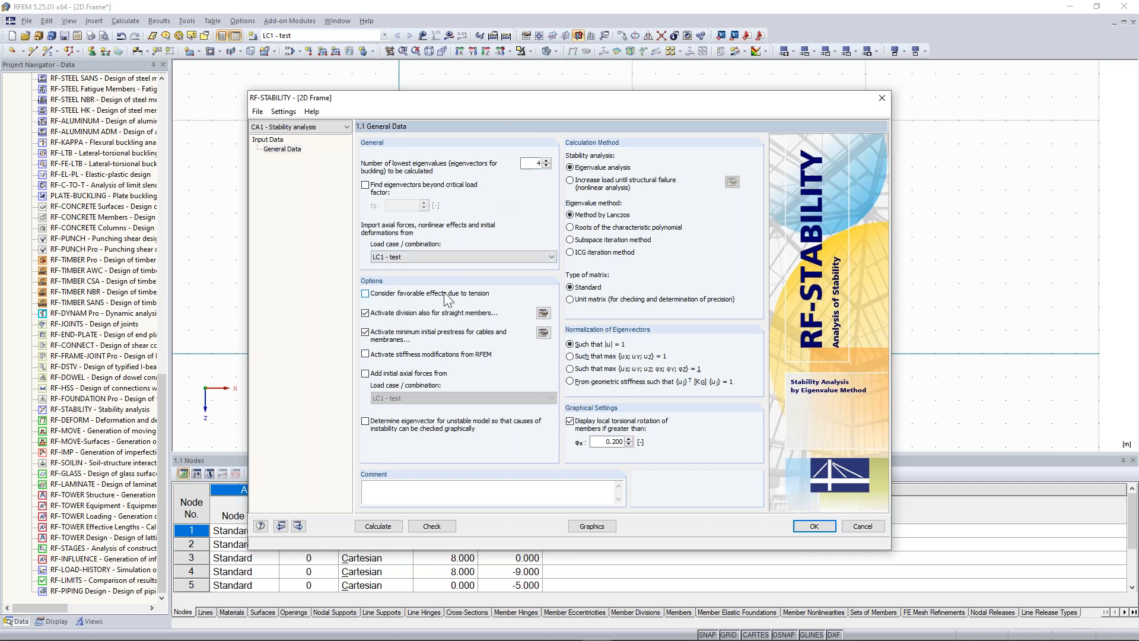
pyautogui.click(421, 338)
# Step: Set the minimum number of divisions for straight members to 10 in the FE mesh settings
pyautogui.click(542, 312)
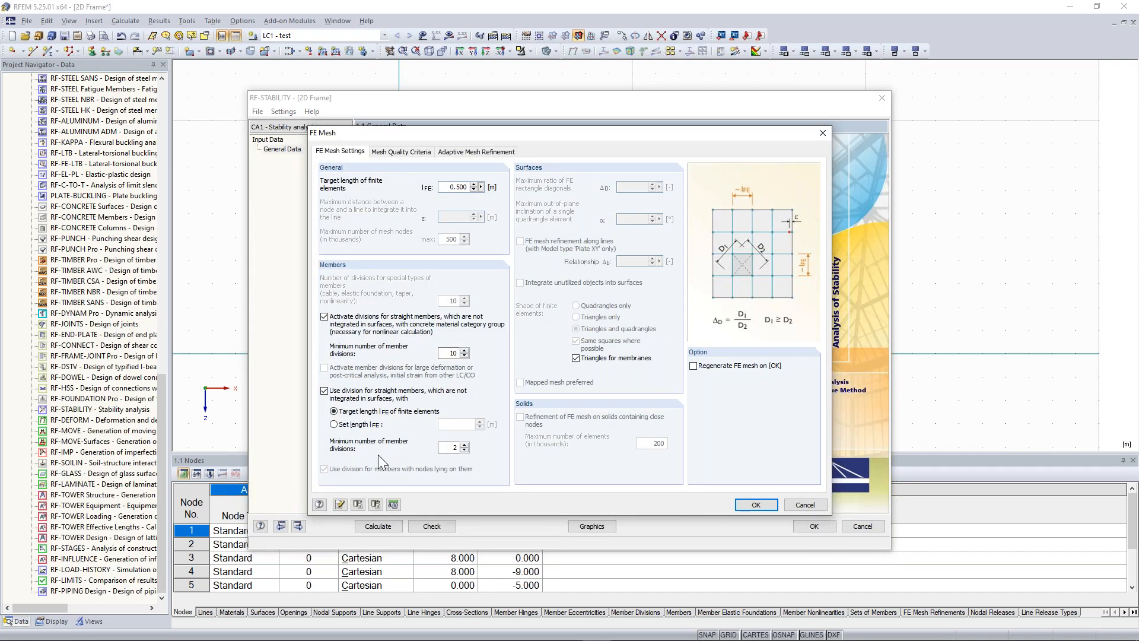
pyautogui.doubleClick(453, 447)
pyautogui.write('10')
pyautogui.click(756, 505)
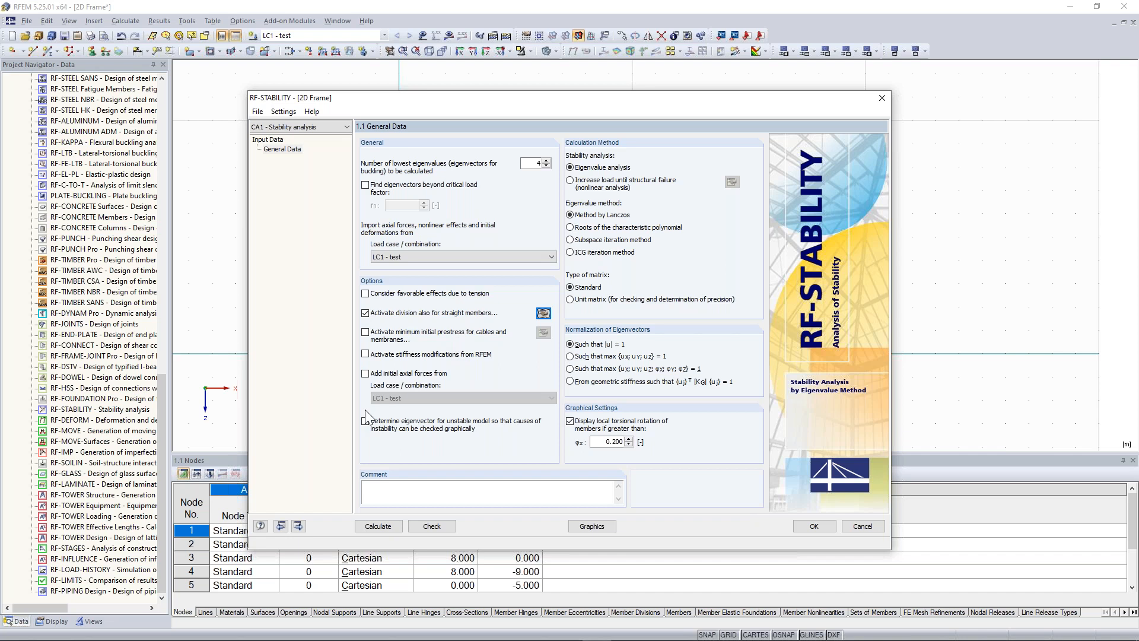
# Step: Calculate the stability analysis for LC1 and review the critical load factors and magnification factors
pyautogui.click(394, 528)
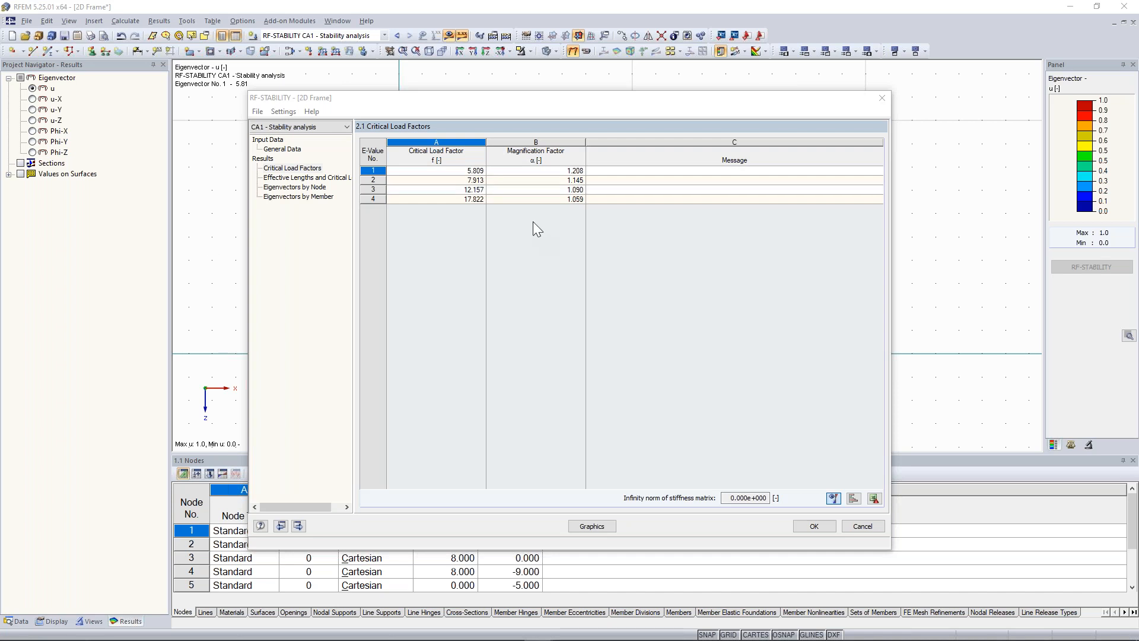
pyautogui.click(469, 172)
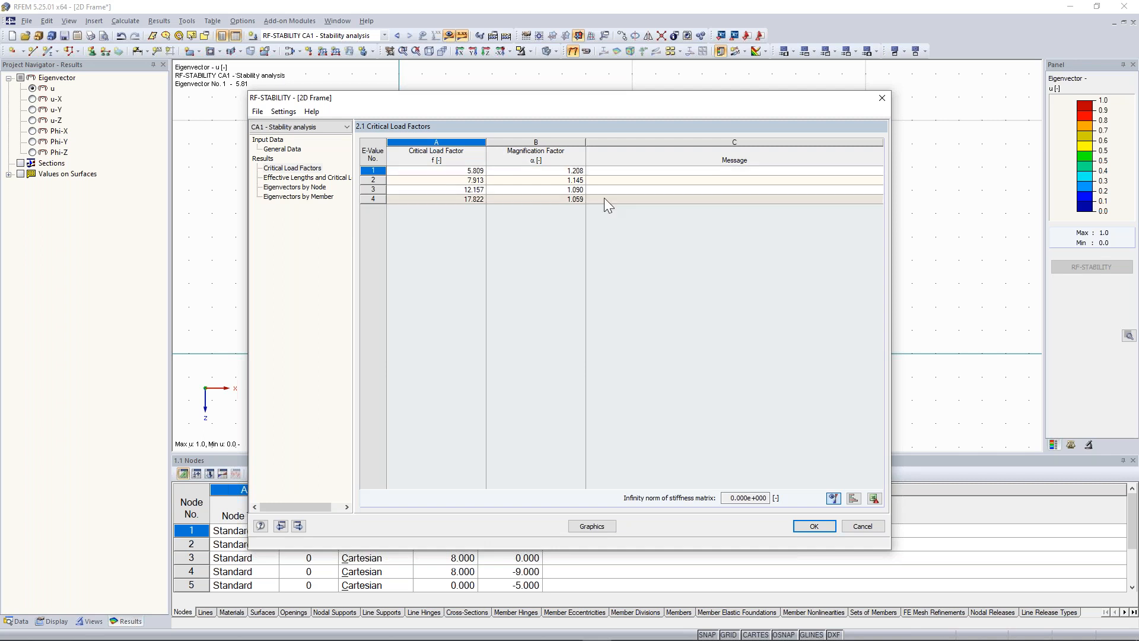
pyautogui.moveTo(547, 102); pyautogui.dragTo(524, 76)
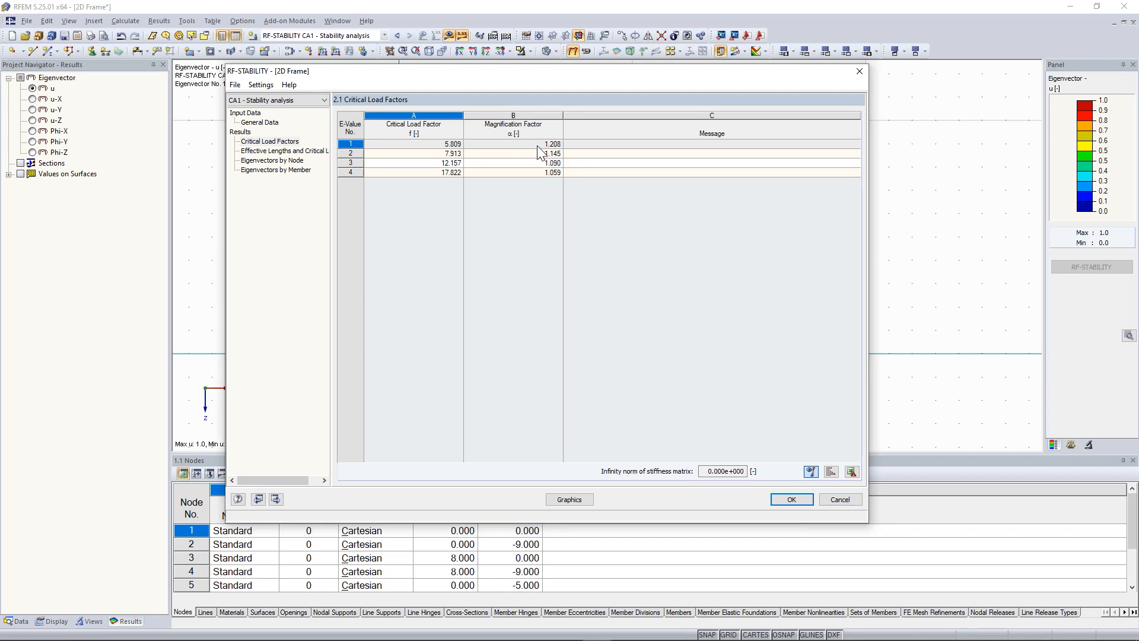
# Step: Examine the members' effective lengths, effective length factors and critical loads in the RF-STABILITY results, and close the module
pyautogui.moveTo(556, 71); pyautogui.dragTo(553, 105)
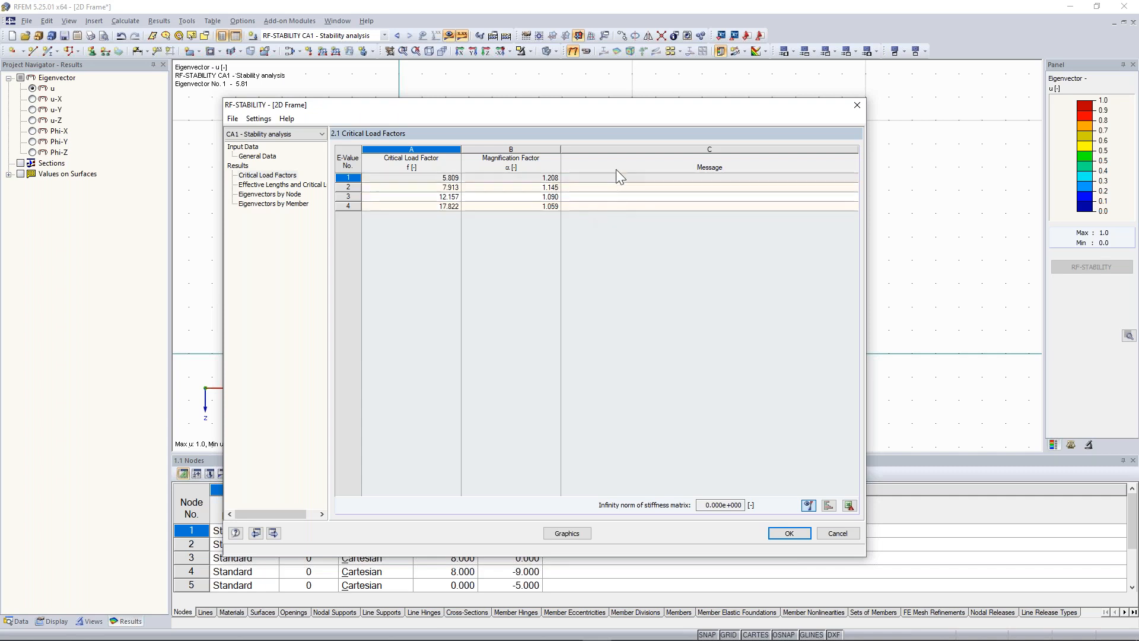
pyautogui.moveTo(596, 112); pyautogui.dragTo(613, 100)
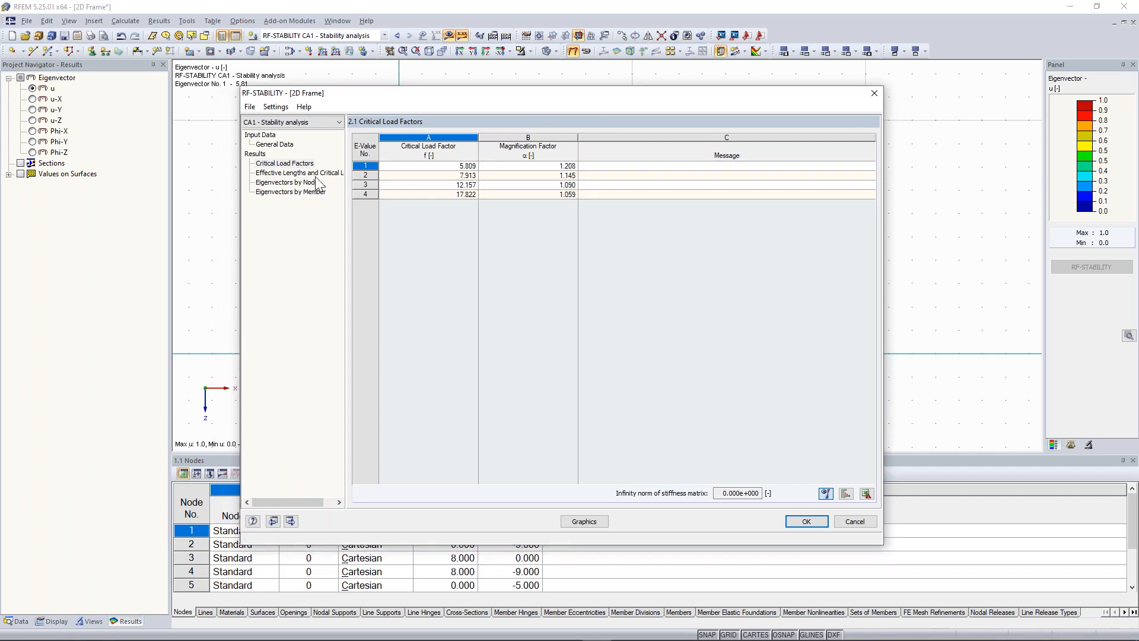
pyautogui.click(297, 173)
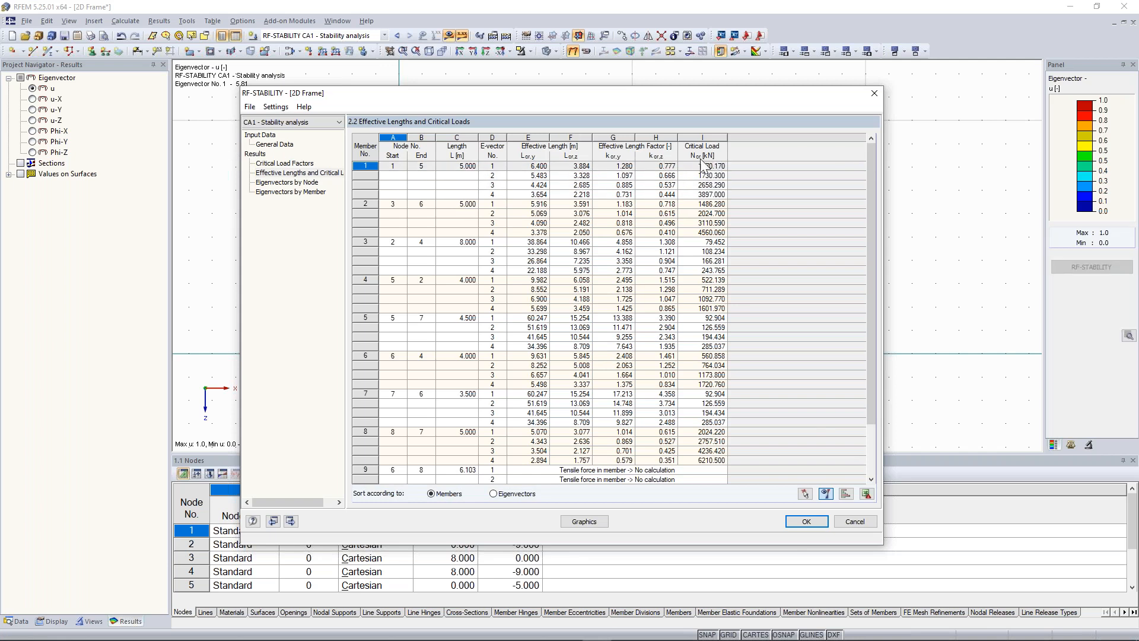
pyautogui.moveTo(649, 97); pyautogui.dragTo(612, 112)
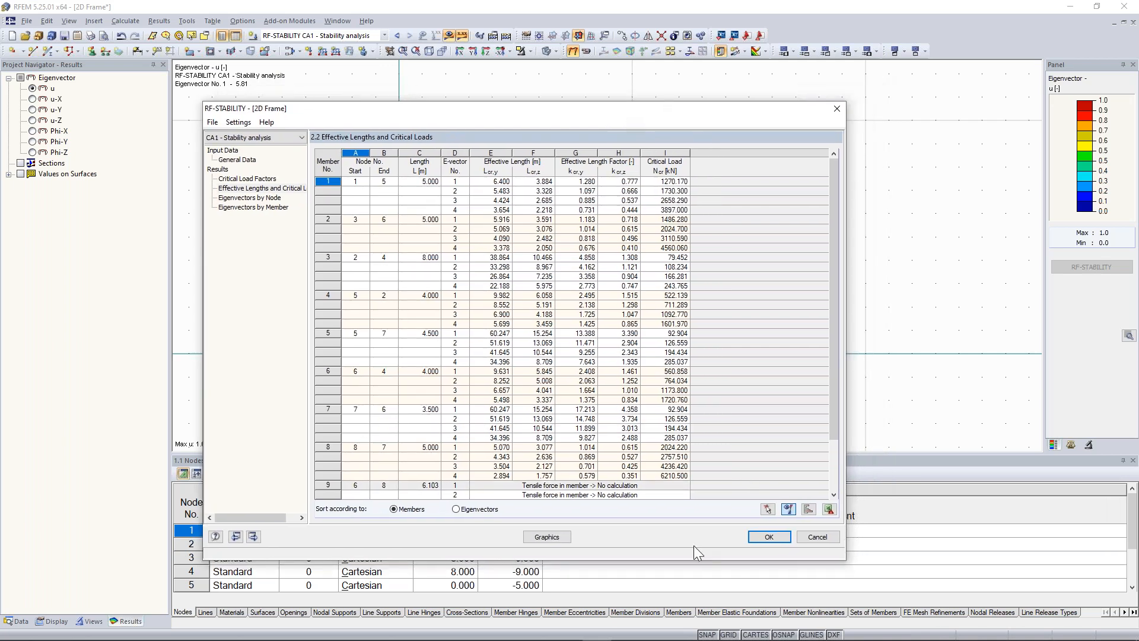
pyautogui.click(765, 537)
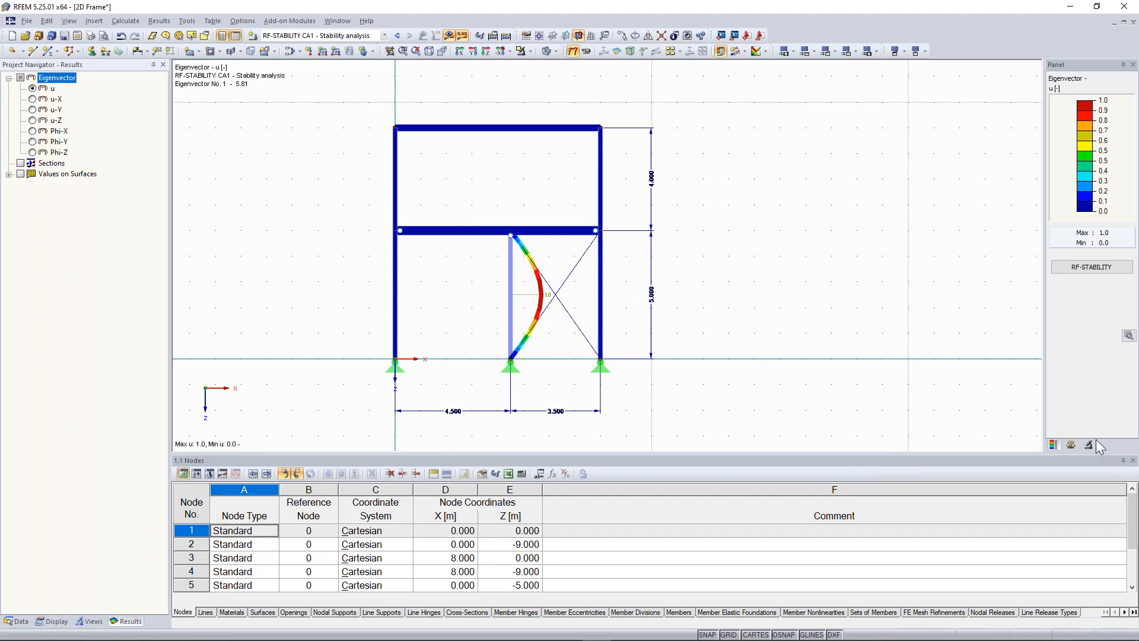
# Step: Show the display factor settings for the eigenvectors, and display the LC1 loads on the frame with the results hidden
pyautogui.click(1071, 445)
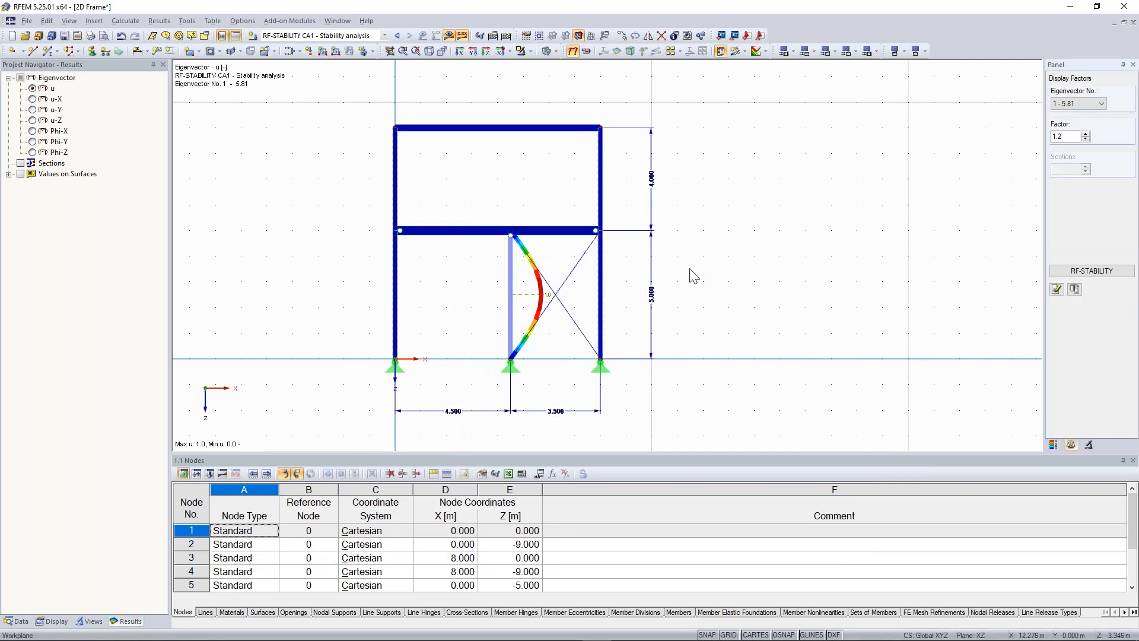
pyautogui.moveTo(704, 261); pyautogui.dragTo(763, 260, button='middle')
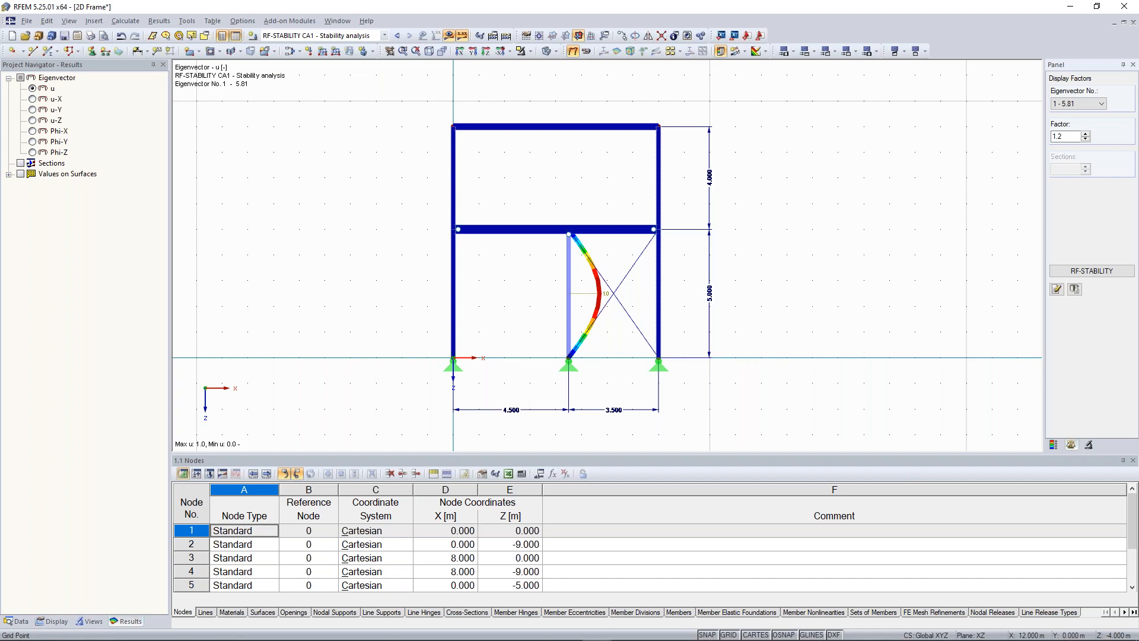
pyautogui.click(394, 37)
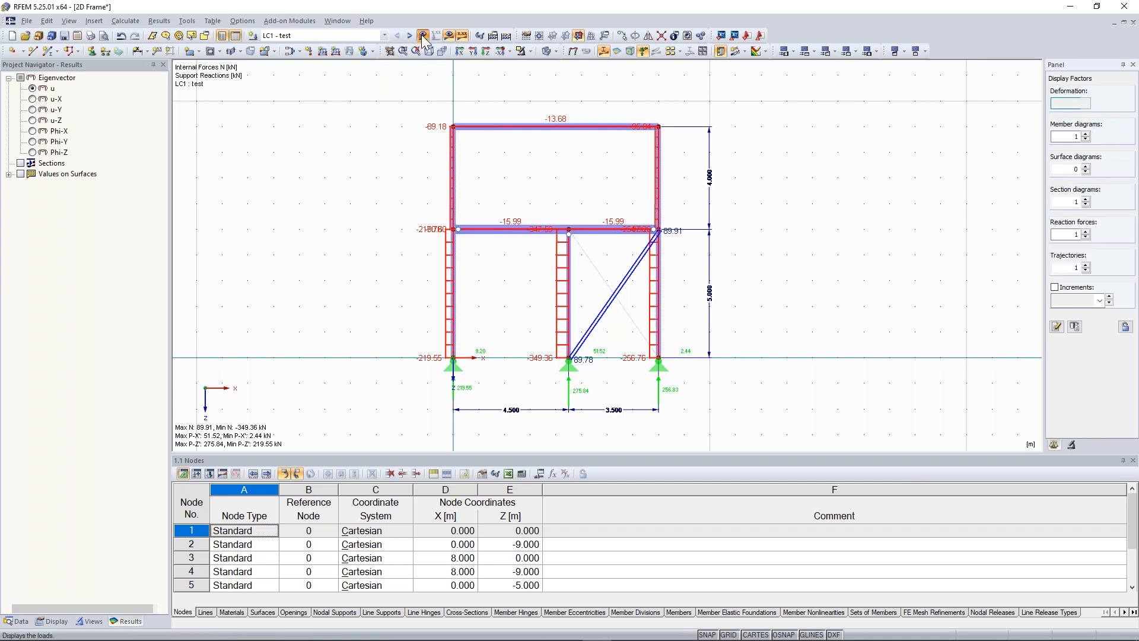
pyautogui.click(423, 35)
pyautogui.click(443, 38)
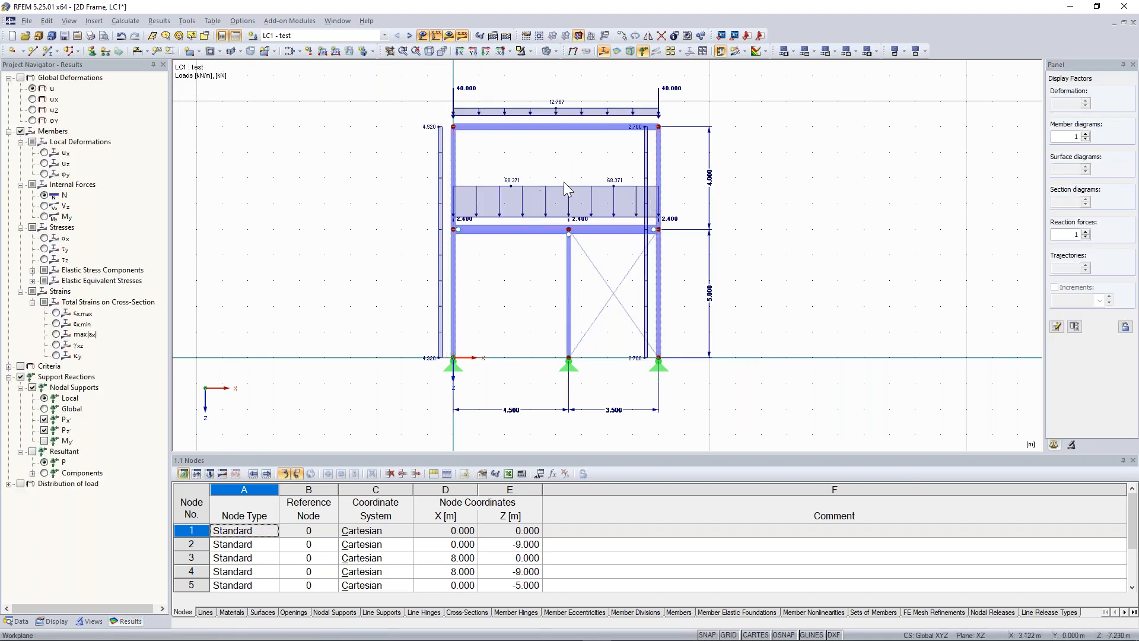
# Step: Return to the RF-STABILITY CA1 results and cycle through the mode shapes, ending with eigenvector 1 - 5.81
pyautogui.click(409, 37)
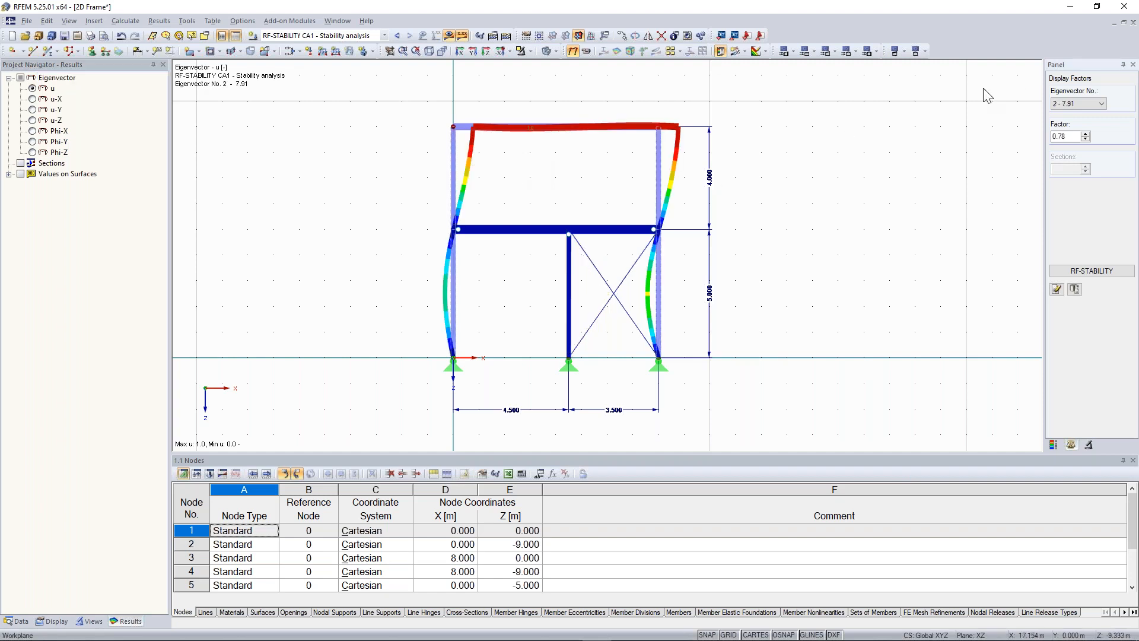
pyautogui.click(1088, 107)
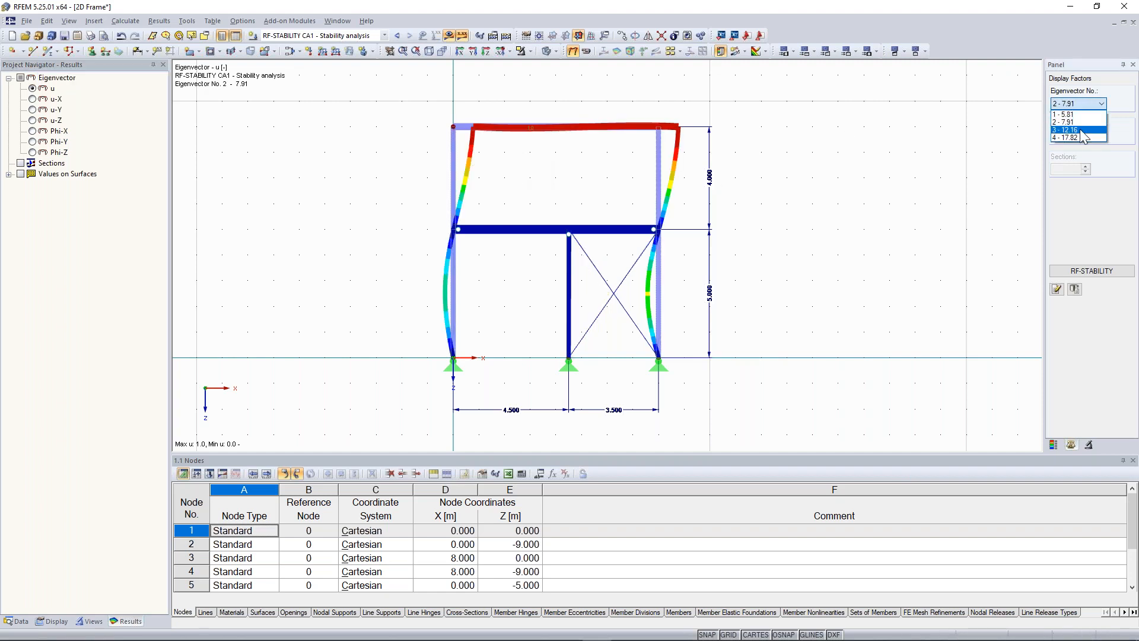
pyautogui.click(1076, 125)
pyautogui.click(1071, 137)
pyautogui.click(1077, 106)
pyautogui.click(1076, 115)
pyautogui.scroll(-4, 811, 255)
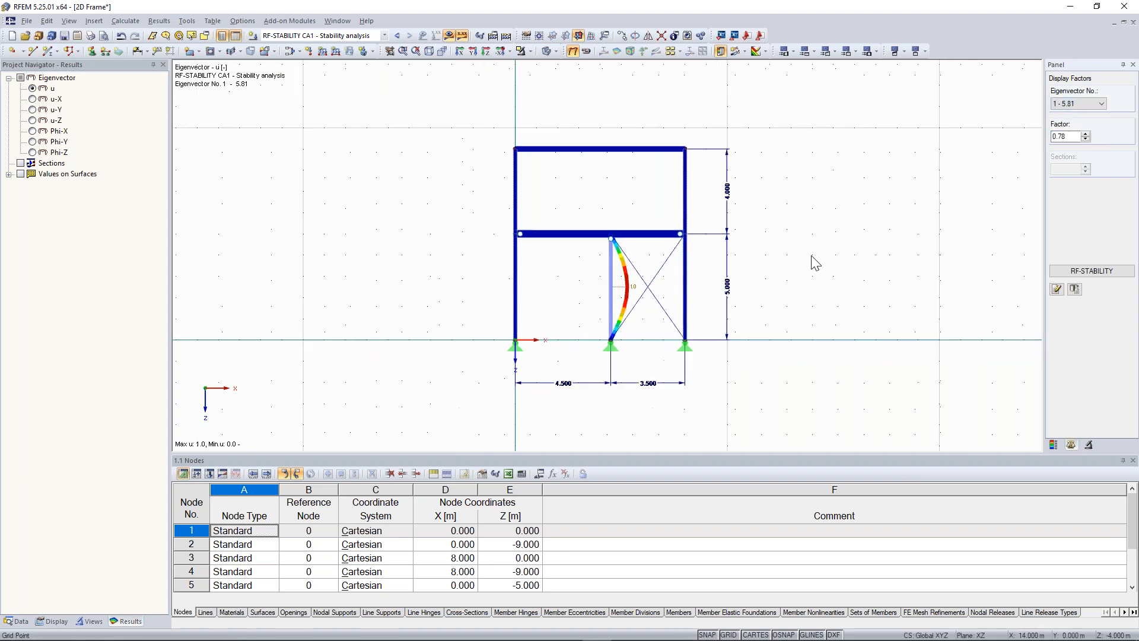
# Step: Examine the buckled shape of the middle column in eigenvector 1 up close
pyautogui.scroll(4, 804, 260)
pyautogui.scroll(1, 803, 261)
pyautogui.moveTo(764, 222); pyautogui.dragTo(838, 220, button='middle')
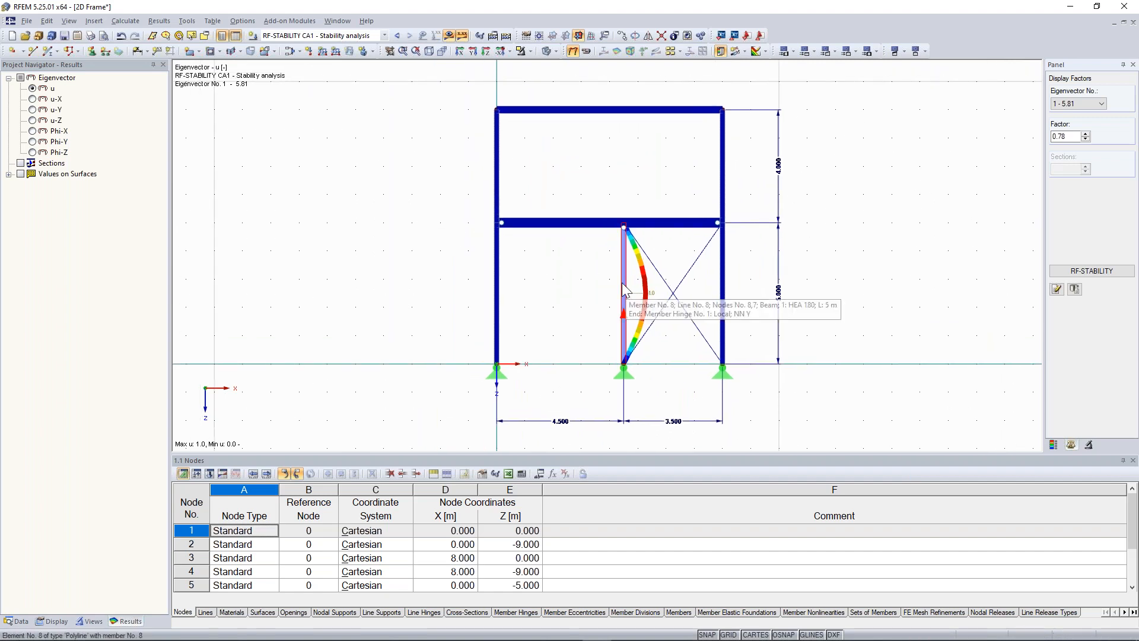
pyautogui.scroll(1, 620, 283)
pyautogui.scroll(-1, 605, 286)
pyautogui.scroll(-1, 588, 279)
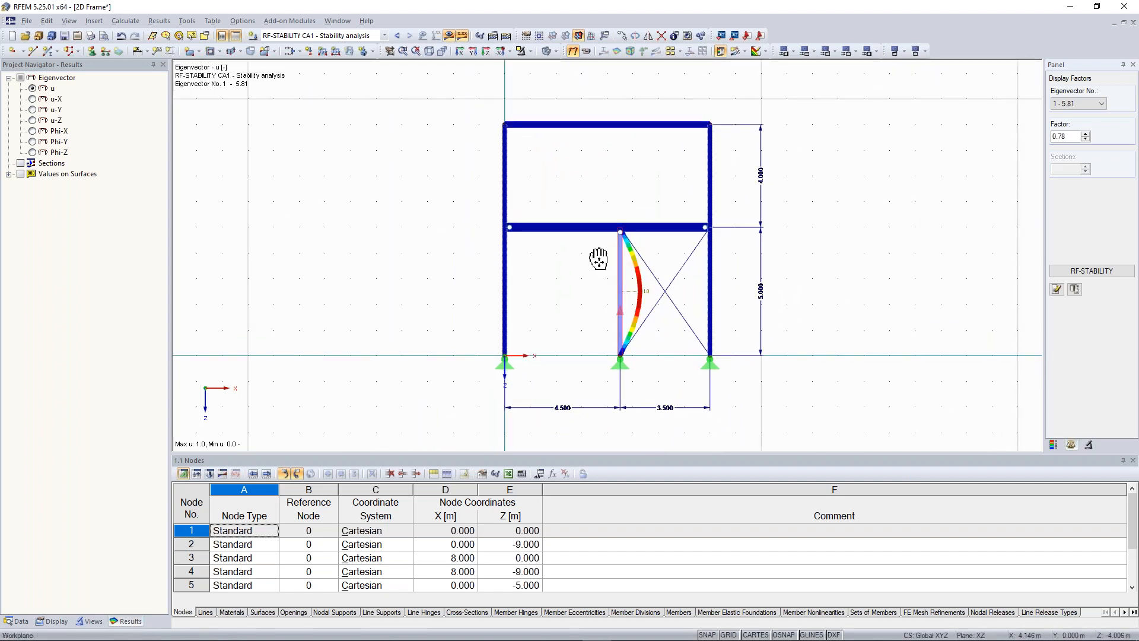
pyautogui.moveTo(598, 258); pyautogui.dragTo(575, 261, button='middle')
pyautogui.scroll(3, 589, 271)
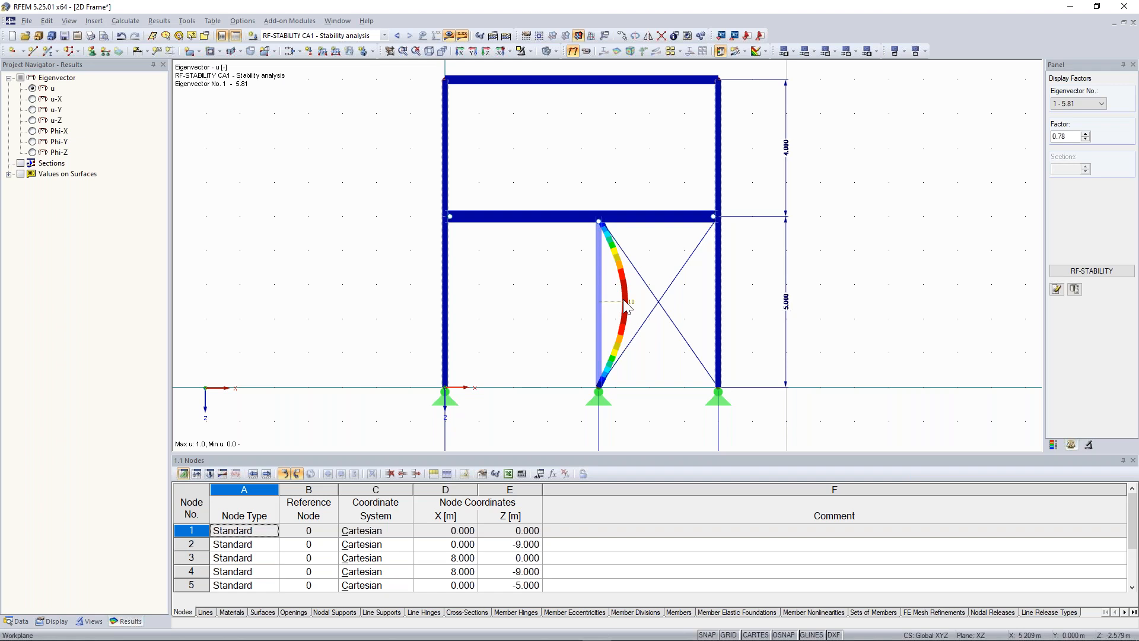
# Step: Reopen the RF-STABILITY results, compare member 8's critical load for eigenvector 1 with its mode shape in the model, and close the module
pyautogui.click(1092, 270)
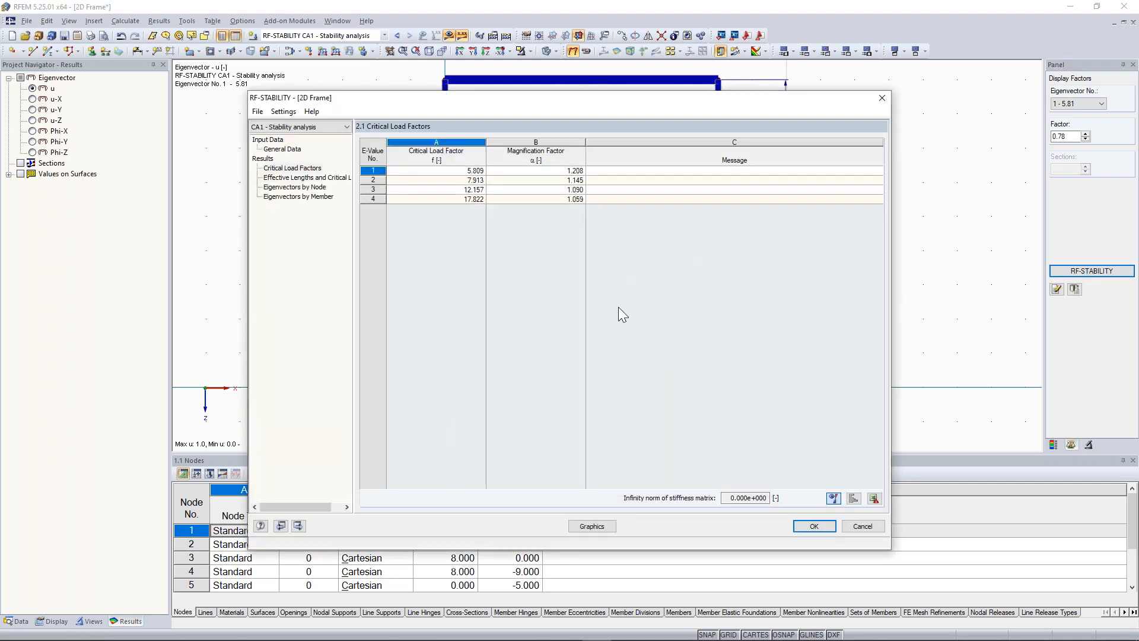
pyautogui.click(315, 178)
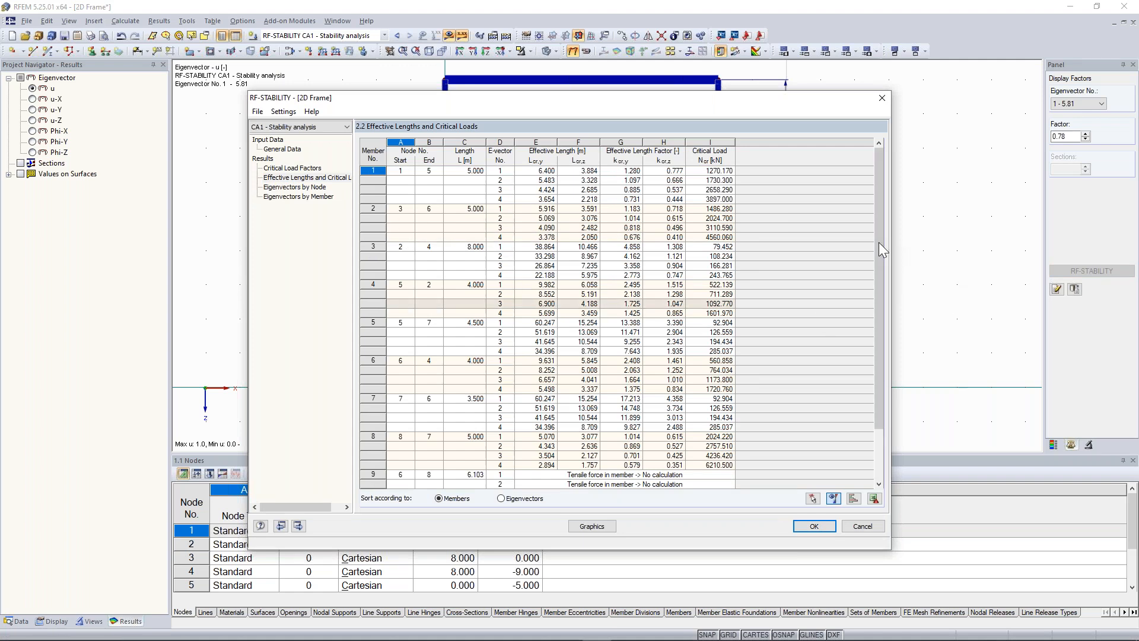
pyautogui.scroll(-5, 878, 261)
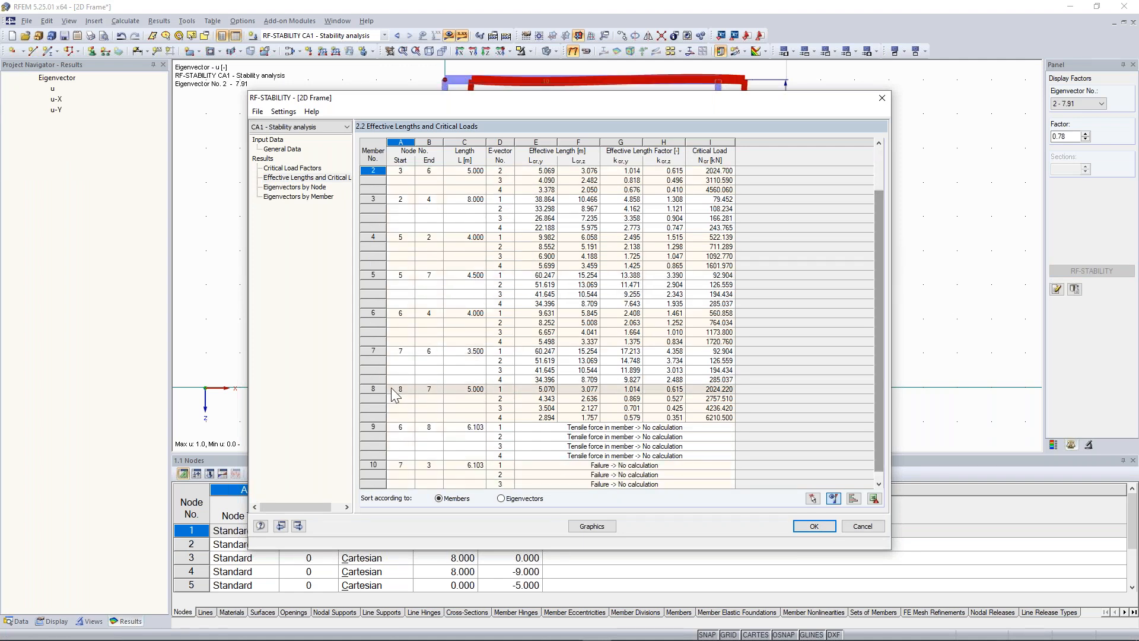
pyautogui.click(499, 389)
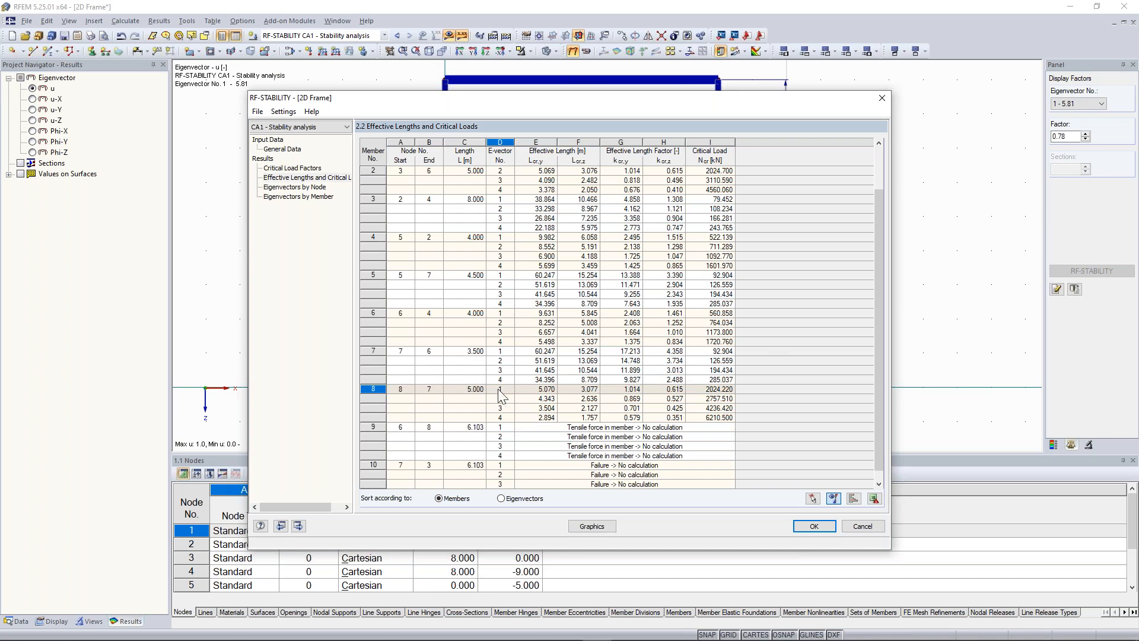
pyautogui.click(712, 390)
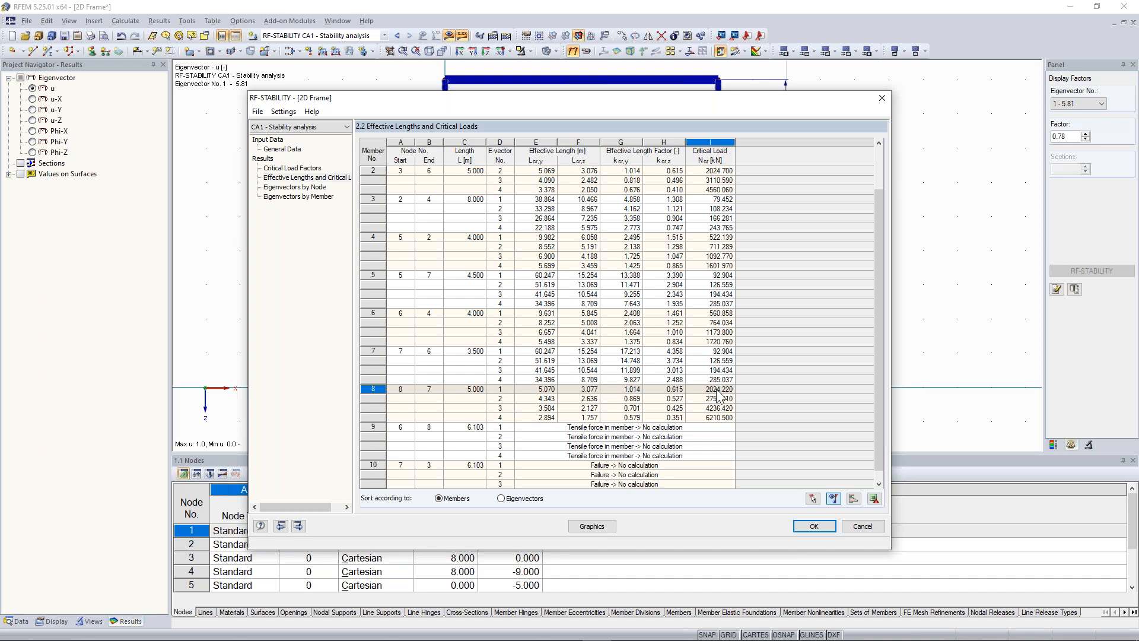
pyautogui.moveTo(725, 101); pyautogui.dragTo(715, 372)
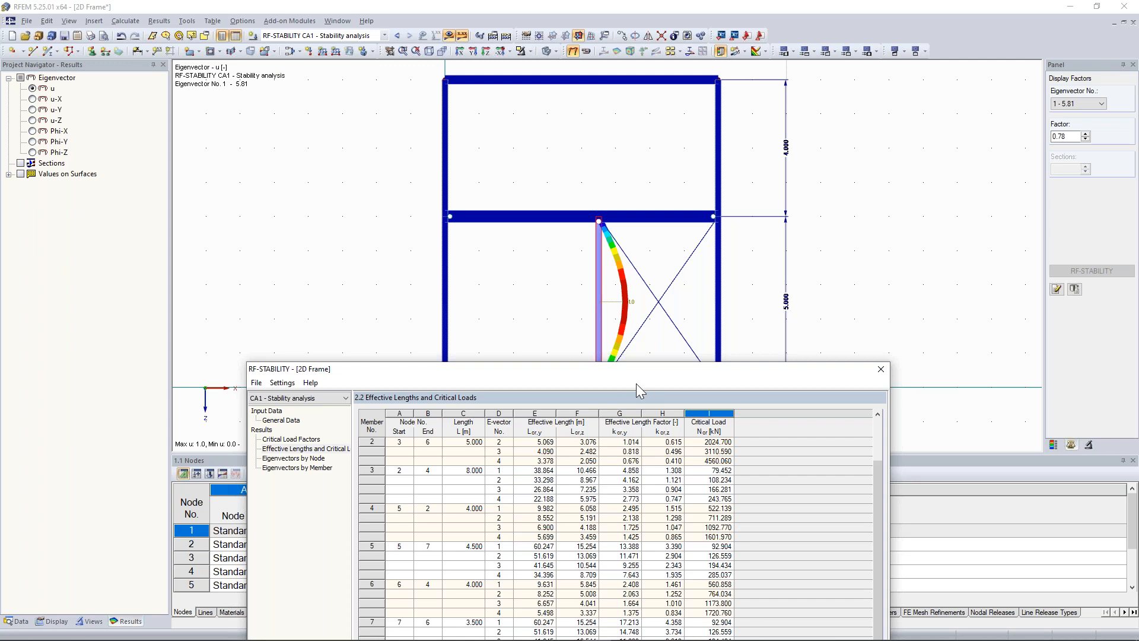
pyautogui.moveTo(626, 370); pyautogui.dragTo(617, 108)
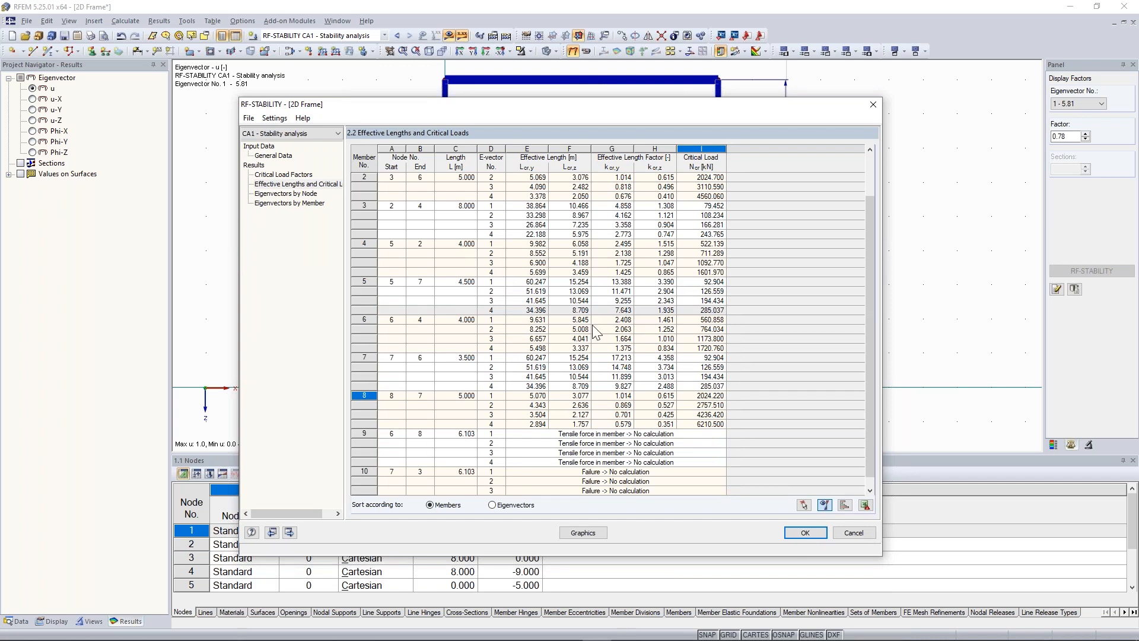
pyautogui.click(872, 104)
# Step: Examine the global calculation parameters, including the member division options and precision settings, and close the dialog
pyautogui.scroll(-3, 534, 275)
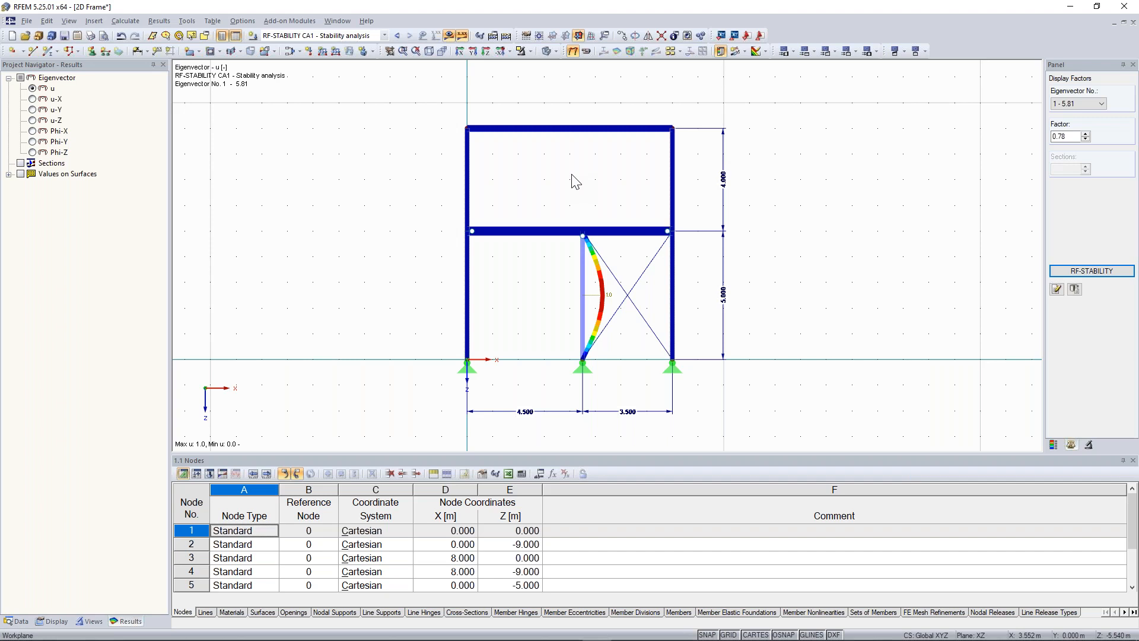
pyautogui.moveTo(572, 175); pyautogui.dragTo(583, 190, button='middle')
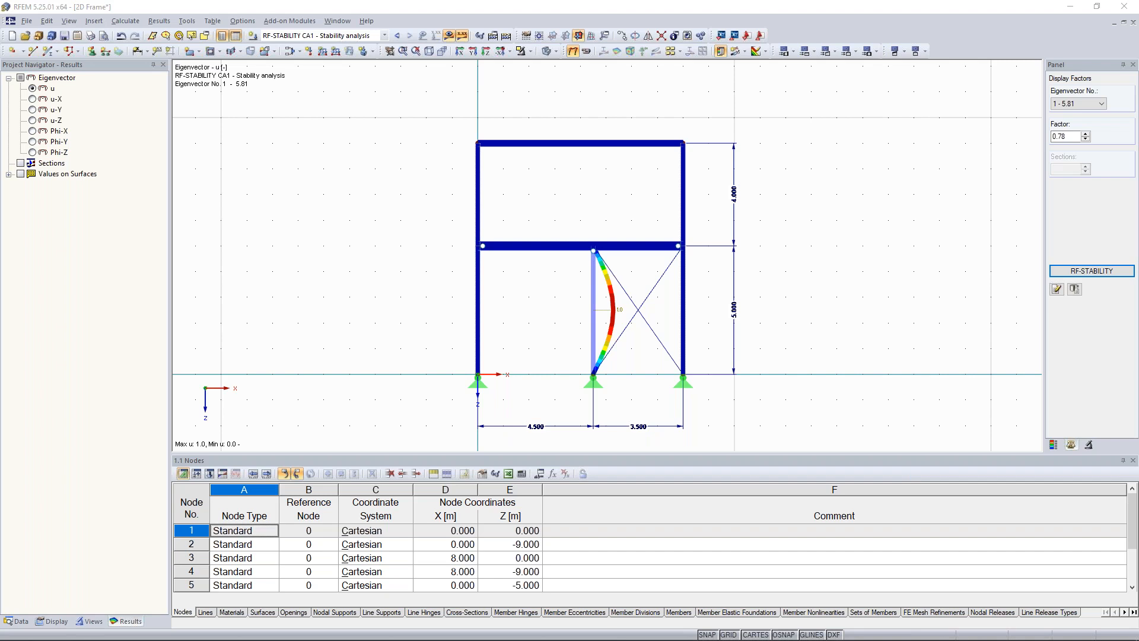
pyautogui.click(185, 22)
pyautogui.moveTo(126, 23)
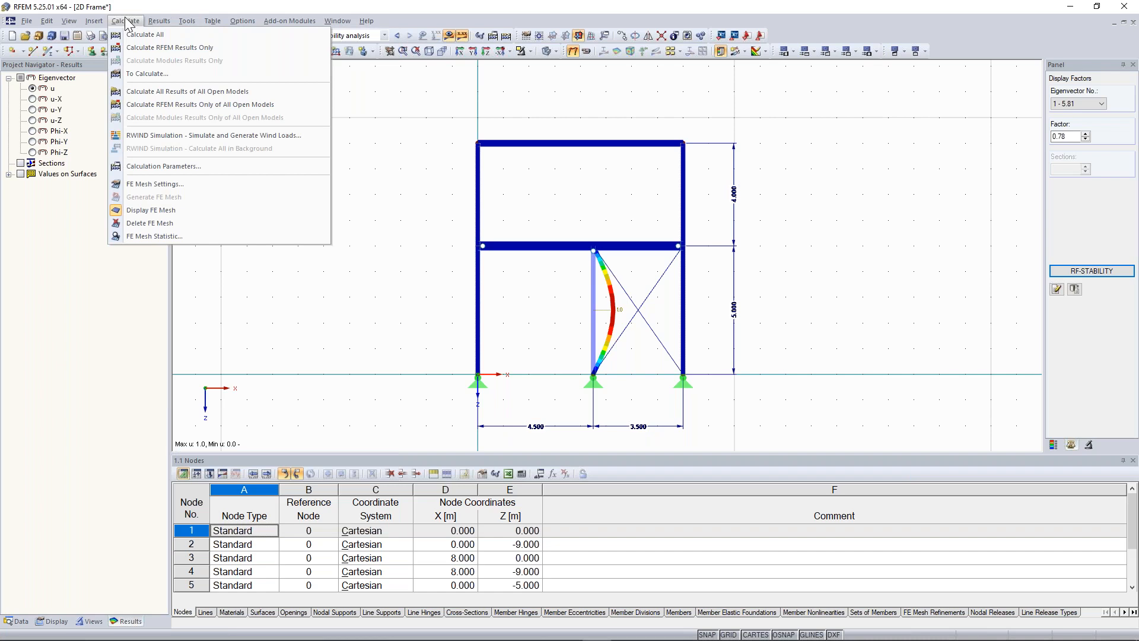
pyautogui.click(171, 165)
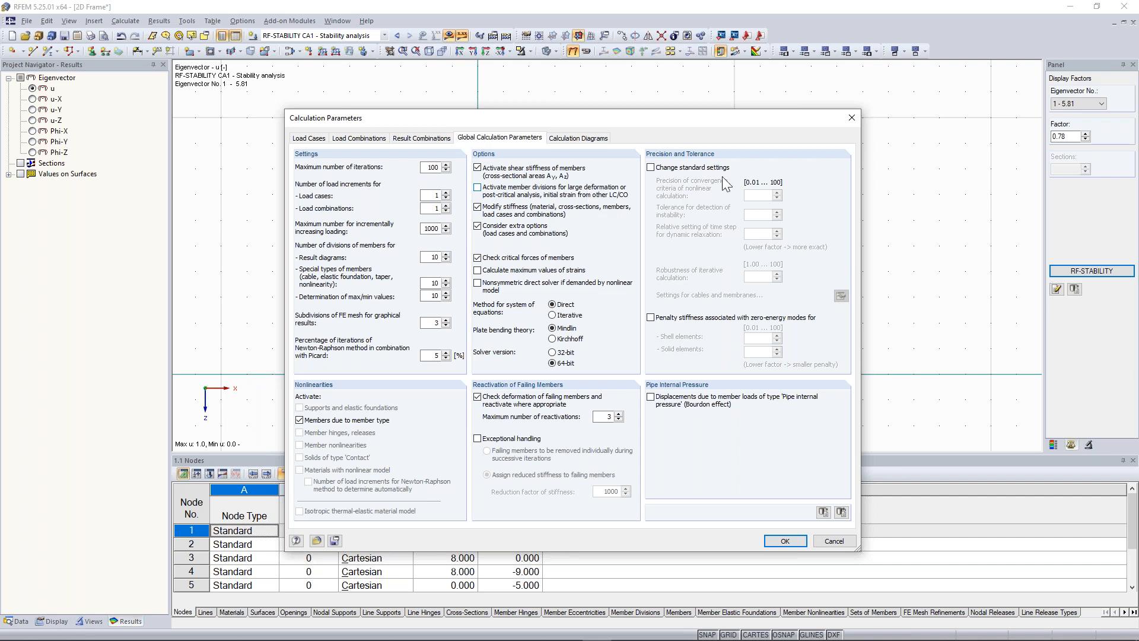
pyautogui.click(852, 117)
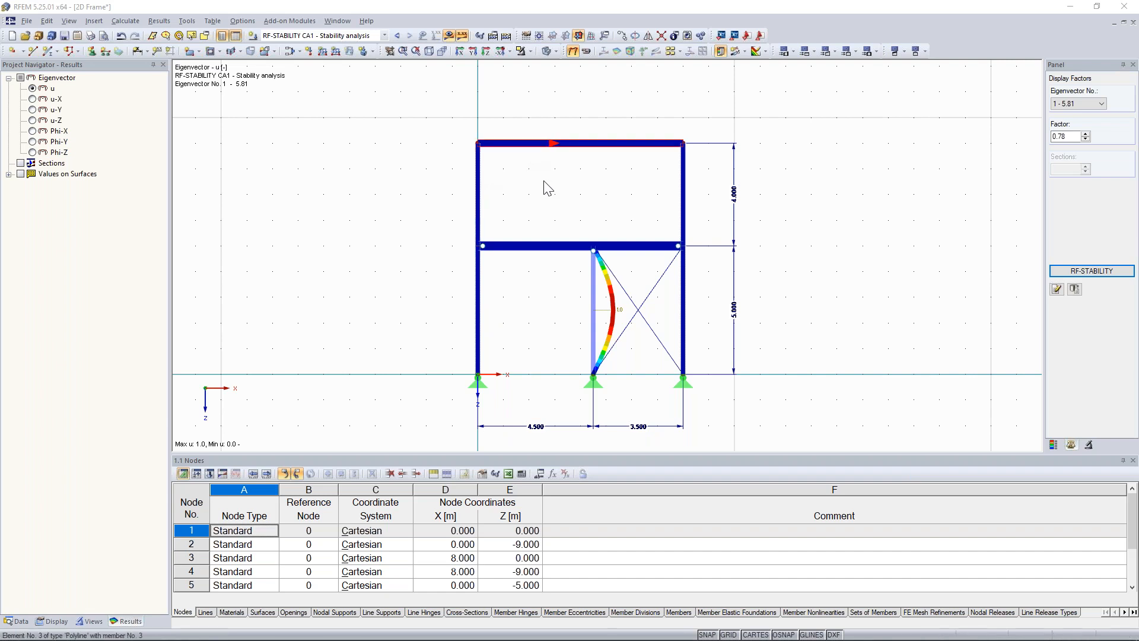
# Step: Inspect the minimum number of divisions for straight members in the FE mesh settings and close the dialog
pyautogui.scroll(-1, 552, 193)
pyautogui.moveTo(549, 202); pyautogui.dragTo(561, 196, button='middle')
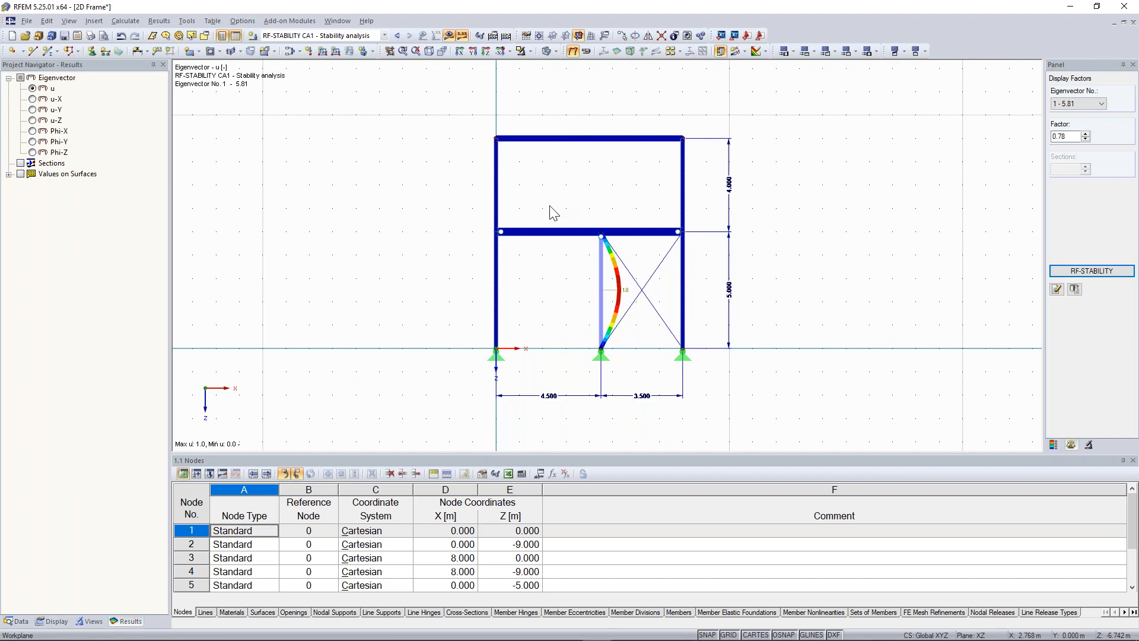
pyautogui.click(167, 27)
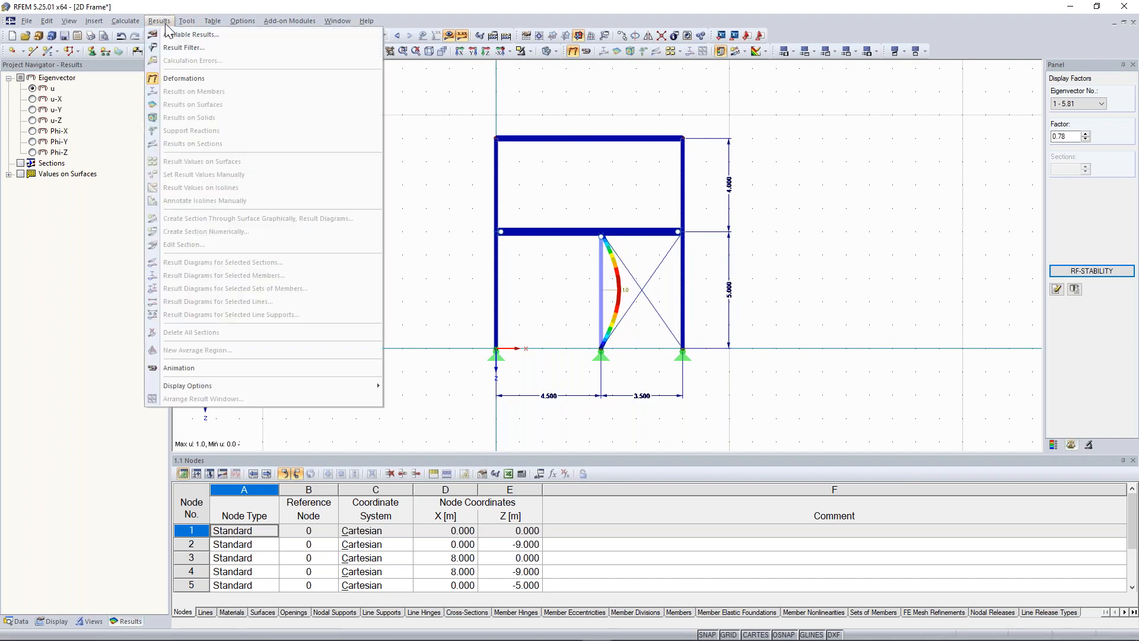
pyautogui.moveTo(129, 28)
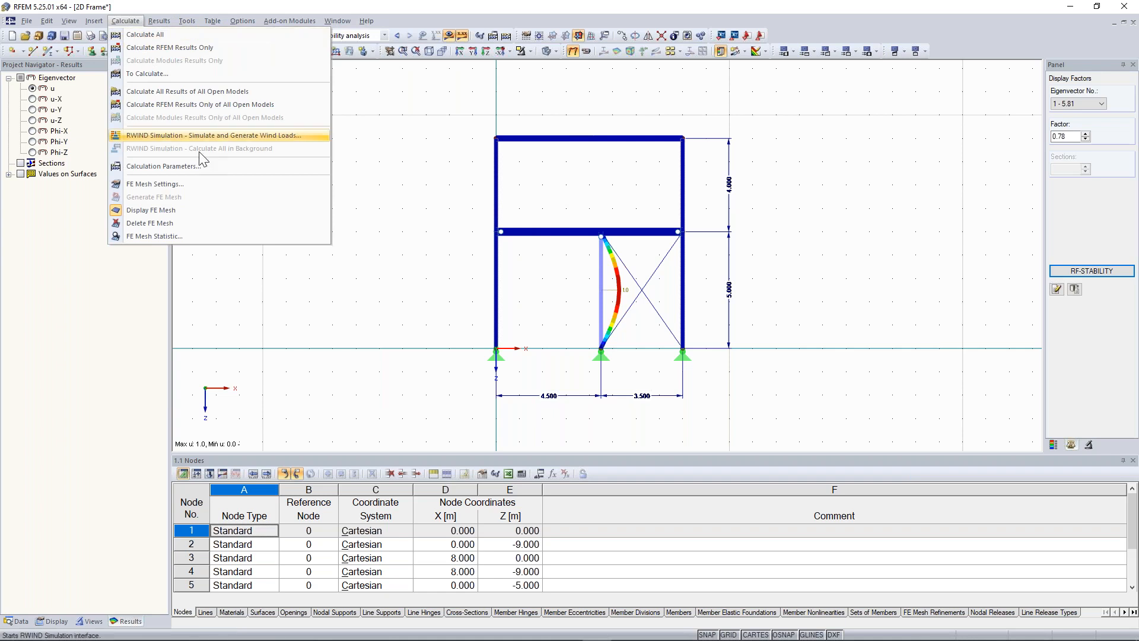
pyautogui.click(201, 183)
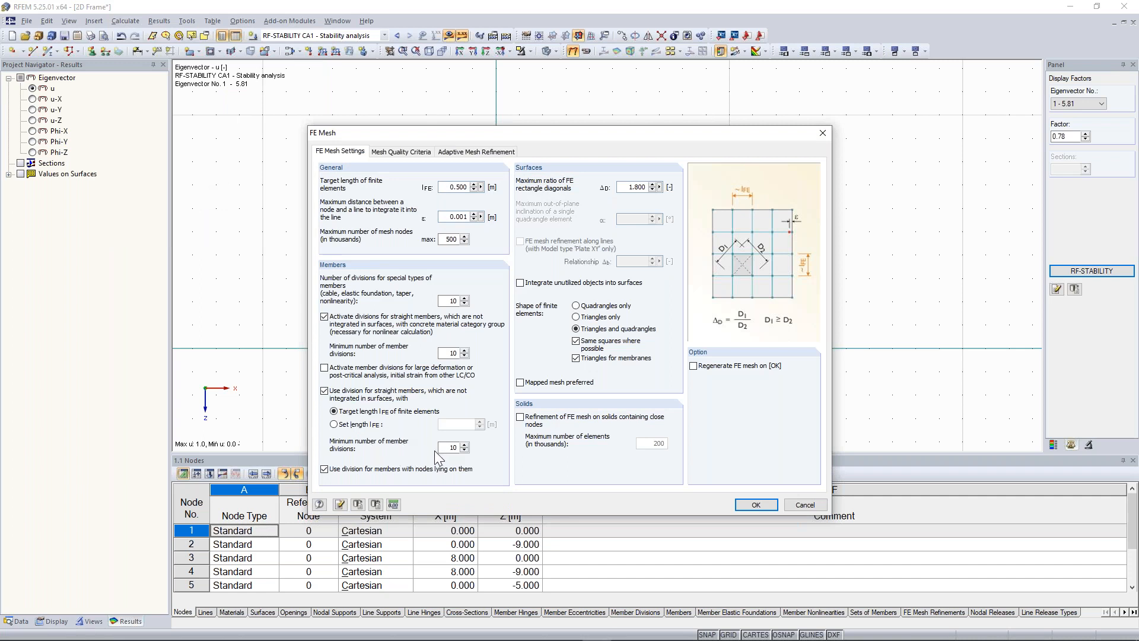
pyautogui.click(448, 449)
pyautogui.click(822, 133)
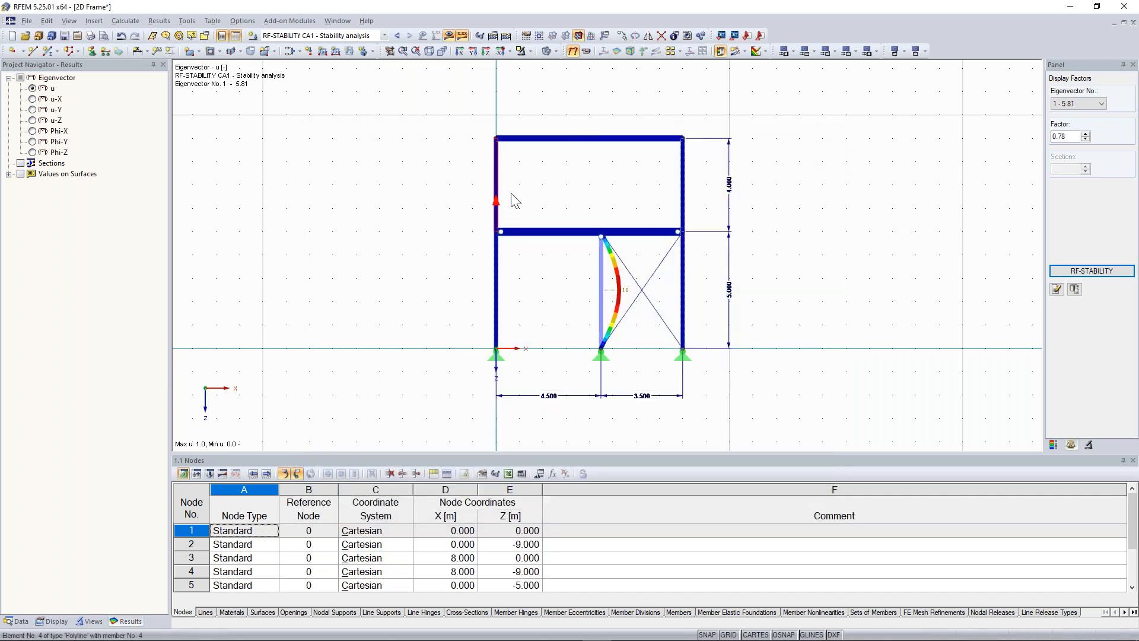
# Step: Reopen the FE mesh settings, review the general and member division options, and close the dialog
pyautogui.click(134, 22)
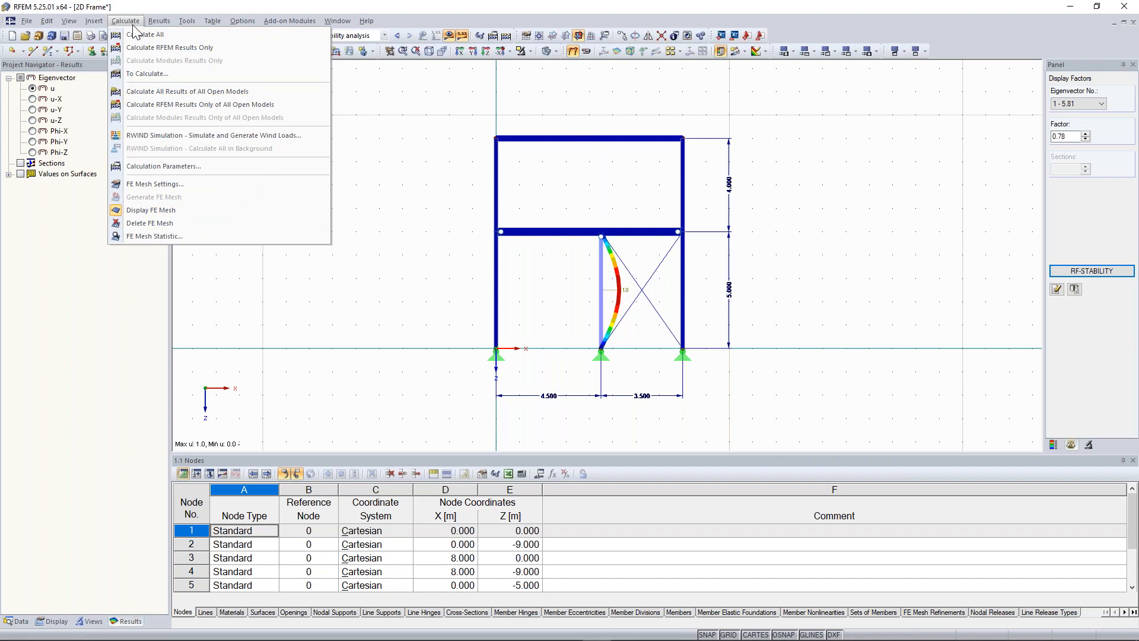
pyautogui.click(210, 189)
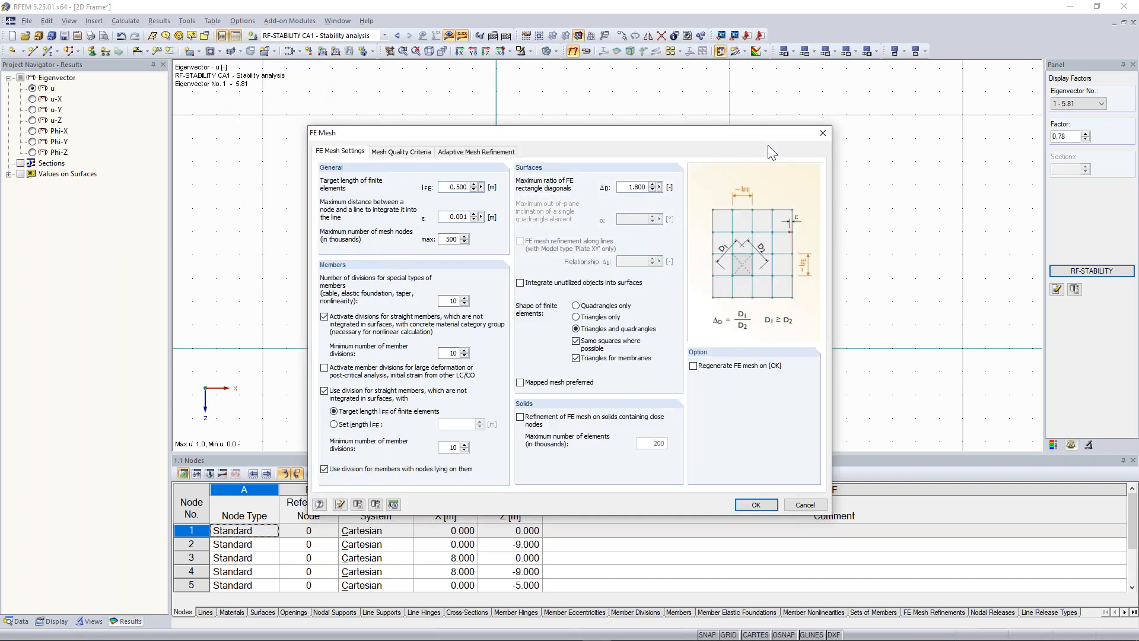
pyautogui.click(822, 133)
# Step: Open the calculation parameters and examine calculation diagram CD1 with its iteration values for LC1
pyautogui.click(125, 21)
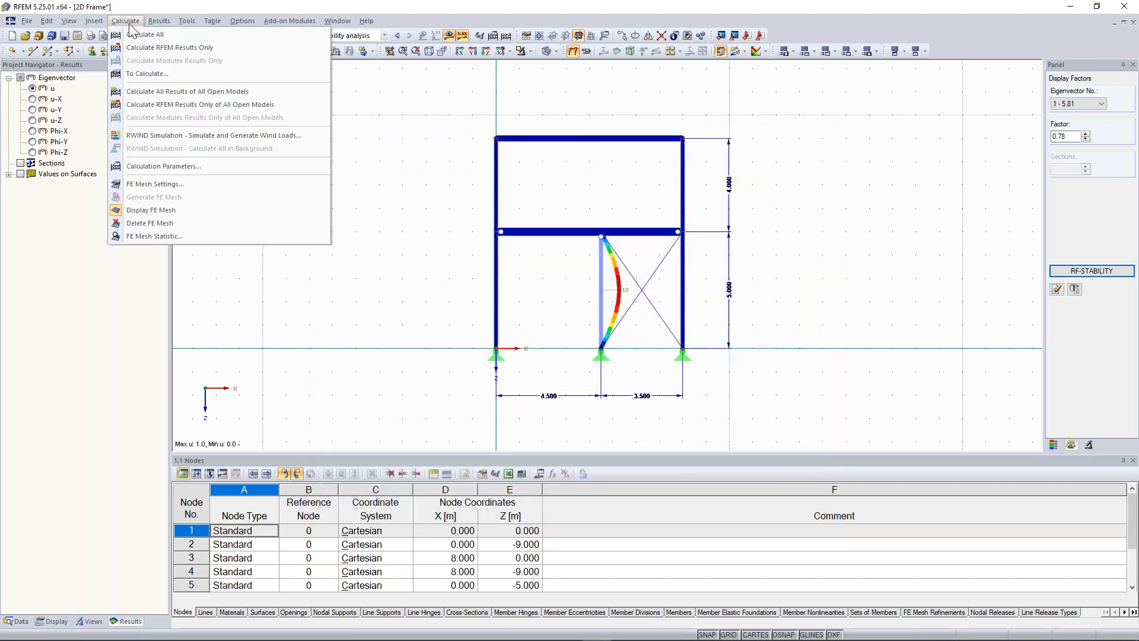
pyautogui.click(184, 168)
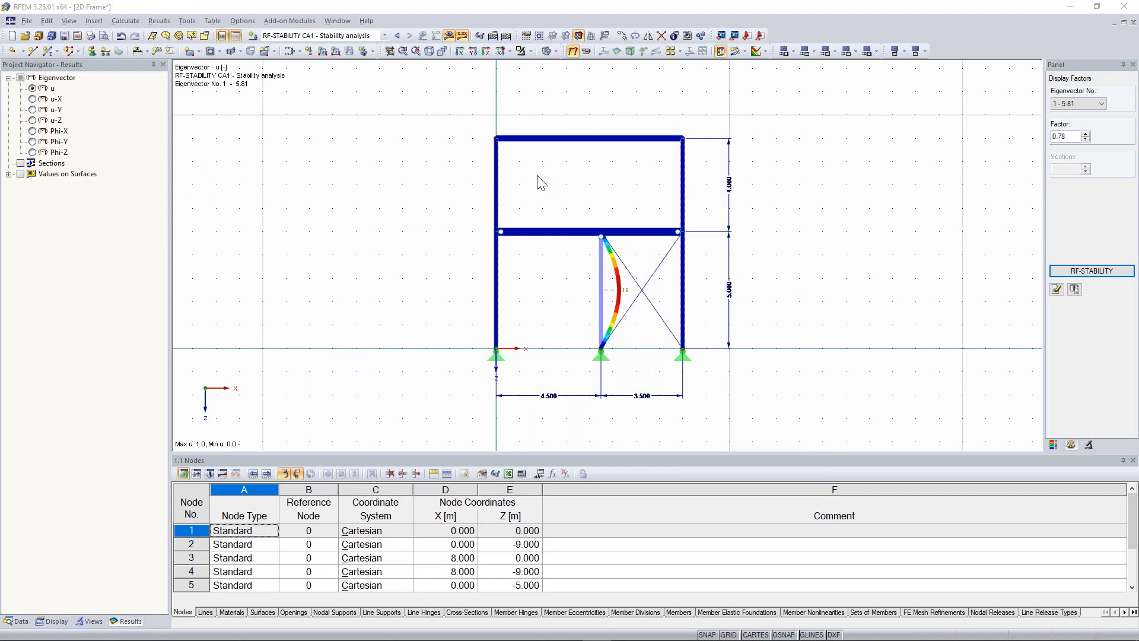
pyautogui.click(580, 141)
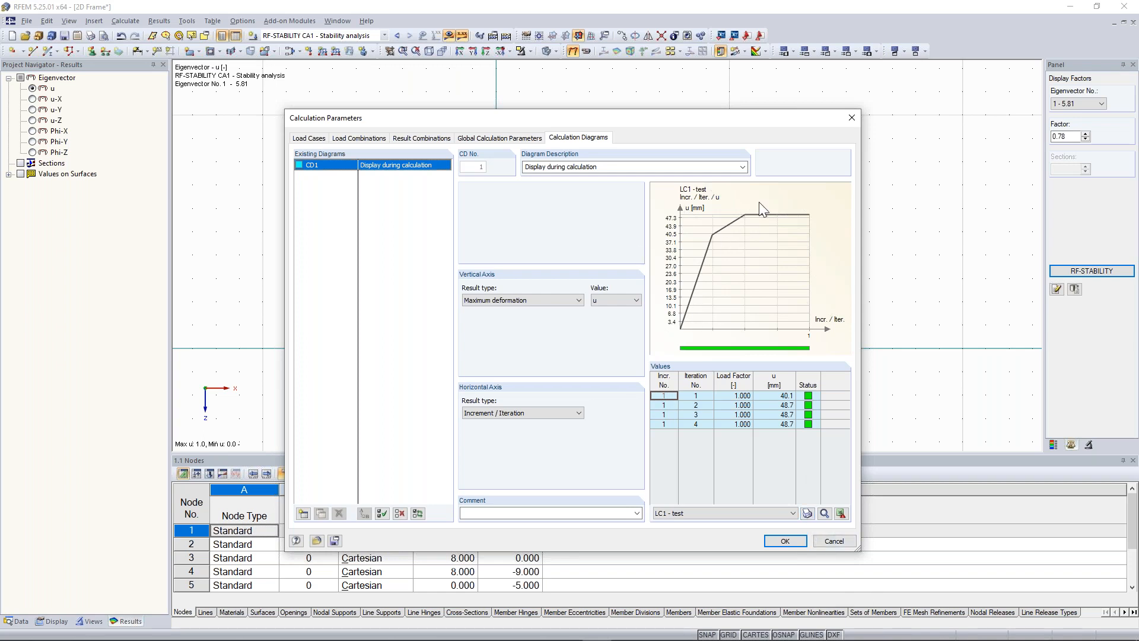
pyautogui.click(742, 168)
pyautogui.click(742, 172)
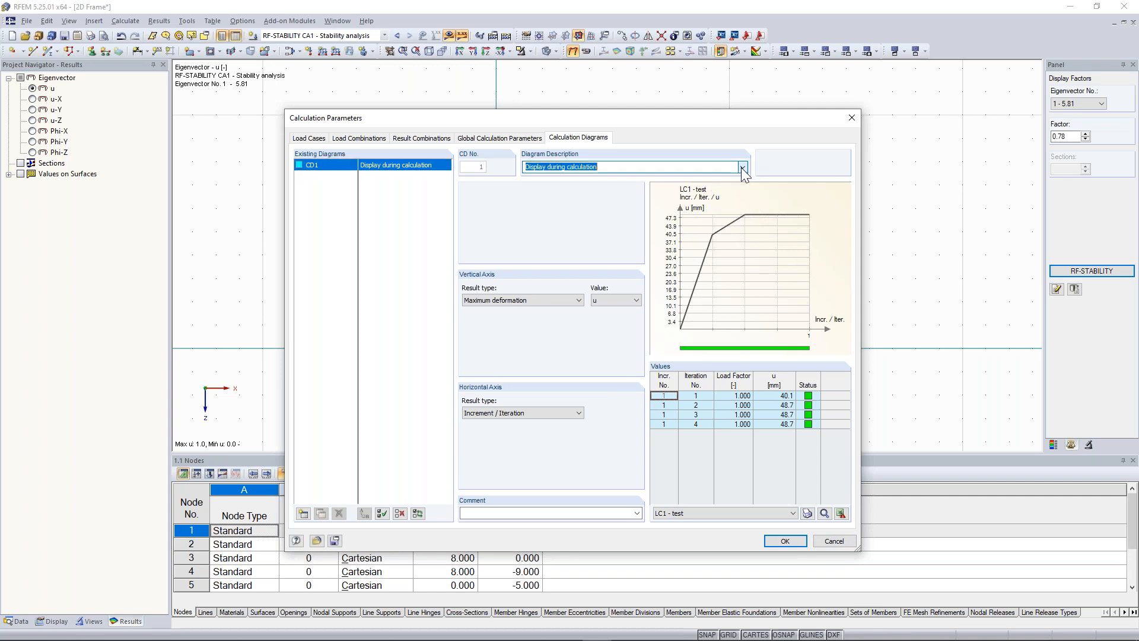
# Step: Try the deformation of node 5 as the diagram's vertical axis and return the result type to Maximum deformation
pyautogui.click(578, 301)
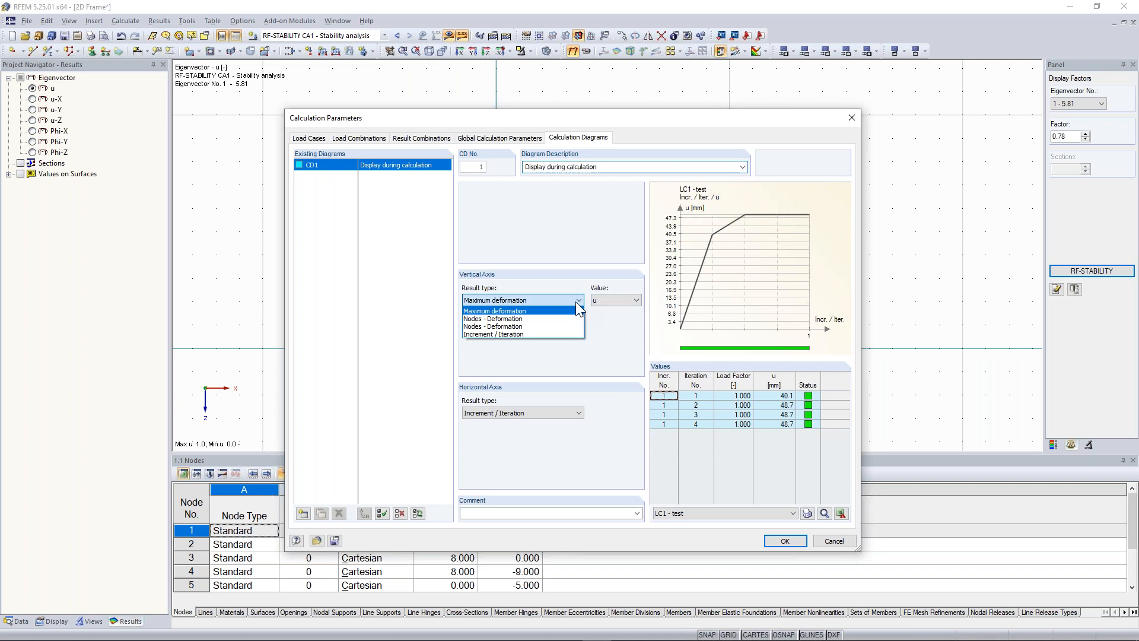
pyautogui.click(567, 318)
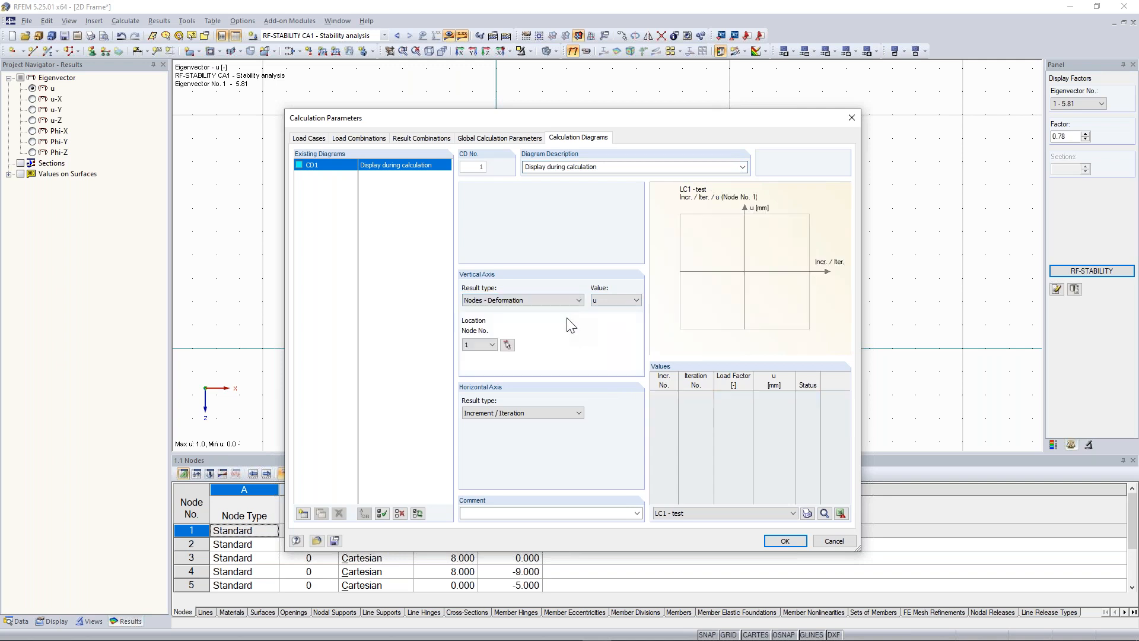
pyautogui.click(508, 345)
pyautogui.click(509, 227)
pyautogui.click(554, 304)
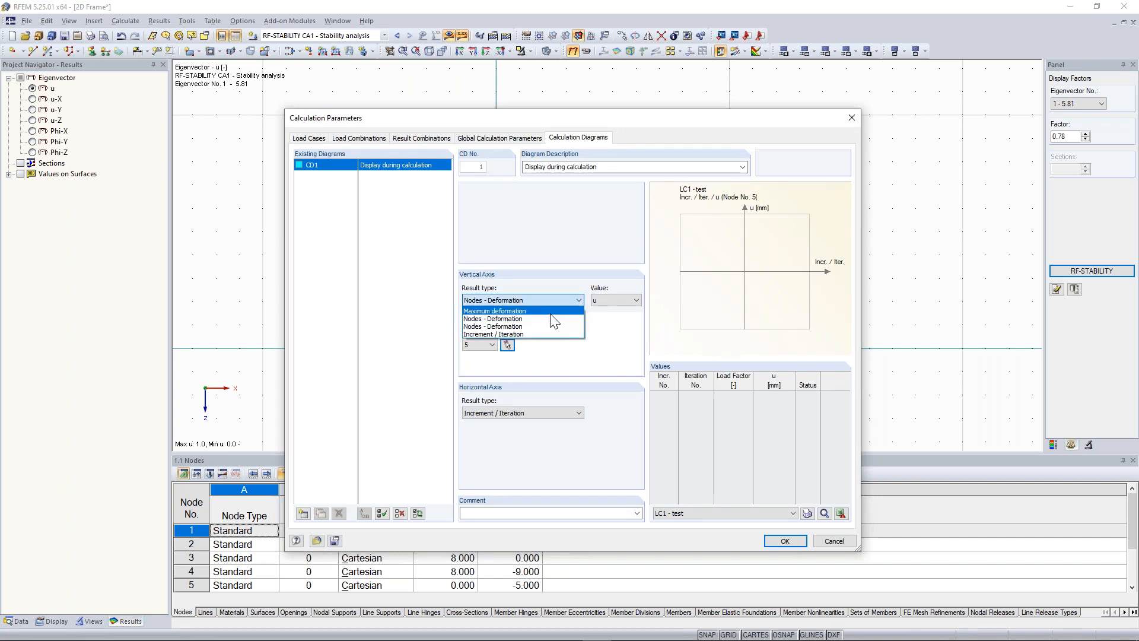
pyautogui.click(551, 314)
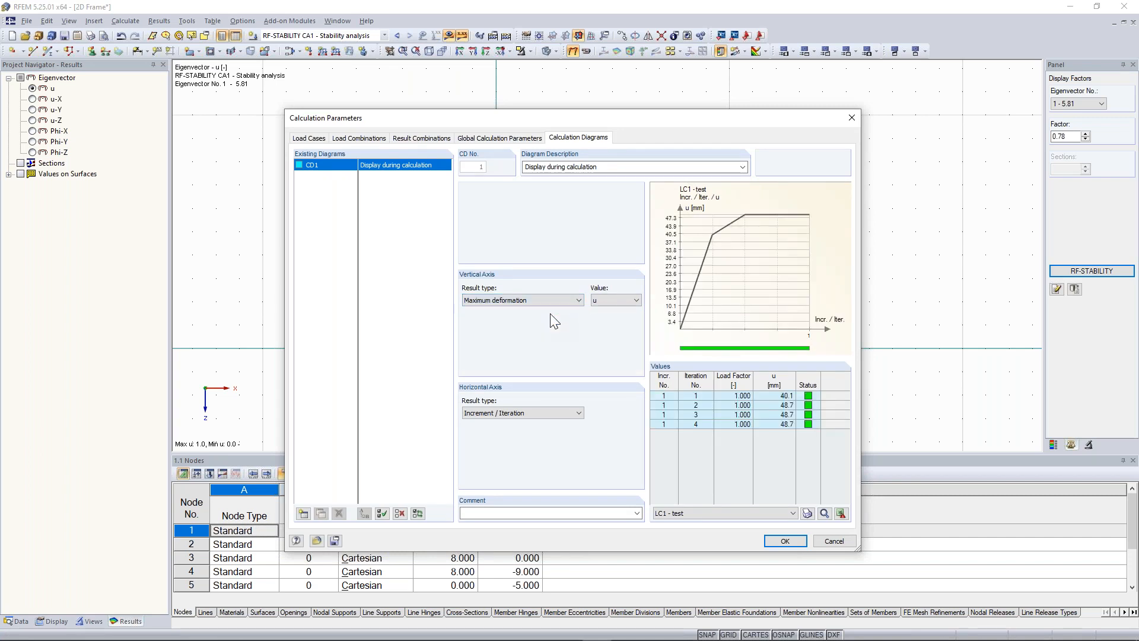
# Step: View the diagram with Phi as the vertical axis value and close the calculation parameters without confirming
pyautogui.click(629, 300)
pyautogui.click(621, 316)
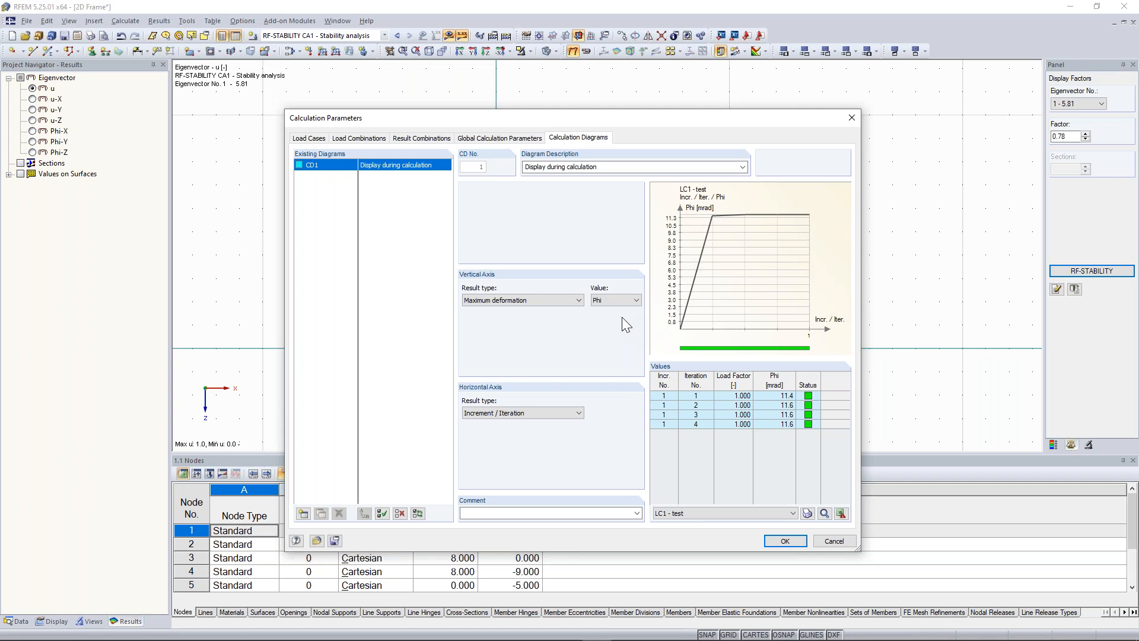
pyautogui.click(851, 117)
pyautogui.scroll(-1, 386, 252)
pyautogui.scroll(-1, 412, 220)
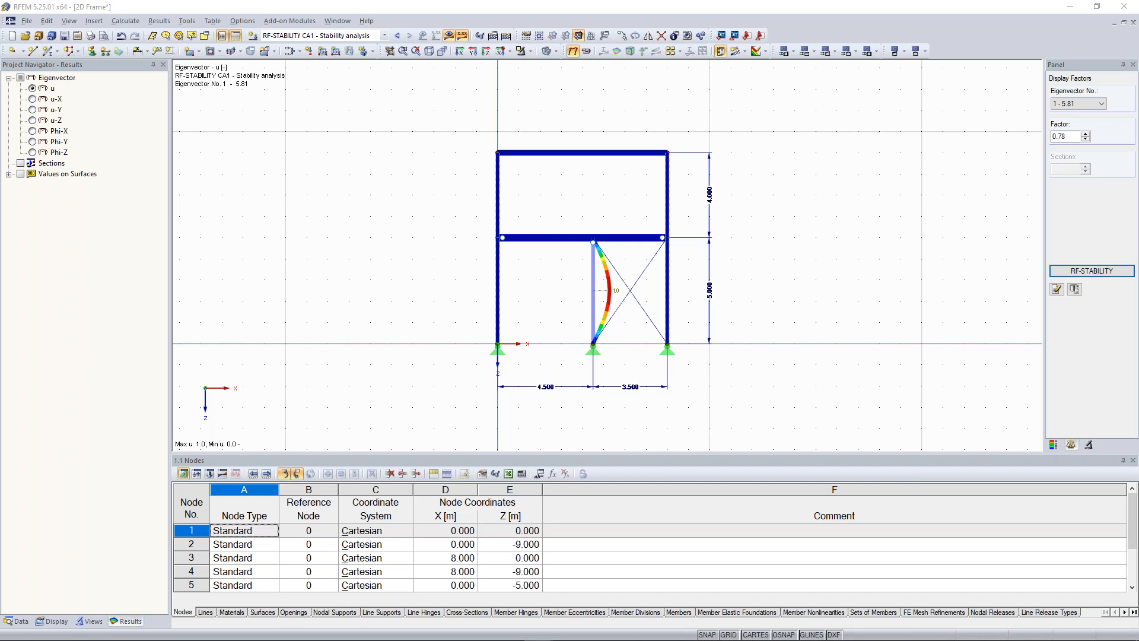
# Step: Switch to Adobe Acrobat and read the system sketch, slab geometry, supports and loads of the Concrete Model in RFEM_Training_Manual.pdf
pyautogui.hotkey('alt', 'Tab')
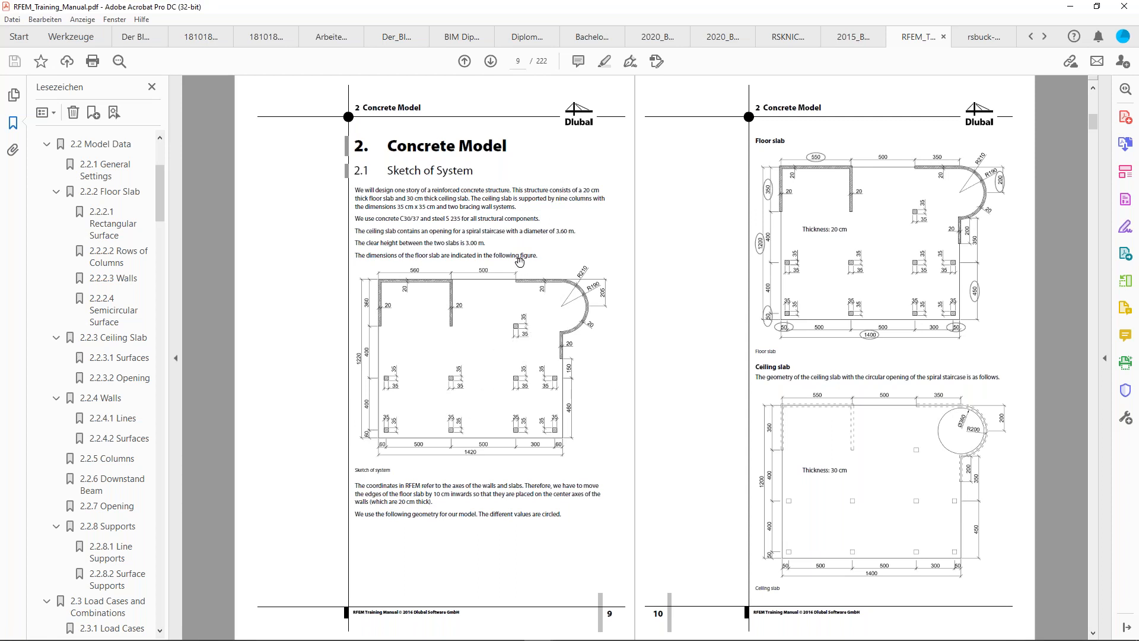
pyautogui.scroll(-2, 520, 261)
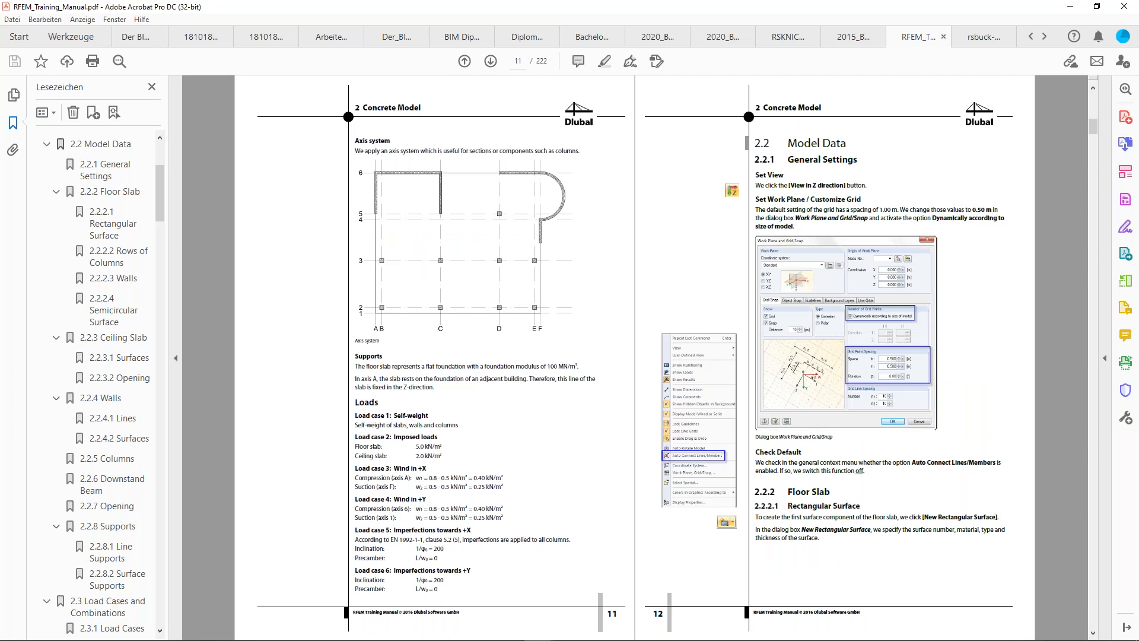
pyautogui.scroll(2, 452, 326)
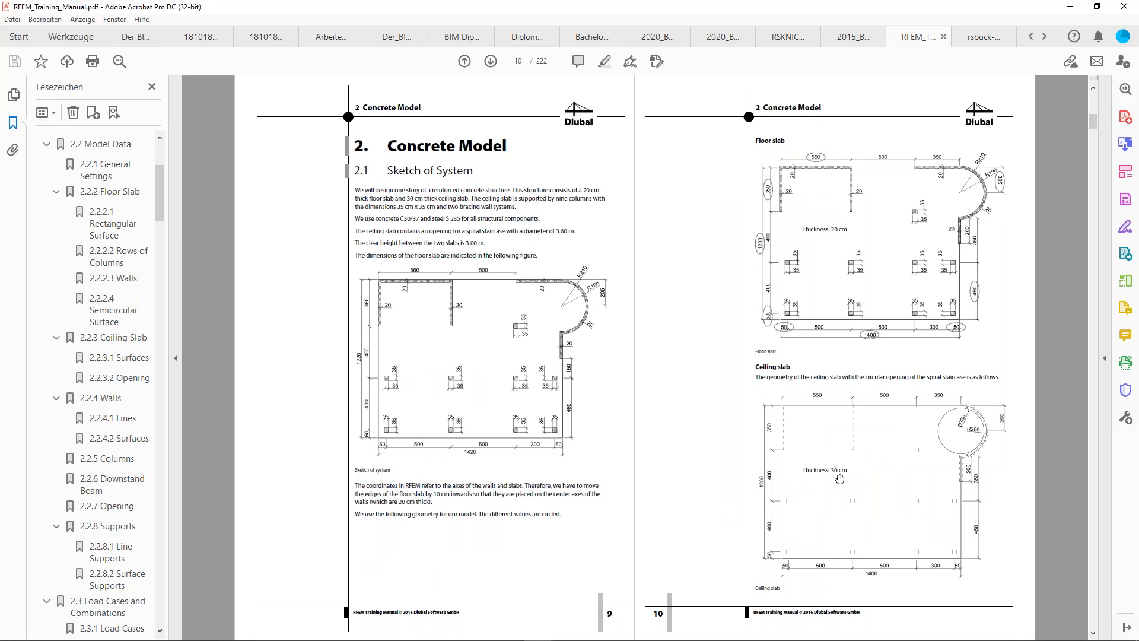
pyautogui.scroll(-1, 644, 414)
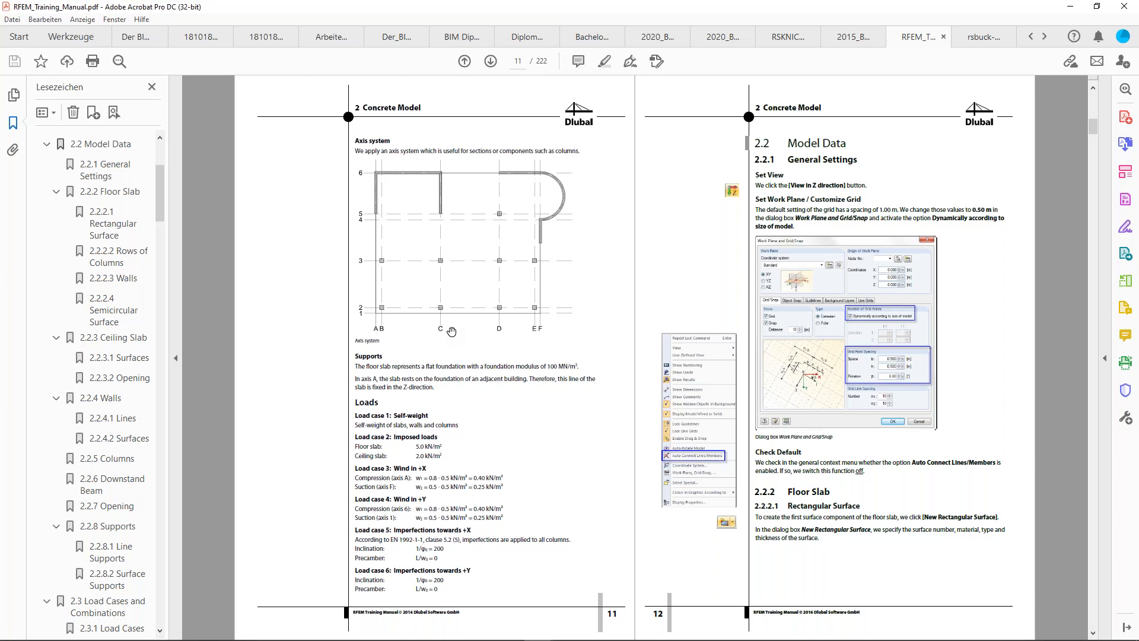
# Step: Move the training manual window off the RFEM workspace and dismiss the endpoint security notification
pyautogui.click(606, 65)
pyautogui.doubleClick(807, 12)
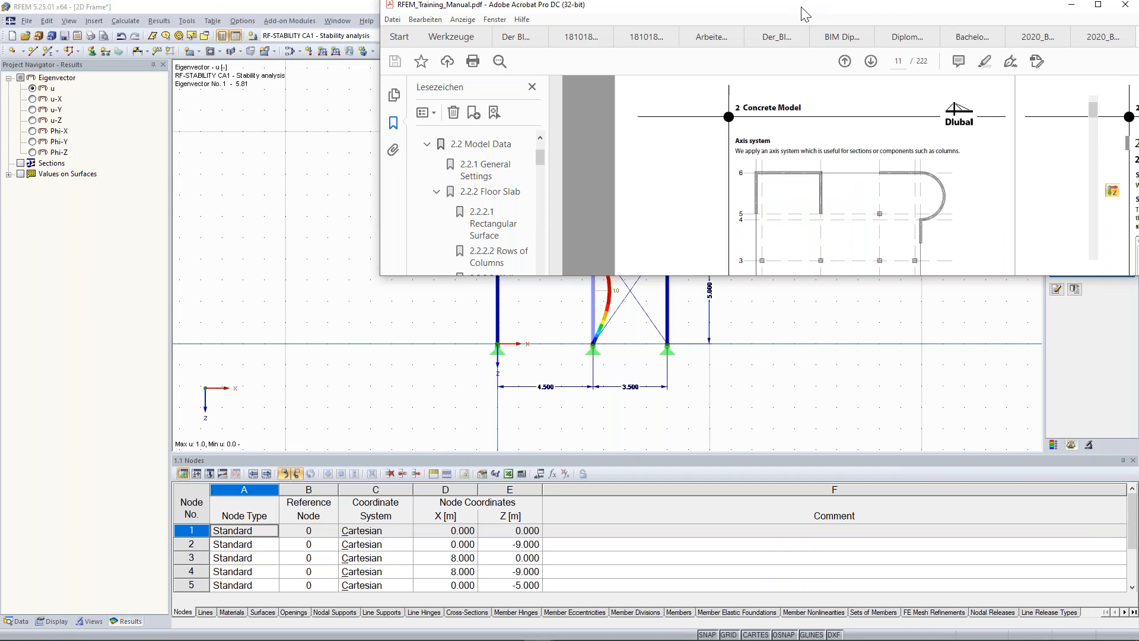
pyautogui.moveTo(805, 14); pyautogui.dragTo(0, 167)
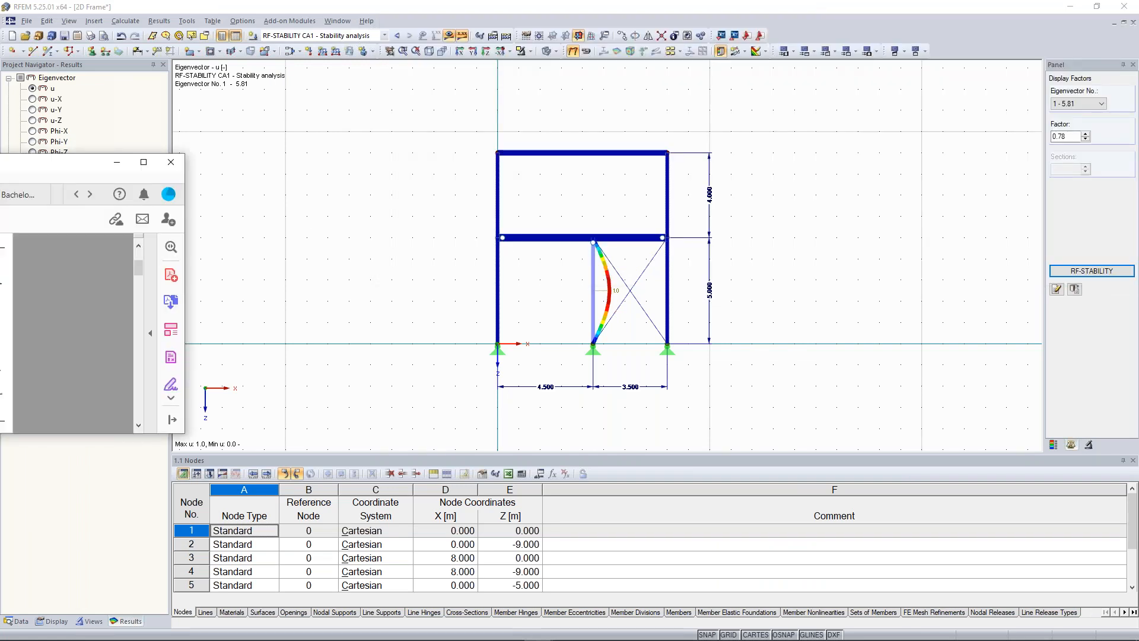
pyautogui.moveTo(0, 167); pyautogui.dragTo(0, 70)
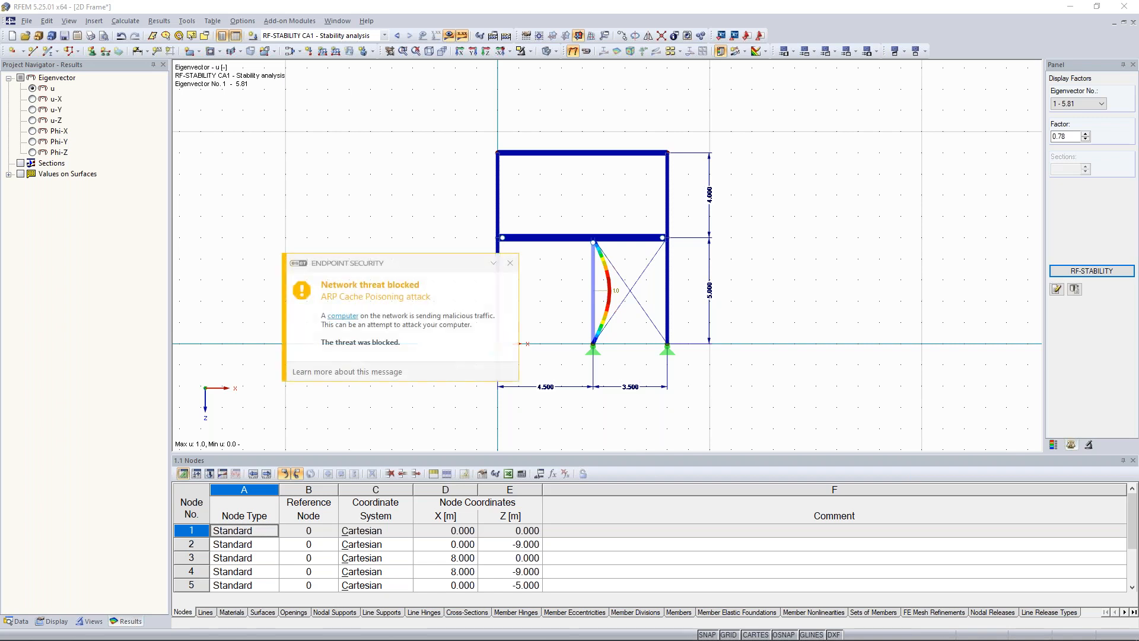
pyautogui.click(510, 263)
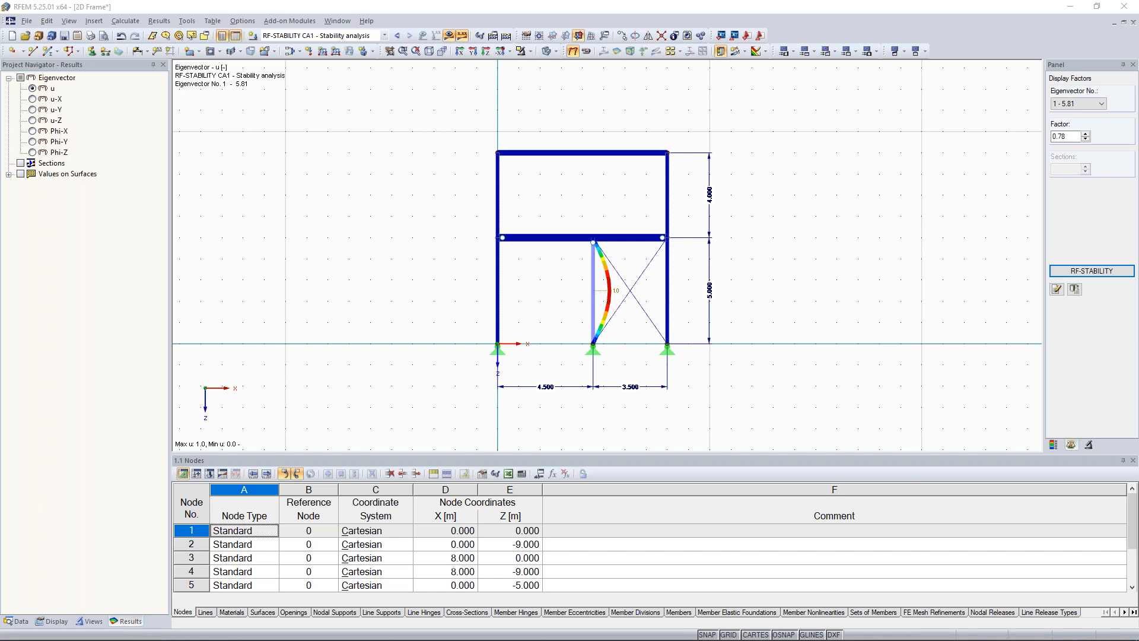
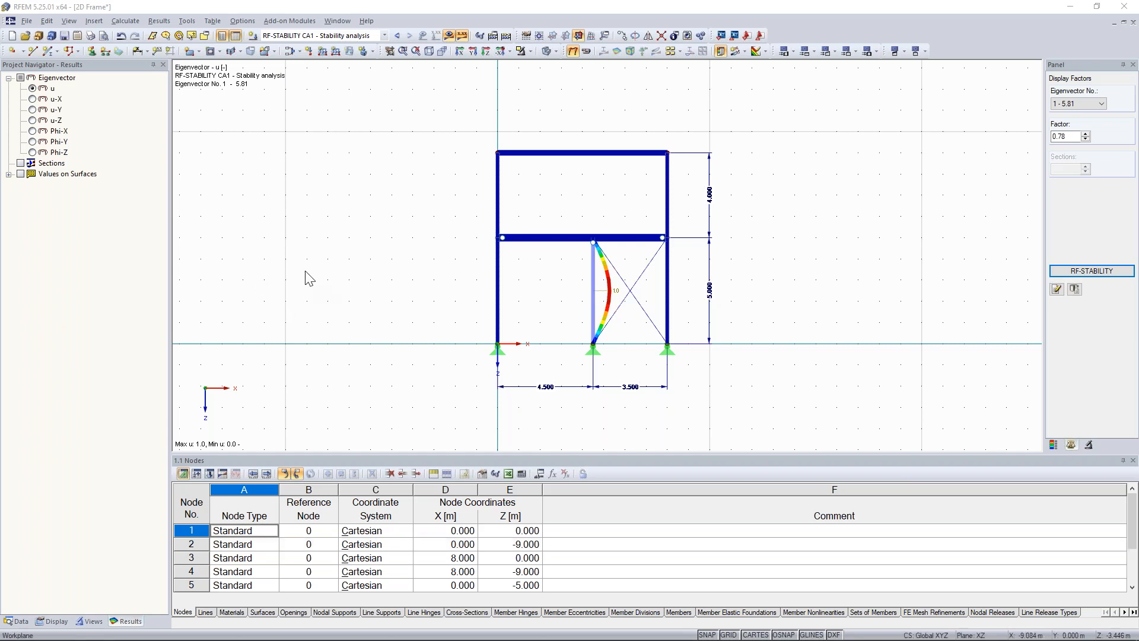
# Step: Start a new 3D model named Concrete_Example in the Downloads project
pyautogui.click(26, 21)
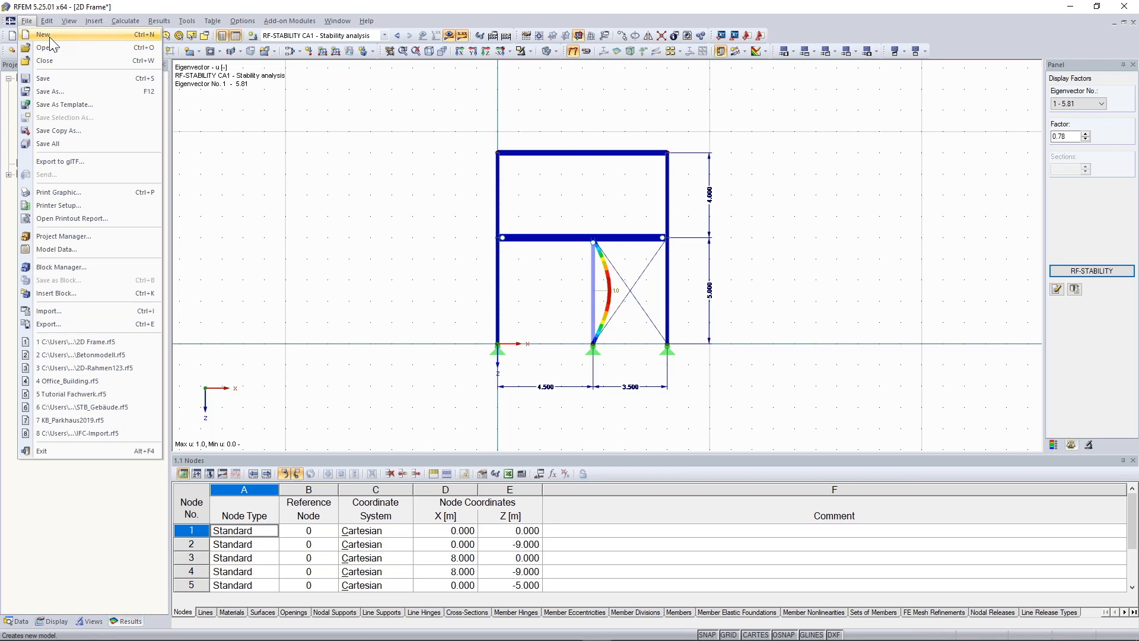
pyautogui.press('Escape')
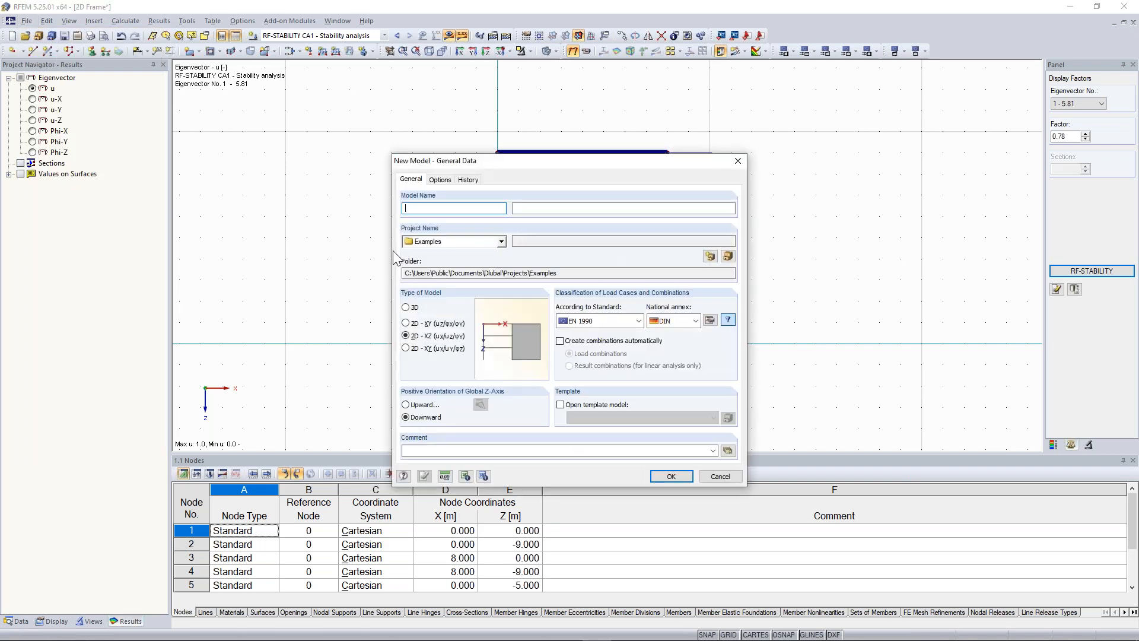
pyautogui.click(408, 307)
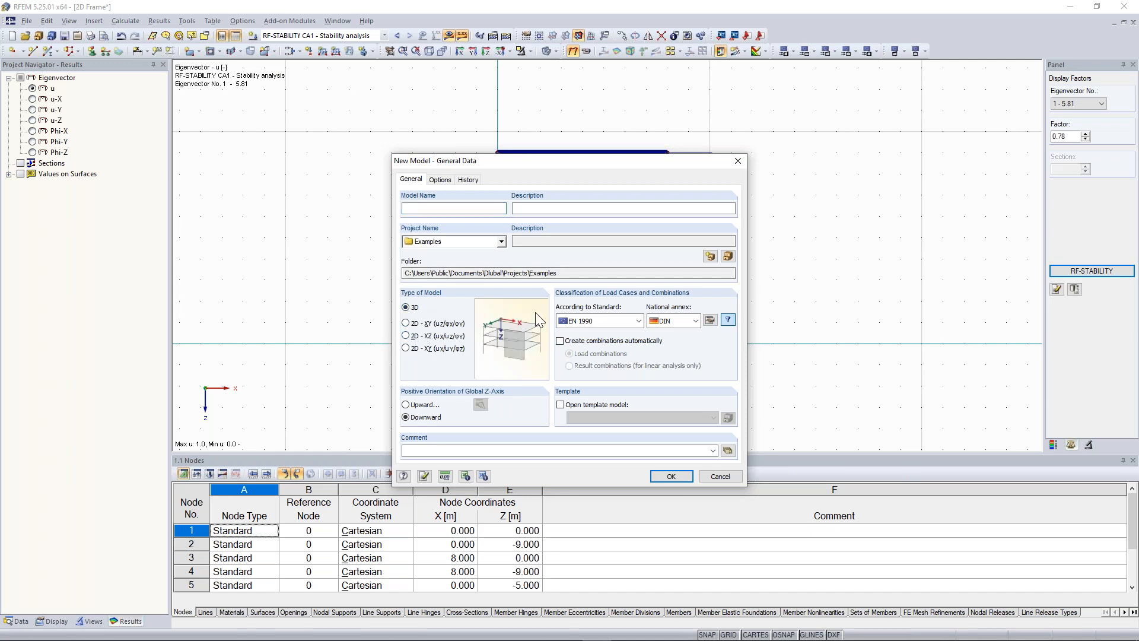
pyautogui.click(461, 208)
pyautogui.write('Concrete_Example')
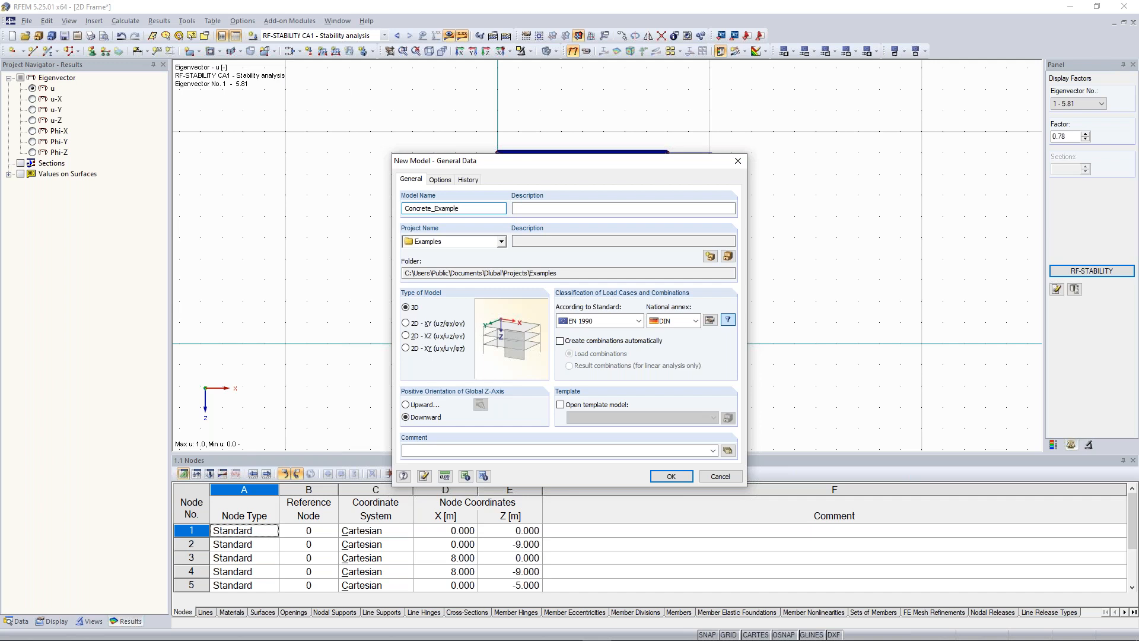
pyautogui.click(502, 241)
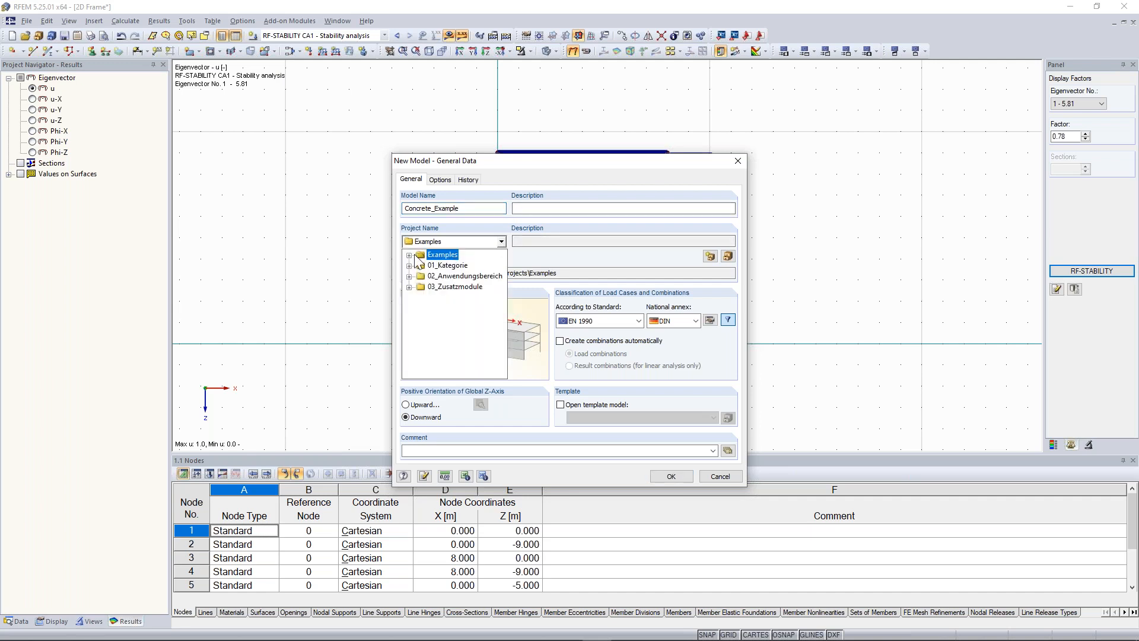
pyautogui.click(456, 297)
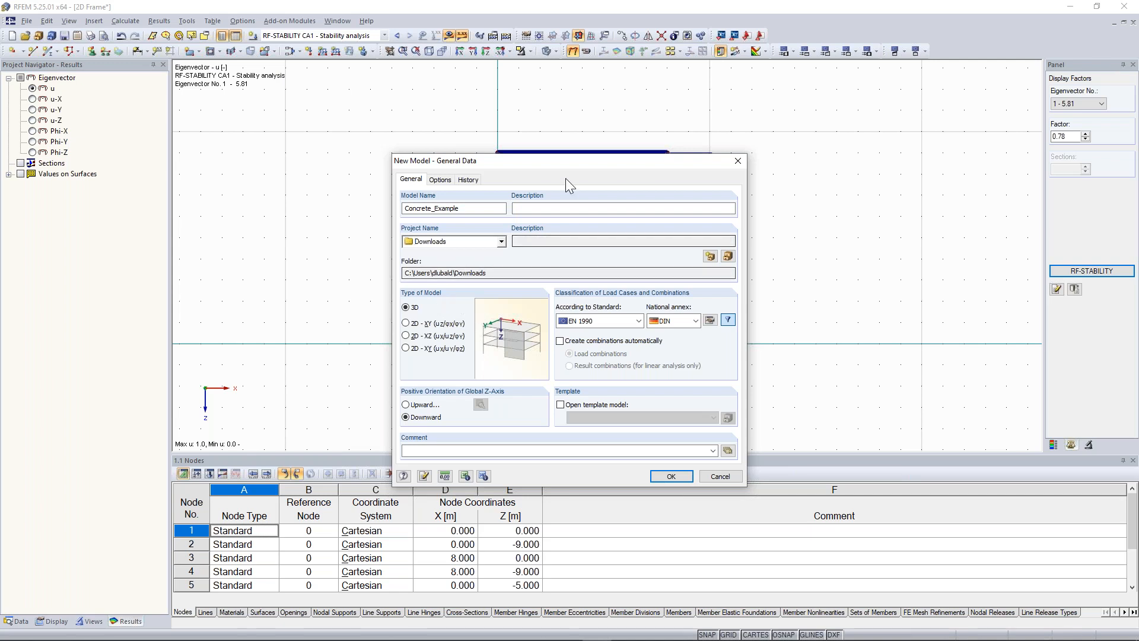
# Step: Choose the CEN national annex for EN 1990, keep the global Z-axis downward, and create the model
pyautogui.moveTo(563, 163); pyautogui.dragTo(546, 114)
pyautogui.click(678, 273)
pyautogui.scroll(2, 680, 315)
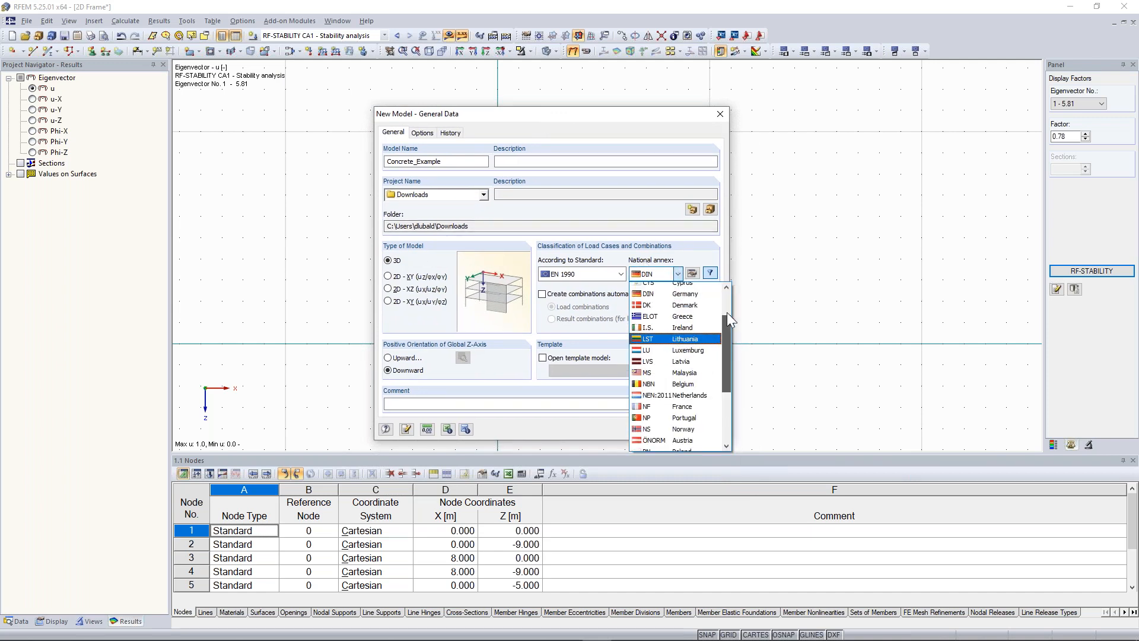
pyautogui.click(579, 265)
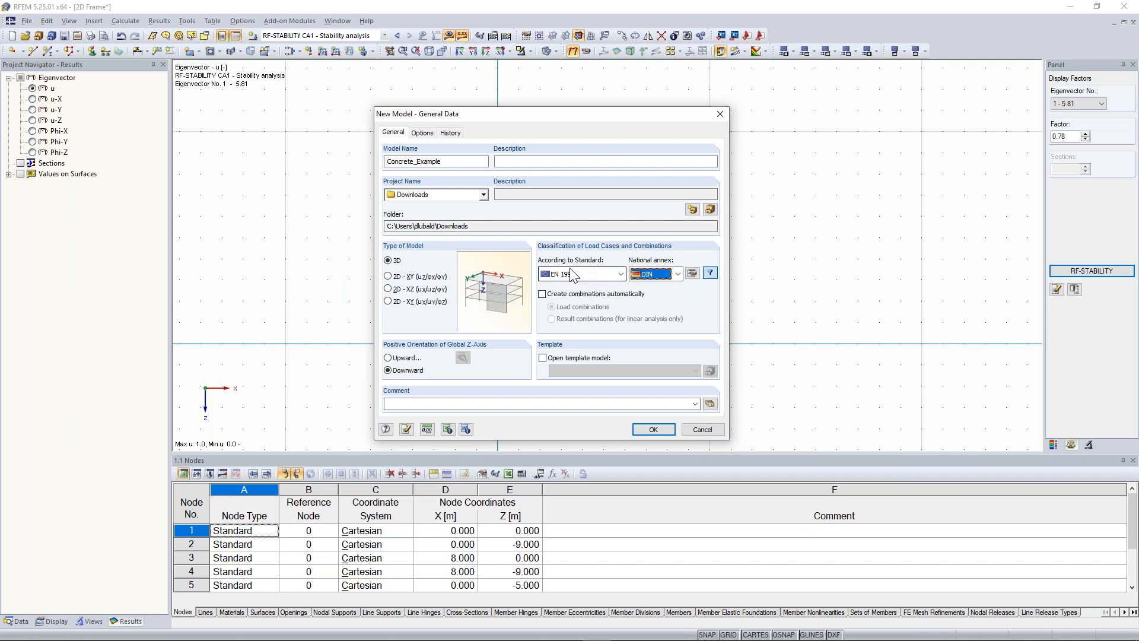
pyautogui.click(678, 273)
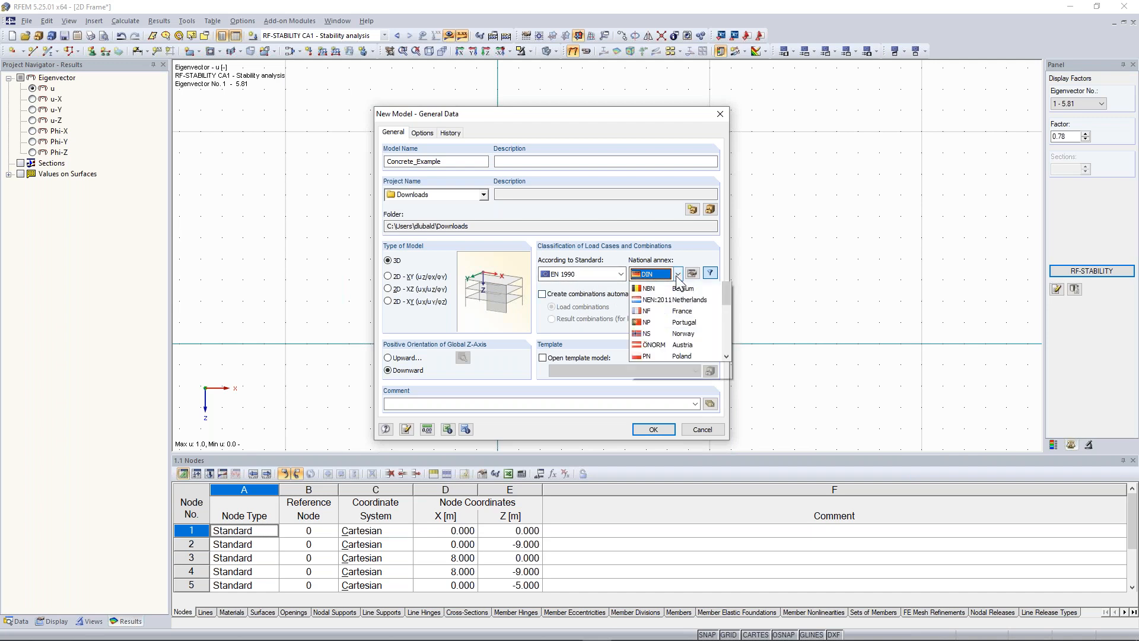
pyautogui.click(671, 288)
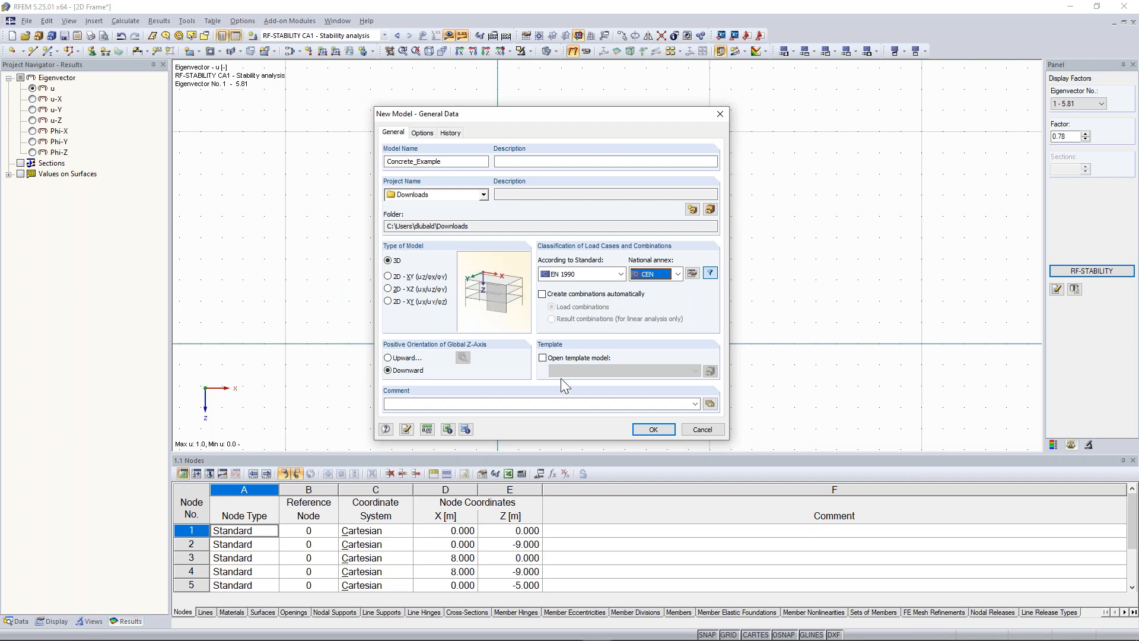
pyautogui.click(417, 372)
pyautogui.click(653, 429)
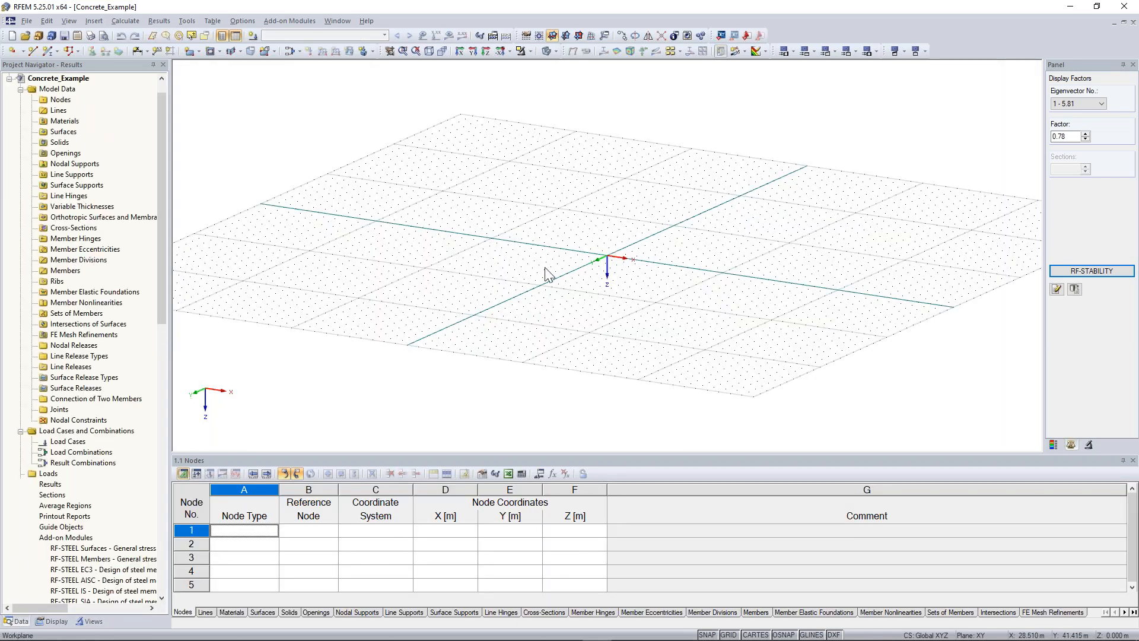
pyautogui.scroll(-3, 449, 249)
pyautogui.moveTo(630, 280)
pyautogui.keyDown('ctrl'); pyautogui.mouseDown(button='middle')
pyautogui.moveTo(561, 234)
pyautogui.moveTo(559, 180)
pyautogui.moveTo(626, 279)
pyautogui.mouseUp(button='middle'); pyautogui.keyUp('ctrl')
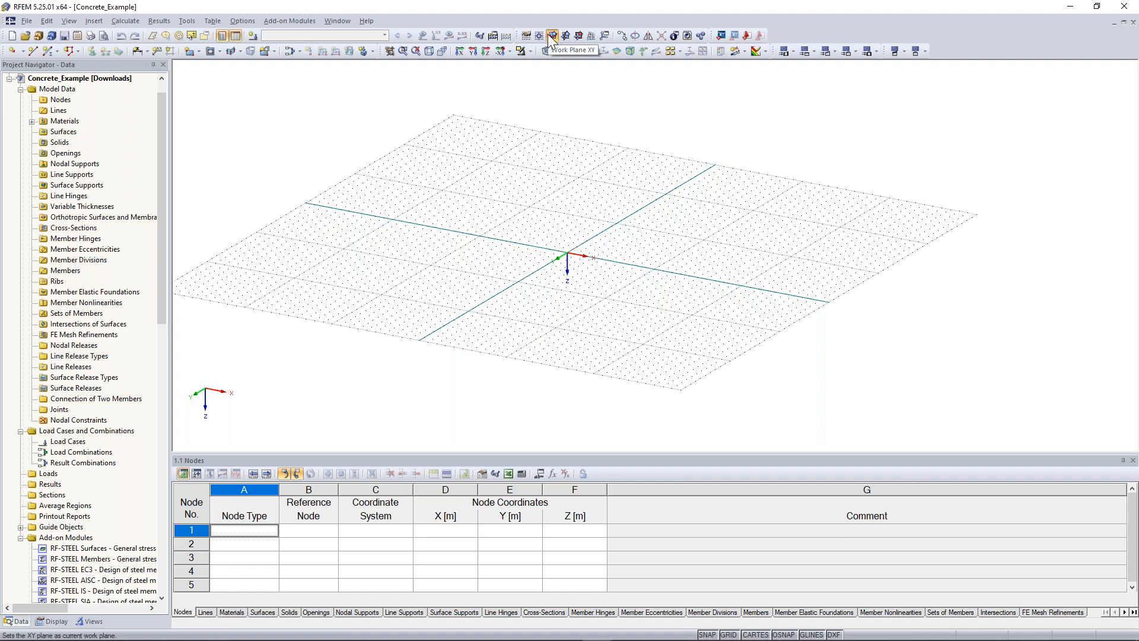
pyautogui.keyDown('ctrl'); pyautogui.moveTo(540, 217); pyautogui.dragTo(570, 260, button='middle'); pyautogui.keyUp('ctrl')
pyautogui.scroll(2, 570, 266)
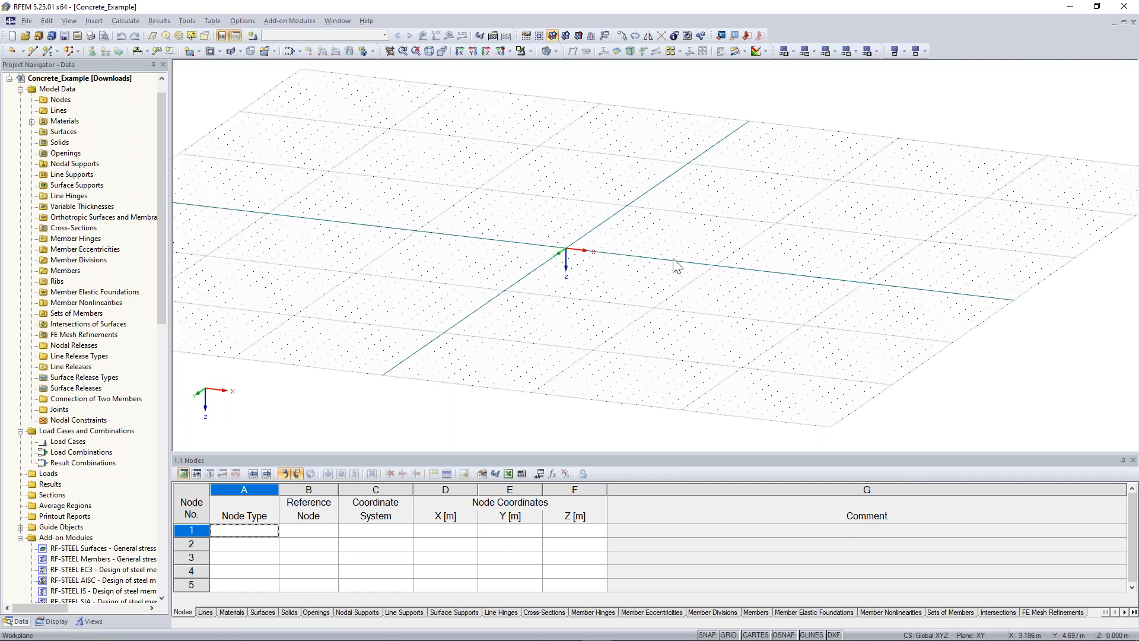
pyautogui.moveTo(646, 231); pyautogui.dragTo(605, 233, button='middle')
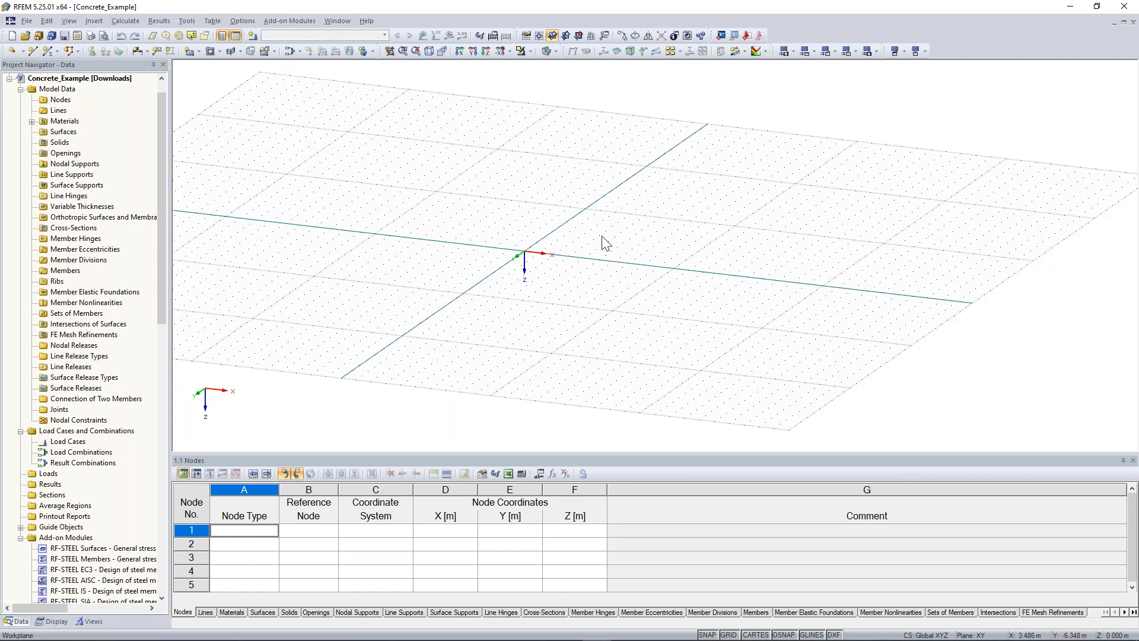
# Step: Show the empty work plane in plan view along the Z-axis, with the origin near the middle of the workspace
pyautogui.click(485, 52)
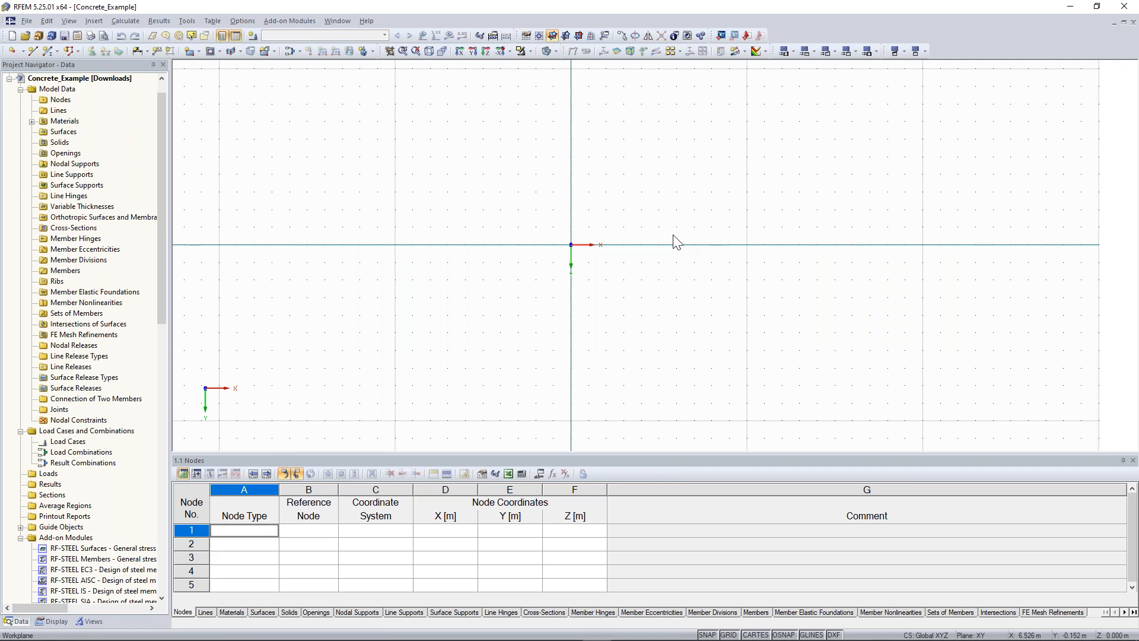
pyautogui.moveTo(674, 242); pyautogui.dragTo(634, 270, button='middle')
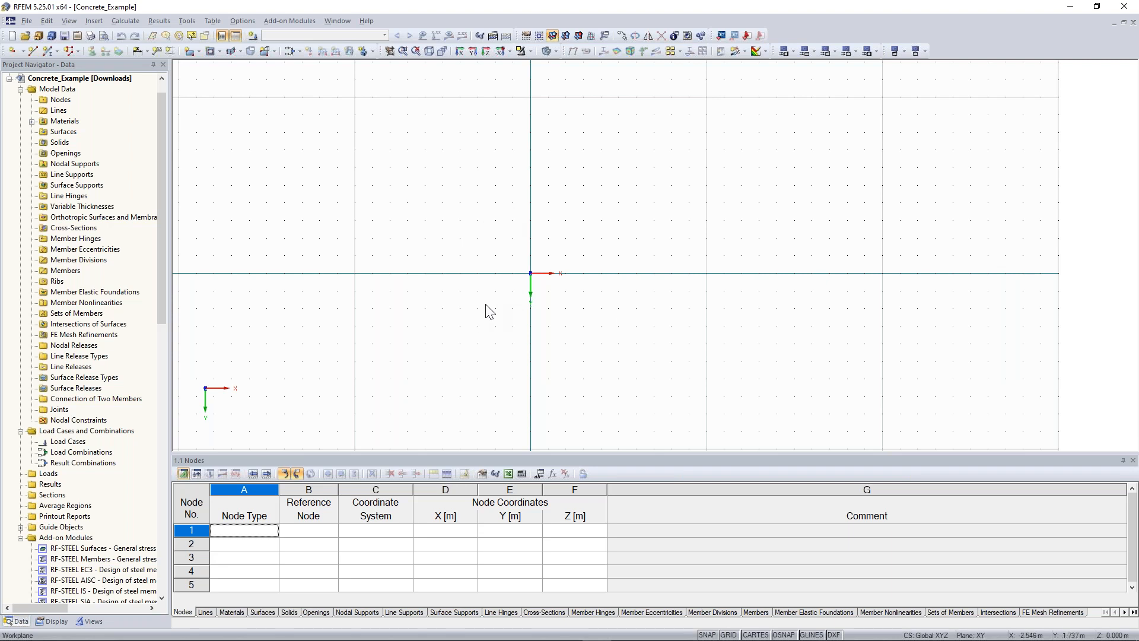
pyautogui.moveTo(490, 244); pyautogui.dragTo(472, 257, button='middle')
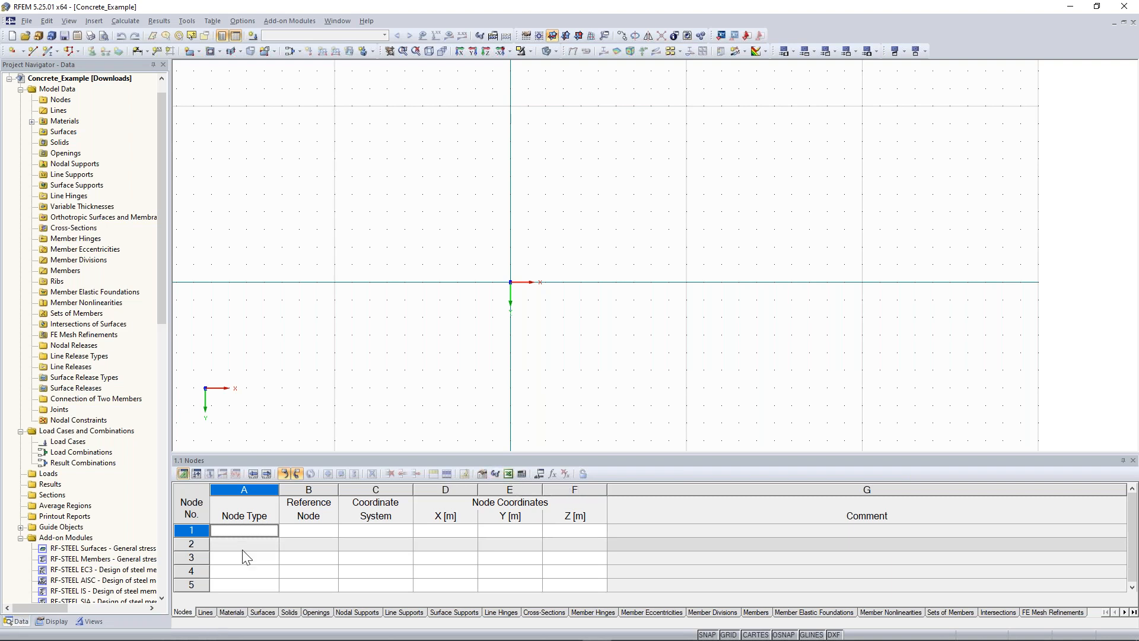
pyautogui.click(246, 532)
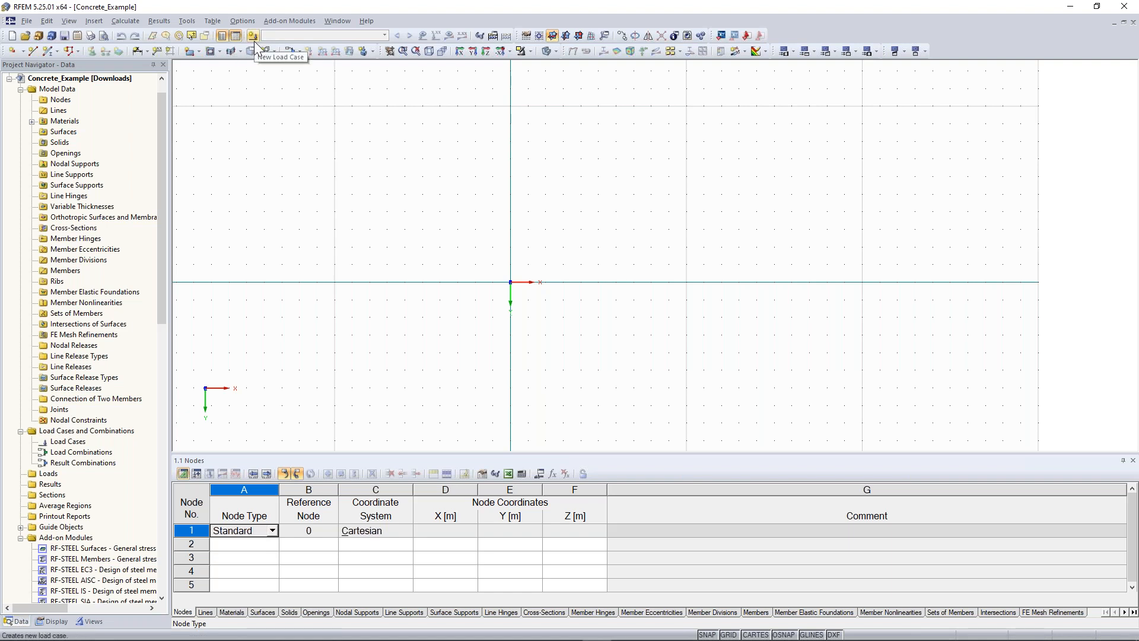
pyautogui.click(67, 21)
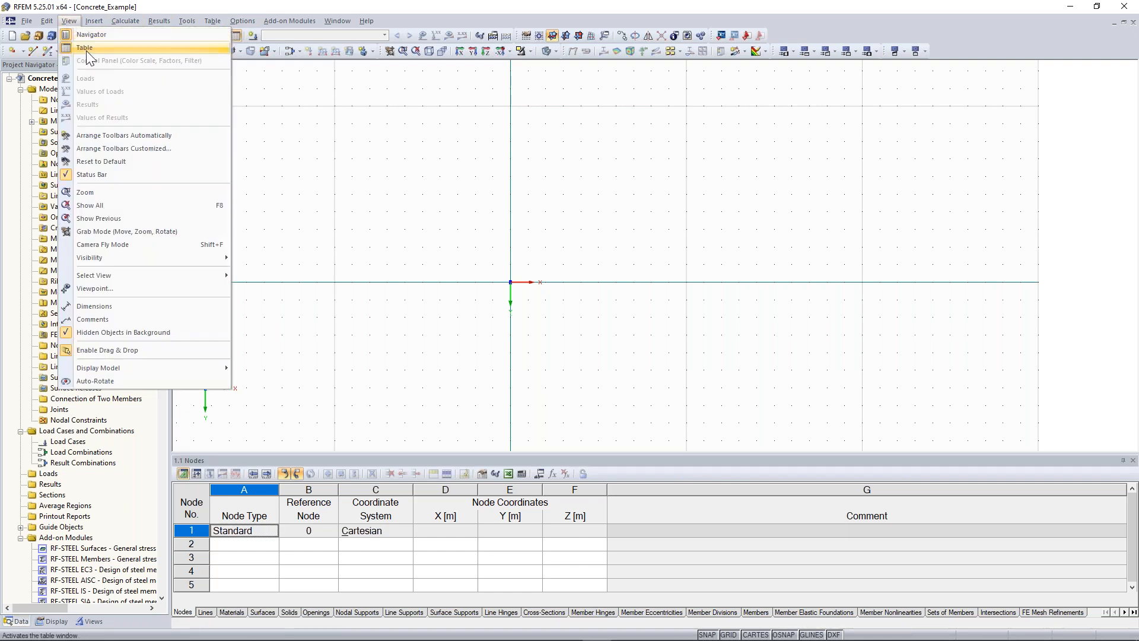
pyautogui.click(391, 188)
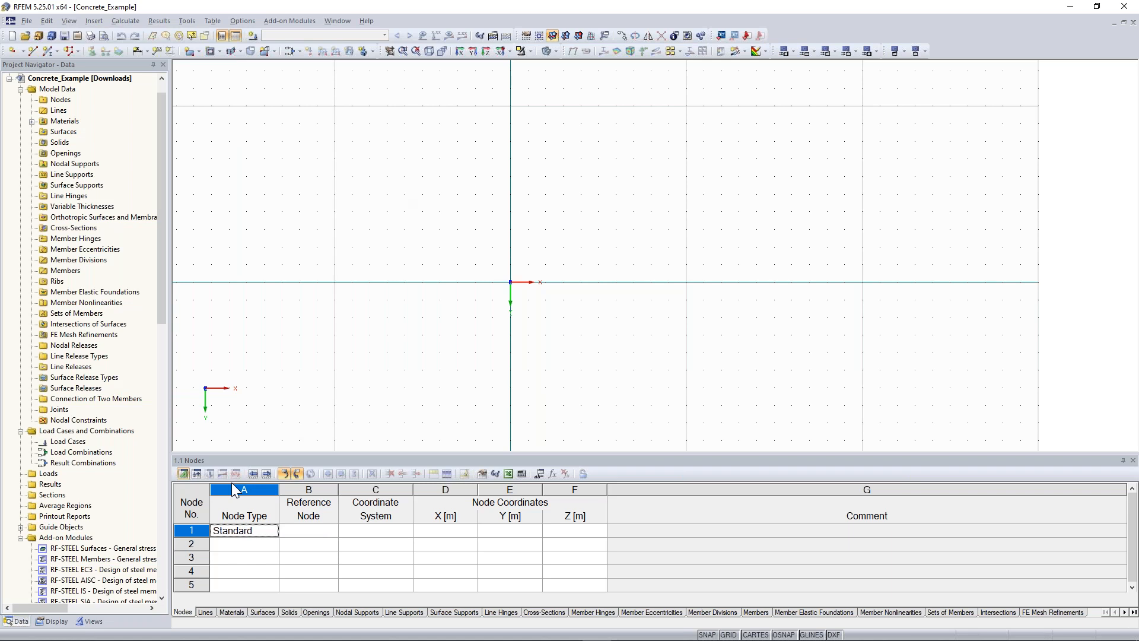
# Step: Define node 1 as a standard Cartesian node at X 0, Y 0, Z 0 m in the nodes table
pyautogui.click(246, 532)
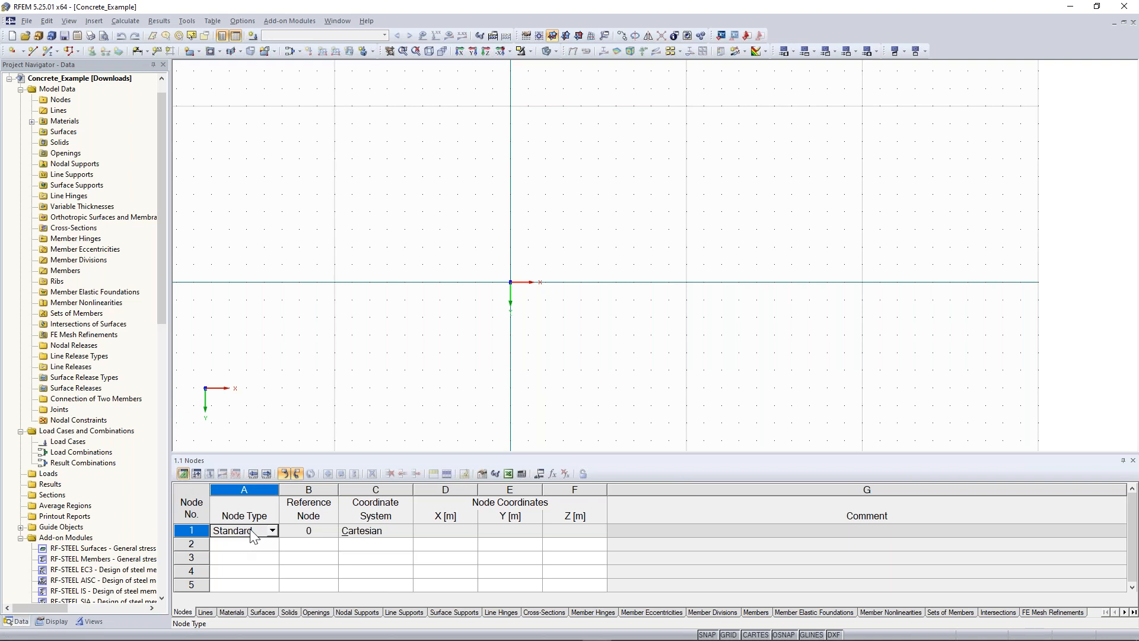
pyautogui.press('Tab')
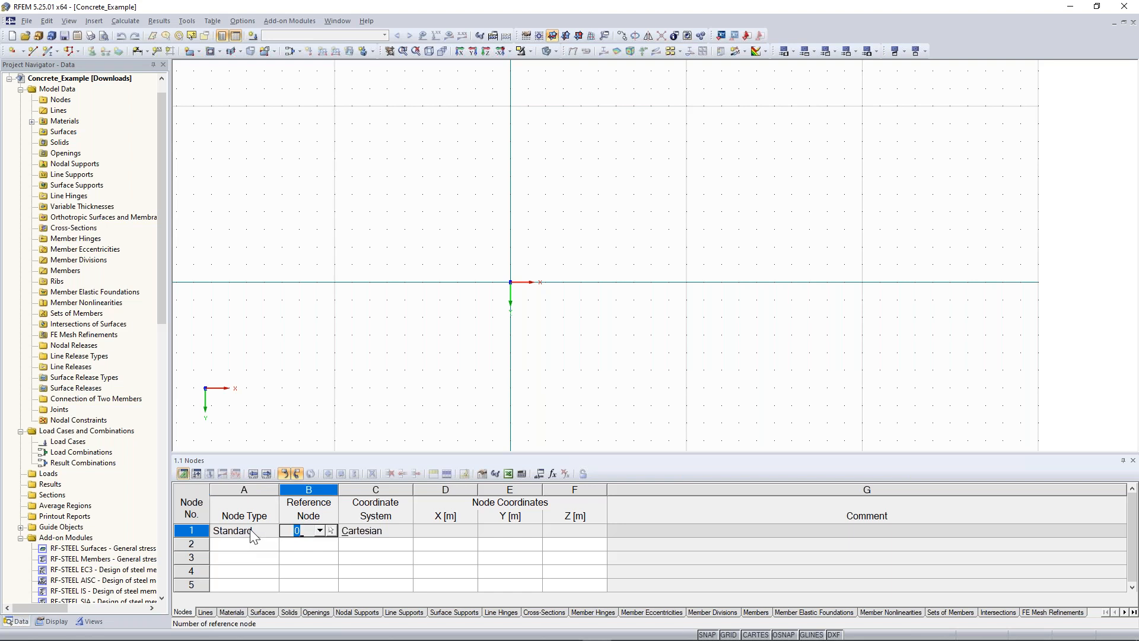
pyautogui.press('Tab')
pyautogui.press('Tab')
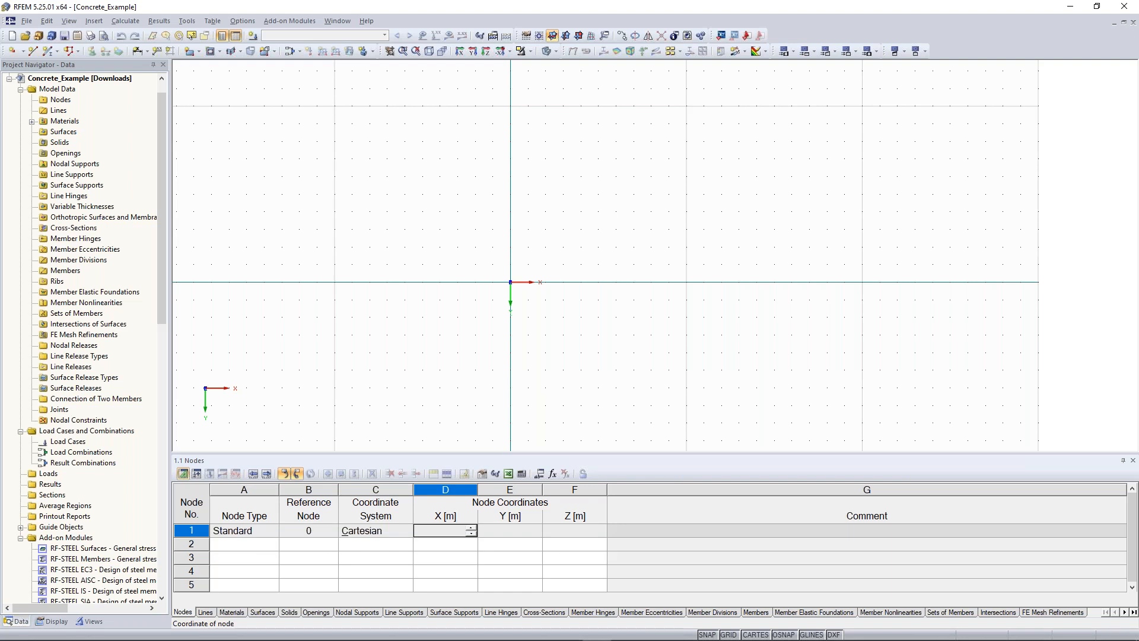
pyautogui.write('0')
pyautogui.press('Tab')
pyautogui.write('0')
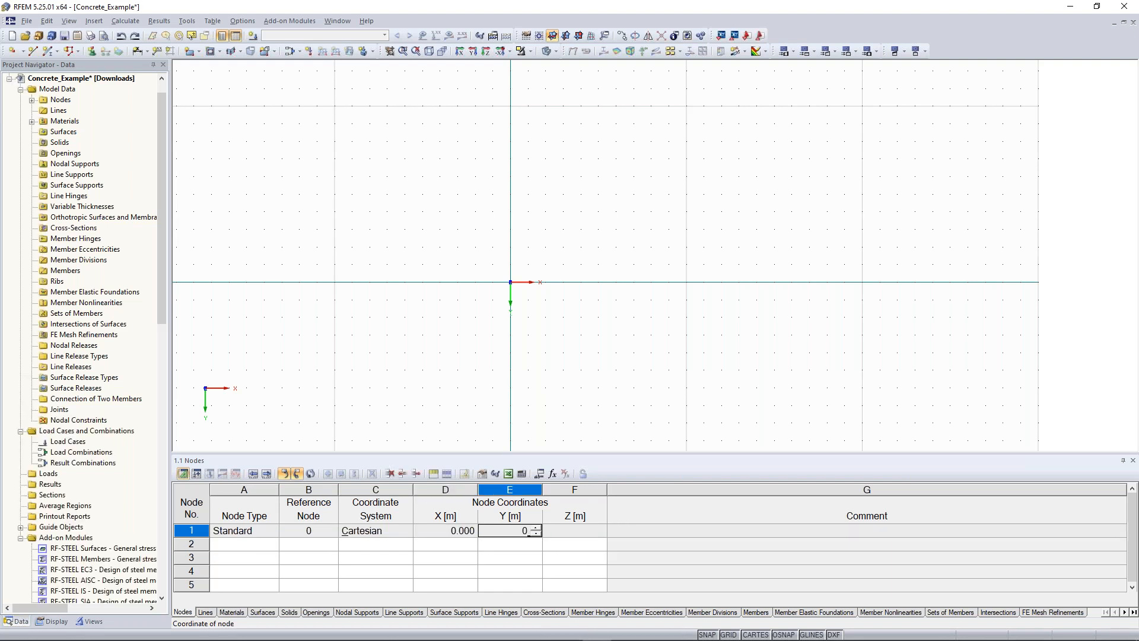
pyautogui.press('Tab')
pyautogui.write('0')
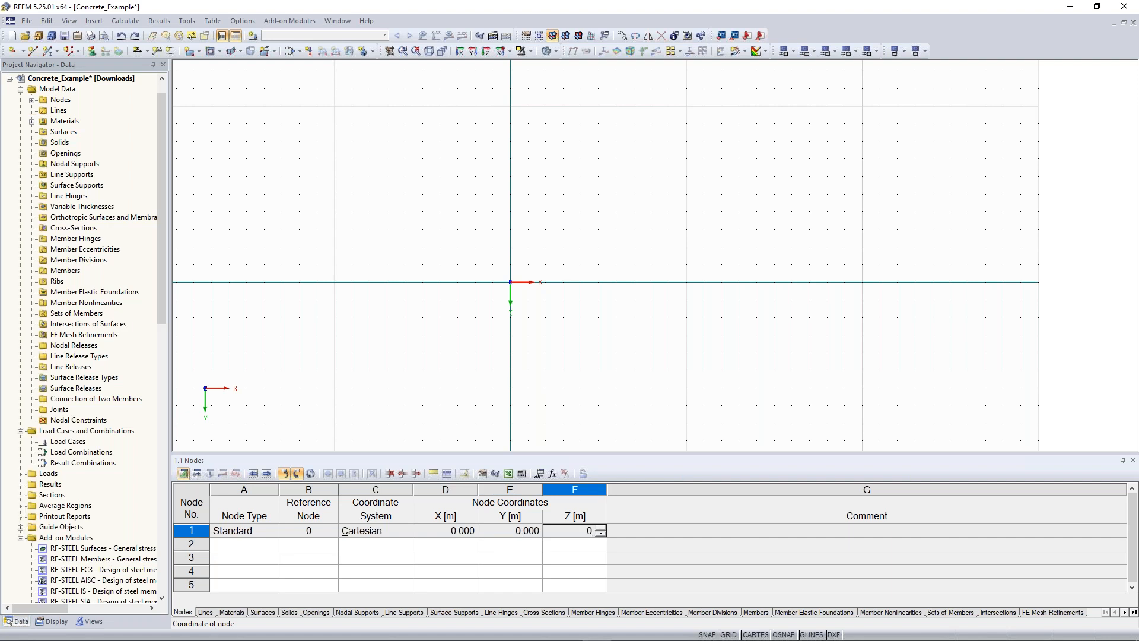
pyautogui.press('Return')
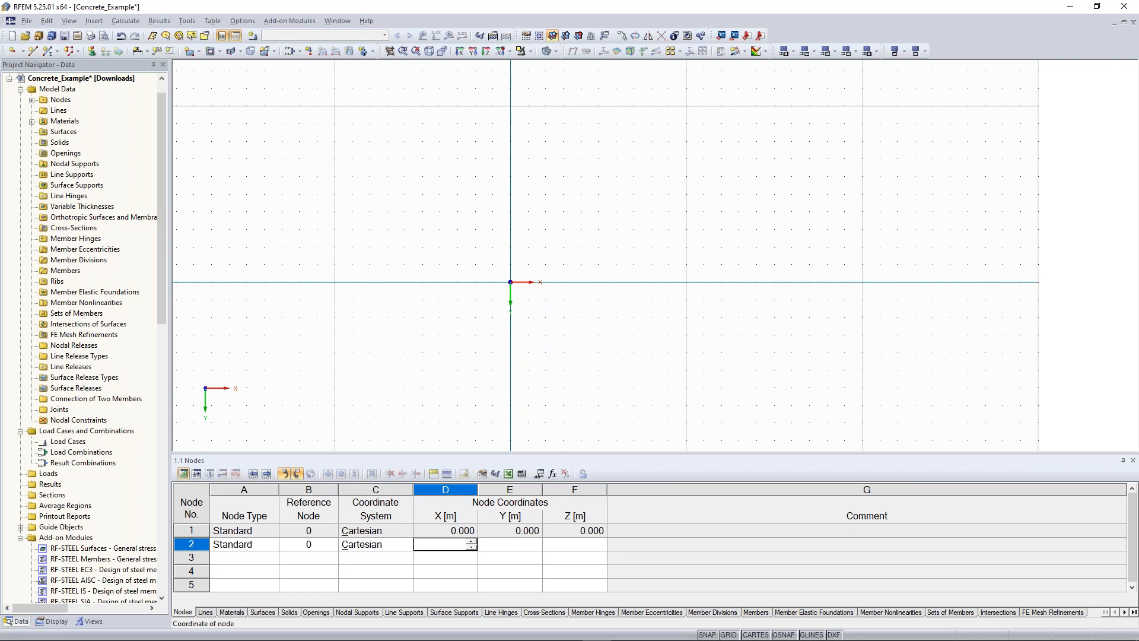
# Step: Define node 2 at X 14, Y 0, Z 0 m in the nodes table
pyautogui.write('14')
pyautogui.press('Return')
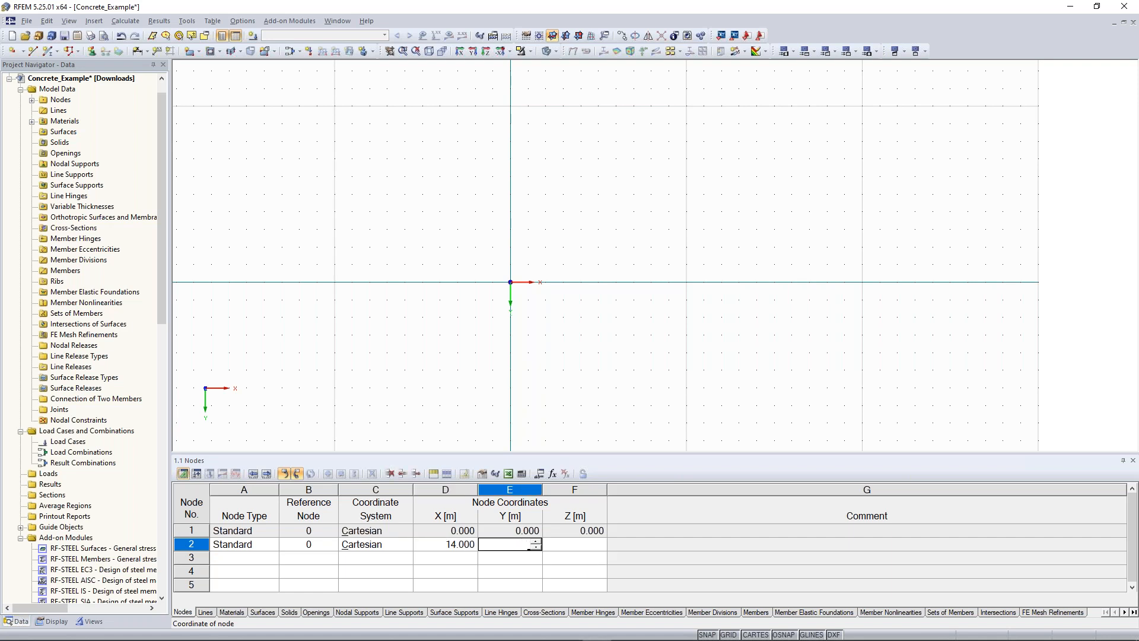
pyautogui.write('0')
pyautogui.press('Return')
pyautogui.write('0')
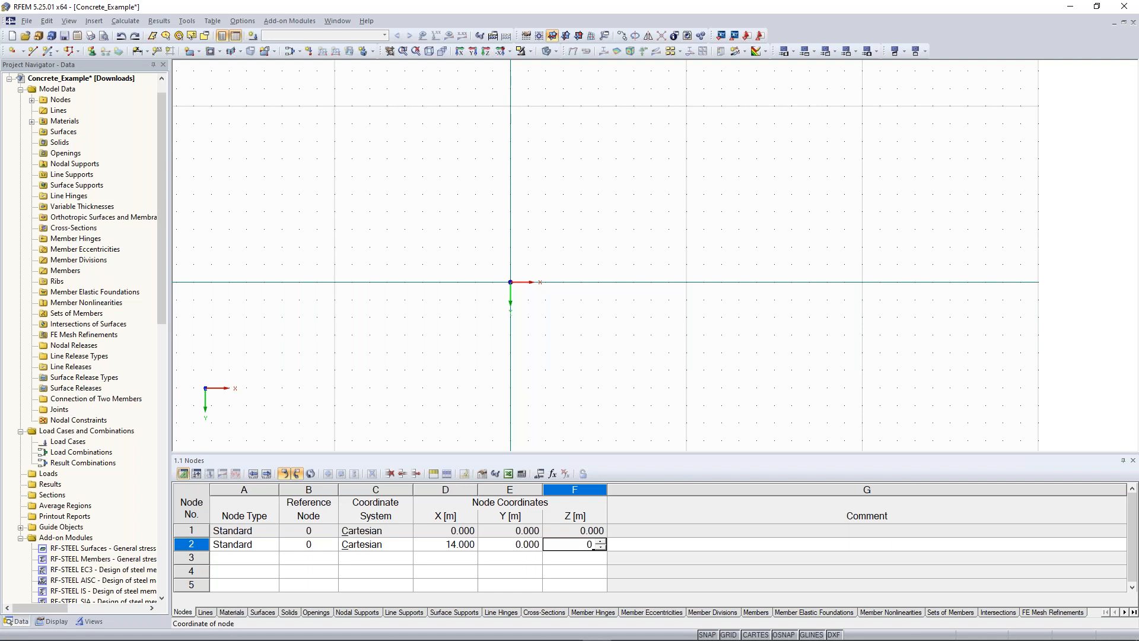
pyautogui.press('Return')
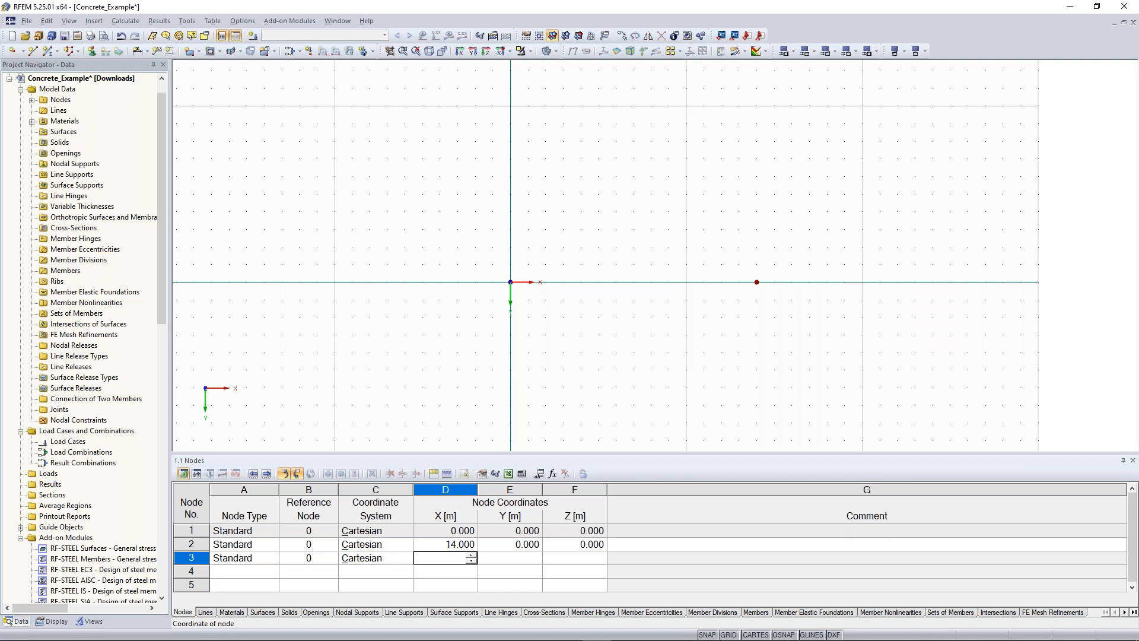
# Step: Define node 3 at X 0, Y -12, Z 0 m in the nodes table
pyautogui.write('0')
pyautogui.press('Tab')
pyautogui.write('-12')
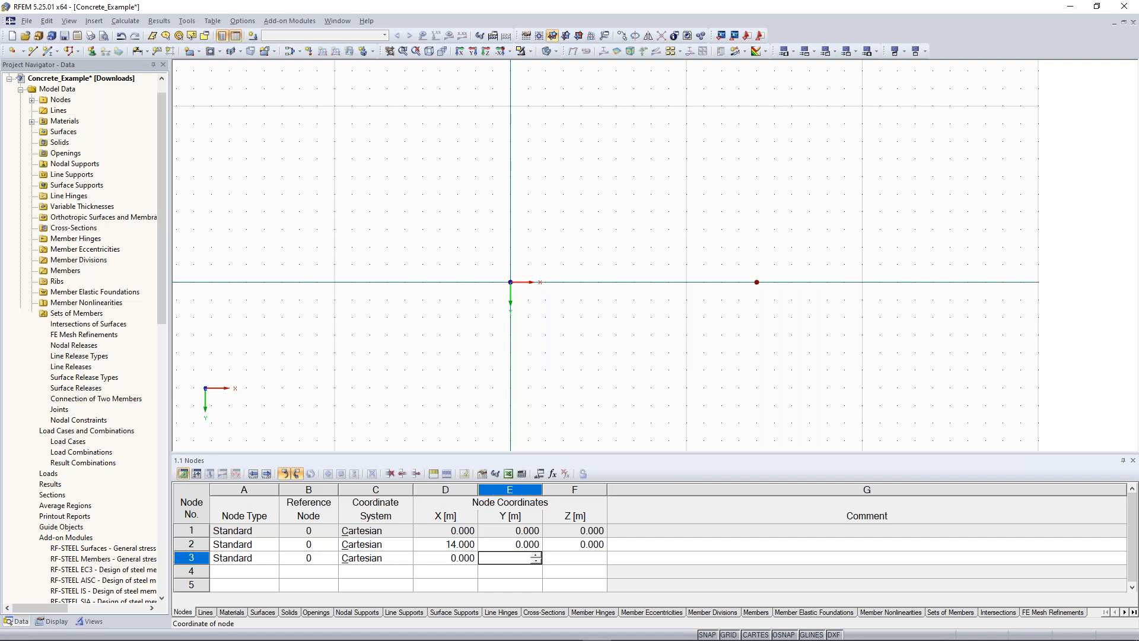
pyautogui.press('Tab')
pyautogui.write('0')
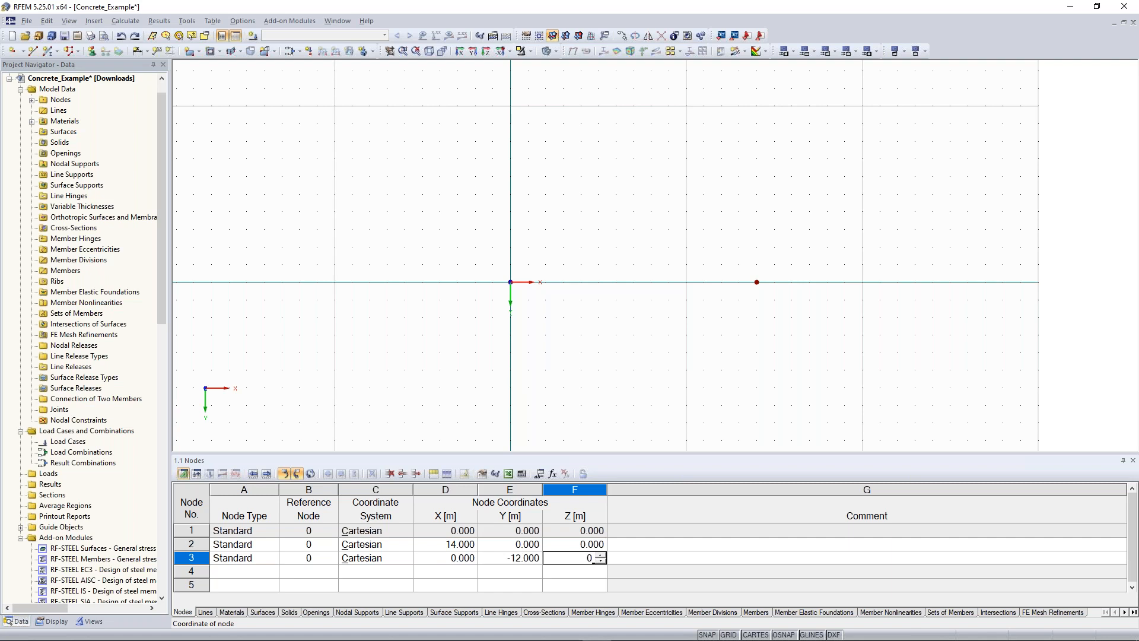
pyautogui.press('Tab')
pyautogui.press('Tab')
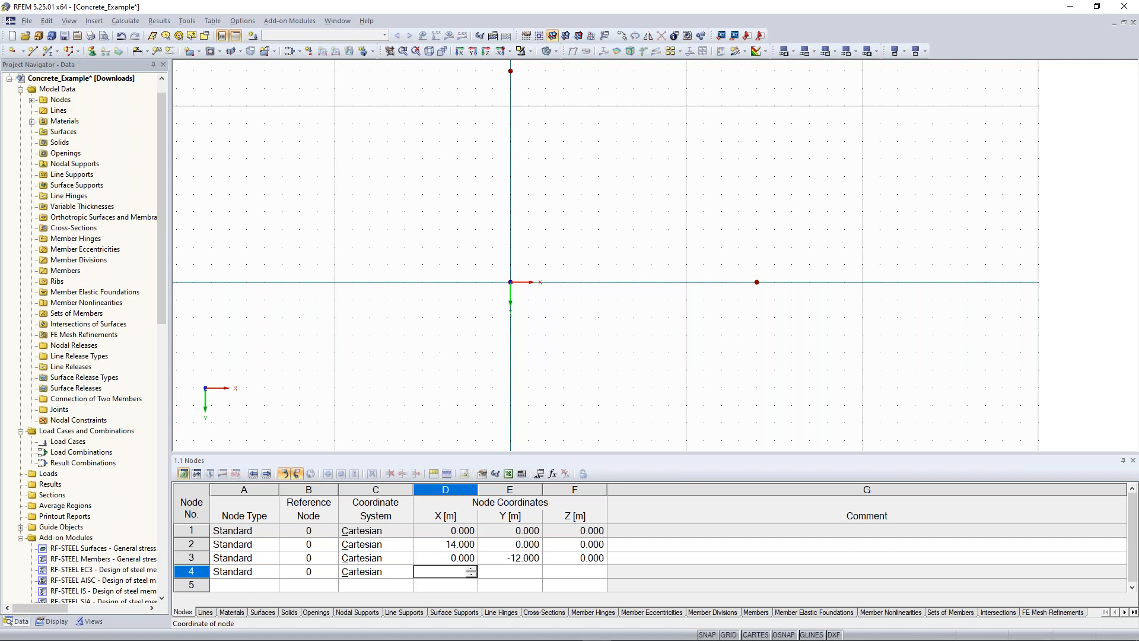
# Step: Define node 4 at X 14, Y -12, Z 0 m in the nodes table
pyautogui.write('14')
pyautogui.press('Tab')
pyautogui.write('-12')
pyautogui.press('Tab')
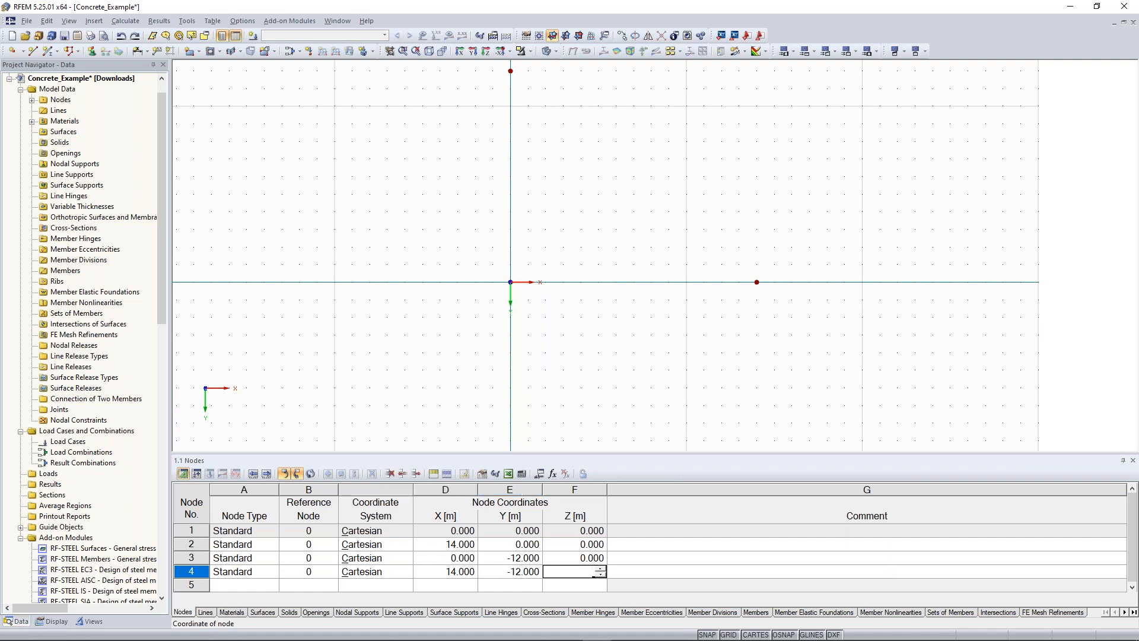
pyautogui.press('Tab')
pyautogui.press('Tab')
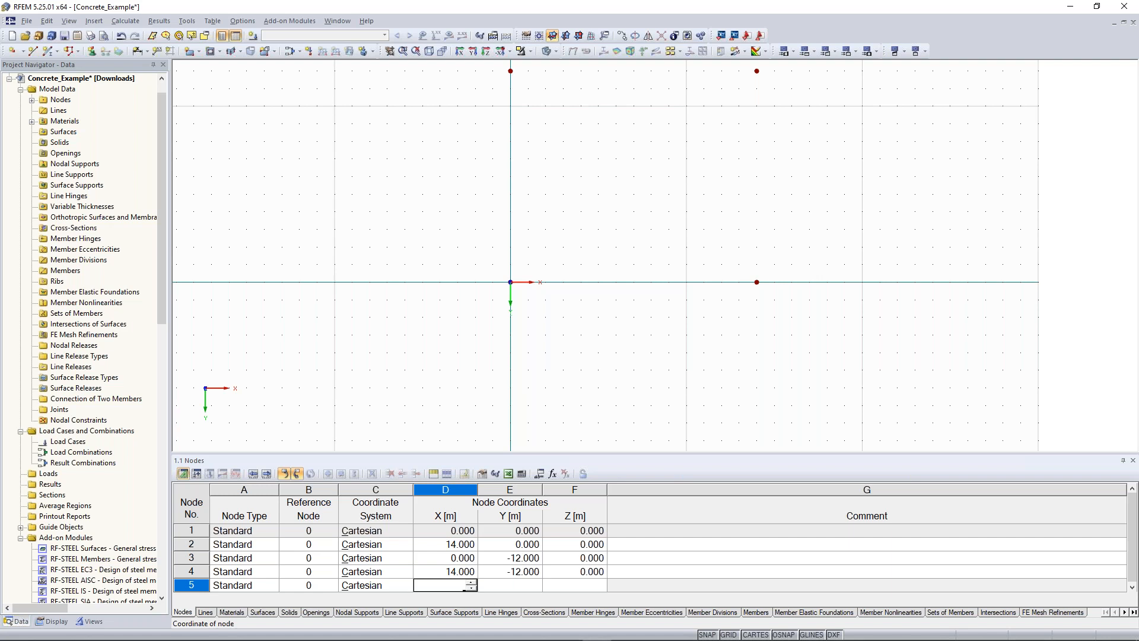
# Step: Define node 5 at X 0.5, Y -0.5, Z 0 m, just inside the slab corner at the origin
pyautogui.write('0.5')
pyautogui.press('Tab')
pyautogui.write('-0,5')
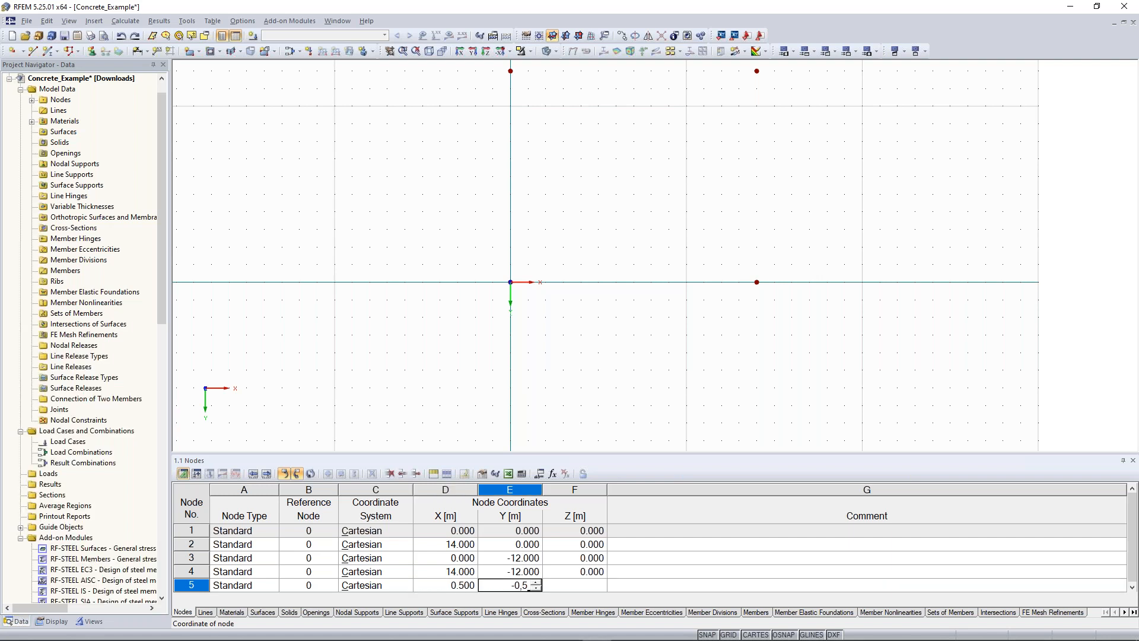
pyautogui.press('Tab')
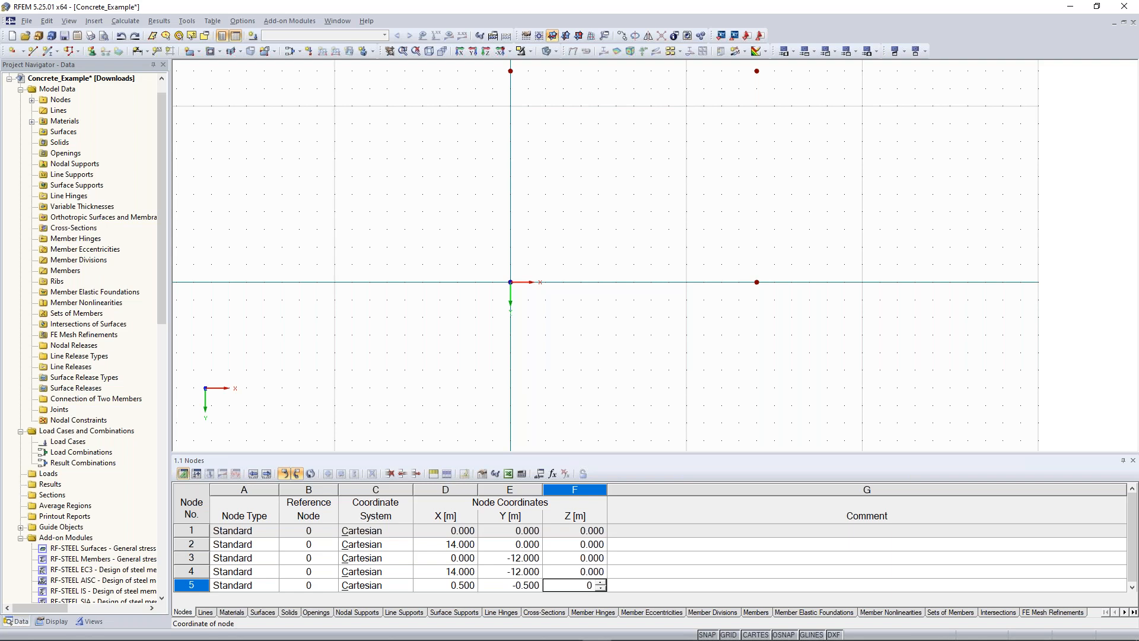
pyautogui.press('Return')
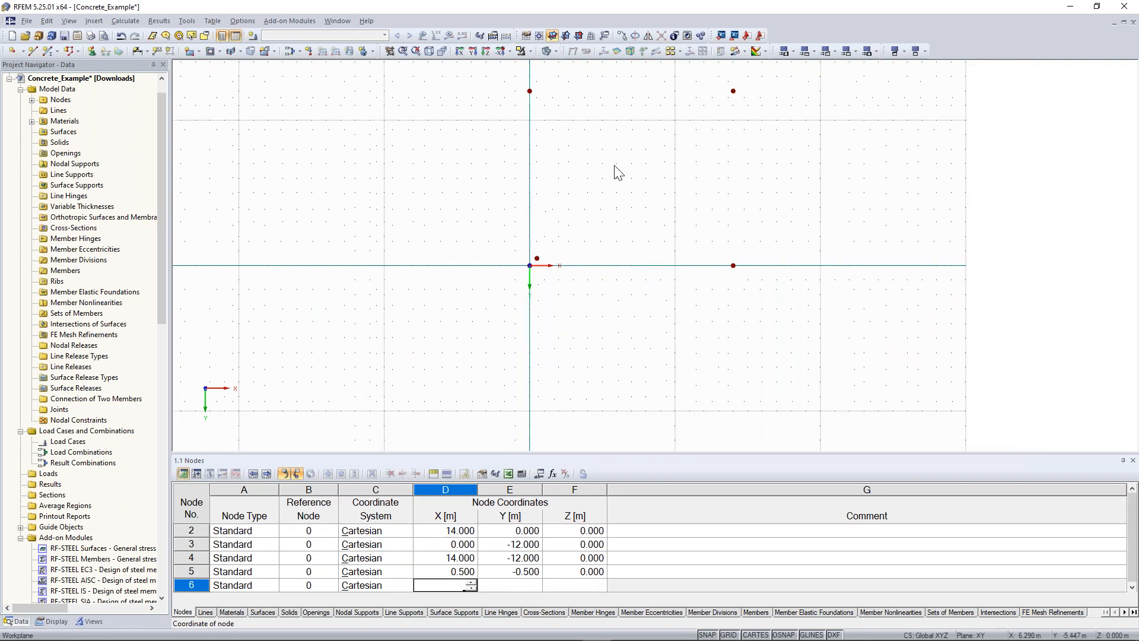
# Step: Dismiss the endpoint security notification covering the workspace, keeping the slab's corner nodes in view
pyautogui.moveTo(590, 183); pyautogui.dragTo(543, 282, button='middle')
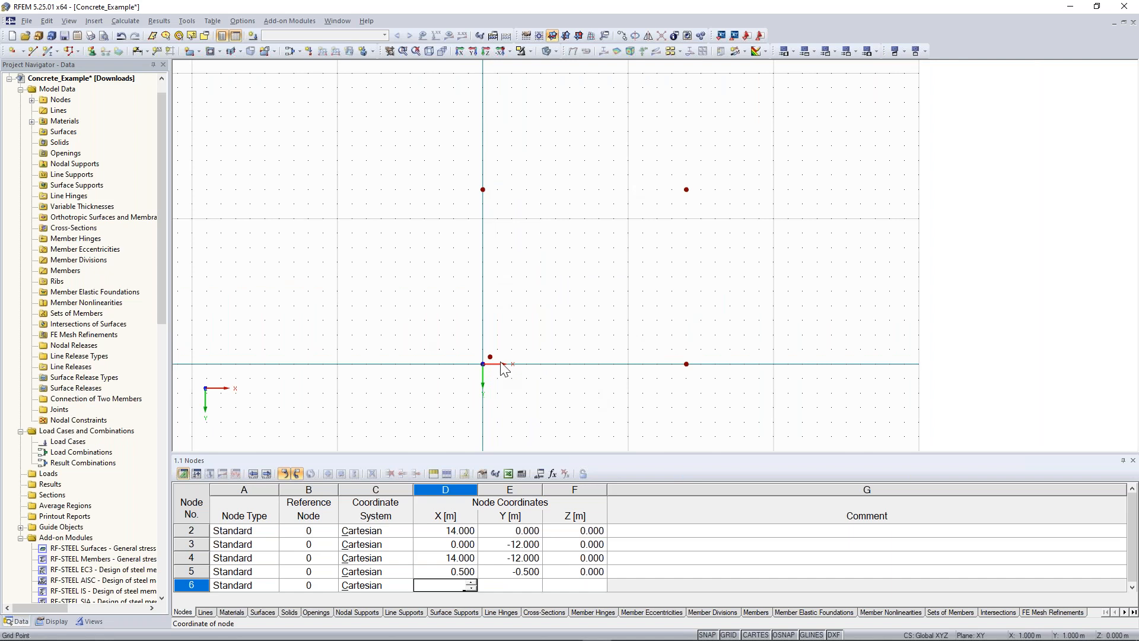
pyautogui.scroll(-1, 548, 285)
pyautogui.scroll(1, 550, 285)
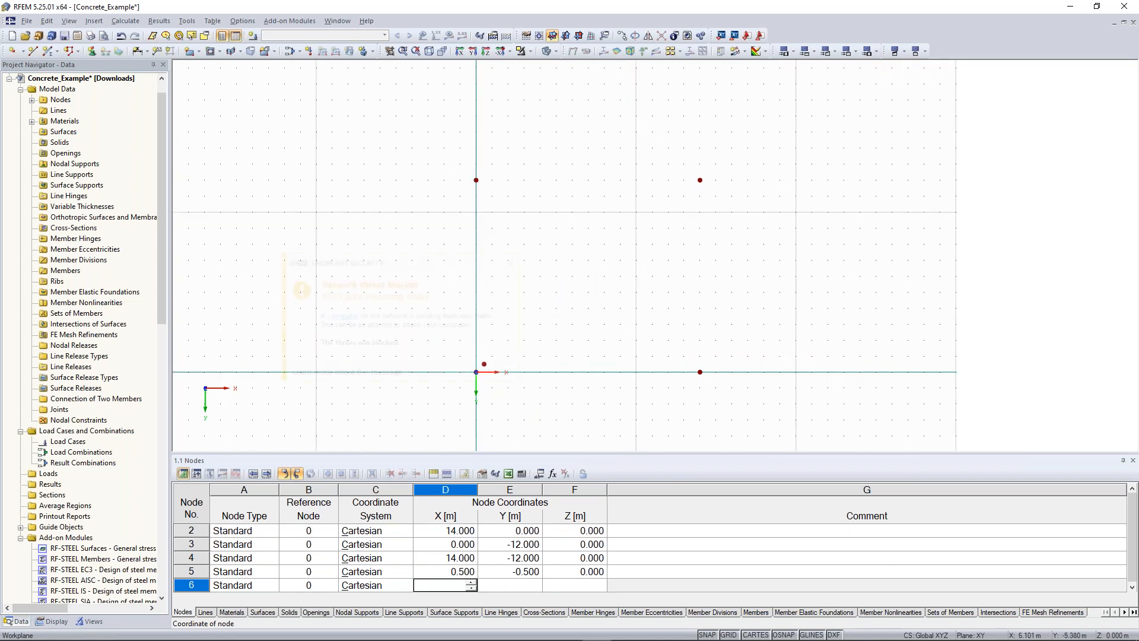
pyautogui.click(508, 263)
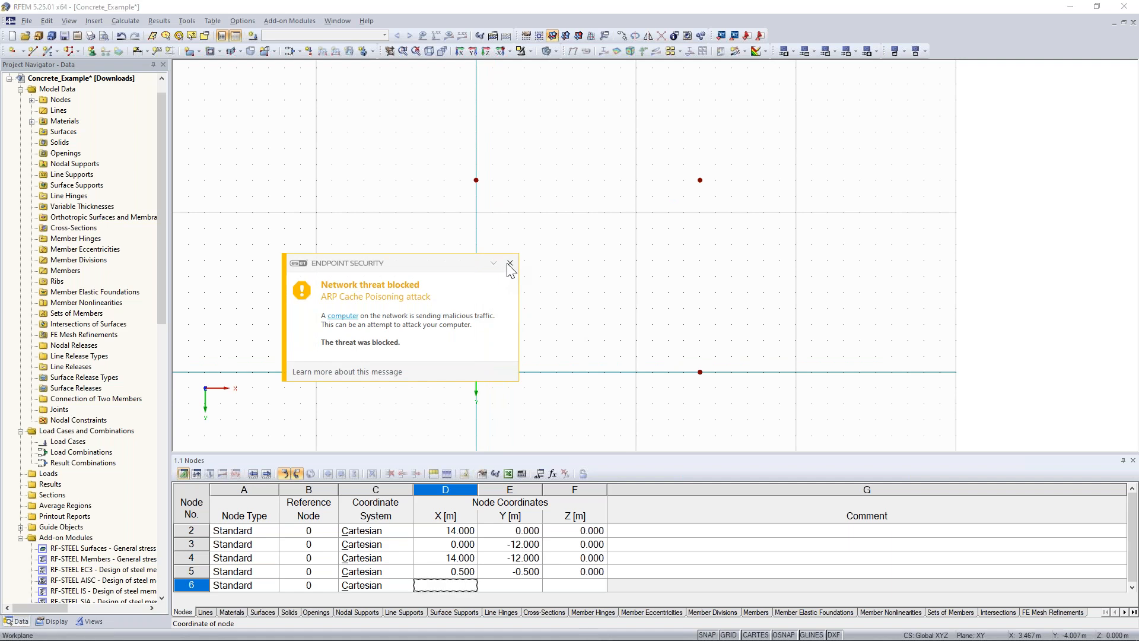
pyautogui.scroll(2, 535, 341)
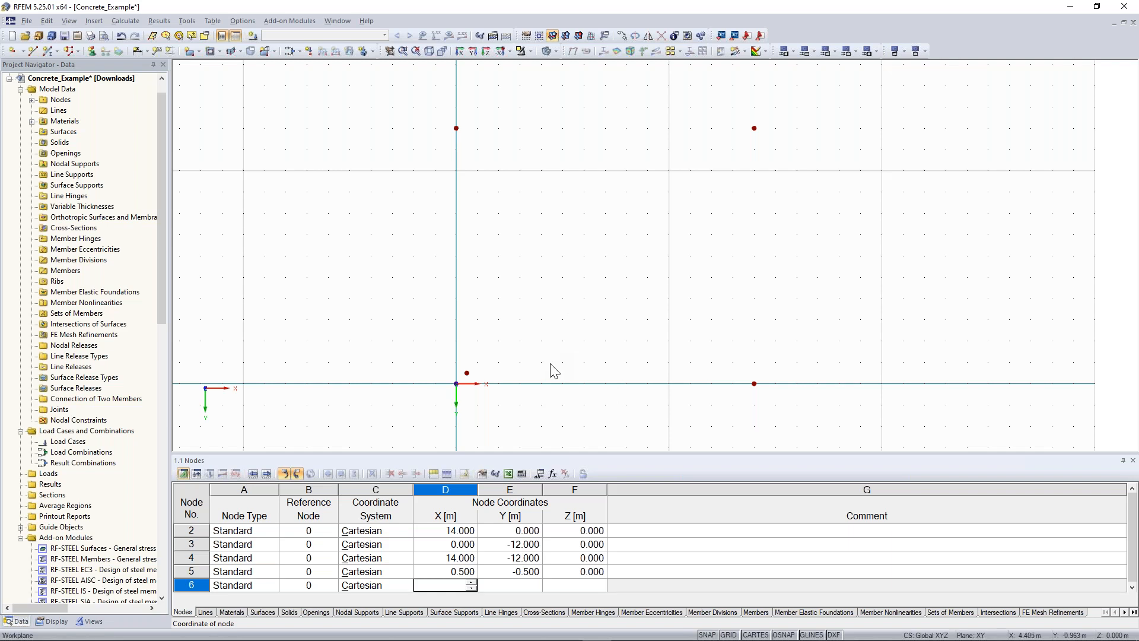
pyautogui.moveTo(558, 336); pyautogui.dragTo(502, 297, button='middle')
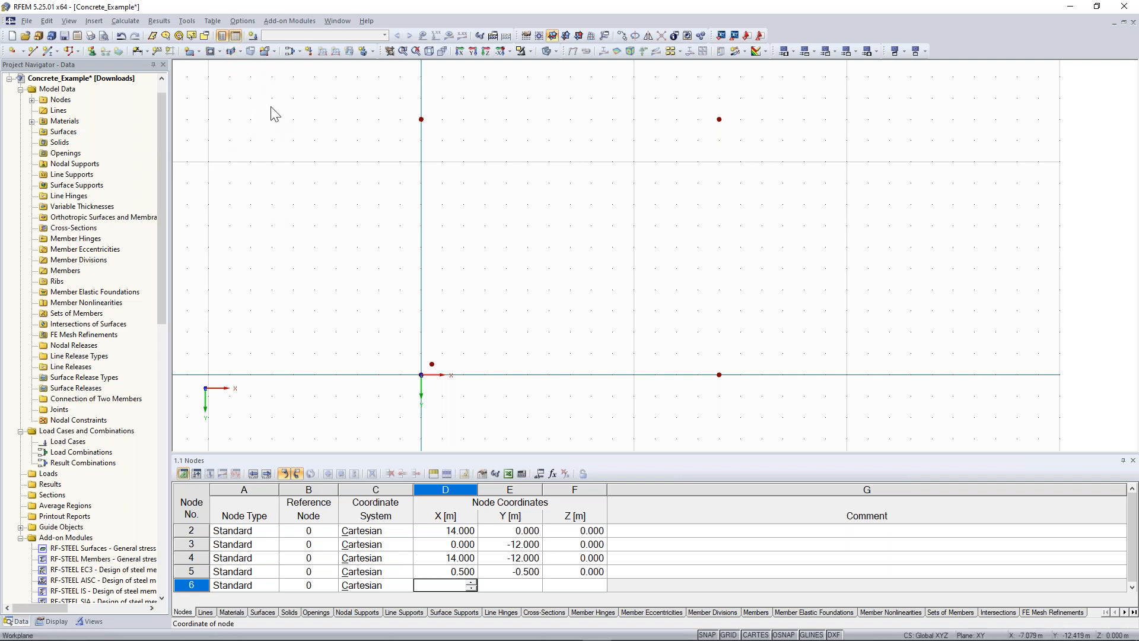
# Step: Set up a new rectangular surface in Concrete C30/37 with a constant thickness of 200 mm
pyautogui.click(200, 51)
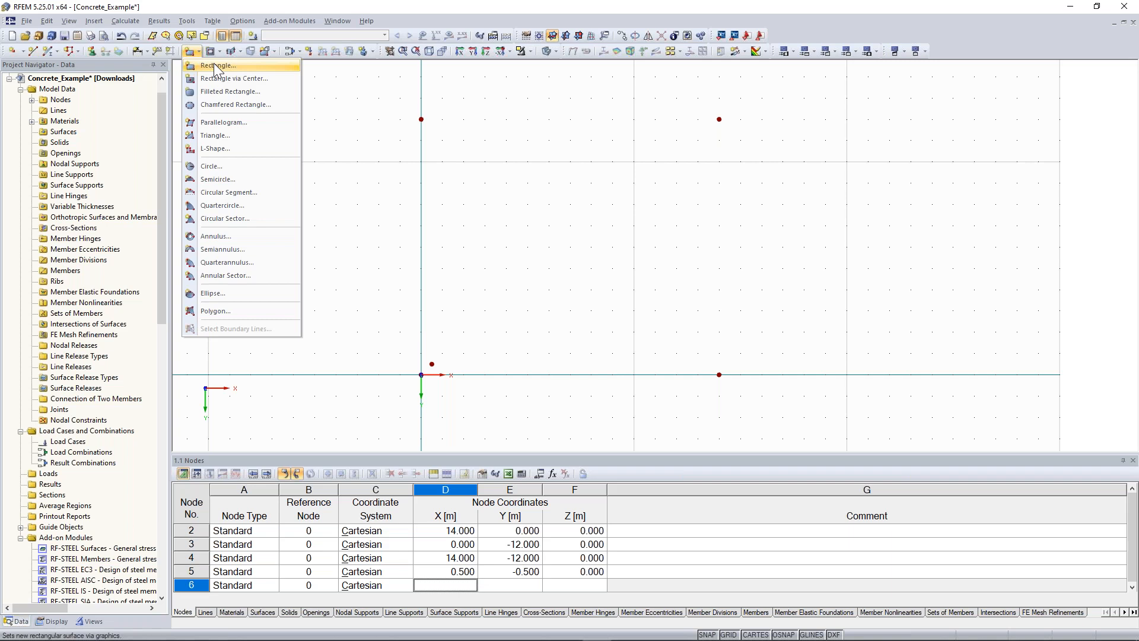
pyautogui.click(214, 65)
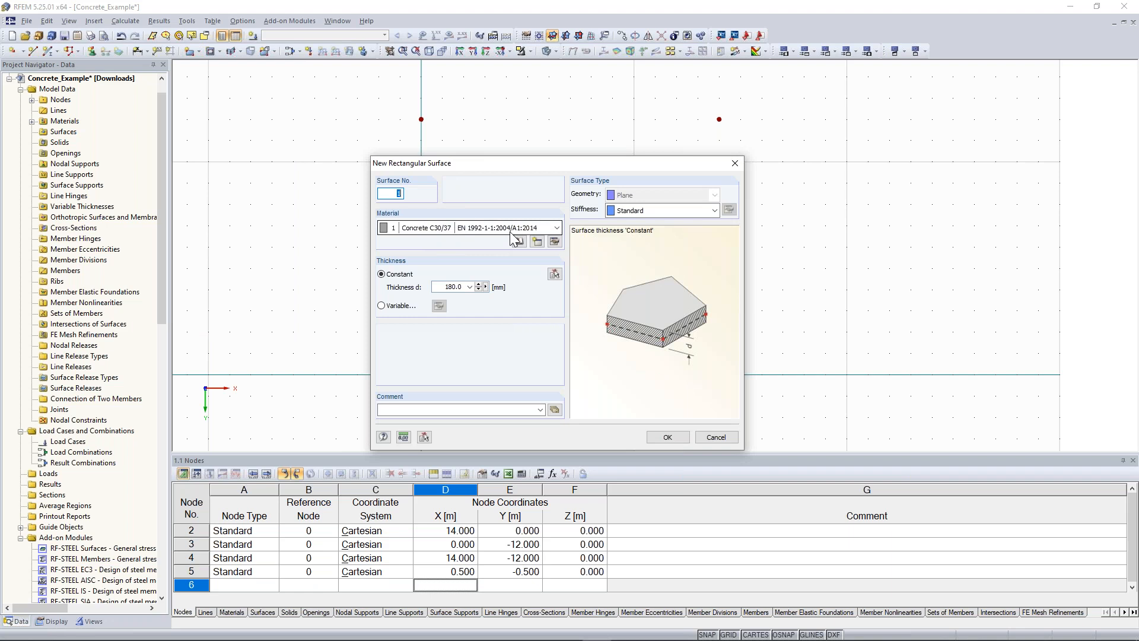
pyautogui.click(464, 285)
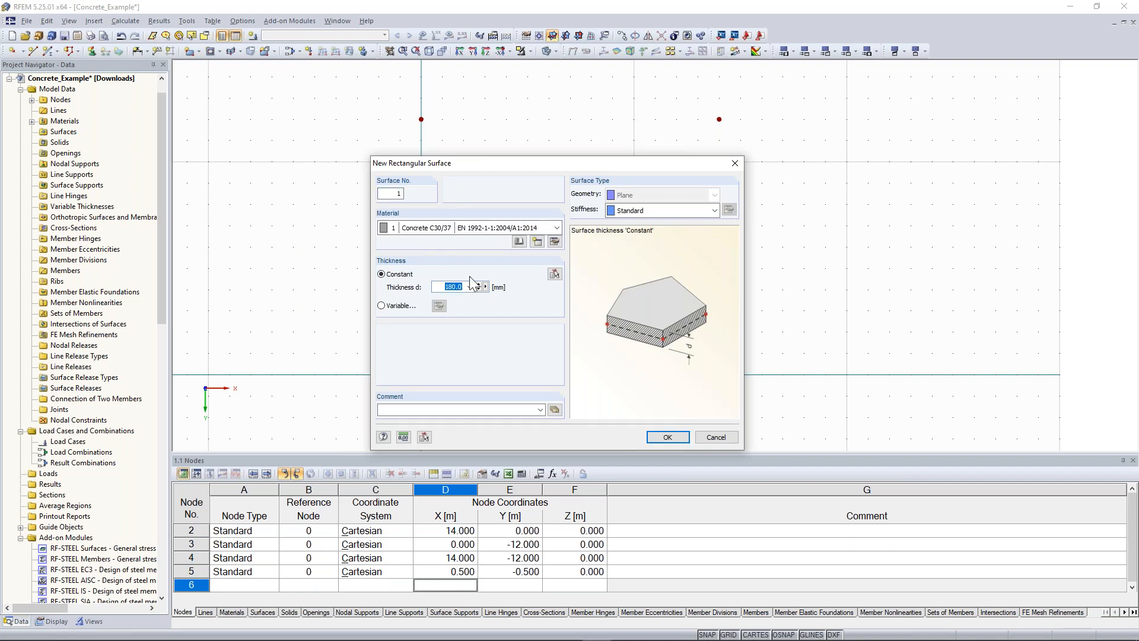
pyautogui.write('300')
pyautogui.doubleClick(451, 288)
pyautogui.write('200')
pyautogui.click(673, 440)
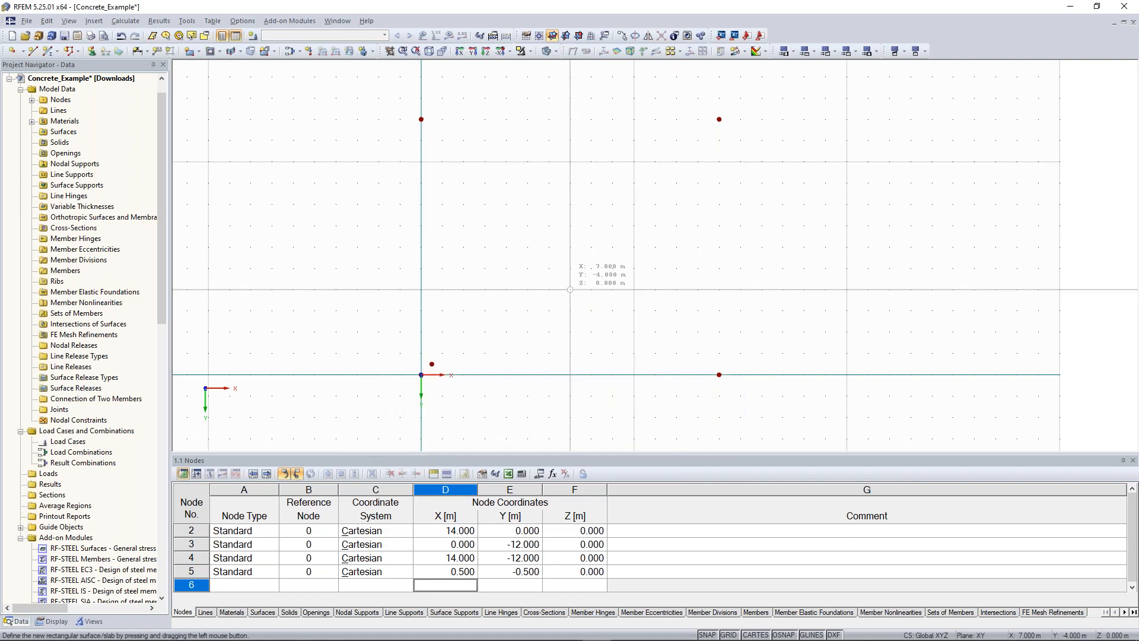
# Step: Draw the rectangular slab between the diagonally opposite corner nodes 3 and 2, and end the surface command
pyautogui.scroll(-1, 509, 241)
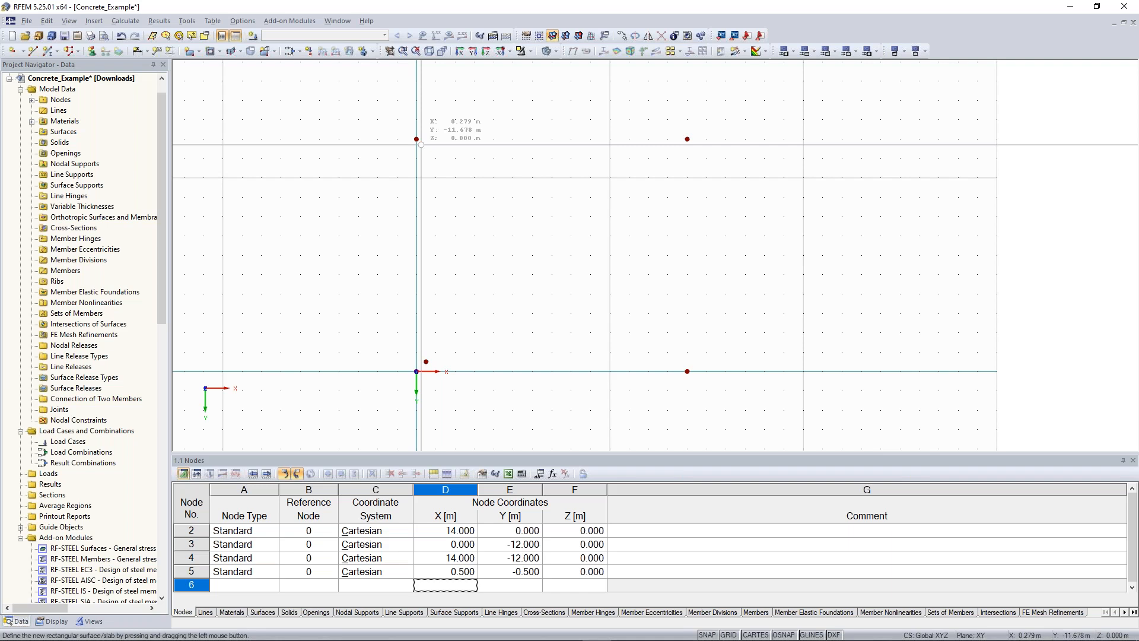
pyautogui.moveTo(421, 144); pyautogui.dragTo(688, 372)
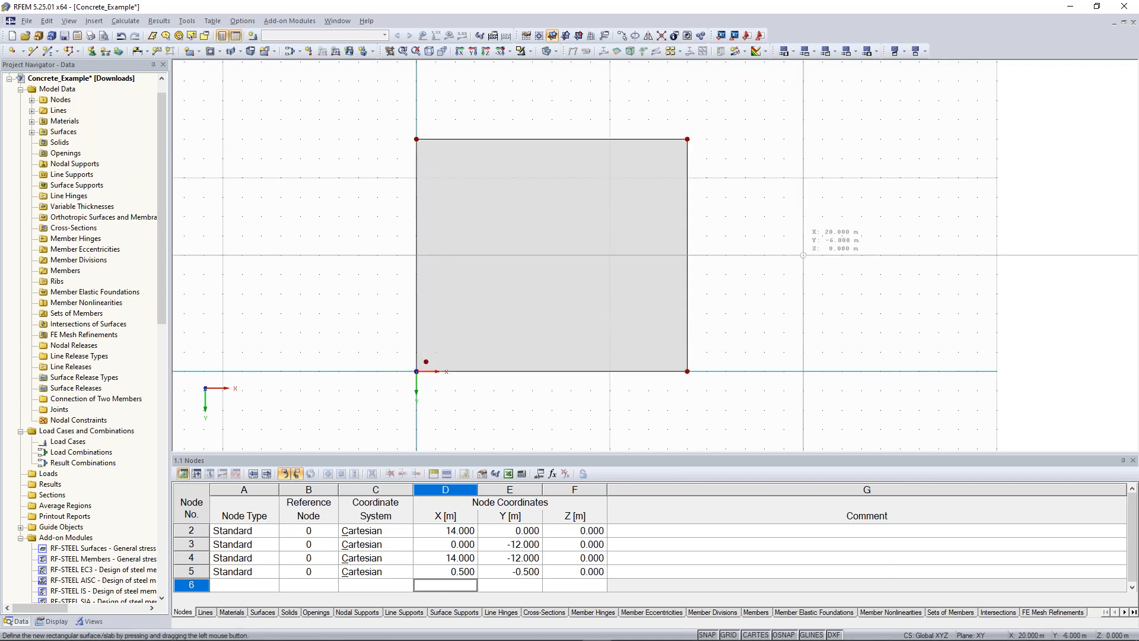
pyautogui.press('Escape')
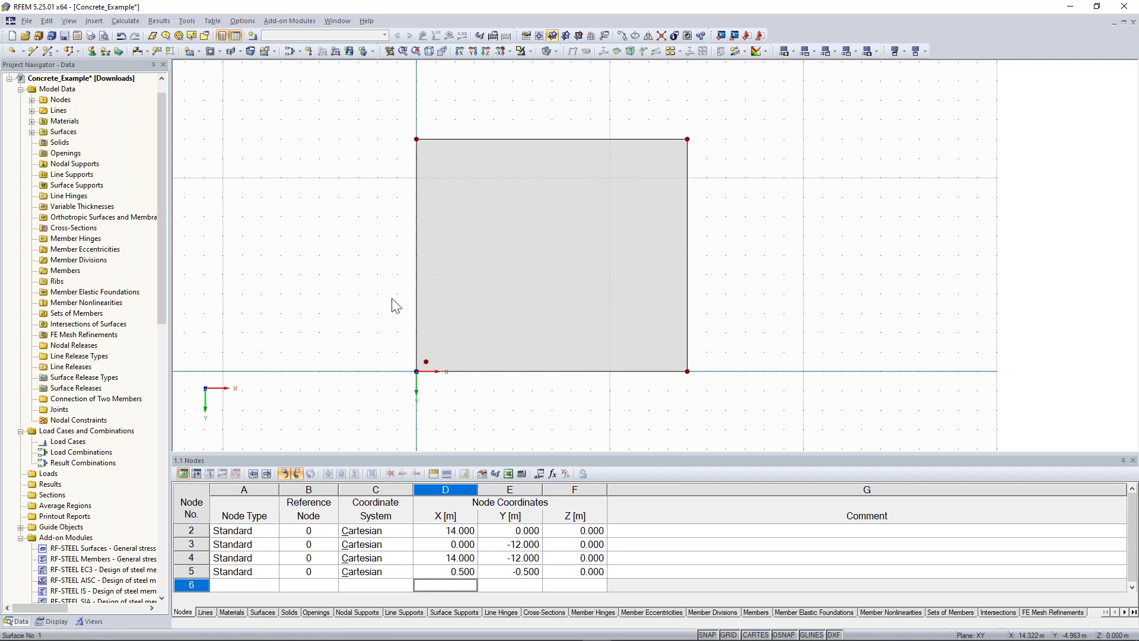
pyautogui.scroll(-1, 337, 315)
pyautogui.scroll(1, 355, 325)
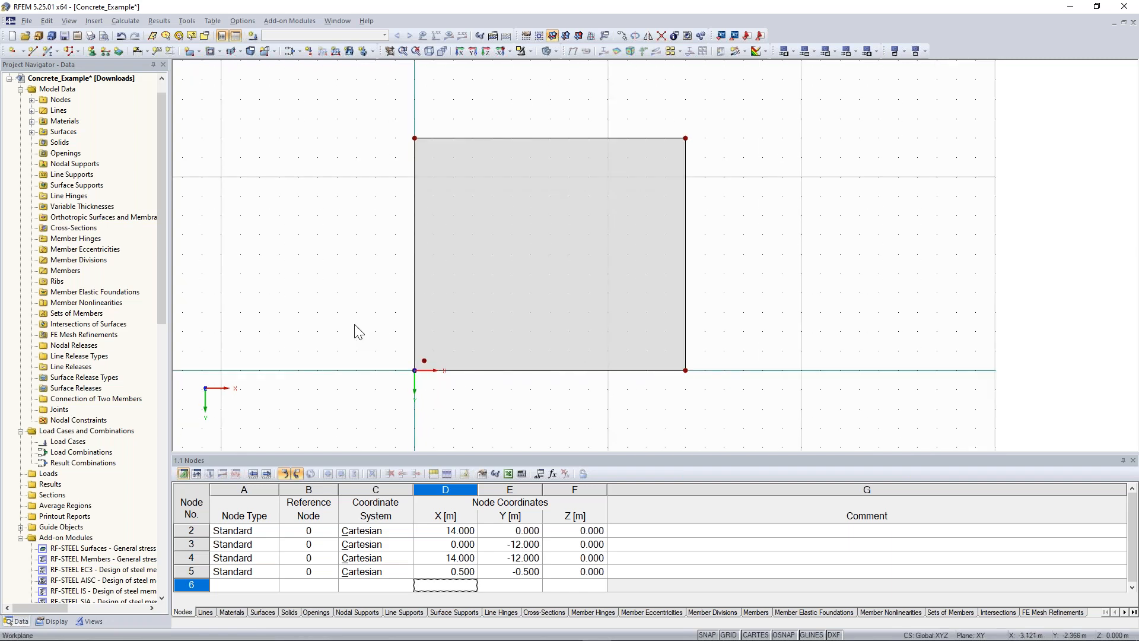
pyautogui.moveTo(356, 331); pyautogui.dragTo(331, 308, button='middle')
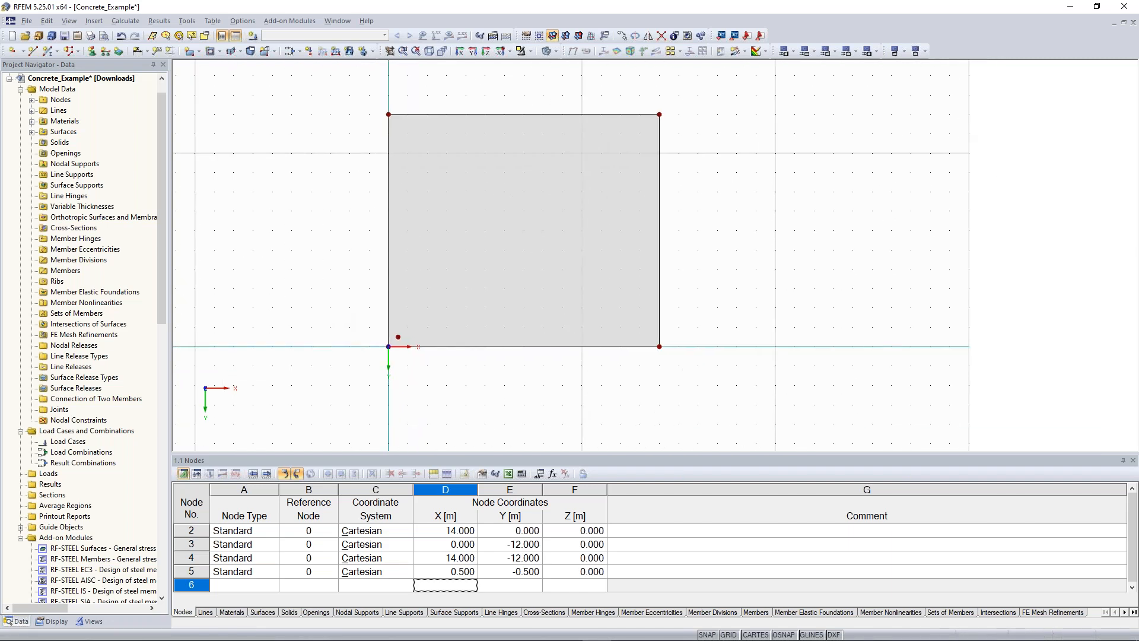
pyautogui.click(432, 326)
pyautogui.scroll(1, 432, 327)
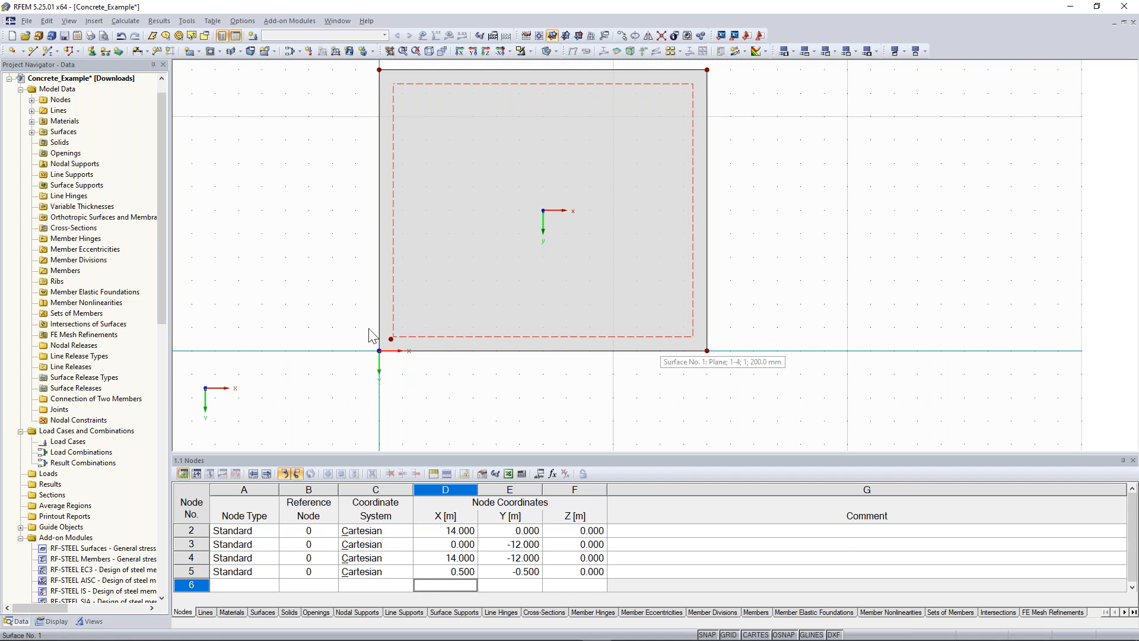
pyautogui.click(336, 286)
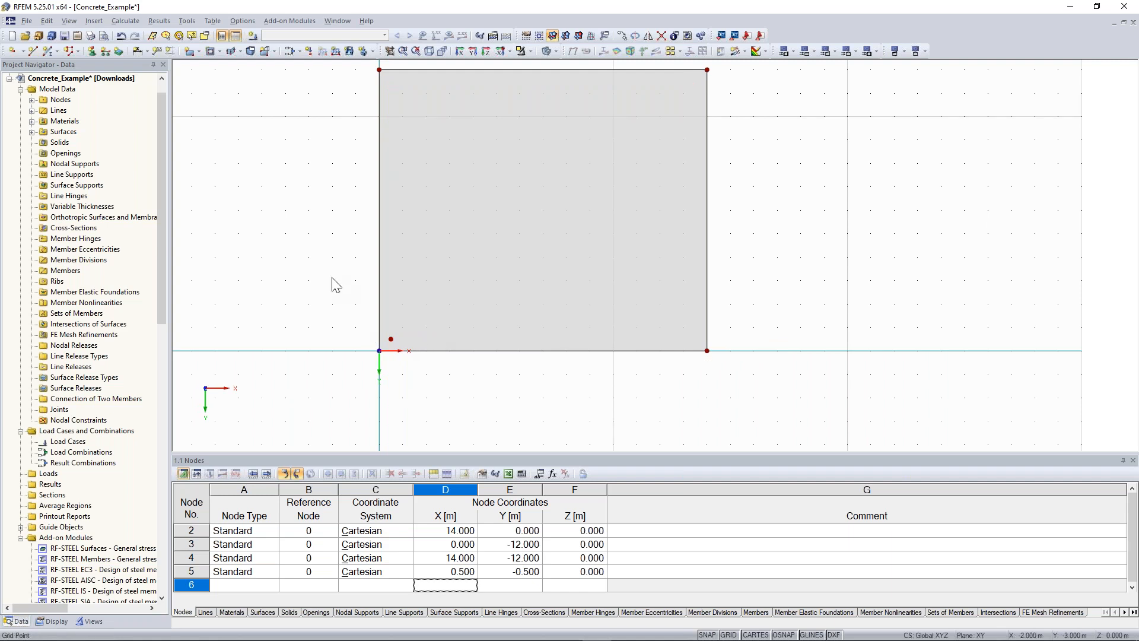
# Step: Copy the node just inside the slab corner at the origin twice, with a displacement dX of 5 m
pyautogui.rightClick(374, 355)
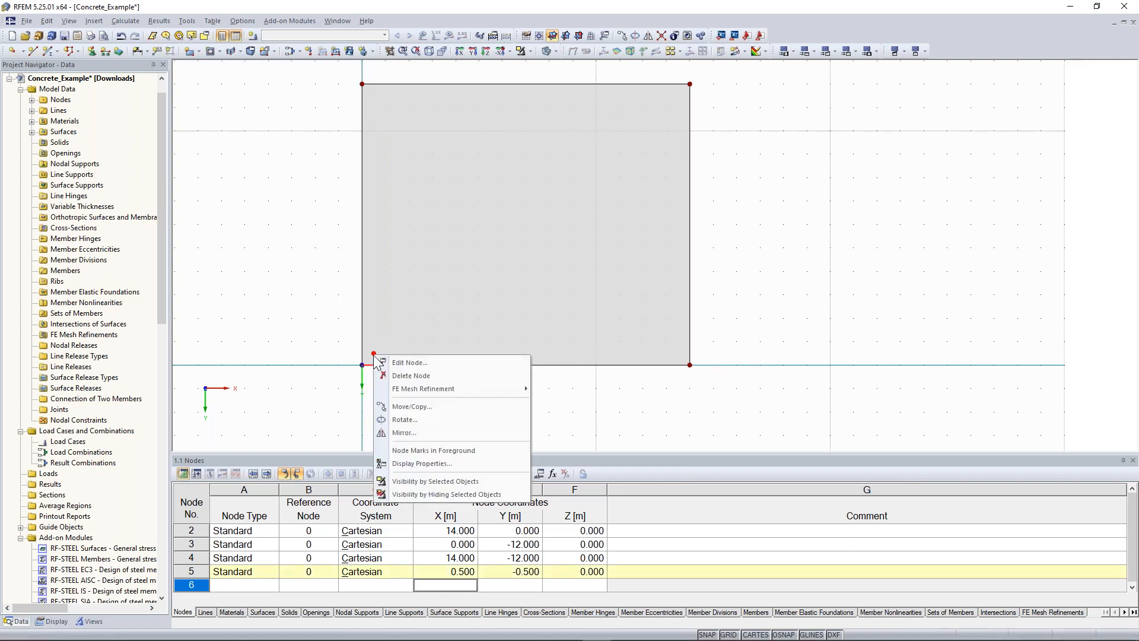
pyautogui.click(425, 407)
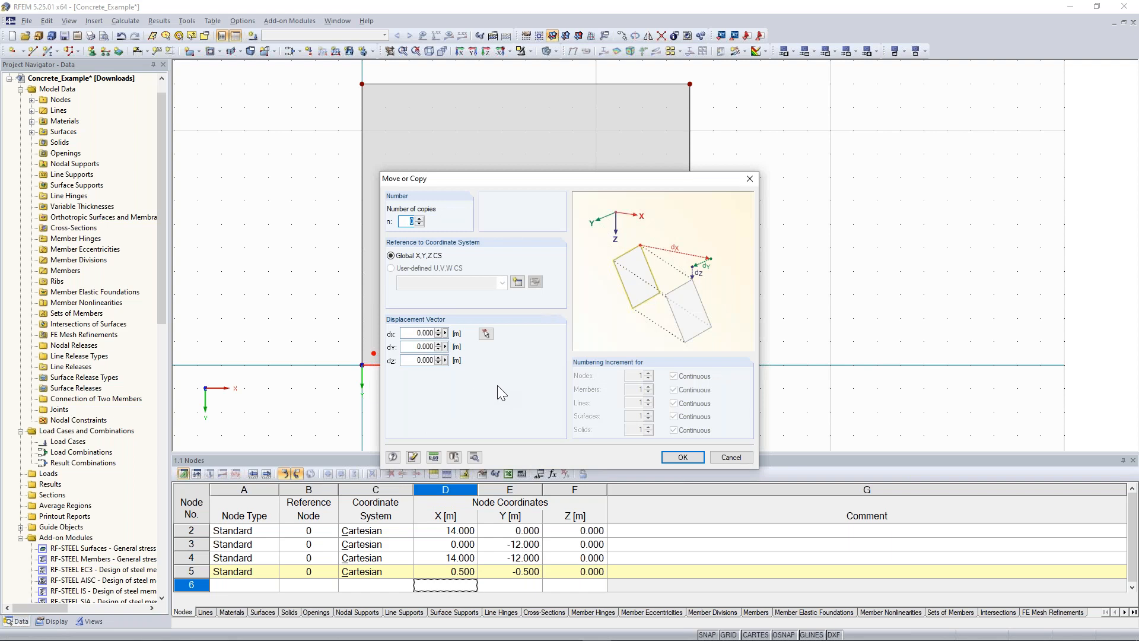
pyautogui.click(419, 220)
pyautogui.moveTo(460, 183); pyautogui.dragTo(705, 164)
pyautogui.moveTo(765, 145); pyautogui.dragTo(800, 105)
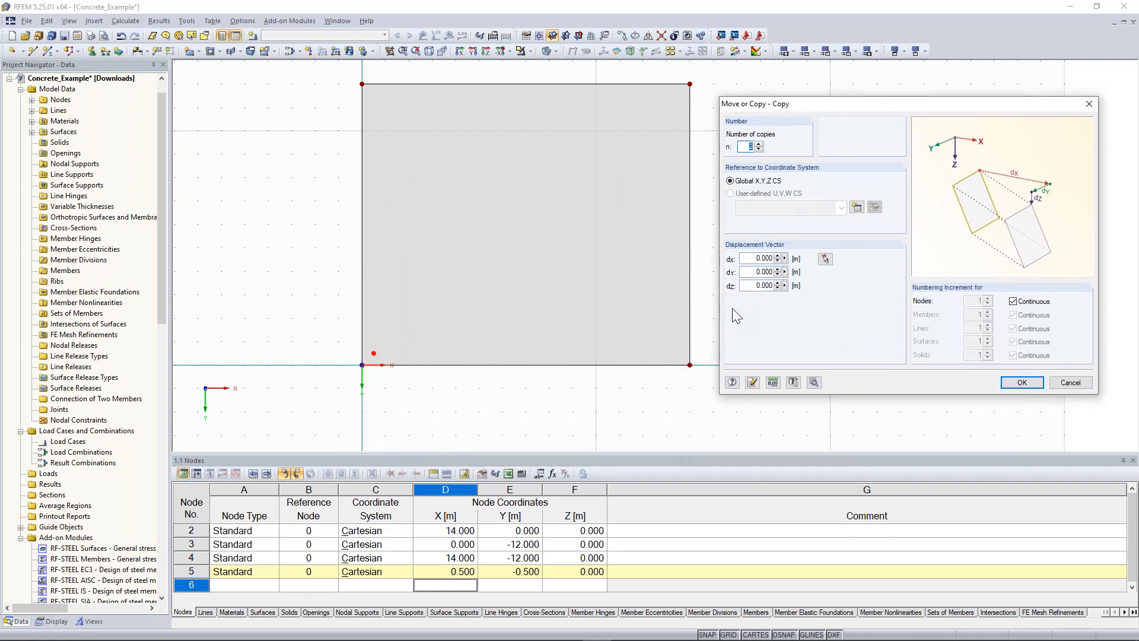
pyautogui.click(750, 260)
pyautogui.moveTo(750, 259); pyautogui.dragTo(775, 259)
pyautogui.write('5')
pyautogui.click(1022, 382)
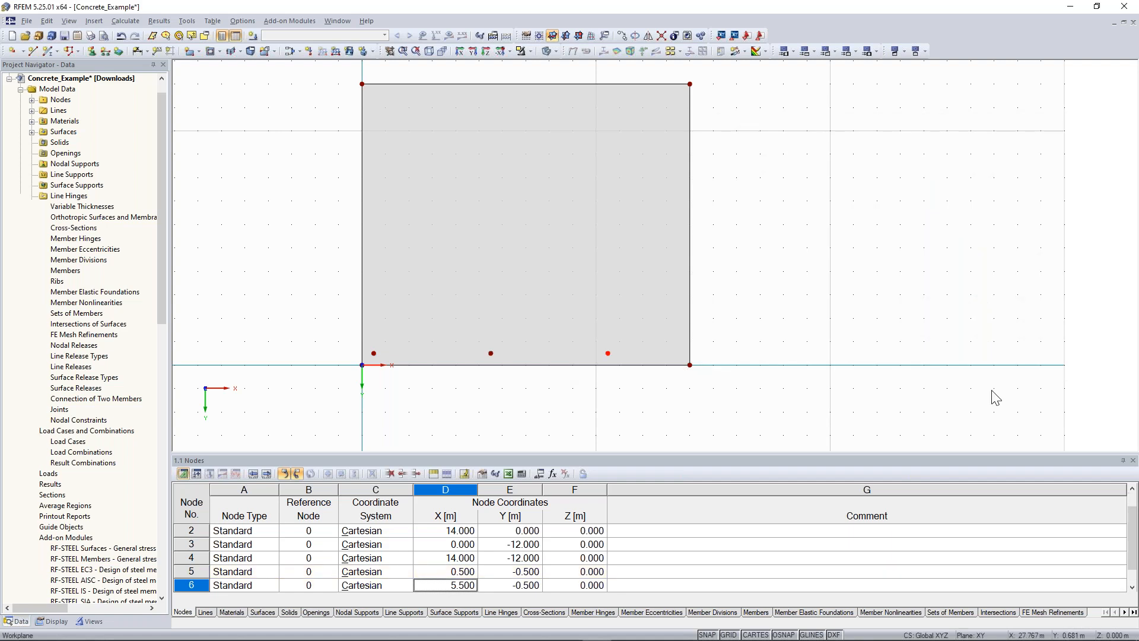
# Step: Copy node 7 at X 10.5, Y -0.5 m once, with a displacement dX of 3 m
pyautogui.click(608, 353)
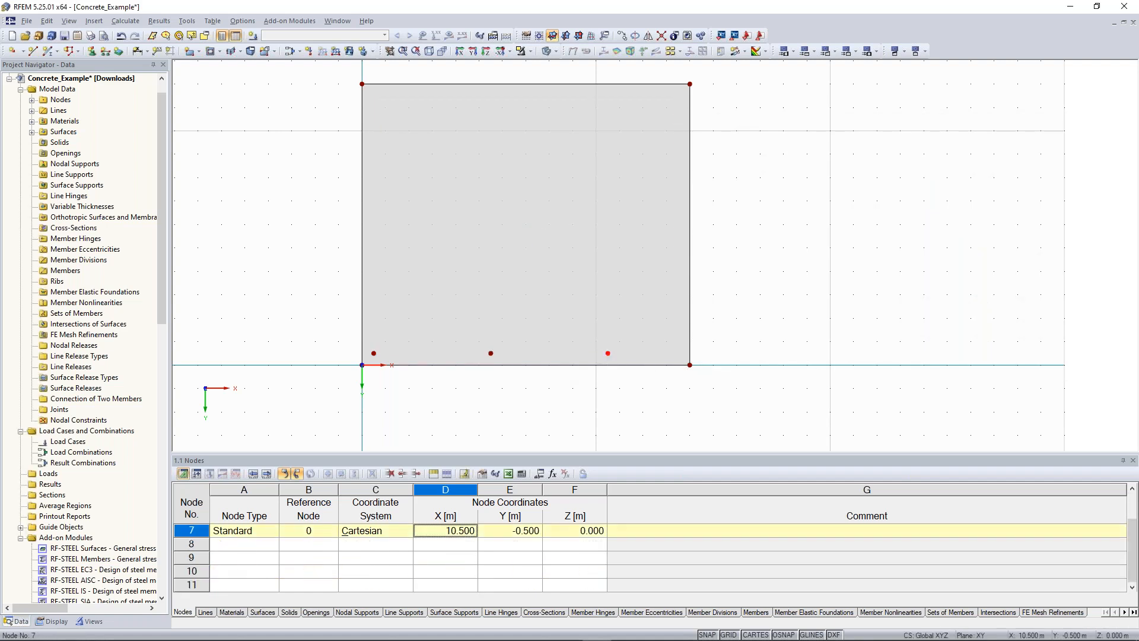
pyautogui.rightClick(607, 353)
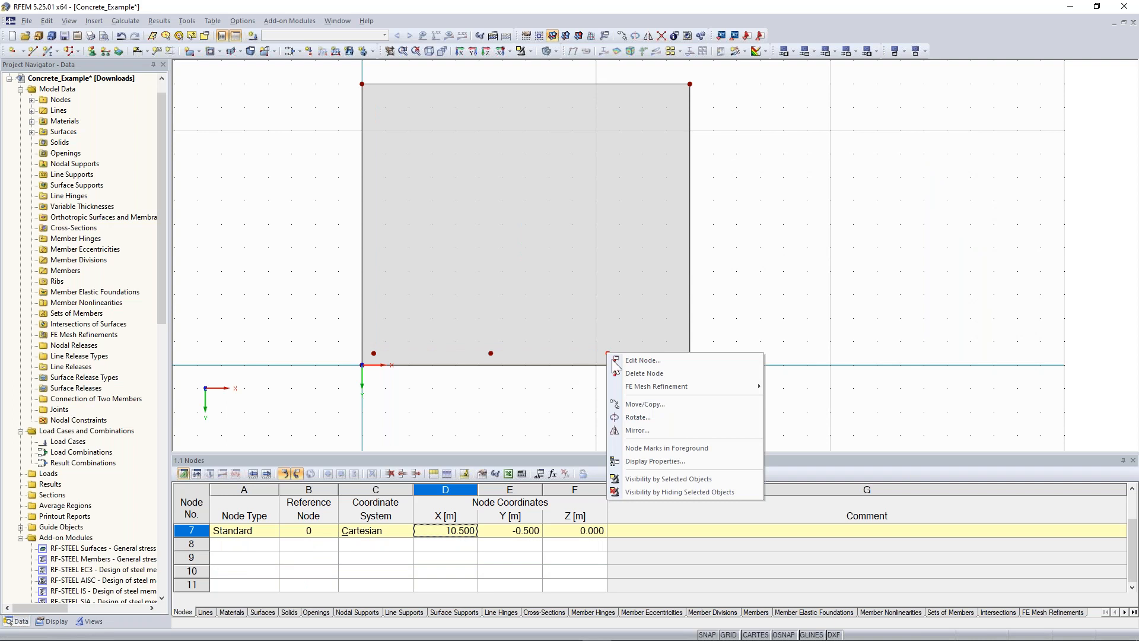
pyautogui.click(657, 404)
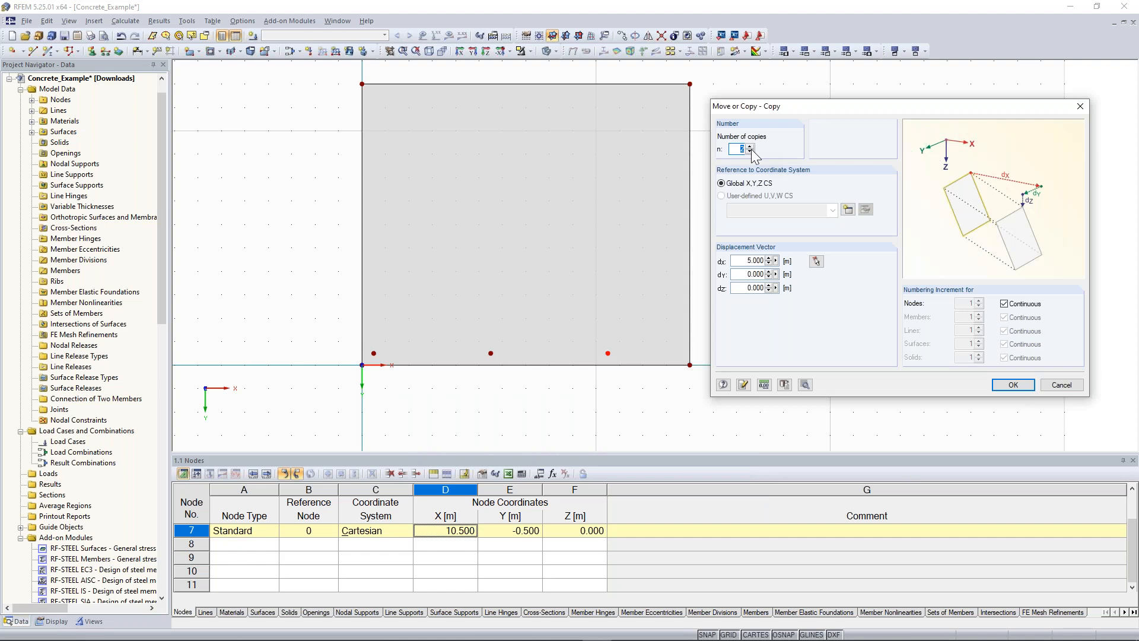
pyautogui.write('1')
pyautogui.press('Tab')
pyautogui.write('3')
pyautogui.click(1014, 384)
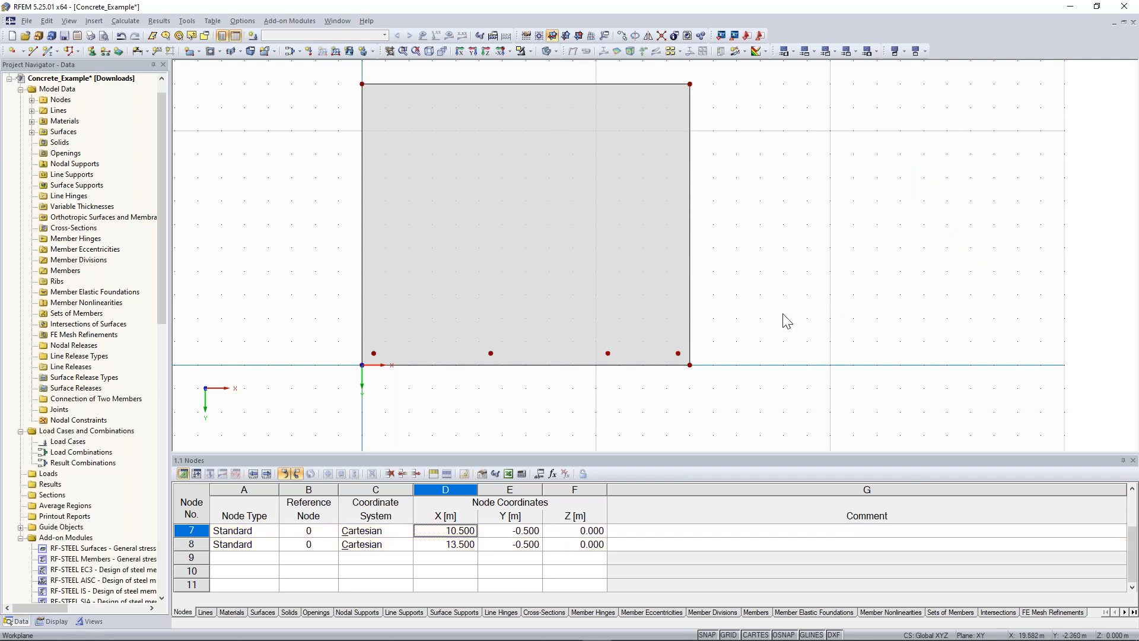
# Step: Select the row of four nodes at Y -0.5 m and copy it once with dX 0 and dY -4 m
pyautogui.moveTo(341, 275); pyautogui.dragTo(340, 259, button='middle')
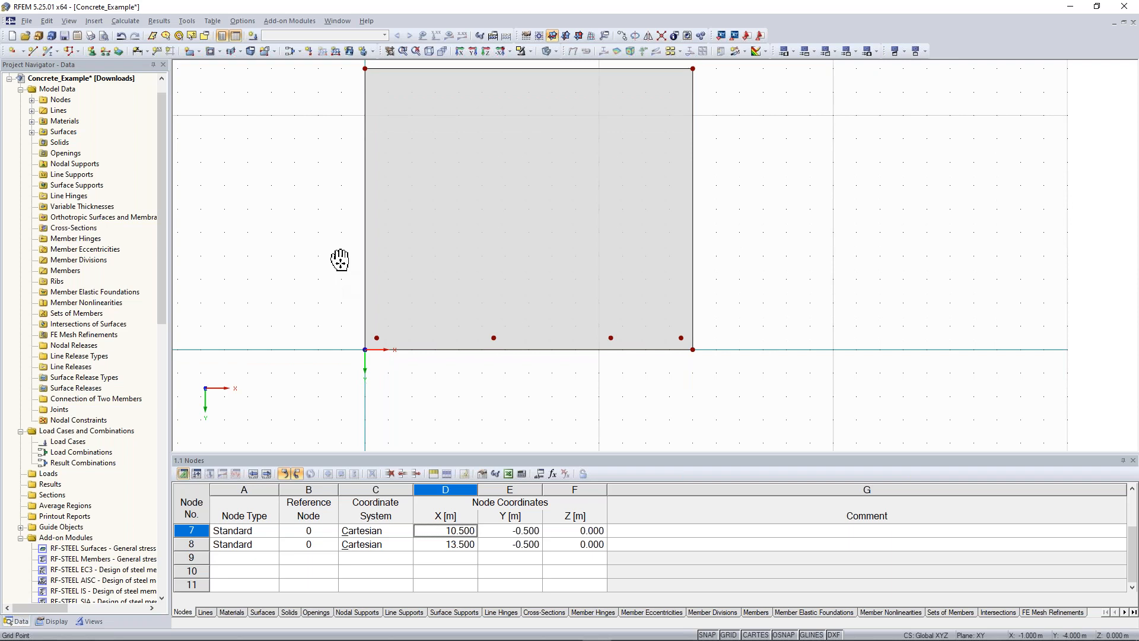
pyautogui.moveTo(340, 259); pyautogui.dragTo(337, 268, button='middle')
pyautogui.moveTo(326, 279); pyautogui.dragTo(712, 356)
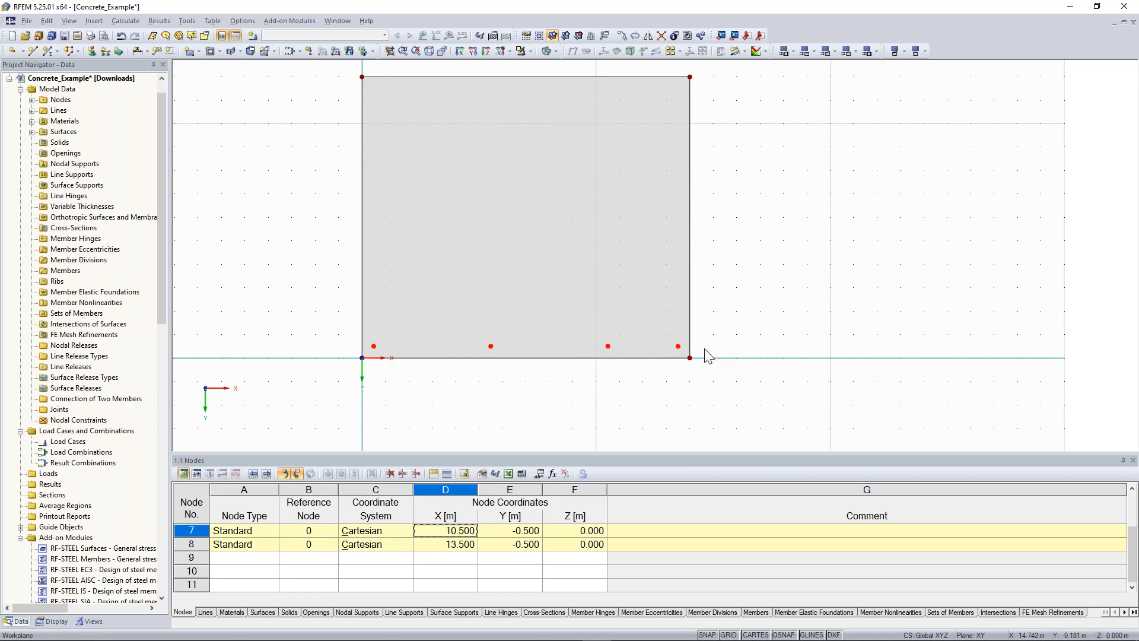
pyautogui.moveTo(732, 219); pyautogui.dragTo(732, 244, button='middle')
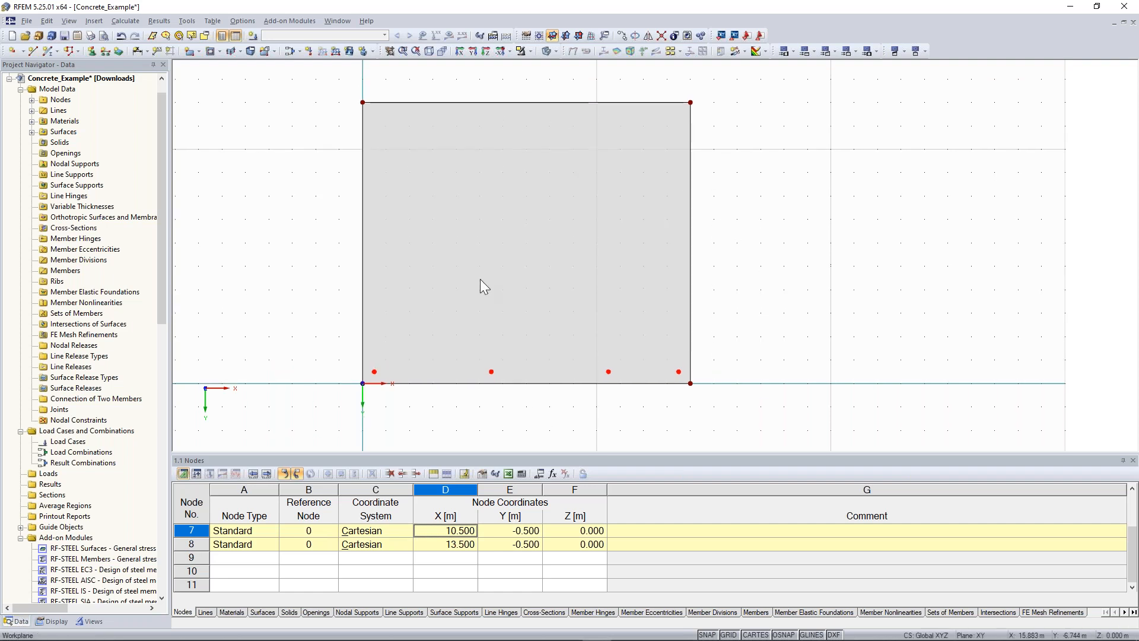
pyautogui.rightClick(376, 372)
pyautogui.click(227, 396)
pyautogui.doubleClick(753, 281)
pyautogui.write('-')
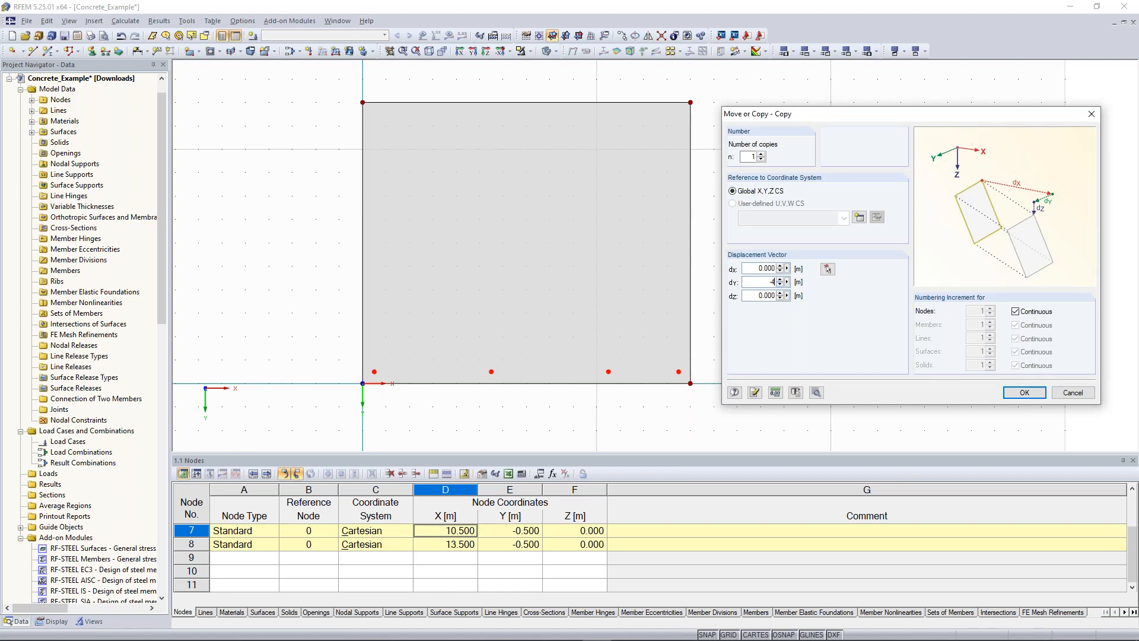
pyautogui.write('4')
pyautogui.click(1025, 393)
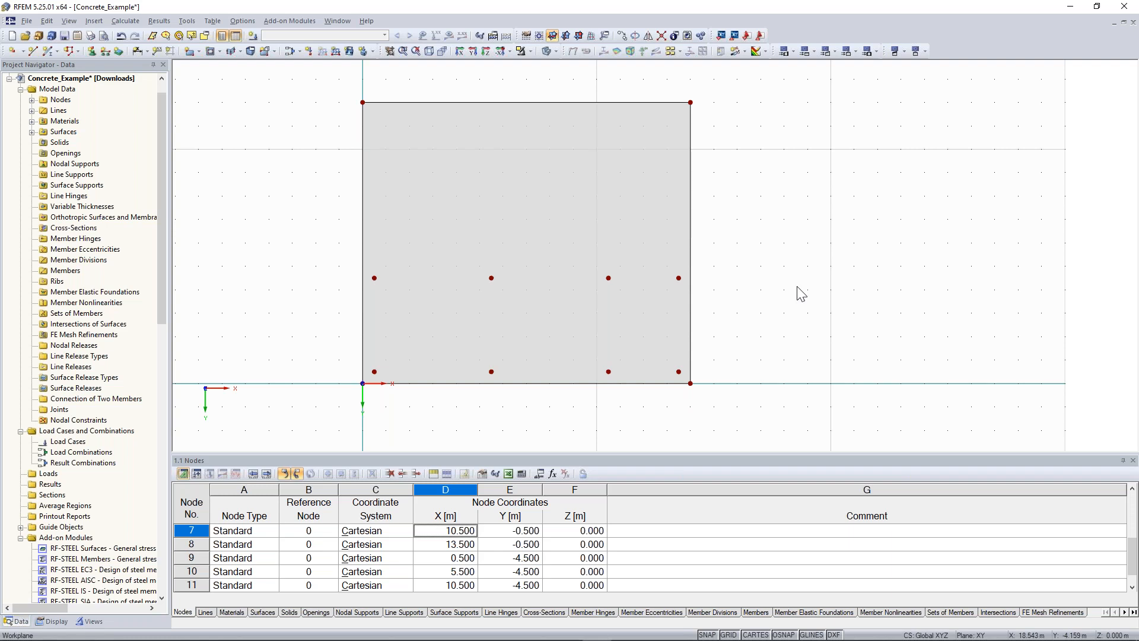
# Step: Copy node 11 at X 10.5, Y -4.5 m once, with a displacement dY of -4 m
pyautogui.moveTo(852, 284); pyautogui.dragTo(842, 352, button='middle')
pyautogui.click(607, 346)
pyautogui.click(607, 346)
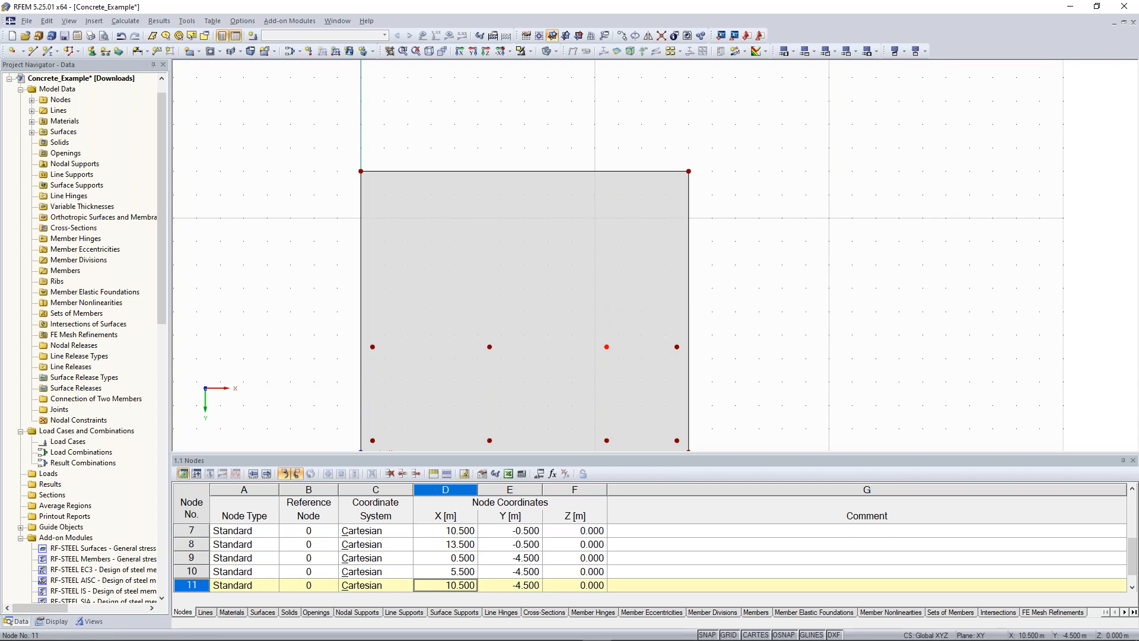
pyautogui.rightClick(606, 347)
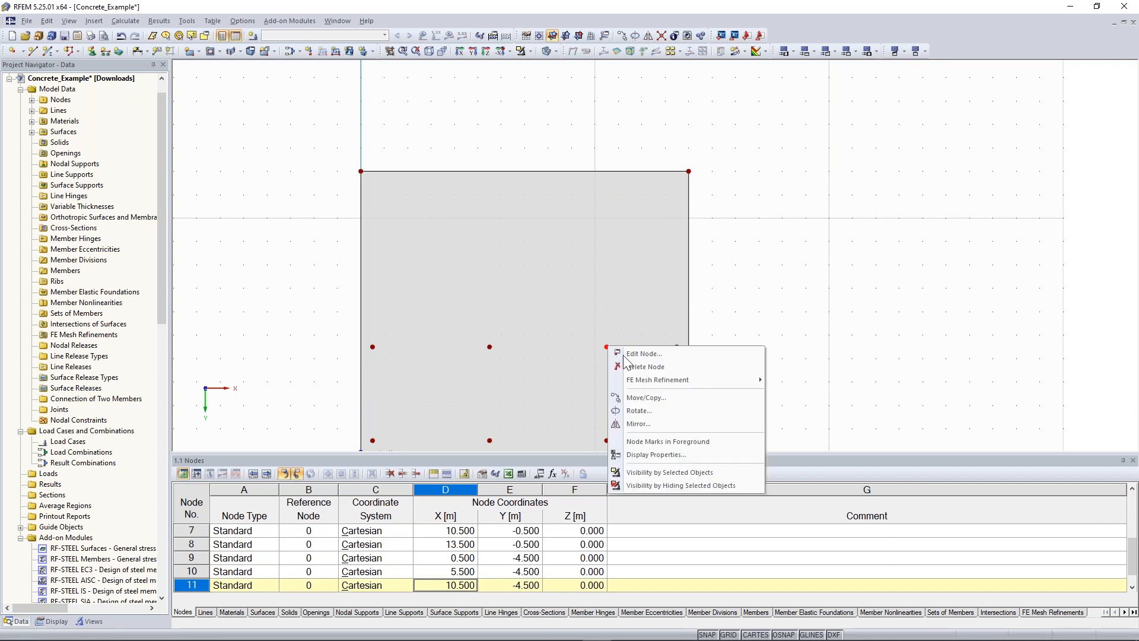
pyautogui.click(678, 394)
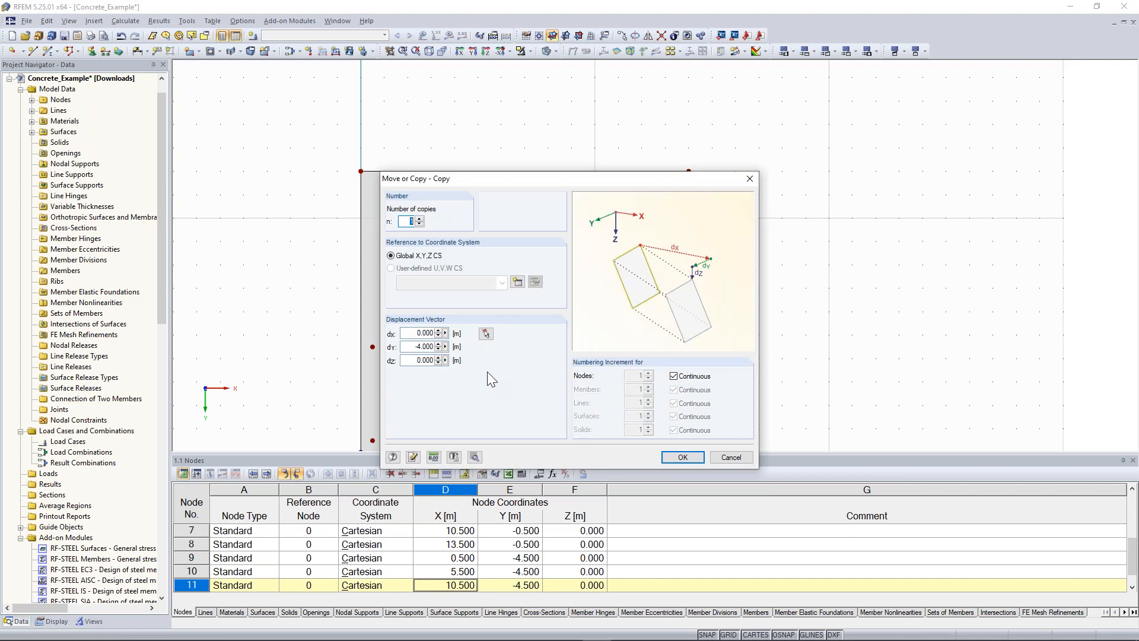
pyautogui.moveTo(411, 346); pyautogui.dragTo(466, 346)
pyautogui.click(408, 346)
pyautogui.press('Delete')
pyautogui.click(688, 458)
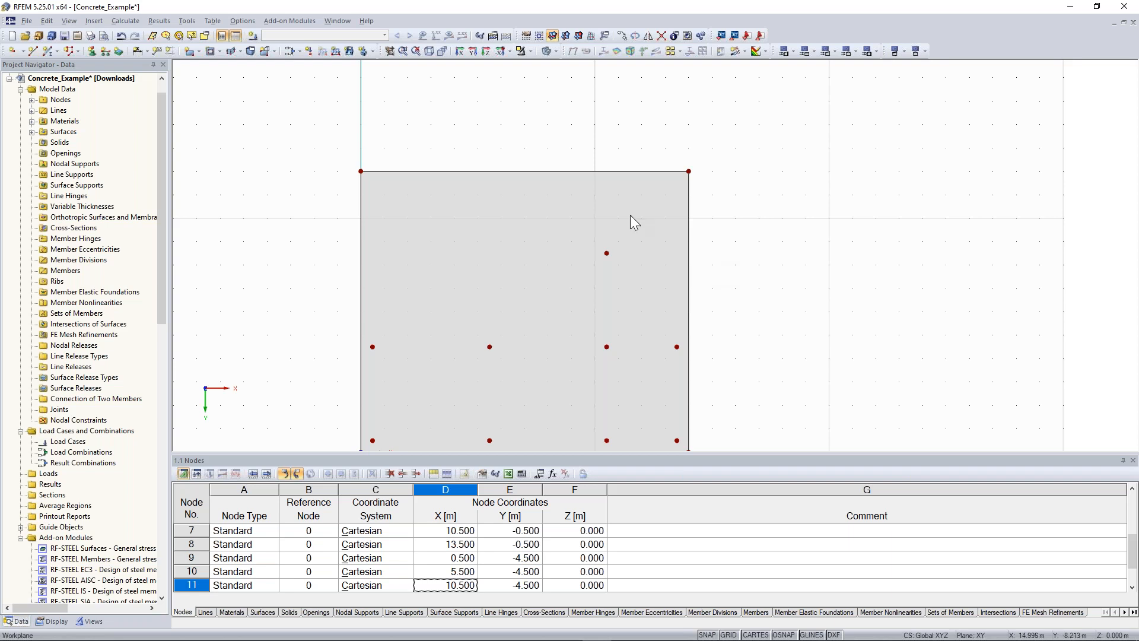
# Step: Begin a node between two points, picking the slab corner at X 14, Y -12 m and the edge point at X 14, Y -8 m
pyautogui.scroll(1, 630, 214)
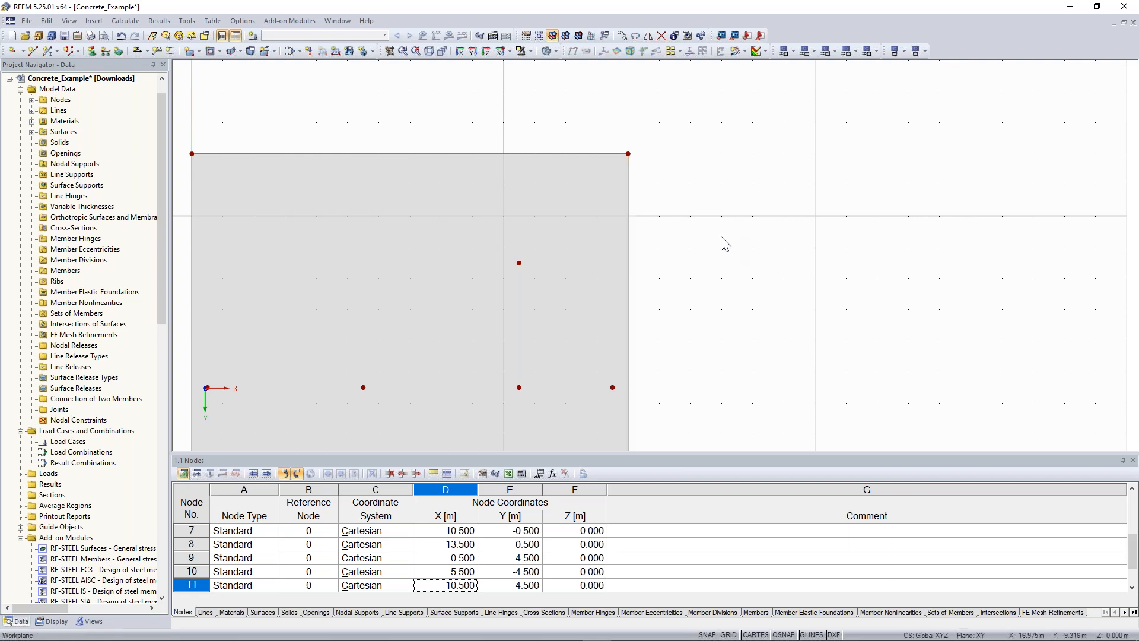
pyautogui.click(22, 52)
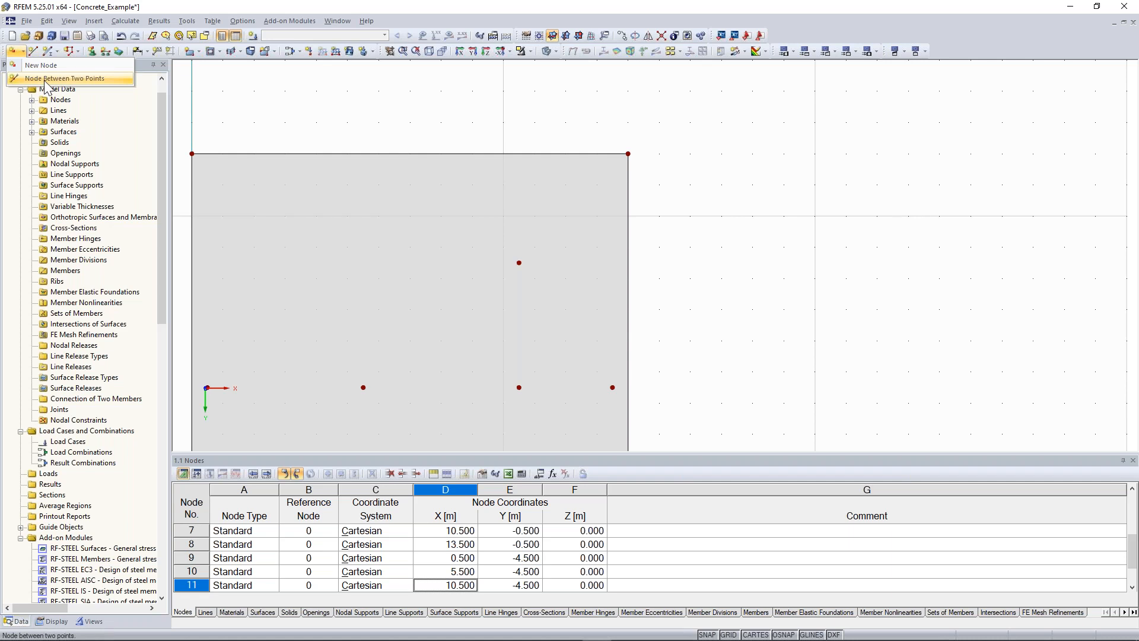
pyautogui.click(47, 79)
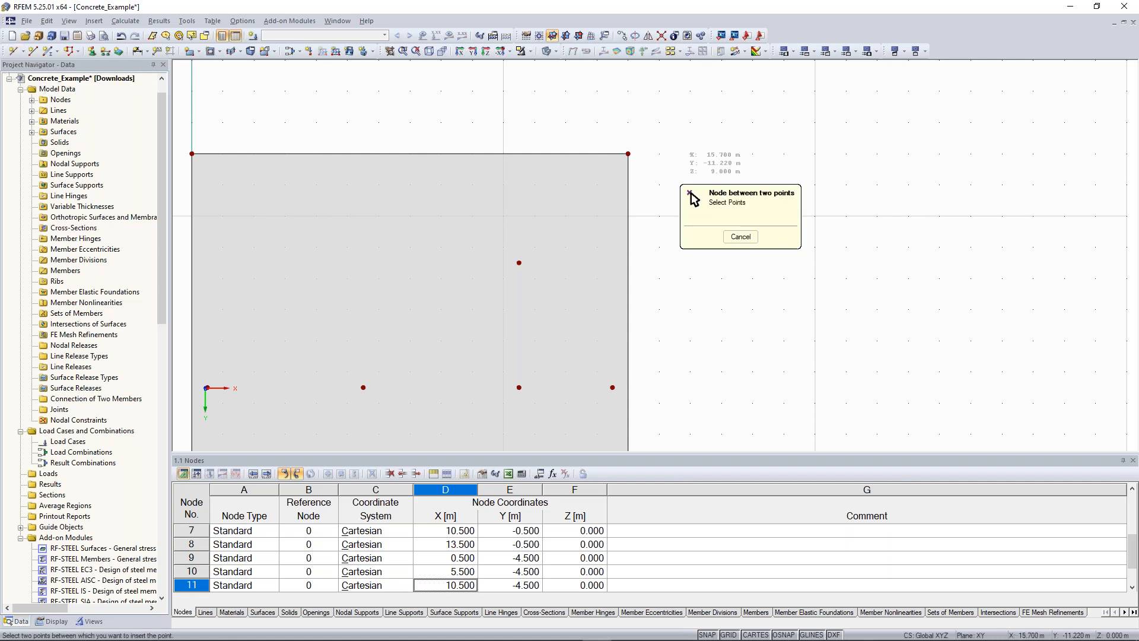
pyautogui.moveTo(671, 158); pyautogui.dragTo(611, 152, button='middle')
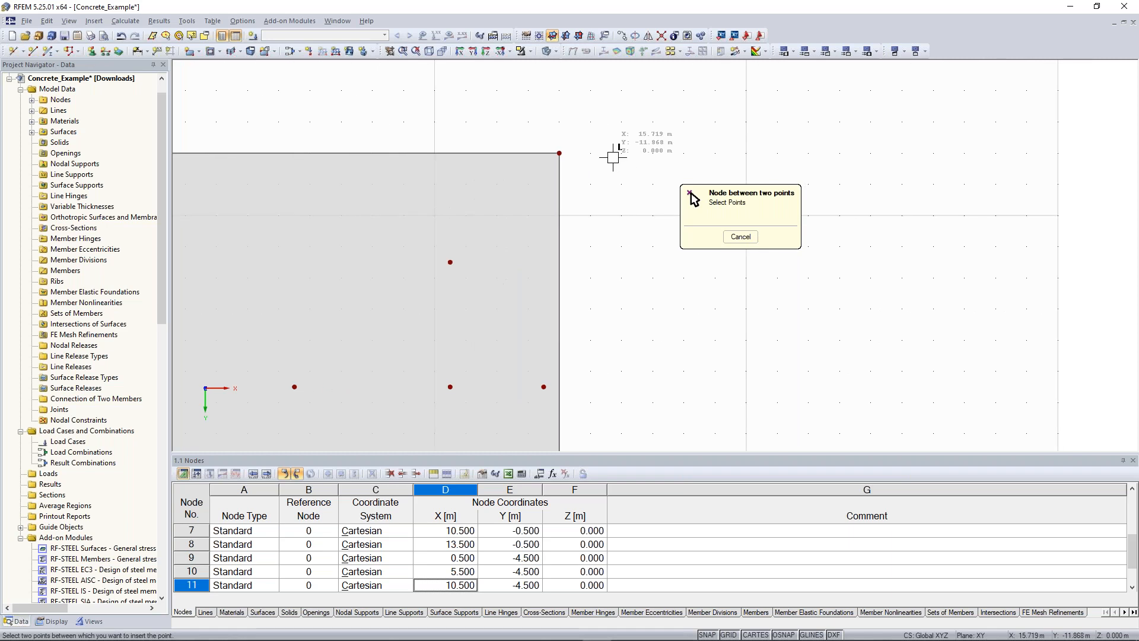
pyautogui.click(559, 153)
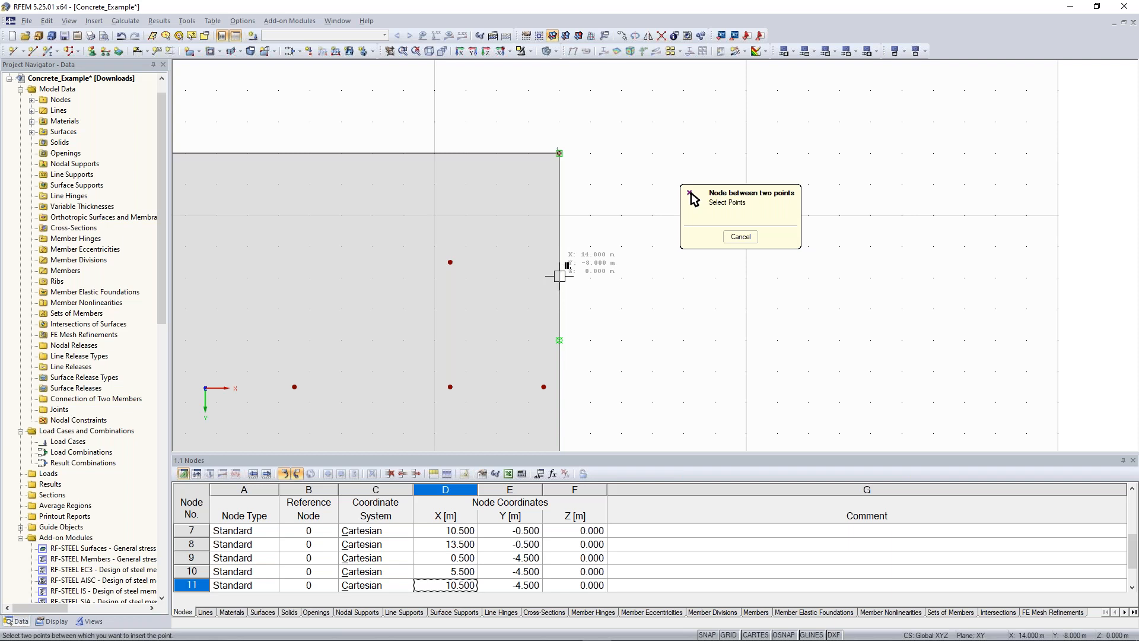
pyautogui.click(559, 275)
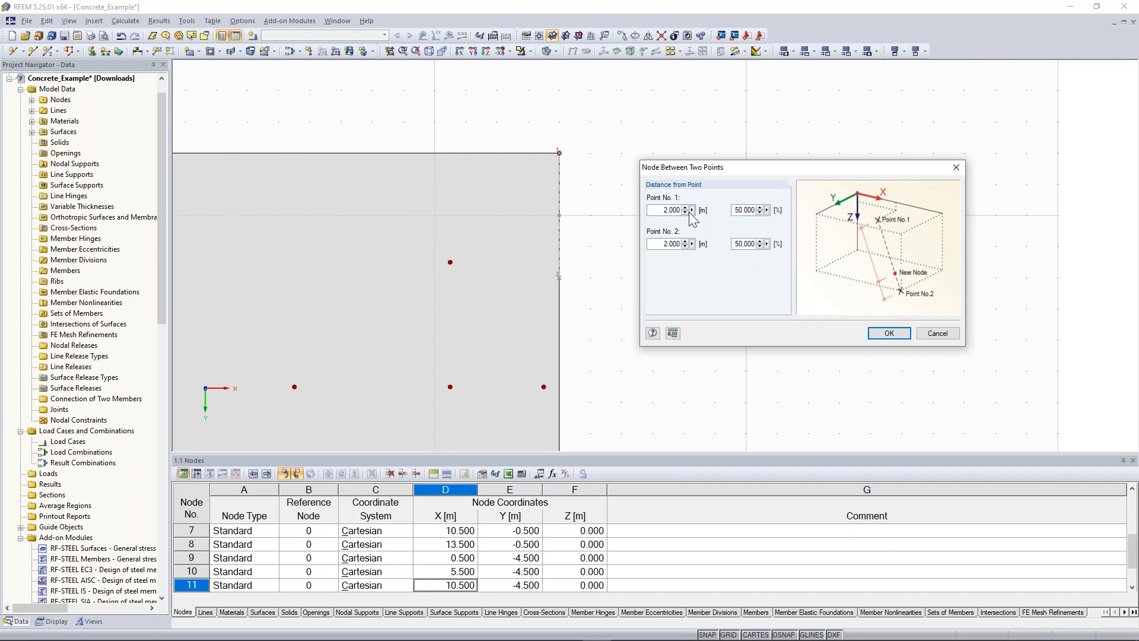
# Step: Place the new node at 50 % of the distance between the two picked points, 2 m from each
pyautogui.moveTo(660, 210); pyautogui.dragTo(688, 210)
pyautogui.click(748, 244)
pyautogui.moveTo(734, 211); pyautogui.dragTo(773, 211)
pyautogui.write('25')
pyautogui.click(746, 244)
pyautogui.doubleClick(740, 210)
pyautogui.write('50')
pyautogui.moveTo(720, 173)
pyautogui.mouseDown()
pyautogui.moveTo(722, 144)
pyautogui.moveTo(719, 182)
pyautogui.mouseUp()
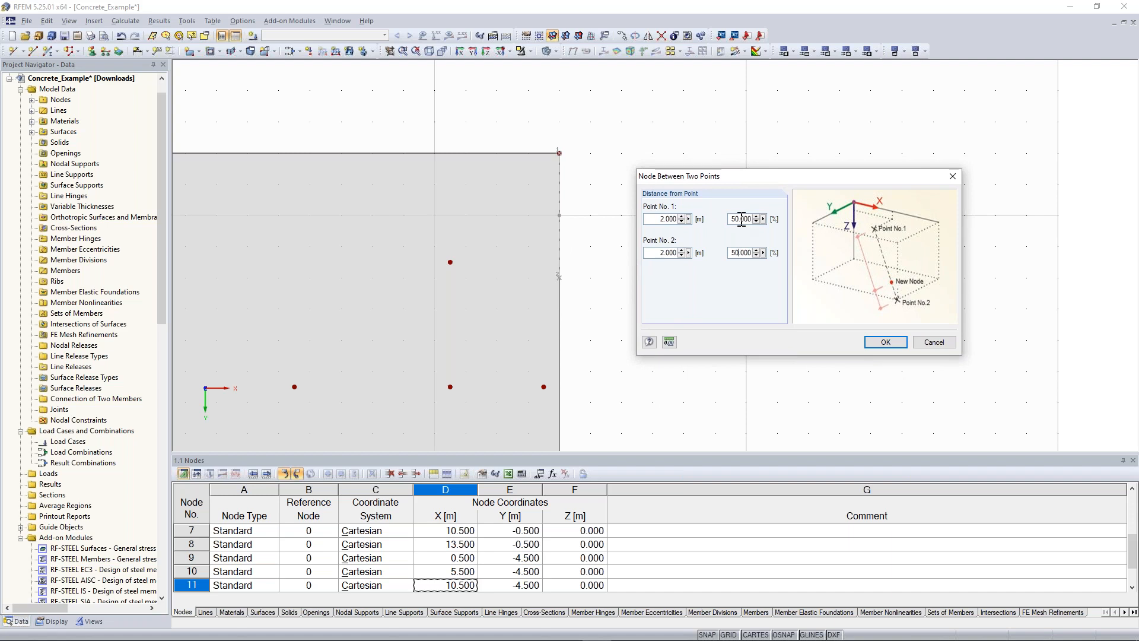
pyautogui.click(890, 347)
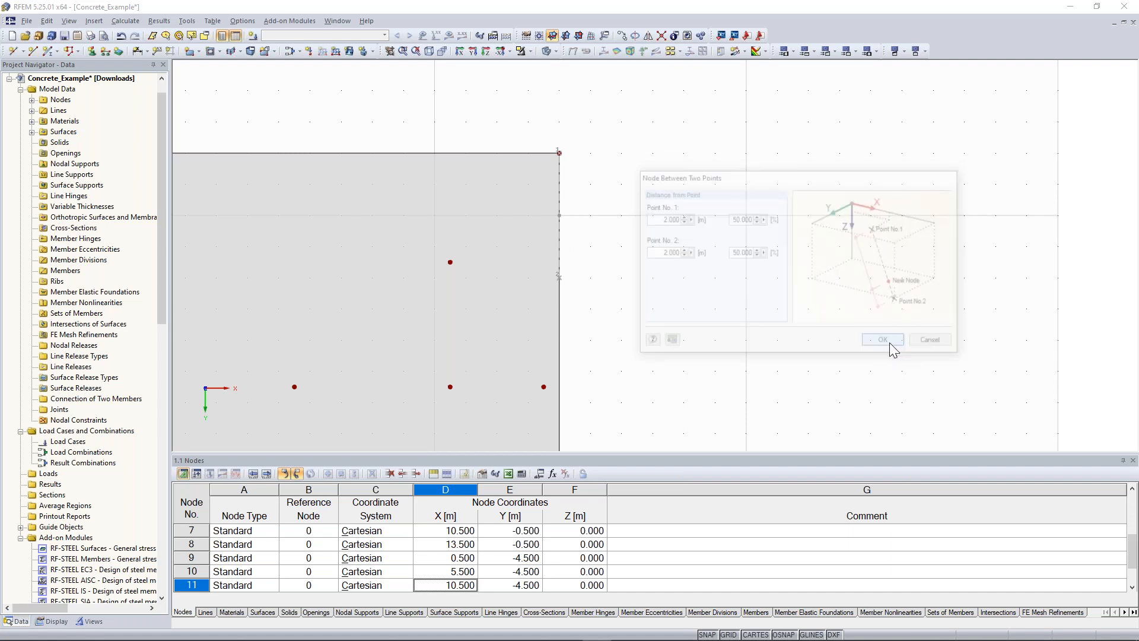
pyautogui.click(559, 221)
# Step: Create a 200 mm thick Concrete C30/37 semicircular surface, centred at X 14, Y -10 m and starting at X 14, Y -8 m
pyautogui.scroll(-3, 709, 267)
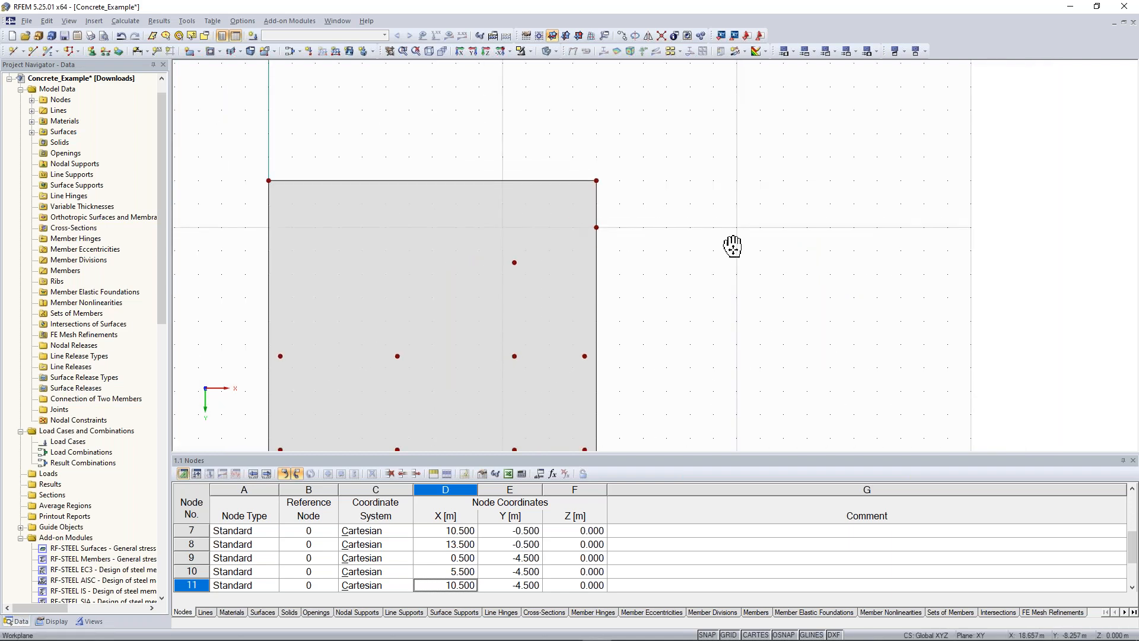
pyautogui.moveTo(709, 267); pyautogui.dragTo(761, 228, button='middle')
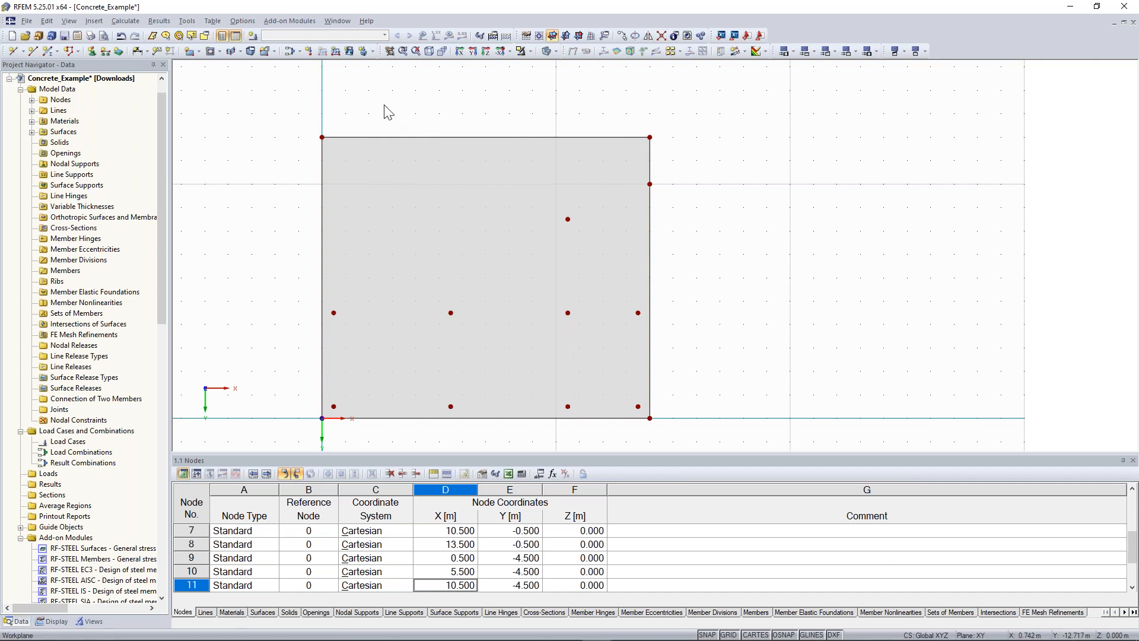
pyautogui.click(199, 52)
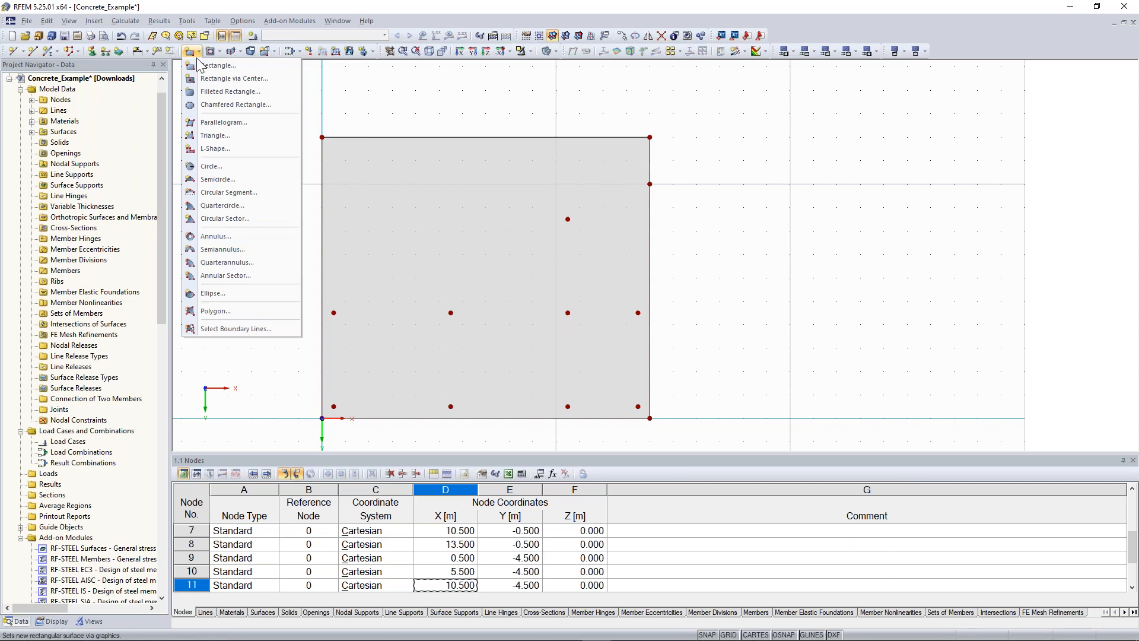
pyautogui.click(233, 182)
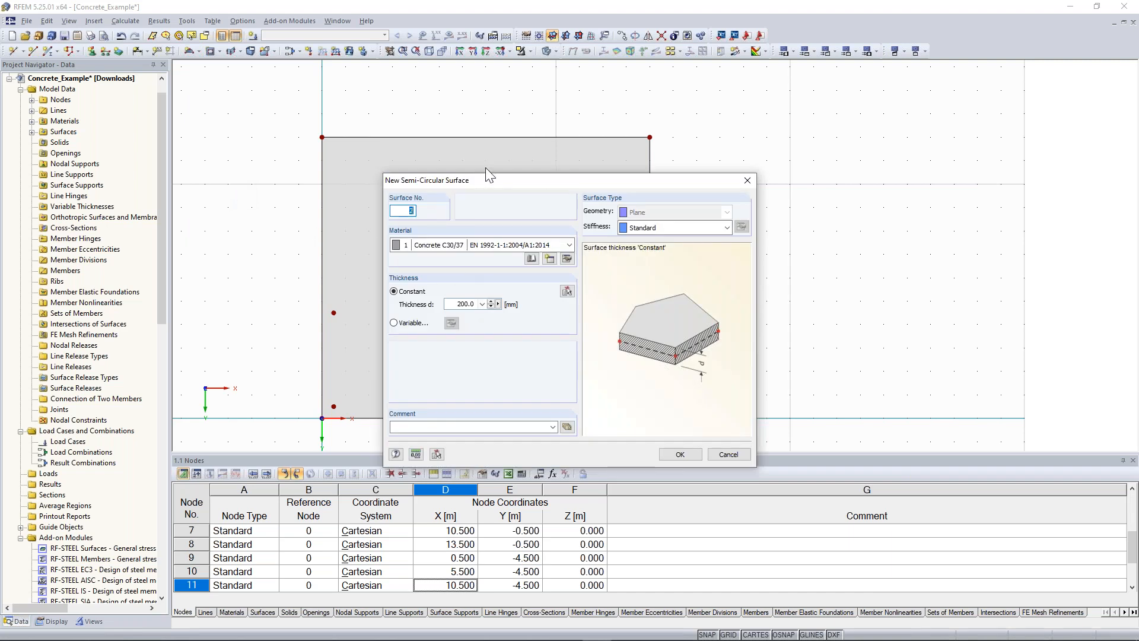
pyautogui.click(681, 456)
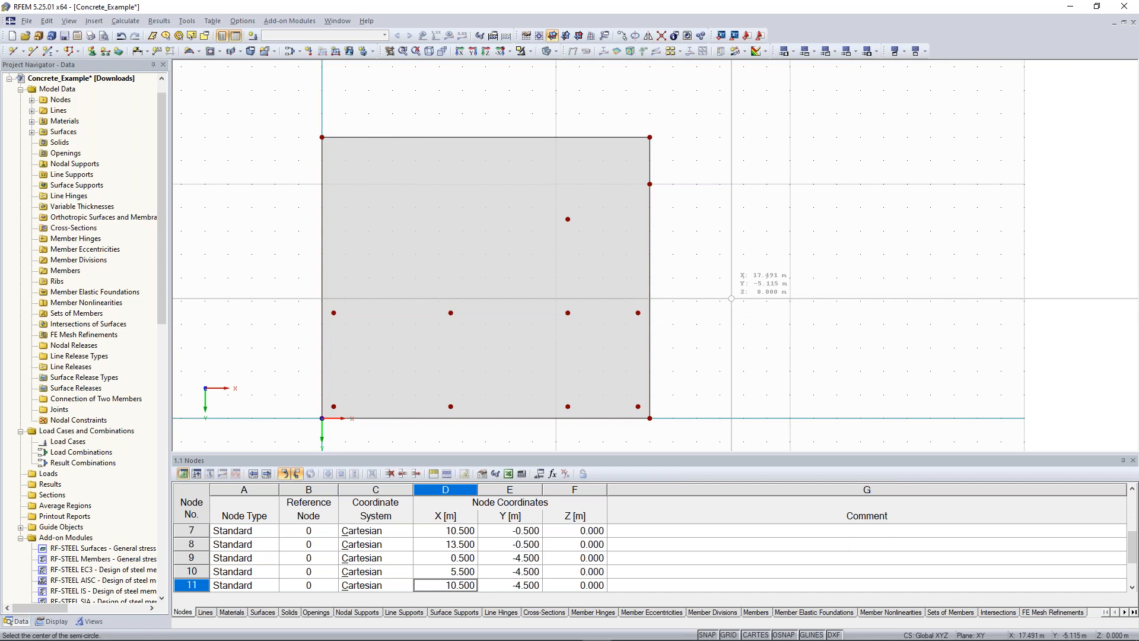
pyautogui.click(650, 184)
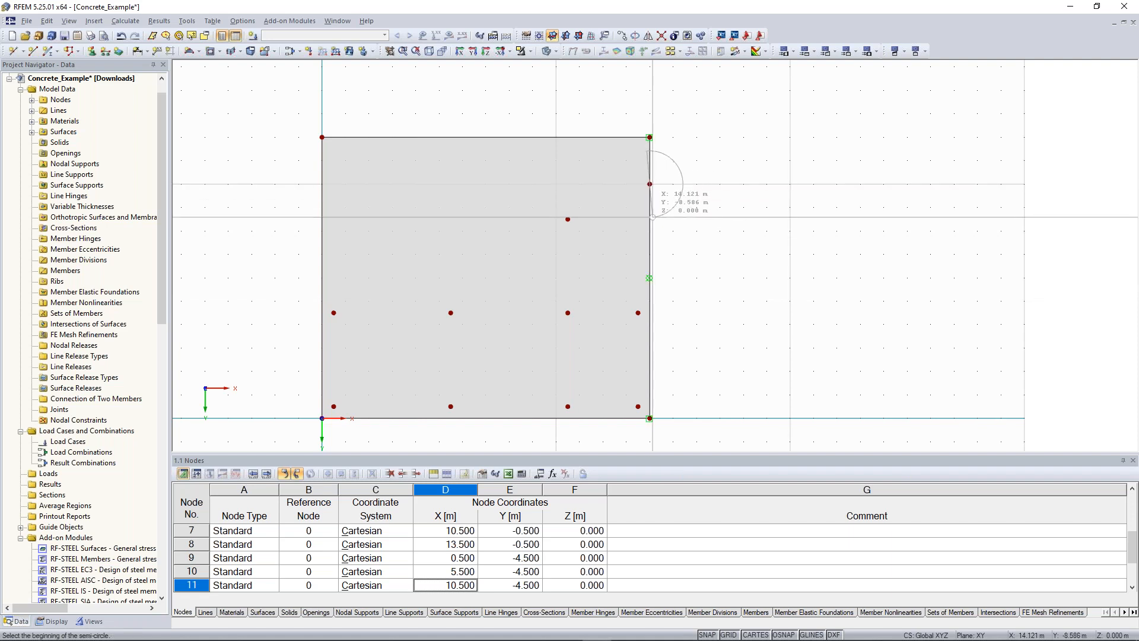
pyautogui.click(649, 230)
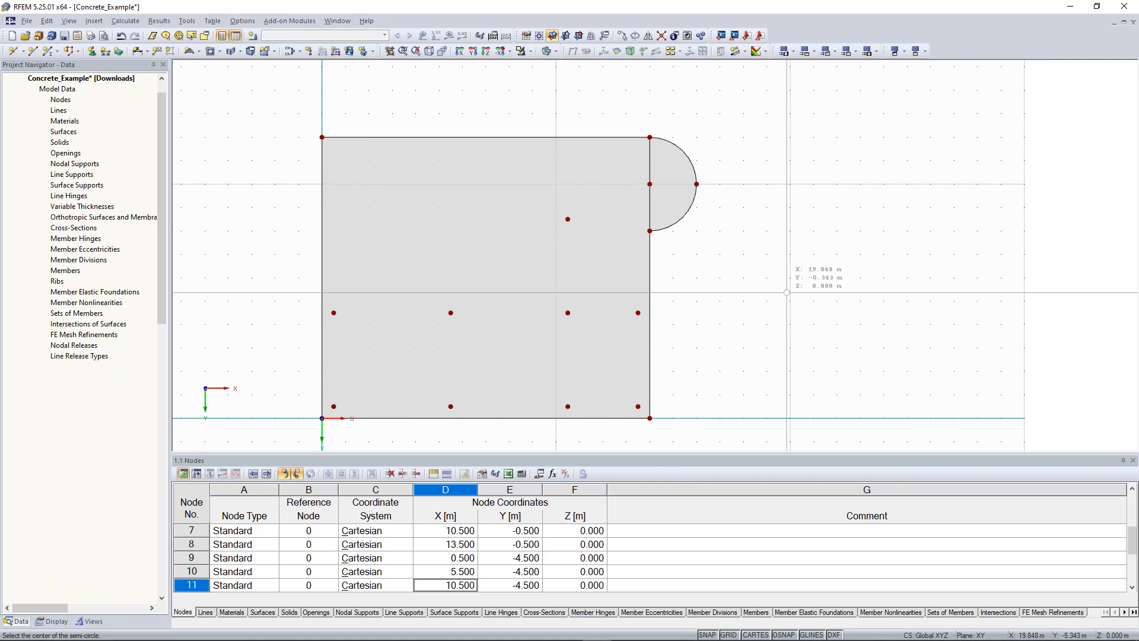
pyautogui.press('Escape')
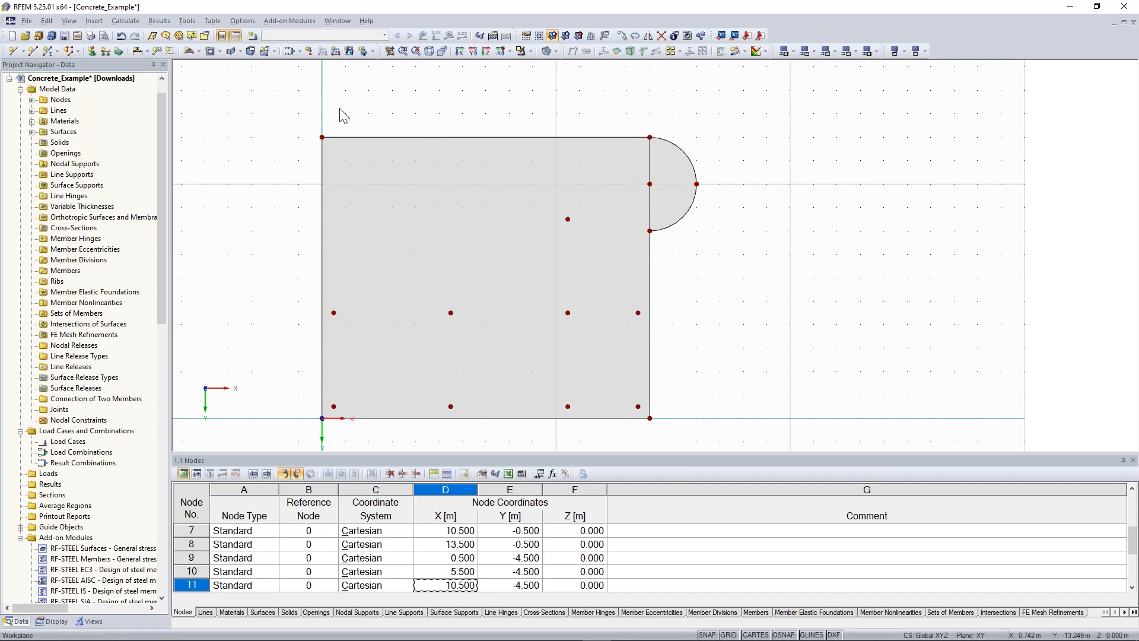
# Step: Select the whole slab with its semicircle and nodes, and copy it once with dX 0, dY 0 and dZ -3.25 m
pyautogui.moveTo(274, 98); pyautogui.dragTo(744, 438)
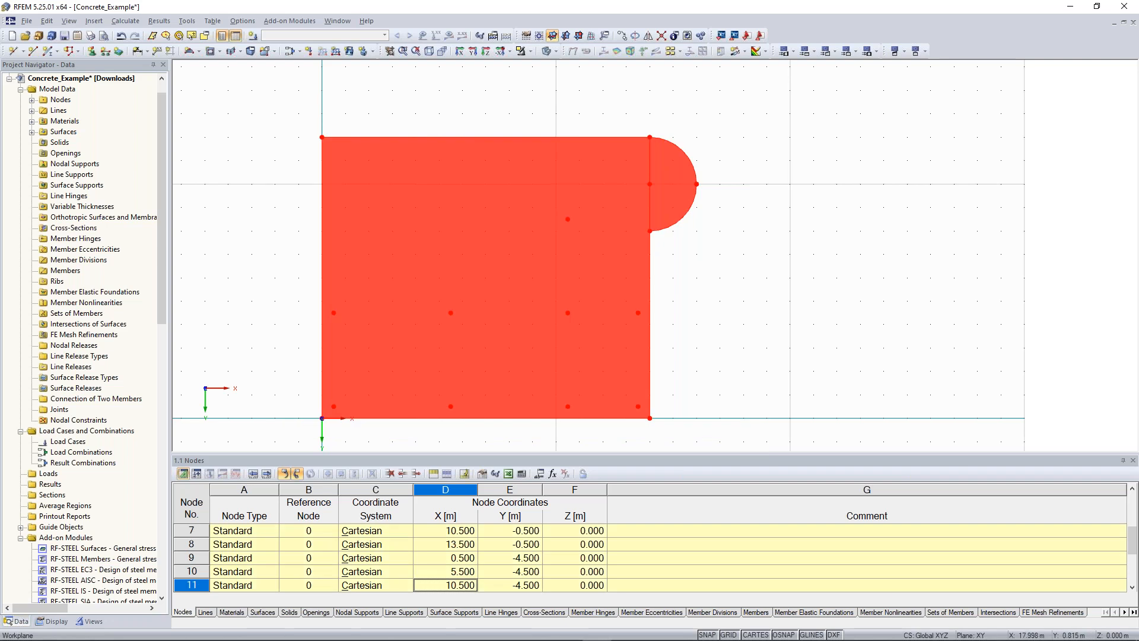
pyautogui.rightClick(462, 212)
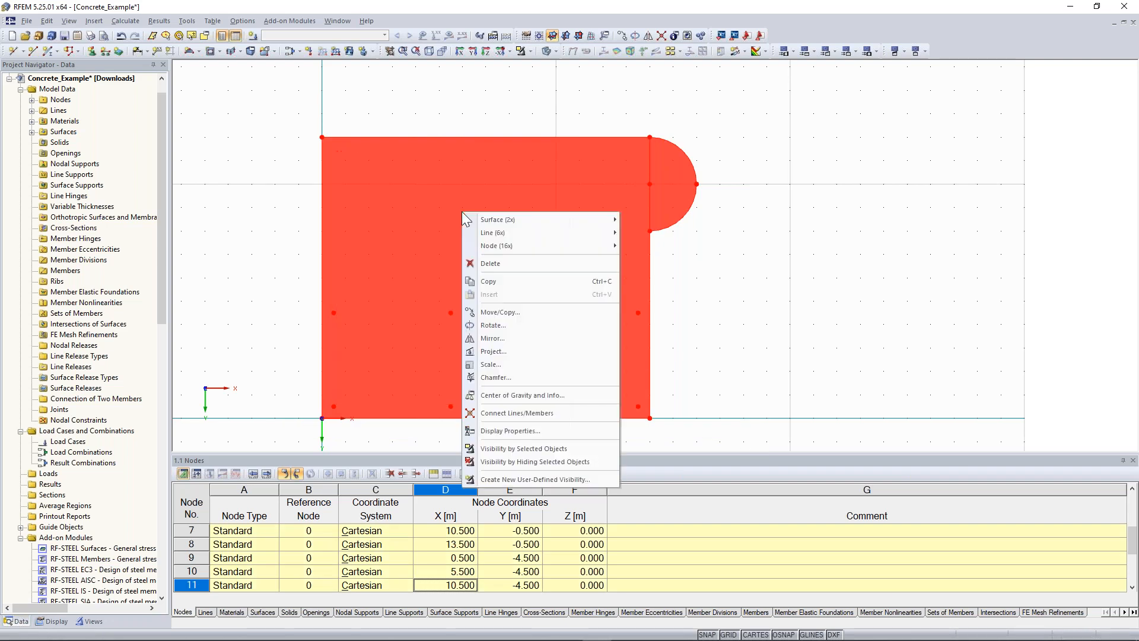
pyautogui.click(528, 310)
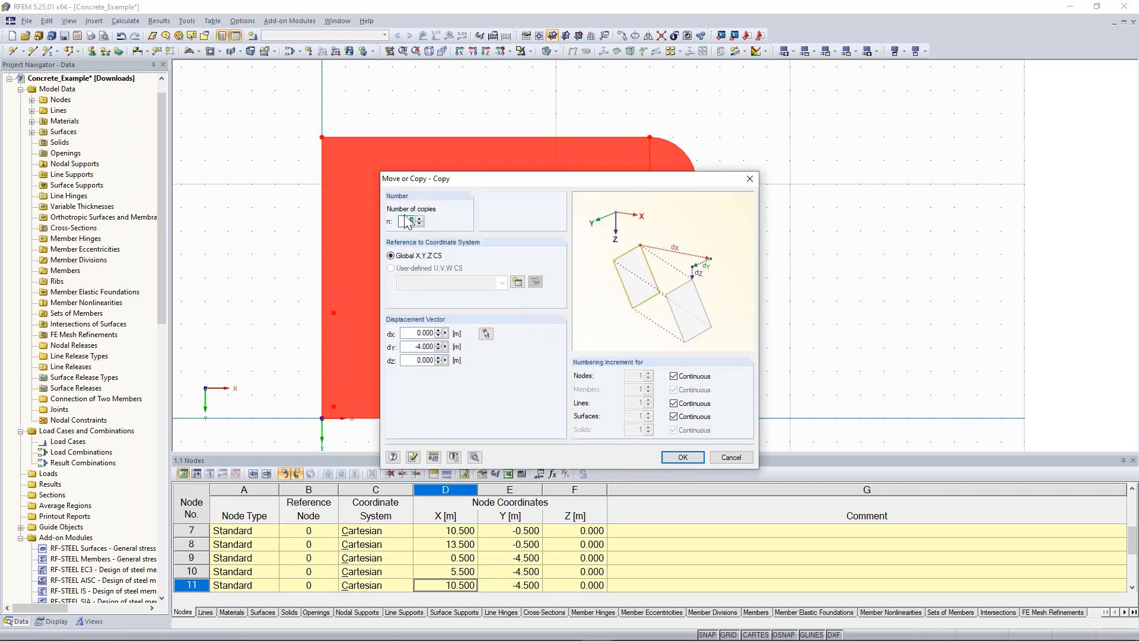
pyautogui.click(415, 346)
pyautogui.press('BackSpace')
pyautogui.press('Tab')
pyautogui.write('-3')
pyautogui.write(',25')
pyautogui.click(683, 457)
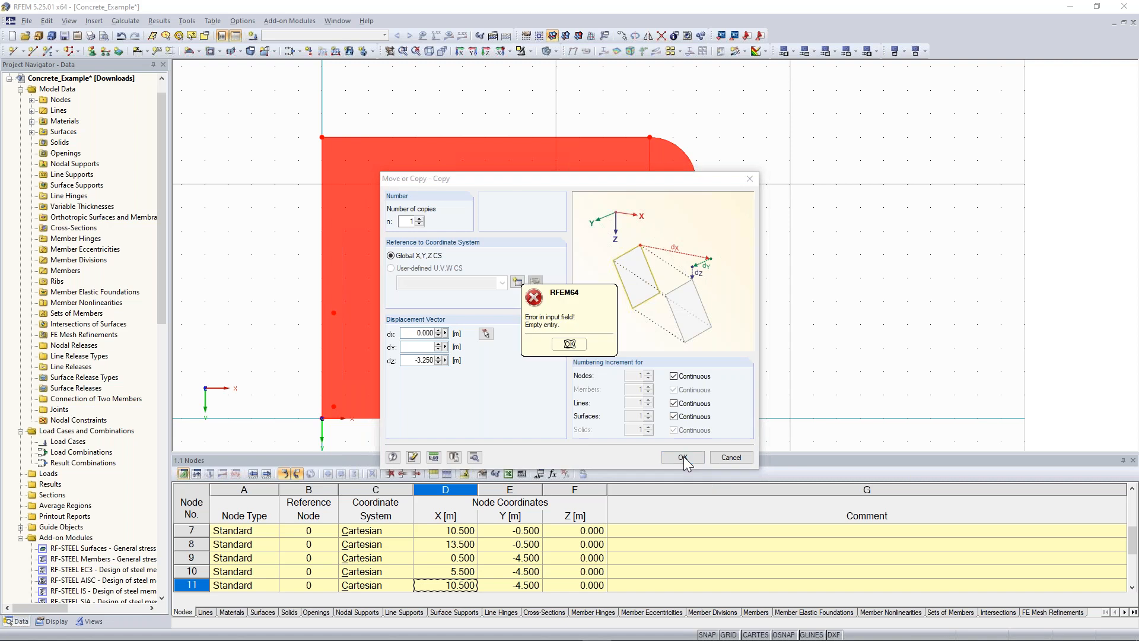
pyautogui.click(580, 360)
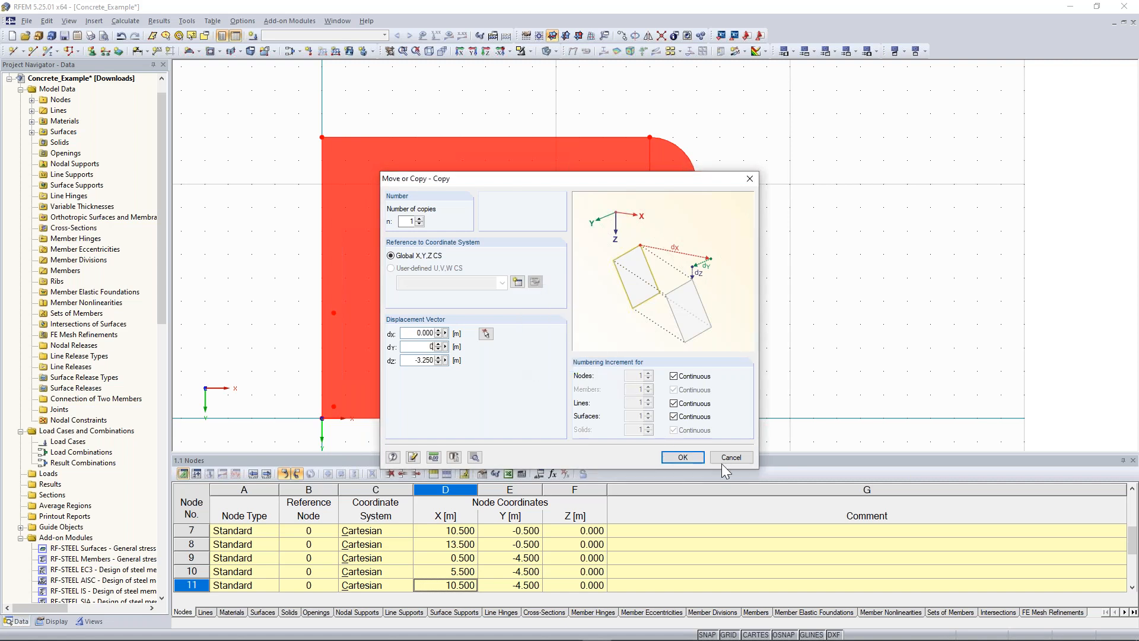
pyautogui.click(683, 458)
pyautogui.click(683, 458)
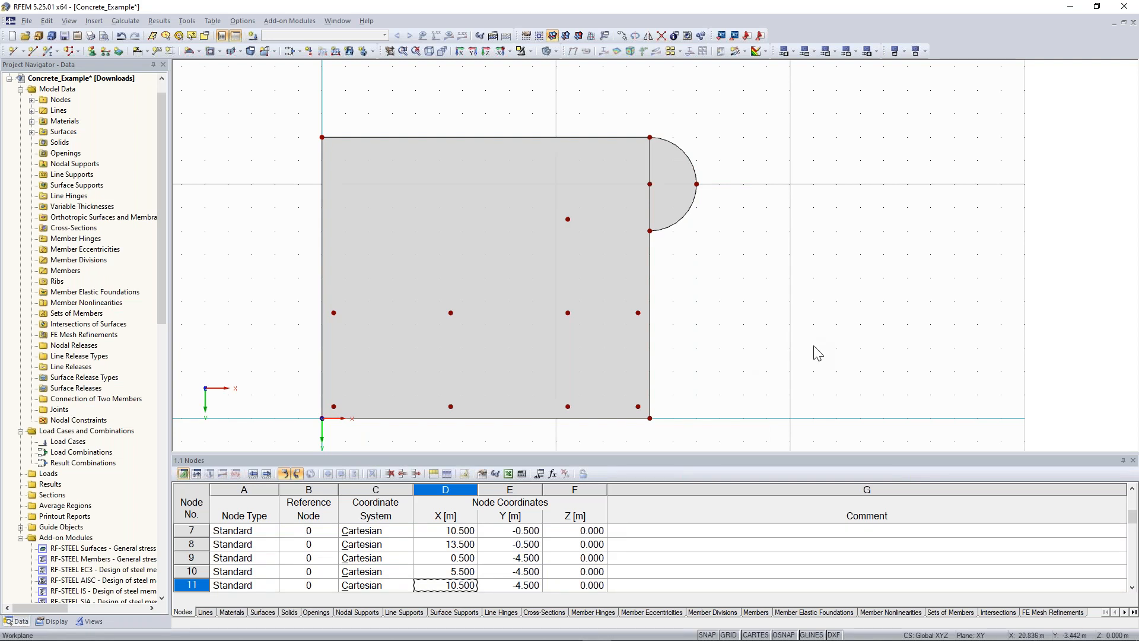
# Step: Delete the straight line that separates the upper rectangular slab from its semicircular surface
pyautogui.keyDown('ctrl'); pyautogui.moveTo(803, 344); pyautogui.dragTo(725, 382, button='middle'); pyautogui.keyUp('ctrl')
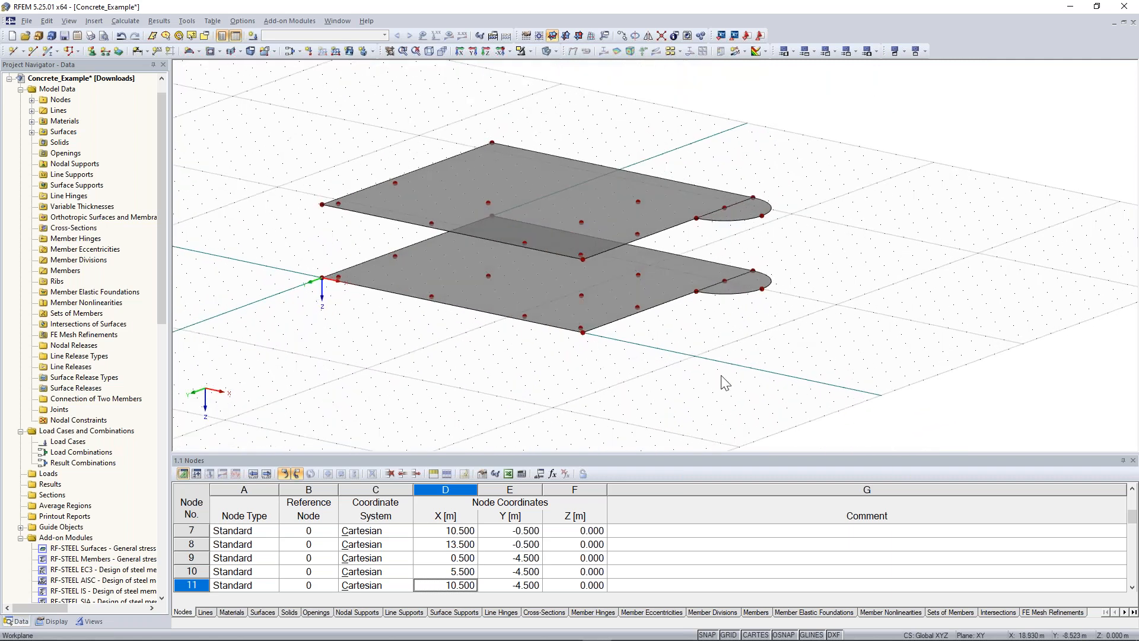
pyautogui.keyDown('ctrl'); pyautogui.moveTo(383, 371); pyautogui.dragTo(463, 399, button='middle'); pyautogui.keyUp('ctrl')
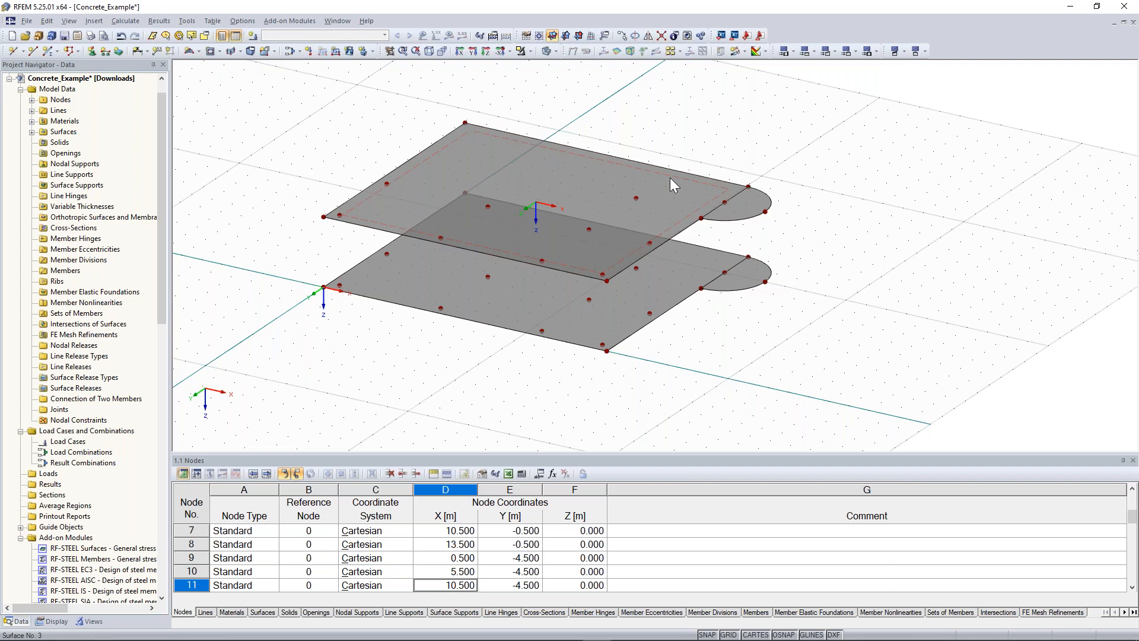
pyautogui.scroll(2, 731, 184)
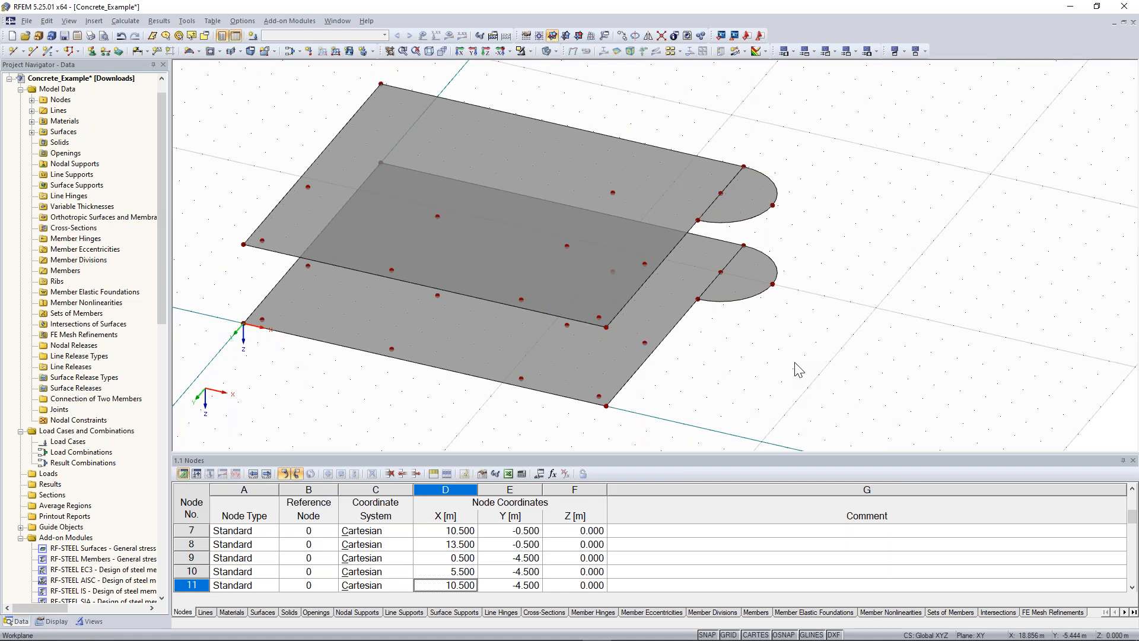
pyautogui.scroll(2, 765, 154)
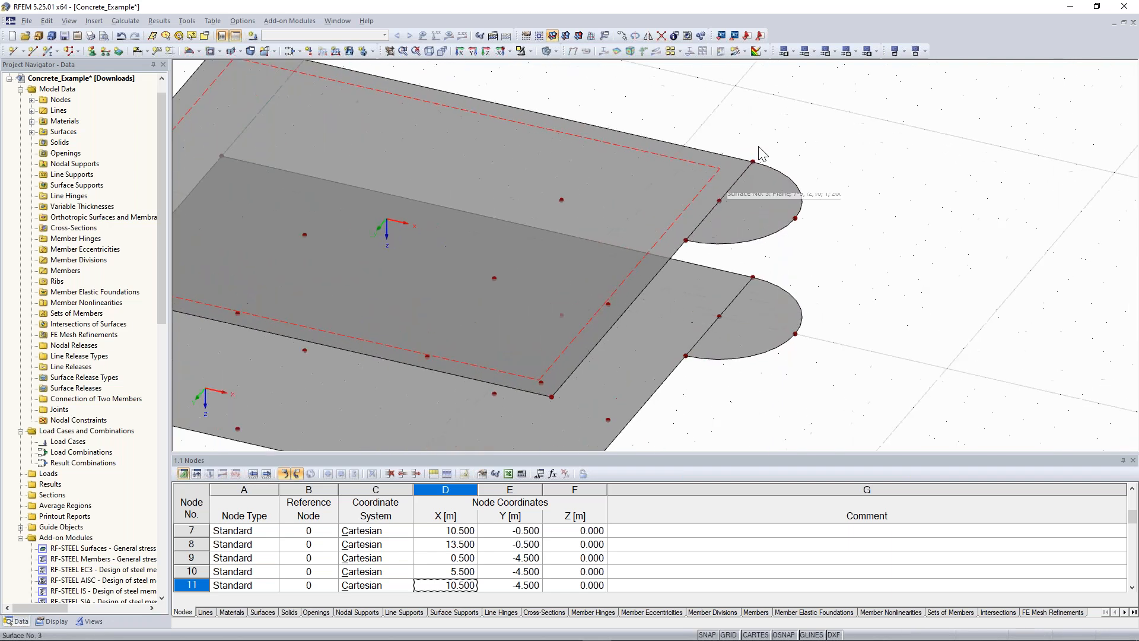
pyautogui.moveTo(770, 136); pyautogui.dragTo(738, 157, button='middle')
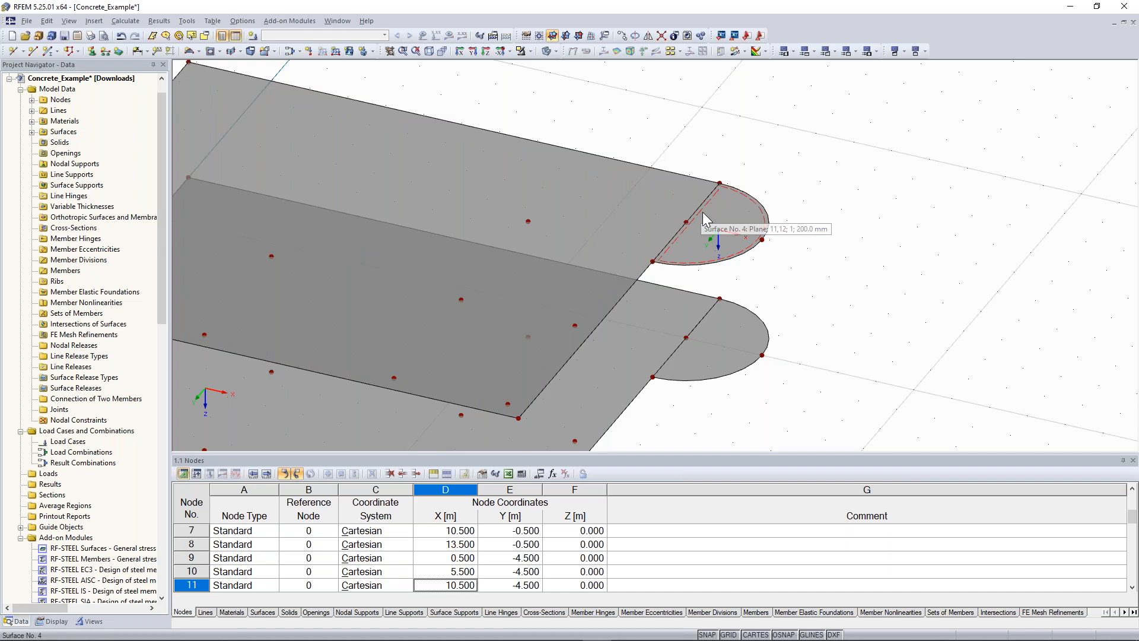
pyautogui.scroll(-2, 736, 218)
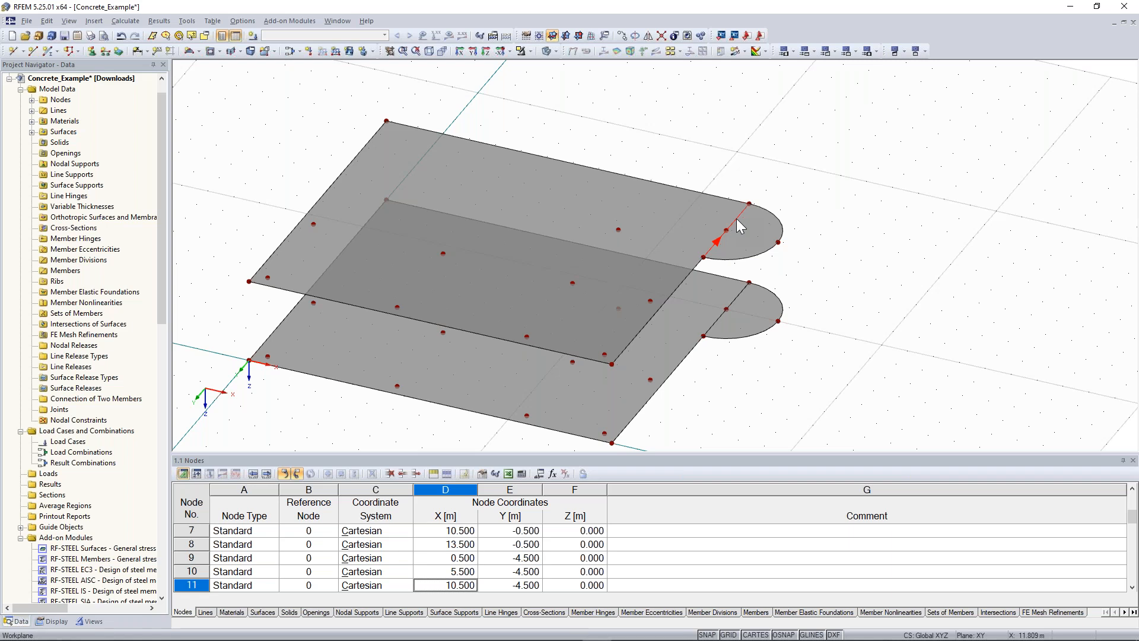
pyautogui.press('Delete')
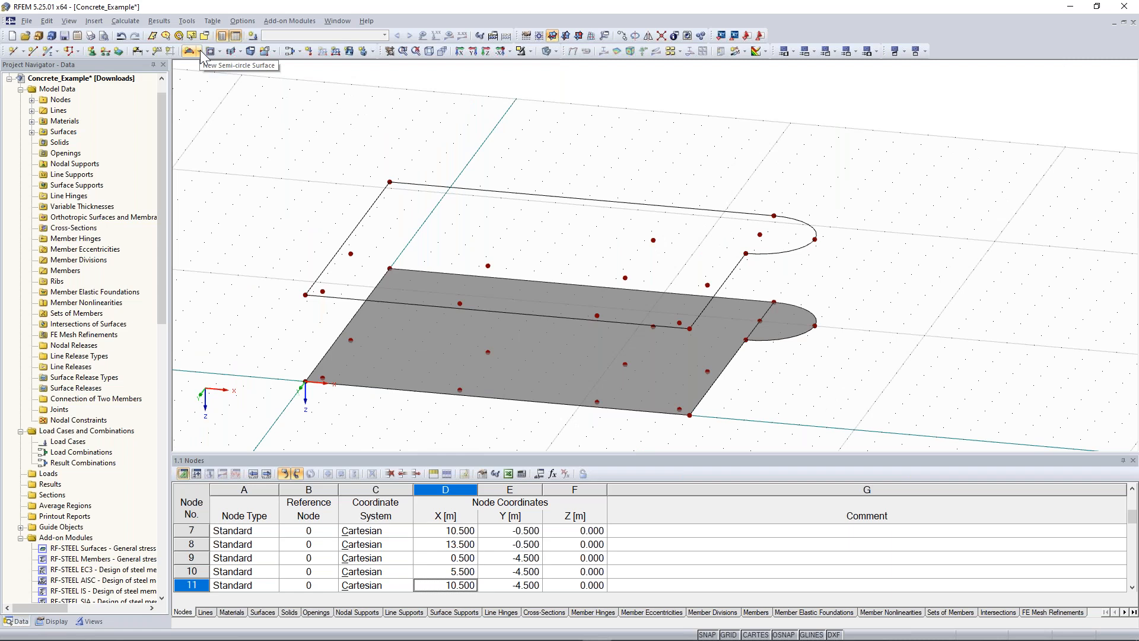
# Step: Create one plane Concrete C30/37 surface with standard stiffness and constant thickness from the boundary lines of the upper outline, semicircle included
pyautogui.click(198, 52)
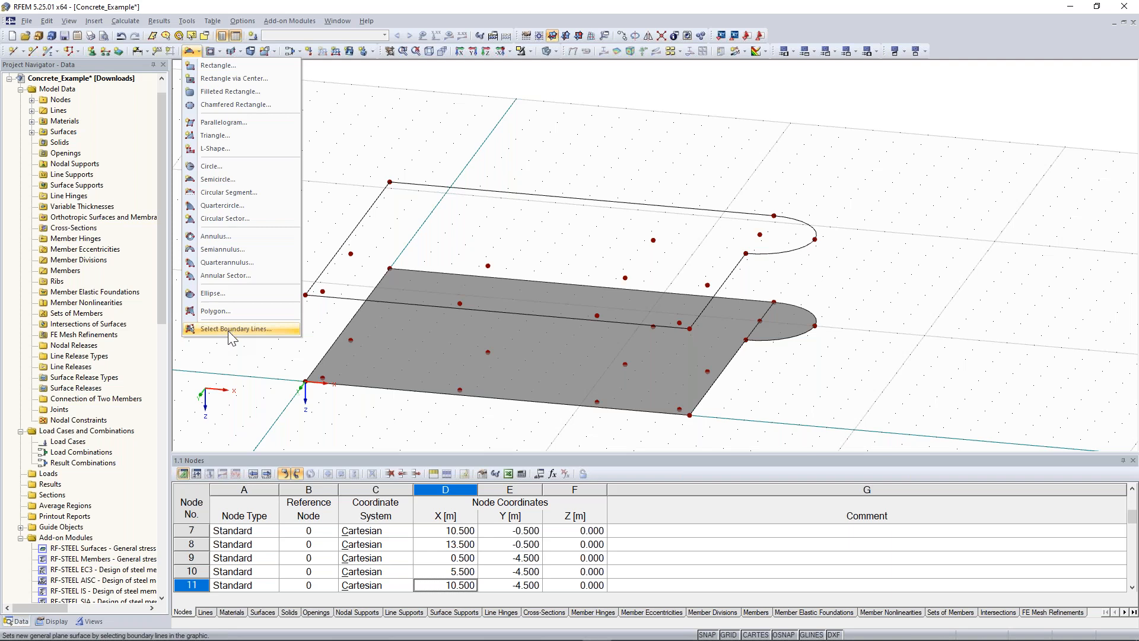
pyautogui.click(234, 328)
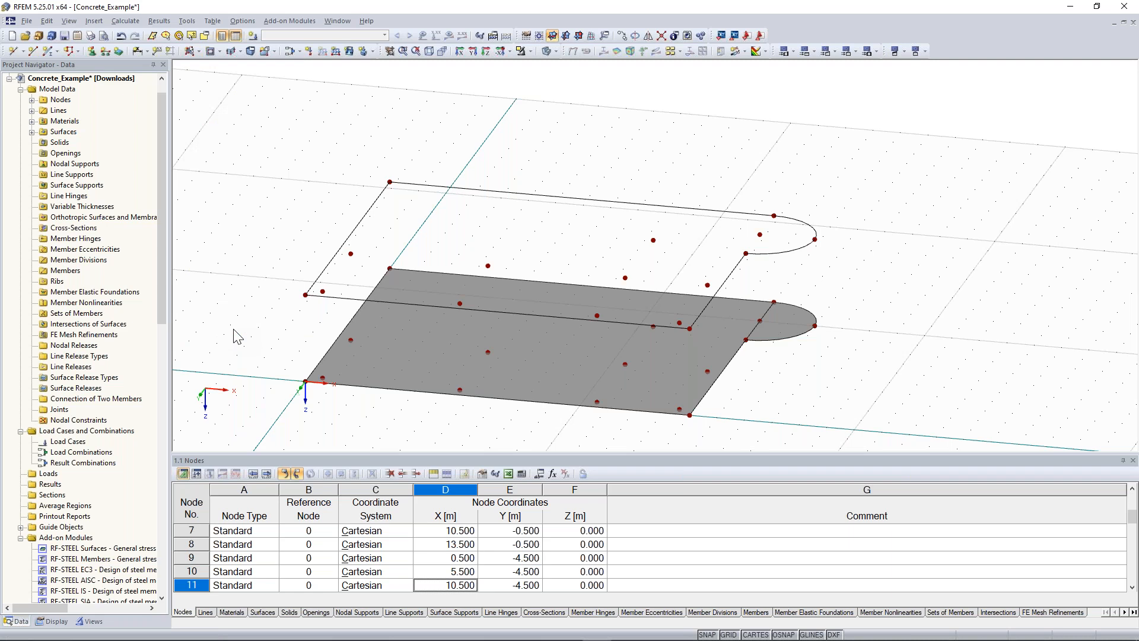
pyautogui.doubleClick(465, 304)
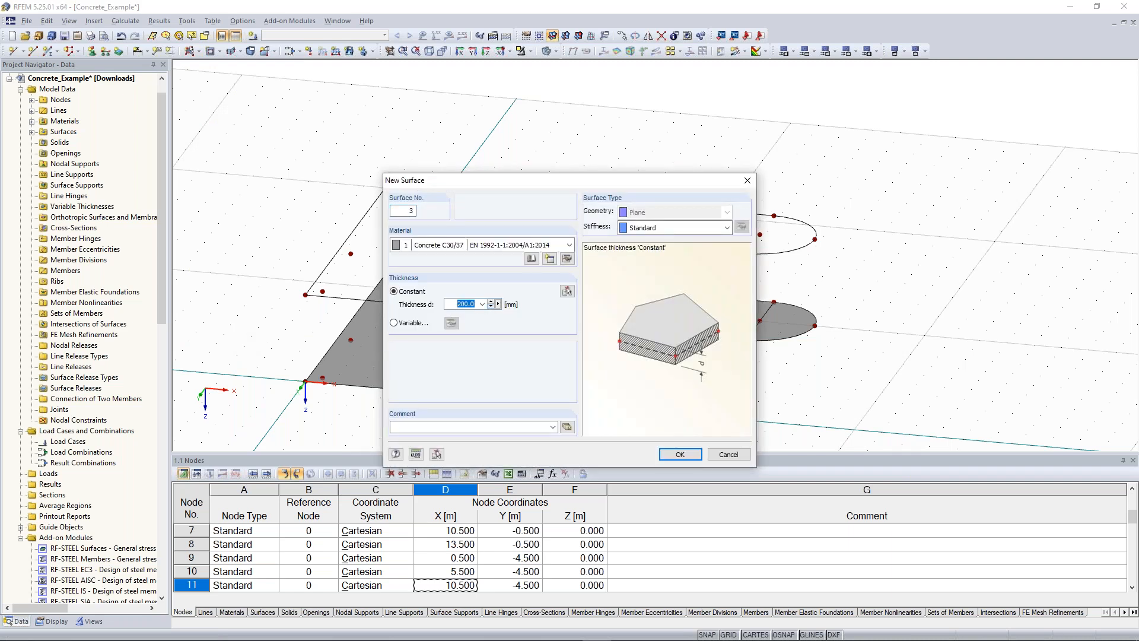
pyautogui.write('3')
pyautogui.click(680, 454)
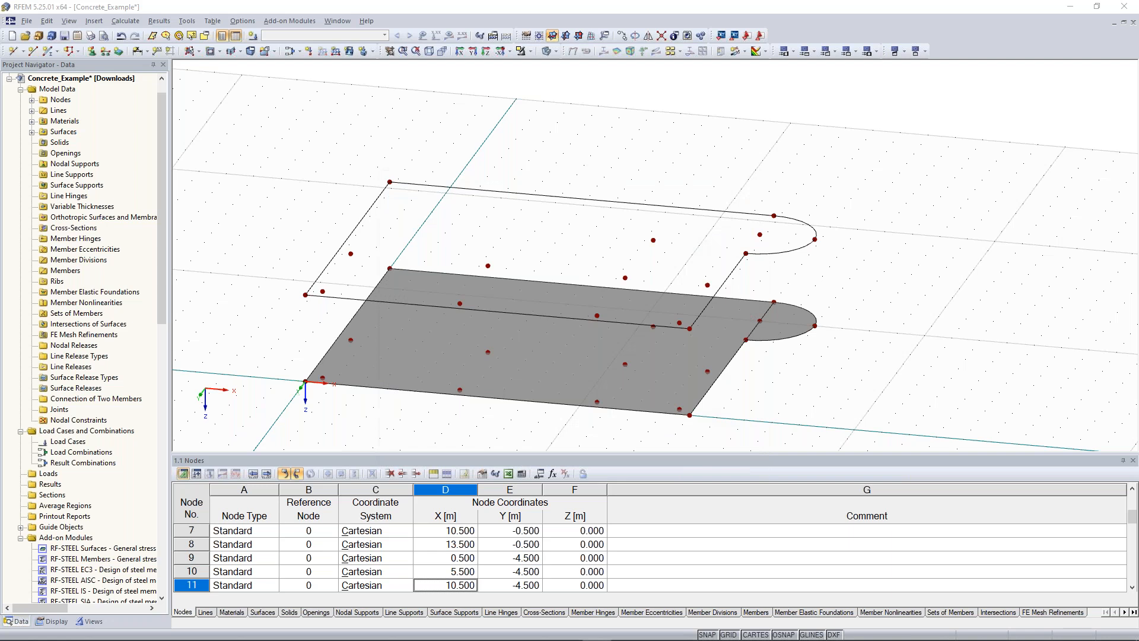
pyautogui.moveTo(635, 157); pyautogui.dragTo(535, 143, button='middle')
pyautogui.click(690, 194)
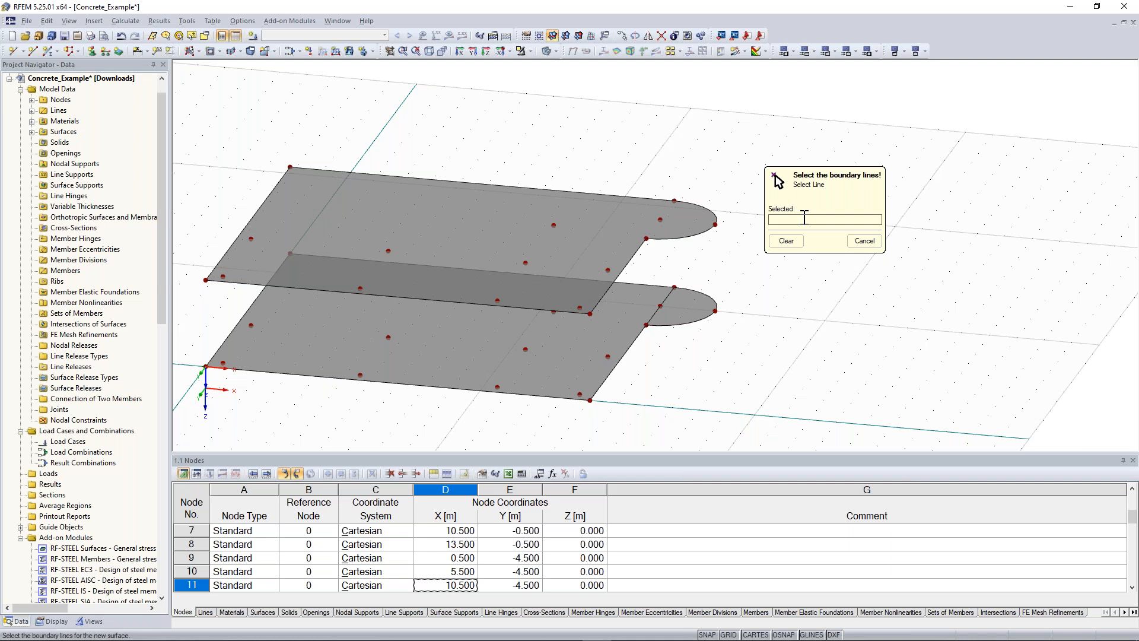
pyautogui.press('Escape')
# Step: Cut a circular opening of radius 1.8 m in the upper slab, centred on the node at X 14, Y -10, Z -3.25 m
pyautogui.keyDown('ctrl'); pyautogui.moveTo(804, 217); pyautogui.dragTo(664, 222, button='middle'); pyautogui.keyUp('ctrl')
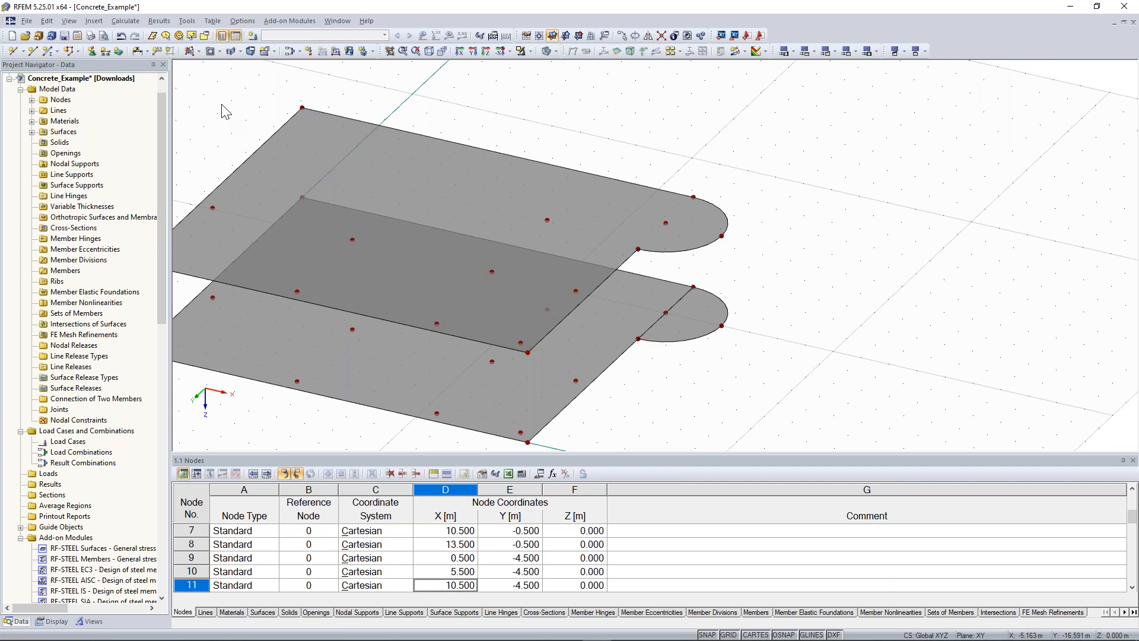
pyautogui.click(219, 52)
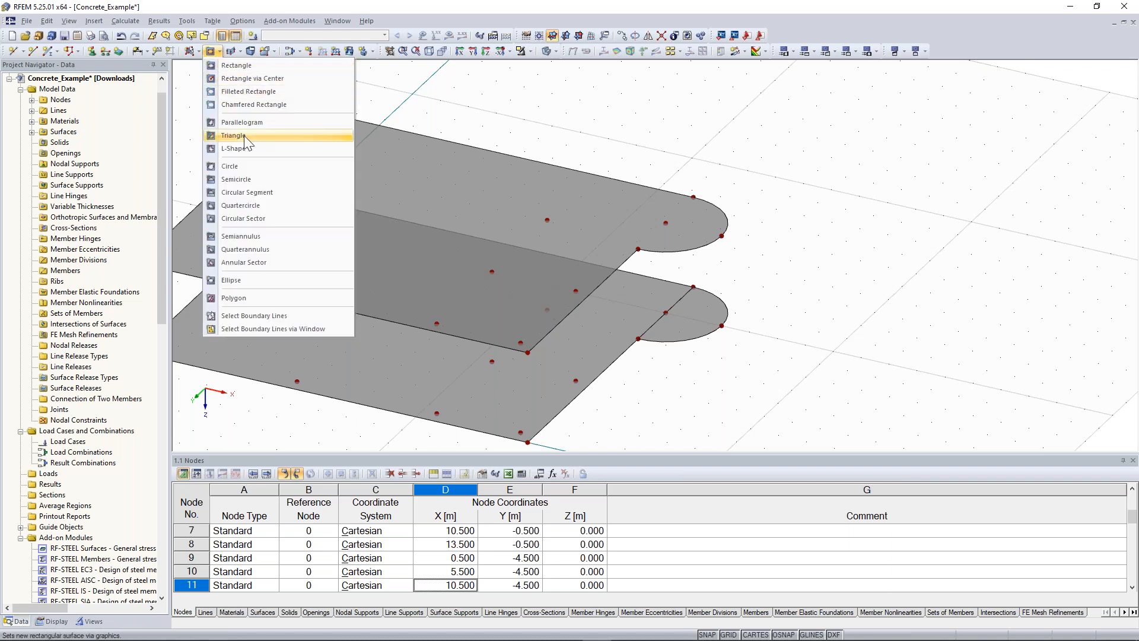
pyautogui.click(253, 170)
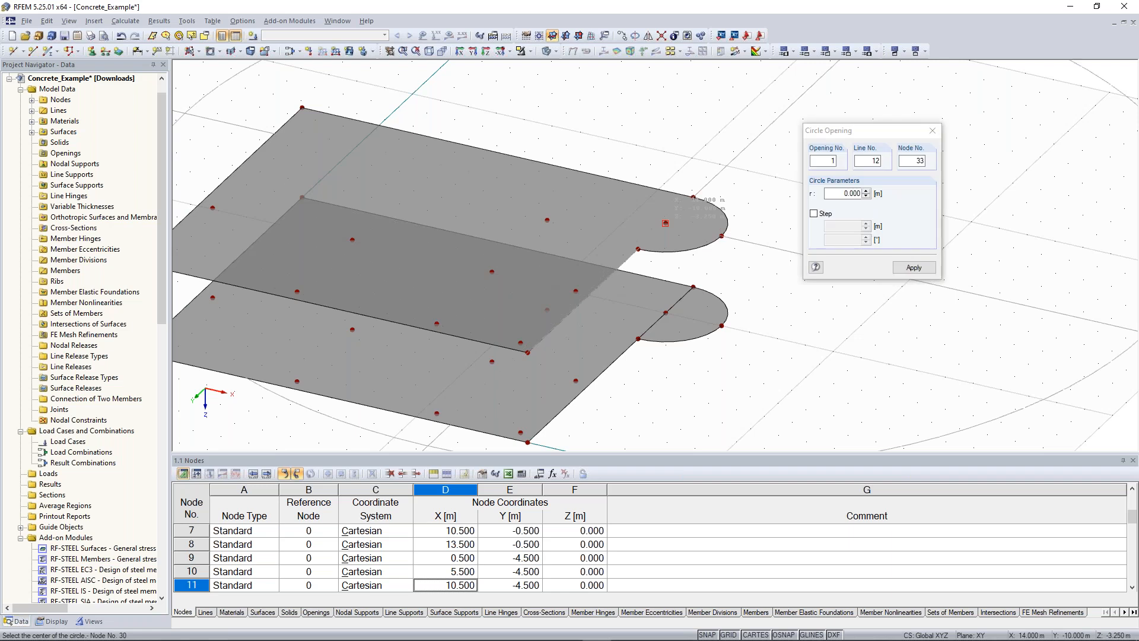
pyautogui.click(665, 224)
pyautogui.keyDown('ctrl'); pyautogui.moveTo(692, 197); pyautogui.dragTo(714, 180, button='middle'); pyautogui.keyUp('ctrl')
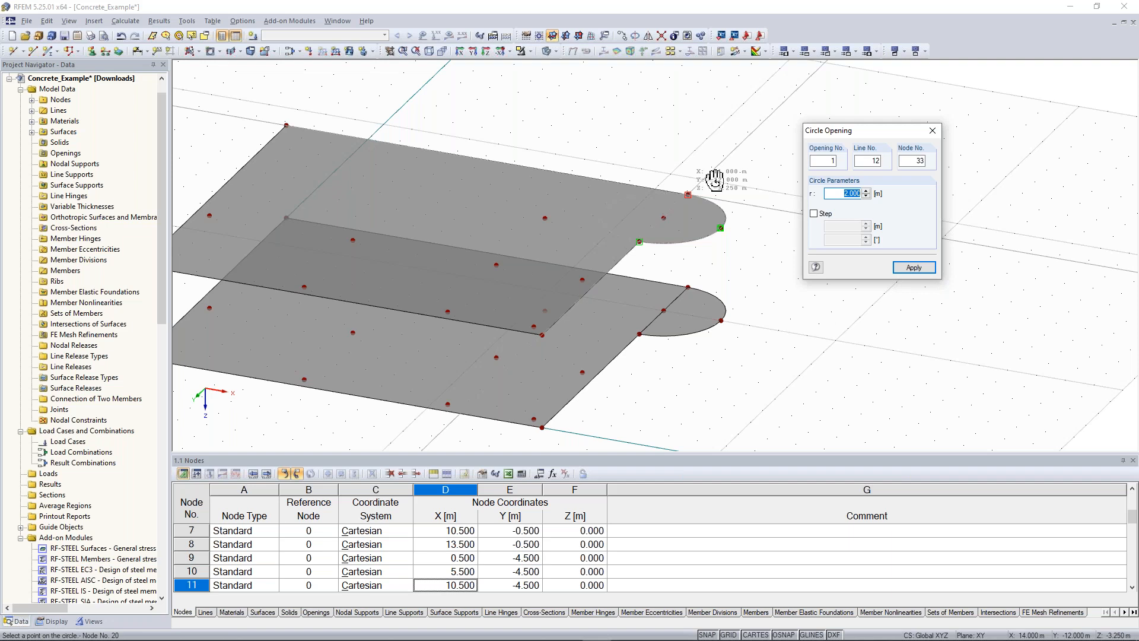
pyautogui.keyDown('ctrl'); pyautogui.moveTo(715, 180); pyautogui.dragTo(717, 178, button='middle'); pyautogui.keyUp('ctrl')
pyautogui.scroll(3, 676, 202)
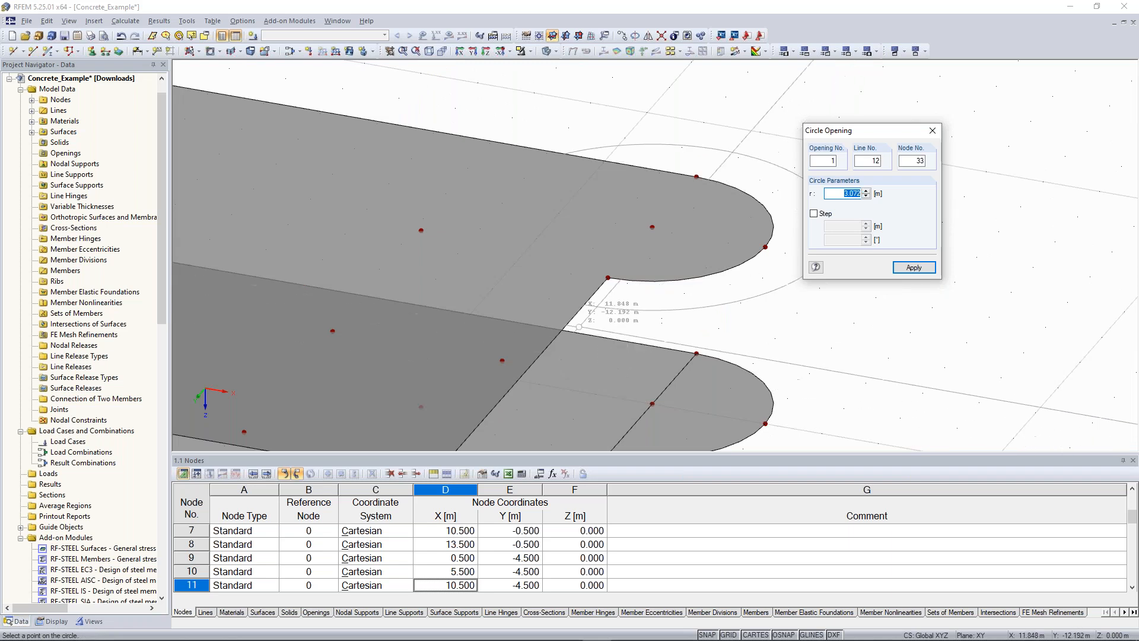
pyautogui.keyDown('ctrl'); pyautogui.moveTo(617, 279); pyautogui.dragTo(624, 321, button='middle'); pyautogui.keyUp('ctrl')
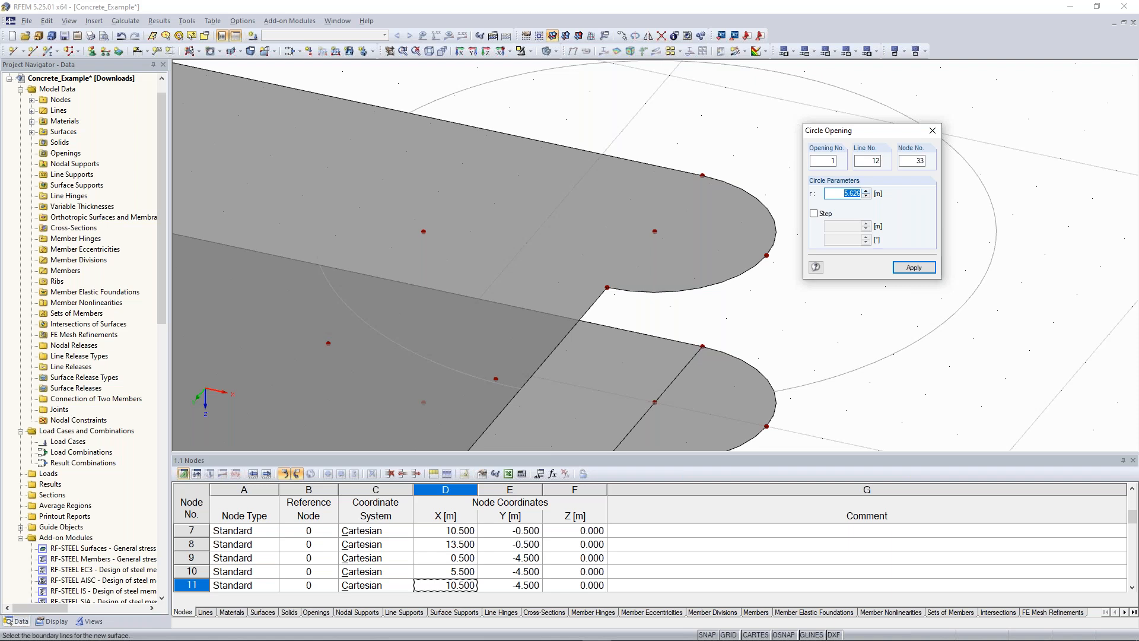
pyautogui.write('1.5')
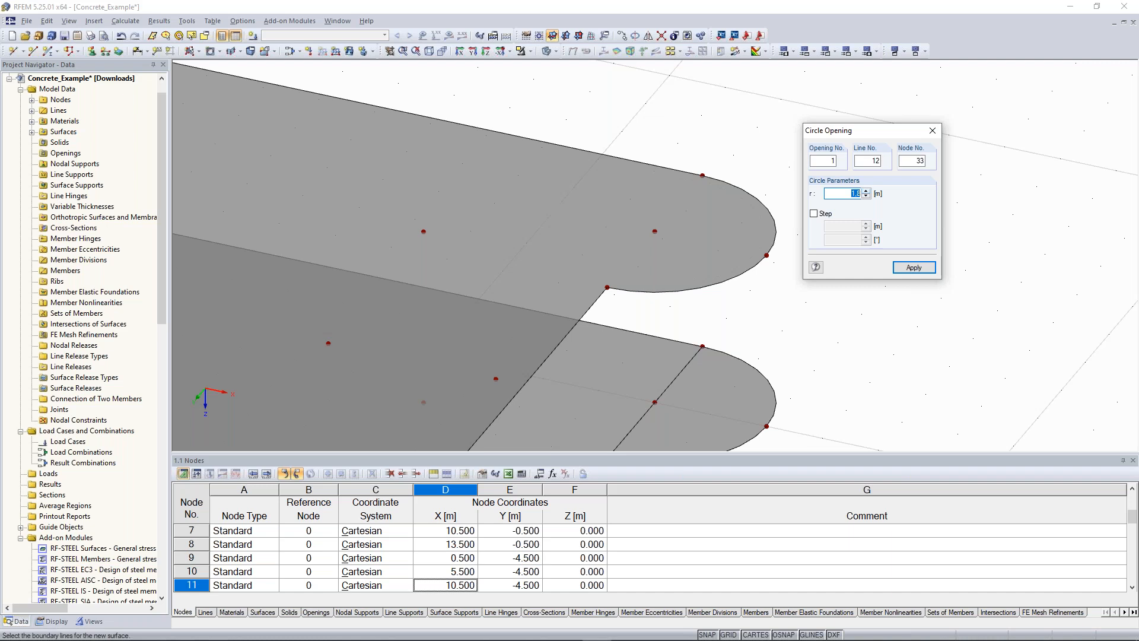
pyautogui.press('Return')
pyautogui.press('Escape')
pyautogui.scroll(-2, 895, 188)
pyautogui.moveTo(895, 188); pyautogui.dragTo(878, 197, button='middle')
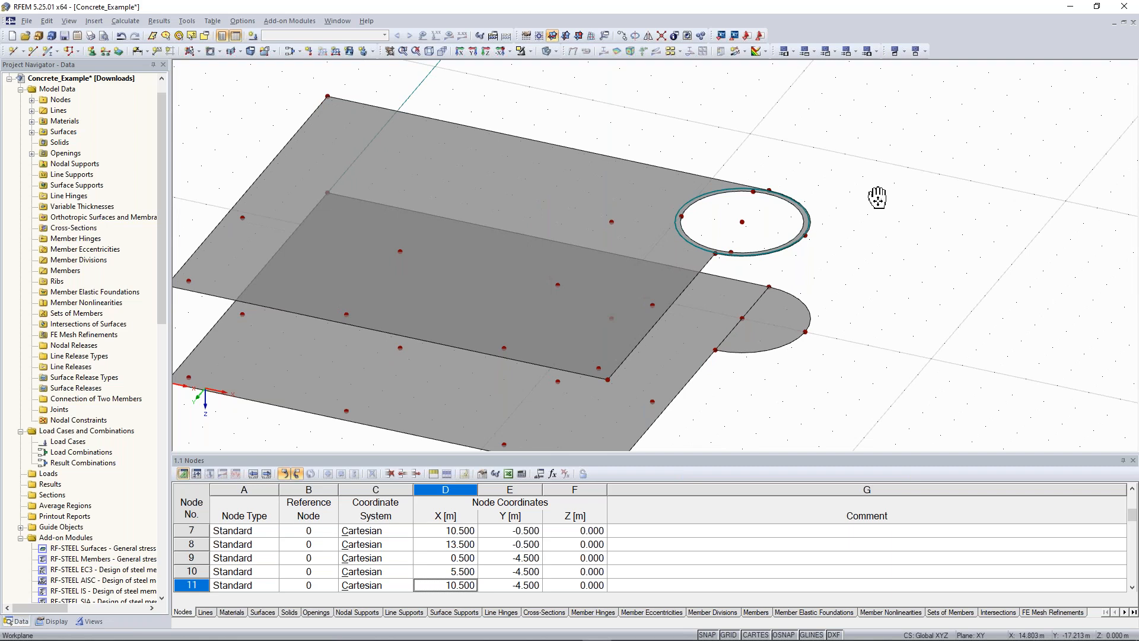
pyautogui.scroll(-1, 877, 197)
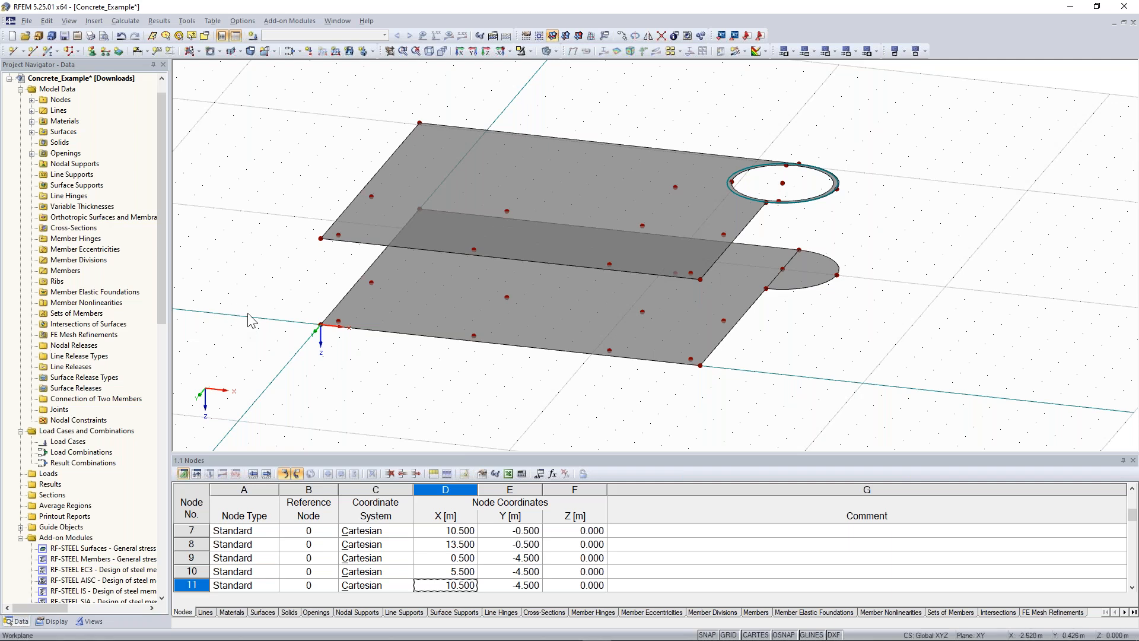
# Step: Isolate the upper slab together with its circular opening and nodes, using Visibility by Selected Objects
pyautogui.keyDown('ctrl'); pyautogui.moveTo(241, 315); pyautogui.dragTo(754, 362, button='middle'); pyautogui.keyUp('ctrl')
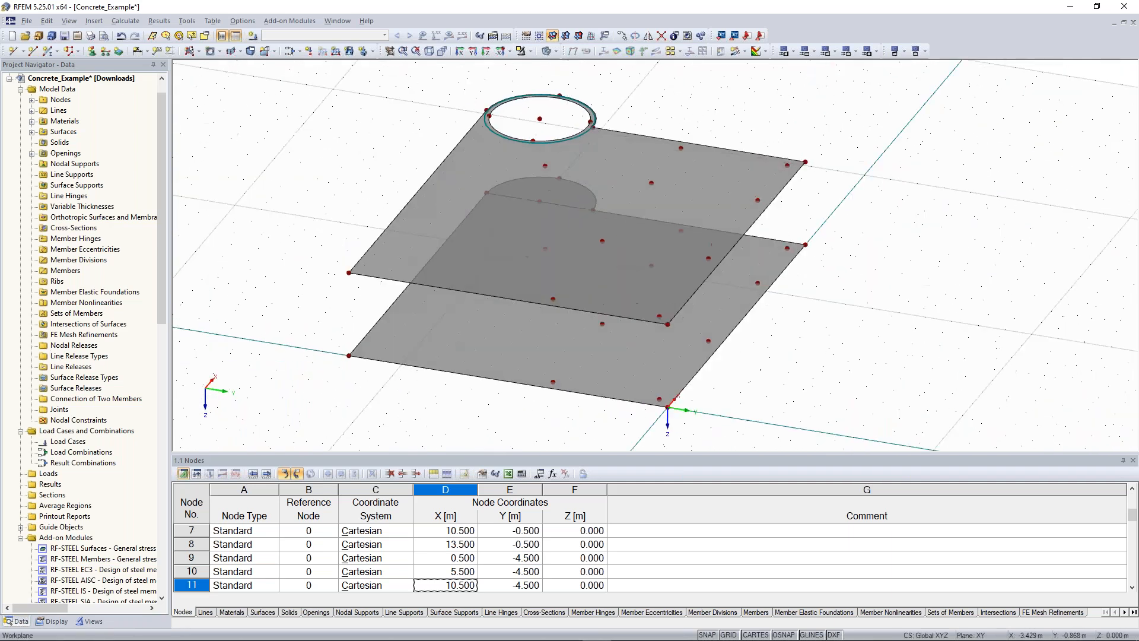
pyautogui.moveTo(347, 304); pyautogui.dragTo(393, 258, button='middle')
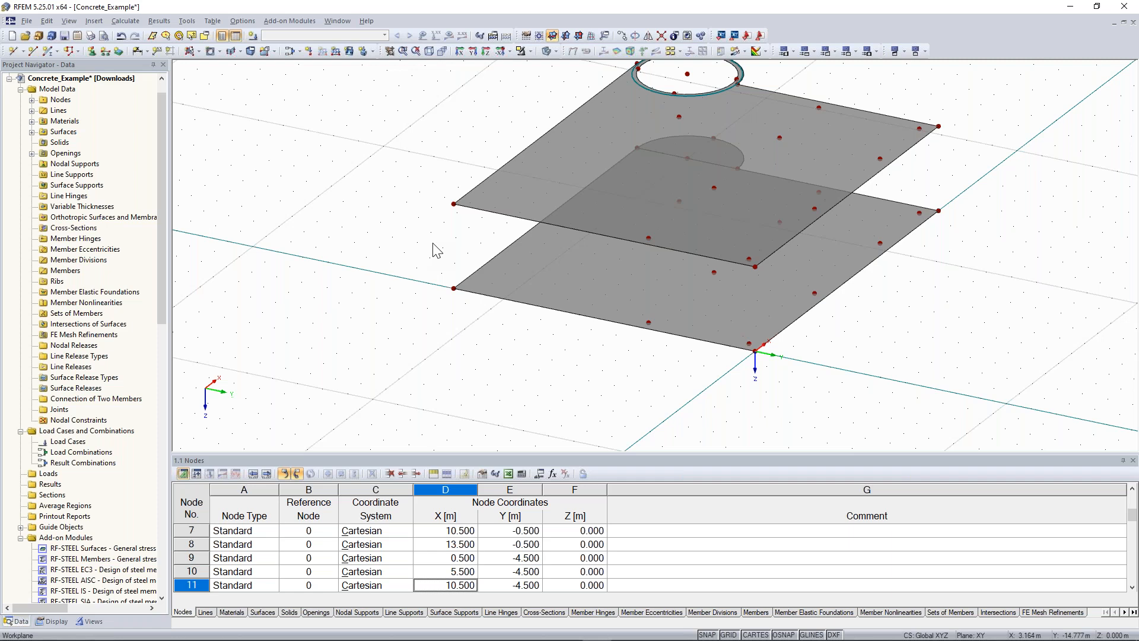
pyautogui.scroll(1, 439, 261)
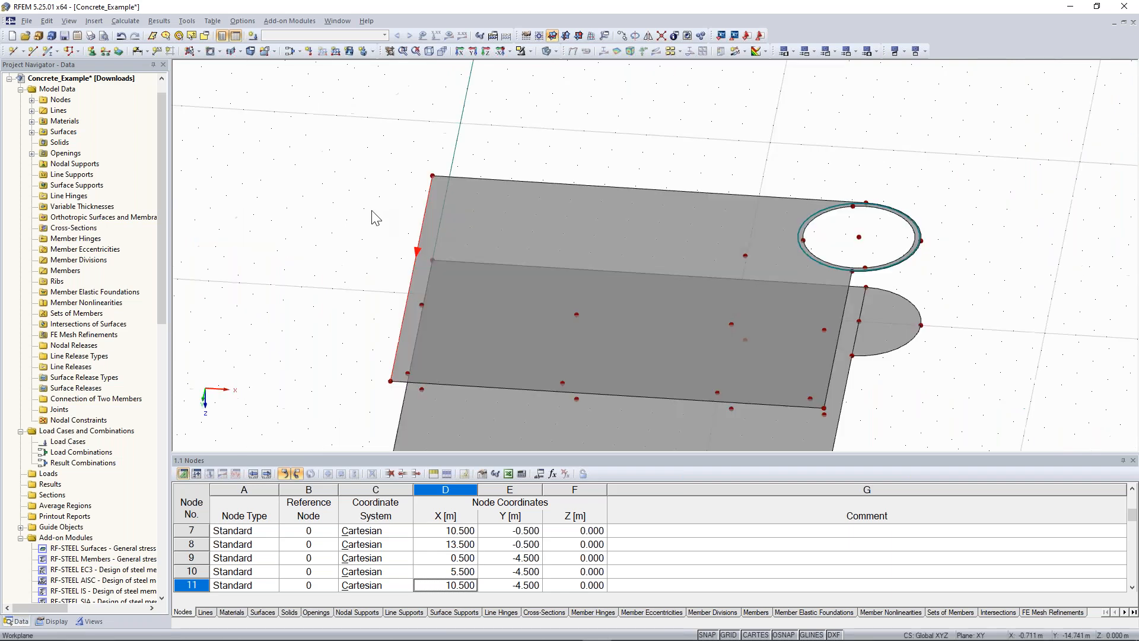
pyautogui.keyDown('ctrl'); pyautogui.moveTo(370, 213); pyautogui.dragTo(352, 242, button='middle'); pyautogui.keyUp('ctrl')
pyautogui.moveTo(427, 215); pyautogui.dragTo(411, 289, button='middle')
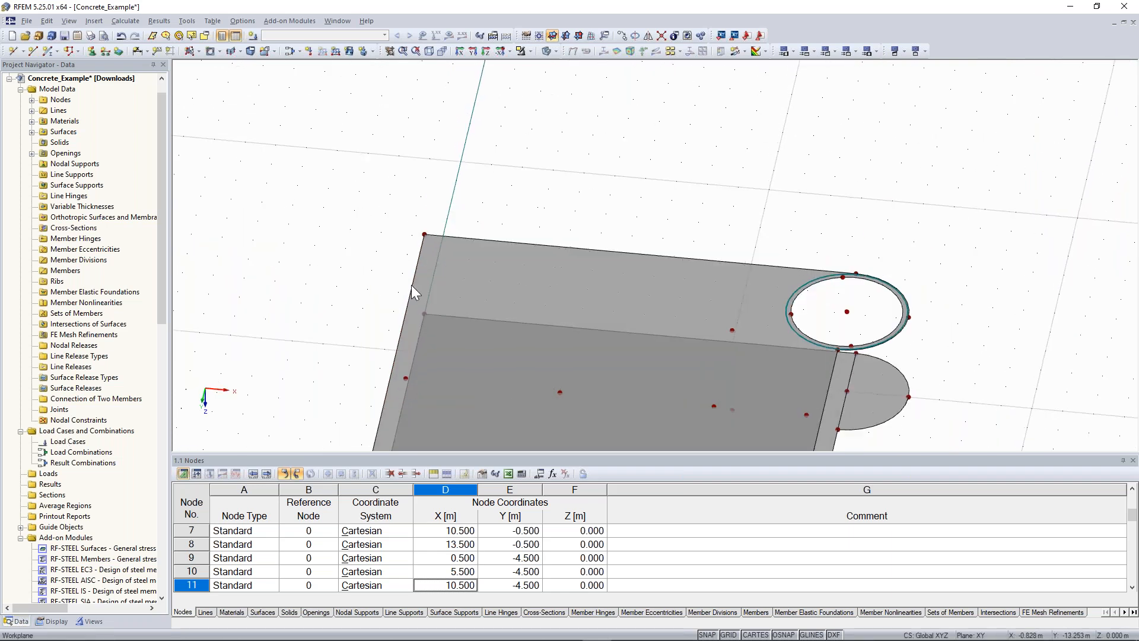
pyautogui.keyDown('ctrl'); pyautogui.moveTo(332, 321); pyautogui.dragTo(431, 323, button='middle'); pyautogui.keyUp('ctrl')
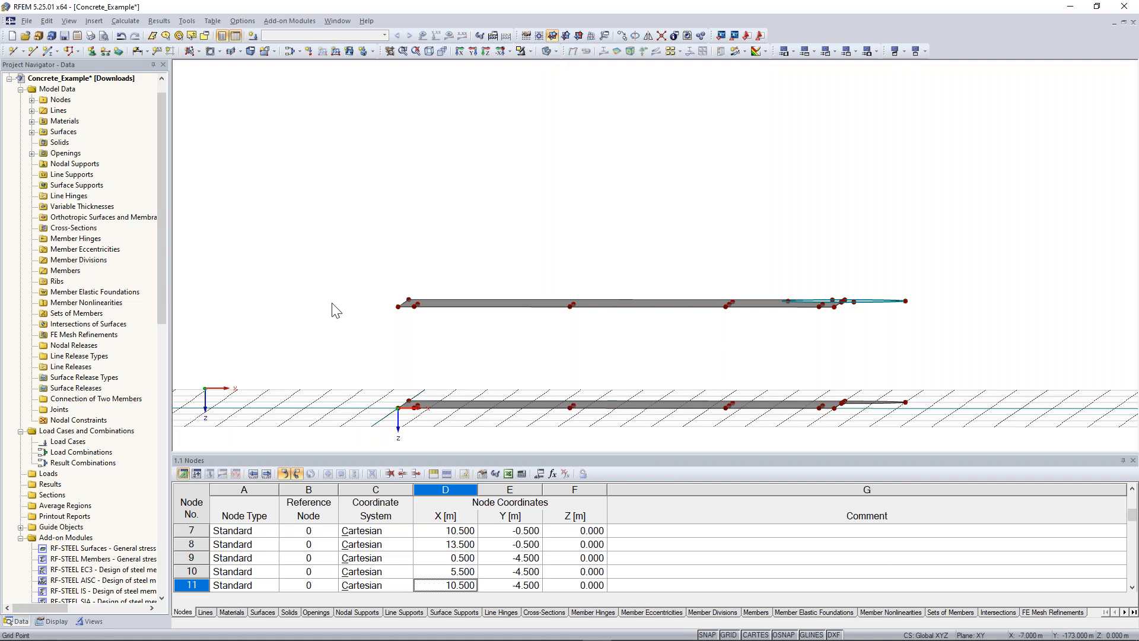
pyautogui.moveTo(312, 211); pyautogui.dragTo(952, 349)
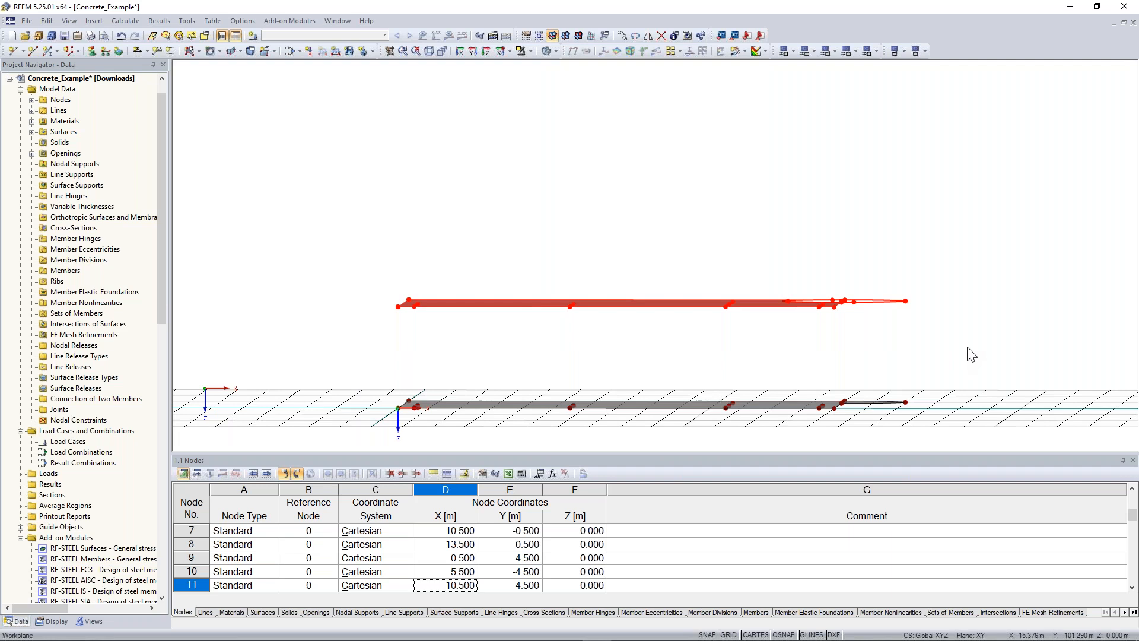
pyautogui.click(522, 51)
pyautogui.click(573, 178)
# Step: Turn off the display of hidden objects in the background so the lower slab is not drawn
pyautogui.keyDown('ctrl'); pyautogui.moveTo(573, 178); pyautogui.dragTo(386, 186, button='middle'); pyautogui.keyUp('ctrl')
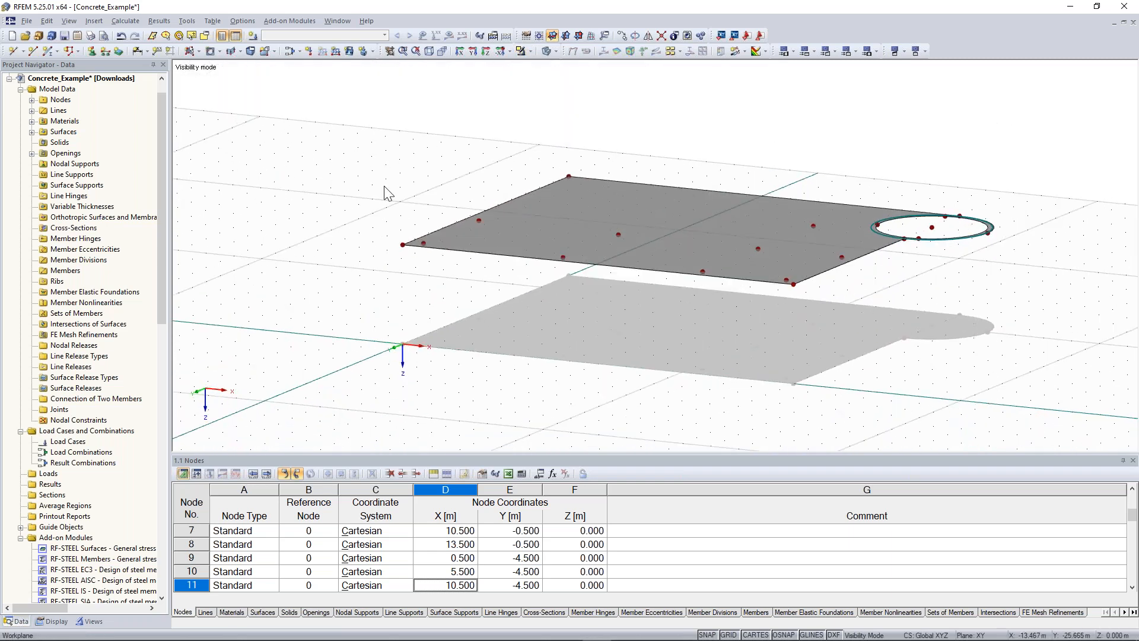
pyautogui.moveTo(637, 362); pyautogui.dragTo(568, 343, button='middle')
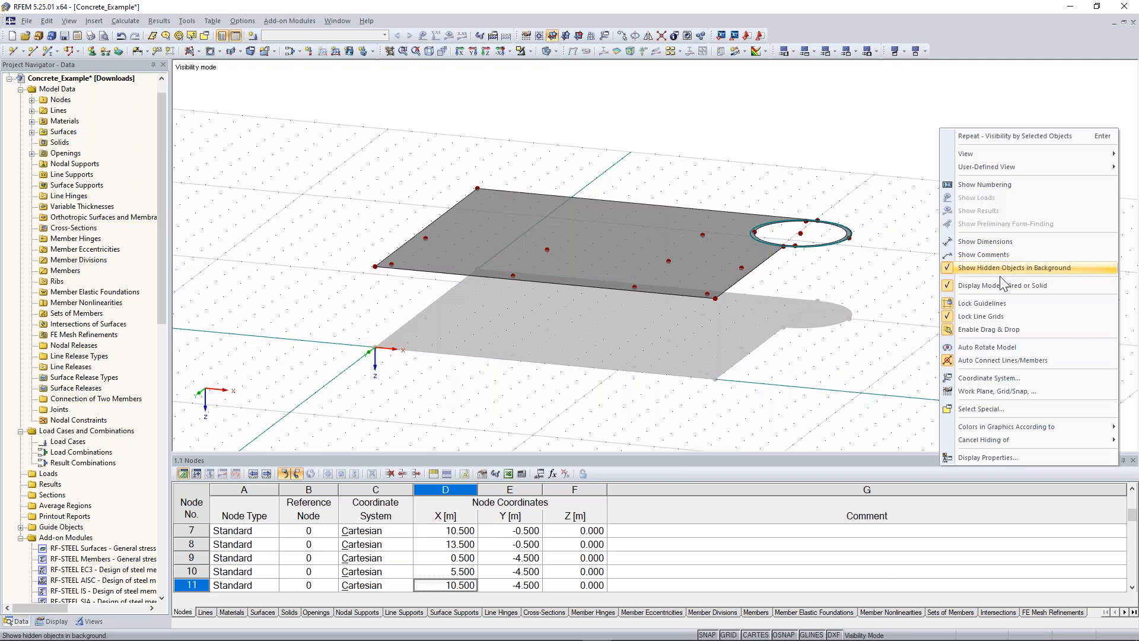
pyautogui.click(1001, 274)
pyautogui.keyDown('ctrl'); pyautogui.moveTo(872, 328); pyautogui.dragTo(923, 287, button='middle'); pyautogui.keyUp('ctrl')
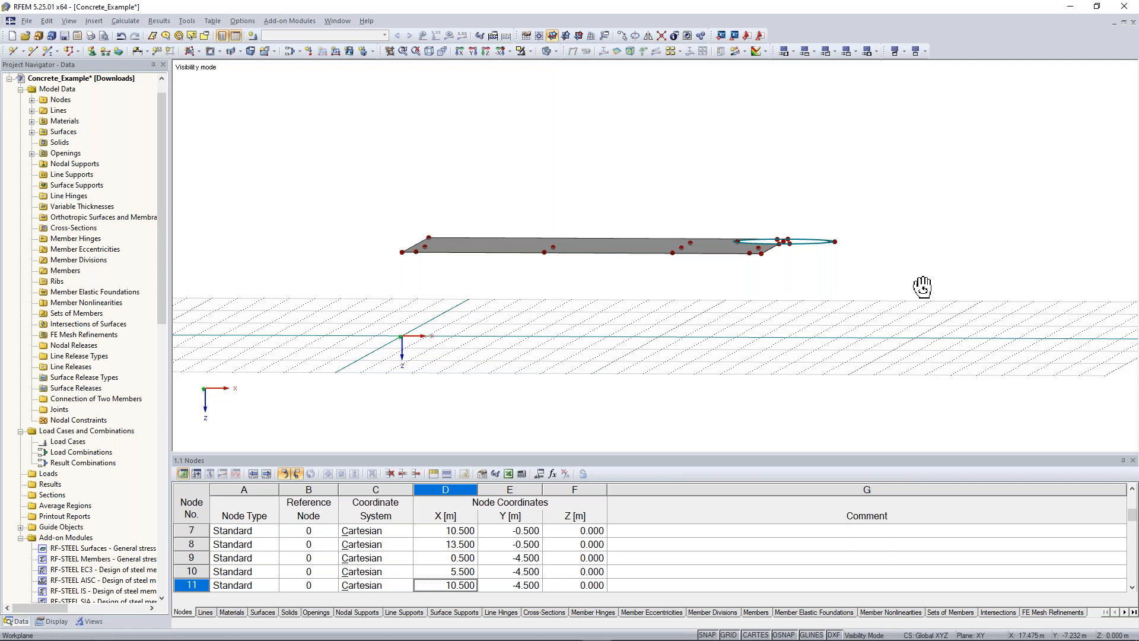
pyautogui.keyDown('ctrl'); pyautogui.moveTo(922, 288); pyautogui.dragTo(501, 101, button='middle'); pyautogui.keyUp('ctrl')
pyautogui.scroll(-1, 496, 91)
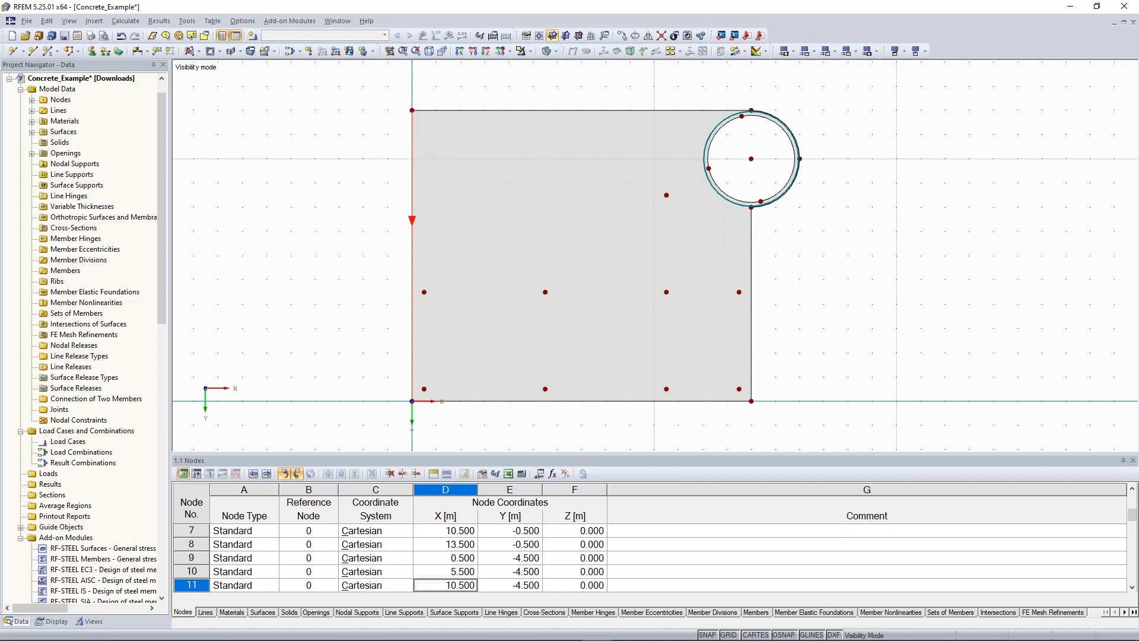
# Step: Reverse the line orientation of the upper slab's straight edge at X 0, and reverse it back to its original direction
pyautogui.rightClick(412, 148)
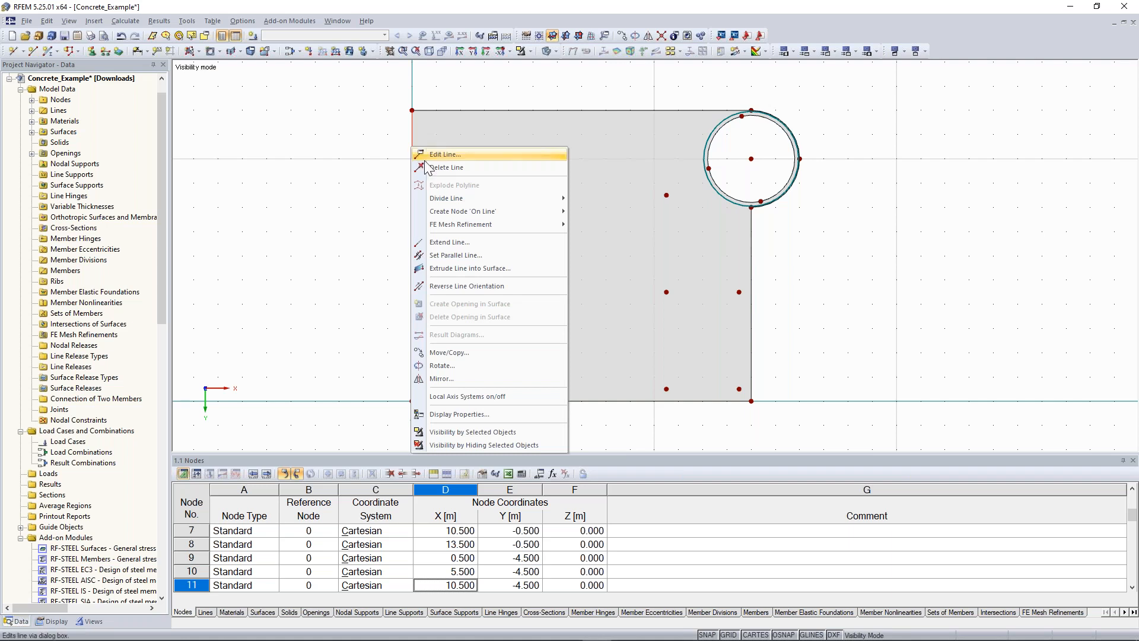
pyautogui.click(490, 288)
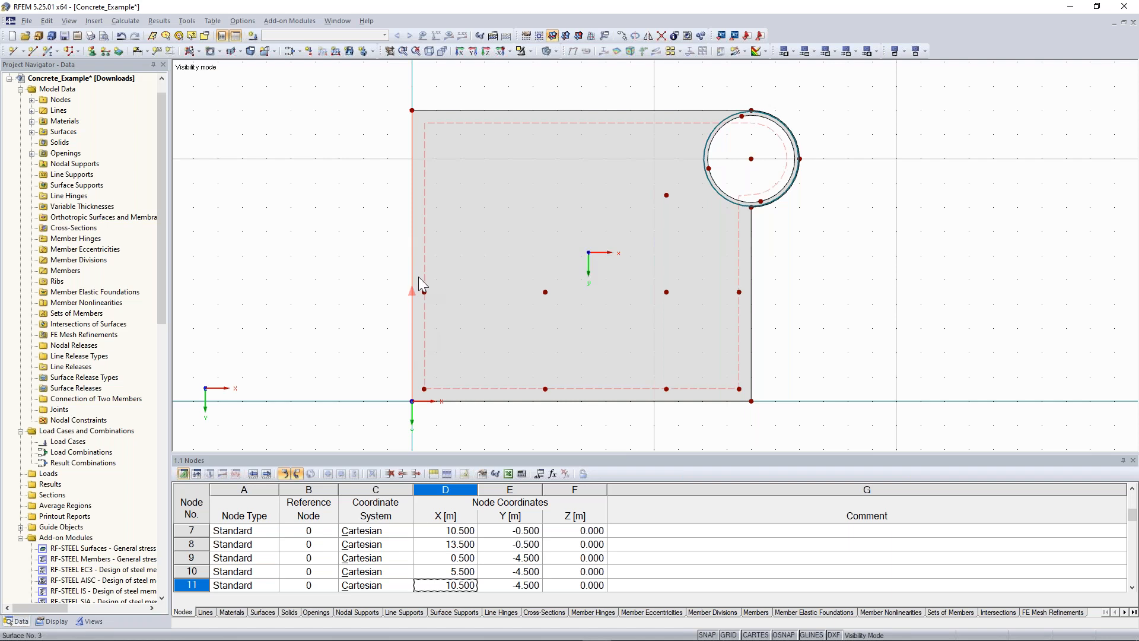
pyautogui.rightClick(412, 226)
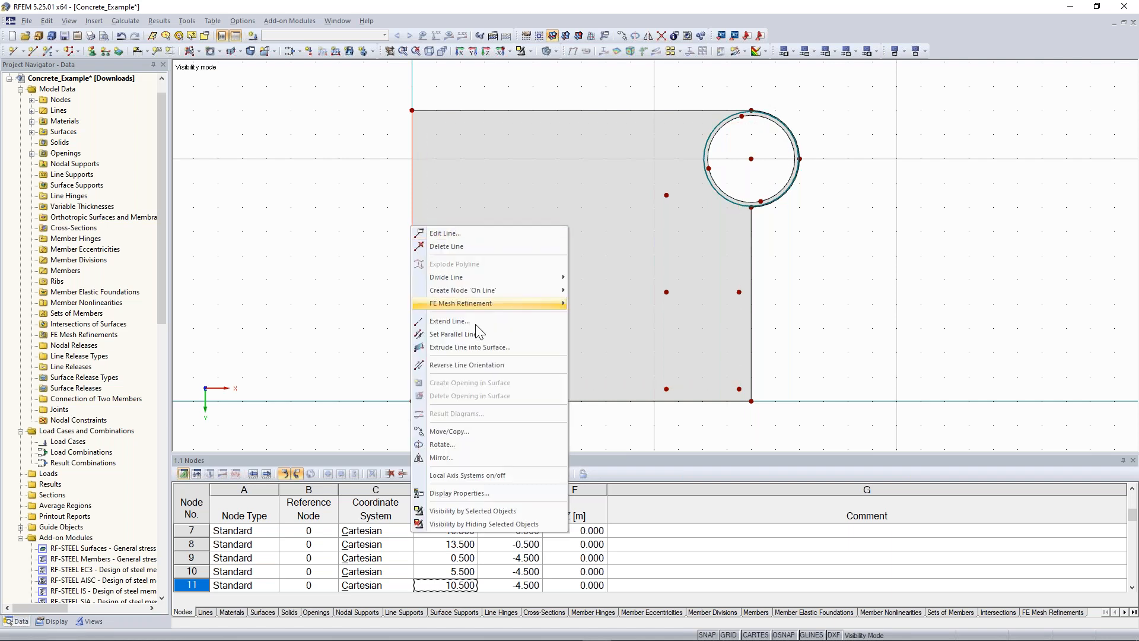
pyautogui.click(490, 365)
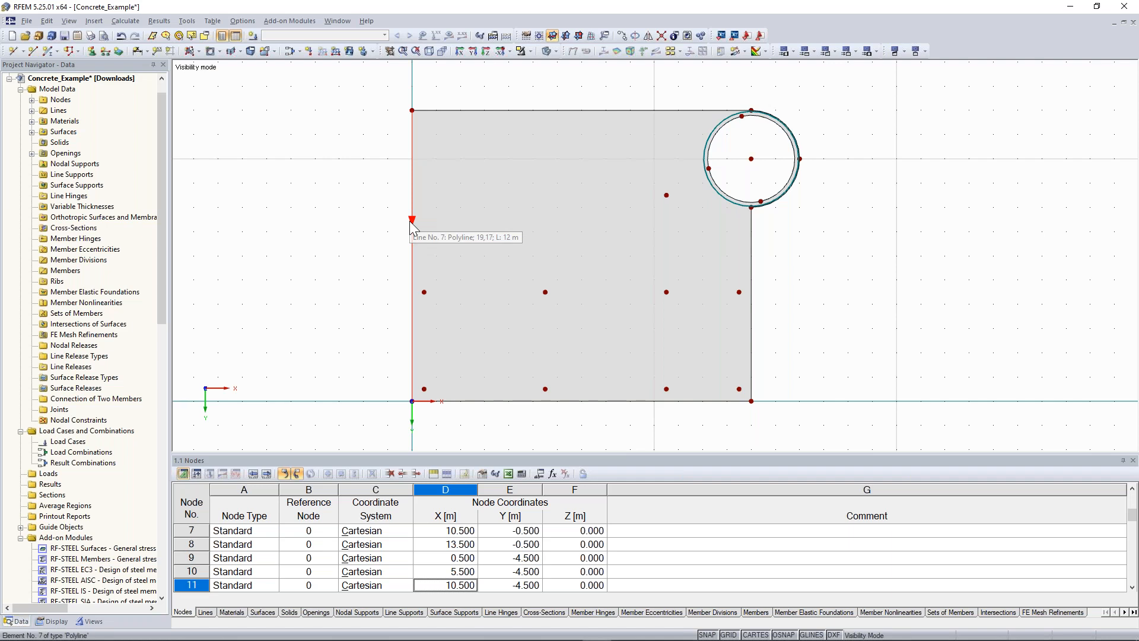
# Step: Divide the upper slab's 12 m edge at X 0 with a new intermediate node 3.5 m from the line start
pyautogui.click(411, 169)
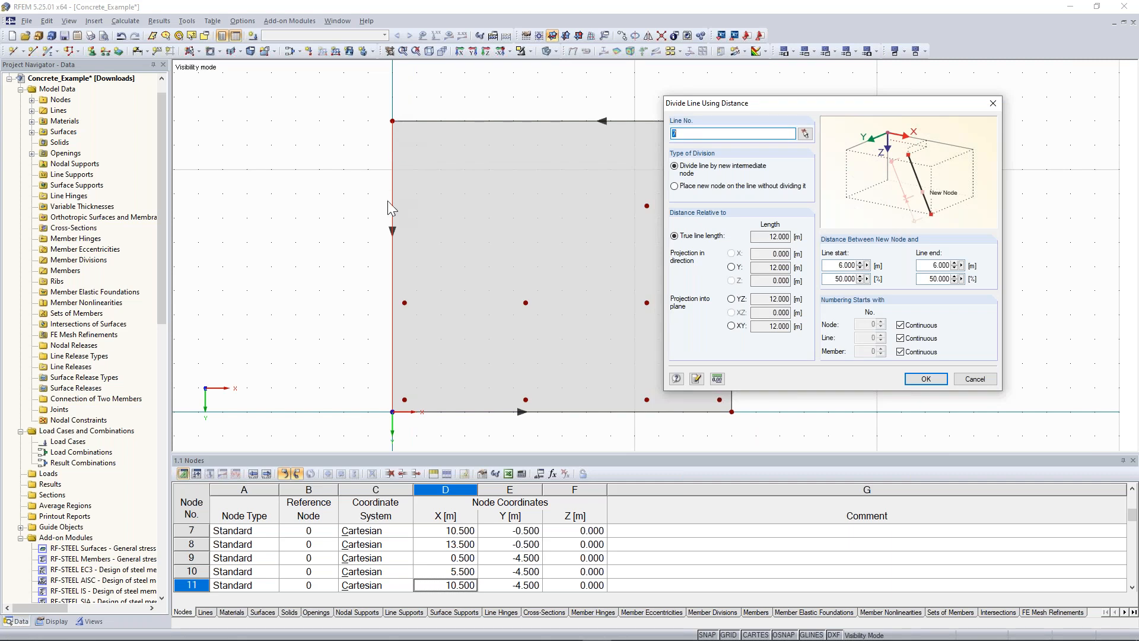
pyautogui.doubleClick(835, 266)
pyautogui.write('3.5')
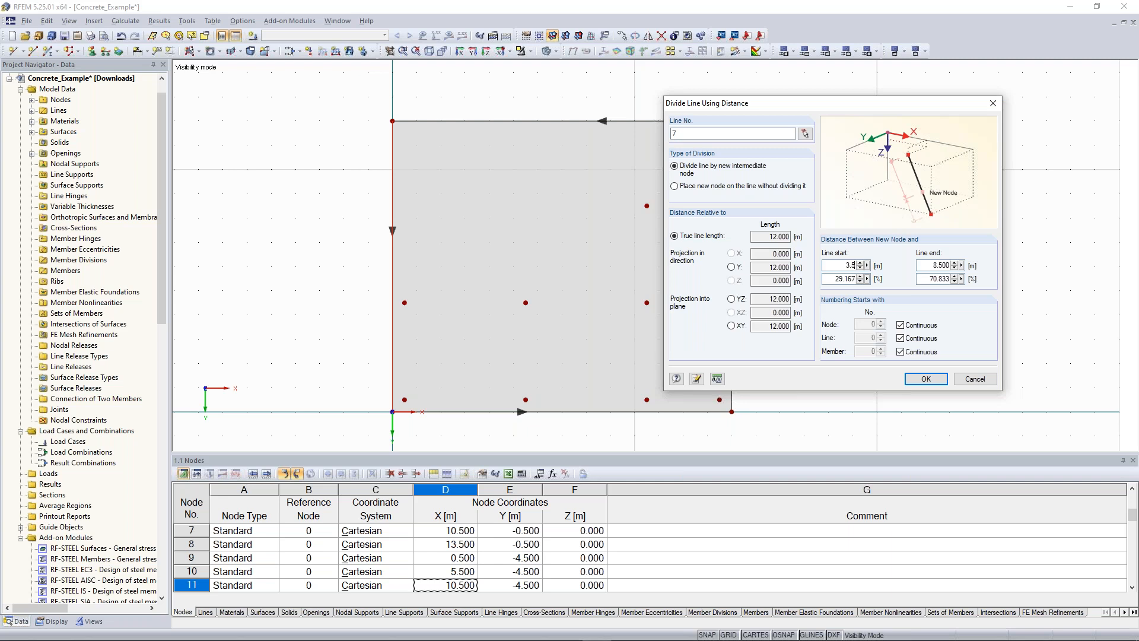
pyautogui.click(926, 378)
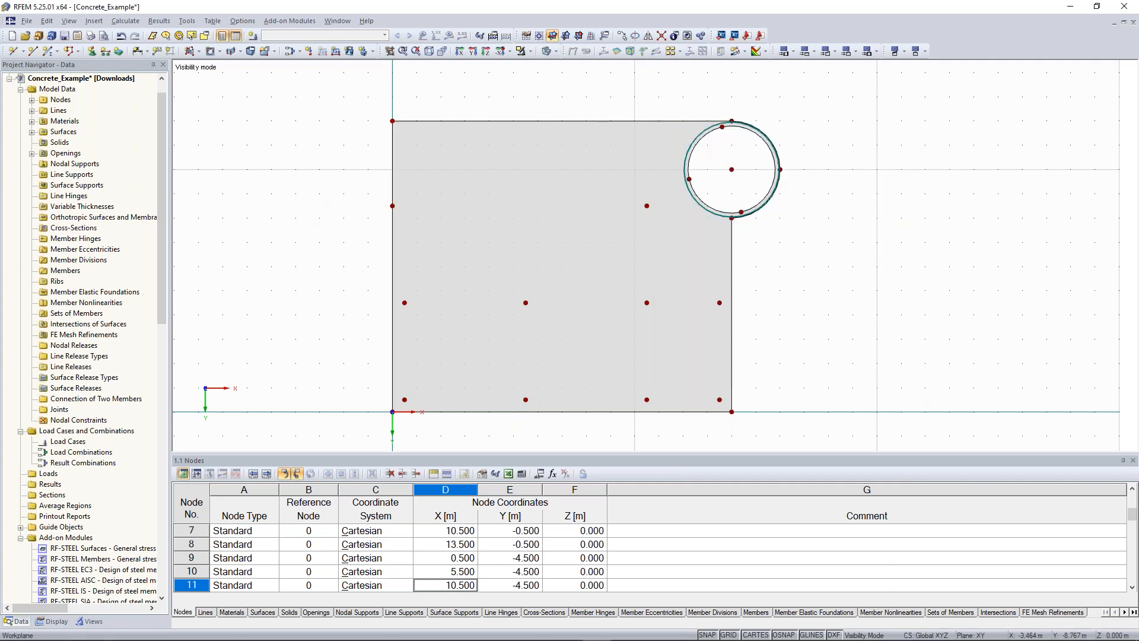
# Step: Divide the upper slab's 14 m edge at Y -12 with a new intermediate node 3.5 m from the line start
pyautogui.moveTo(313, 150); pyautogui.dragTo(273, 188, button='middle')
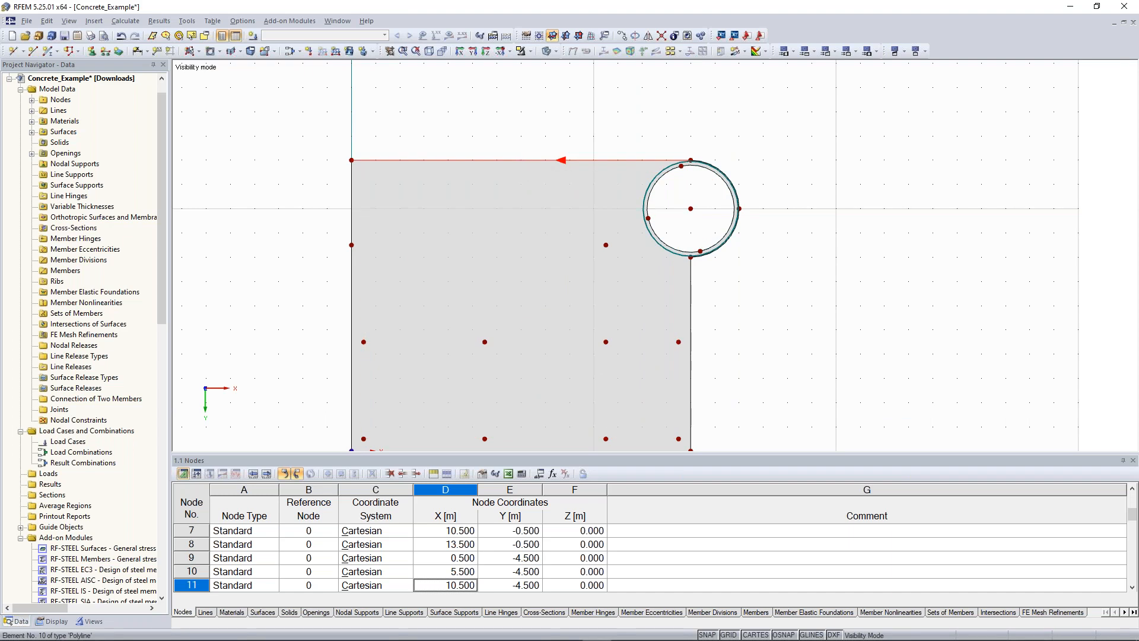
pyautogui.rightClick(522, 159)
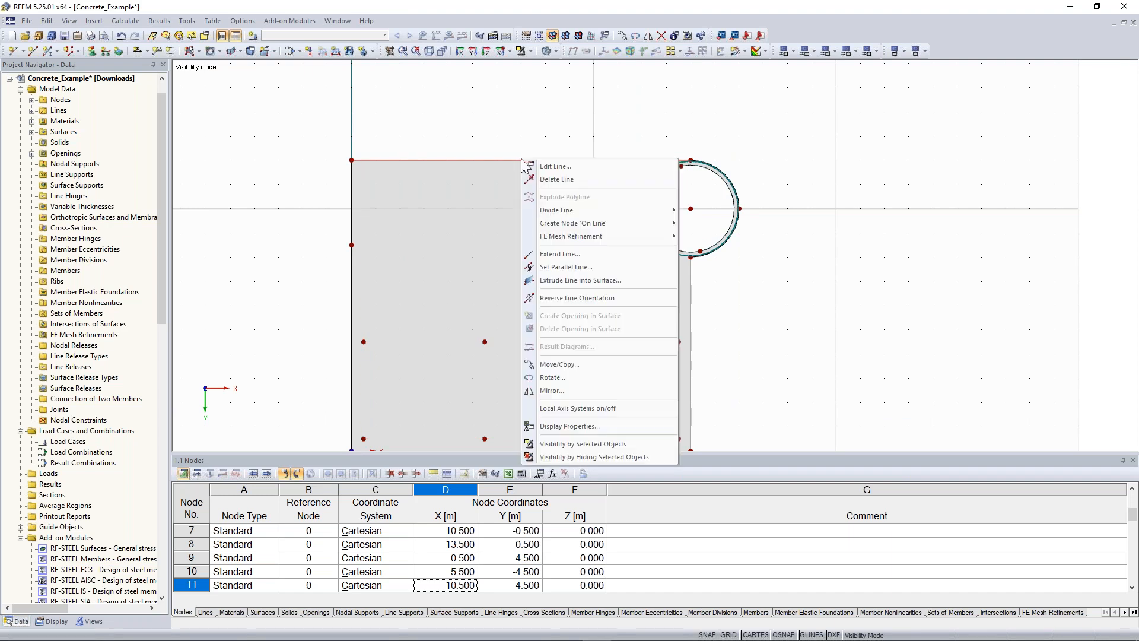
pyautogui.moveTo(586, 211)
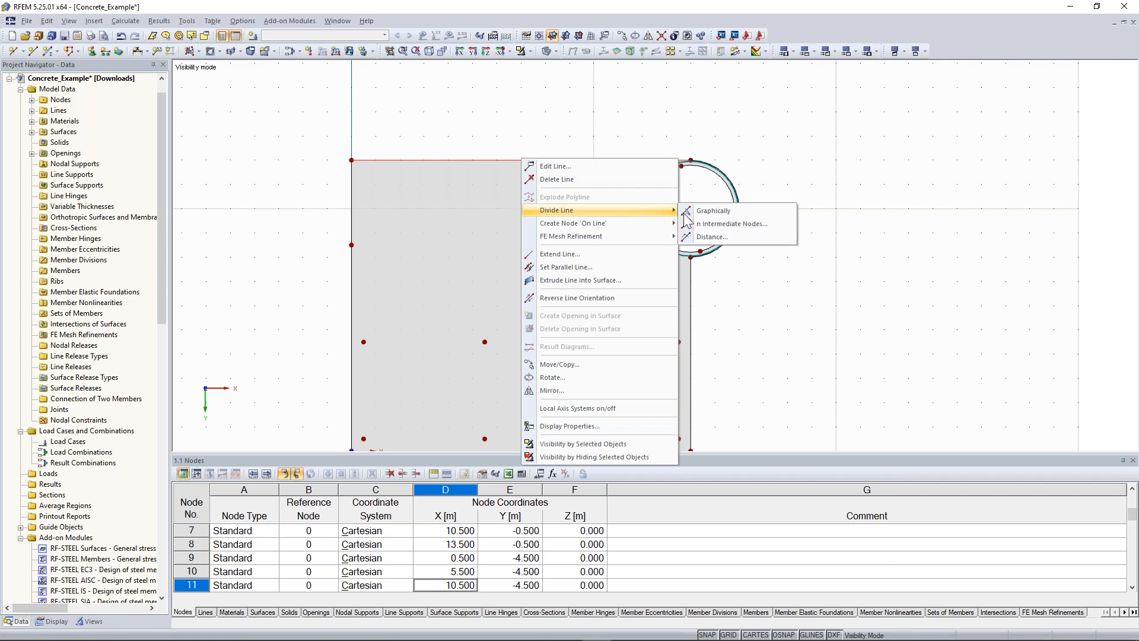
pyautogui.click(744, 239)
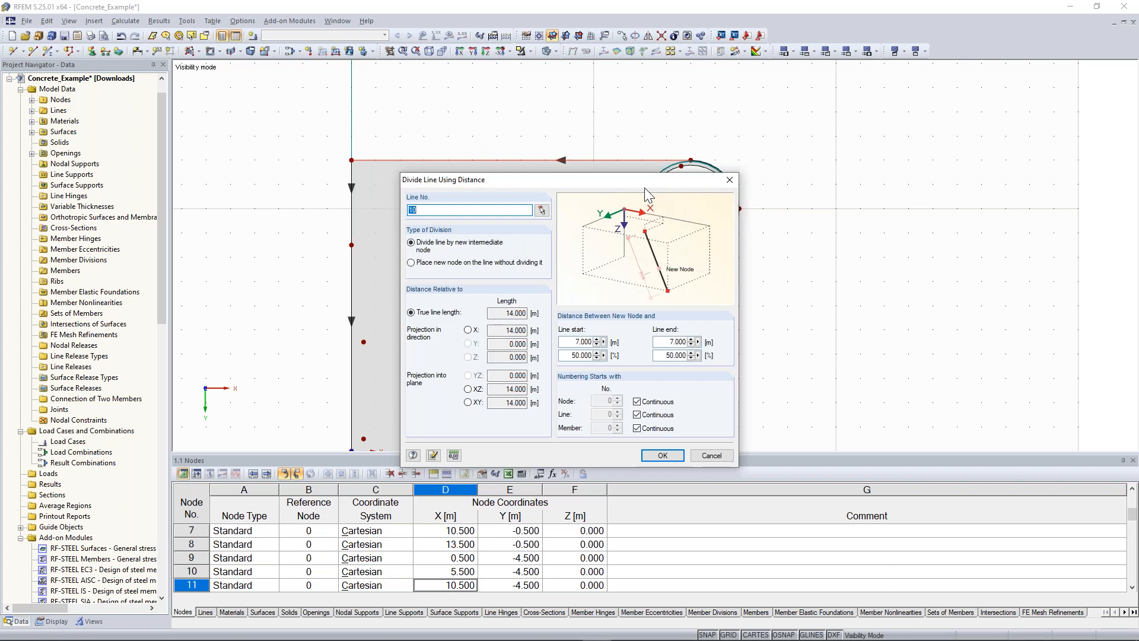
pyautogui.moveTo(644, 180); pyautogui.dragTo(994, 130)
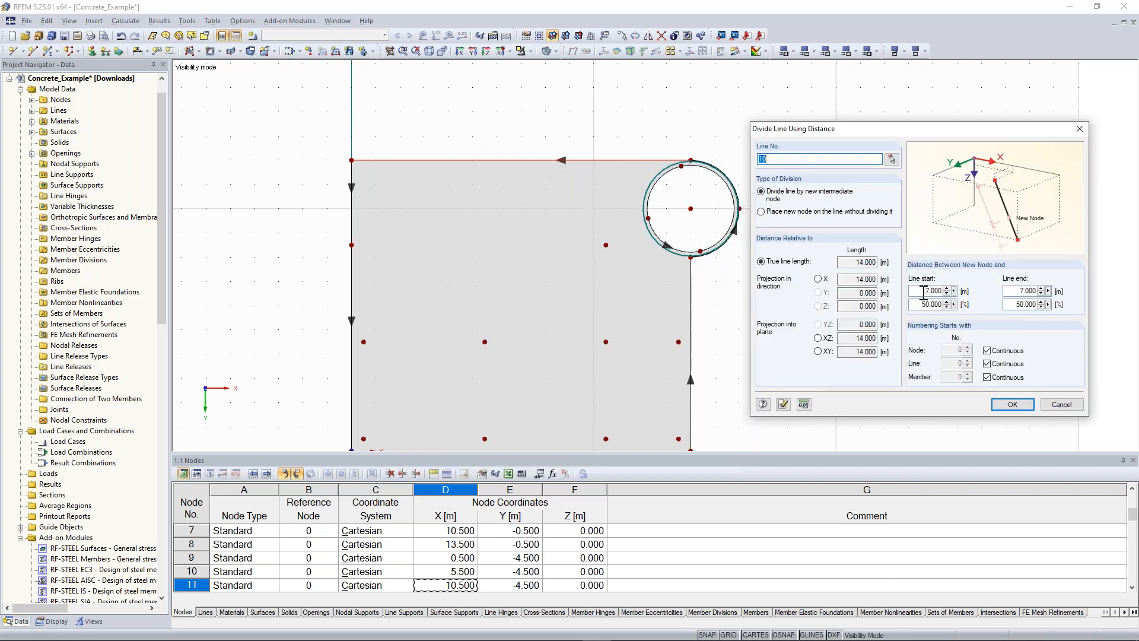
pyautogui.doubleClick(951, 290)
pyautogui.write('3.5')
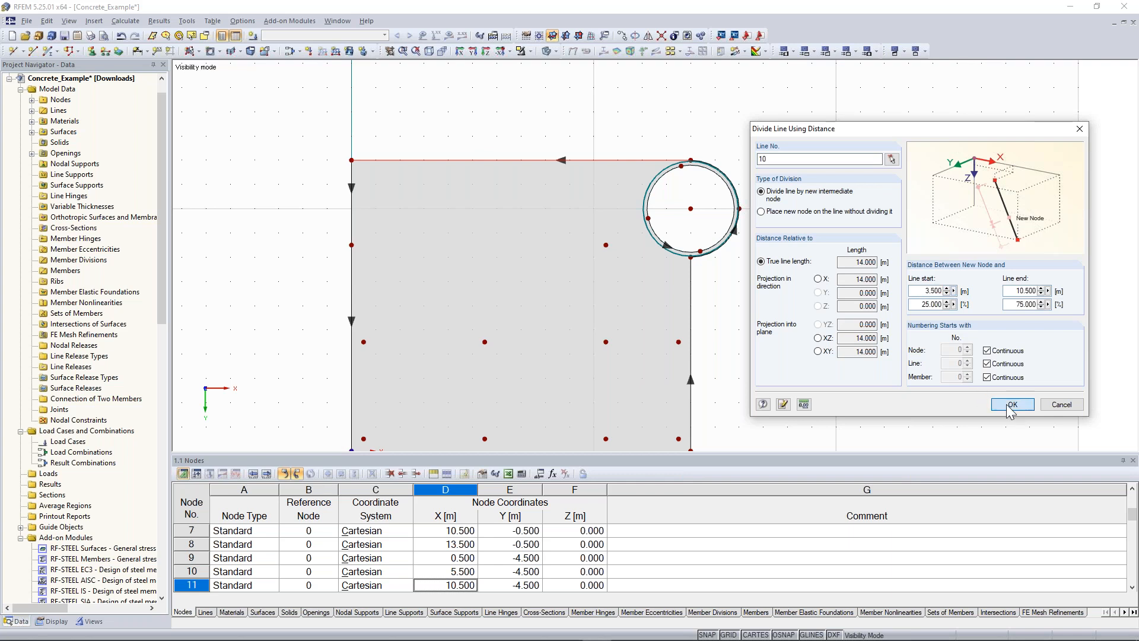
pyautogui.click(1012, 404)
# Step: Divide the longer remaining segment of the edge at Y -12 with a new intermediate node 5.5 m from its line start
pyautogui.click(451, 159)
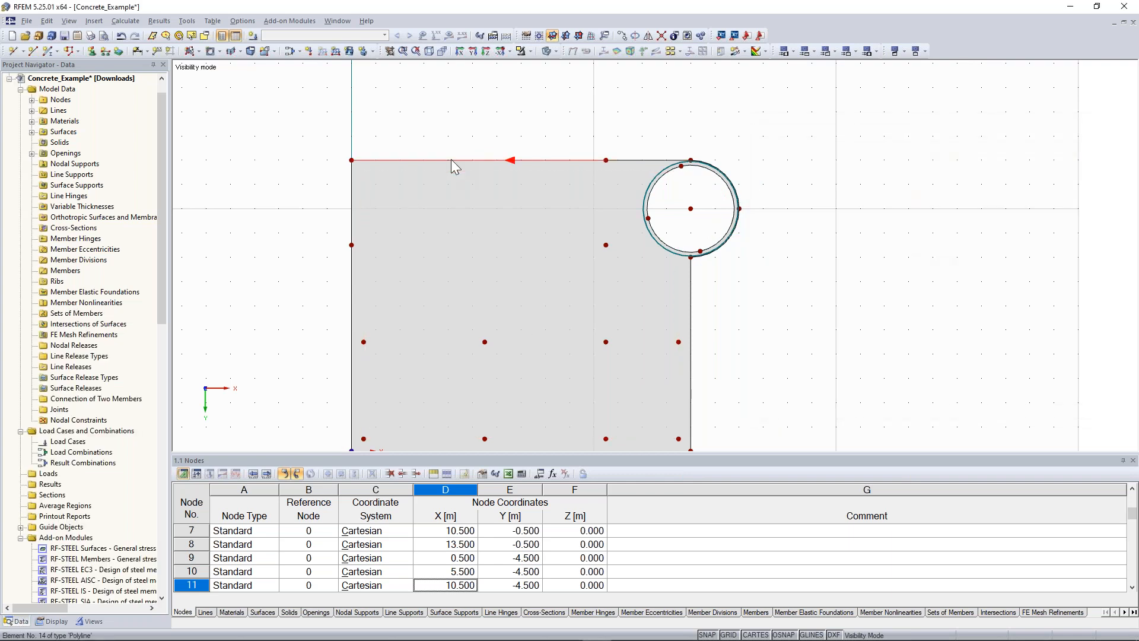
pyautogui.rightClick(451, 159)
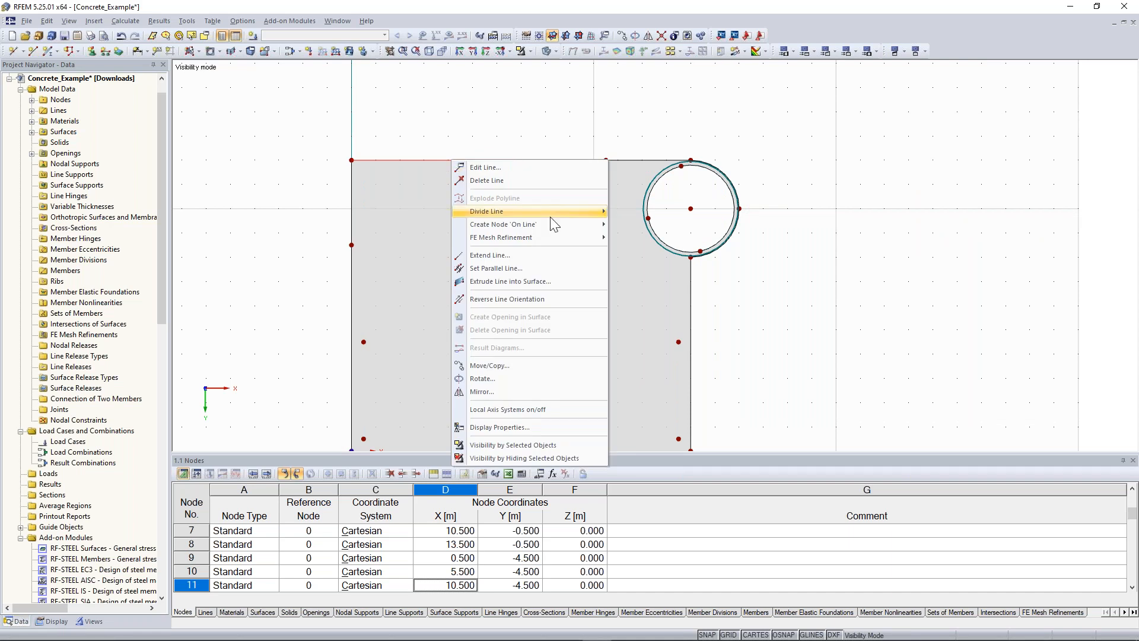
pyautogui.moveTo(551, 218)
pyautogui.click(647, 224)
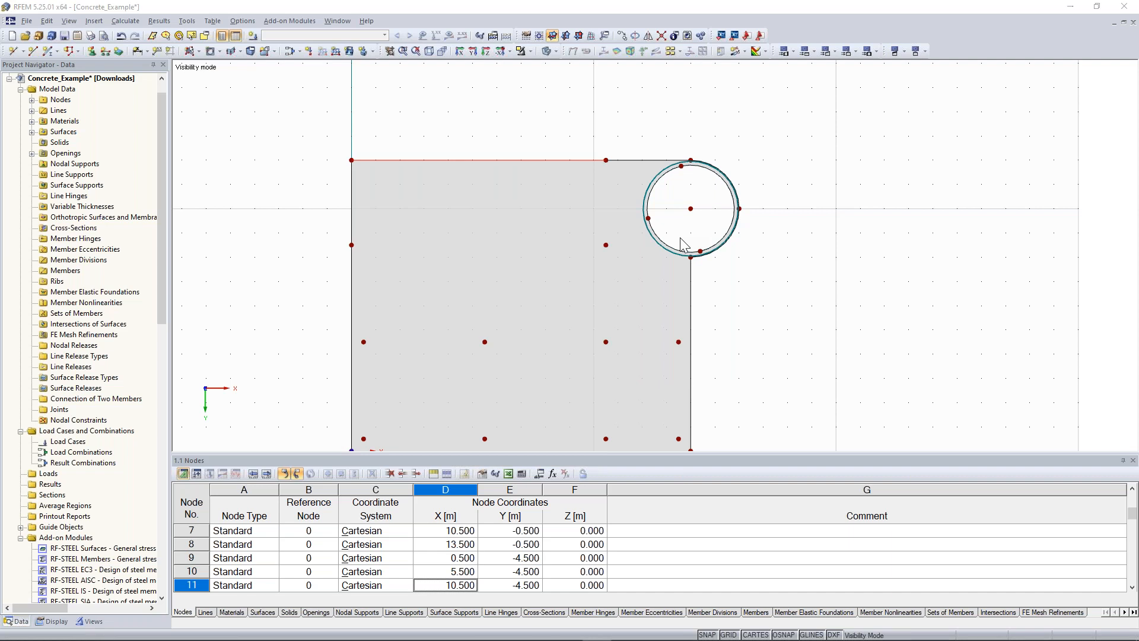
pyautogui.click(579, 341)
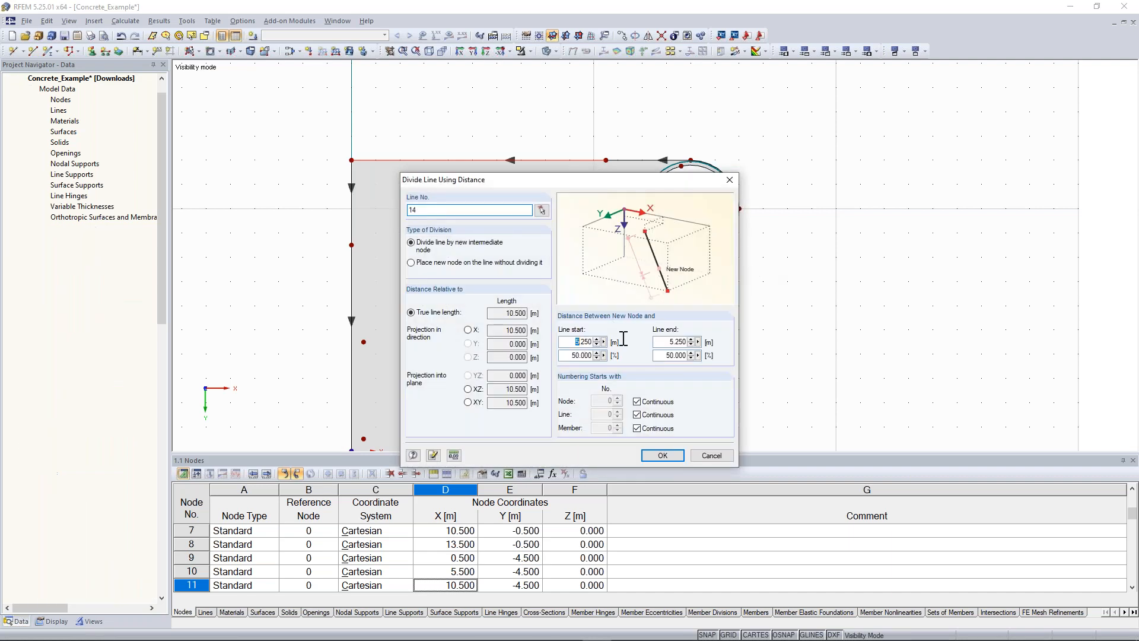
pyautogui.write('5.5')
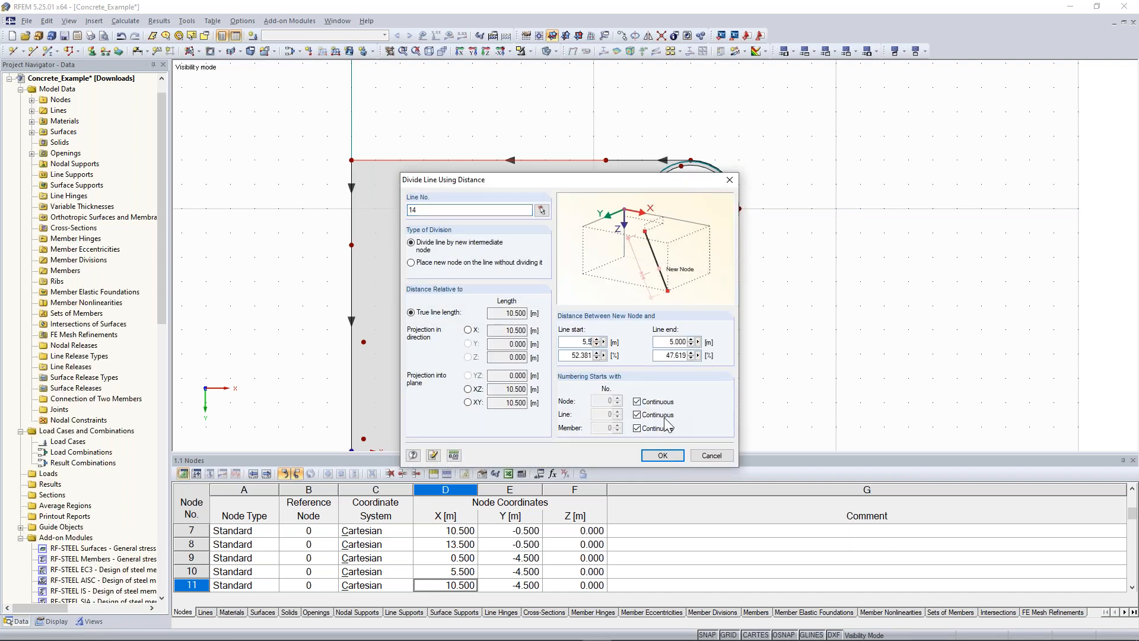
pyautogui.click(663, 455)
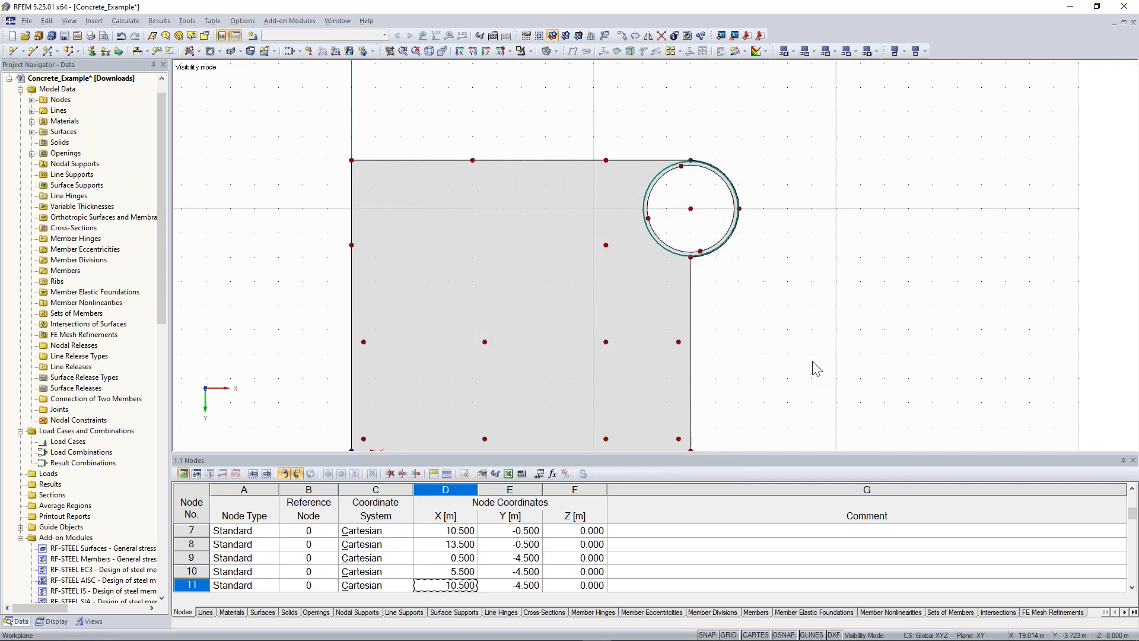
# Step: Divide the upper slab's 8 m straight edge at X 14 with a new intermediate node about 2 m from the line end
pyautogui.scroll(-1, 816, 368)
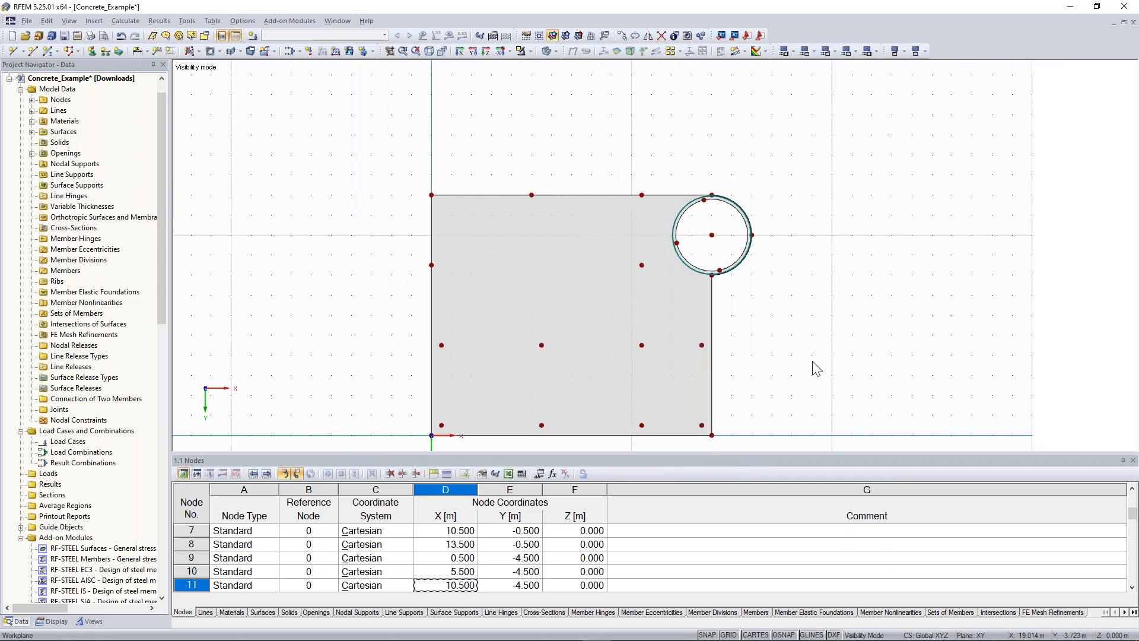
pyautogui.moveTo(722, 307); pyautogui.dragTo(674, 260, button='middle')
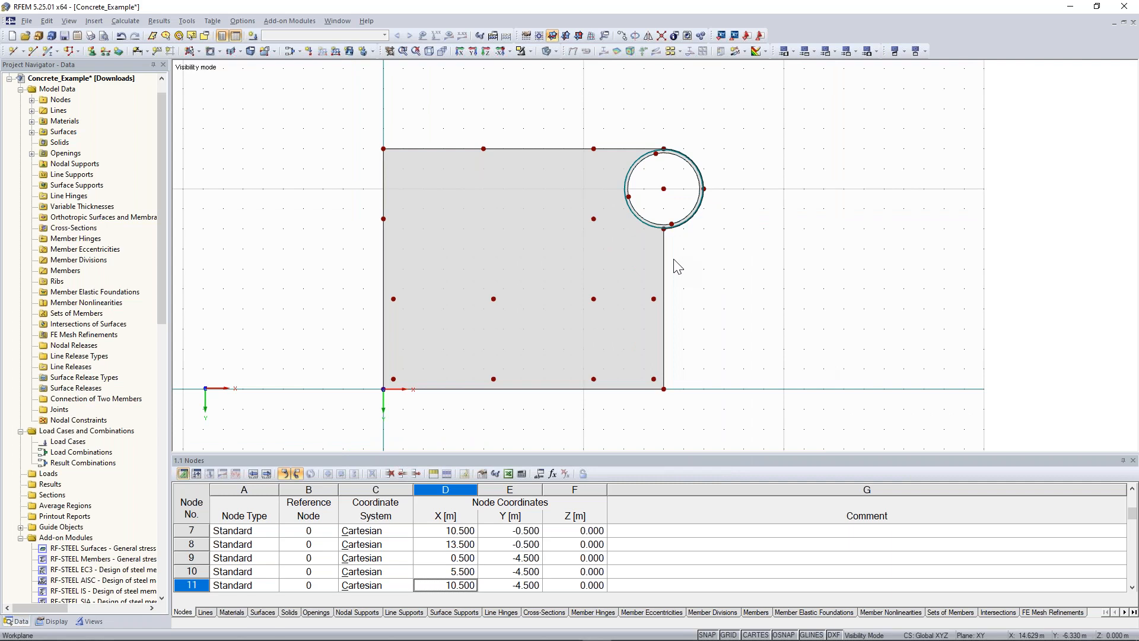
pyautogui.rightClick(665, 255)
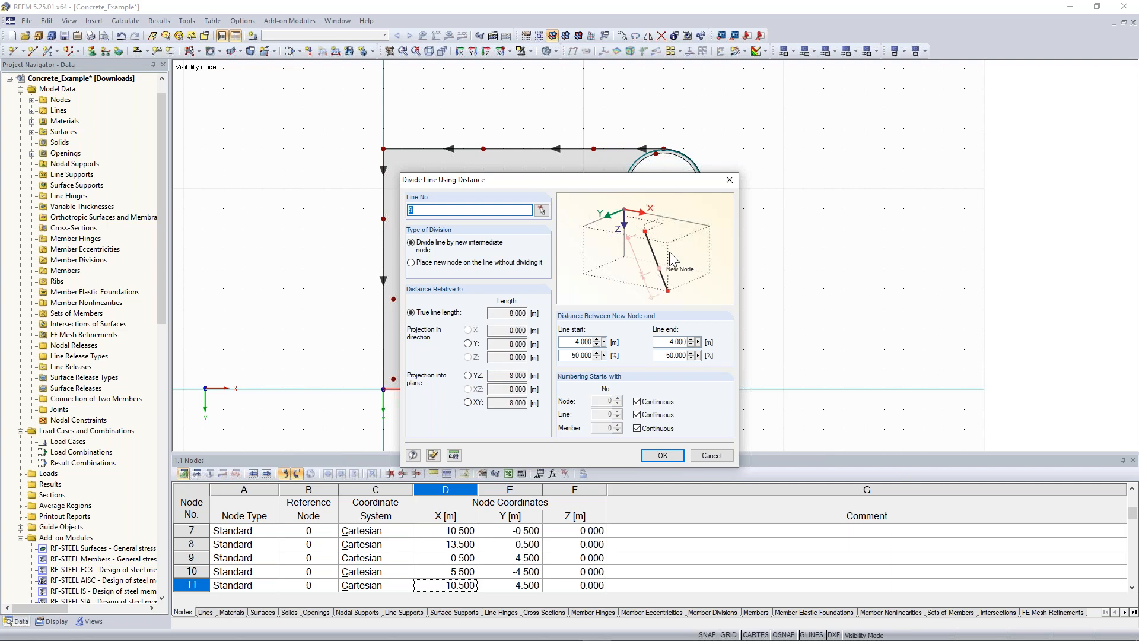
pyautogui.moveTo(649, 177); pyautogui.dragTo(418, 100)
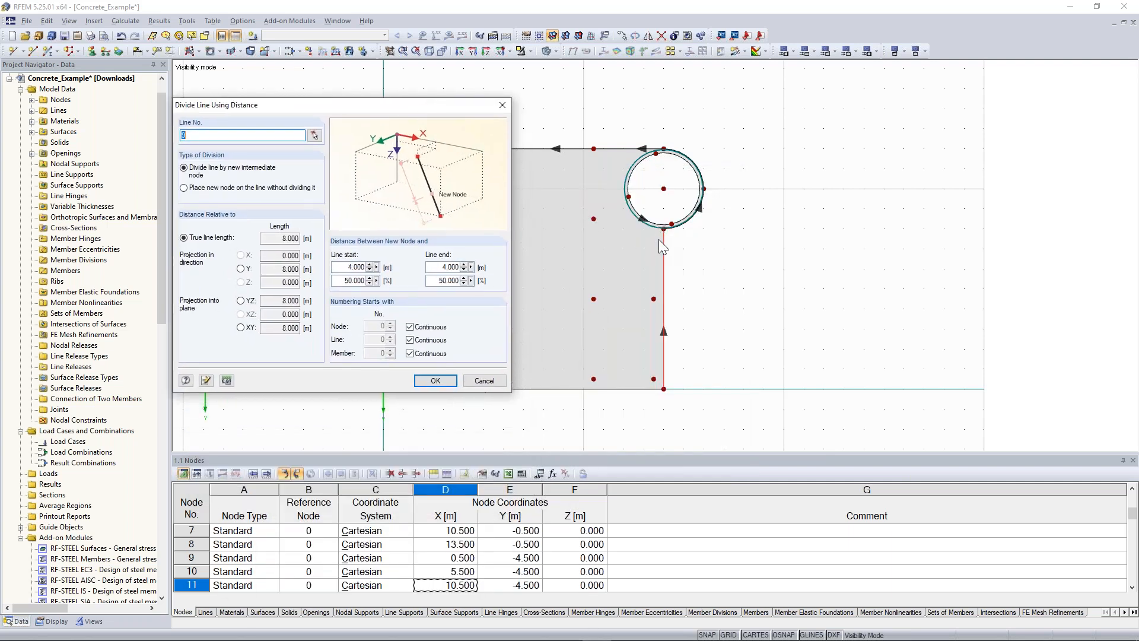
pyautogui.click(442, 267)
pyautogui.click(435, 380)
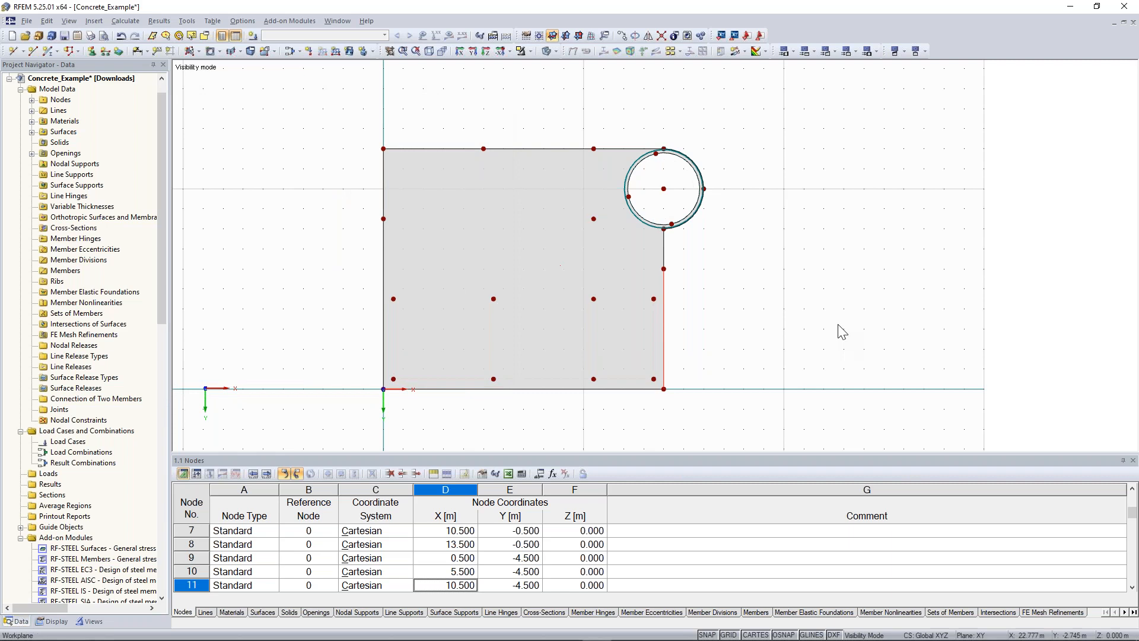
pyautogui.scroll(-1, 254, 101)
pyautogui.moveTo(254, 107); pyautogui.dragTo(276, 123, button='middle')
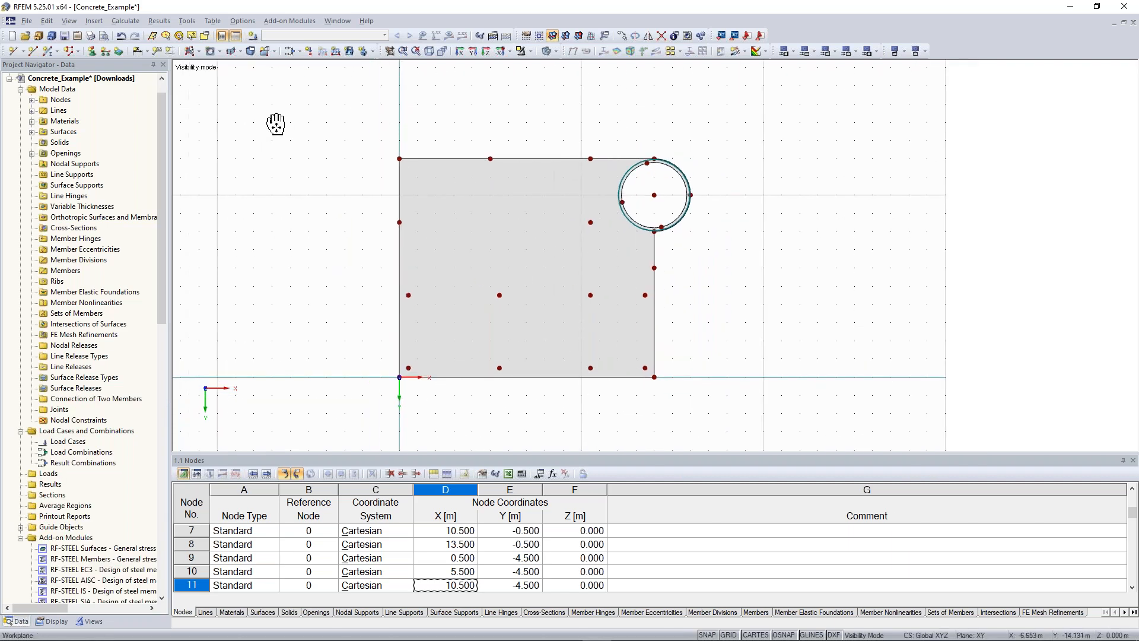
# Step: Add linear dimensions to the divided segments of the upper slab's edges at X 0, Y -12 and X 14, offset about 3 m
pyautogui.moveTo(275, 124); pyautogui.dragTo(276, 124, button='middle')
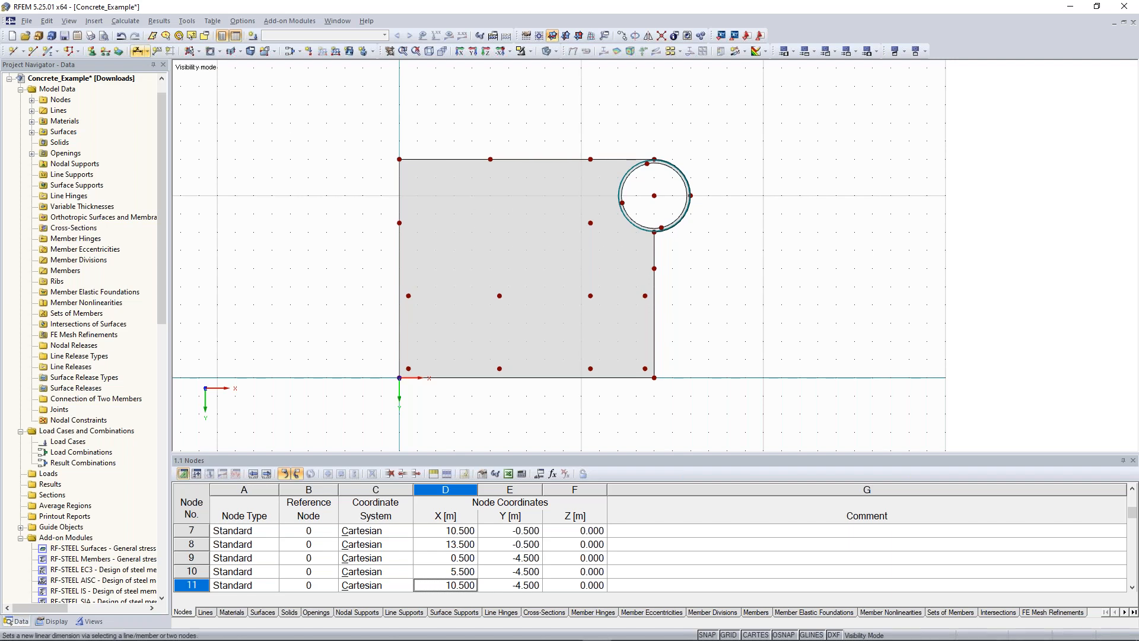
pyautogui.click(138, 53)
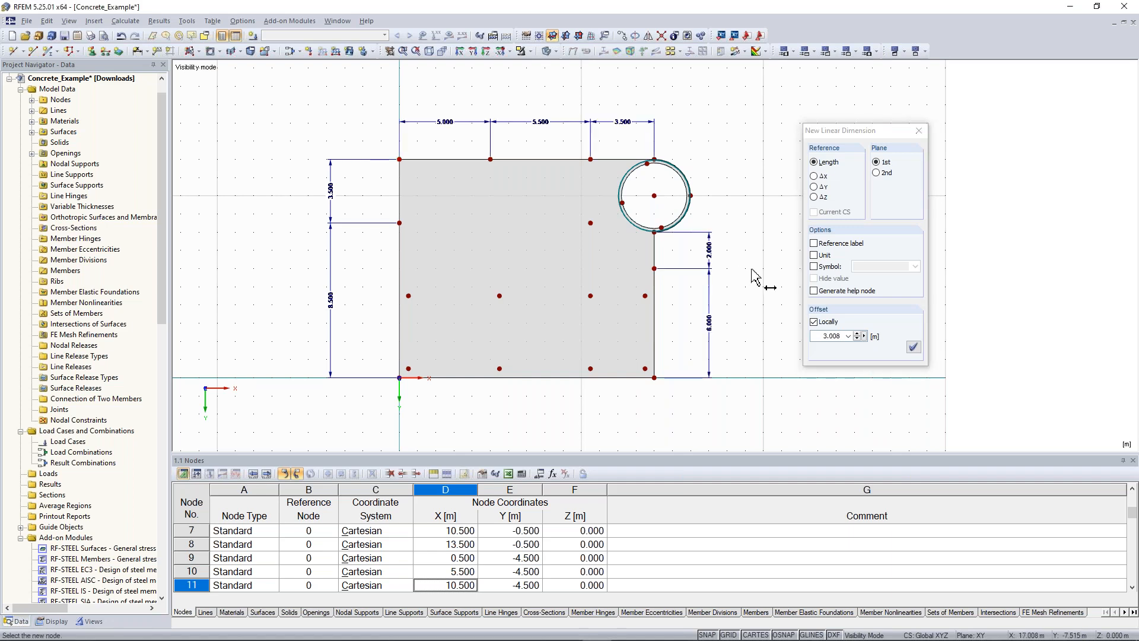
pyautogui.press('Escape')
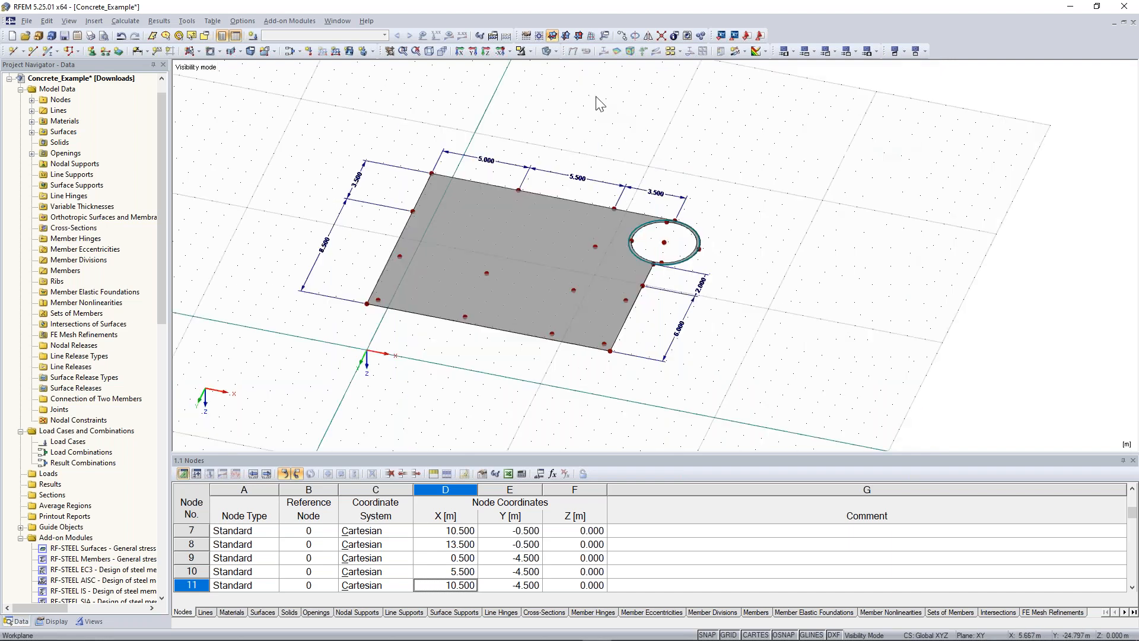
# Step: Cancel the visibility mode to display the complete model with both slabs
pyautogui.click(531, 51)
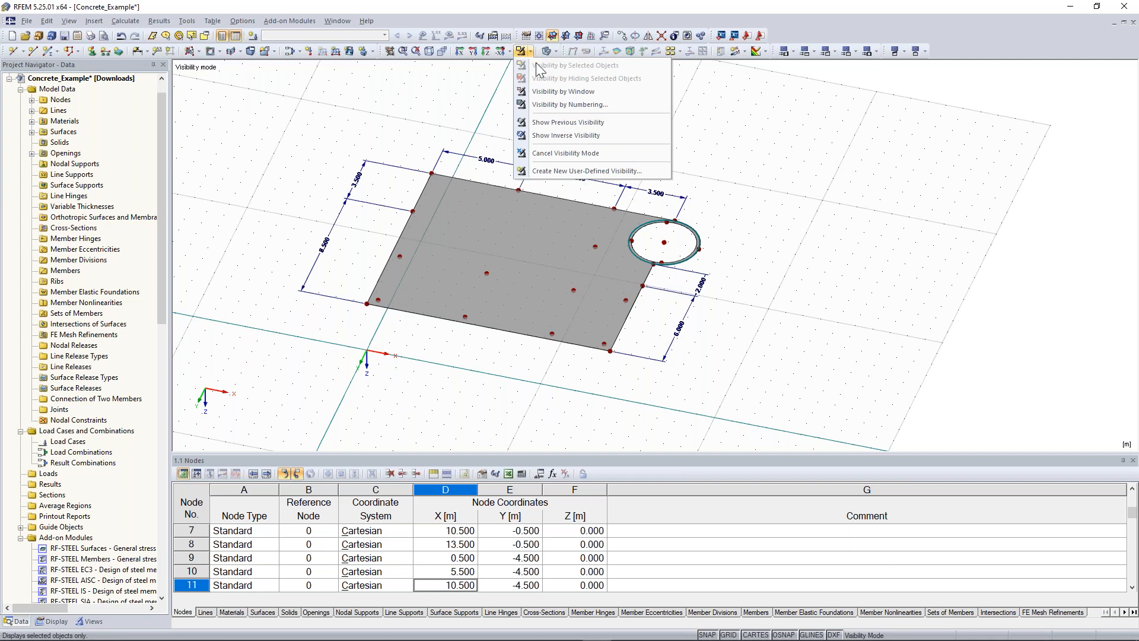
pyautogui.click(575, 152)
pyautogui.moveTo(774, 249); pyautogui.dragTo(802, 134, button='middle')
pyautogui.keyDown('ctrl'); pyautogui.moveTo(281, 392); pyautogui.dragTo(451, 356, button='middle'); pyautogui.keyUp('ctrl')
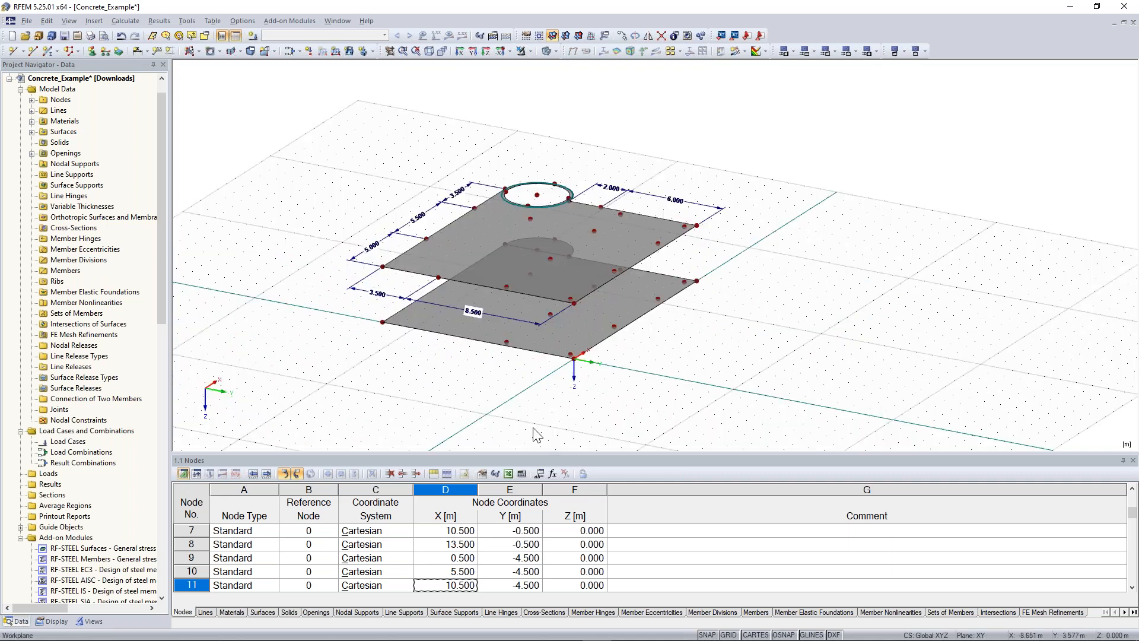
# Step: Draw a vertical line connecting the upper and lower slab corners at X 0, Y -12
pyautogui.moveTo(401, 376); pyautogui.dragTo(447, 366, button='middle')
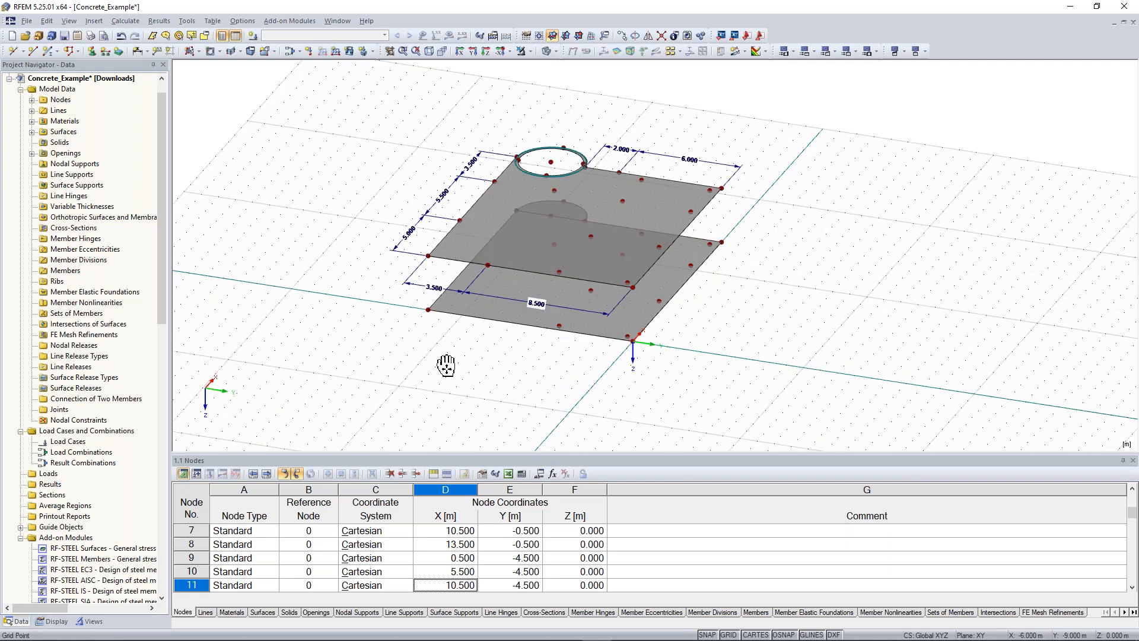
pyautogui.moveTo(446, 365); pyautogui.dragTo(468, 361, button='middle')
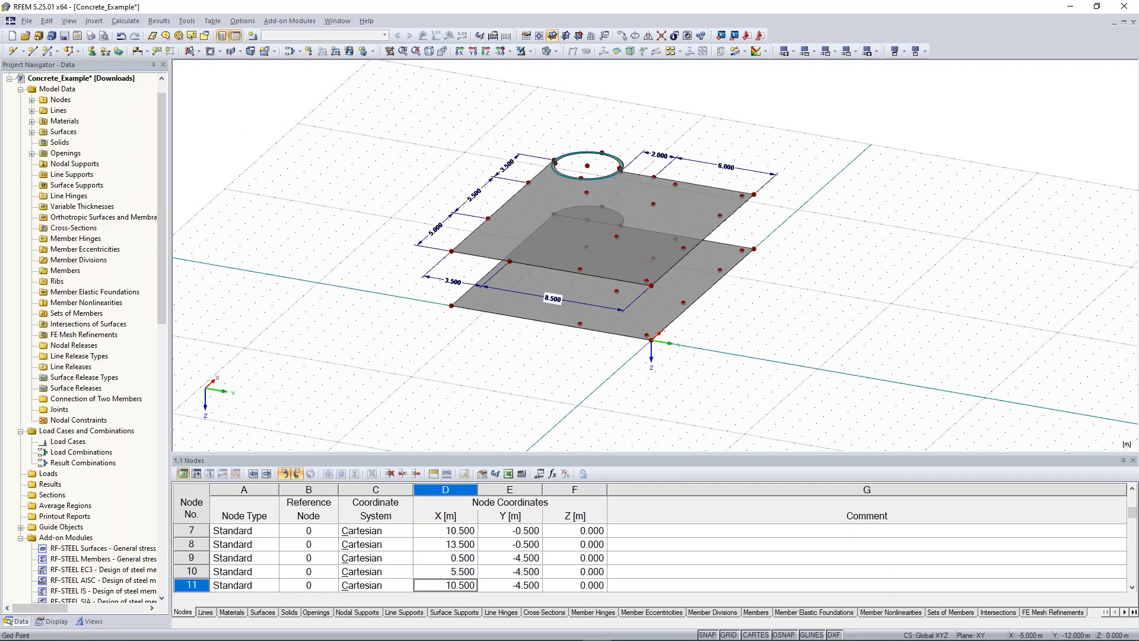
pyautogui.scroll(3, 460, 306)
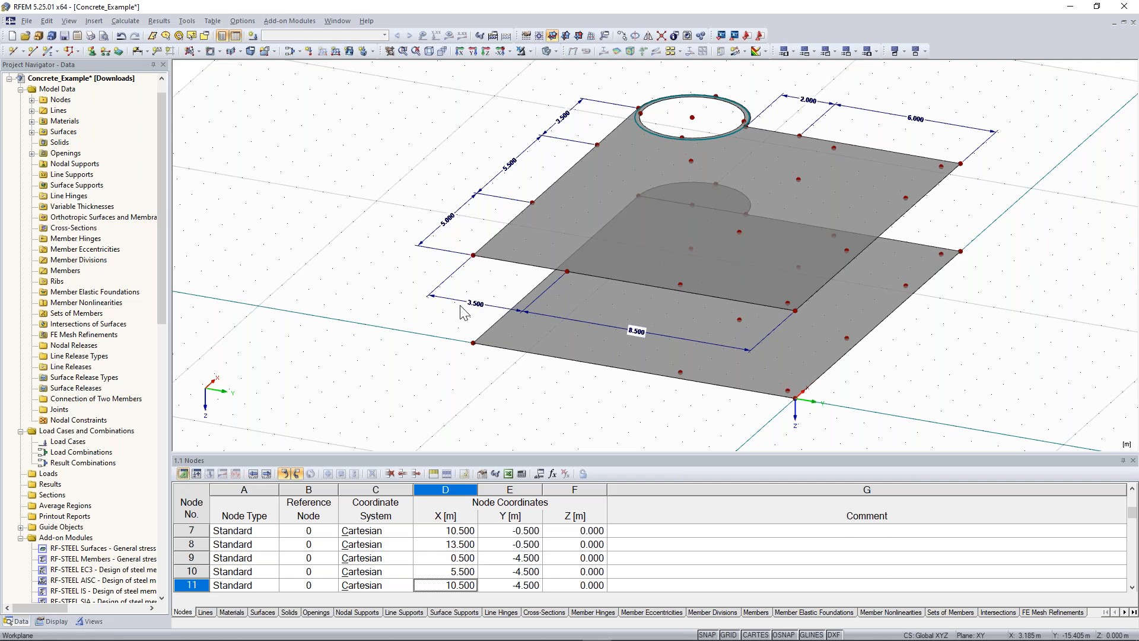
pyautogui.click(33, 51)
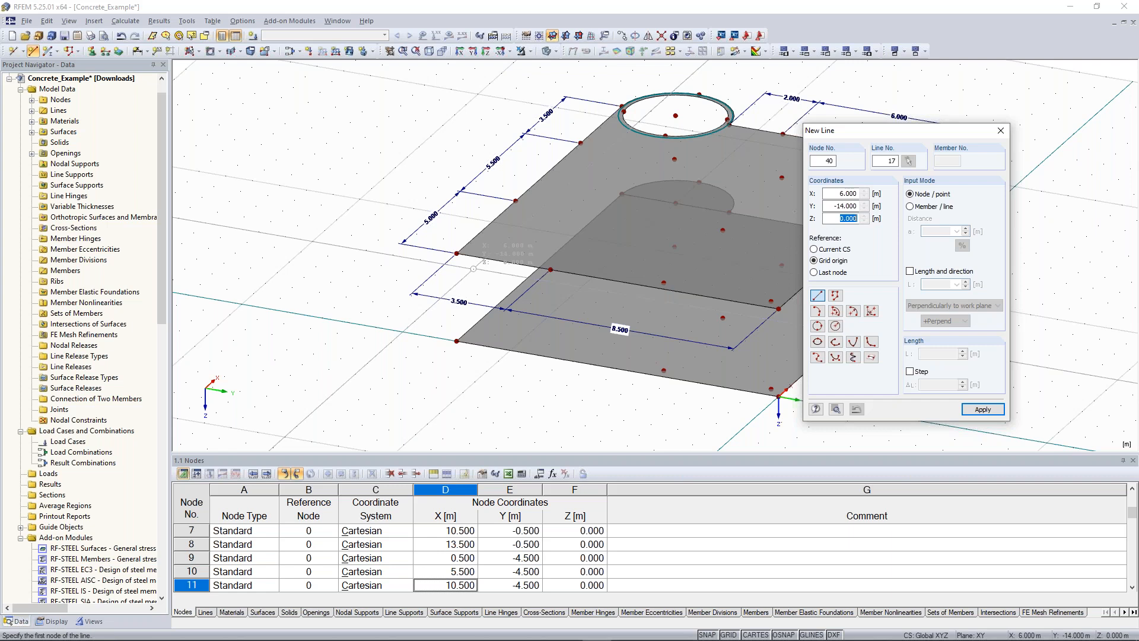
pyautogui.press('Escape')
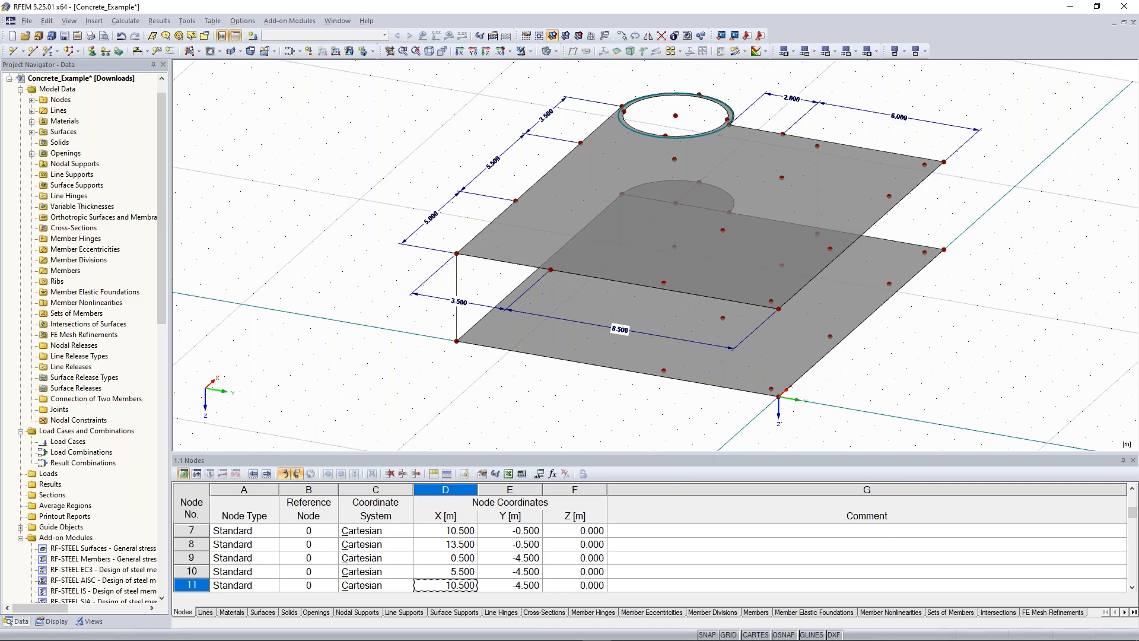
# Step: Copy the vertical corner line to the other edge nodes at X 0, along Y -12 and at X 14
pyautogui.moveTo(341, 273); pyautogui.dragTo(302, 289, button='middle')
pyautogui.scroll(-1, 301, 290)
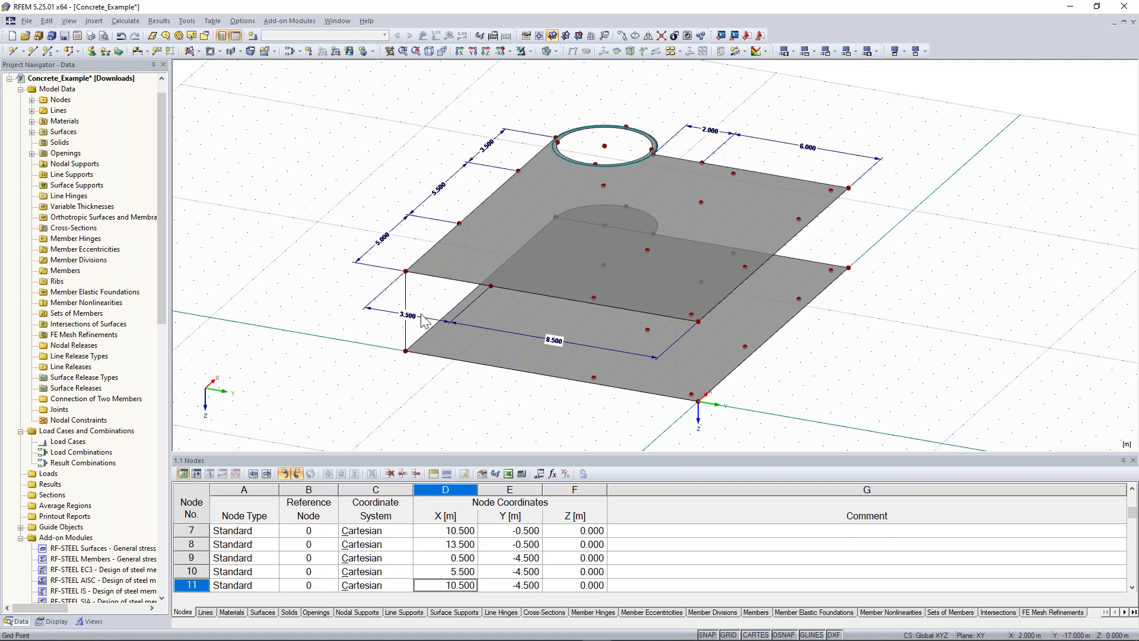
pyautogui.scroll(1, 408, 296)
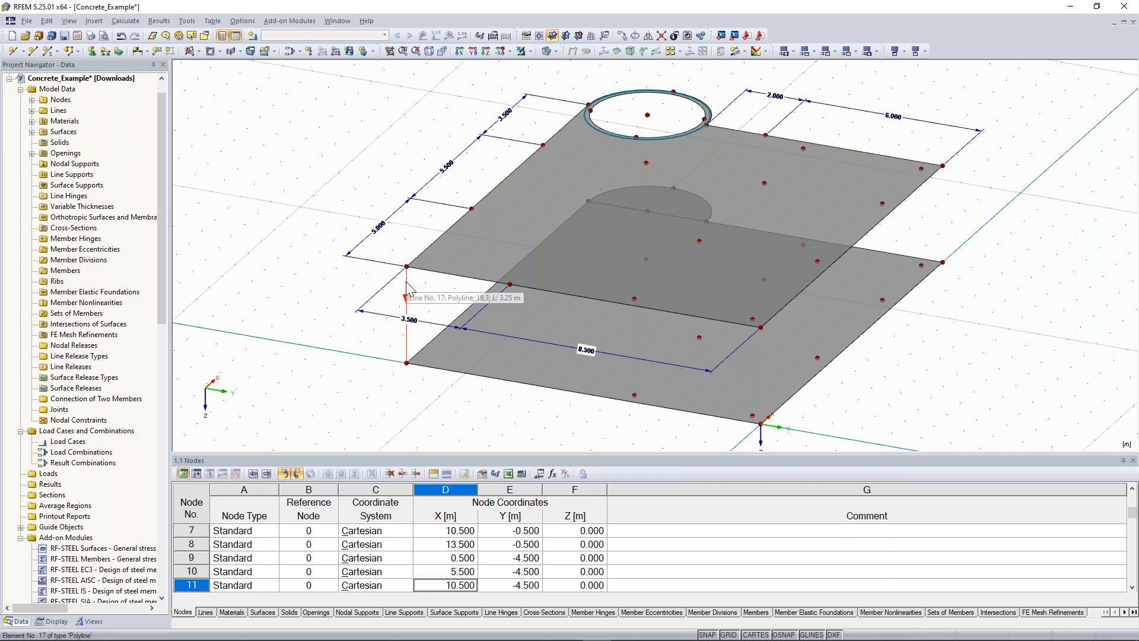
pyautogui.keyDown('ctrl'); pyautogui.moveTo(406, 315); pyautogui.dragTo(509, 333); pyautogui.keyUp('ctrl')
pyautogui.keyDown('ctrl'); pyautogui.moveTo(239, 339); pyautogui.dragTo(533, 358, button='middle'); pyautogui.keyUp('ctrl')
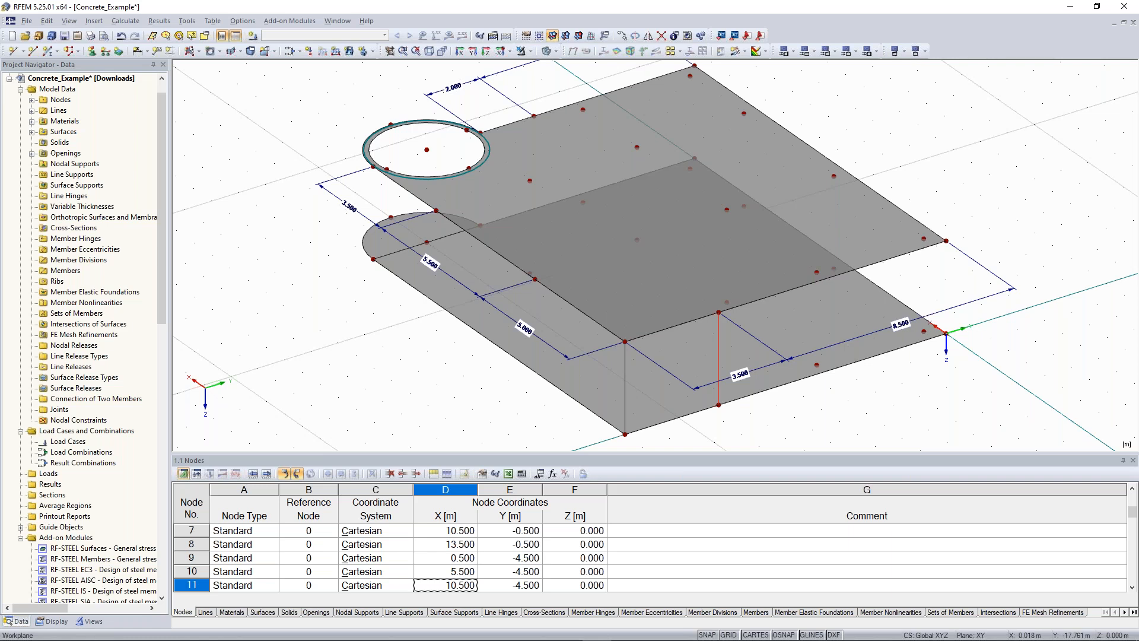
pyautogui.keyDown('ctrl'); pyautogui.moveTo(284, 286); pyautogui.dragTo(286, 285, button='middle'); pyautogui.keyUp('ctrl')
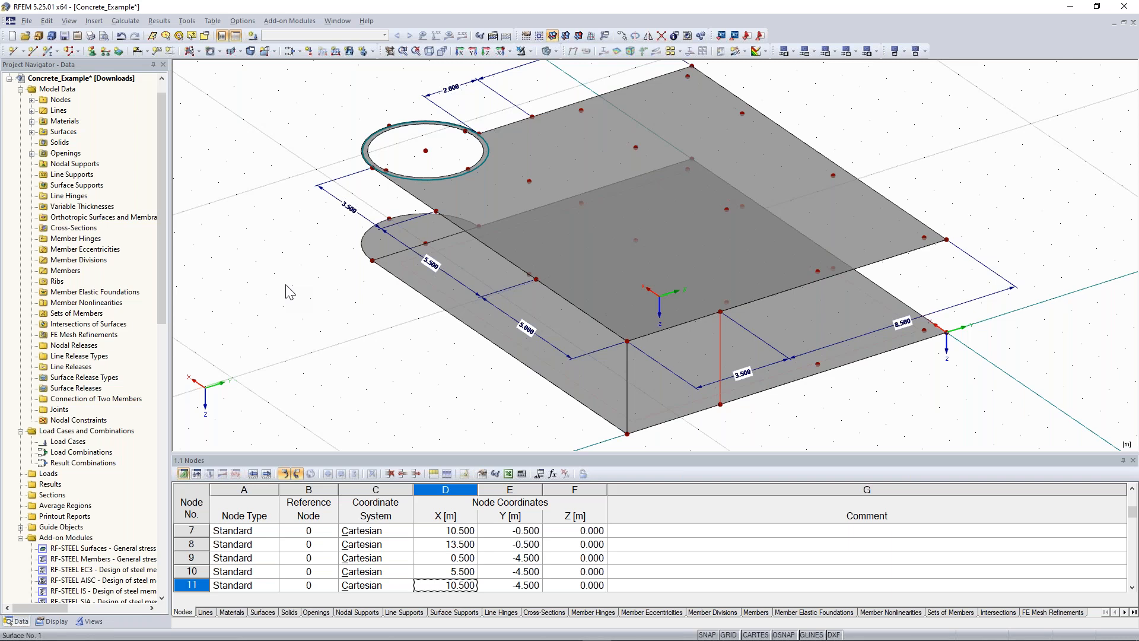
pyautogui.keyDown('ctrl'); pyautogui.moveTo(290, 292); pyautogui.dragTo(235, 81, button='middle'); pyautogui.keyUp('ctrl')
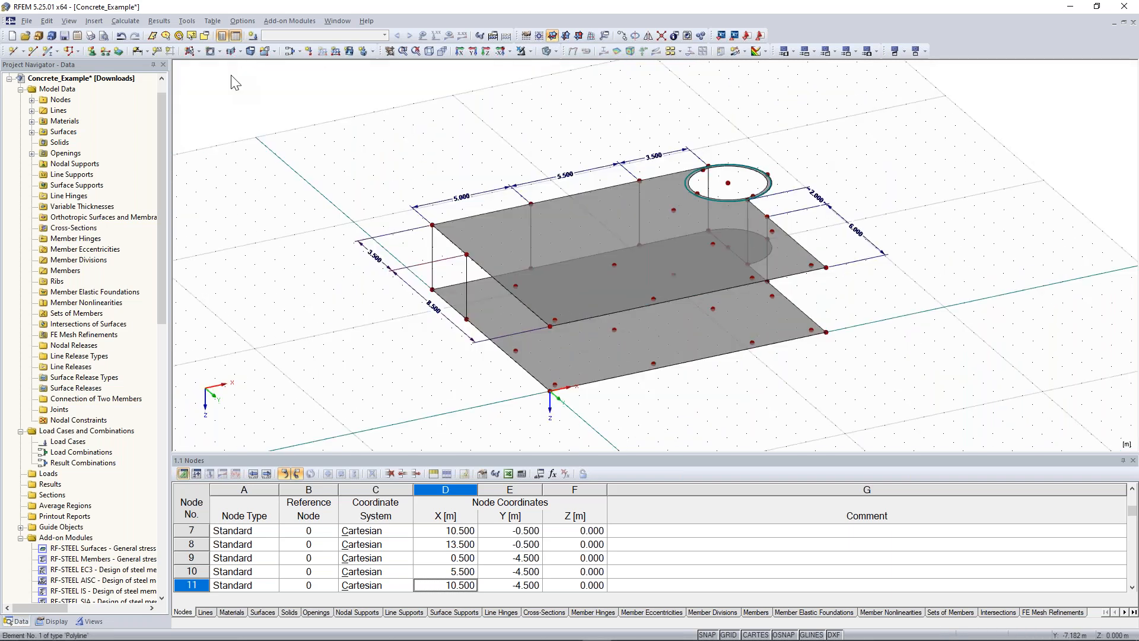
# Step: Create a 200 mm thick Concrete C30/37 plane wall surface from the boundary lines of the 3.5 m segment at X 0
pyautogui.click(188, 52)
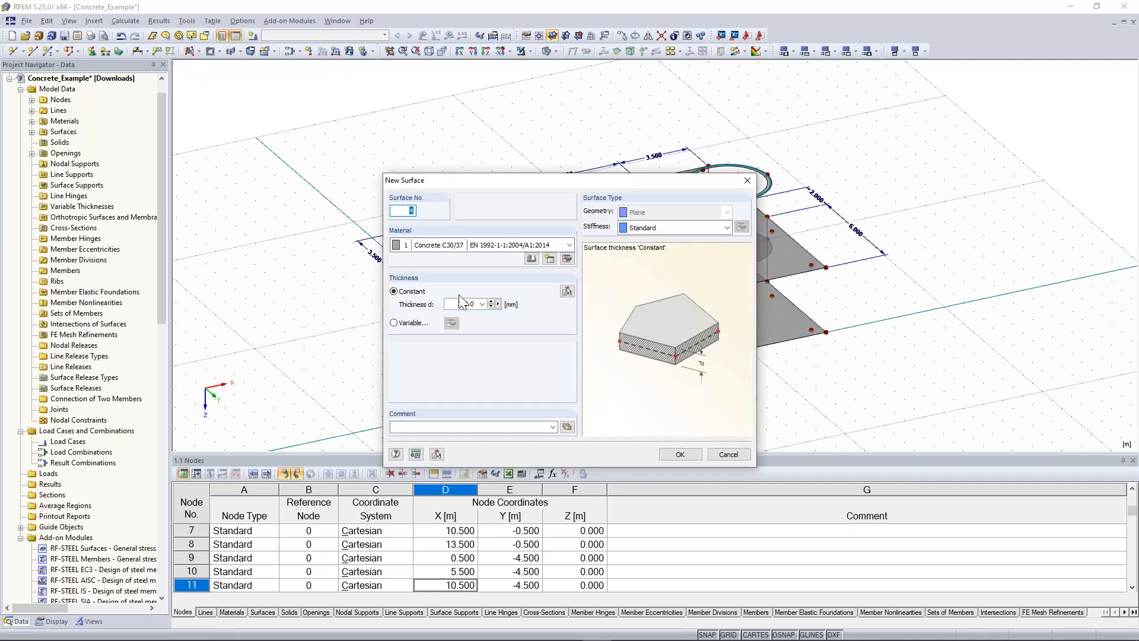
pyautogui.doubleClick(464, 304)
pyautogui.write('20')
pyautogui.click(667, 452)
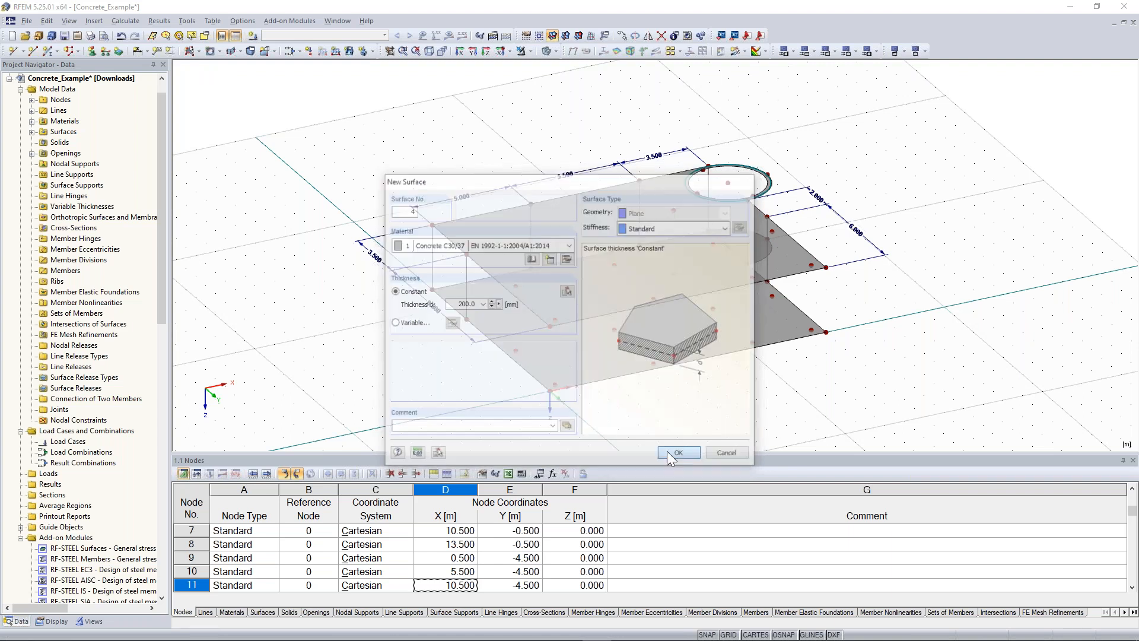
pyautogui.click(466, 285)
pyautogui.click(433, 256)
pyautogui.click(432, 261)
pyautogui.click(449, 304)
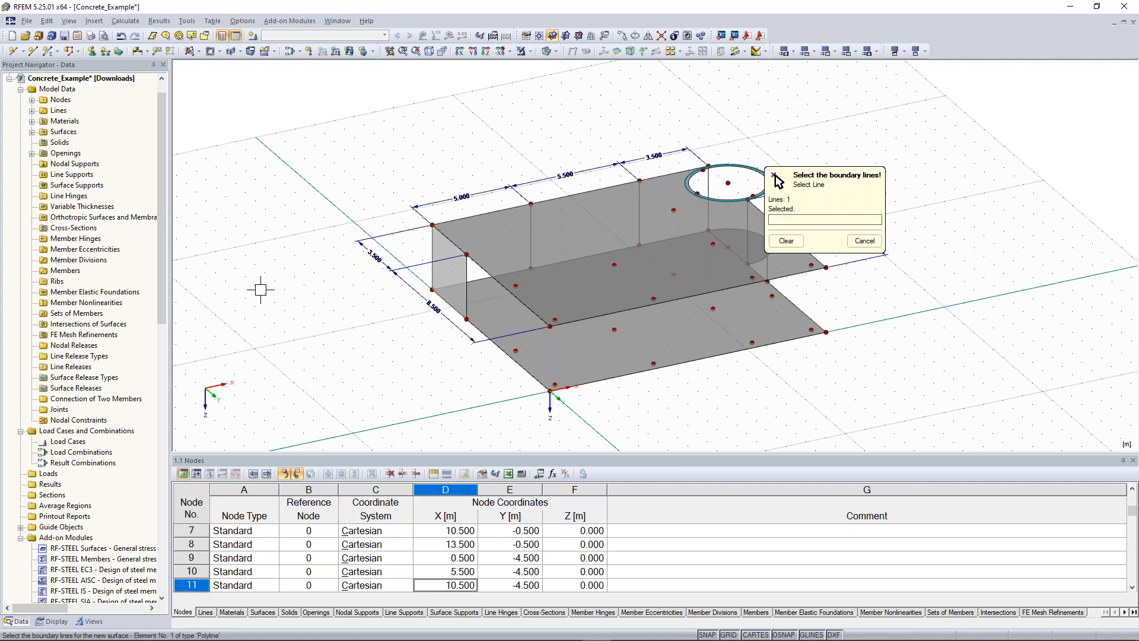
# Step: Create further 200 mm plane wall surfaces from boundary lines along the edge at Y -12 and the 2 m segment at X 14
pyautogui.keyDown('ctrl'); pyautogui.moveTo(419, 293); pyautogui.dragTo(633, 346, button='middle'); pyautogui.keyUp('ctrl')
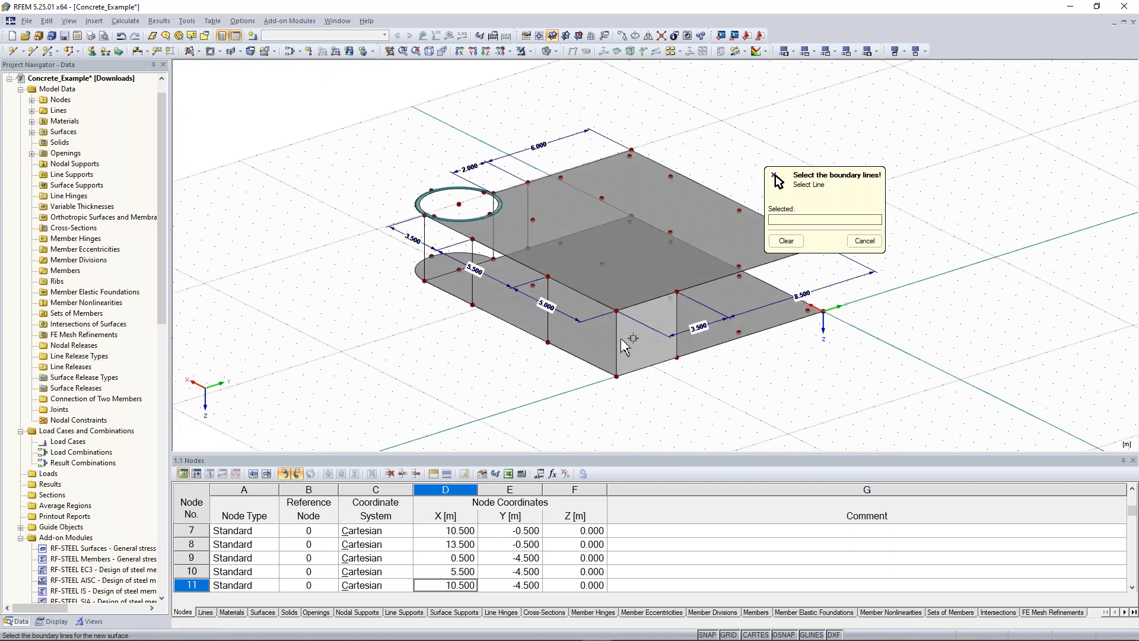
pyautogui.click(618, 337)
pyautogui.click(605, 308)
pyautogui.click(548, 300)
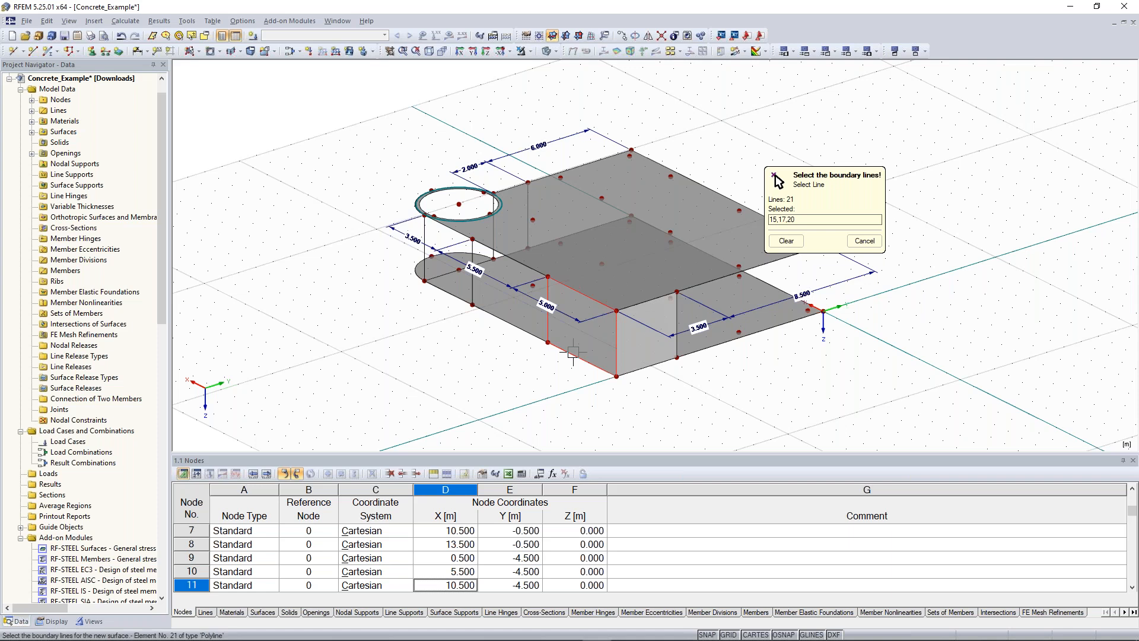
pyautogui.click(573, 352)
pyautogui.keyDown('ctrl'); pyautogui.moveTo(573, 352); pyautogui.dragTo(823, 394, button='middle'); pyautogui.keyUp('ctrl')
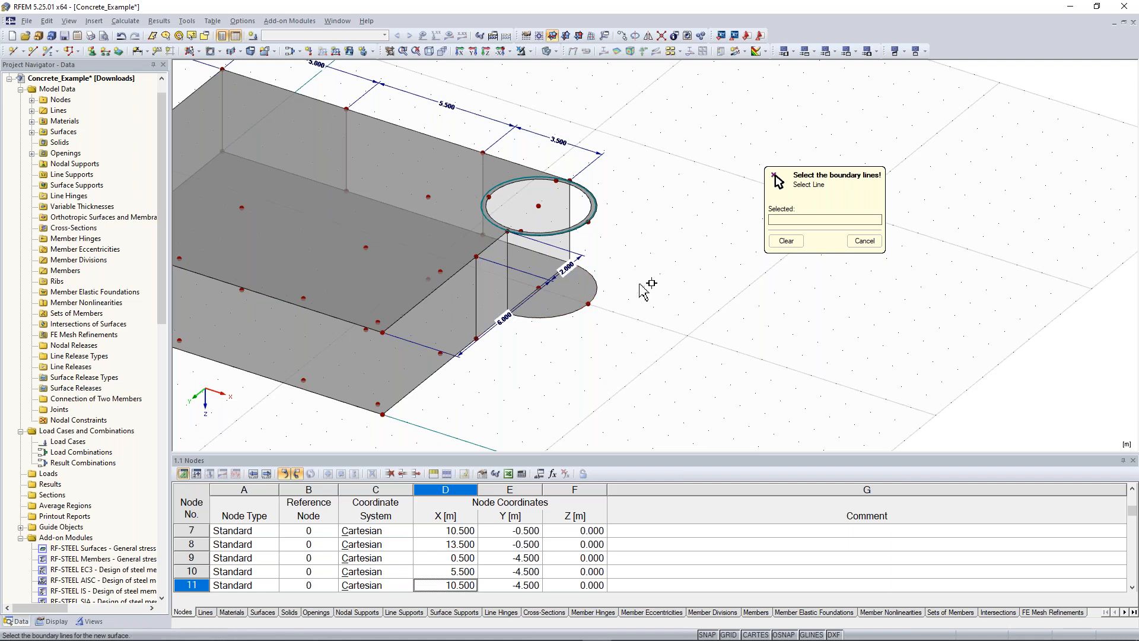
pyautogui.keyDown('ctrl'); pyautogui.moveTo(575, 374); pyautogui.dragTo(606, 384, button='middle'); pyautogui.keyUp('ctrl')
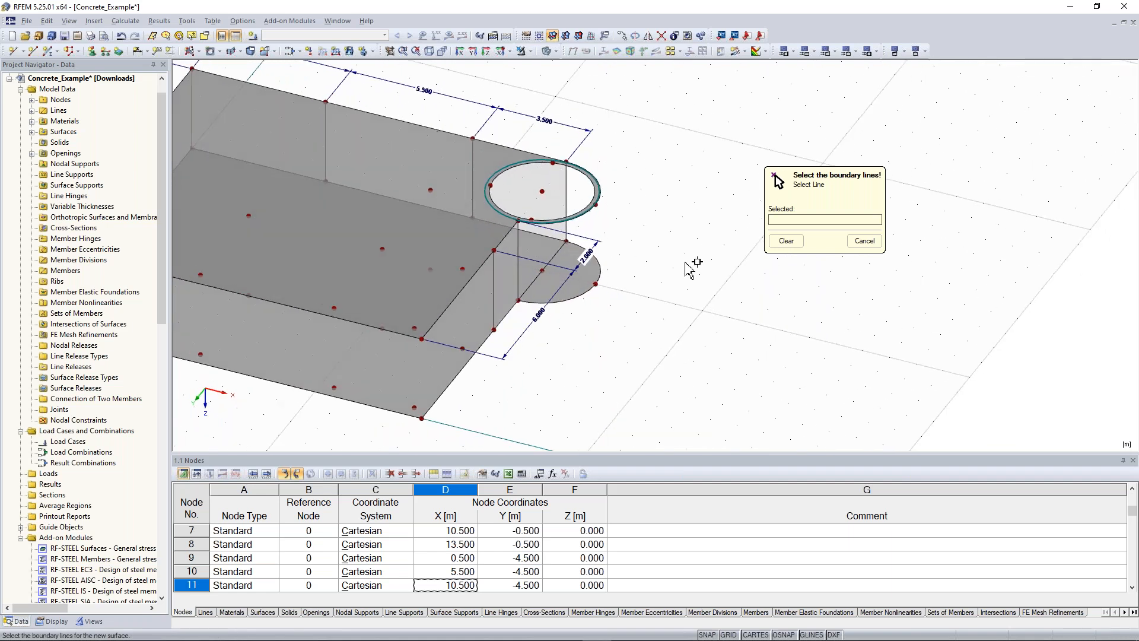
pyautogui.scroll(-1, 653, 238)
pyautogui.moveTo(653, 239); pyautogui.dragTo(666, 283, button='middle')
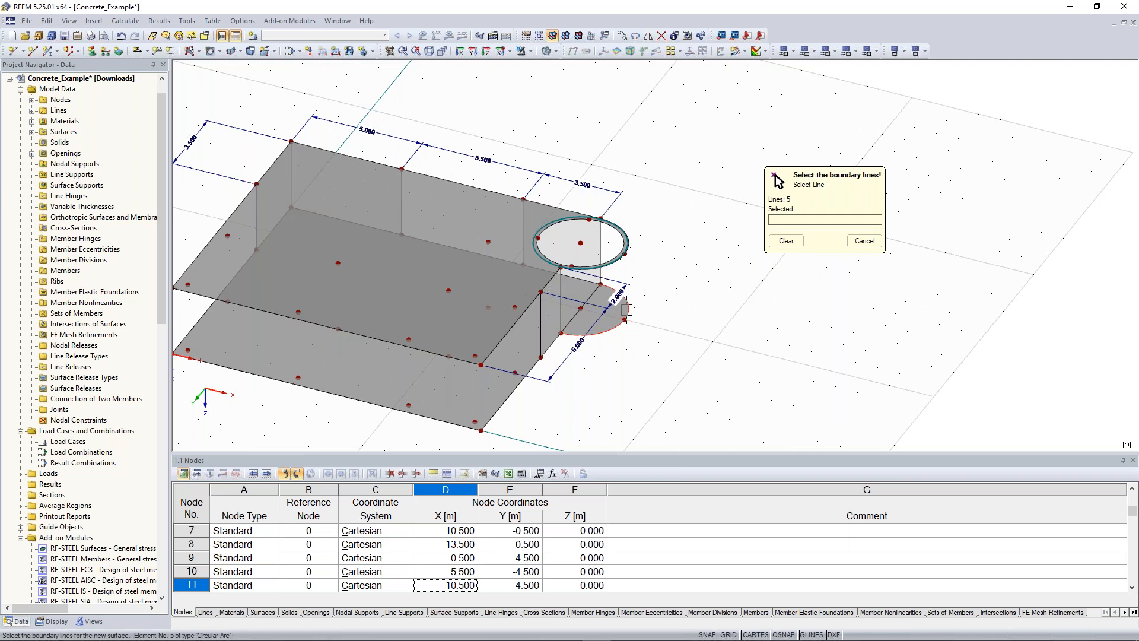
pyautogui.press('Escape')
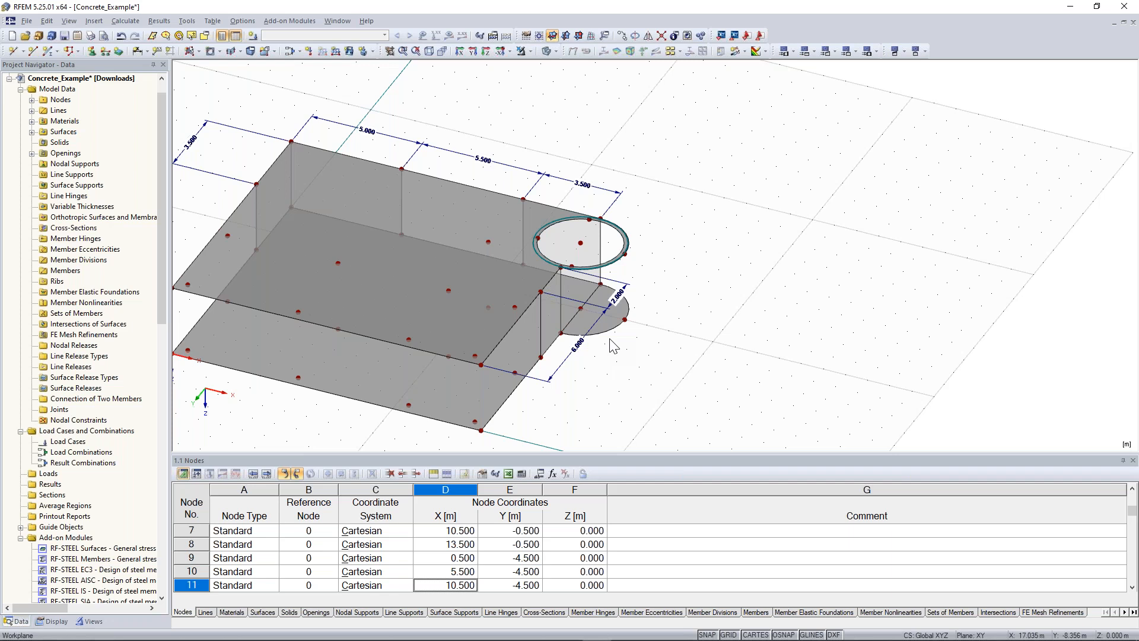
pyautogui.click(240, 51)
pyautogui.click(255, 78)
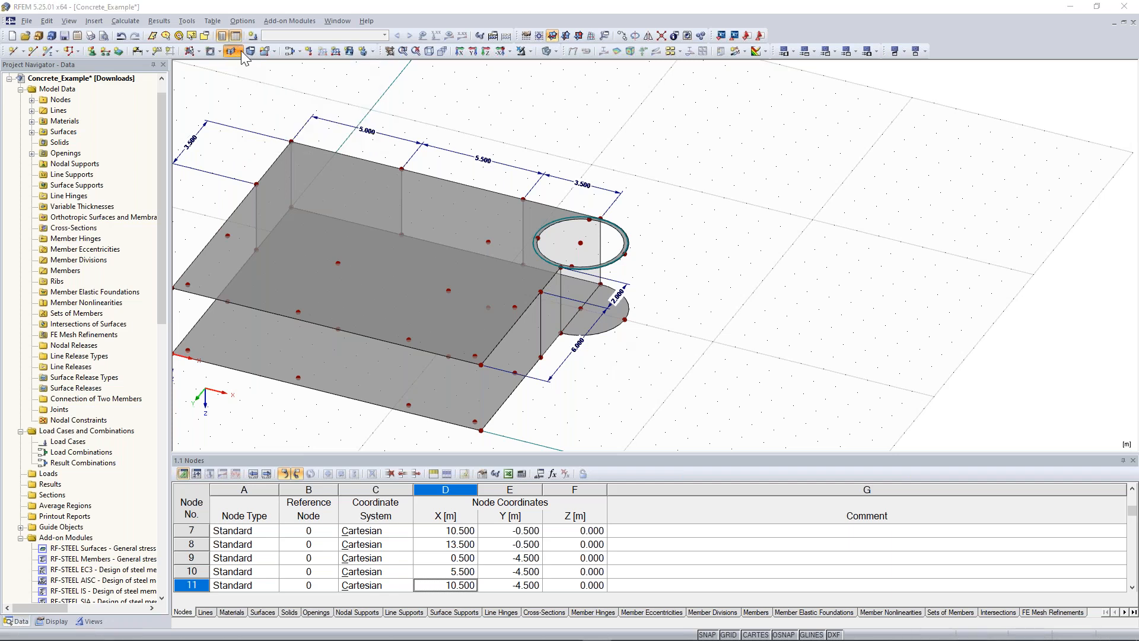
pyautogui.click(241, 51)
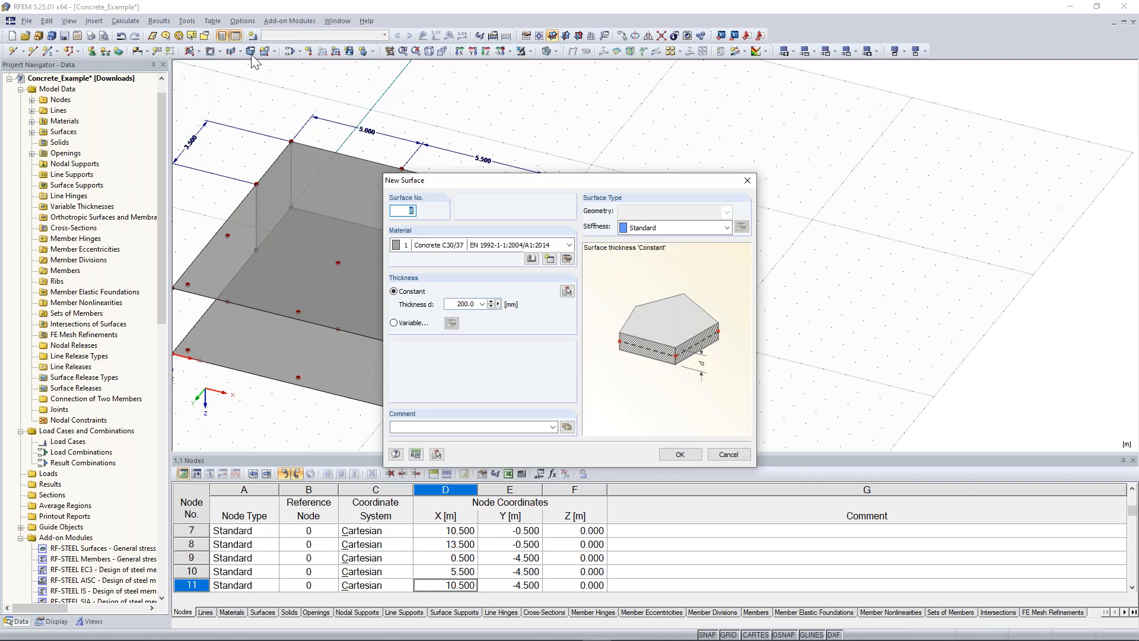
pyautogui.press('Escape')
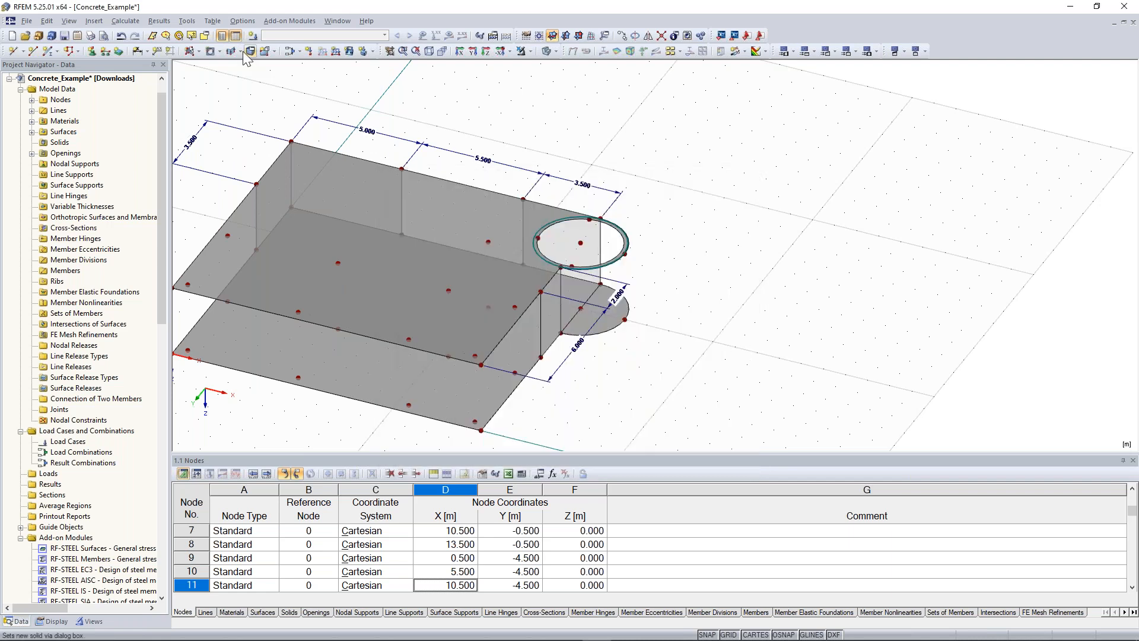
# Step: Create a 200 mm thick quadrangle surface in Concrete C30/37 as the curved wall between the slabs' circular arcs
pyautogui.click(248, 52)
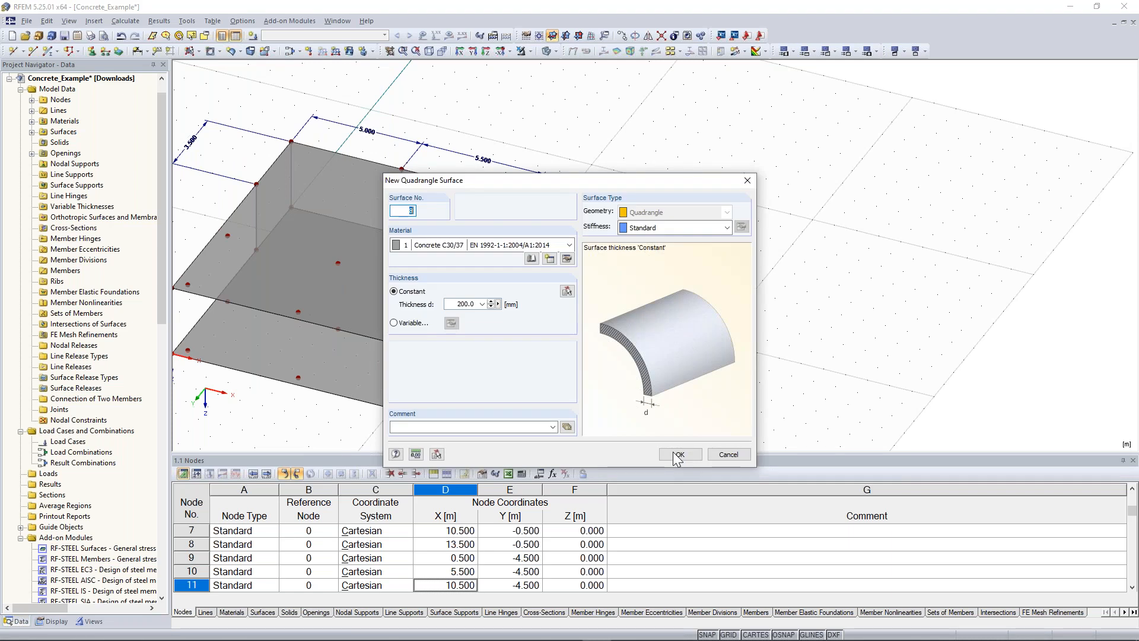
pyautogui.click(678, 454)
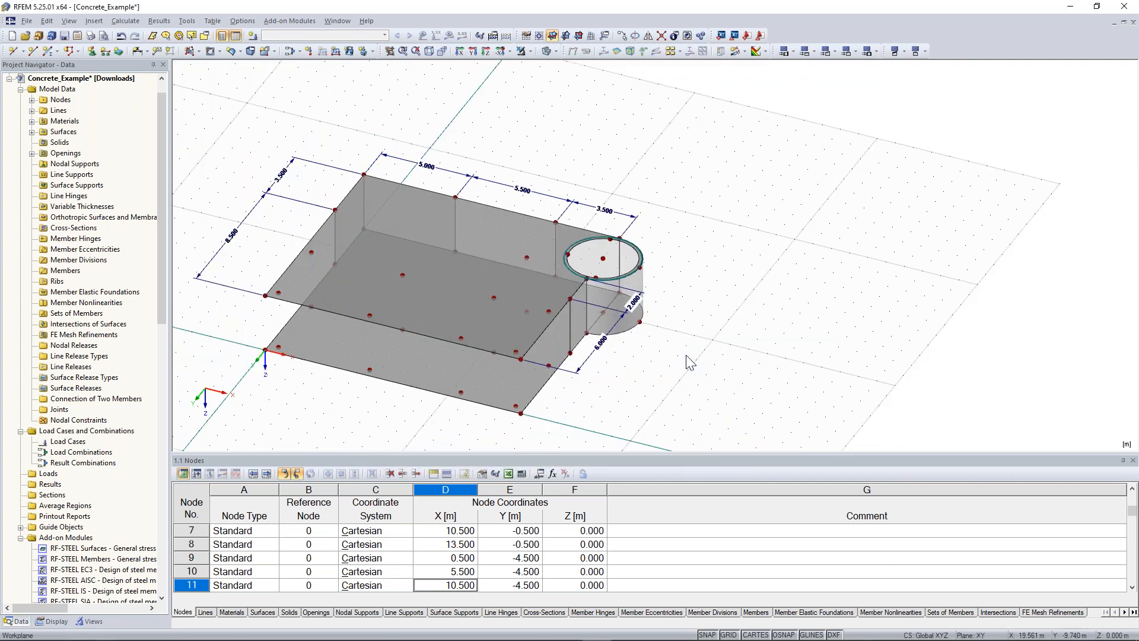
# Step: Copy the 3.5 m long wall from X 0 to the edge node at X 5, Y -12
pyautogui.keyDown('ctrl'); pyautogui.moveTo(690, 362); pyautogui.dragTo(496, 344, button='middle'); pyautogui.keyUp('ctrl')
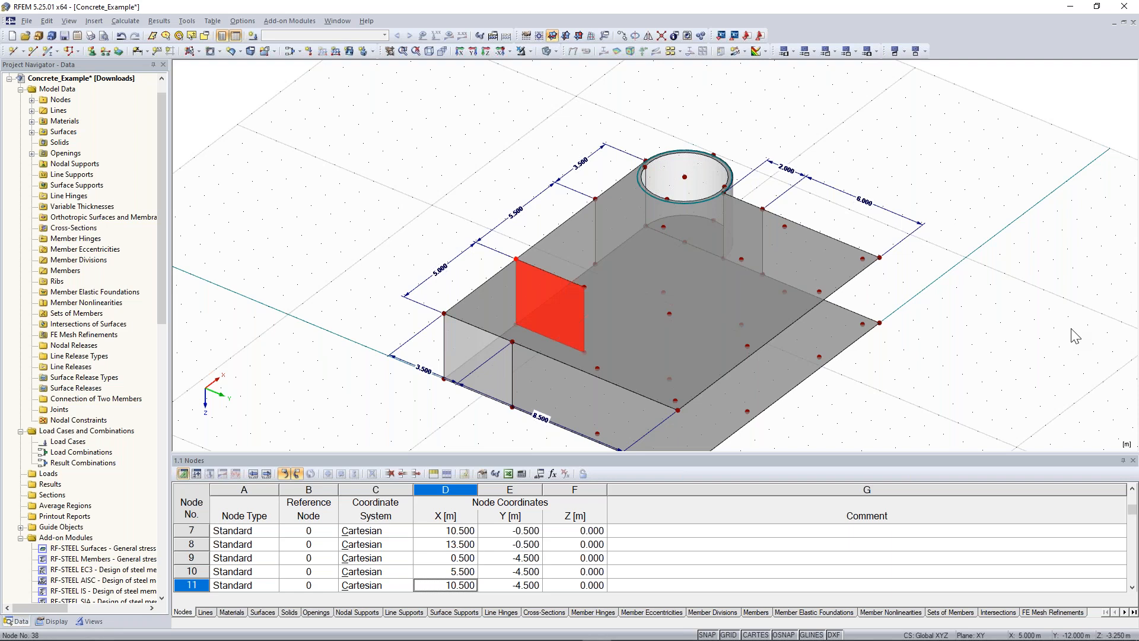
pyautogui.keyDown('ctrl'); pyautogui.moveTo(1075, 336); pyautogui.dragTo(522, 343, button='middle'); pyautogui.keyUp('ctrl')
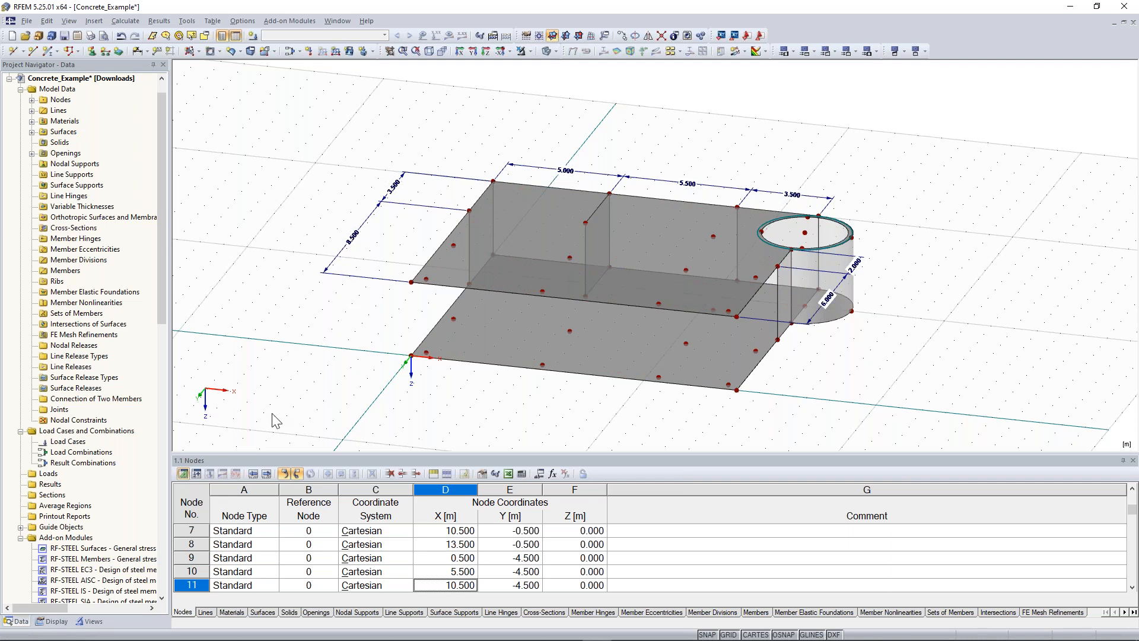
# Step: Set up a single beam member with a new rectangular 300/300 mm cross-section in Concrete C30/37
pyautogui.keyDown('ctrl'); pyautogui.moveTo(325, 361); pyautogui.dragTo(305, 337, button='middle'); pyautogui.keyUp('ctrl')
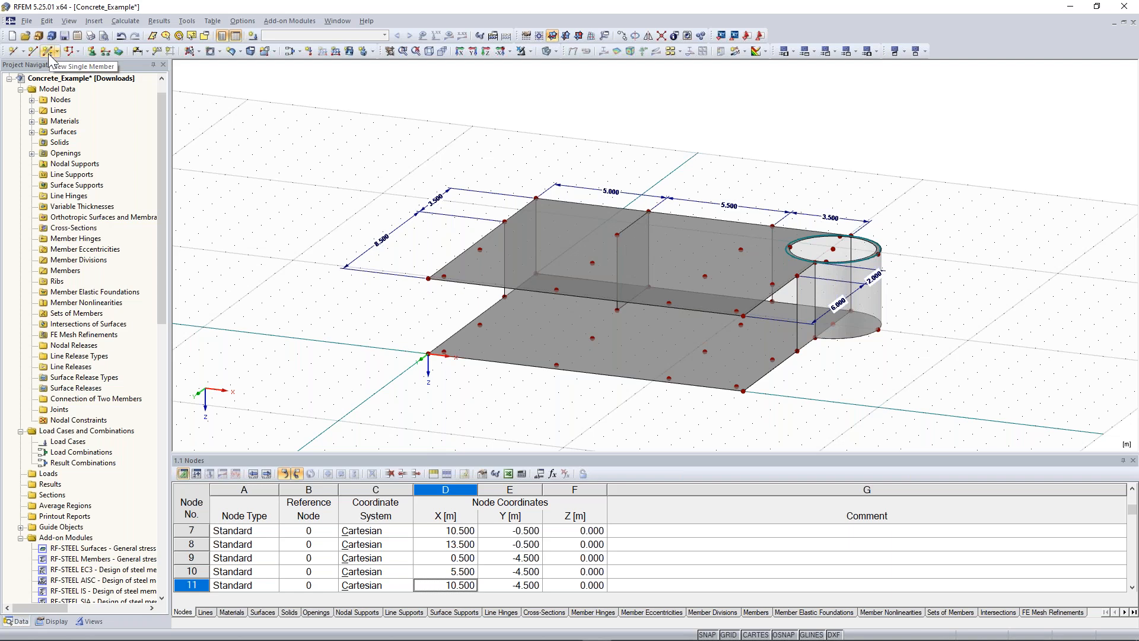
pyautogui.click(48, 53)
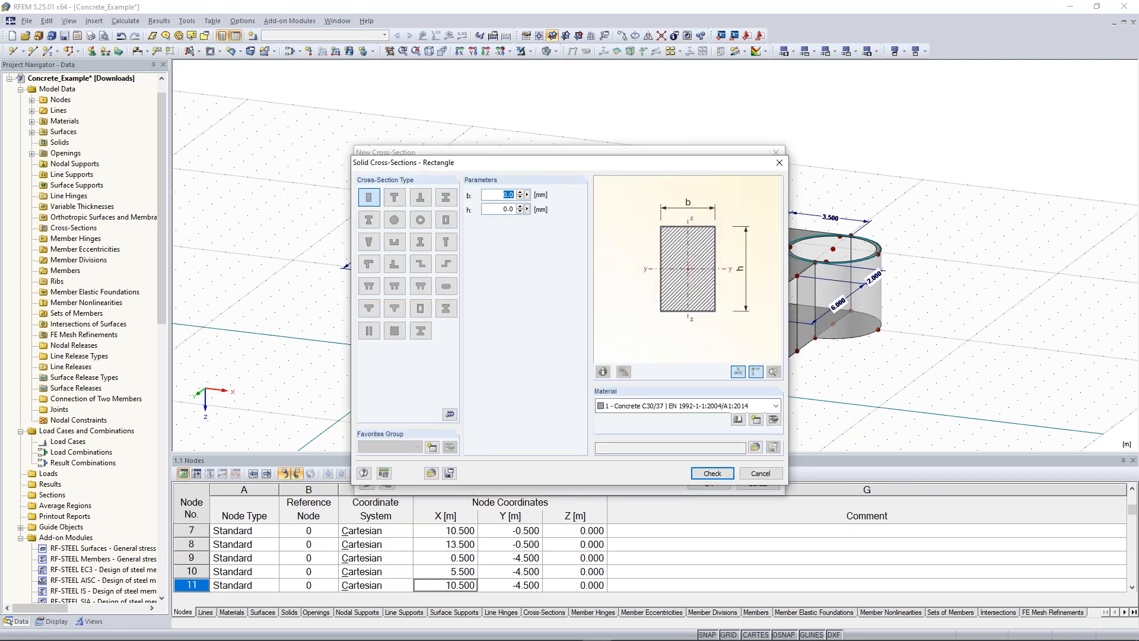
pyautogui.write('3')
pyautogui.press('Tab')
pyautogui.write('300')
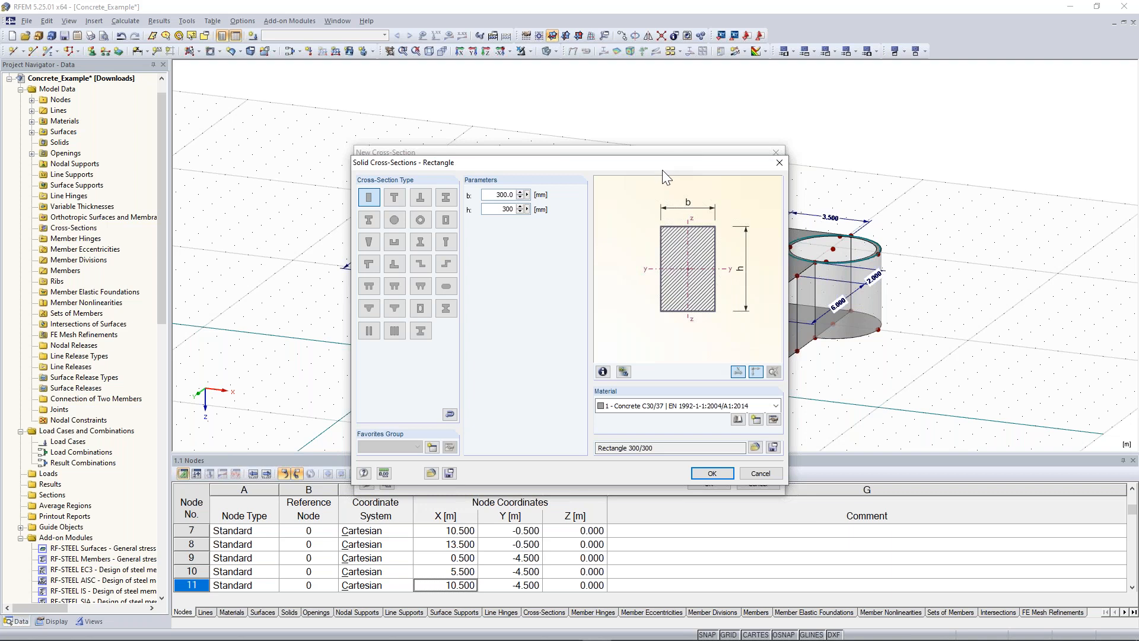
pyautogui.click(703, 473)
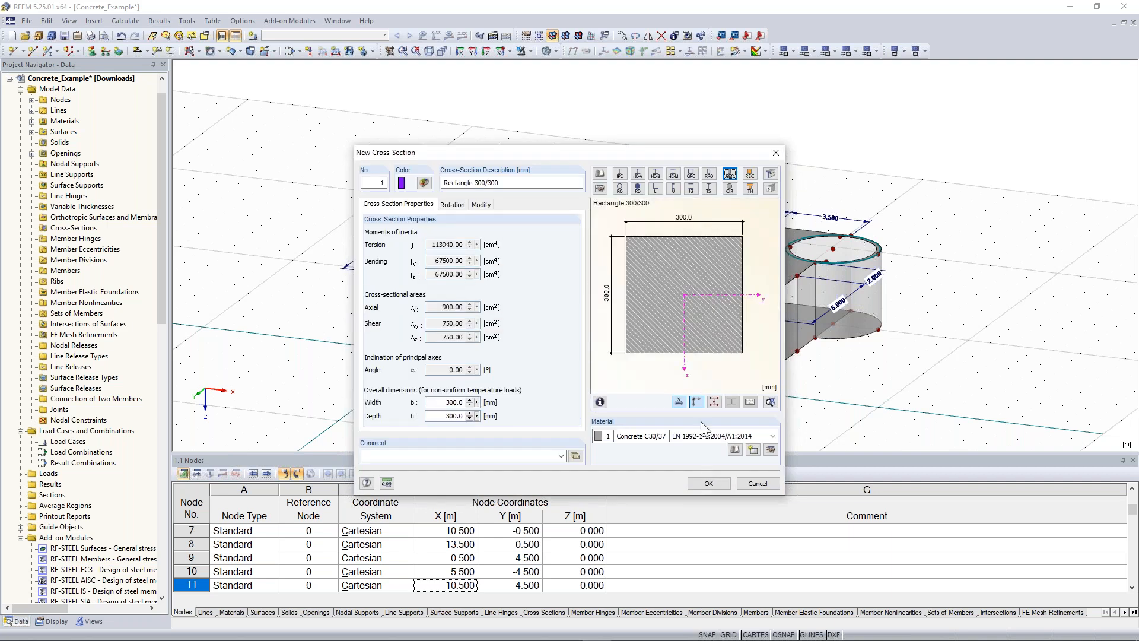
pyautogui.click(707, 483)
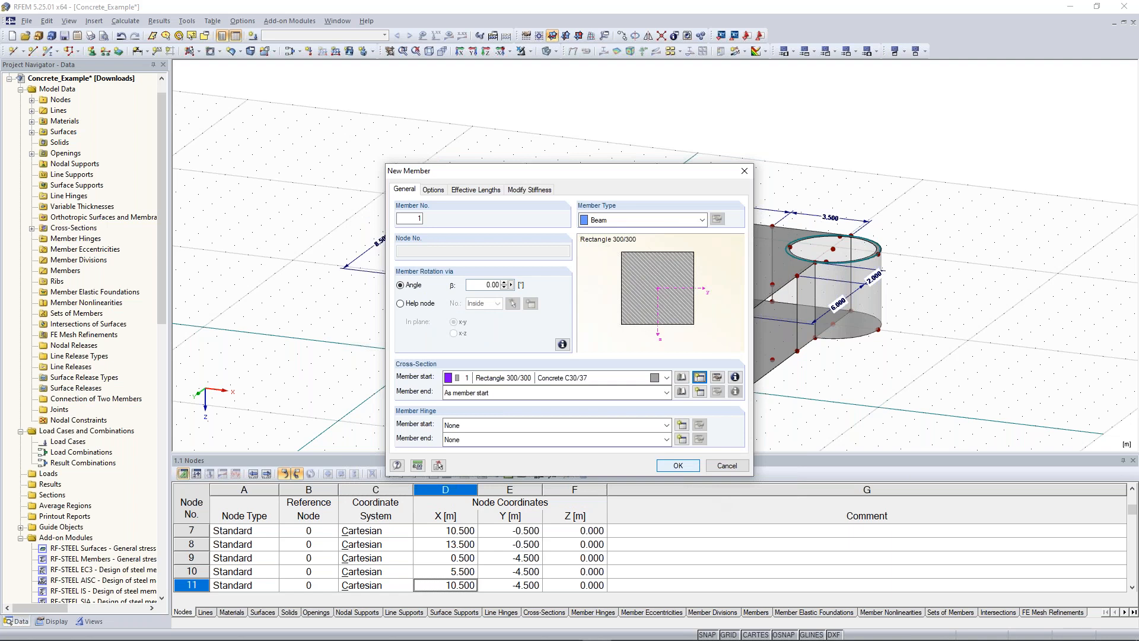
pyautogui.press('Return')
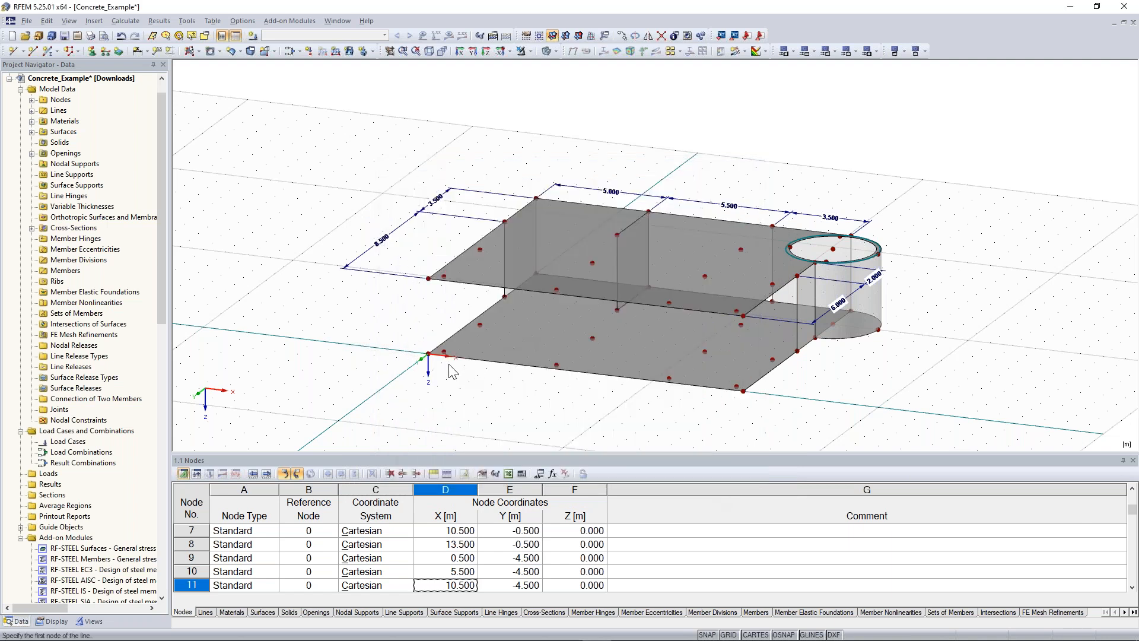
# Step: Place the four vertical columns between the lower and upper slab nodes along the row at Y -0.5, starting at X 0.5
pyautogui.keyDown('ctrl'); pyautogui.moveTo(392, 316); pyautogui.dragTo(338, 308, button='middle'); pyautogui.keyUp('ctrl')
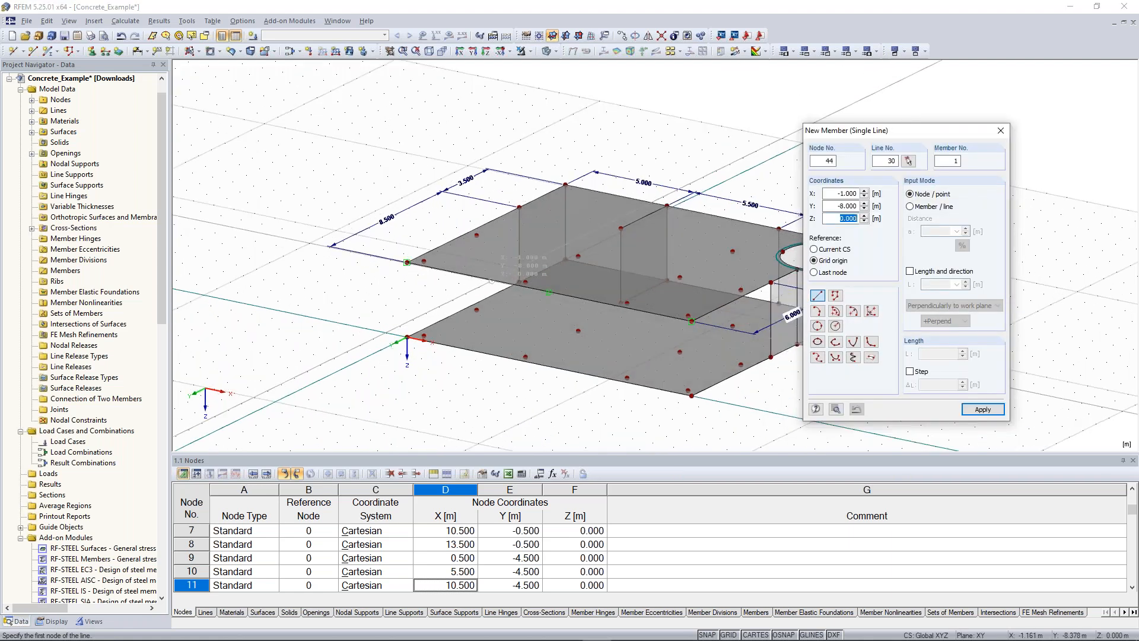
pyautogui.scroll(5, 480, 286)
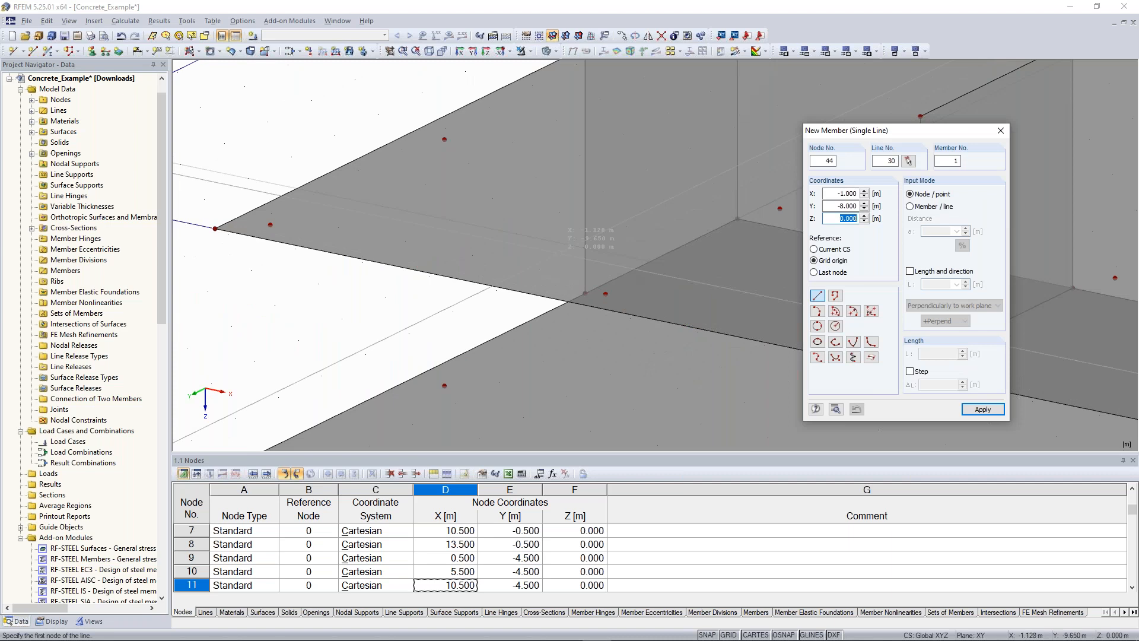
pyautogui.scroll(-3, 413, 321)
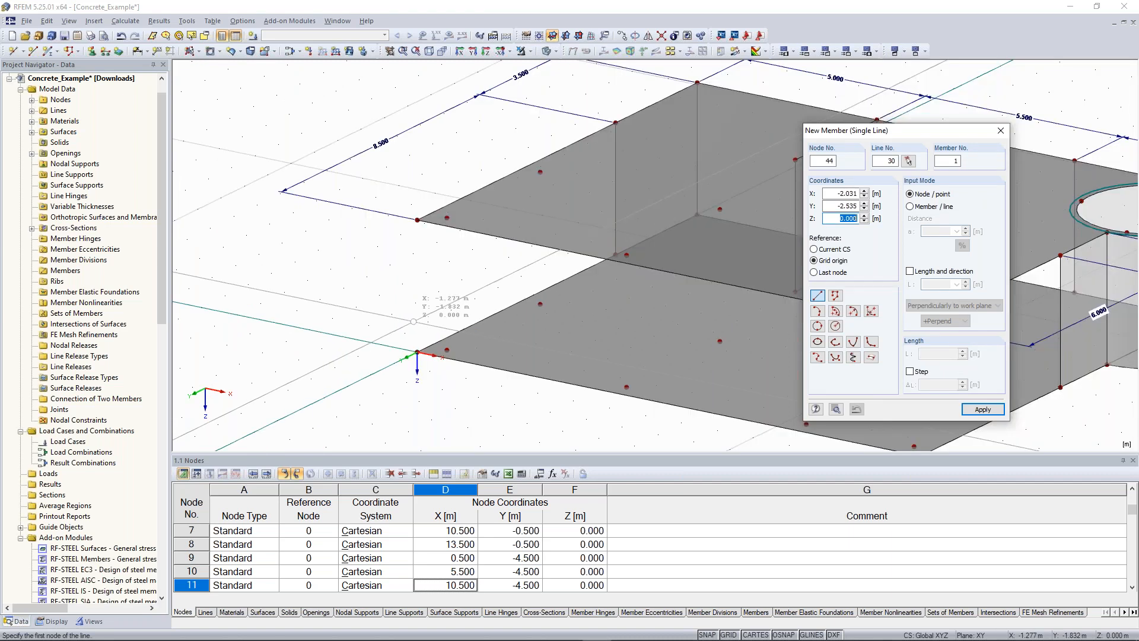
pyautogui.click(446, 350)
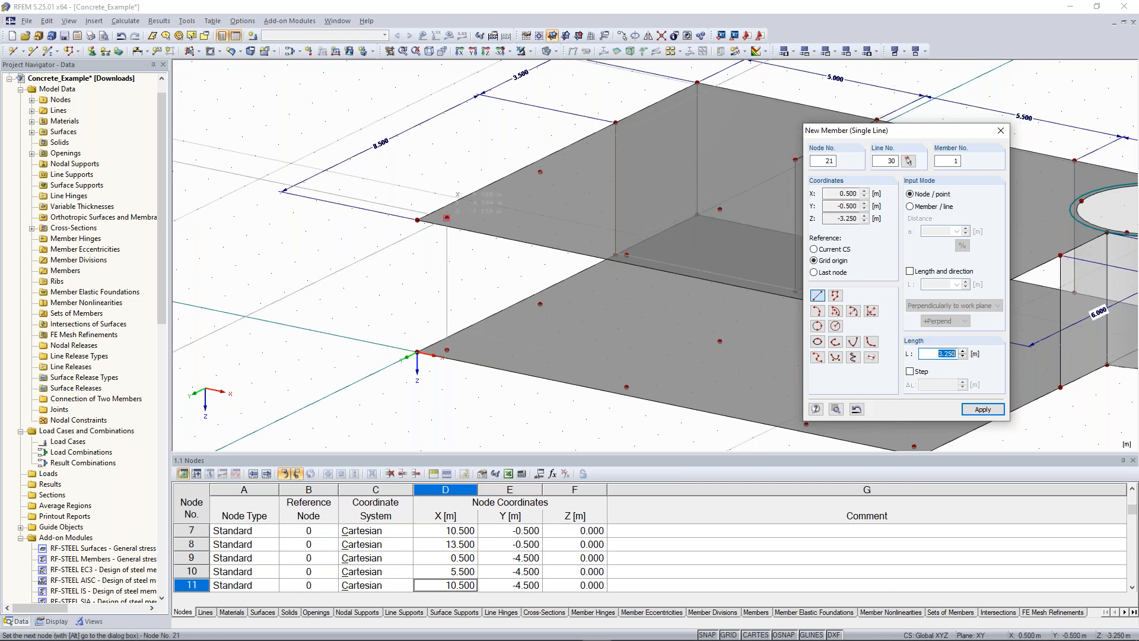
pyautogui.click(447, 218)
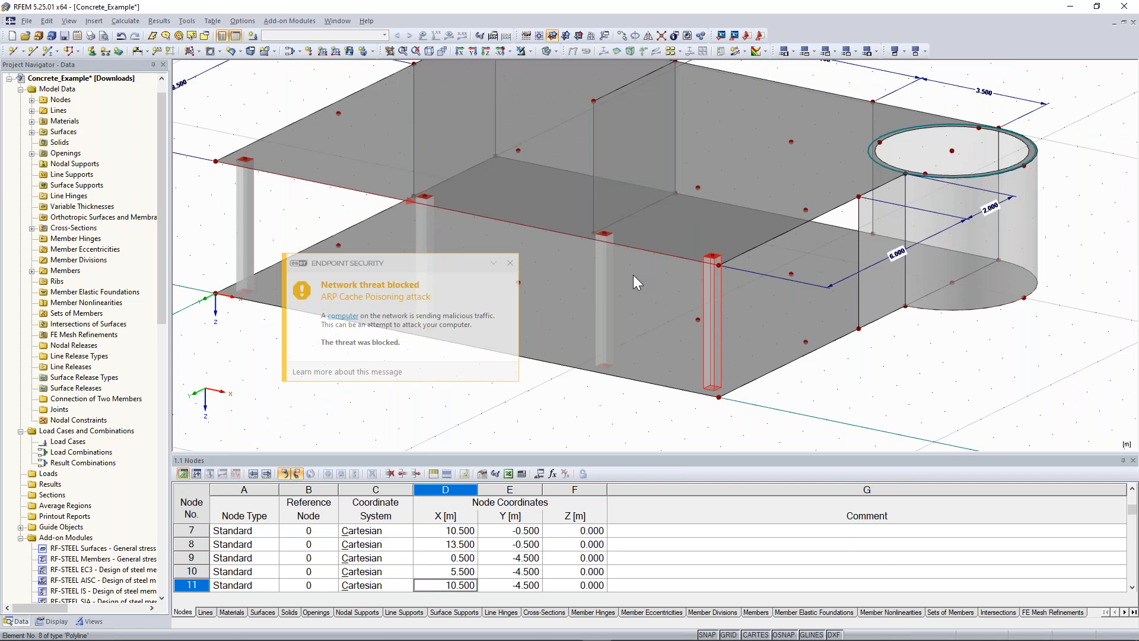
pyautogui.click(511, 263)
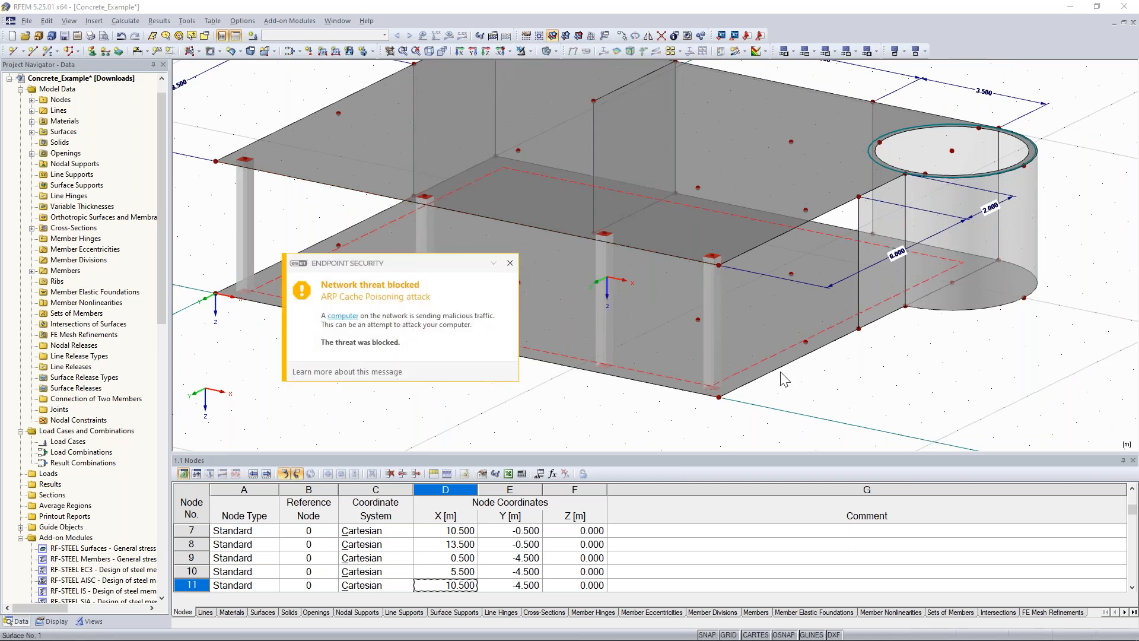
# Step: Copy the four columns of the Y -0.5 row to the neighbouring row of slab nodes at Y -4.5
pyautogui.keyDown('ctrl'); pyautogui.moveTo(823, 365); pyautogui.dragTo(630, 369, button='middle'); pyautogui.keyUp('ctrl')
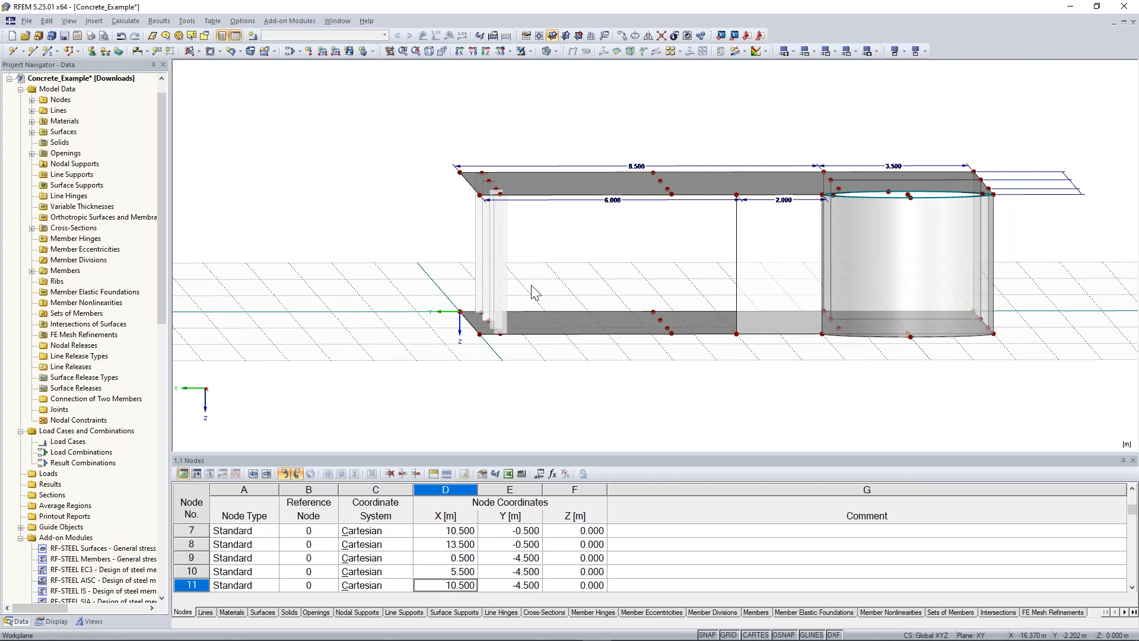
pyautogui.click(537, 332)
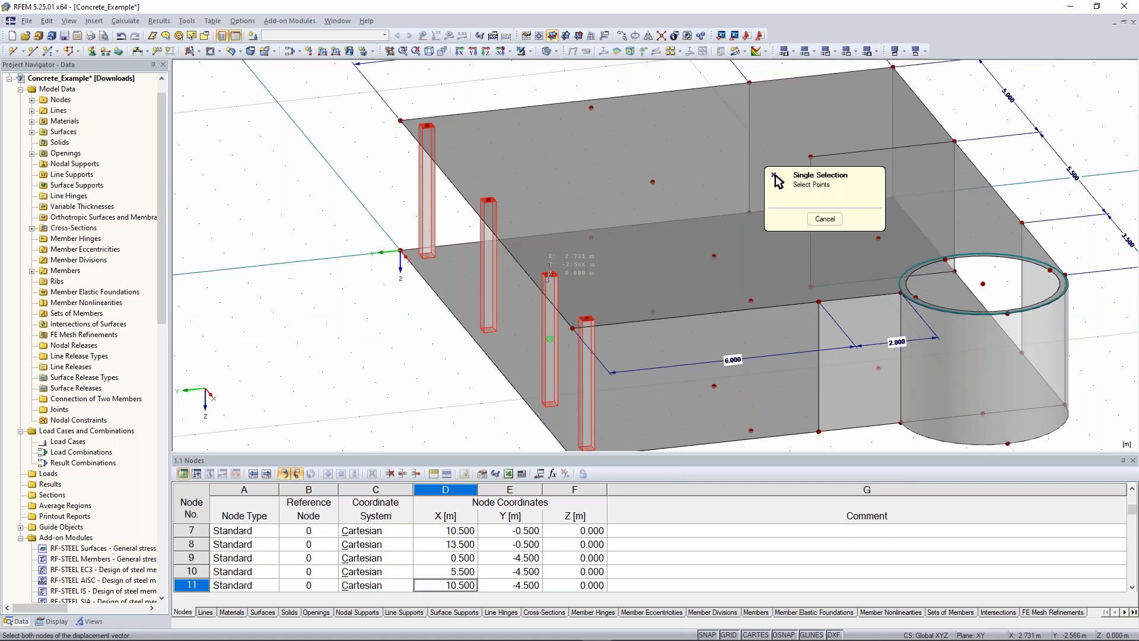
pyautogui.click(550, 274)
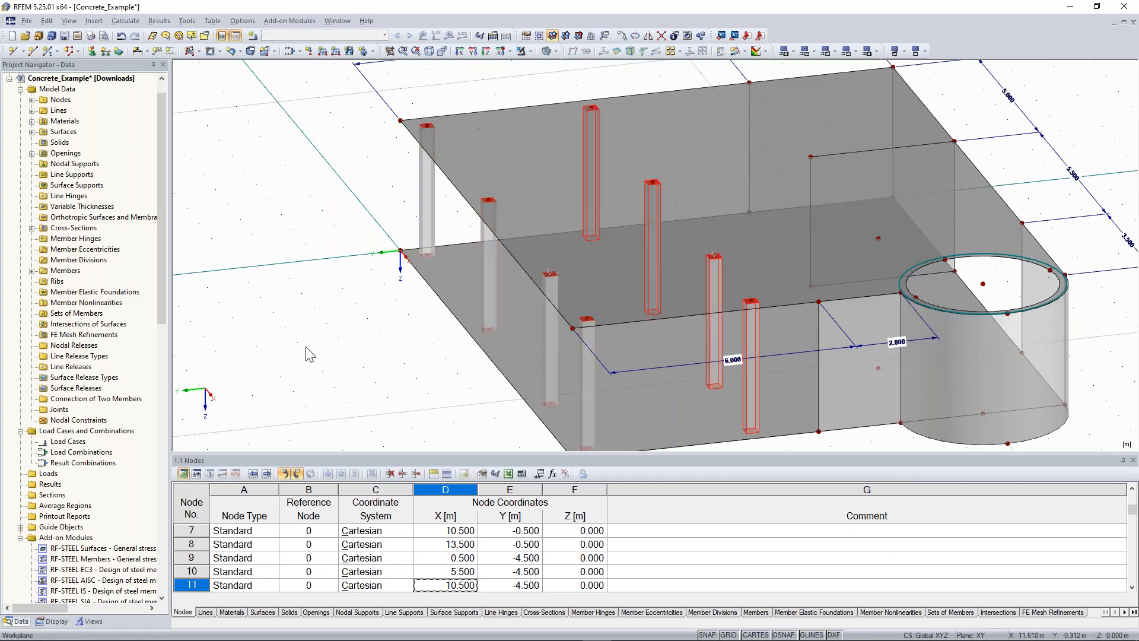
pyautogui.click(307, 348)
# Step: Copy the column at X 10.5, Y -4.5 to the free inner slab node in line with it toward the circular opening
pyautogui.scroll(-2, 308, 345)
pyautogui.keyDown('ctrl'); pyautogui.moveTo(308, 338); pyautogui.dragTo(368, 359, button='middle'); pyautogui.keyUp('ctrl')
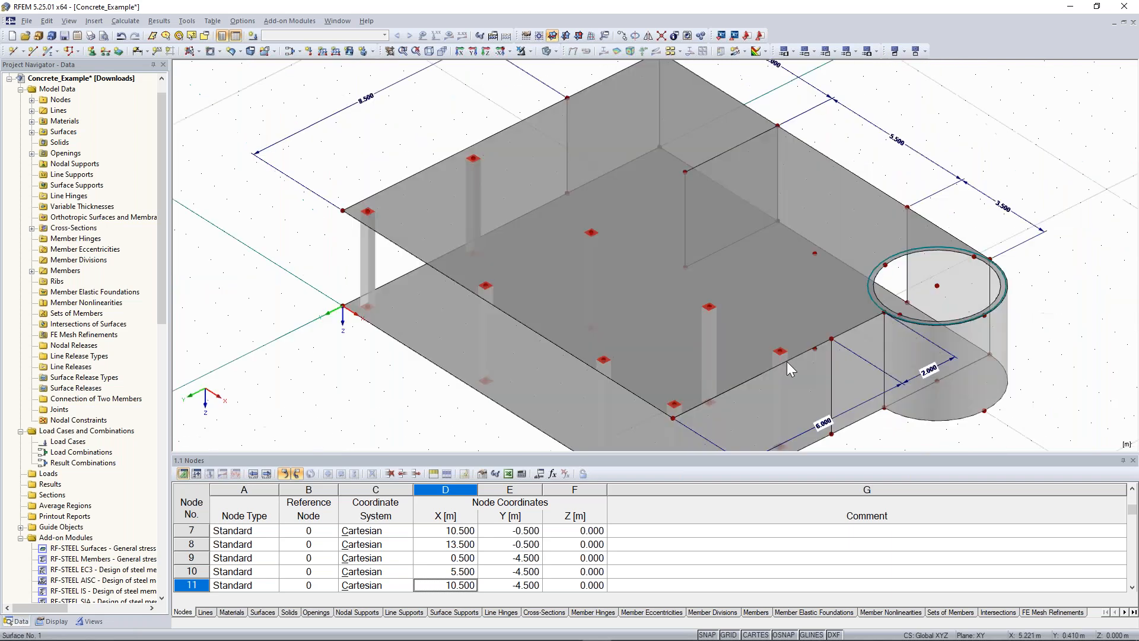
pyautogui.keyDown('ctrl'); pyautogui.click(711, 330); pyautogui.keyUp('ctrl')
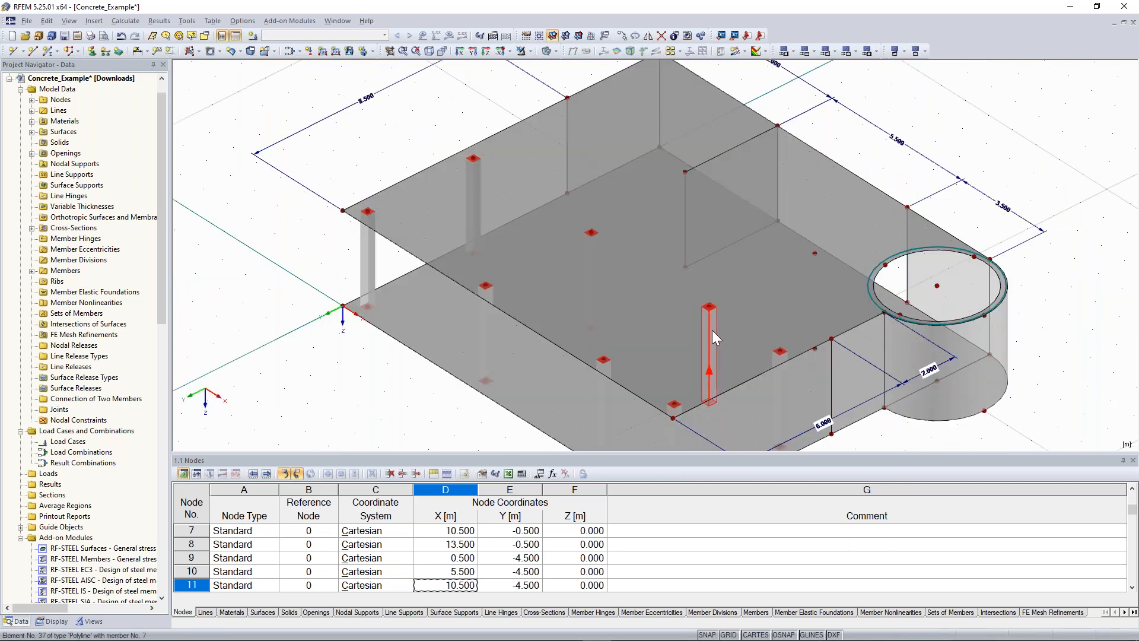
pyautogui.click(805, 264)
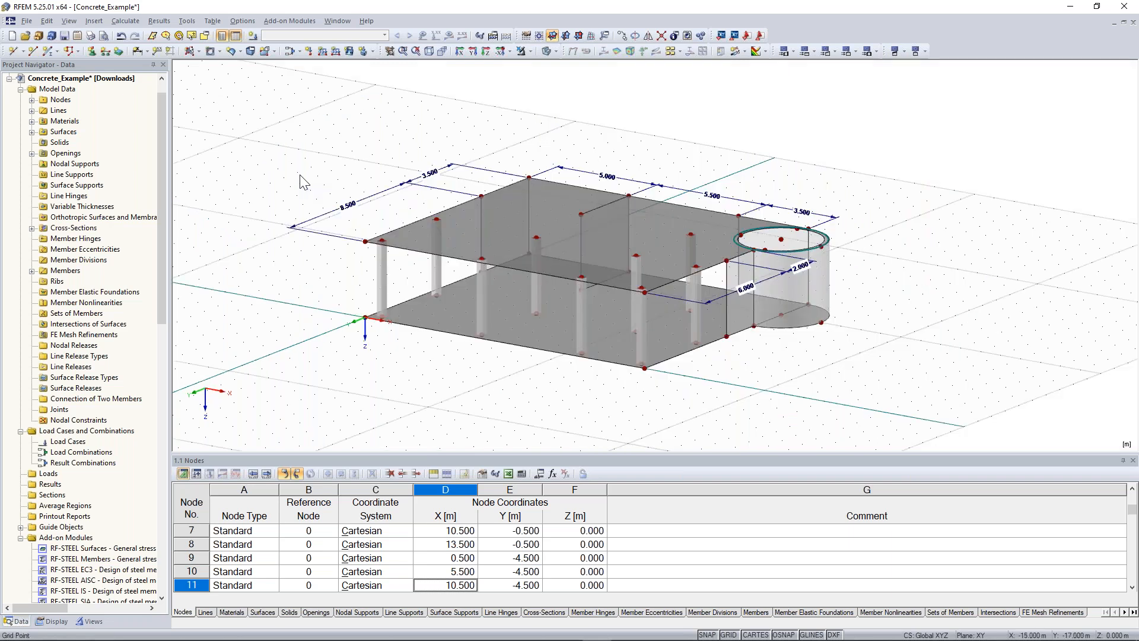
# Step: Set the work plane origin at the lower wall corner at X 0, Y -12
pyautogui.moveTo(300, 176); pyautogui.dragTo(312, 203, button='middle')
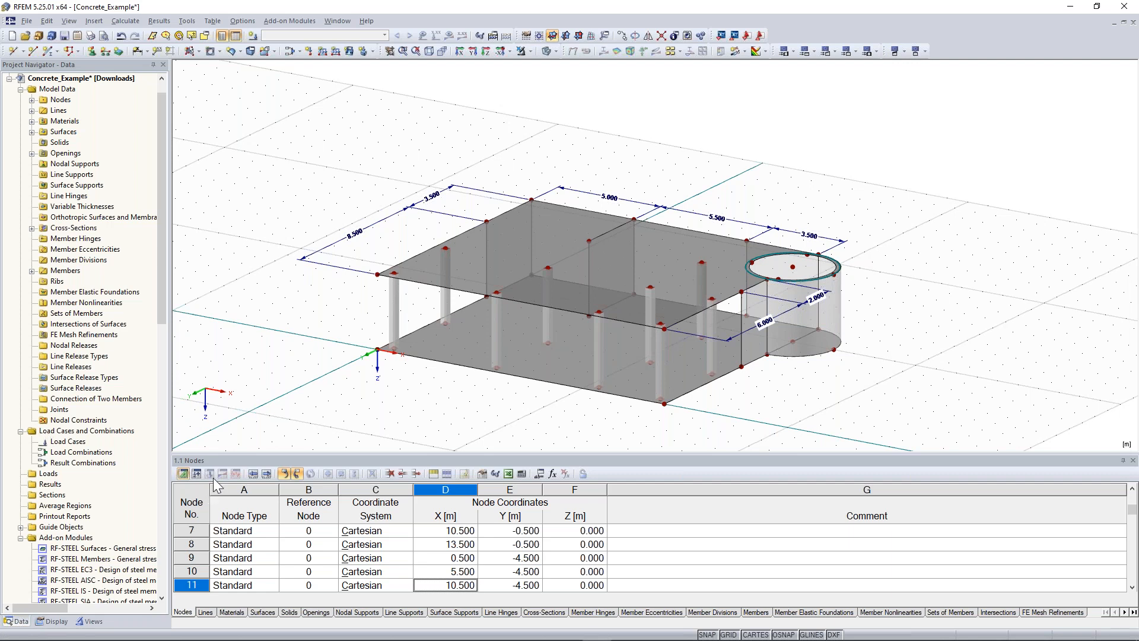
pyautogui.keyDown('ctrl'); pyautogui.moveTo(255, 290); pyautogui.dragTo(625, 371, button='middle'); pyautogui.keyUp('ctrl')
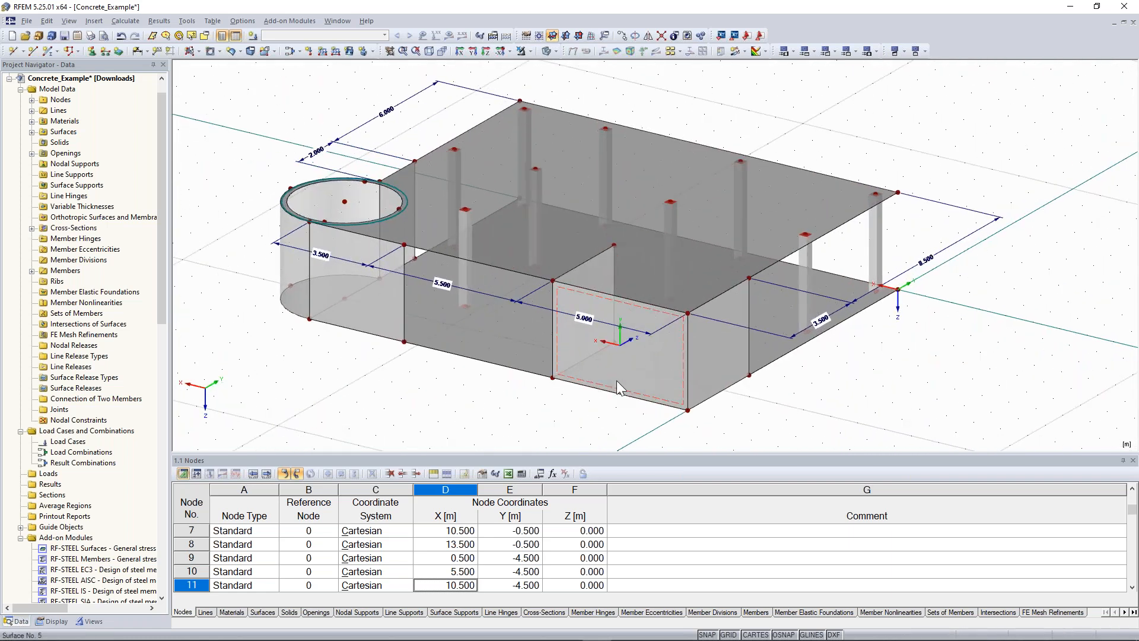
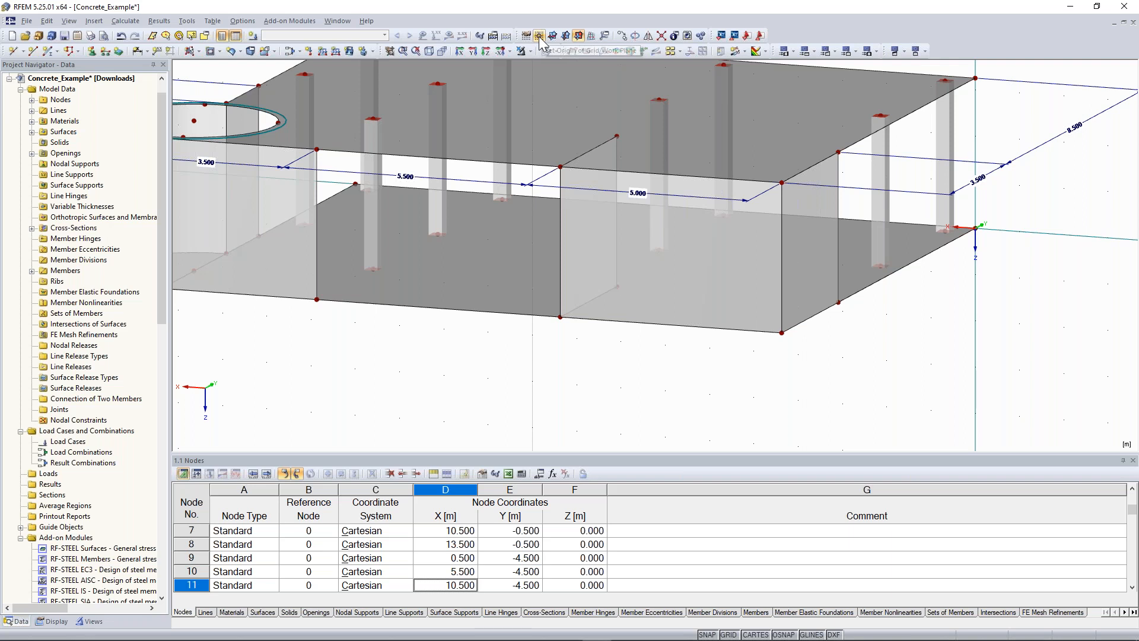
pyautogui.click(539, 37)
# Step: Try to create a standard node at X' 5, Y' 0, Z' -2.5 m relative to the grid origin
pyautogui.click(19, 51)
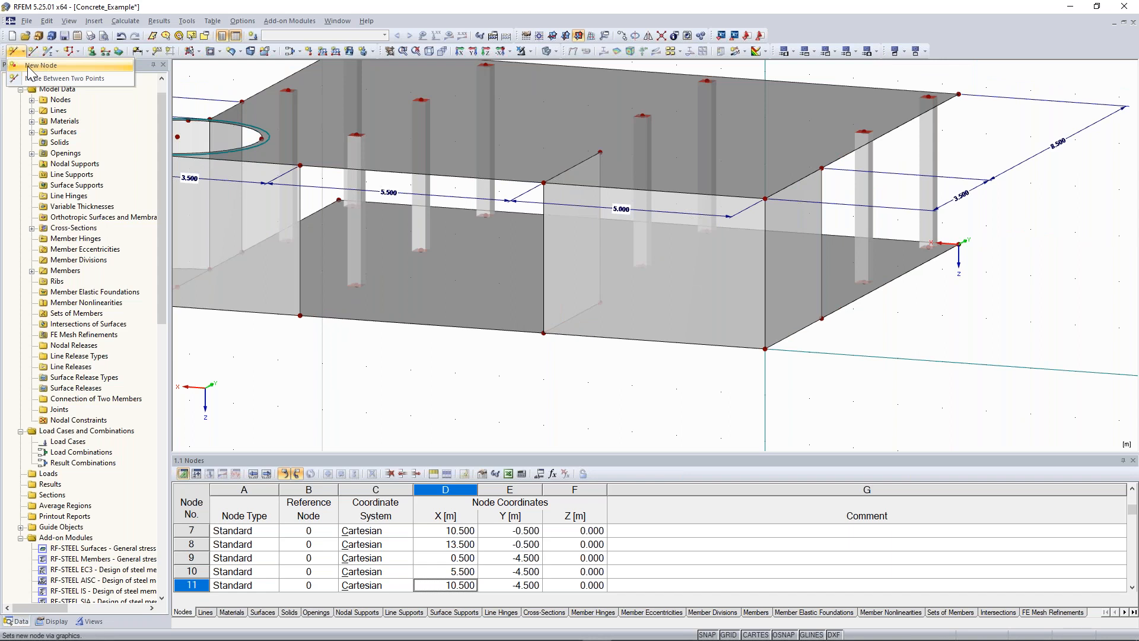
pyautogui.click(35, 65)
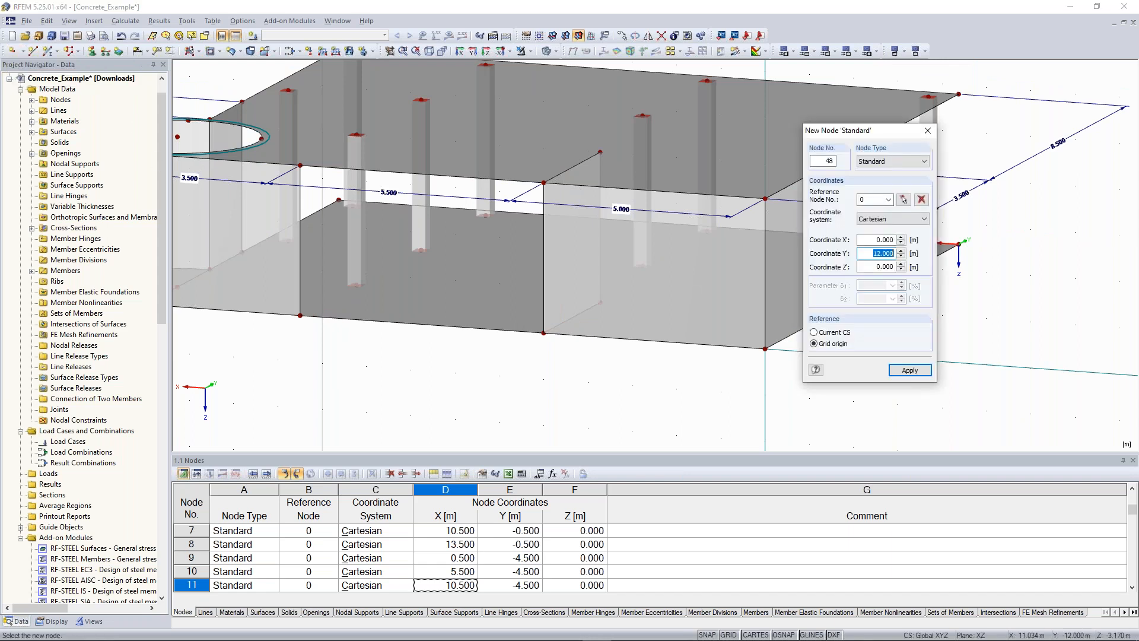
pyautogui.moveTo(948, 123); pyautogui.dragTo(952, 123)
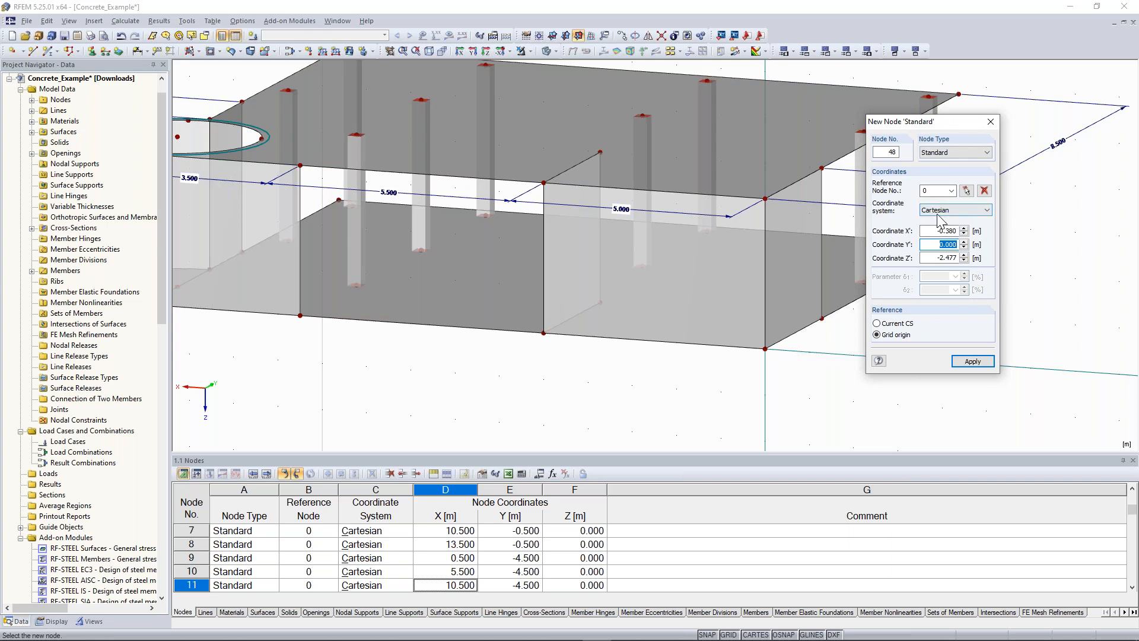
pyautogui.click(896, 336)
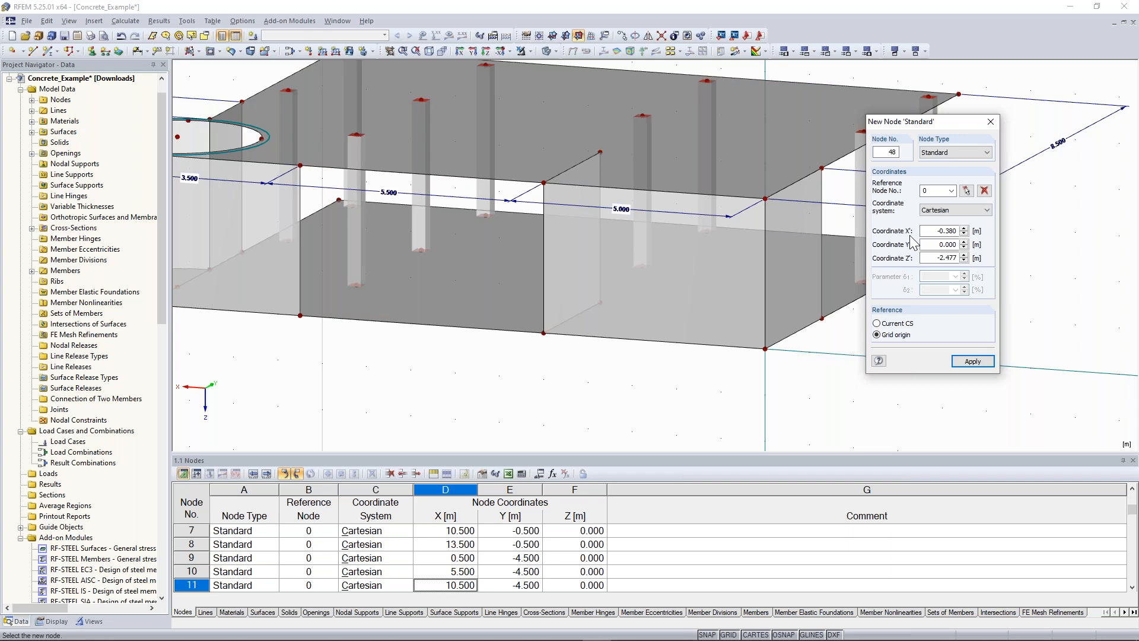
pyautogui.click(876, 323)
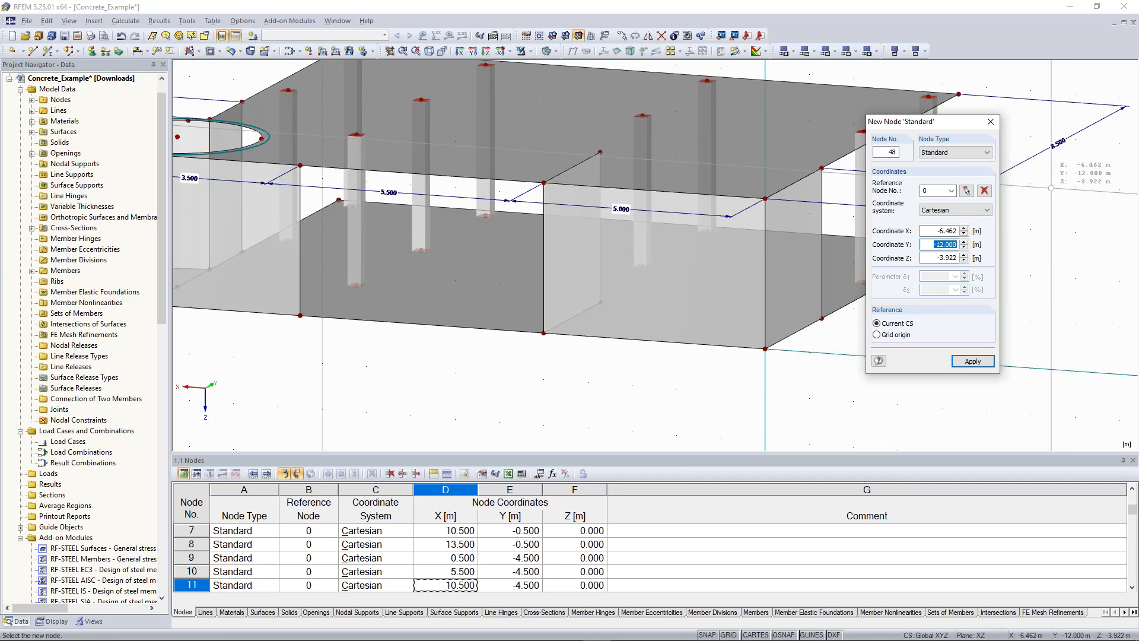
pyautogui.click(877, 335)
pyautogui.click(949, 230)
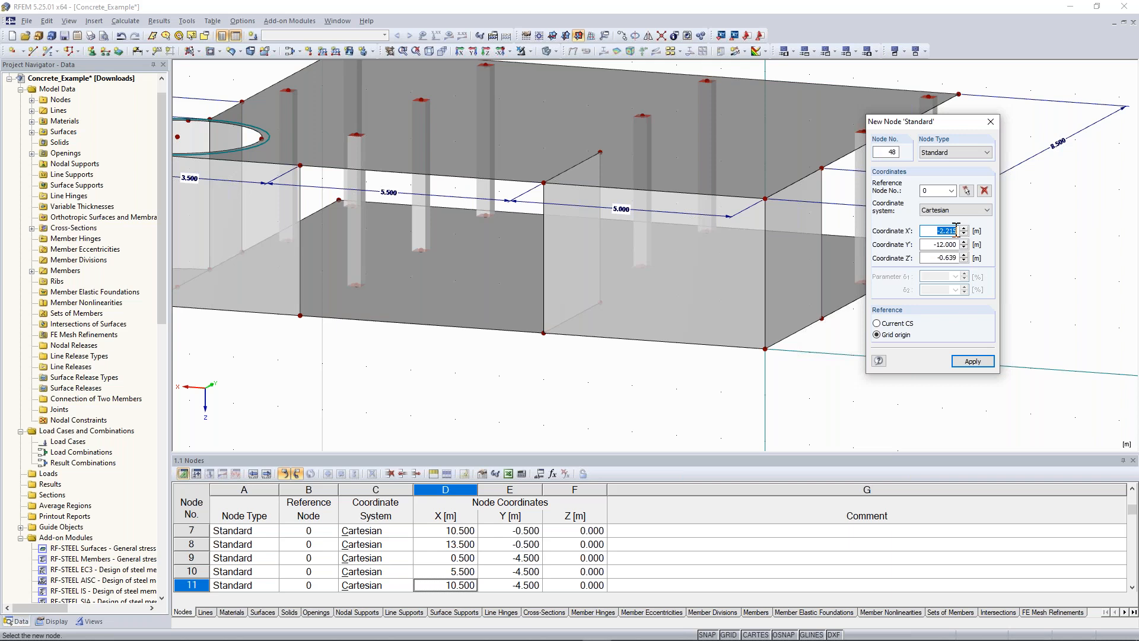
pyautogui.write('5')
pyautogui.press('Tab')
pyautogui.write('0')
pyautogui.press('Tab')
pyautogui.write('-2,5')
pyautogui.hotkey('shift', 'Tab')
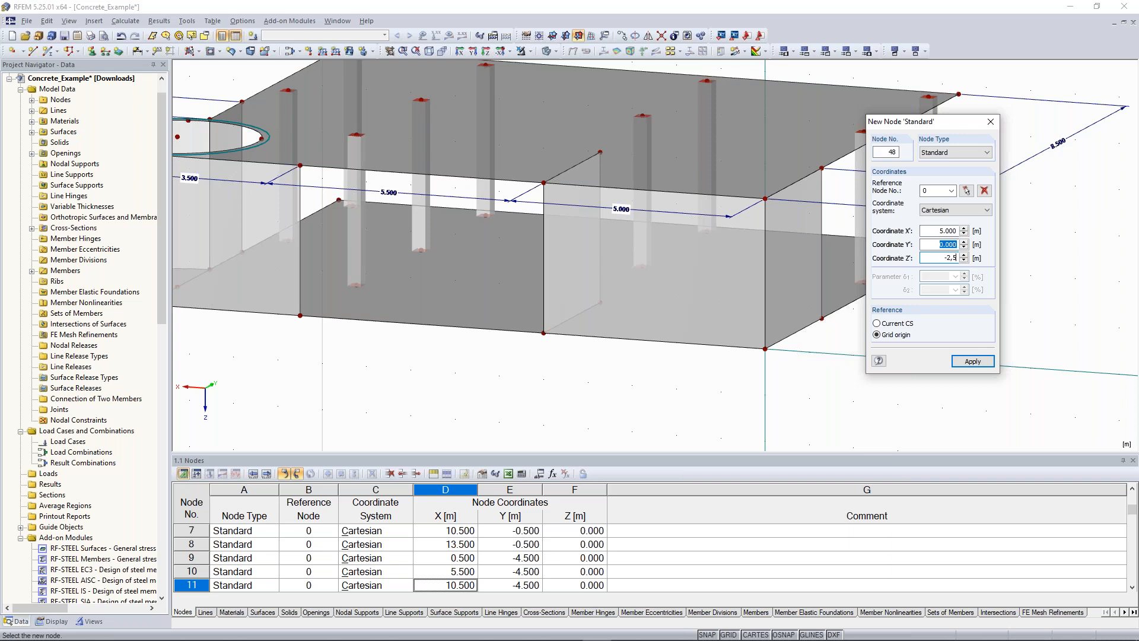
pyautogui.press('Return')
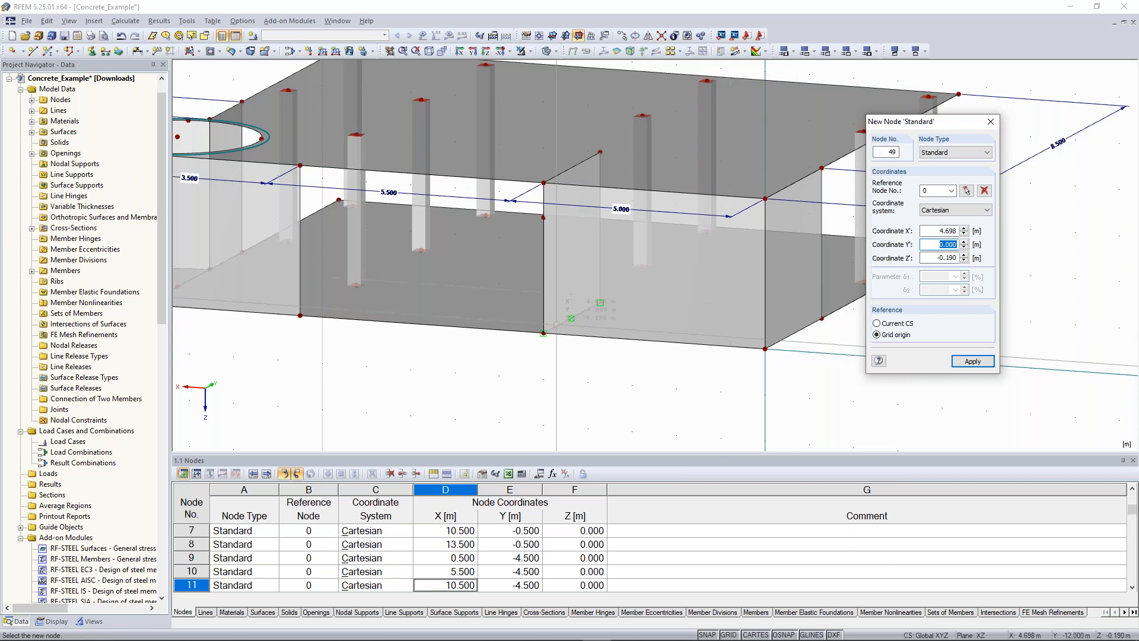
pyautogui.keyDown('ctrl'); pyautogui.moveTo(523, 359); pyautogui.dragTo(583, 368, button='middle'); pyautogui.keyUp('ctrl')
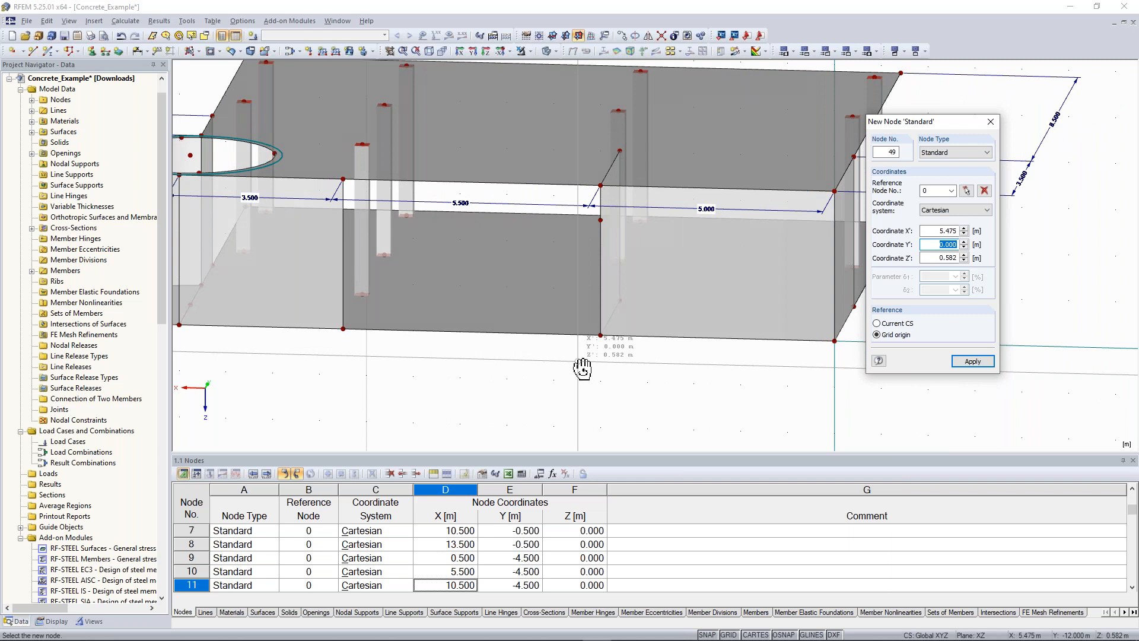
pyautogui.keyDown('ctrl'); pyautogui.moveTo(583, 368); pyautogui.dragTo(849, 406, button='middle'); pyautogui.keyUp('ctrl')
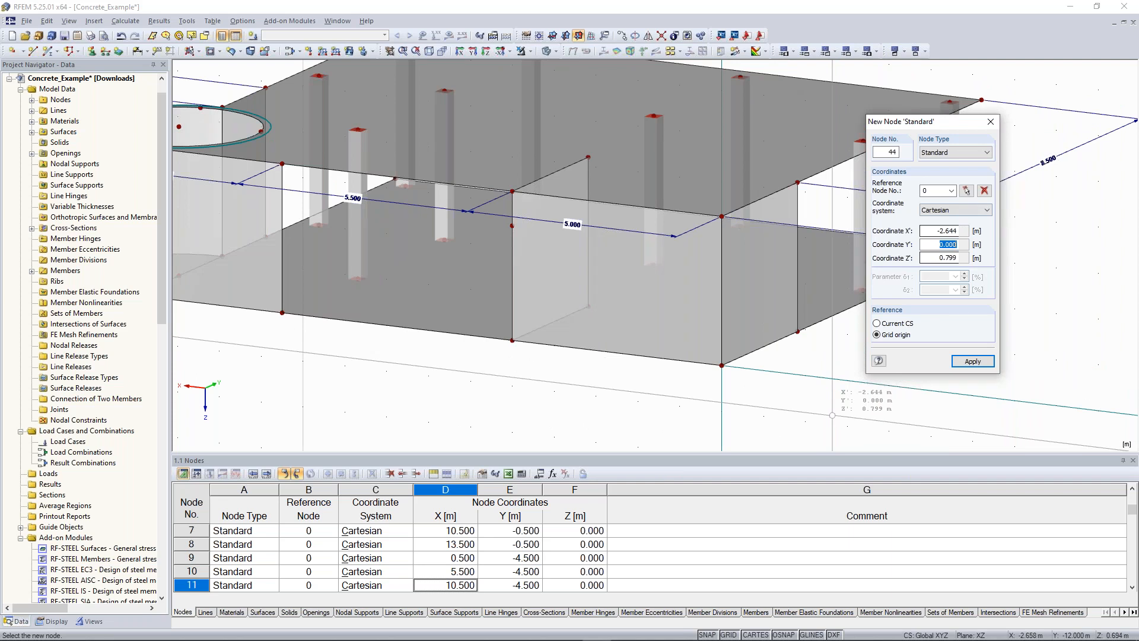
pyautogui.press('Escape')
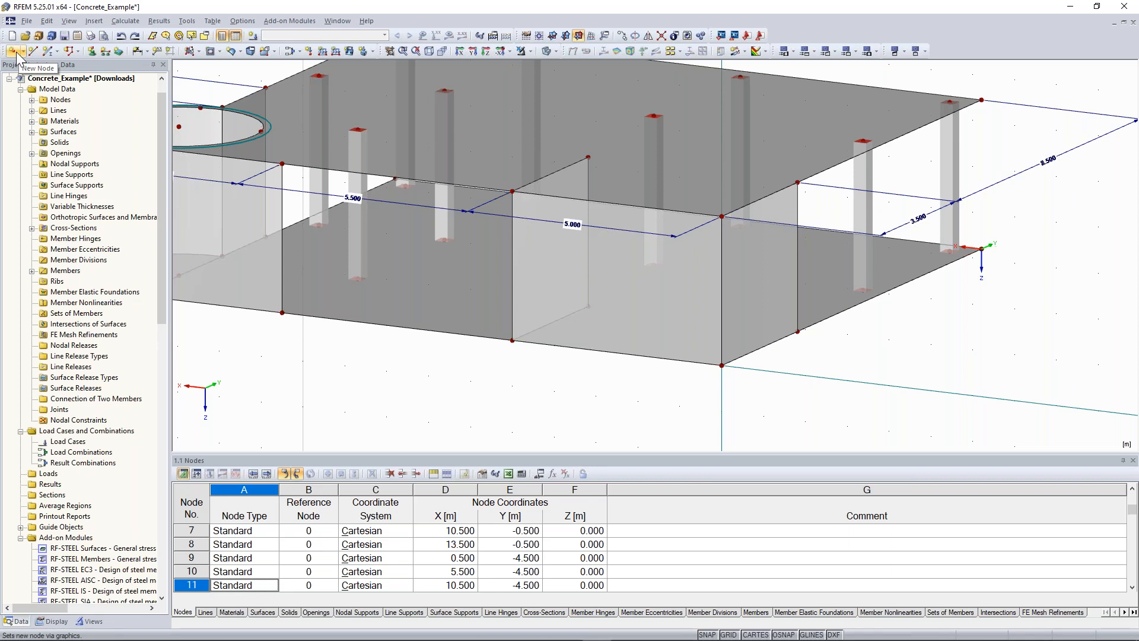
# Step: Create a standard node on the wall at X' 1.5, Y' 0, Z' -1 m relative to the grid origin
pyautogui.click(14, 53)
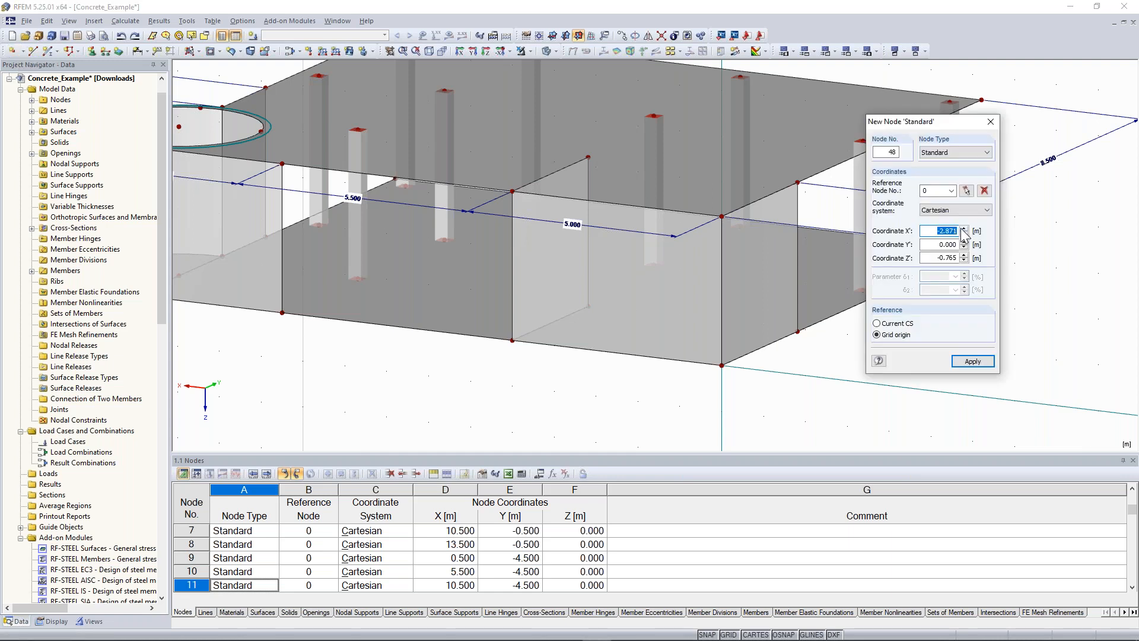
pyautogui.write('1,5')
pyautogui.press('Tab')
pyautogui.press('Tab')
pyautogui.press('BackSpace')
pyautogui.click(972, 361)
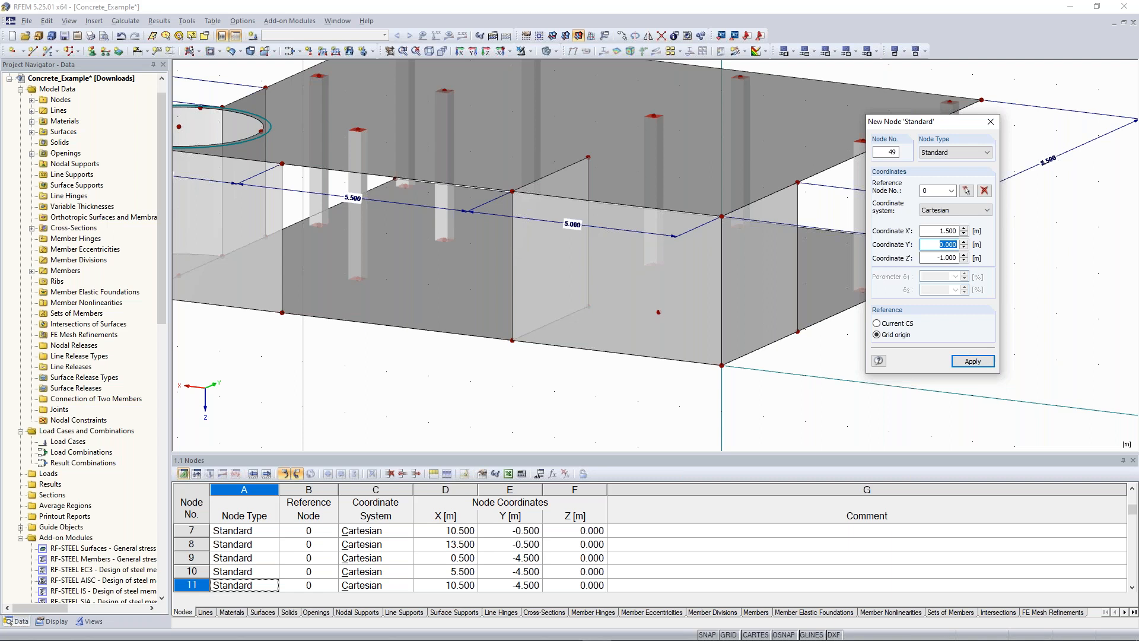
# Step: Create a second node on the wall at X' 5, Y' 0, Z' -2.5 m from the grid origin and finish node input
pyautogui.doubleClick(961, 231)
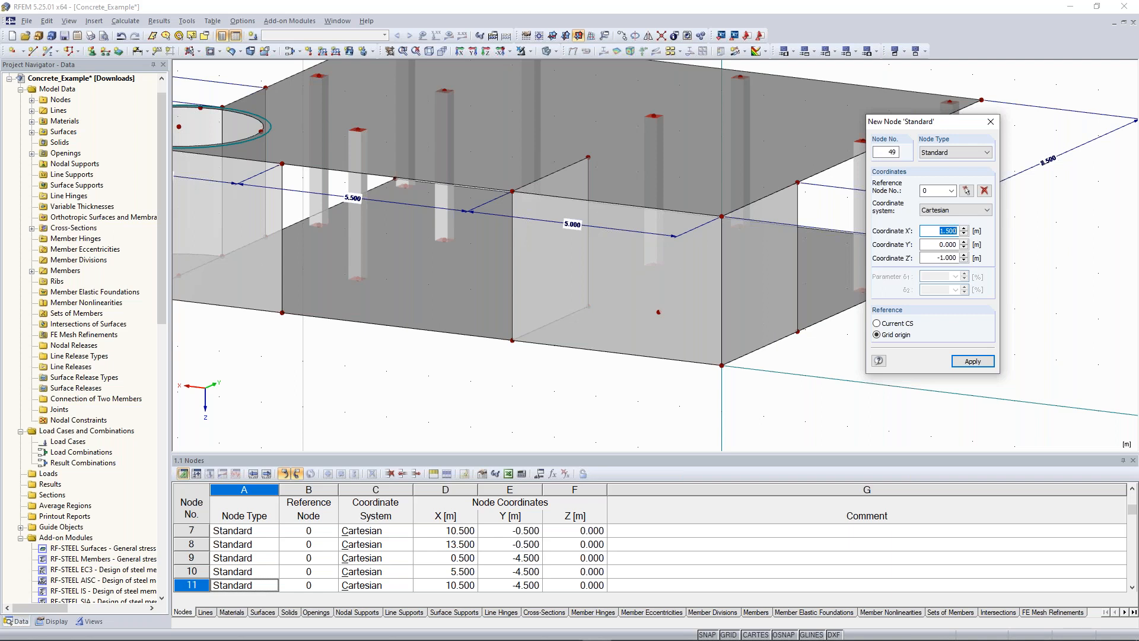
pyautogui.press('Tab')
pyautogui.press('Tab')
pyautogui.write('-2,5')
pyautogui.click(941, 231)
pyautogui.doubleClick(941, 231)
pyautogui.write('5')
pyautogui.click(953, 245)
pyautogui.click(965, 362)
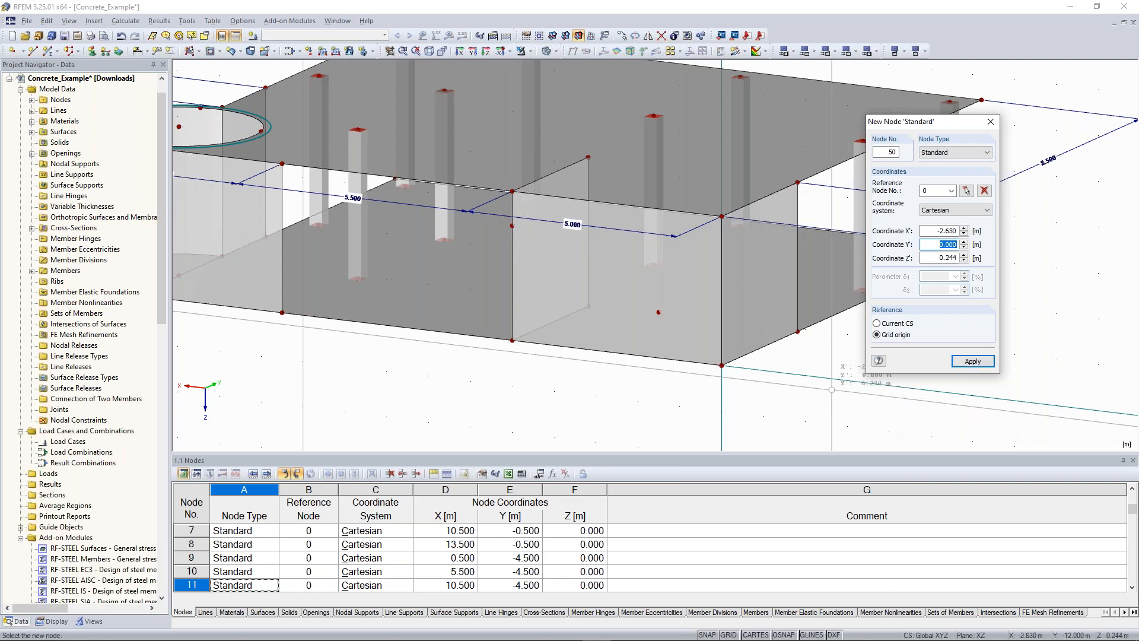
pyautogui.press('Escape')
pyautogui.scroll(-3, 889, 281)
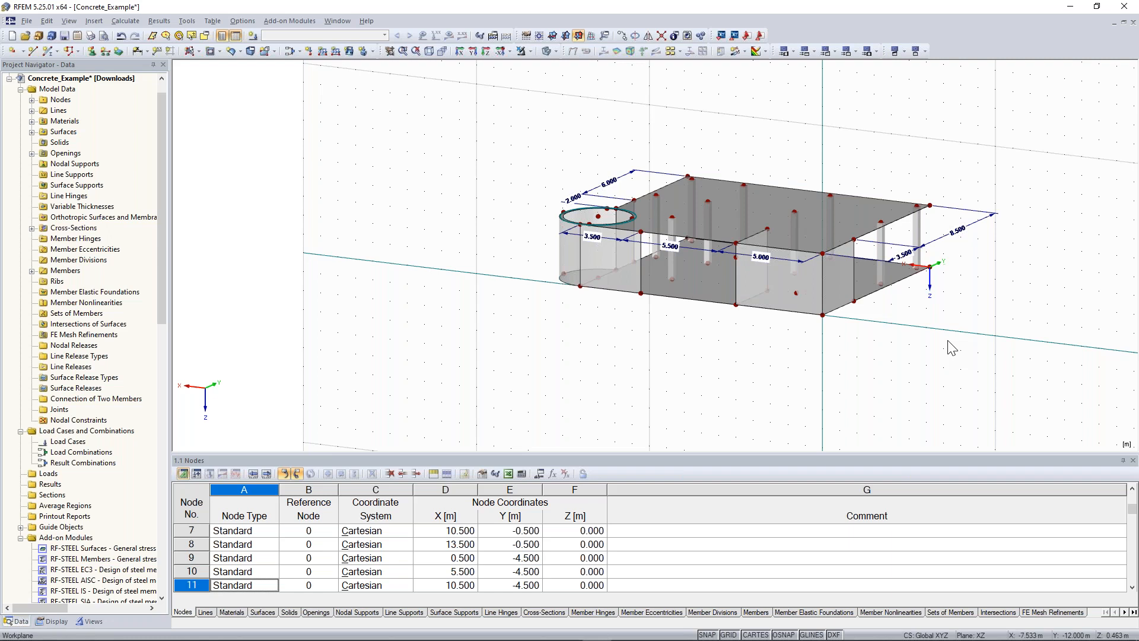
# Step: Move the four corner nodes of the short interior wall 0.5 m along X, with zero copies and no Y or Z displacement
pyautogui.scroll(3, 890, 344)
pyautogui.moveTo(889, 326)
pyautogui.keyDown('ctrl'); pyautogui.mouseDown(button='middle')
pyautogui.moveTo(941, 347)
pyautogui.moveTo(895, 347)
pyautogui.mouseUp(button='middle'); pyautogui.keyUp('ctrl')
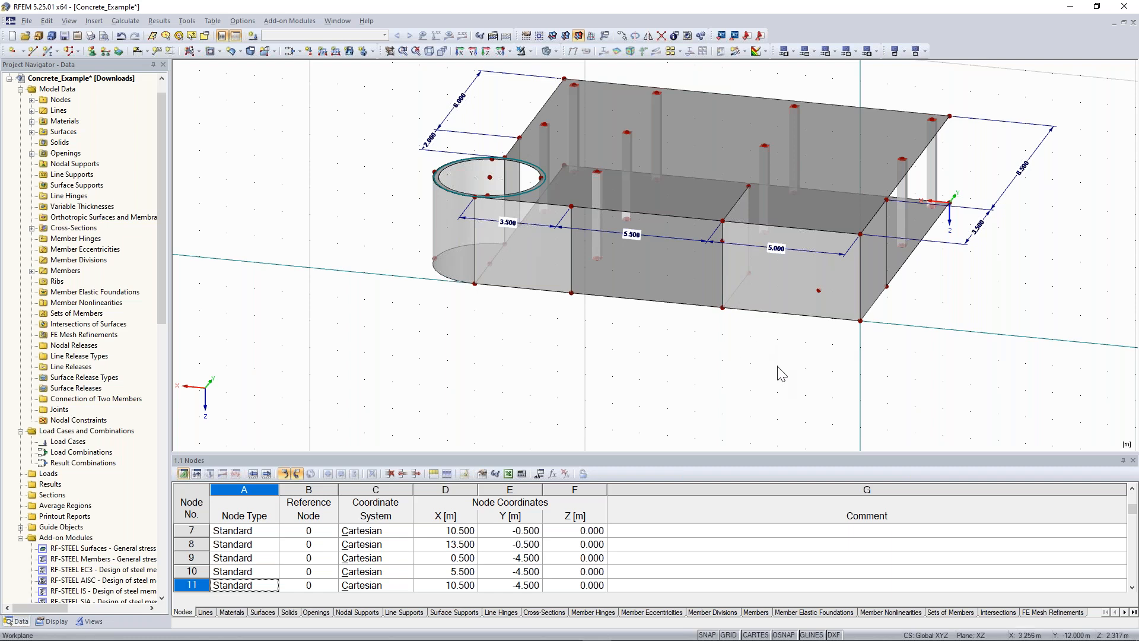
pyautogui.scroll(2, 934, 327)
pyautogui.click(712, 235)
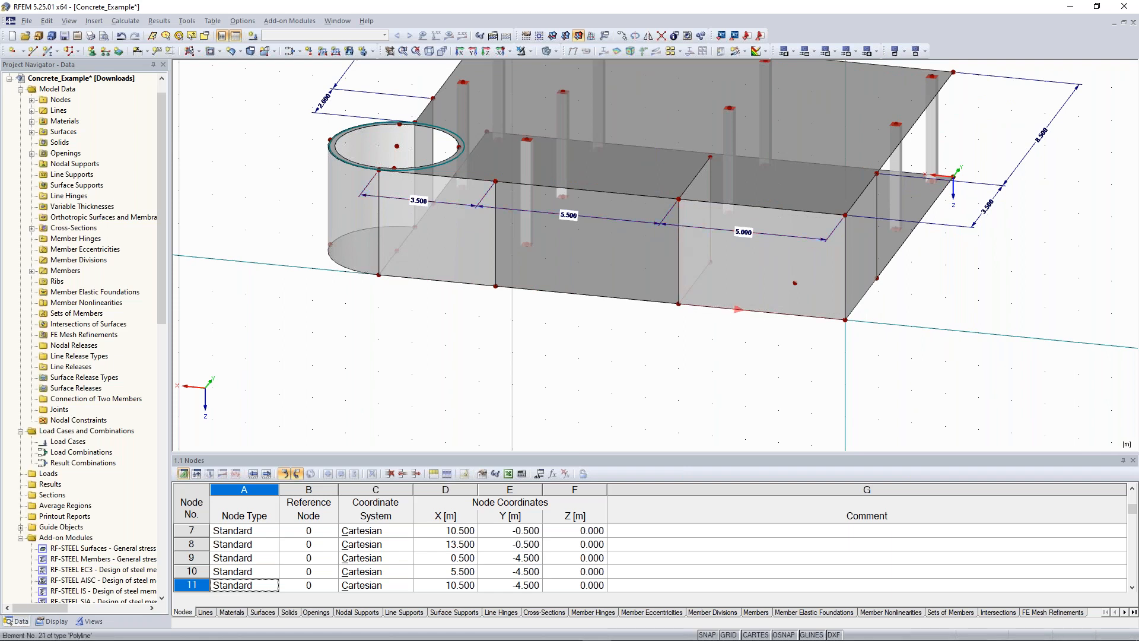
pyautogui.scroll(1, 681, 332)
pyautogui.moveTo(676, 327); pyautogui.dragTo(616, 363, button='middle')
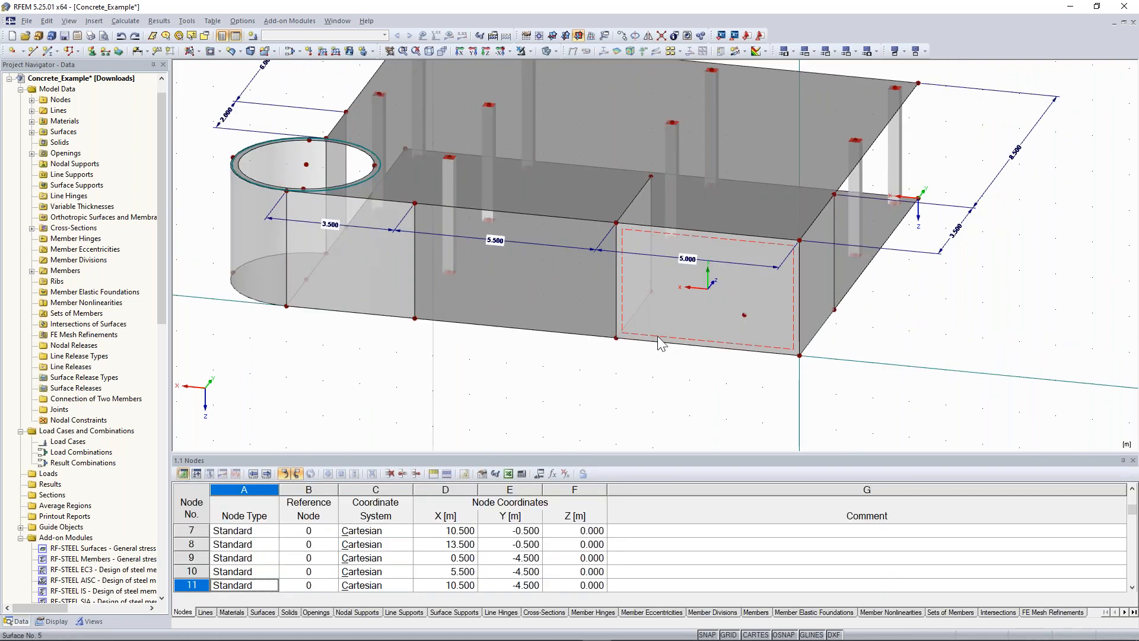
pyautogui.click(617, 338)
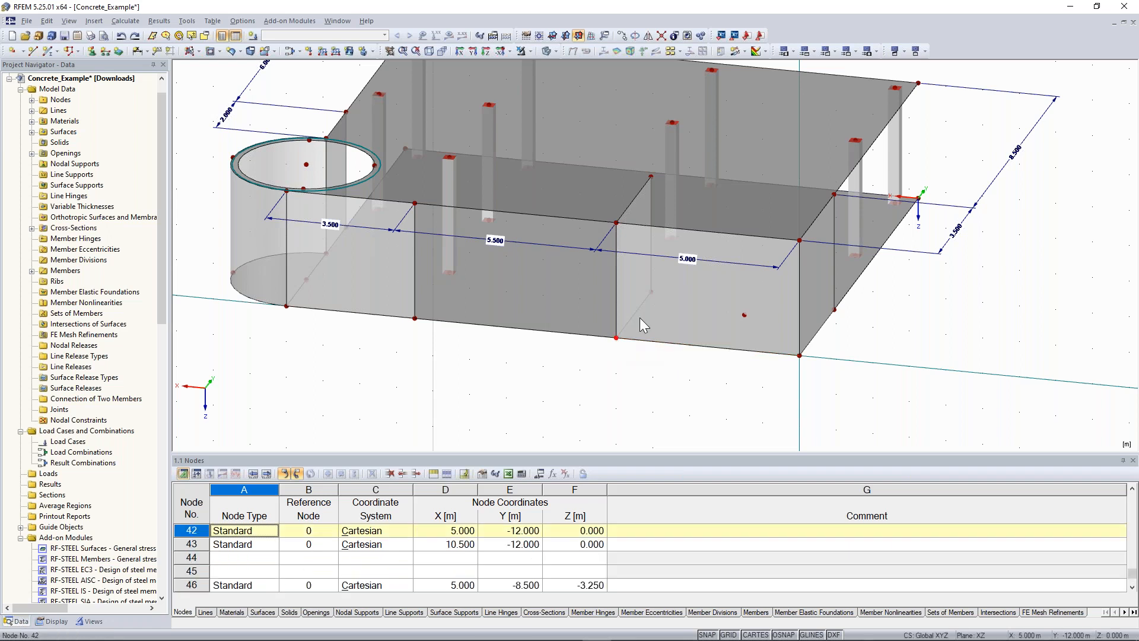
pyautogui.keyDown('ctrl'); pyautogui.click(651, 293); pyautogui.keyUp('ctrl')
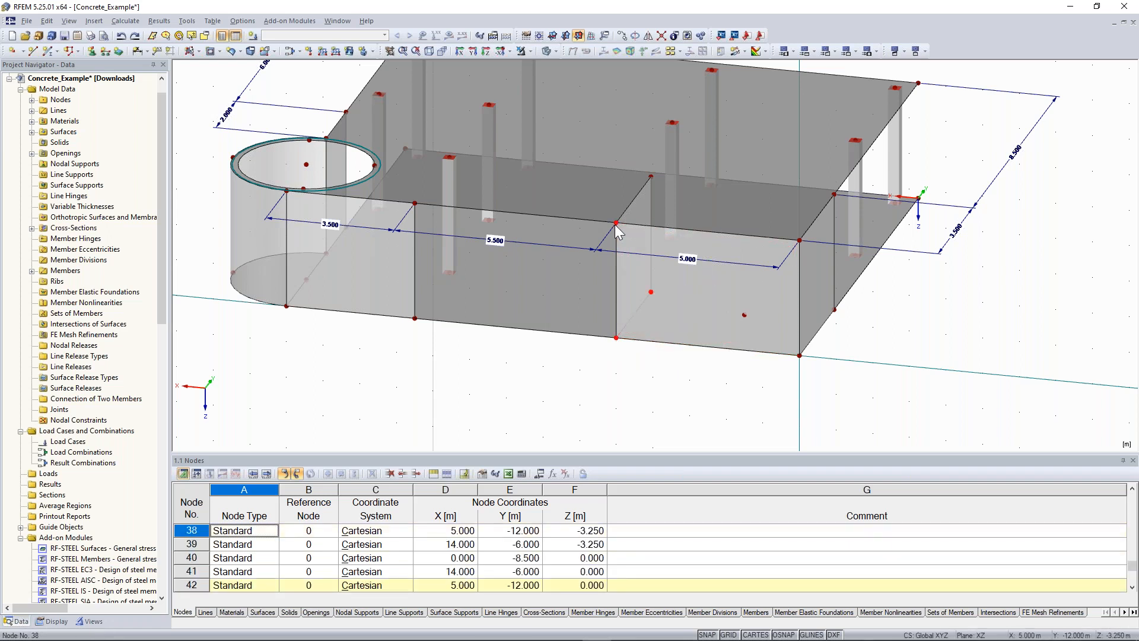
pyautogui.keyDown('ctrl'); pyautogui.click(650, 176); pyautogui.keyUp('ctrl')
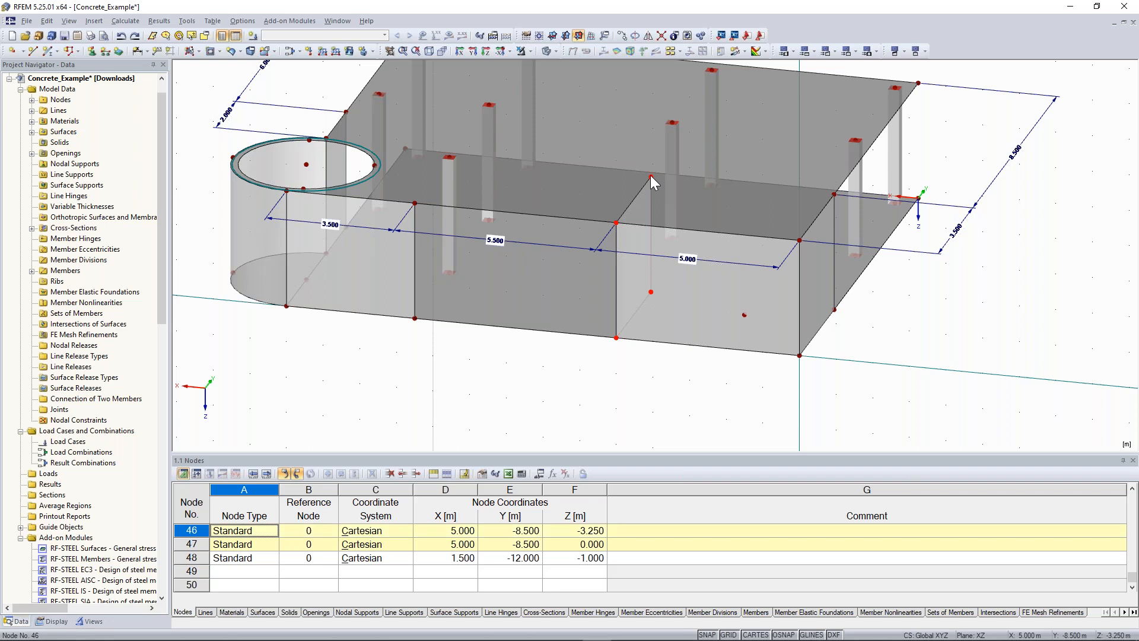
pyautogui.rightClick(650, 176)
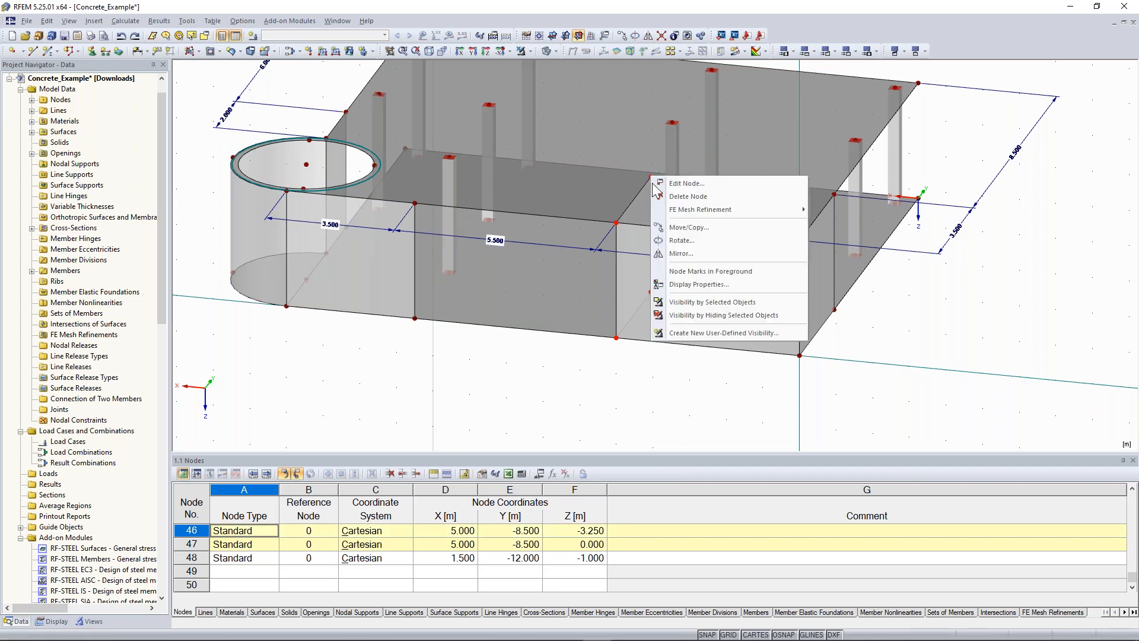
pyautogui.click(750, 230)
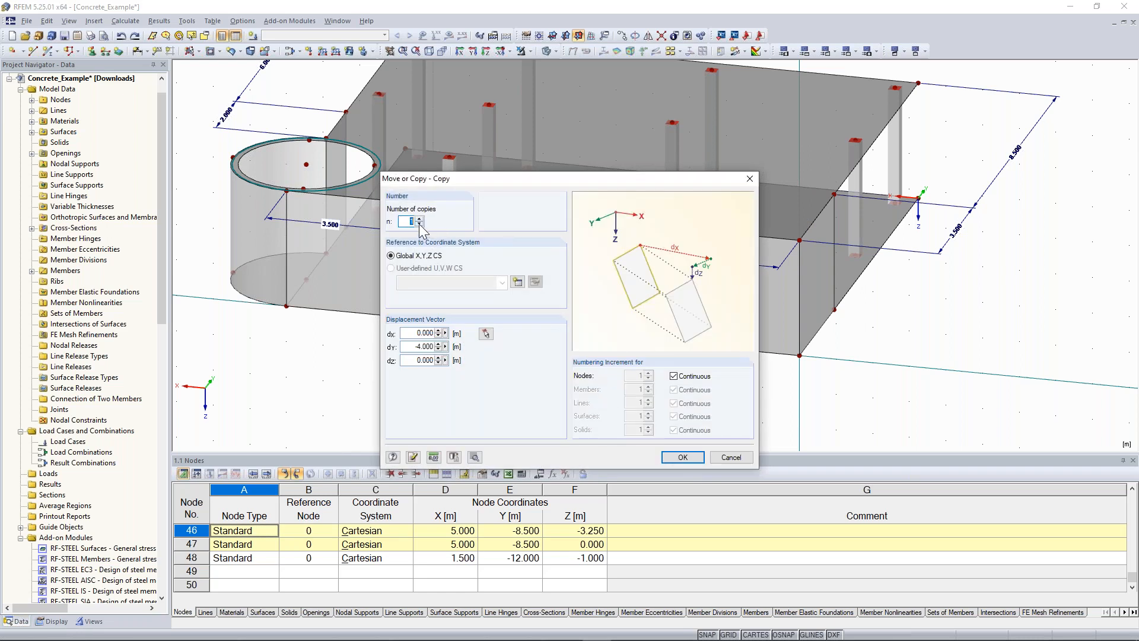
pyautogui.click(419, 224)
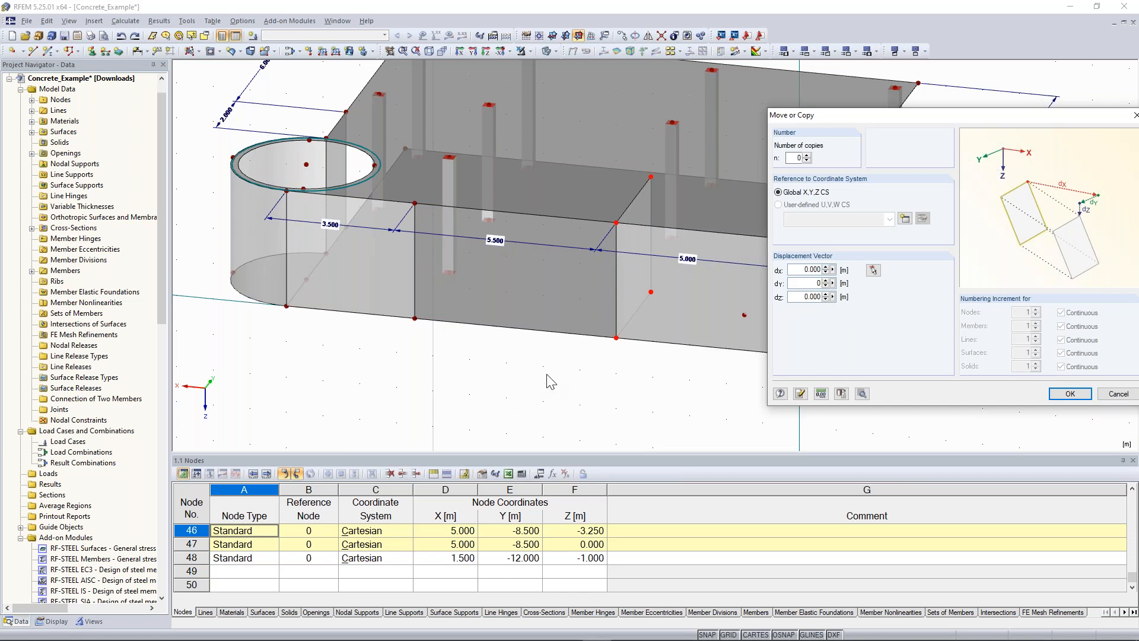
pyautogui.doubleClick(793, 269)
pyautogui.write('0.5')
pyautogui.click(1070, 394)
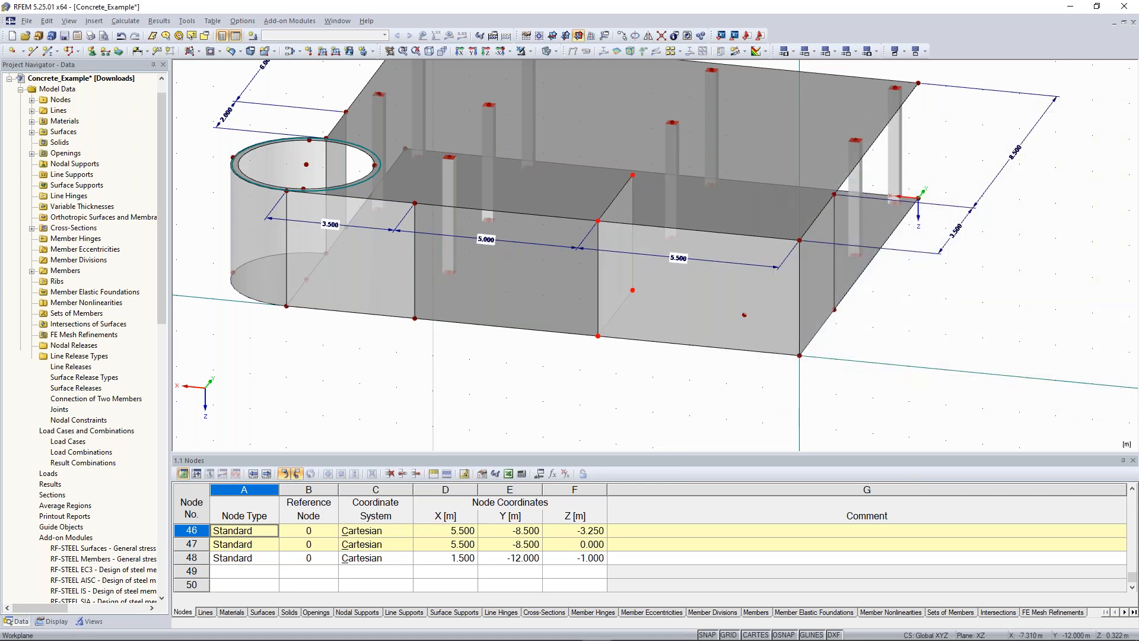
pyautogui.click(968, 362)
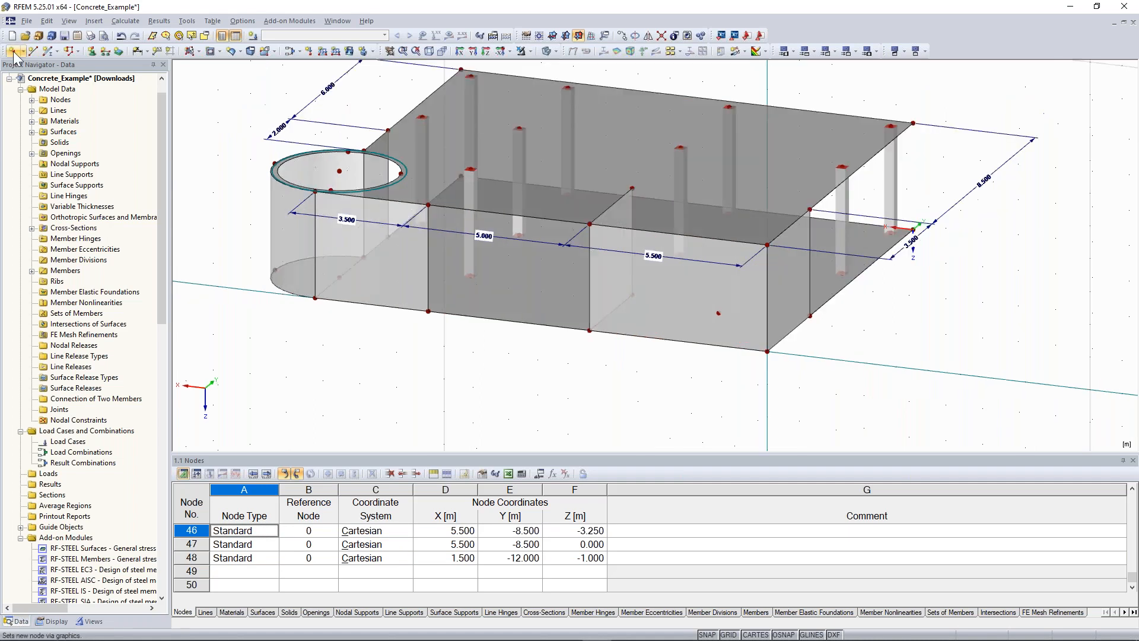
# Step: Add a node at X 5.000, Y -12.000, Z -2.500 m and create a rectangular wall opening from it to the existing node inside that wall
pyautogui.click(13, 51)
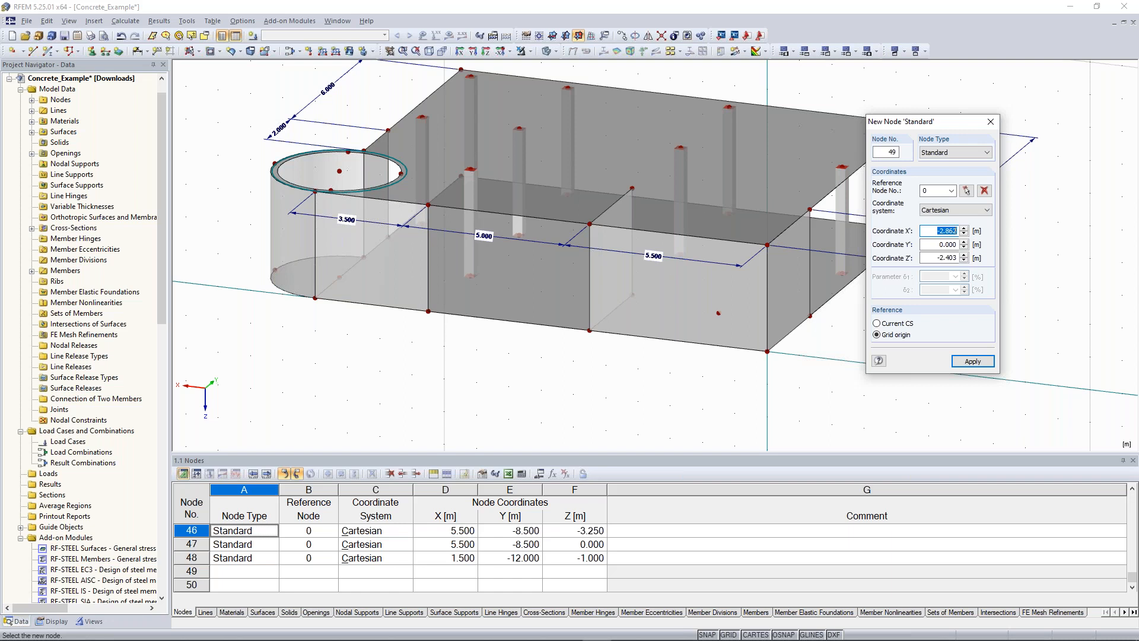
pyautogui.write('5')
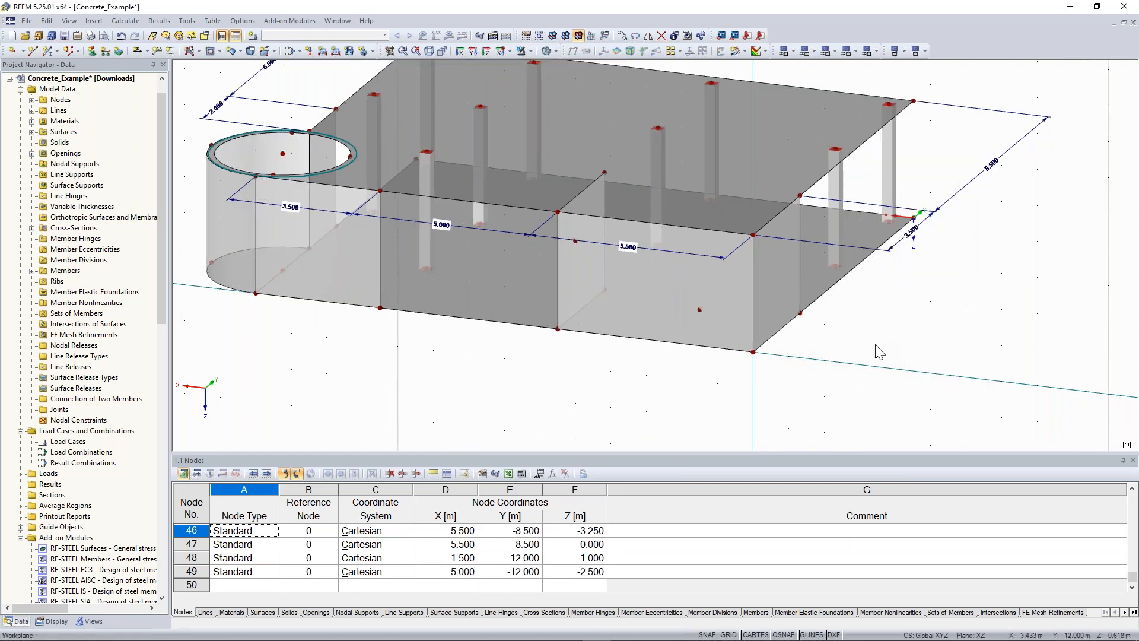
pyautogui.click(218, 51)
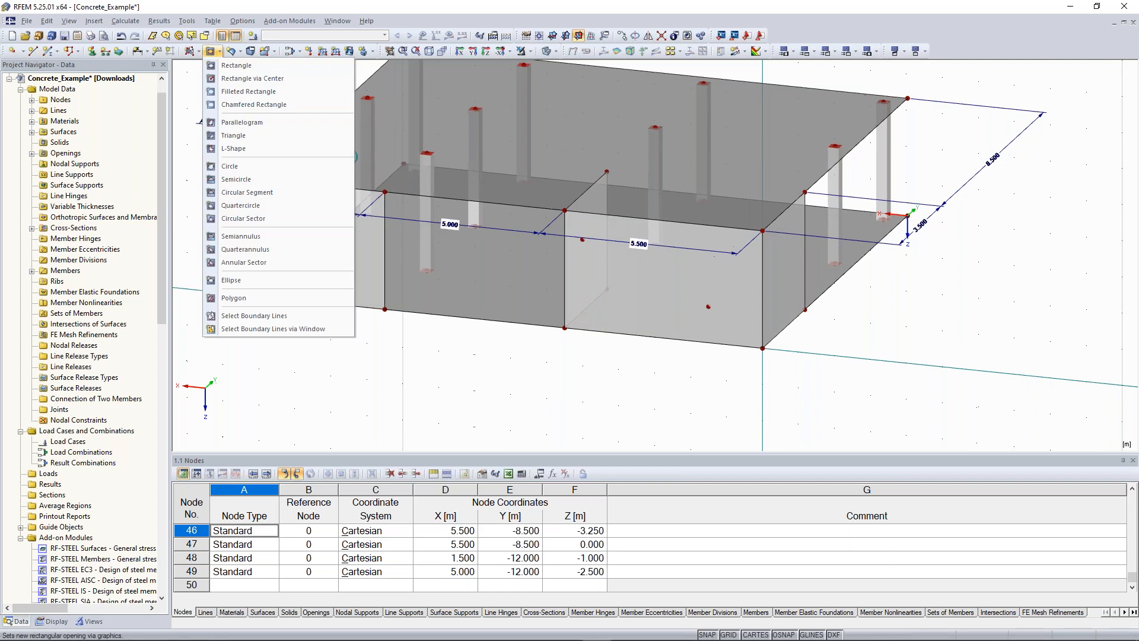
pyautogui.click(227, 70)
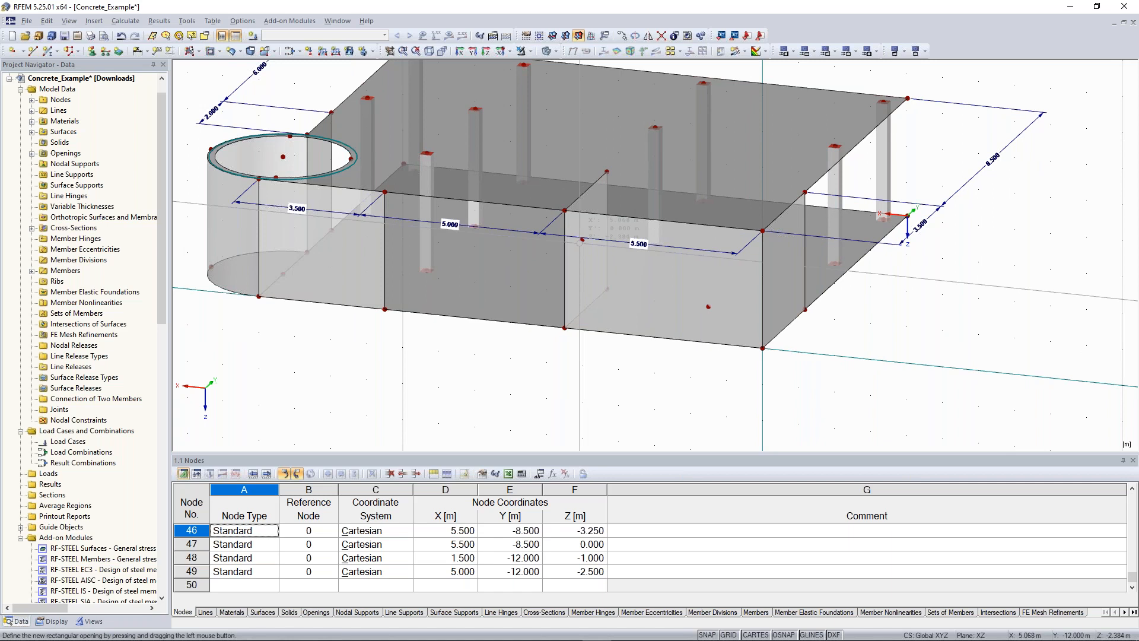
pyautogui.moveTo(580, 242); pyautogui.dragTo(708, 306)
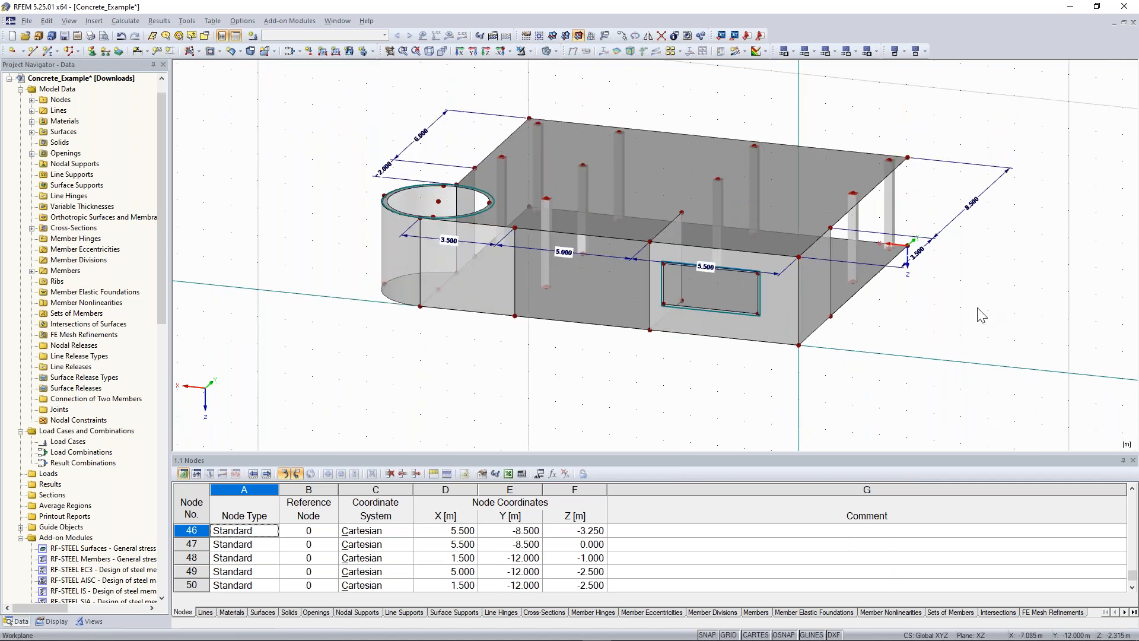
# Step: Hide the model's surfaces in the display settings while keeping nodes, lines and members shown
pyautogui.keyDown('ctrl'); pyautogui.moveTo(966, 314); pyautogui.dragTo(893, 363, button='middle'); pyautogui.keyUp('ctrl')
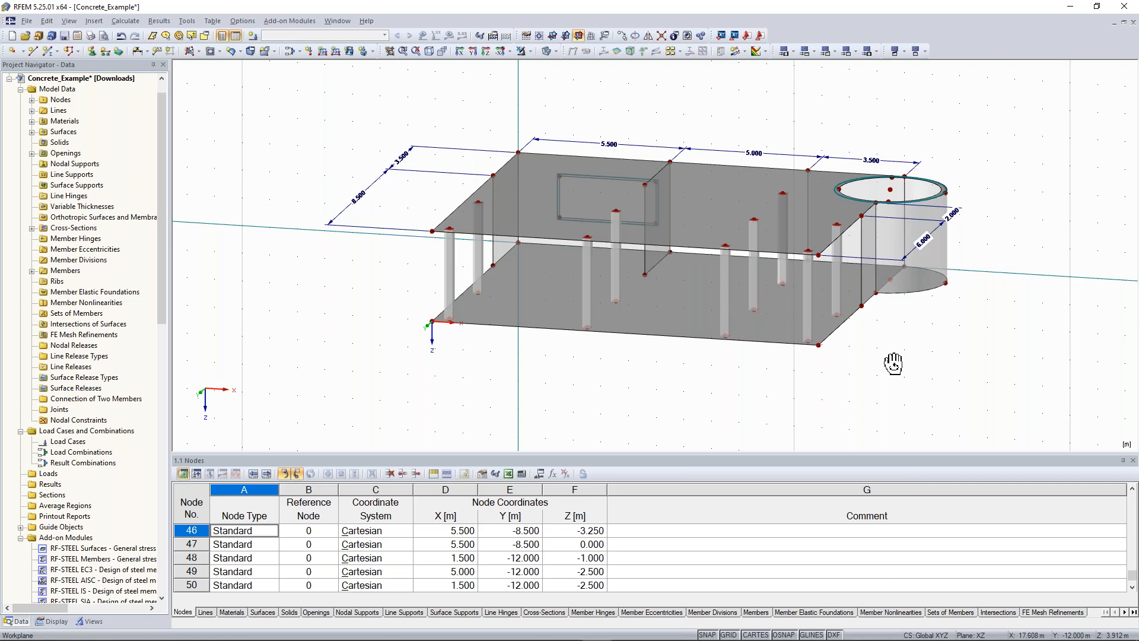
pyautogui.keyDown('ctrl'); pyautogui.moveTo(892, 363); pyautogui.dragTo(879, 361, button='middle'); pyautogui.keyUp('ctrl')
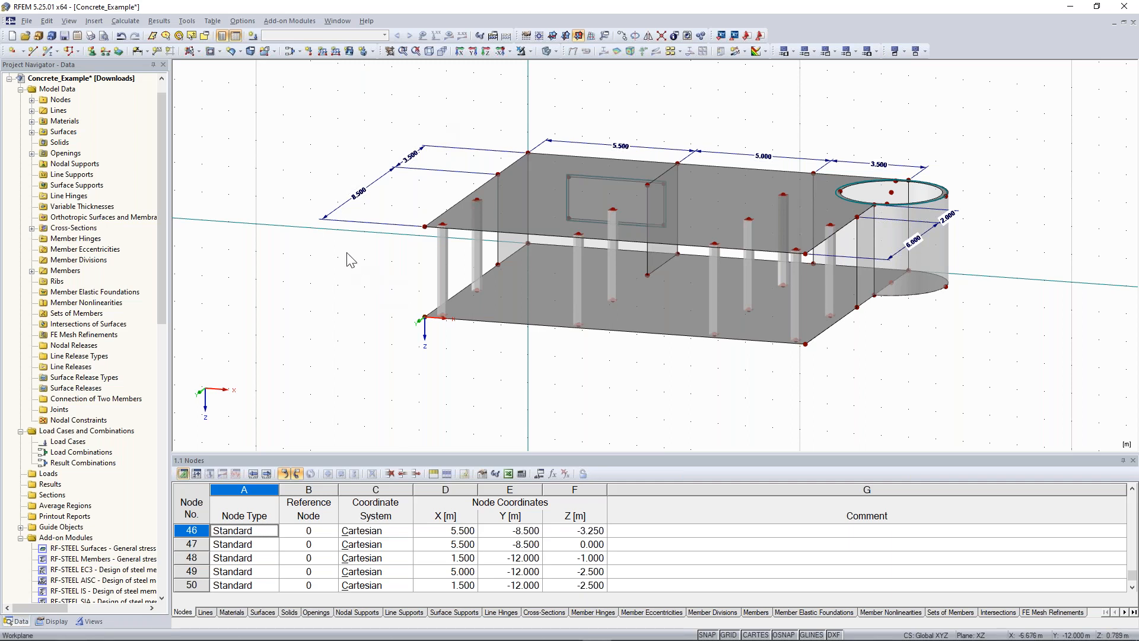
pyautogui.scroll(-1, 330, 240)
pyautogui.moveTo(380, 130)
pyautogui.mouseDown(button='middle')
pyautogui.moveTo(353, 144)
pyautogui.moveTo(394, 152)
pyautogui.moveTo(367, 149)
pyautogui.mouseUp(button='middle')
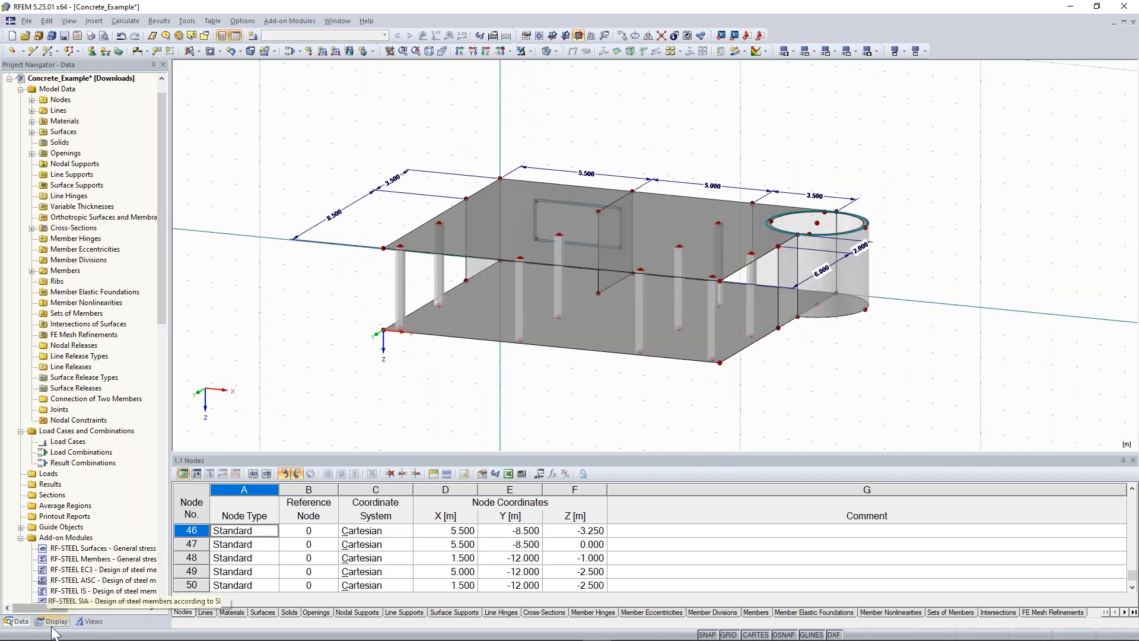
pyautogui.scroll(1, 162, 262)
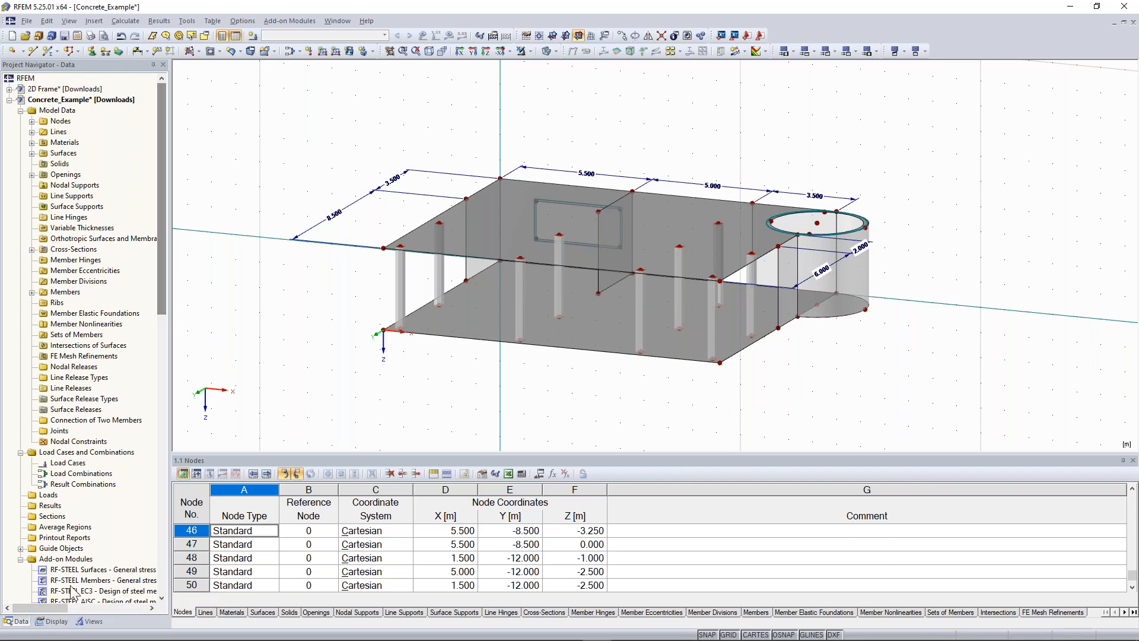
pyautogui.click(59, 621)
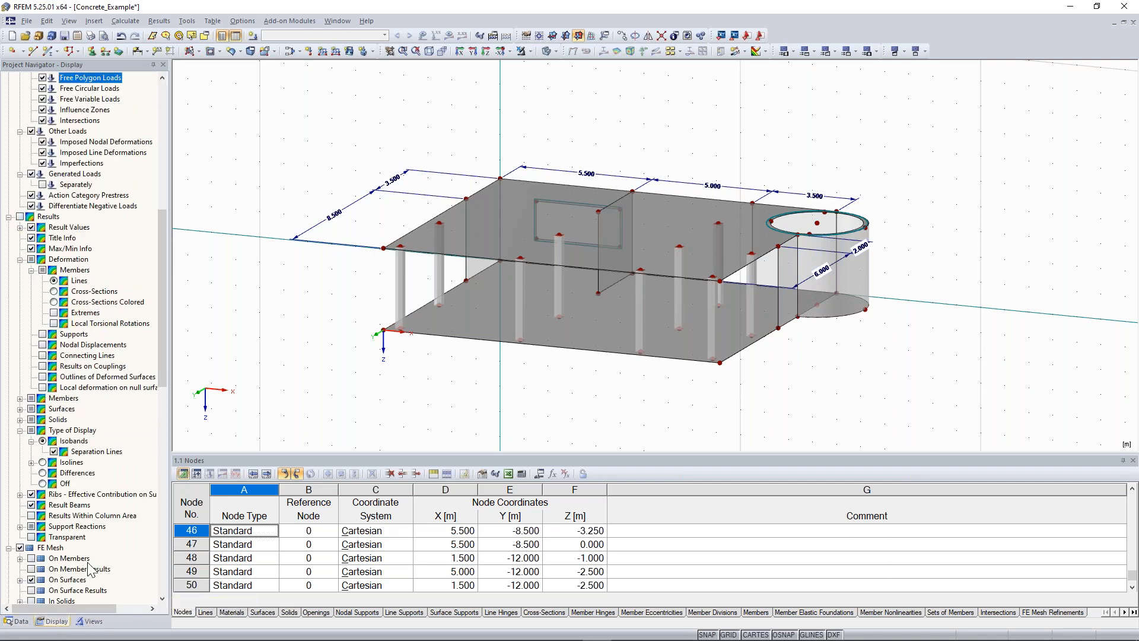
pyautogui.click(90, 621)
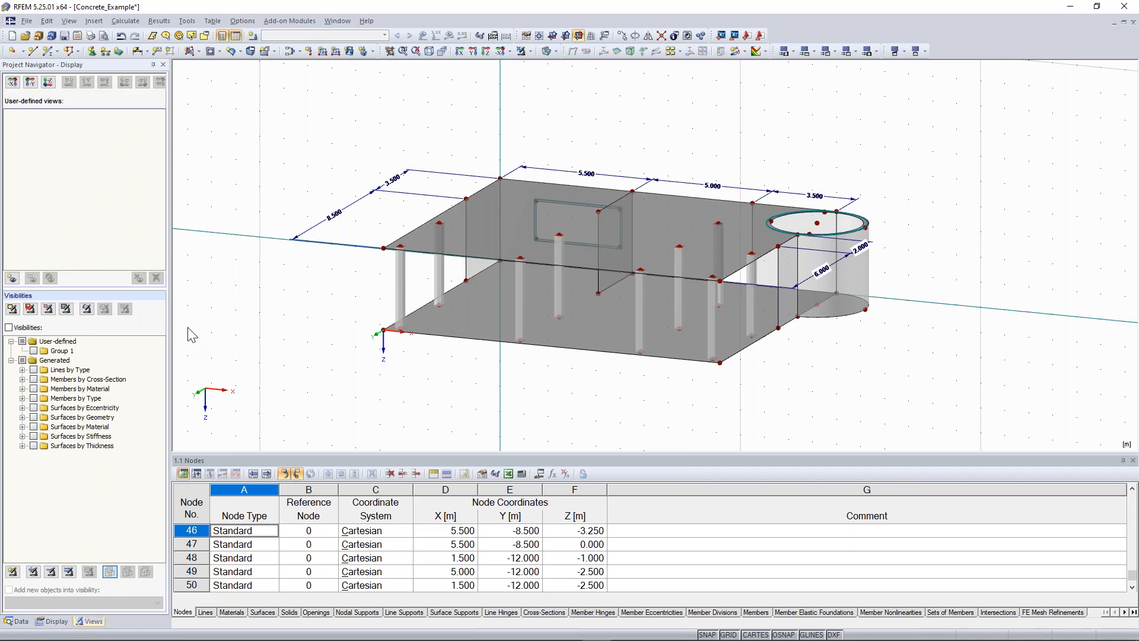
pyautogui.click(61, 620)
pyautogui.moveTo(162, 238); pyautogui.dragTo(169, 90)
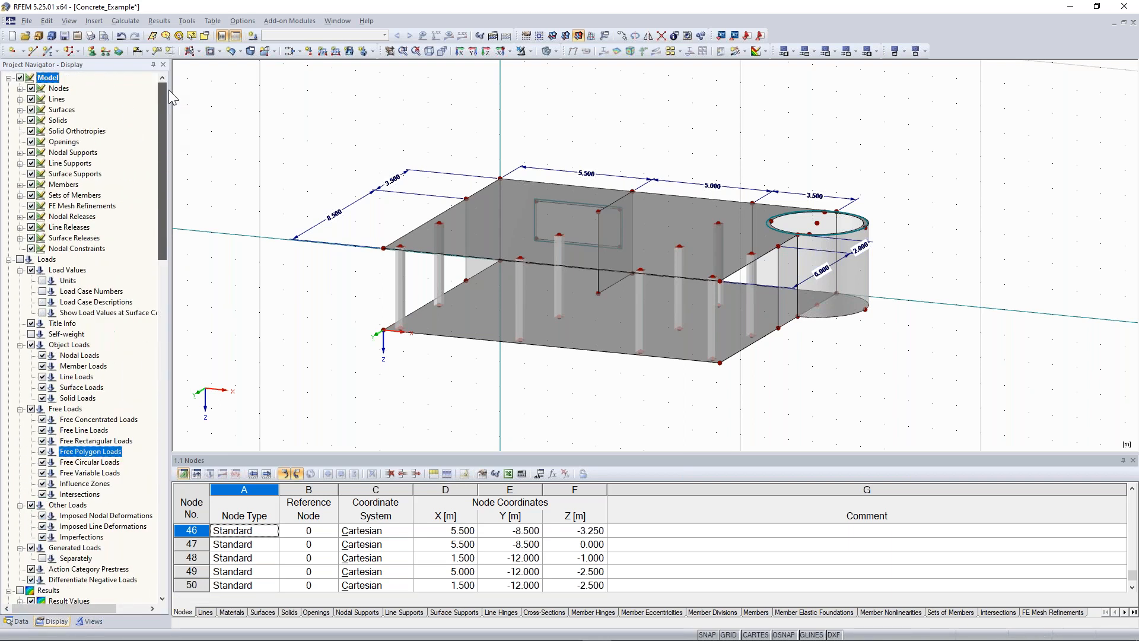
pyautogui.click(32, 88)
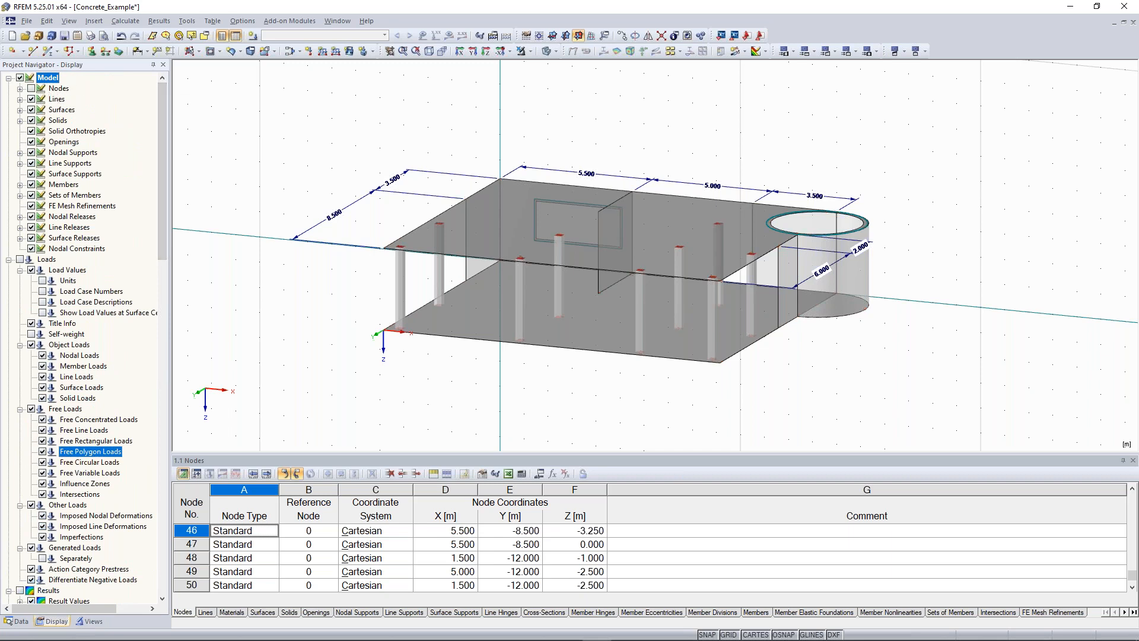
pyautogui.click(32, 88)
pyautogui.click(31, 111)
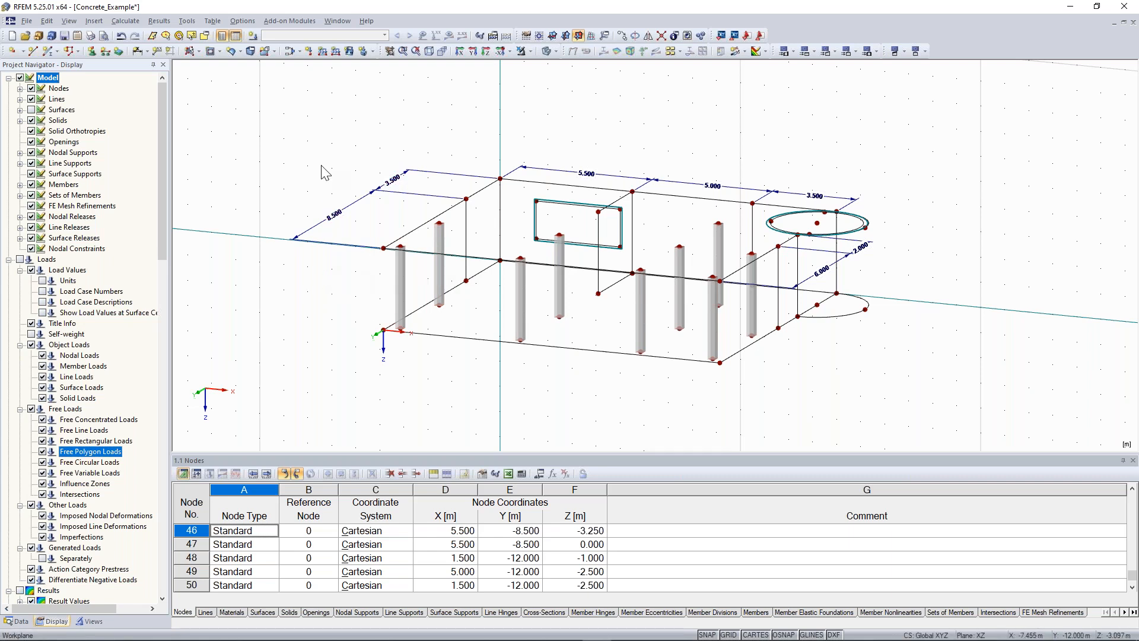
# Step: Examine the wireframe model from several sides, checking the boundary lines, columns, wall opening and circular opening
pyautogui.keyDown('ctrl'); pyautogui.moveTo(323, 173); pyautogui.dragTo(513, 155, button='middle'); pyautogui.keyUp('ctrl')
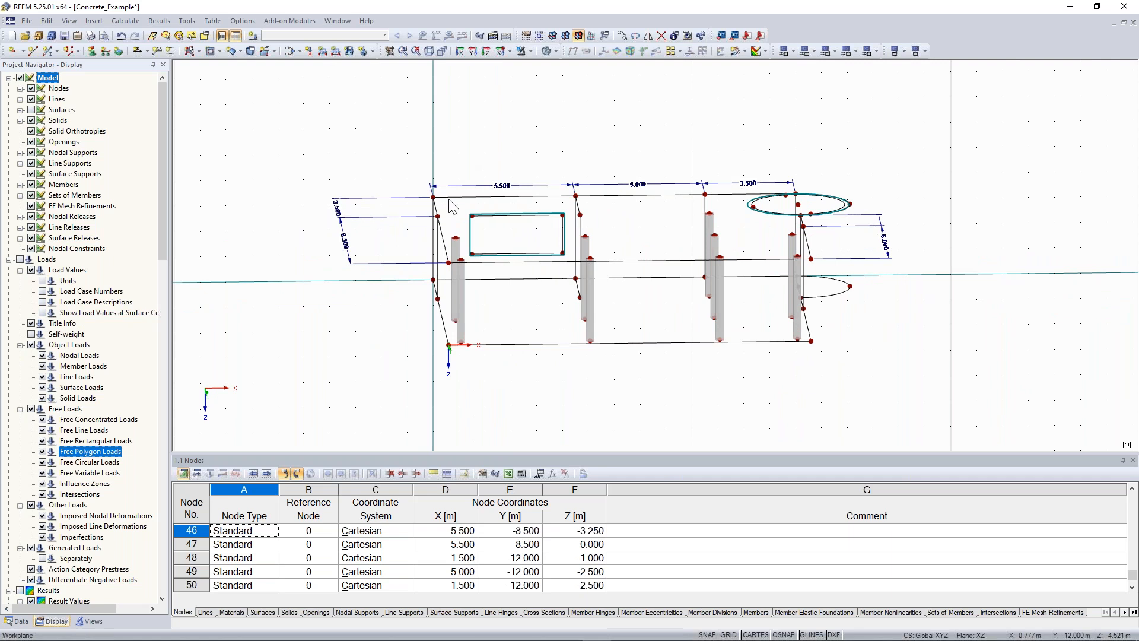
pyautogui.keyDown('ctrl'); pyautogui.moveTo(449, 200); pyautogui.dragTo(425, 137, button='middle'); pyautogui.keyUp('ctrl')
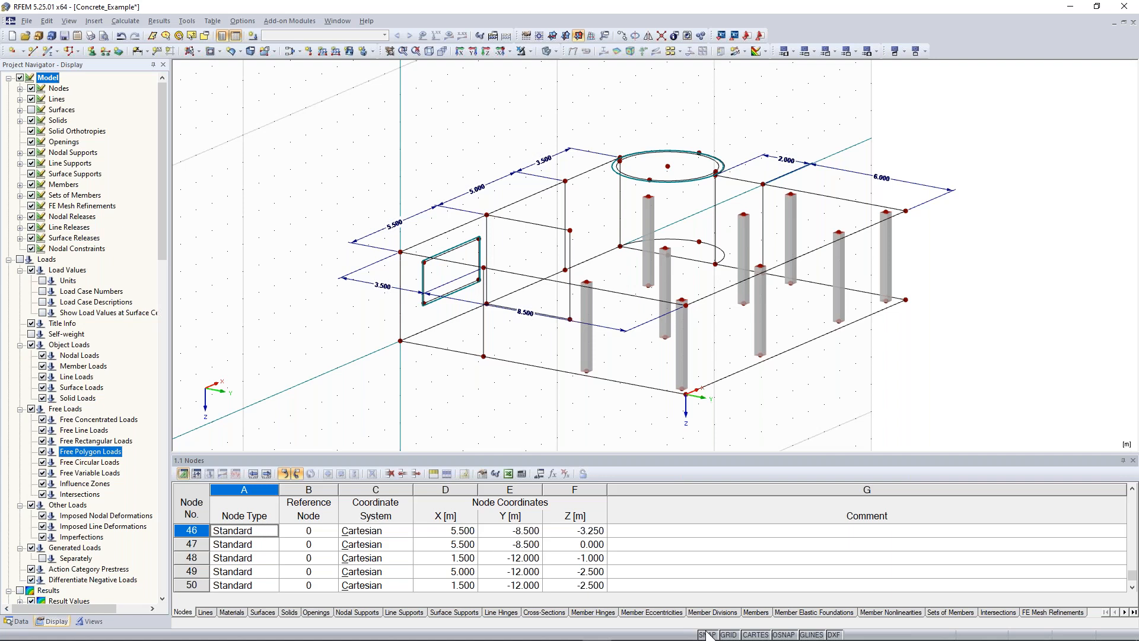
pyautogui.scroll(1, 486, 215)
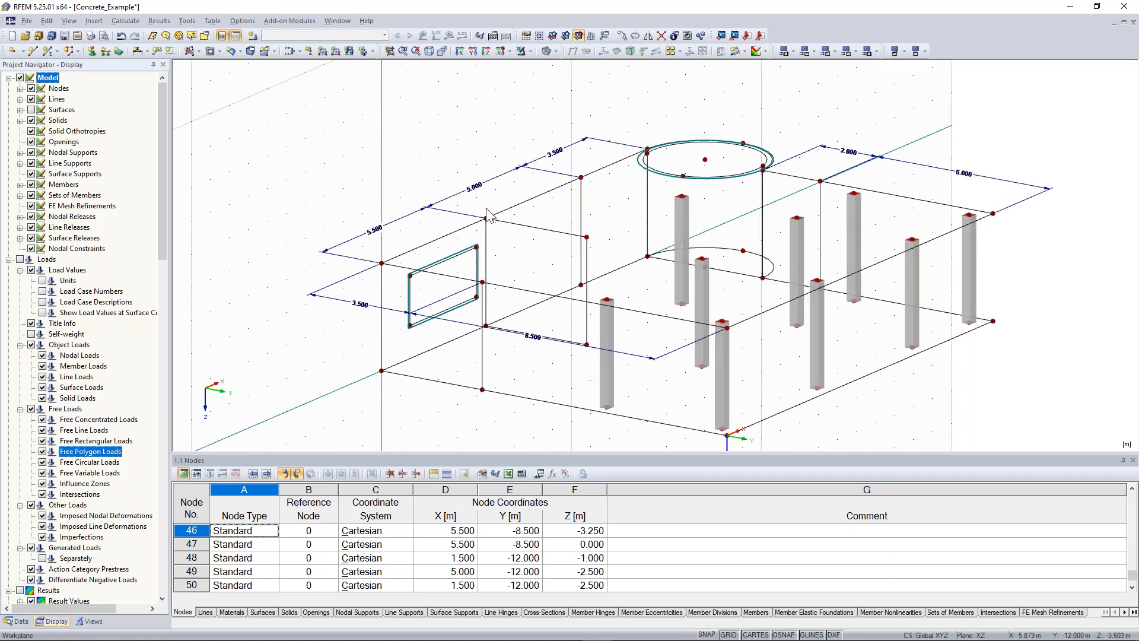
pyautogui.scroll(-1, 794, 227)
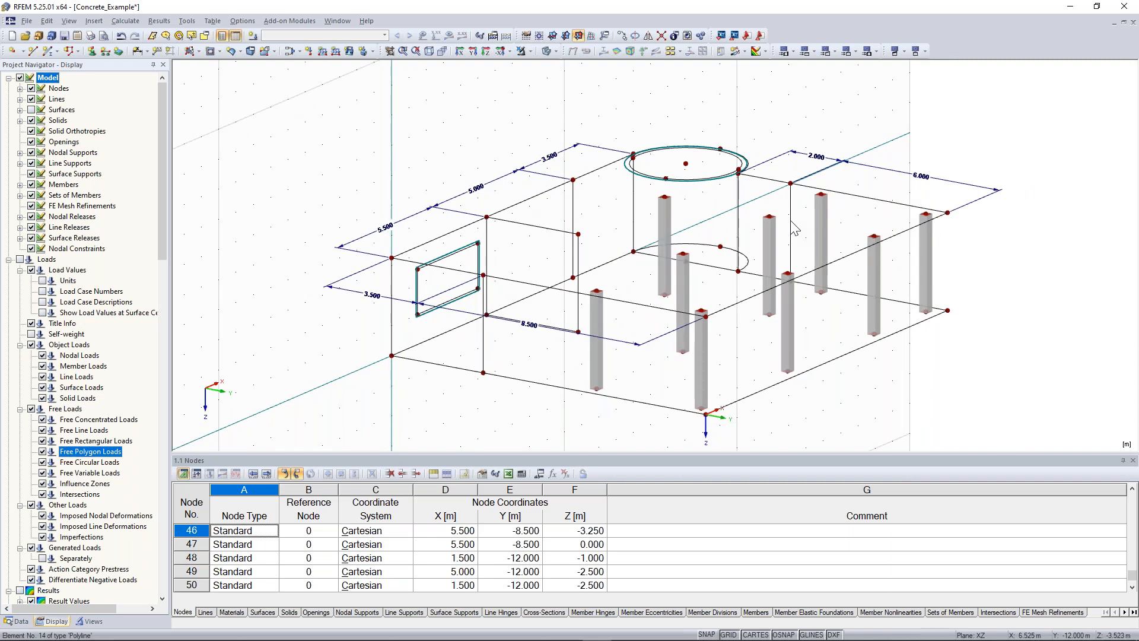
pyautogui.keyDown('ctrl'); pyautogui.moveTo(794, 226); pyautogui.dragTo(691, 307, button='middle'); pyautogui.keyUp('ctrl')
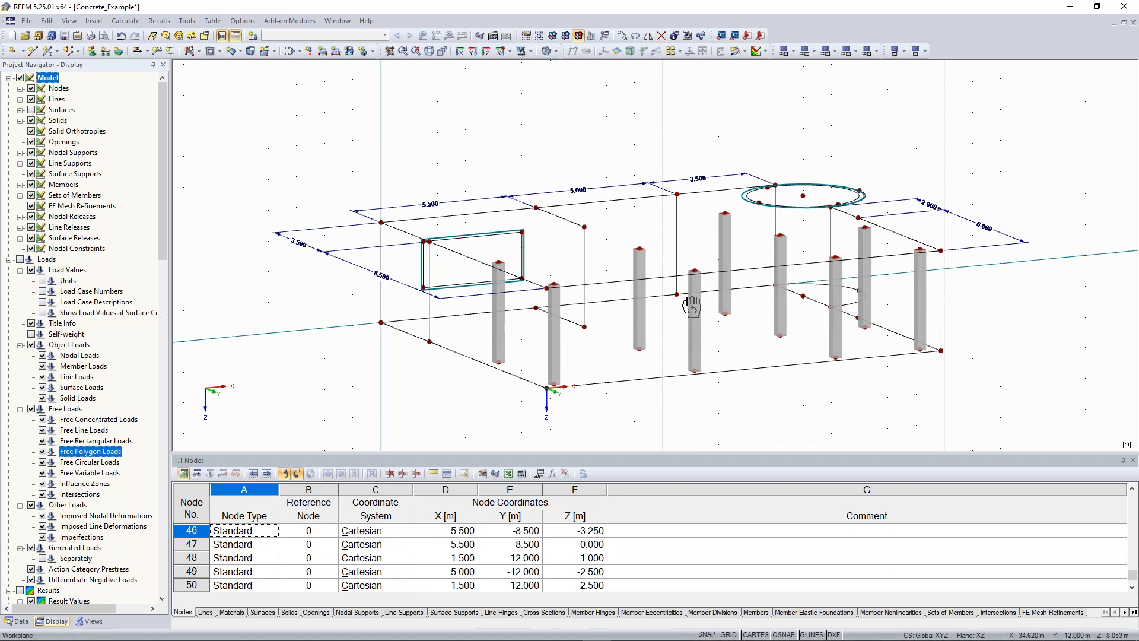
pyautogui.keyDown('ctrl'); pyautogui.moveTo(691, 306); pyautogui.dragTo(69, 144, button='middle'); pyautogui.keyUp('ctrl')
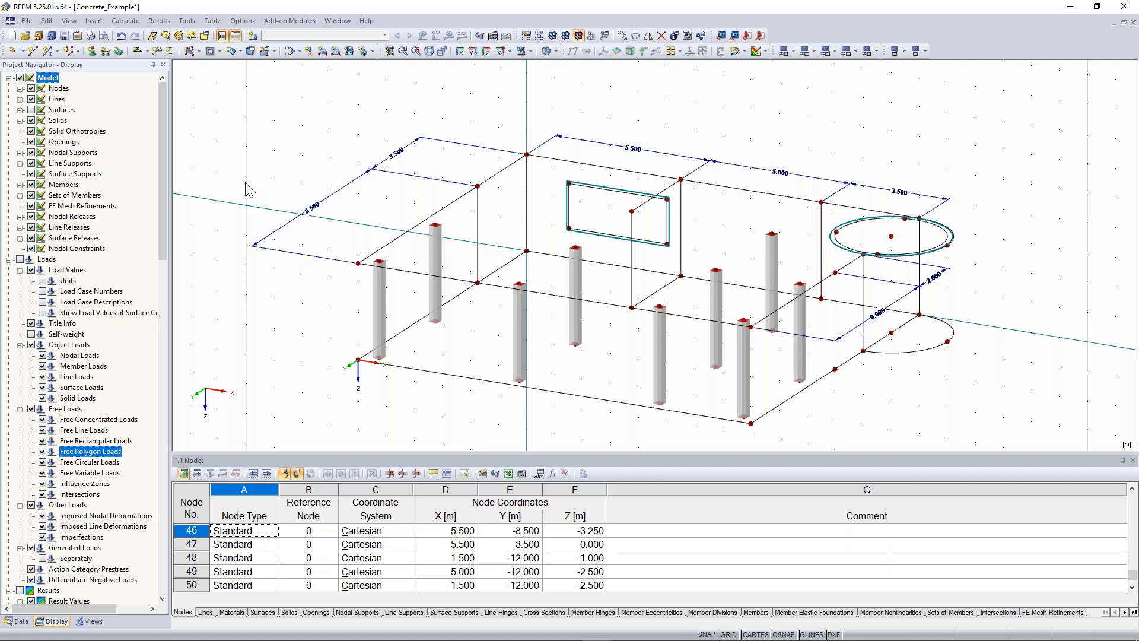
pyautogui.scroll(-1, 254, 184)
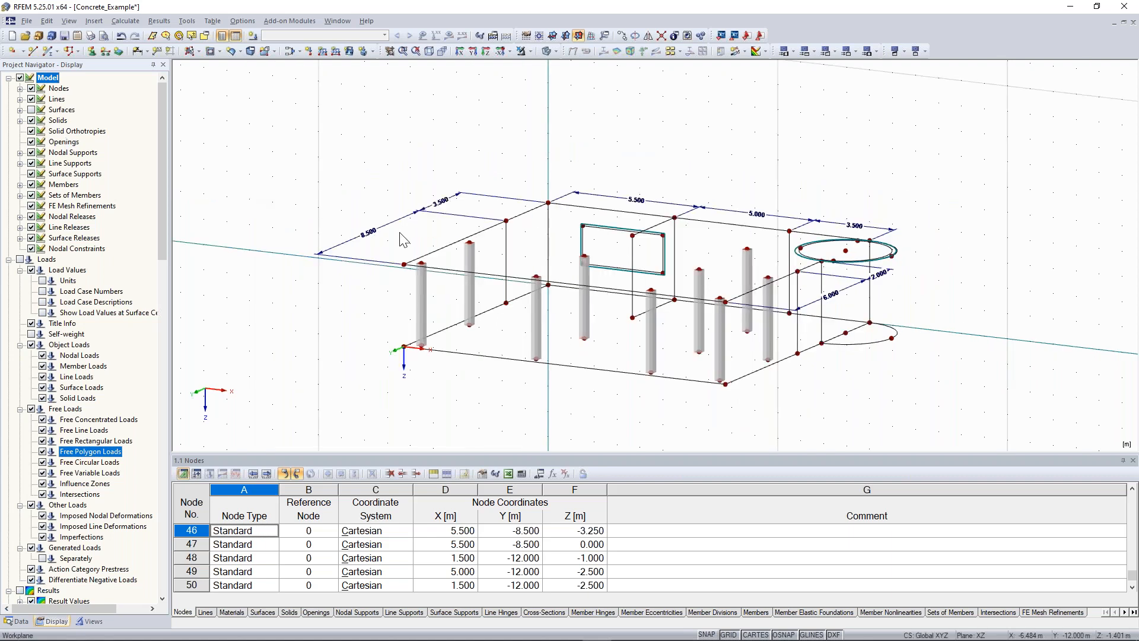
pyautogui.keyDown('ctrl'); pyautogui.moveTo(318, 152); pyautogui.dragTo(378, 169, button='middle'); pyautogui.keyUp('ctrl')
pyautogui.keyDown('ctrl'); pyautogui.moveTo(635, 145); pyautogui.dragTo(537, 164, button='middle'); pyautogui.keyUp('ctrl')
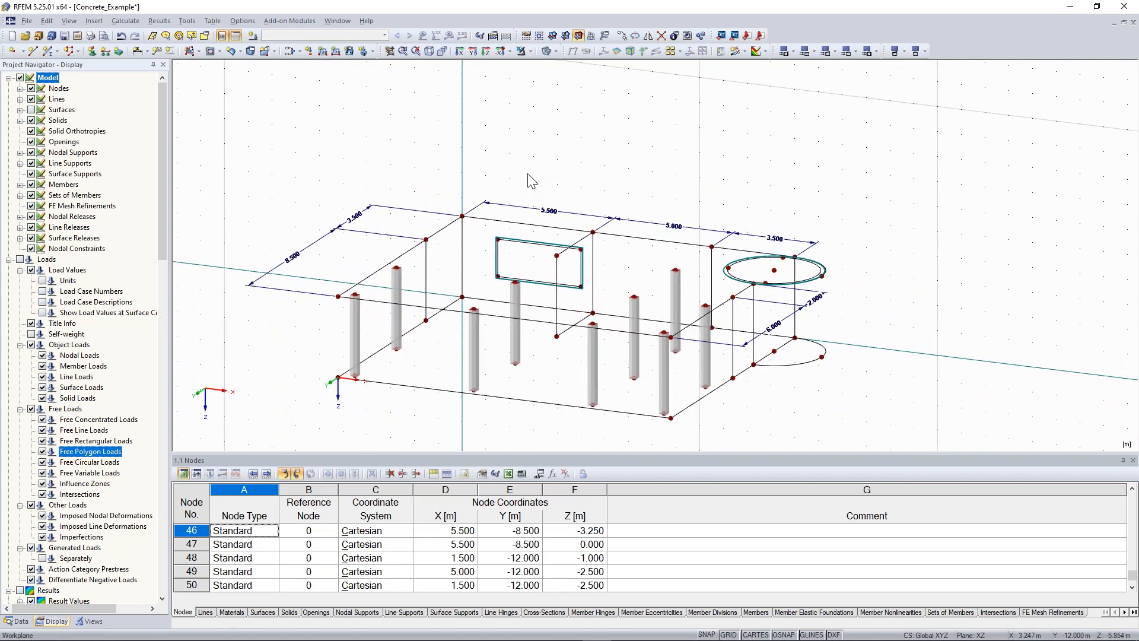
pyautogui.scroll(1, 531, 181)
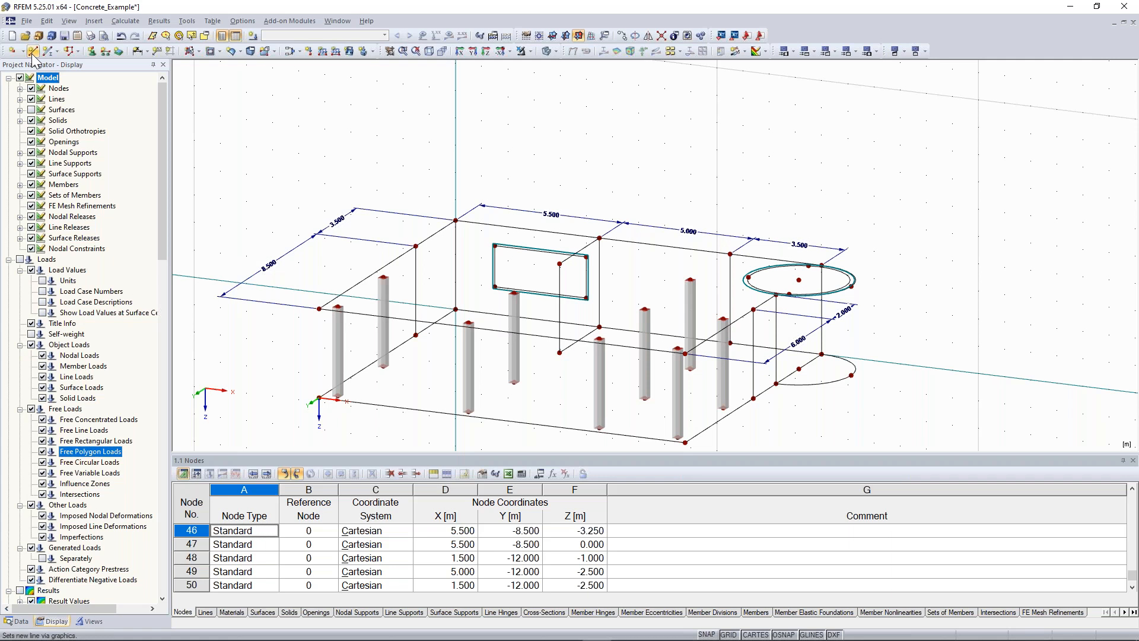
pyautogui.keyDown('ctrl'); pyautogui.moveTo(249, 373); pyautogui.dragTo(298, 349, button='middle'); pyautogui.keyUp('ctrl')
pyautogui.scroll(2, 299, 349)
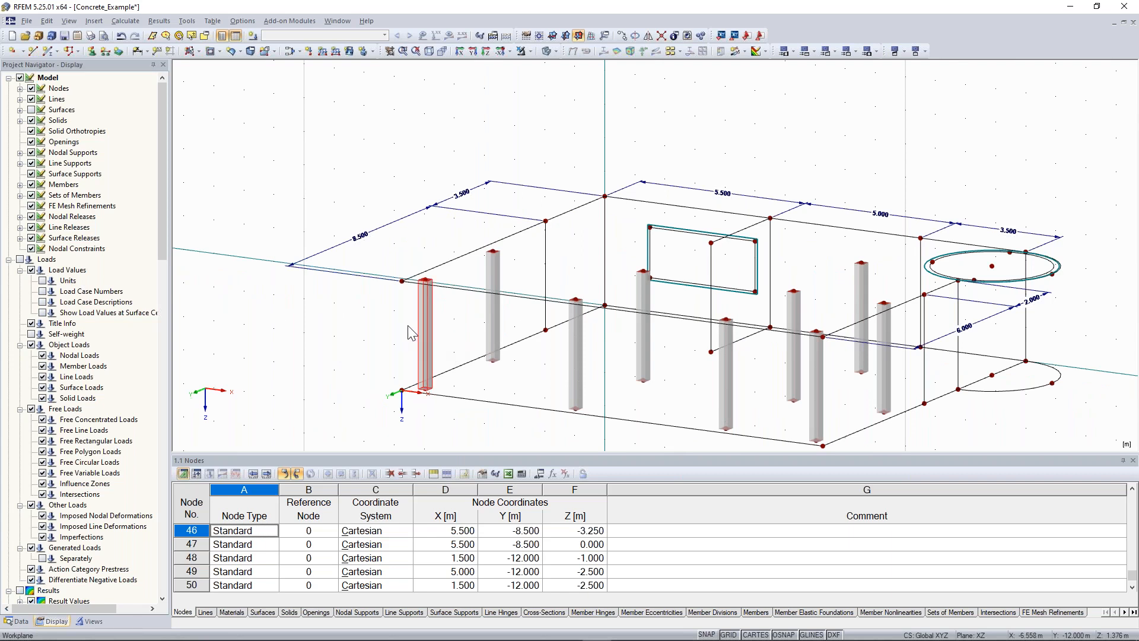
# Step: Open the corner column's member data, review its member type and cross-section, and close it without changes
pyautogui.rightClick(426, 325)
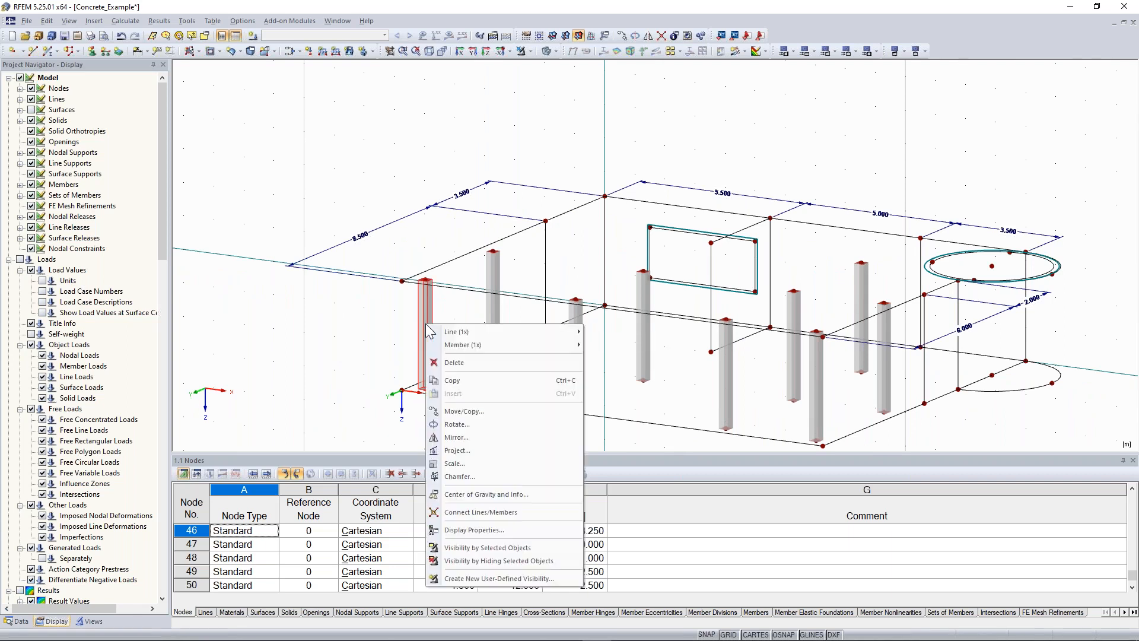
pyautogui.moveTo(462, 347)
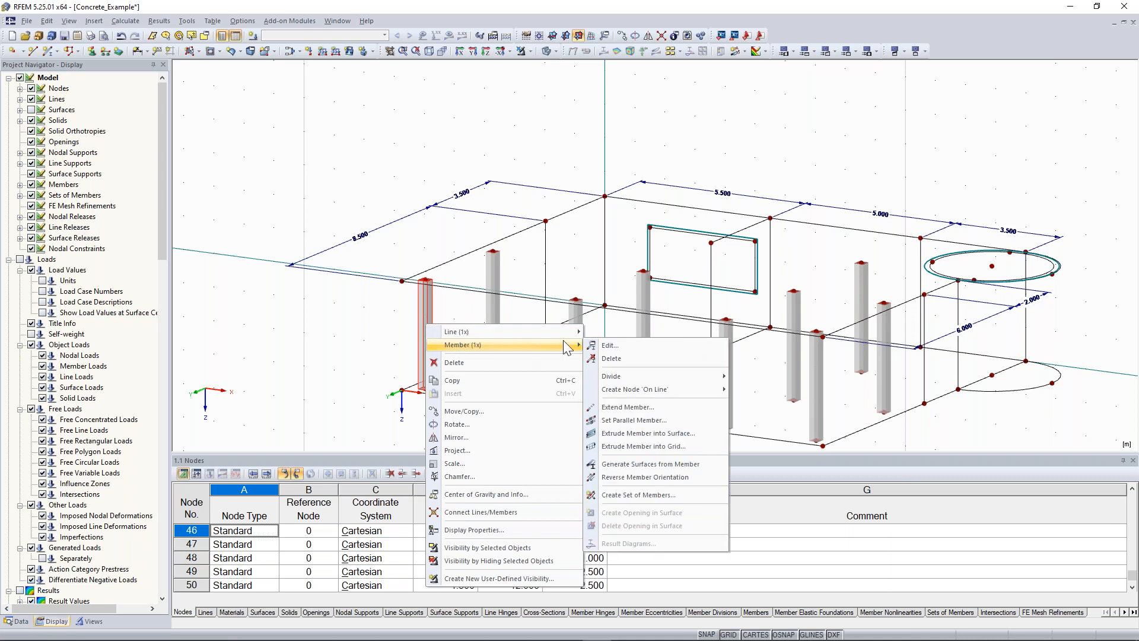
pyautogui.click(629, 345)
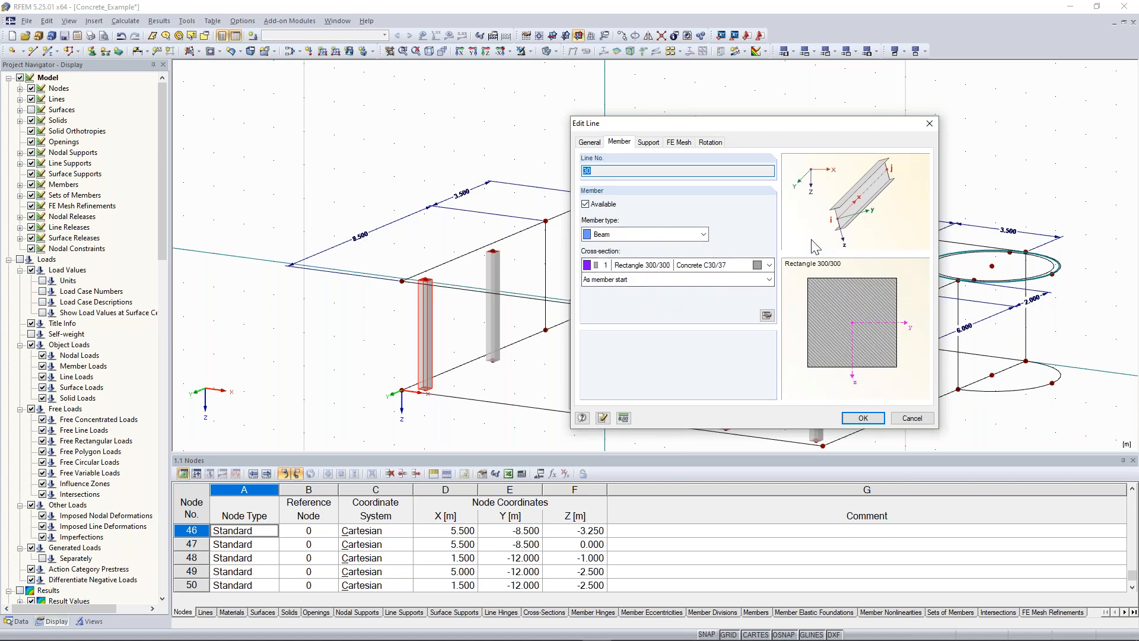
pyautogui.click(930, 124)
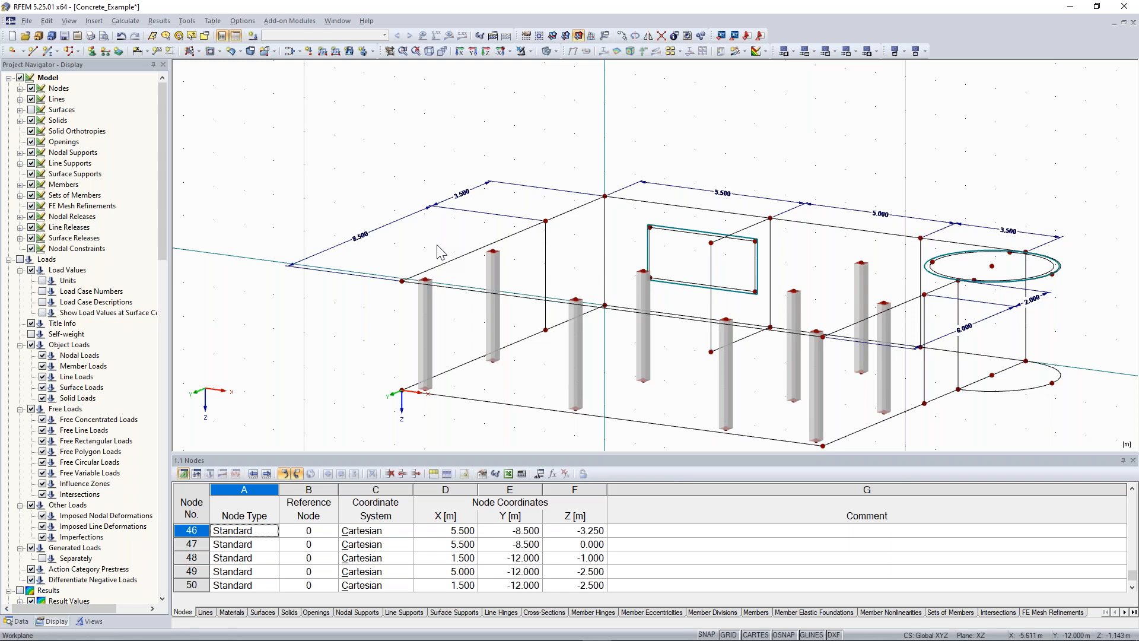
# Step: Draw roof-level lines from the free end of the outer wall to the short interior wall's free end and on to the column head
pyautogui.moveTo(838, 157); pyautogui.dragTo(724, 154, button='middle')
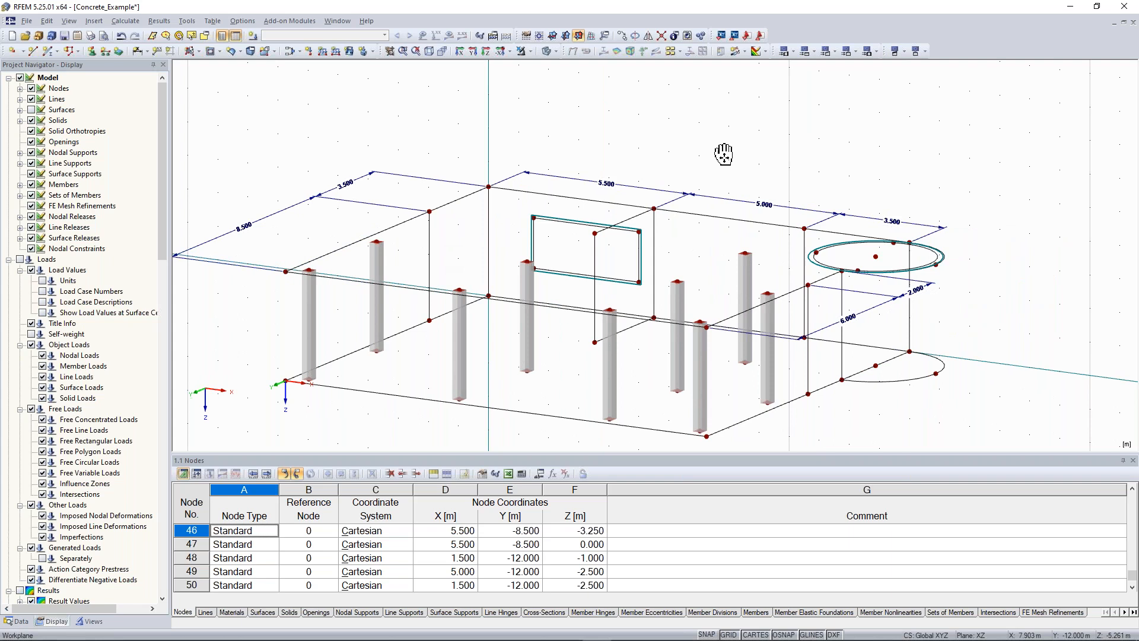
pyautogui.click(32, 52)
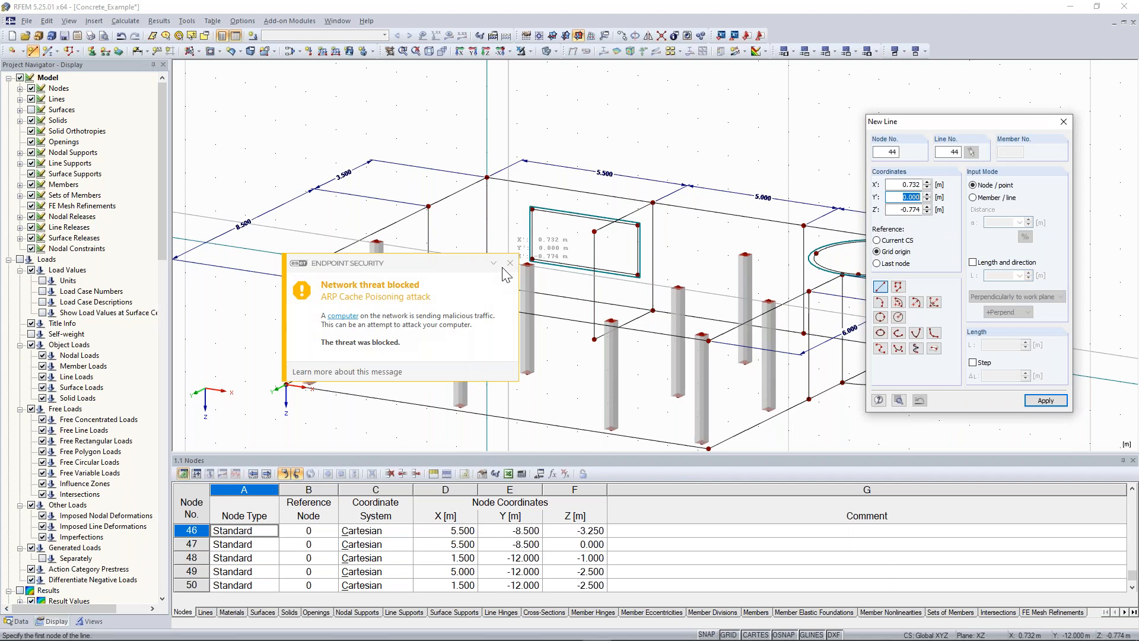
pyautogui.click(509, 263)
pyautogui.moveTo(722, 152); pyautogui.dragTo(684, 178, button='middle')
pyautogui.click(412, 214)
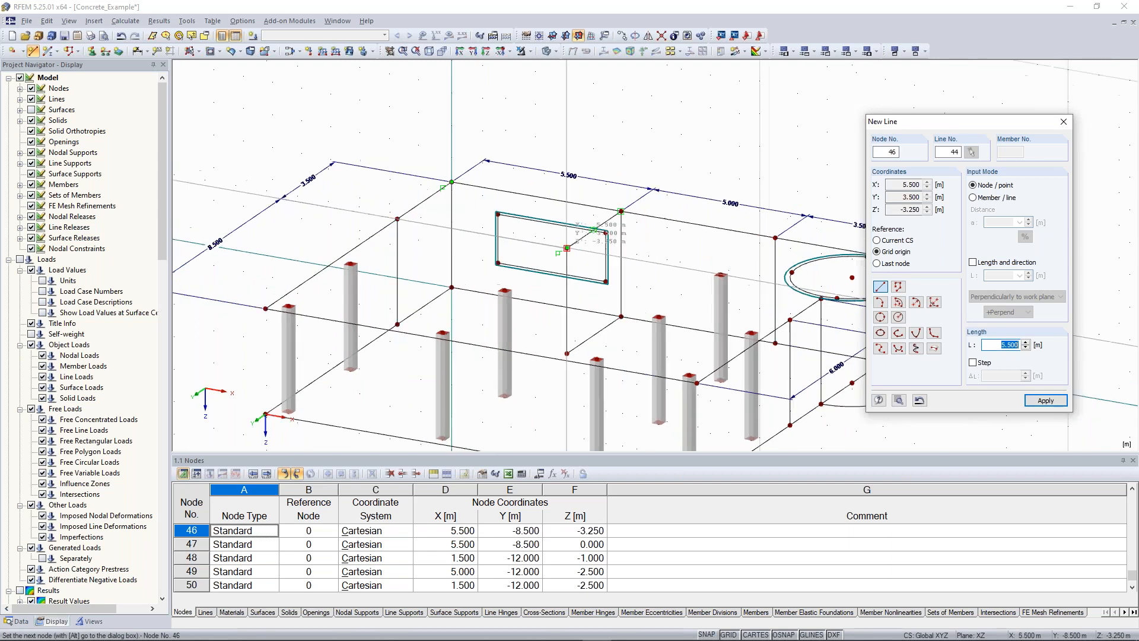
pyautogui.click(566, 248)
pyautogui.click(567, 248)
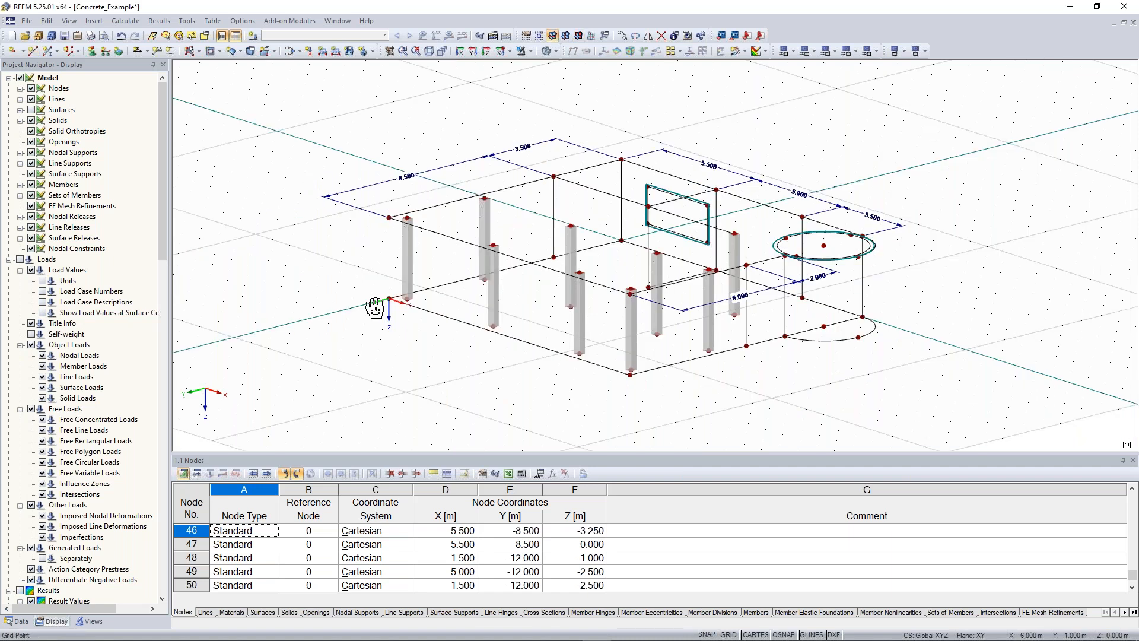
# Step: Set the origin of the horizontal XY work plane to the building's bottom corner node at the global origin
pyautogui.keyDown('ctrl'); pyautogui.moveTo(375, 307); pyautogui.dragTo(402, 326, button='middle'); pyautogui.keyUp('ctrl')
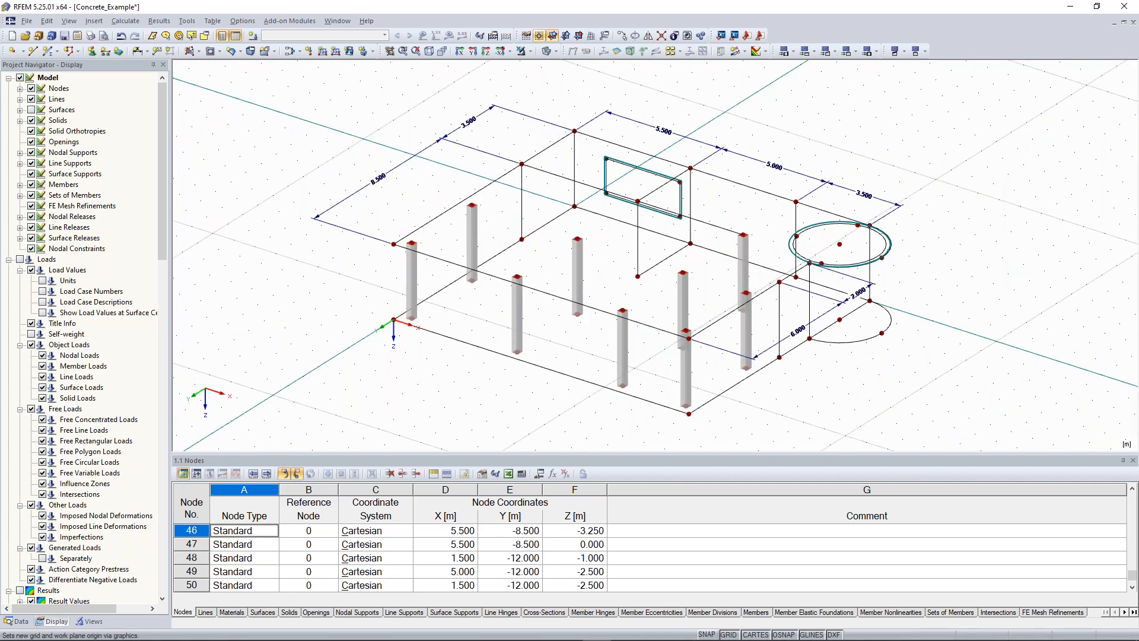
pyautogui.click(393, 319)
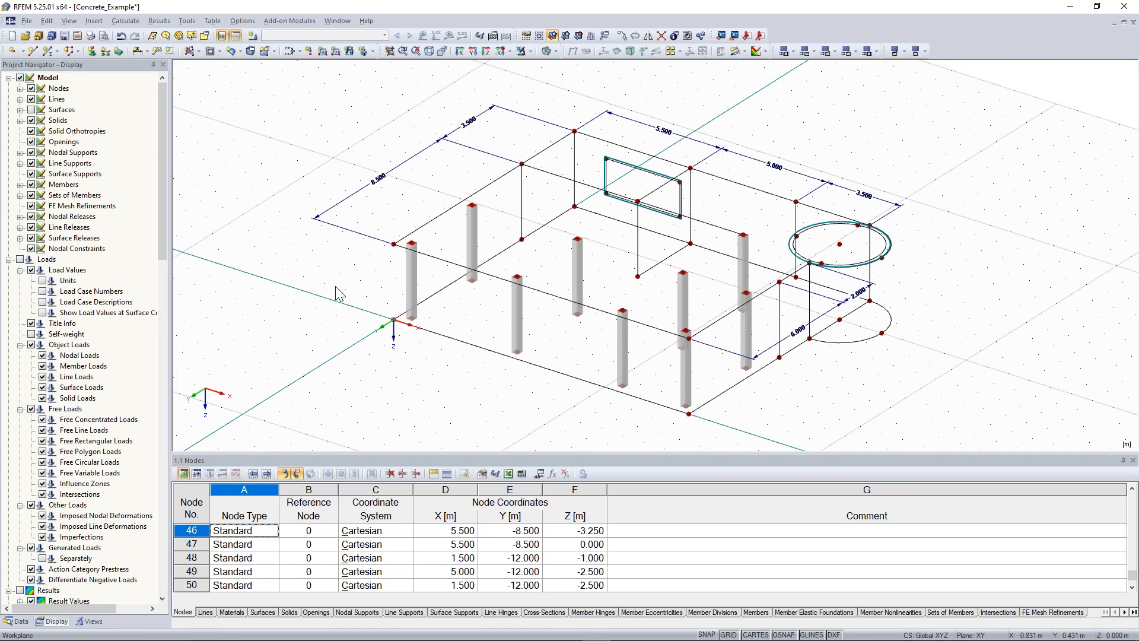
pyautogui.scroll(-1, 407, 272)
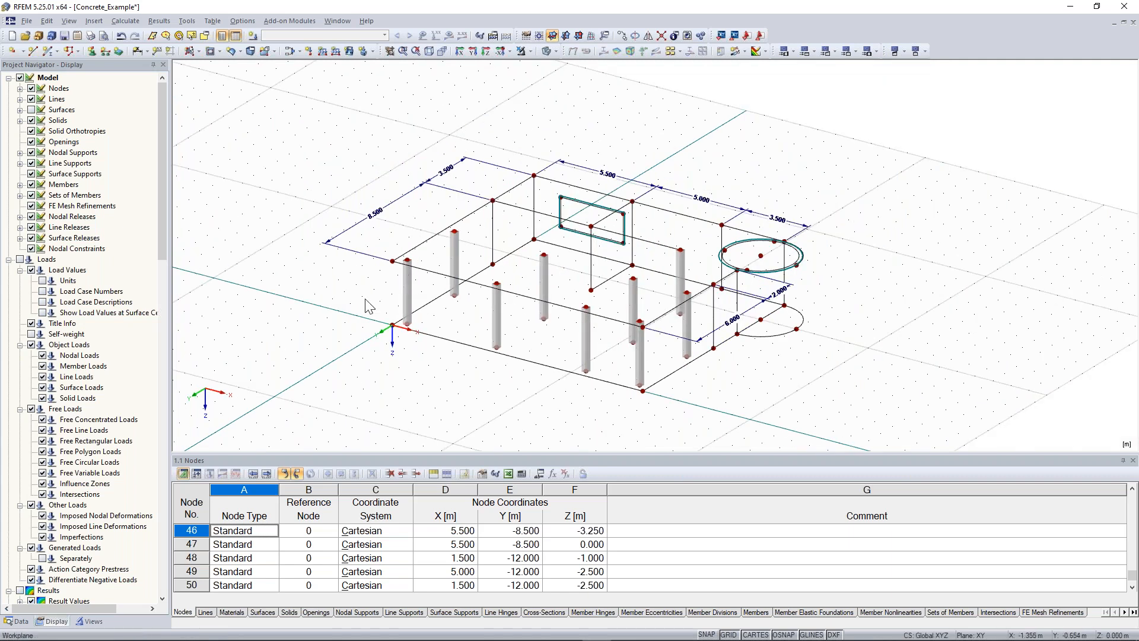
pyautogui.scroll(1, 492, 261)
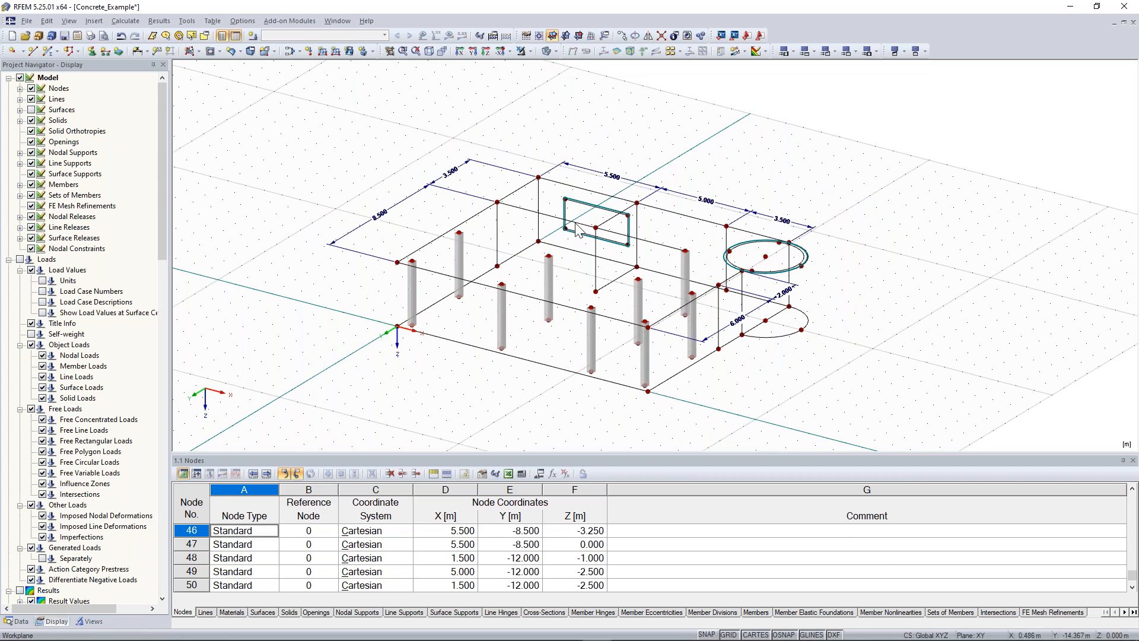
# Step: Edit the two new roof-level lines together, make a member available on them and set its member type to Rib
pyautogui.scroll(1, 620, 215)
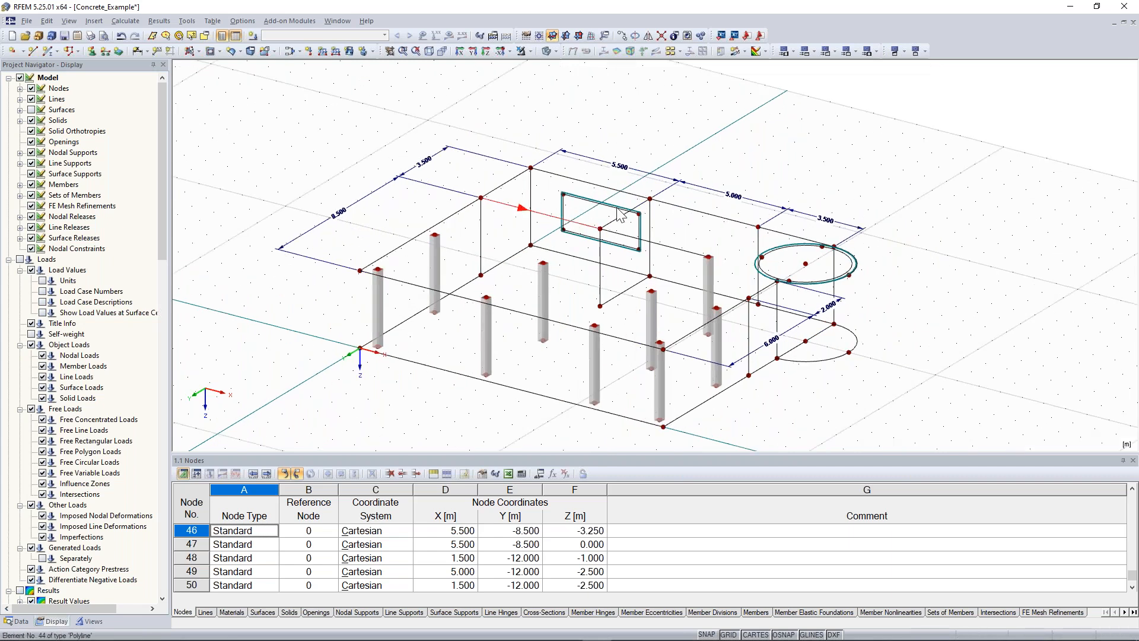
pyautogui.scroll(1, 617, 209)
pyautogui.keyDown('ctrl'); pyautogui.moveTo(617, 209); pyautogui.dragTo(598, 260, button='middle'); pyautogui.keyUp('ctrl')
pyautogui.keyDown('ctrl'); pyautogui.moveTo(713, 180); pyautogui.dragTo(739, 159, button='middle'); pyautogui.keyUp('ctrl')
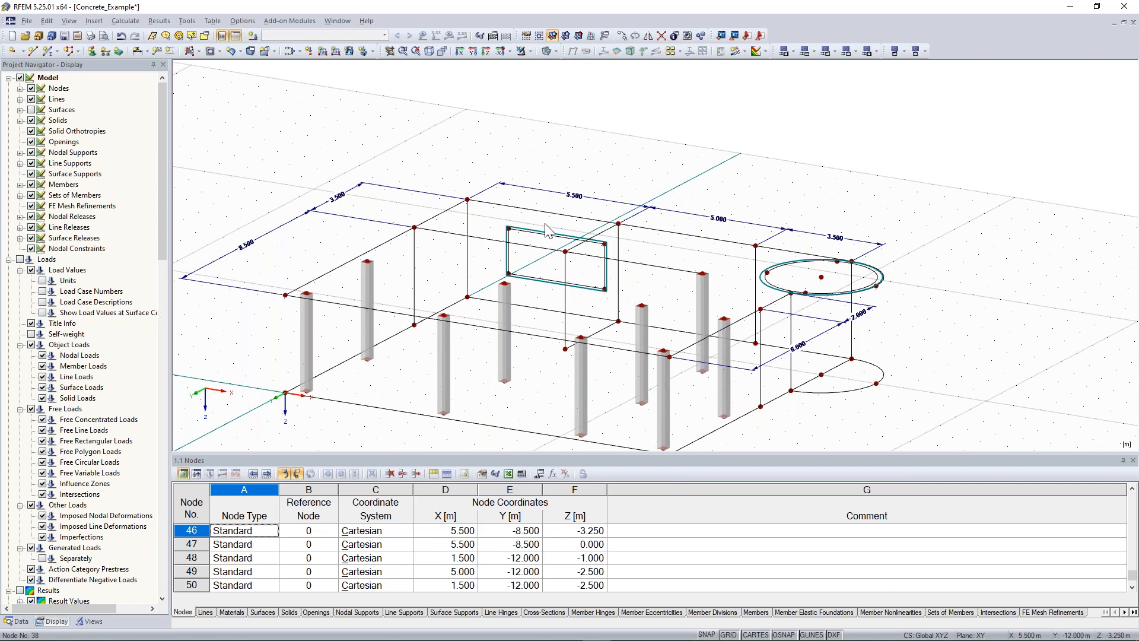
pyautogui.rightClick(655, 269)
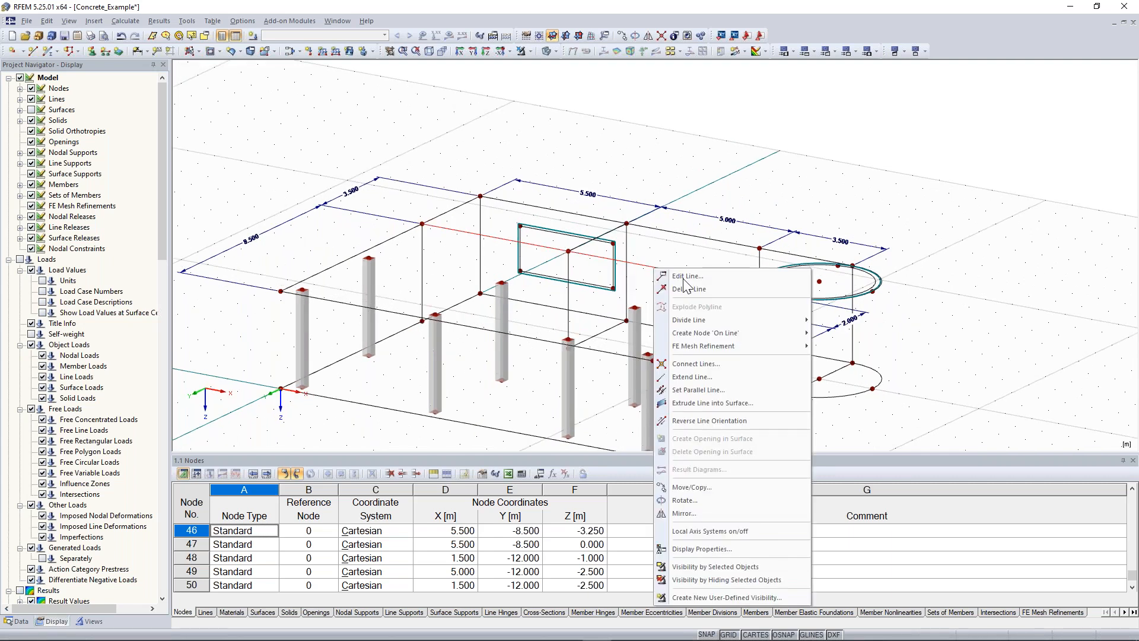
pyautogui.click(688, 277)
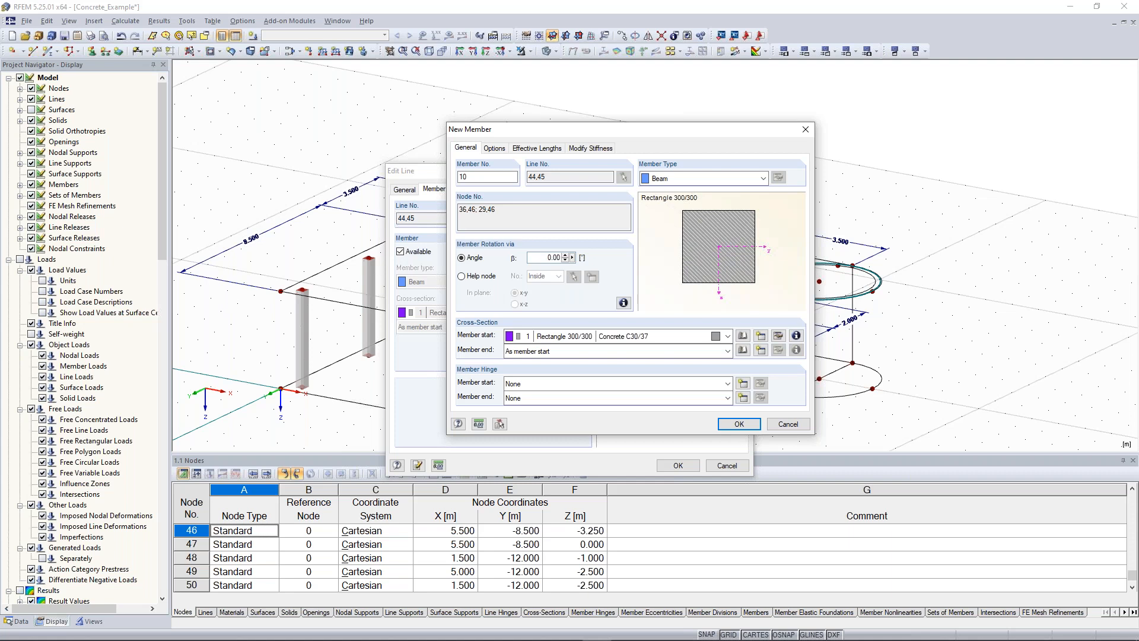
pyautogui.click(762, 178)
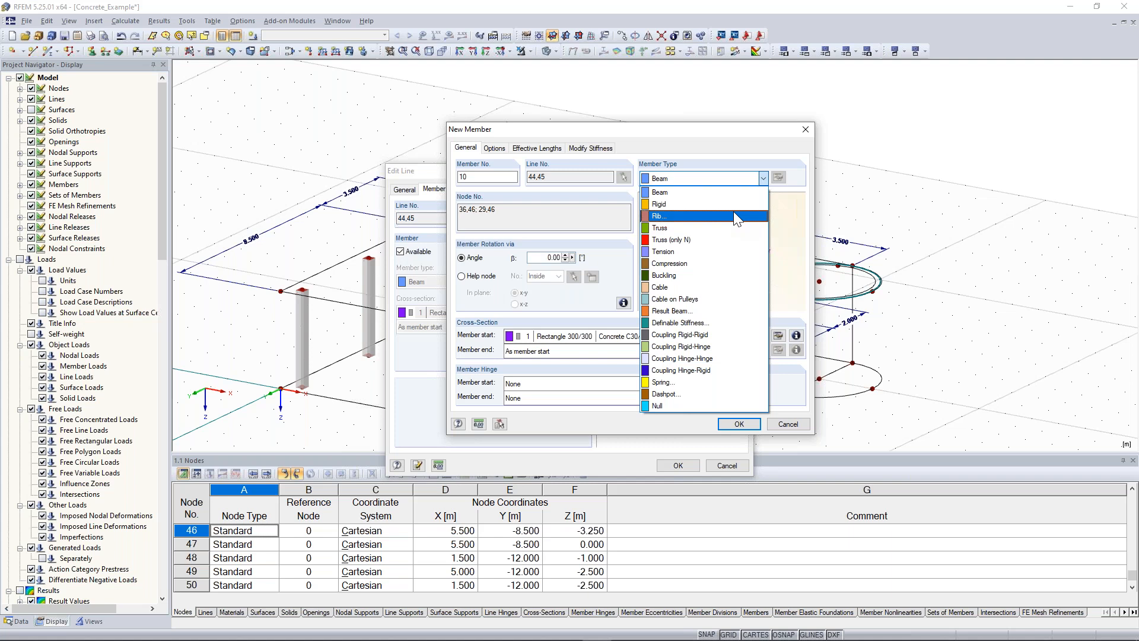
pyautogui.click(734, 213)
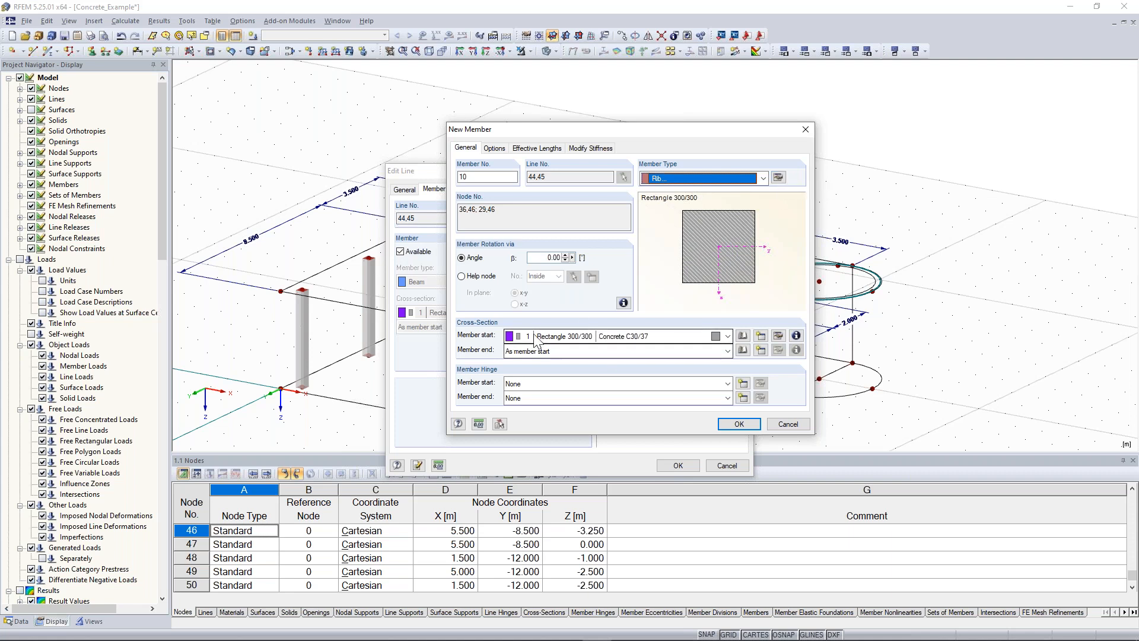
# Step: Create a solid rectangular cross-section 200 mm wide and 150 mm high in Concrete C30/37 for the rib member
pyautogui.click(761, 336)
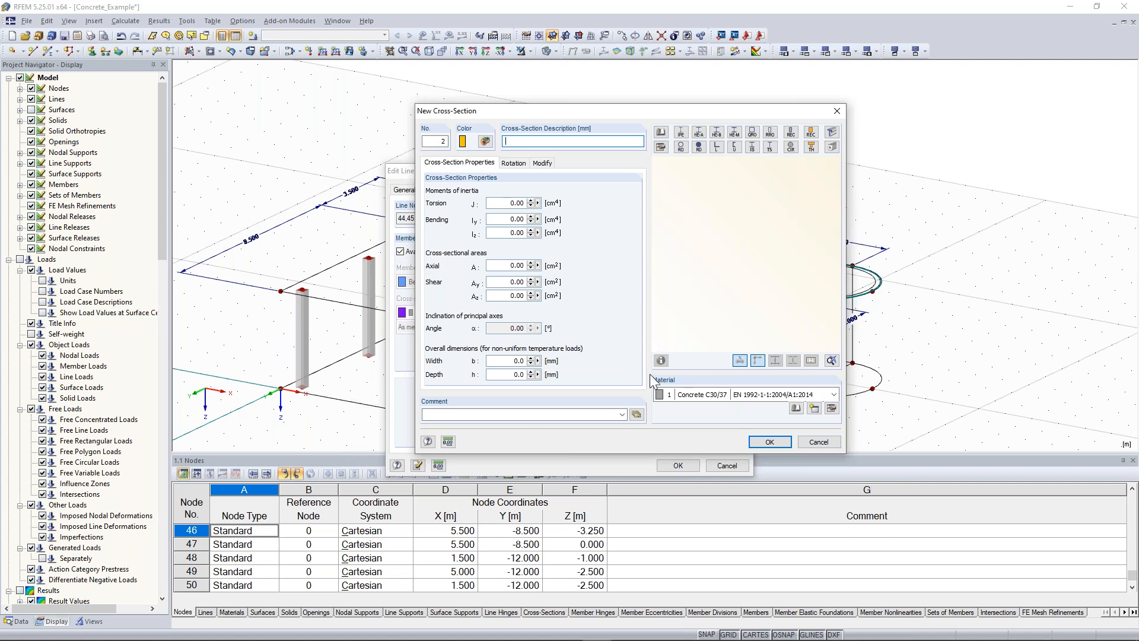
pyautogui.click(791, 133)
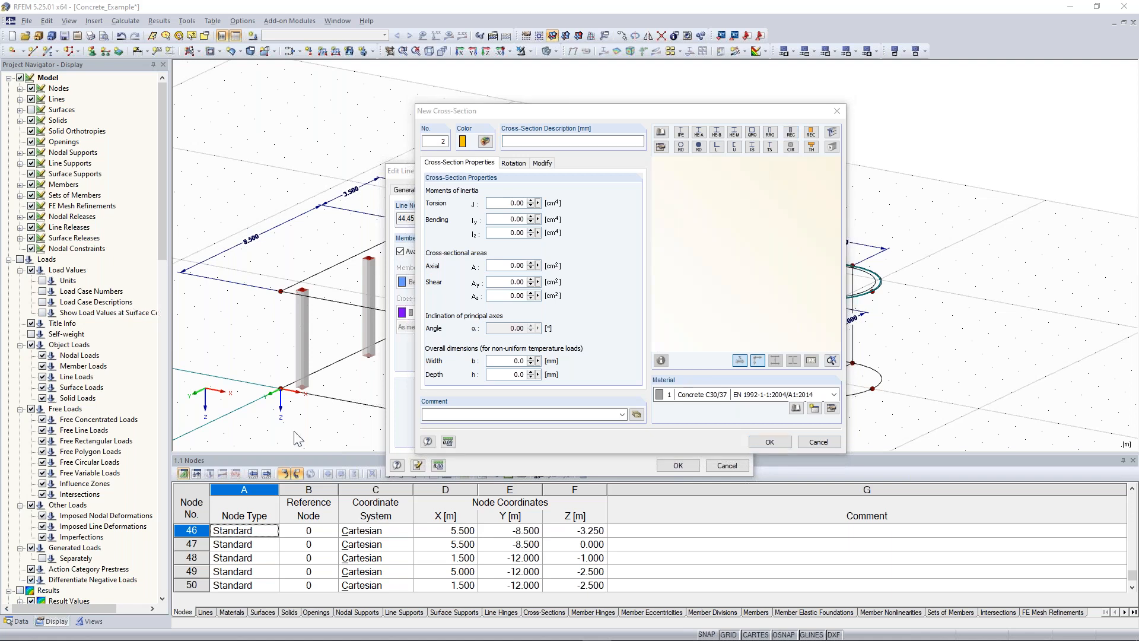
pyautogui.write('200')
pyautogui.click(561, 169)
pyautogui.write('150')
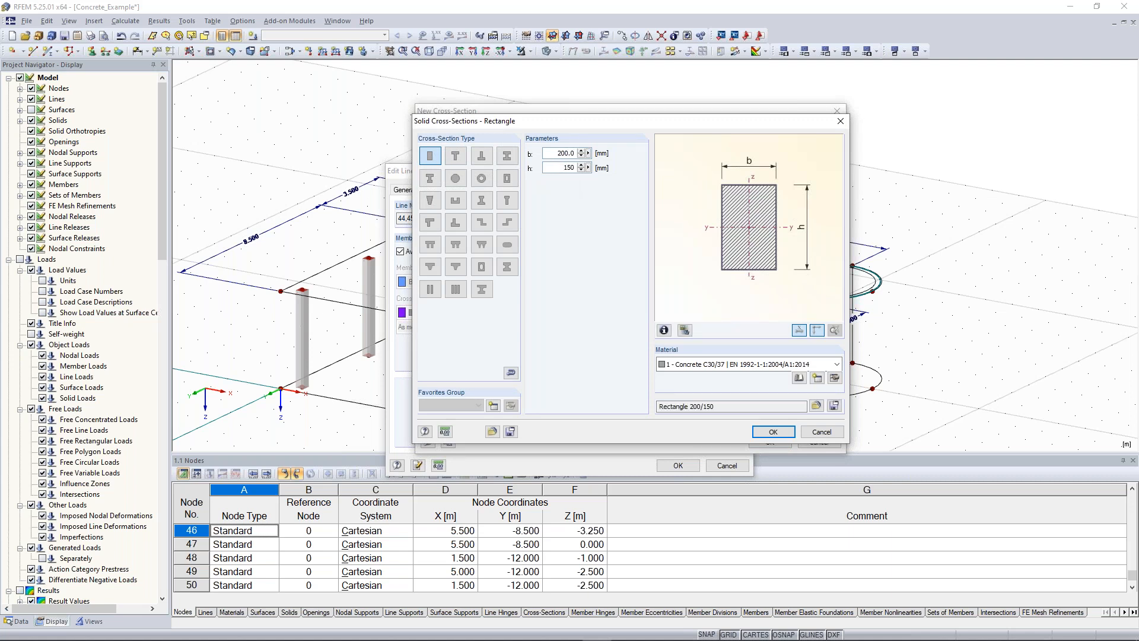
pyautogui.click(773, 432)
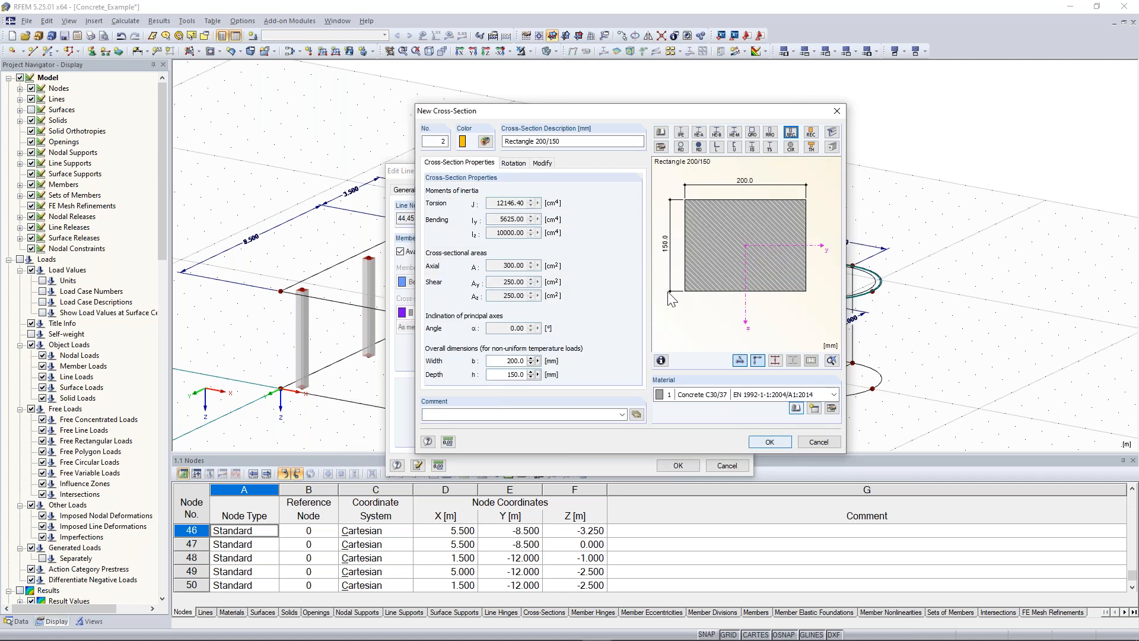
pyautogui.click(770, 442)
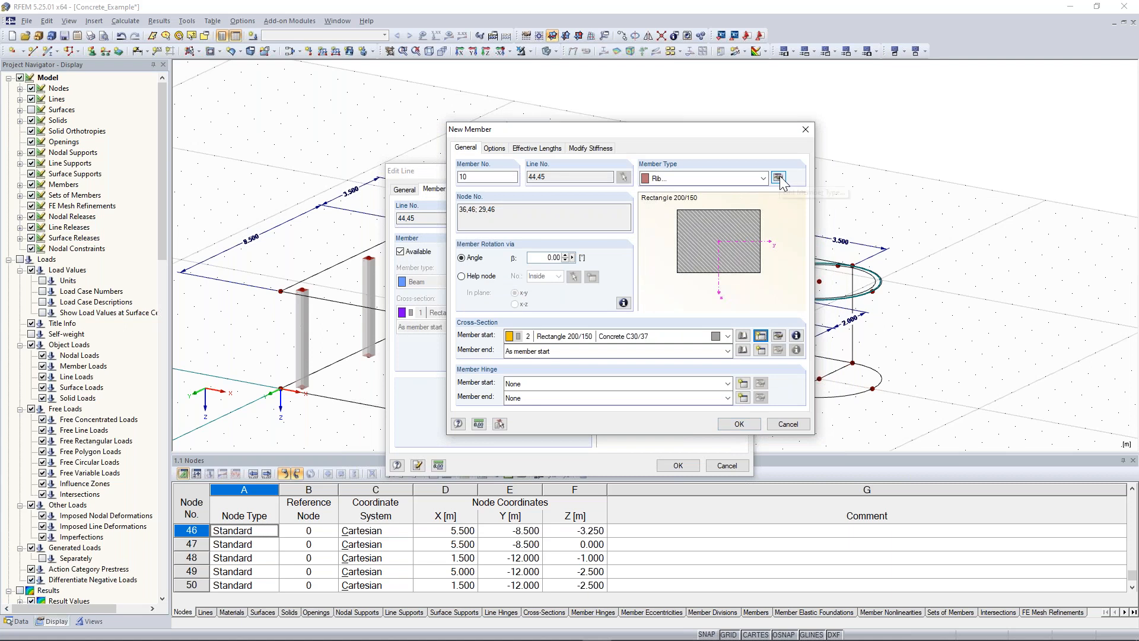
# Step: Open the rib's parameters and set its position and alignment to the +z-side of the surface
pyautogui.click(779, 177)
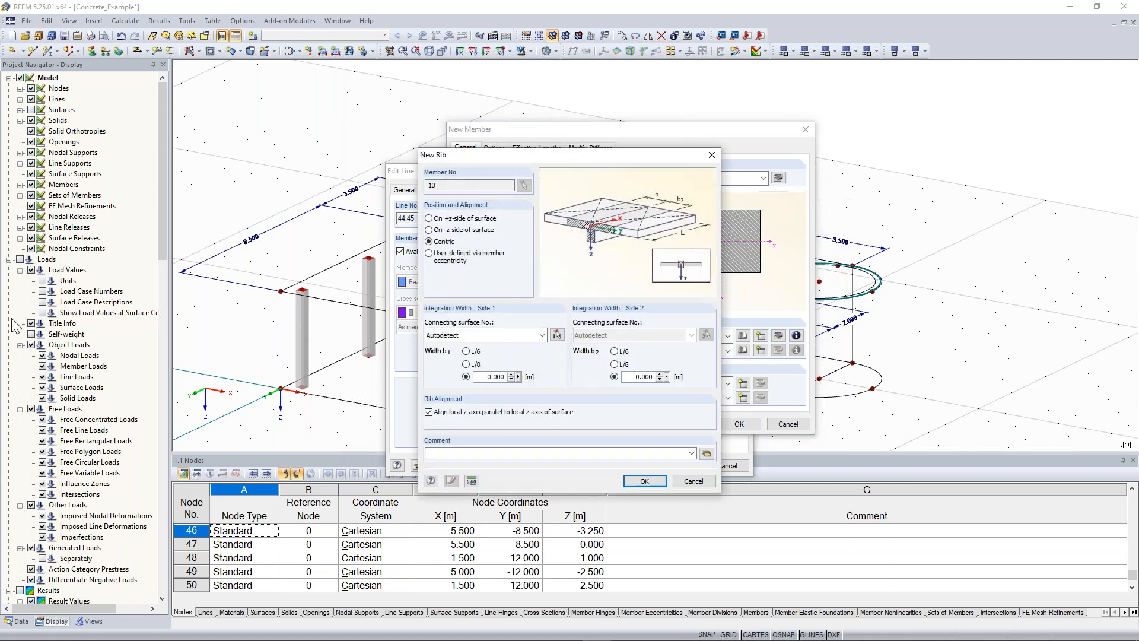
pyautogui.moveTo(507, 158); pyautogui.dragTo(618, 161)
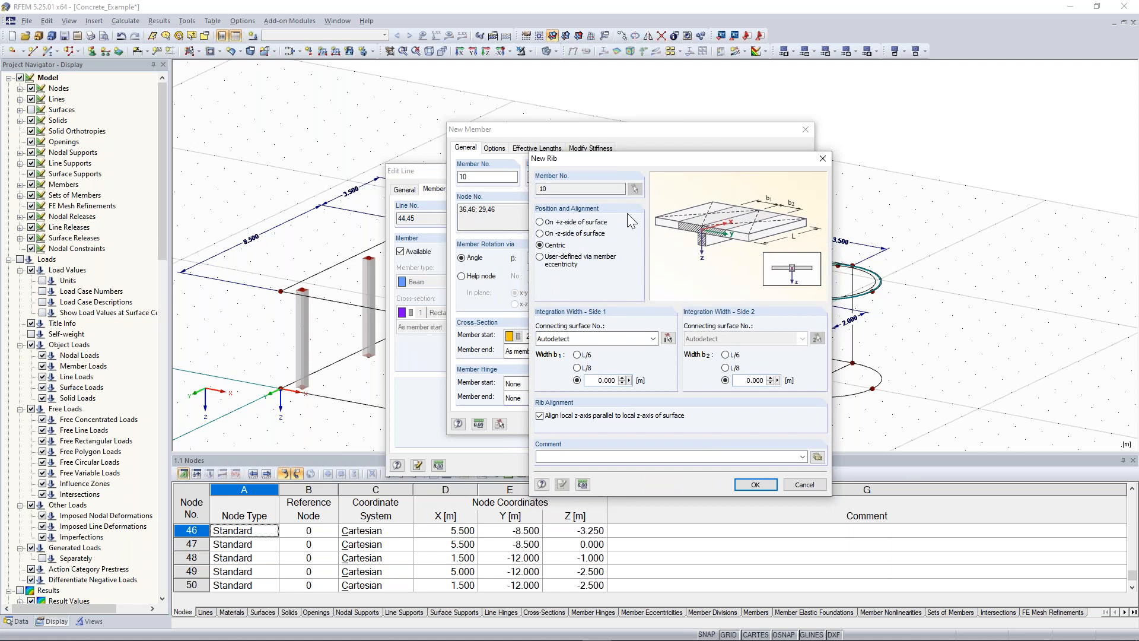
pyautogui.click(591, 238)
pyautogui.click(587, 224)
pyautogui.moveTo(668, 159); pyautogui.dragTo(598, 151)
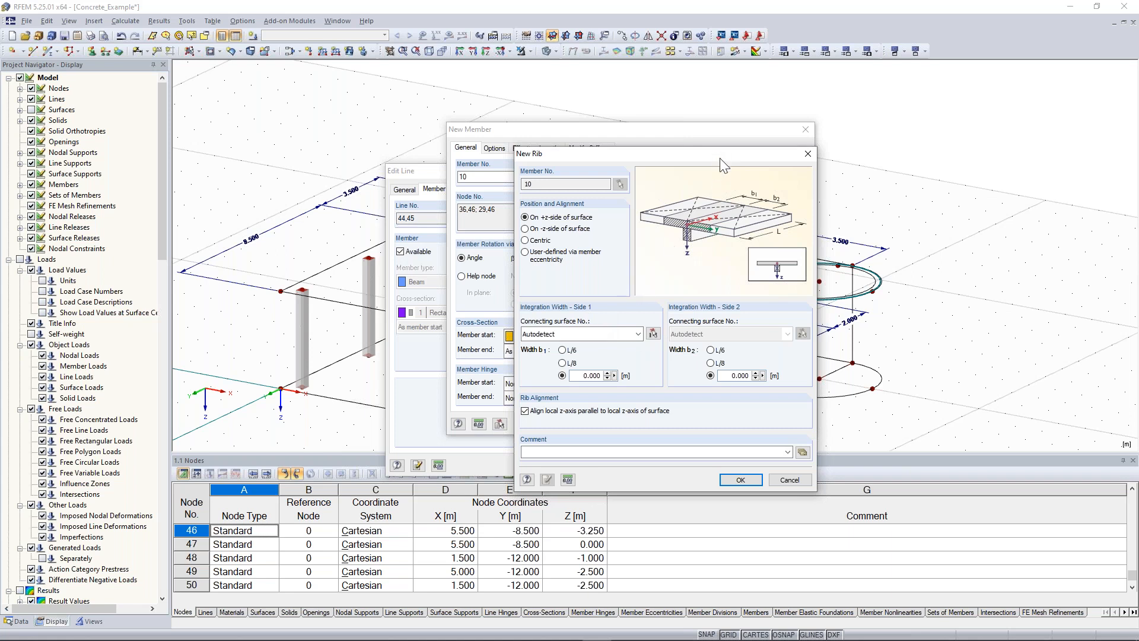
pyautogui.moveTo(716, 165); pyautogui.dragTo(518, 153)
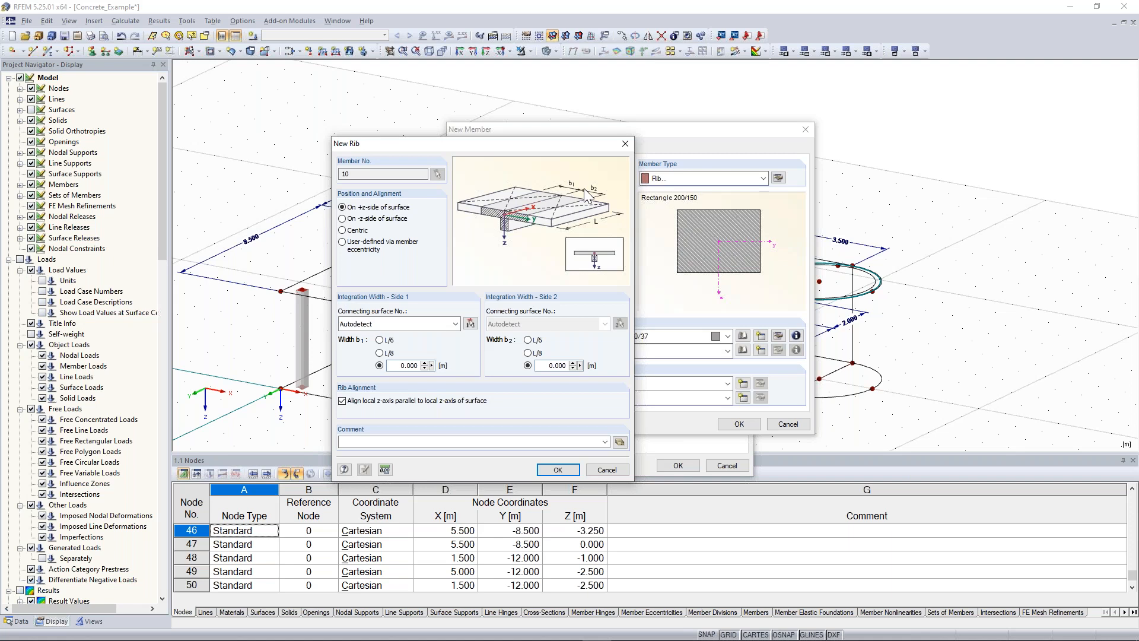
pyautogui.moveTo(535, 150); pyautogui.dragTo(941, 135)
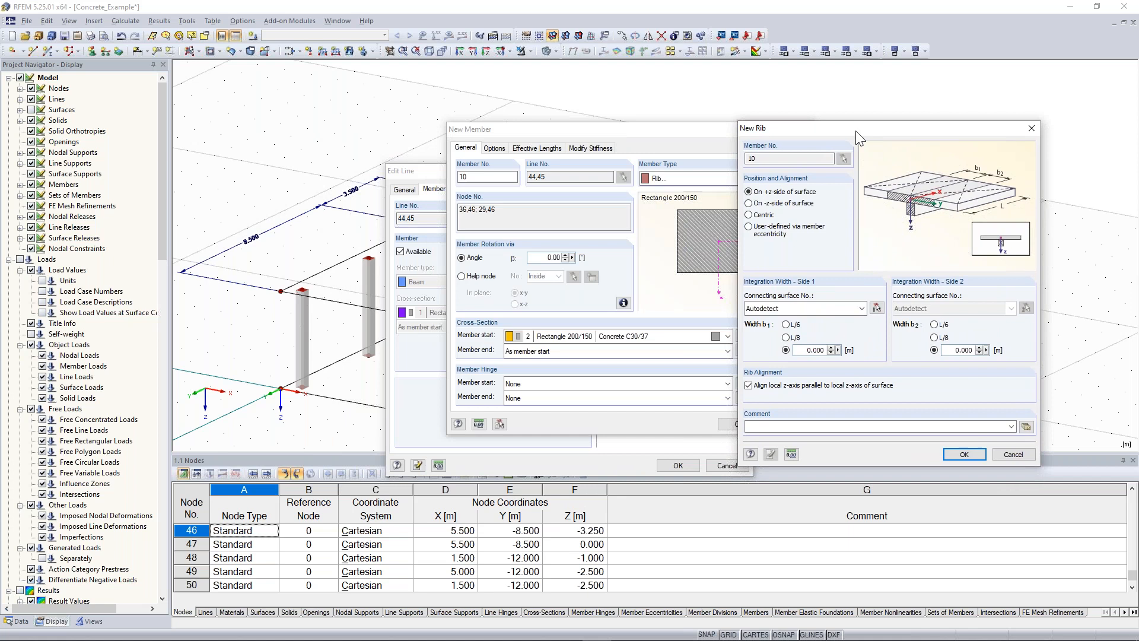
pyautogui.moveTo(862, 138); pyautogui.dragTo(835, 143)
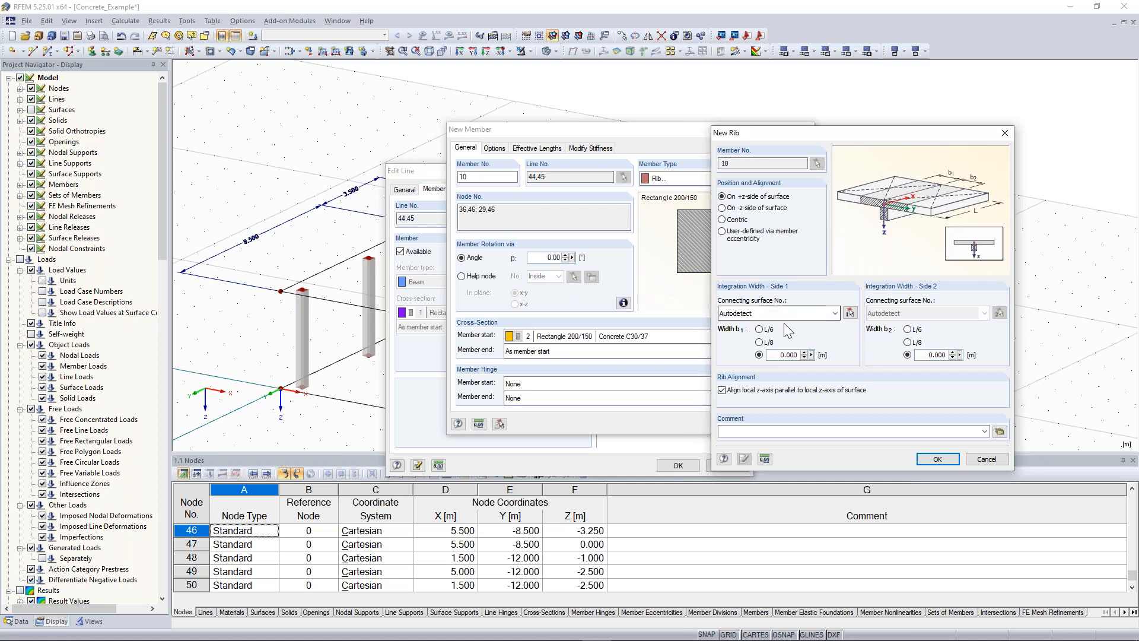
# Step: Assign roof slab surface 3 as the rib's connecting surface on both sides, with integration widths b1 and b2 of L/8
pyautogui.click(851, 313)
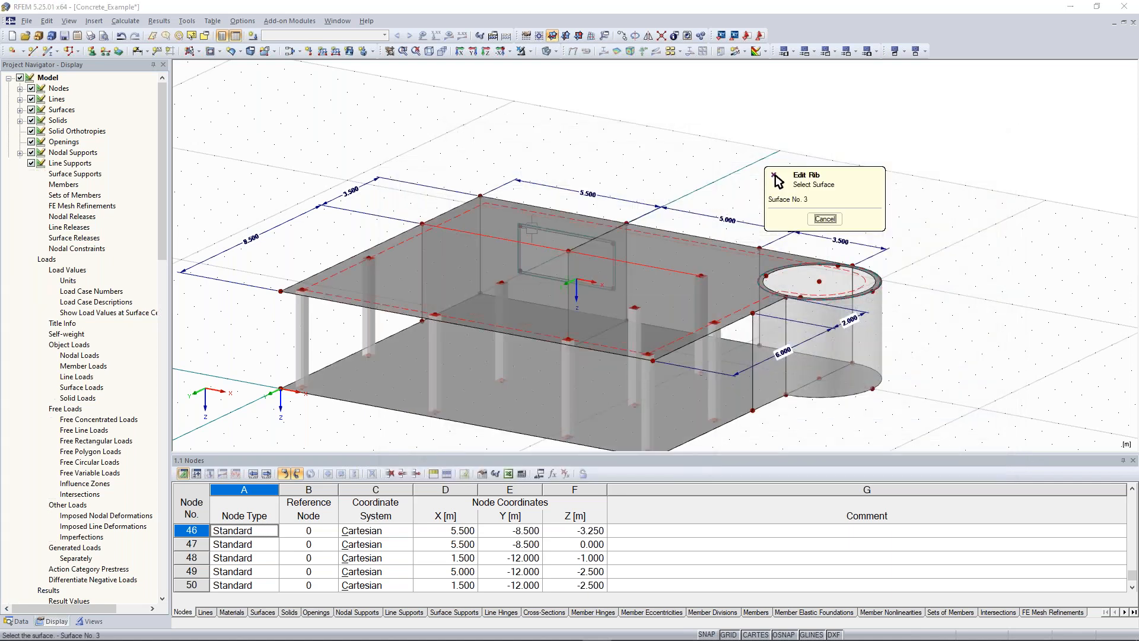
pyautogui.click(777, 179)
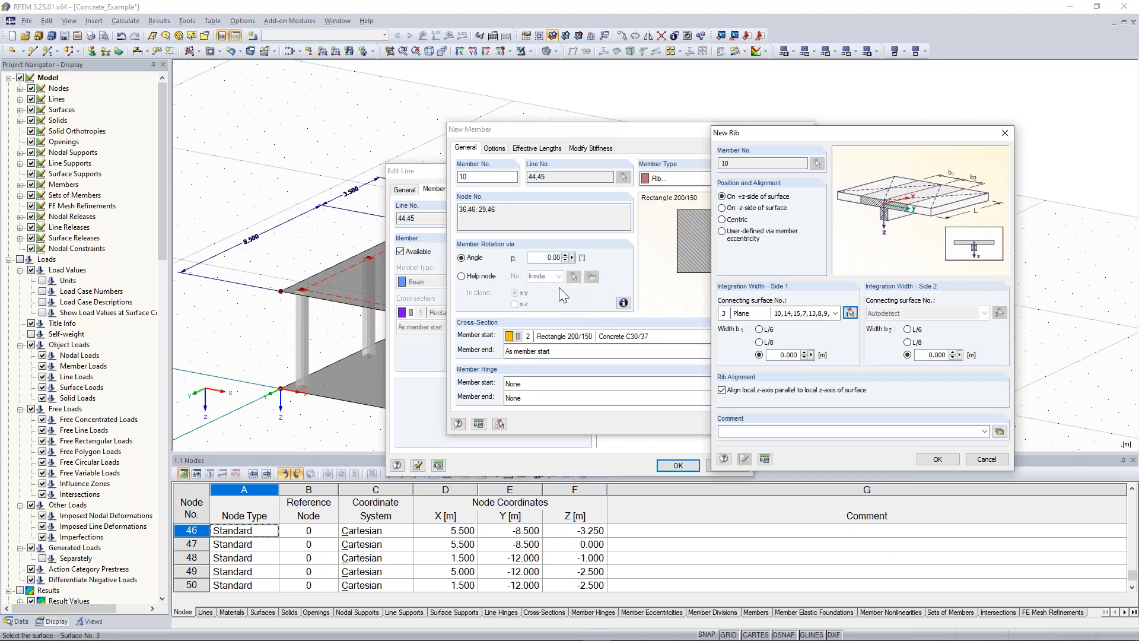
pyautogui.doubleClick(782, 352)
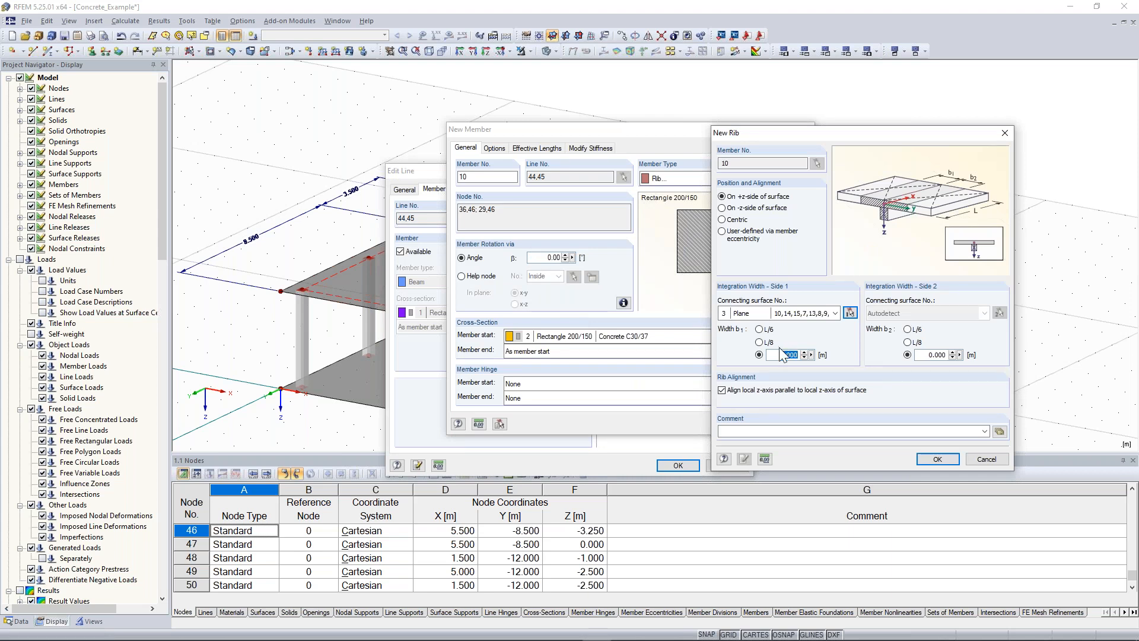
pyautogui.click(760, 344)
pyautogui.click(907, 342)
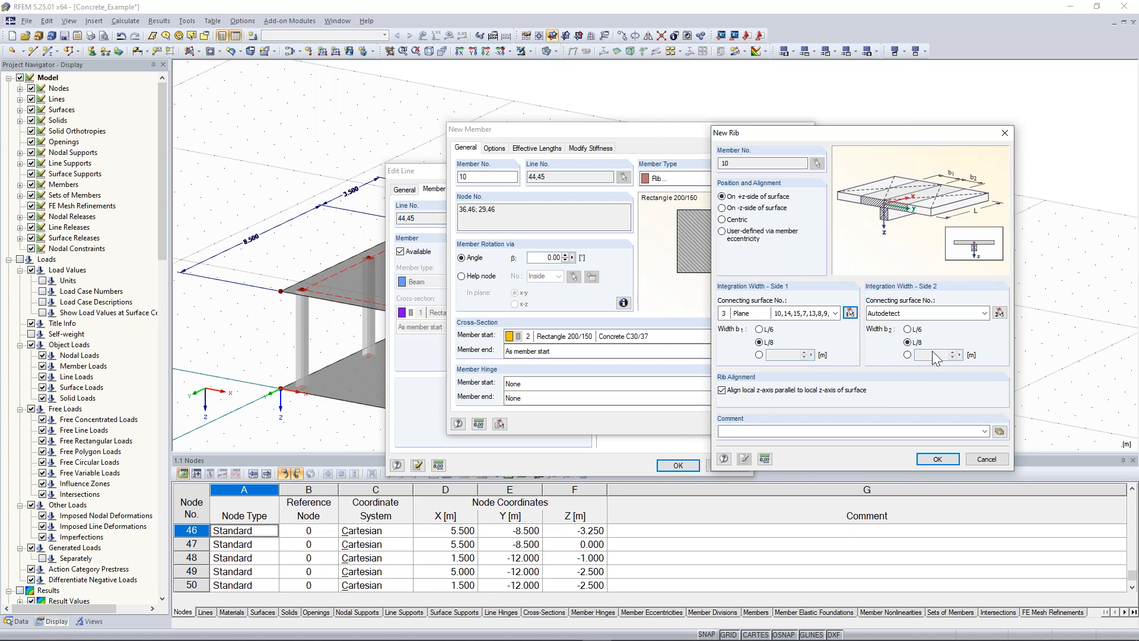
pyautogui.click(999, 314)
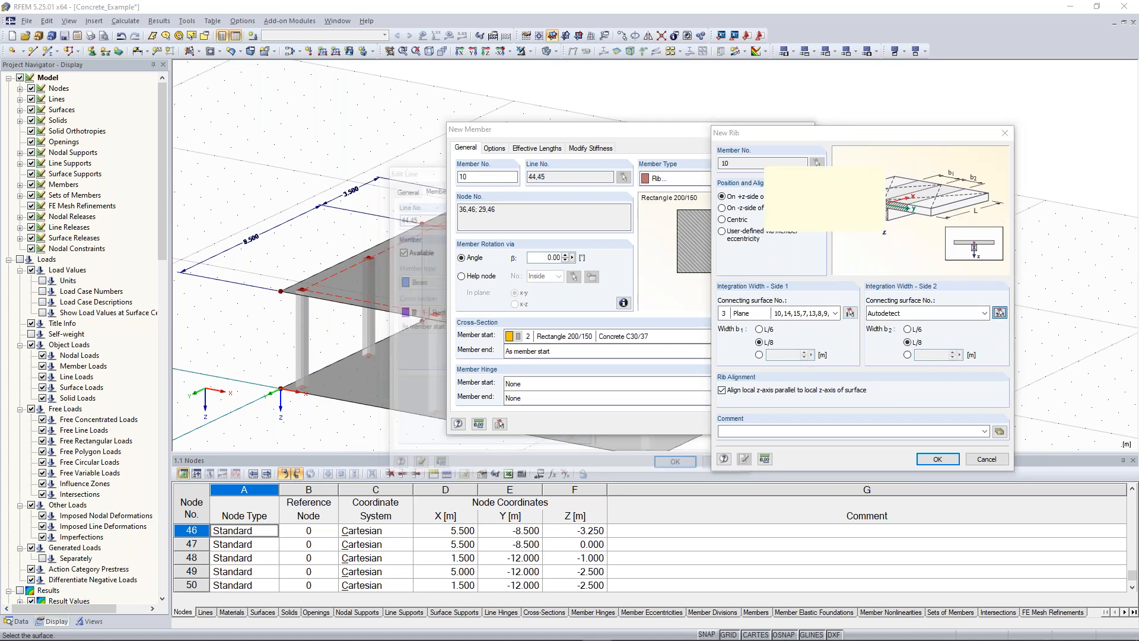
pyautogui.click(775, 178)
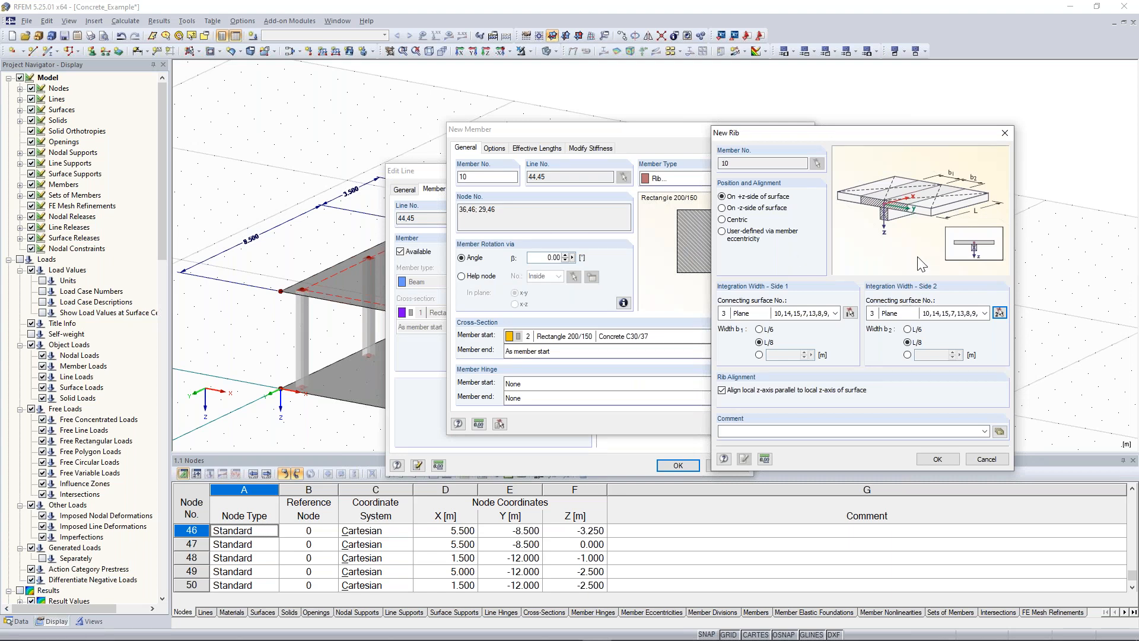
# Step: Apply the rib parameters and create the rib member on roof lines 44 and 45
pyautogui.click(936, 460)
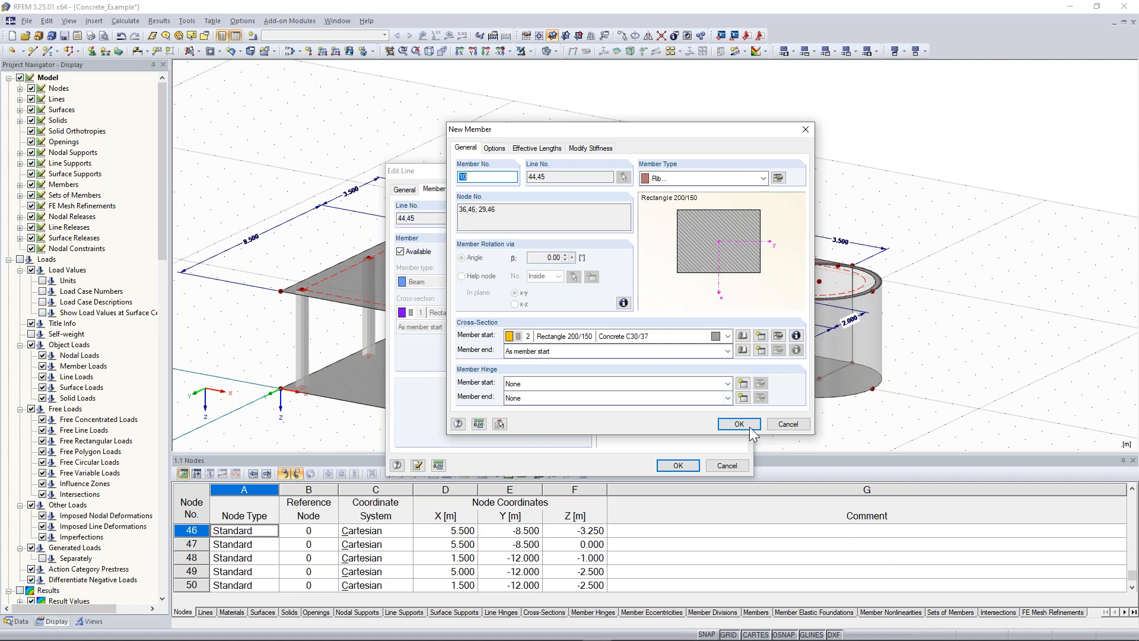
pyautogui.click(749, 427)
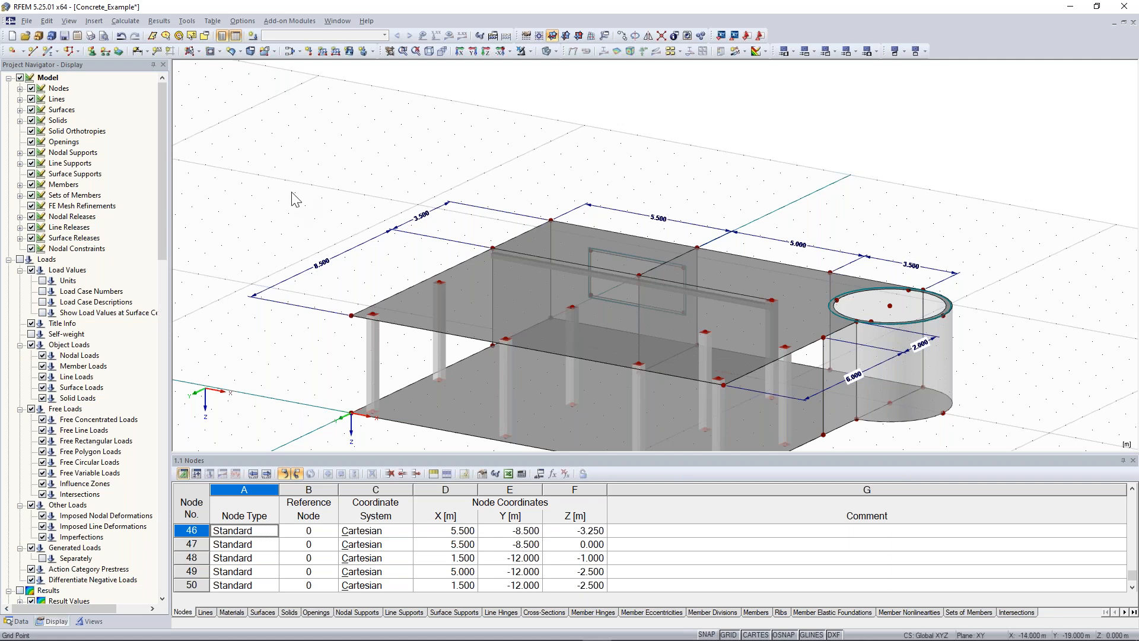
# Step: Examine how the new rib sits relative to the roof slab at its end beside the wall
pyautogui.keyDown('ctrl'); pyautogui.moveTo(292, 195); pyautogui.dragTo(472, 172, button='middle'); pyautogui.keyUp('ctrl')
pyautogui.scroll(4, 433, 323)
pyautogui.scroll(2, 455, 228)
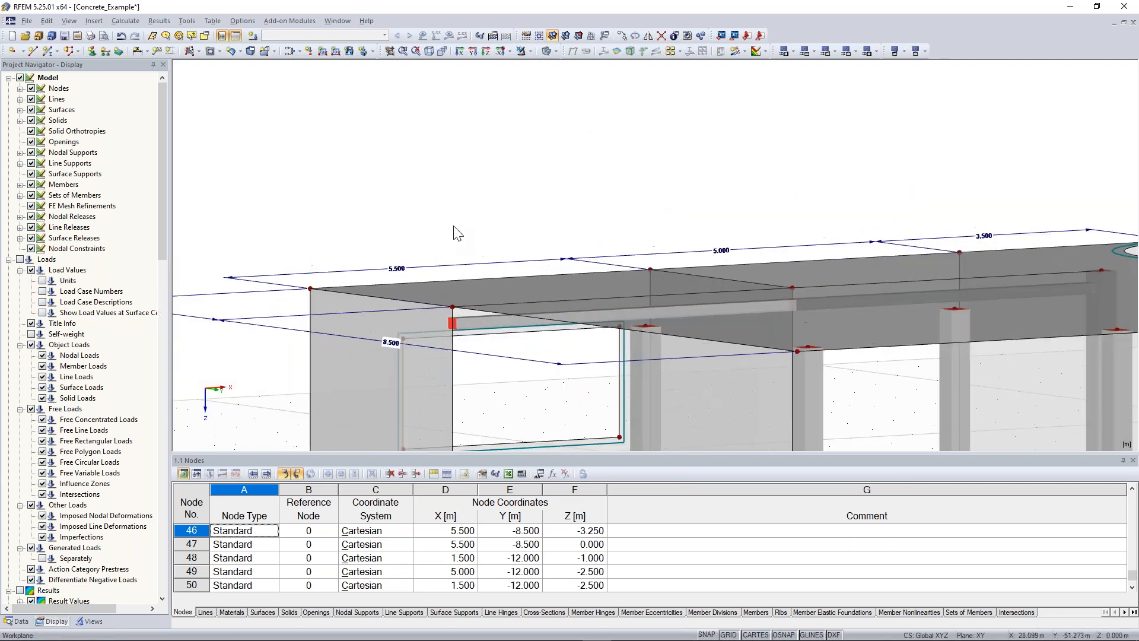
pyautogui.keyDown('ctrl'); pyautogui.moveTo(454, 226); pyautogui.dragTo(461, 166, button='middle'); pyautogui.keyUp('ctrl')
pyautogui.scroll(4, 457, 300)
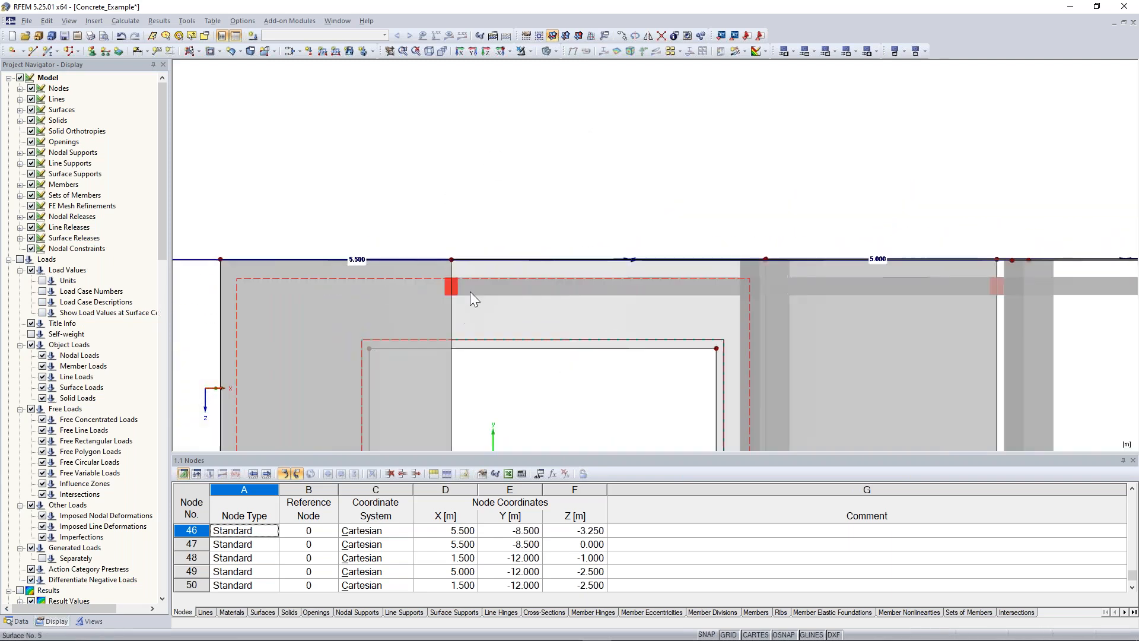
pyautogui.keyDown('ctrl'); pyautogui.moveTo(506, 229); pyautogui.dragTo(512, 219, button='middle'); pyautogui.keyUp('ctrl')
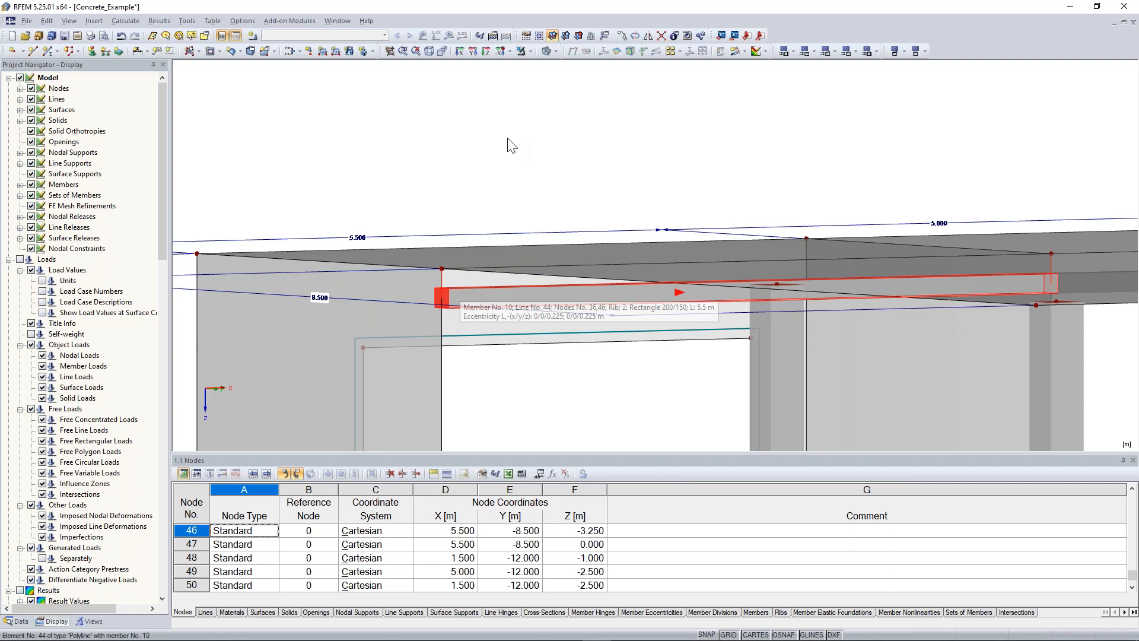
pyautogui.scroll(3, 510, 146)
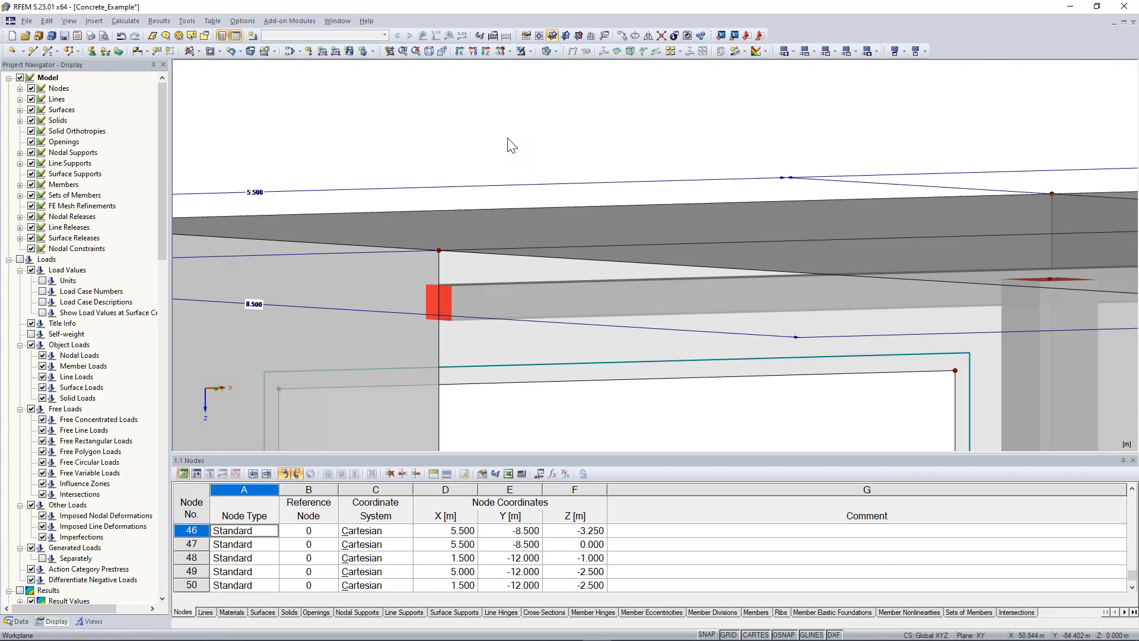
# Step: Render the surfaces filled including thickness, first without and then with edges, to check the rib against the slab's underside
pyautogui.scroll(-15, 101, 534)
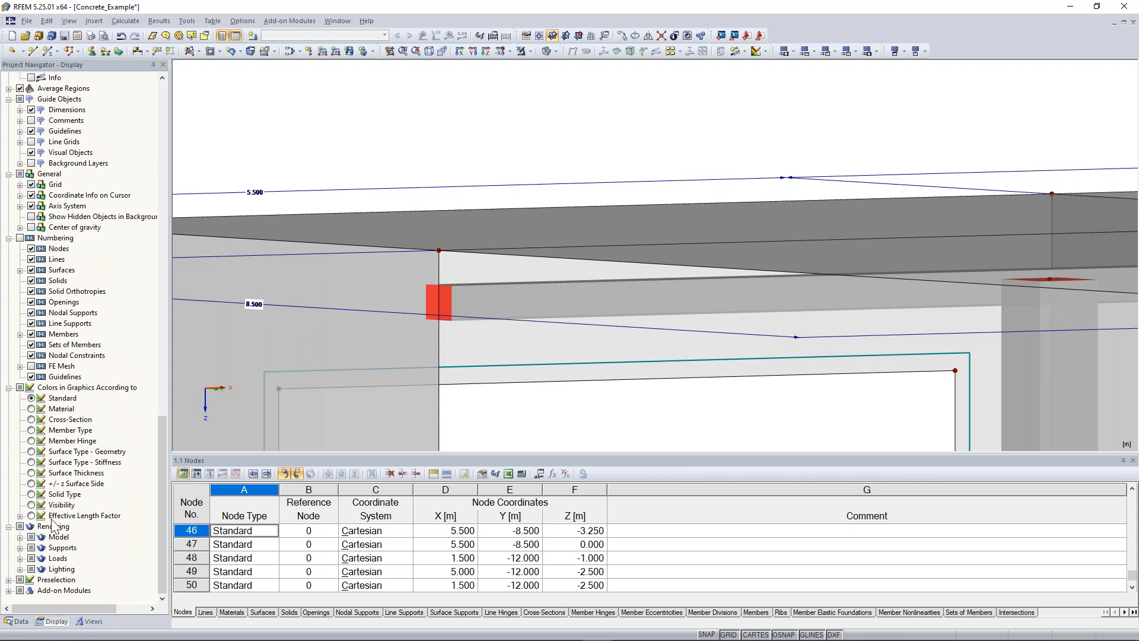
pyautogui.click(20, 537)
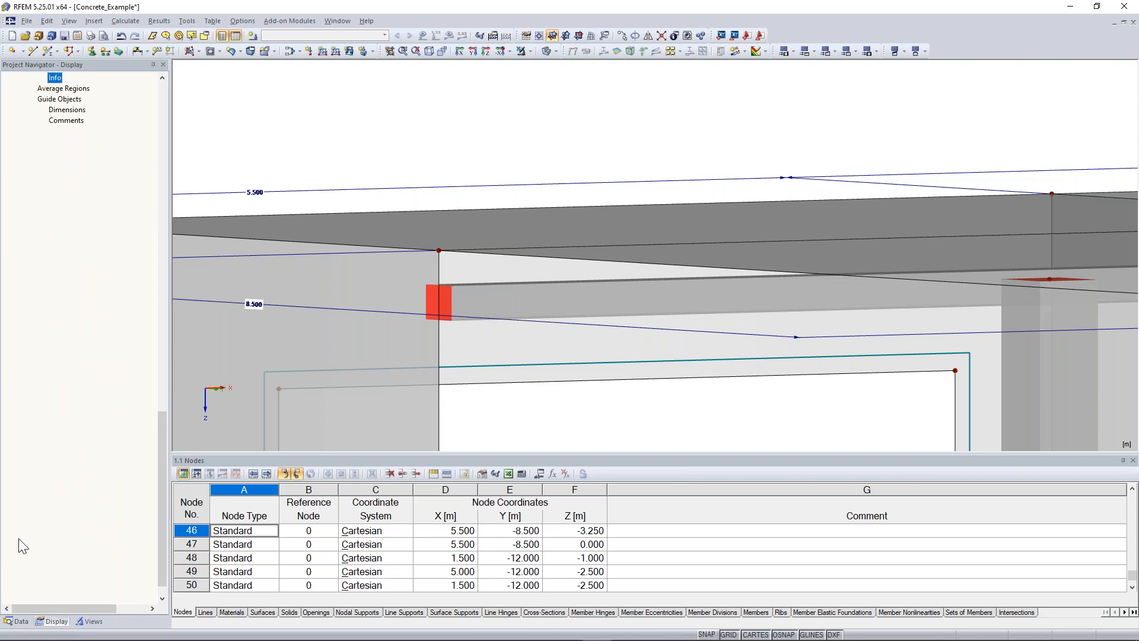
pyautogui.click(31, 559)
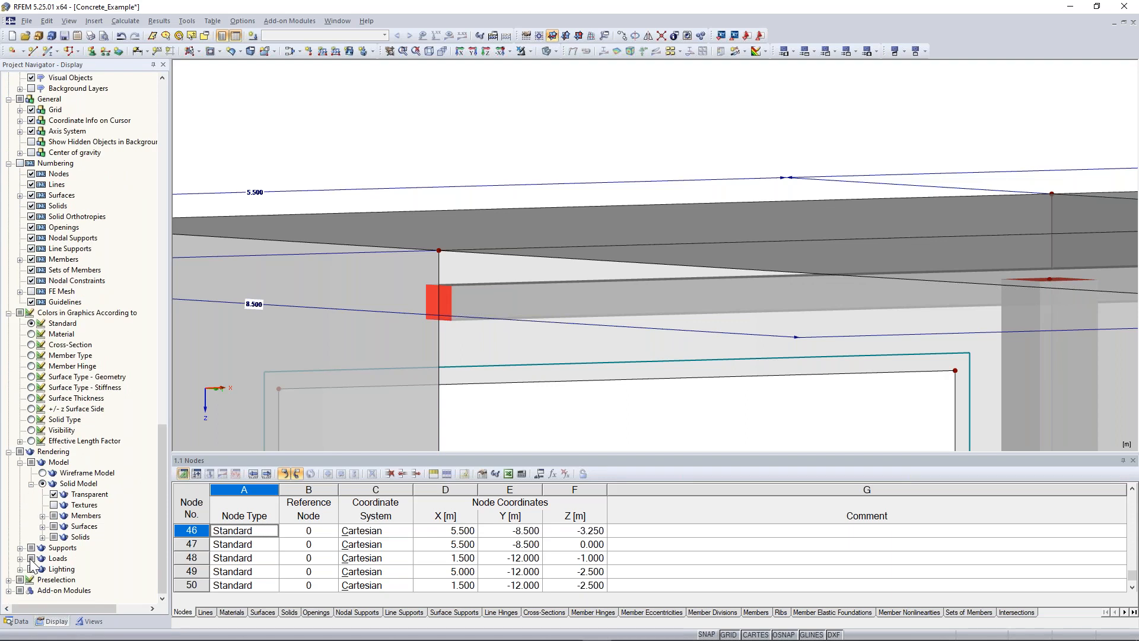
pyautogui.click(42, 526)
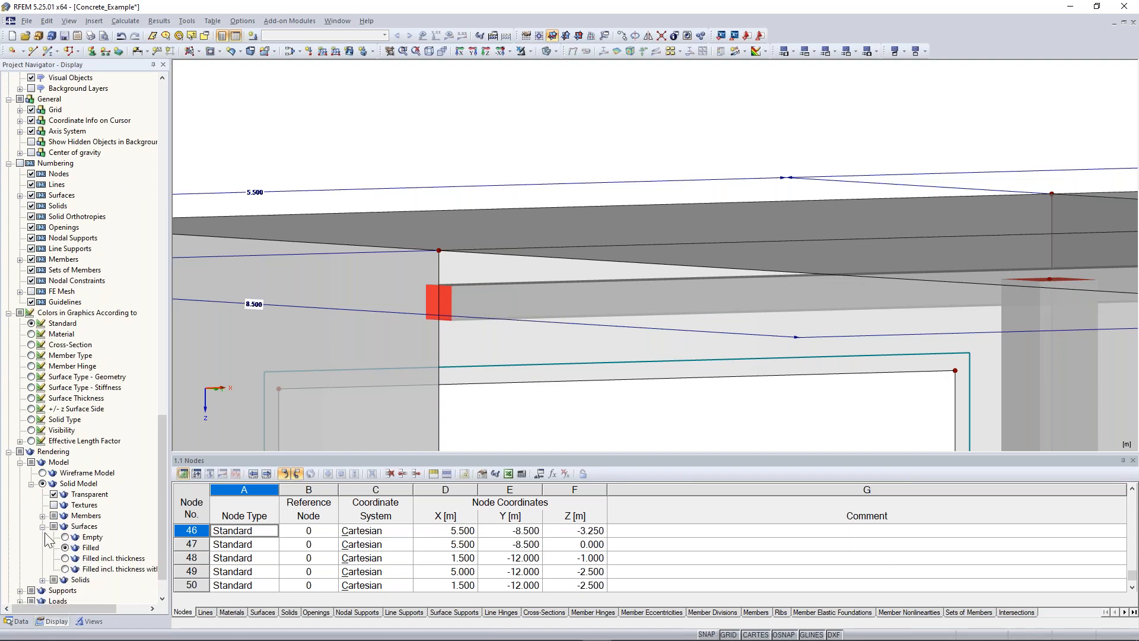
pyautogui.click(65, 559)
pyautogui.keyDown('ctrl'); pyautogui.moveTo(534, 107); pyautogui.dragTo(492, 105, button='middle'); pyautogui.keyUp('ctrl')
pyautogui.click(65, 569)
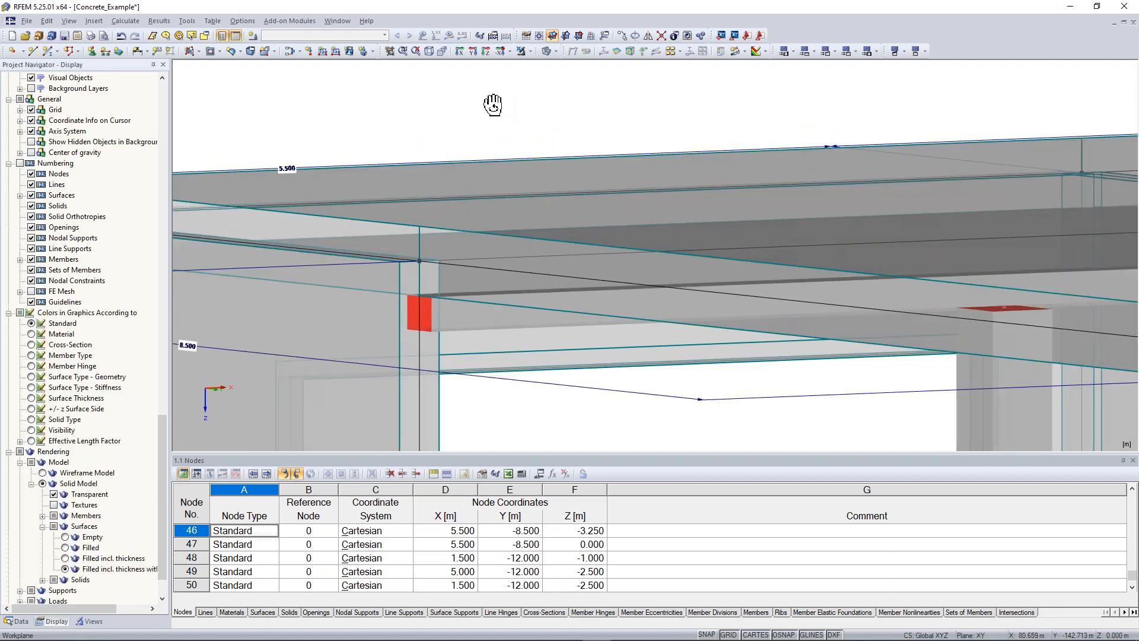
pyautogui.keyDown('ctrl'); pyautogui.moveTo(493, 105); pyautogui.dragTo(490, 105, button='middle'); pyautogui.keyUp('ctrl')
pyautogui.moveTo(107, 608); pyautogui.dragTo(145, 601)
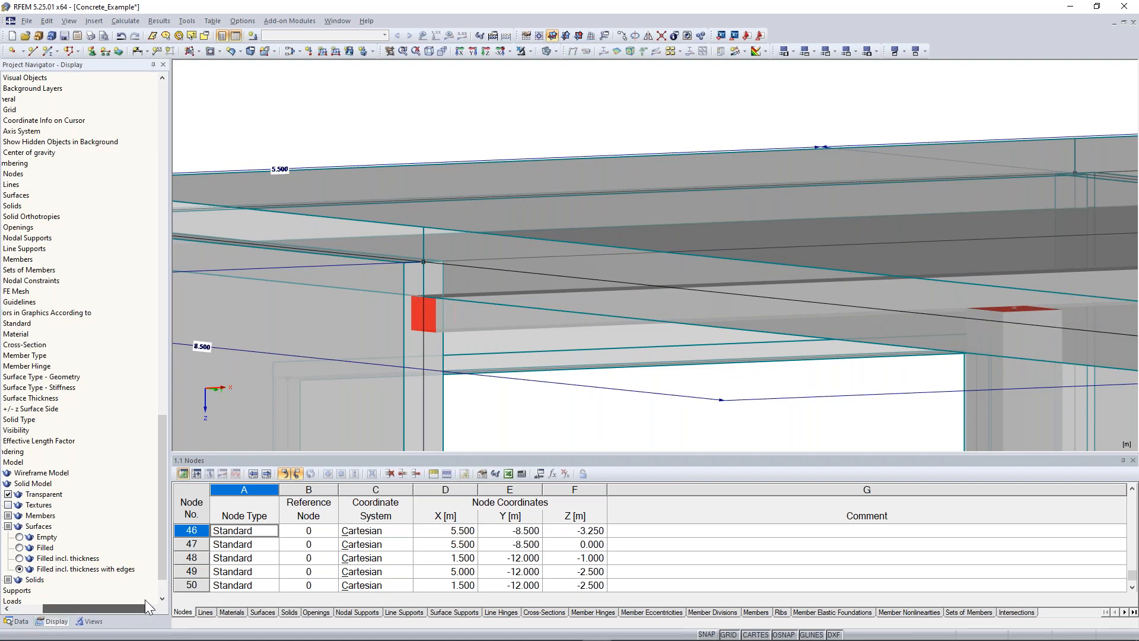
pyautogui.moveTo(144, 599); pyautogui.dragTo(439, 145)
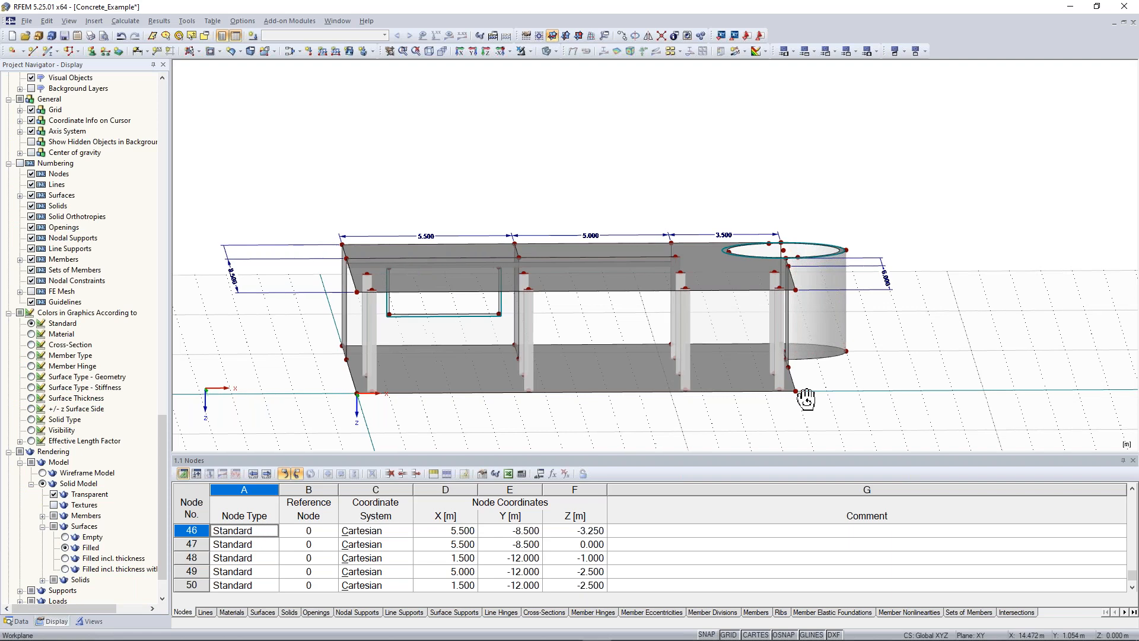
# Step: Edit ground slab edge lines 1 and 19 together and make a line support available on them
pyautogui.keyDown('ctrl'); pyautogui.moveTo(805, 398); pyautogui.dragTo(670, 415, button='middle'); pyautogui.keyUp('ctrl')
pyautogui.moveTo(287, 327)
pyautogui.mouseDown(button='middle')
pyautogui.moveTo(300, 317)
pyautogui.moveTo(303, 340)
pyautogui.mouseUp(button='middle')
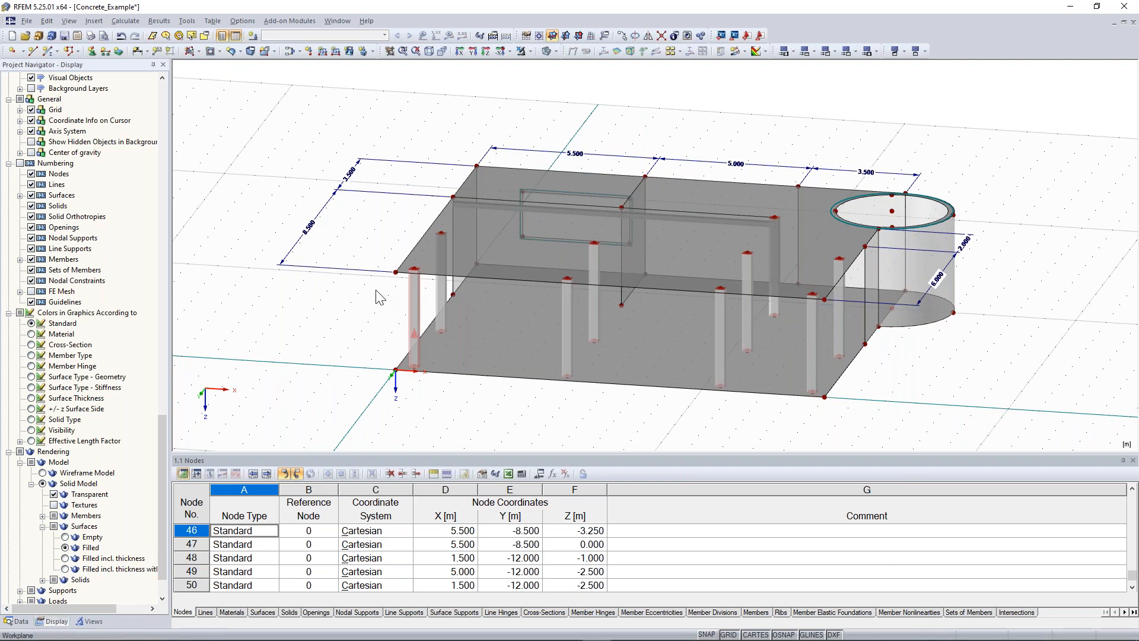
pyautogui.keyDown('ctrl'); pyautogui.moveTo(380, 297); pyautogui.dragTo(446, 349, button='middle'); pyautogui.keyUp('ctrl')
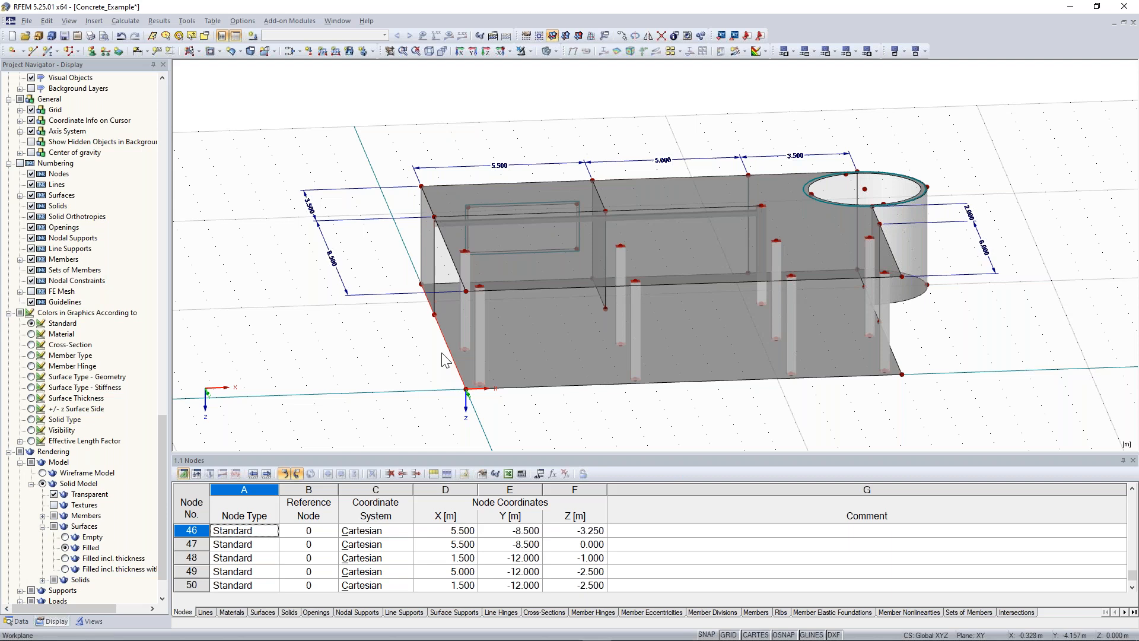
pyautogui.doubleClick(492, 186)
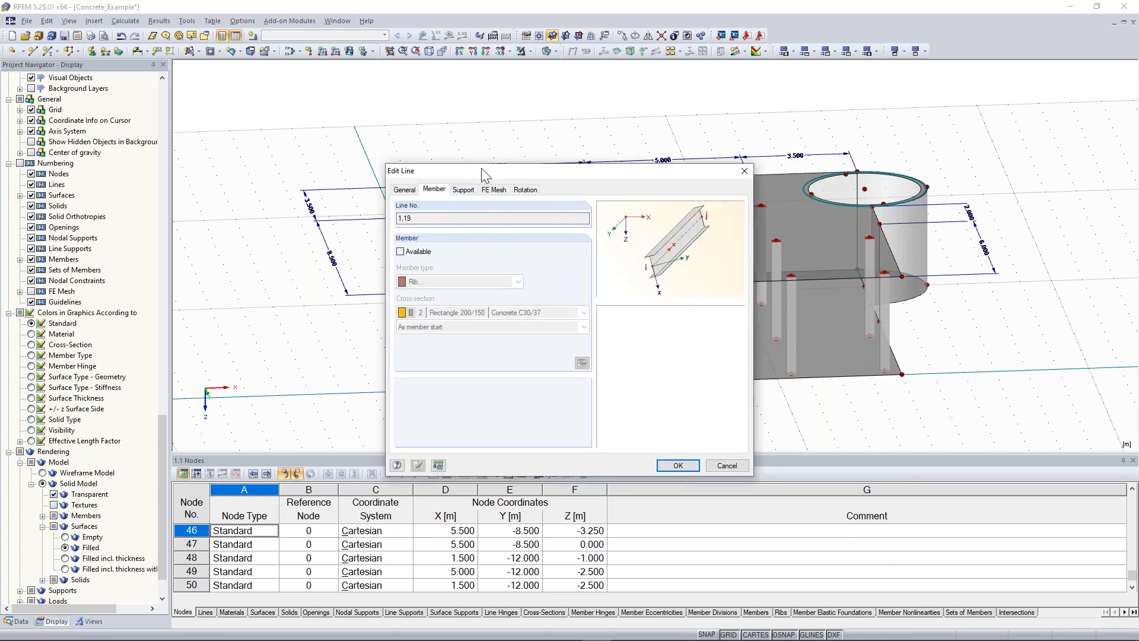
pyautogui.moveTo(482, 175); pyautogui.dragTo(741, 141)
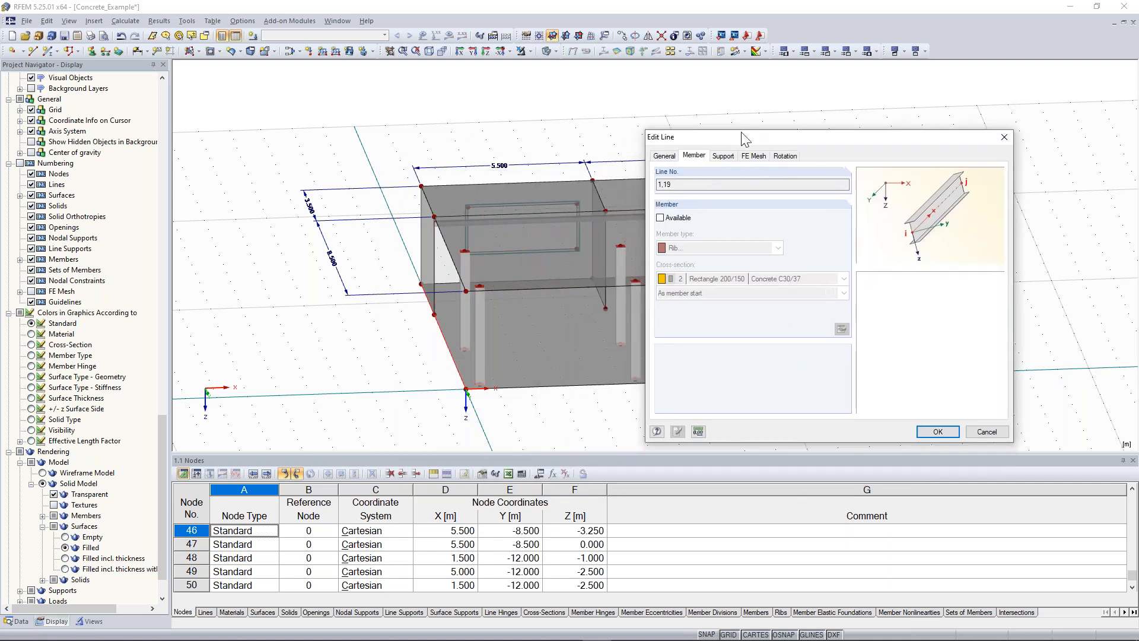
pyautogui.click(724, 157)
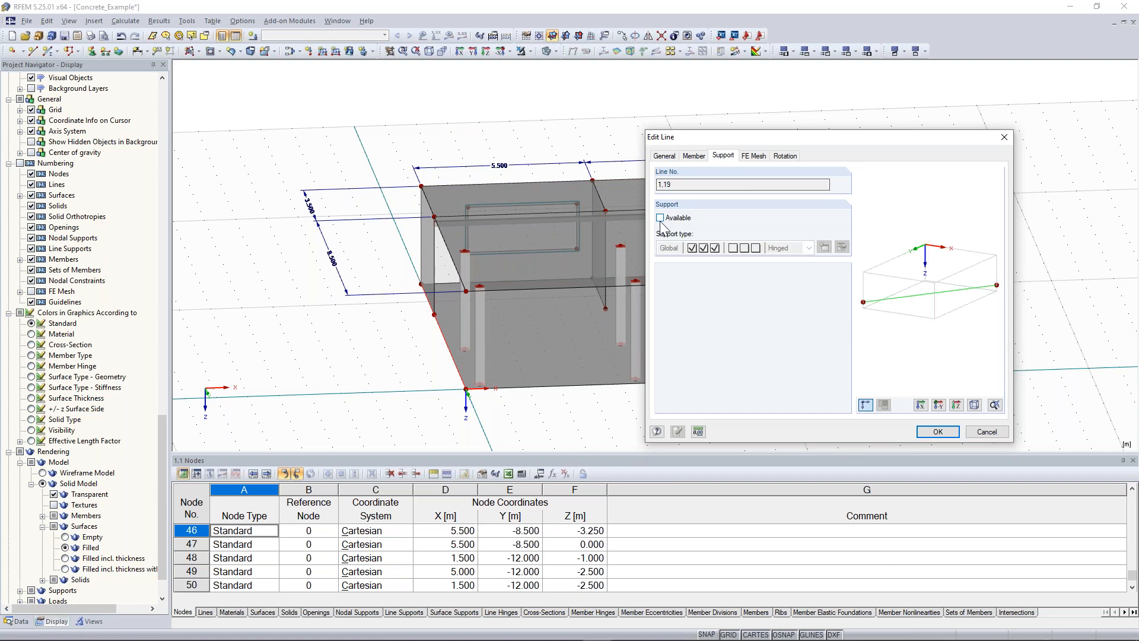
pyautogui.click(661, 224)
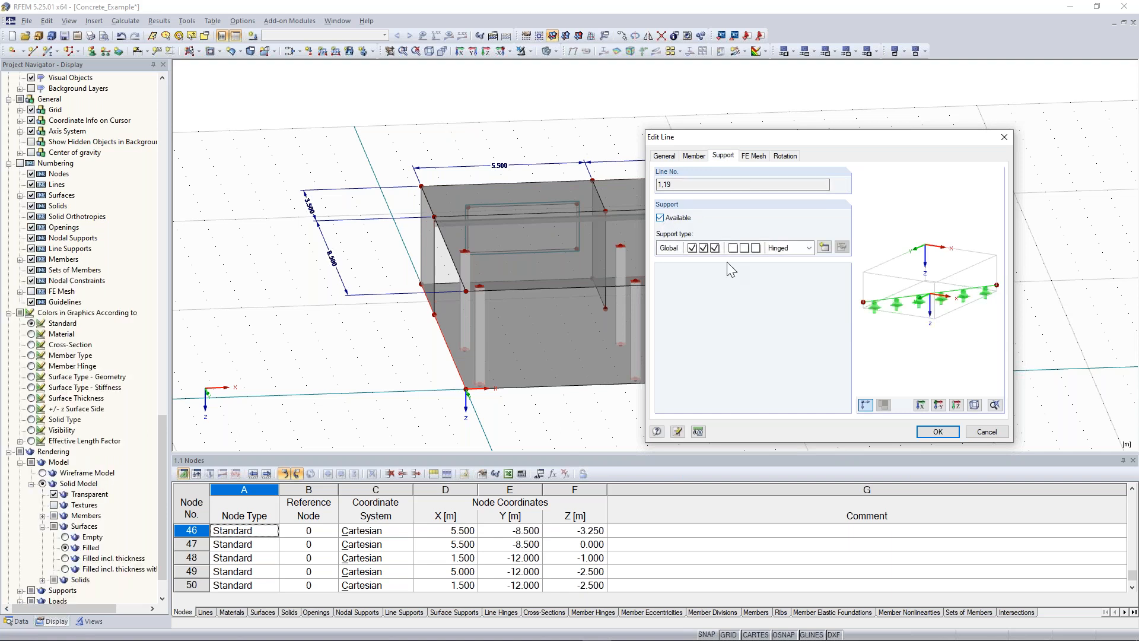
# Step: Create a new line support in global axes for lines 1 and 19, releasing uX and uY and keeping only uZ fixed
pyautogui.click(824, 249)
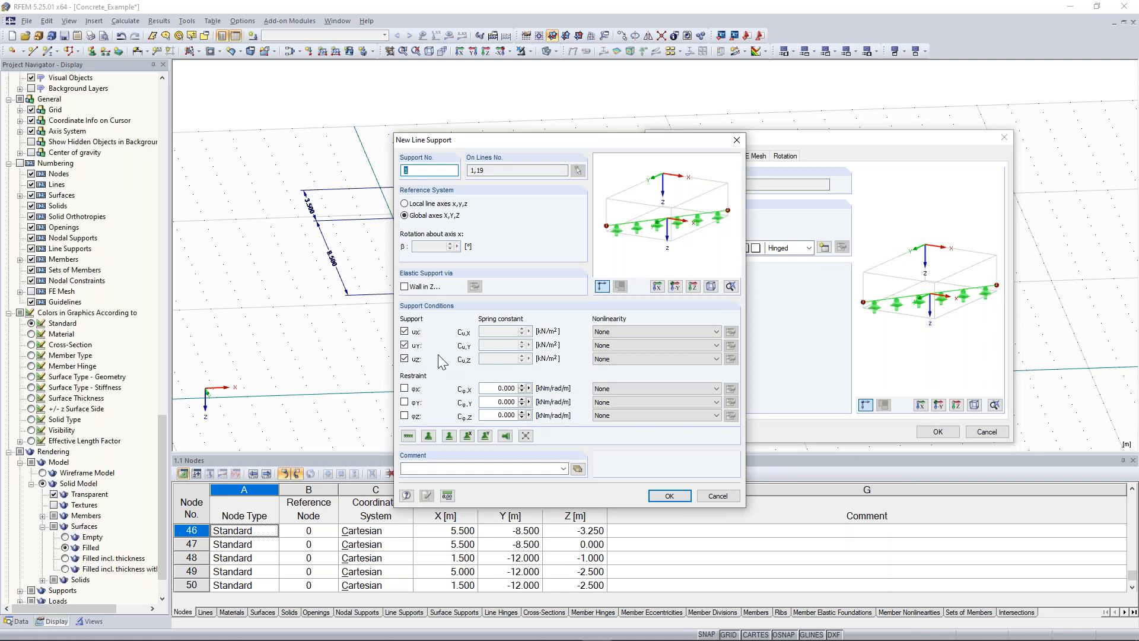
pyautogui.click(404, 331)
pyautogui.click(405, 345)
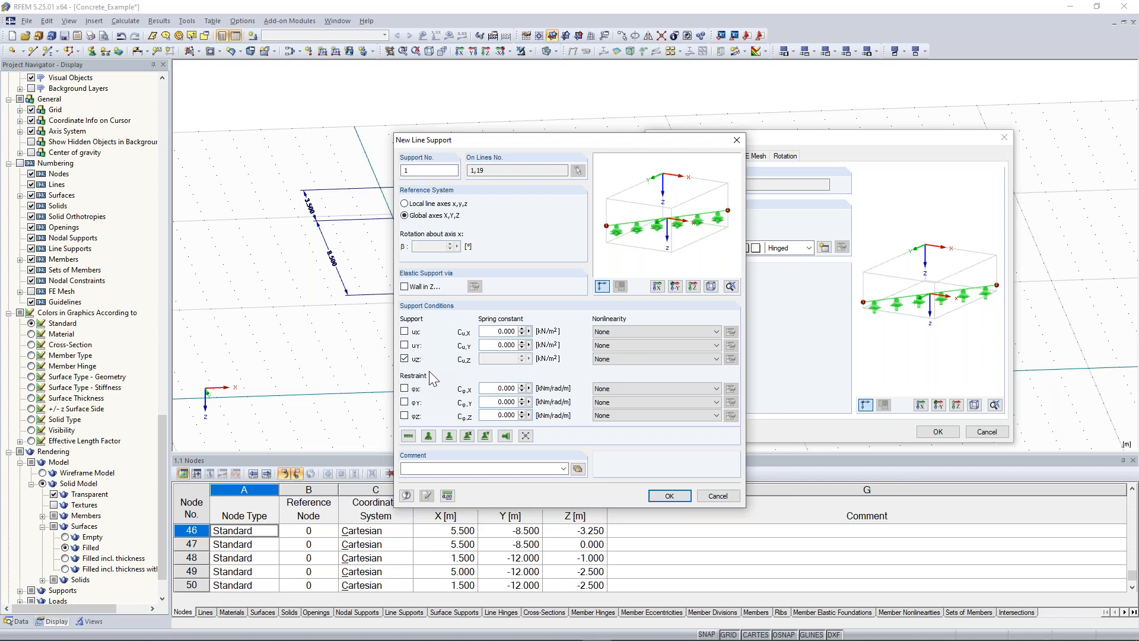
pyautogui.click(668, 496)
pyautogui.click(950, 433)
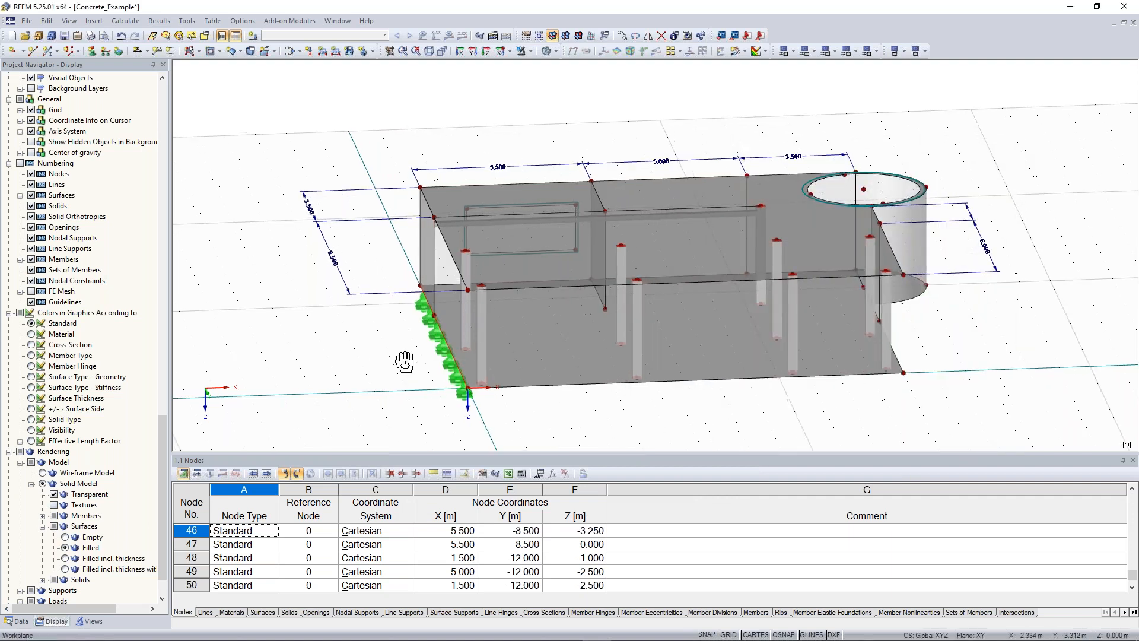
# Step: Select ground slab surfaces 1 and 2, the rectangular and the rounded part, and open them together for editing
pyautogui.keyDown('ctrl'); pyautogui.moveTo(404, 362); pyautogui.dragTo(461, 363, button='middle'); pyautogui.keyUp('ctrl')
pyautogui.scroll(2, 461, 363)
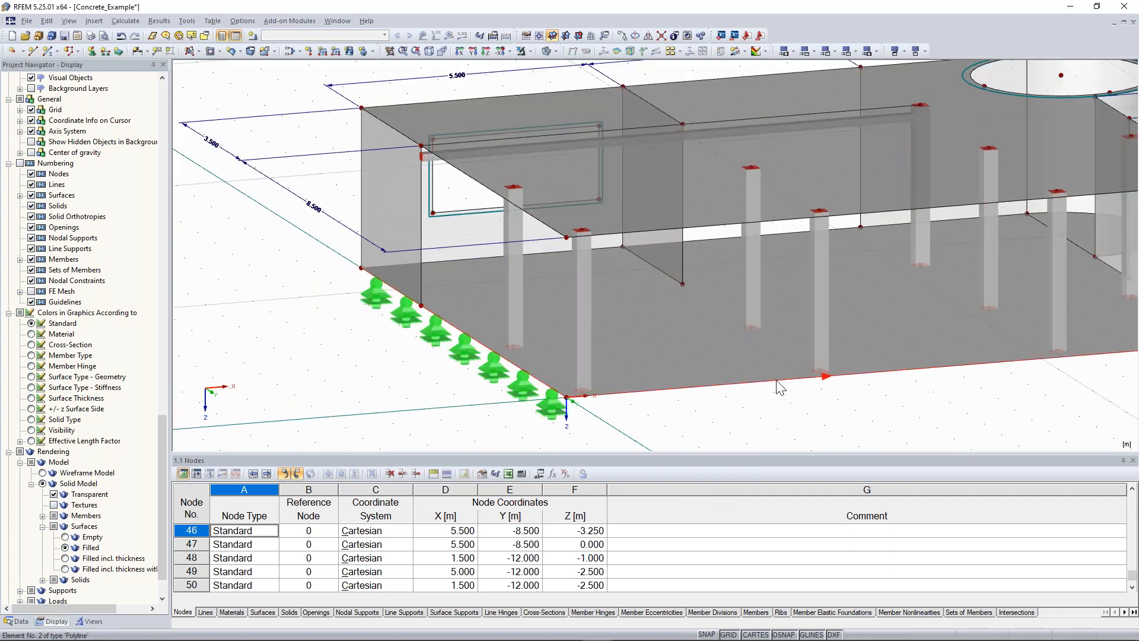
pyautogui.scroll(-2, 779, 386)
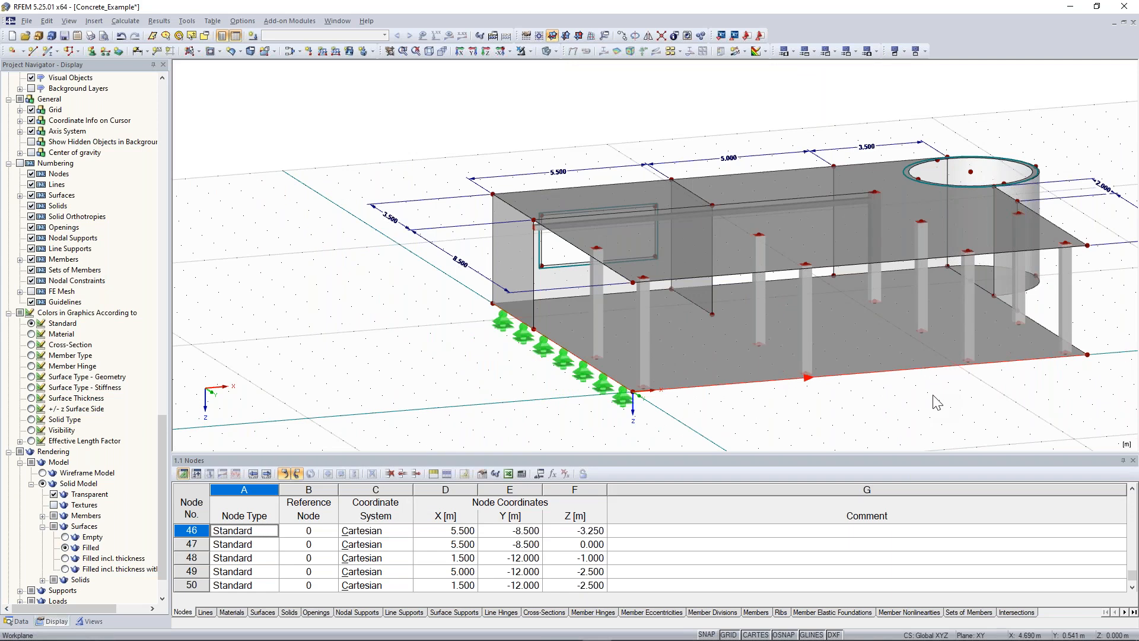
pyautogui.keyDown('ctrl'); pyautogui.moveTo(934, 396); pyautogui.dragTo(450, 347, button='middle'); pyautogui.keyUp('ctrl')
pyautogui.scroll(-1, 450, 348)
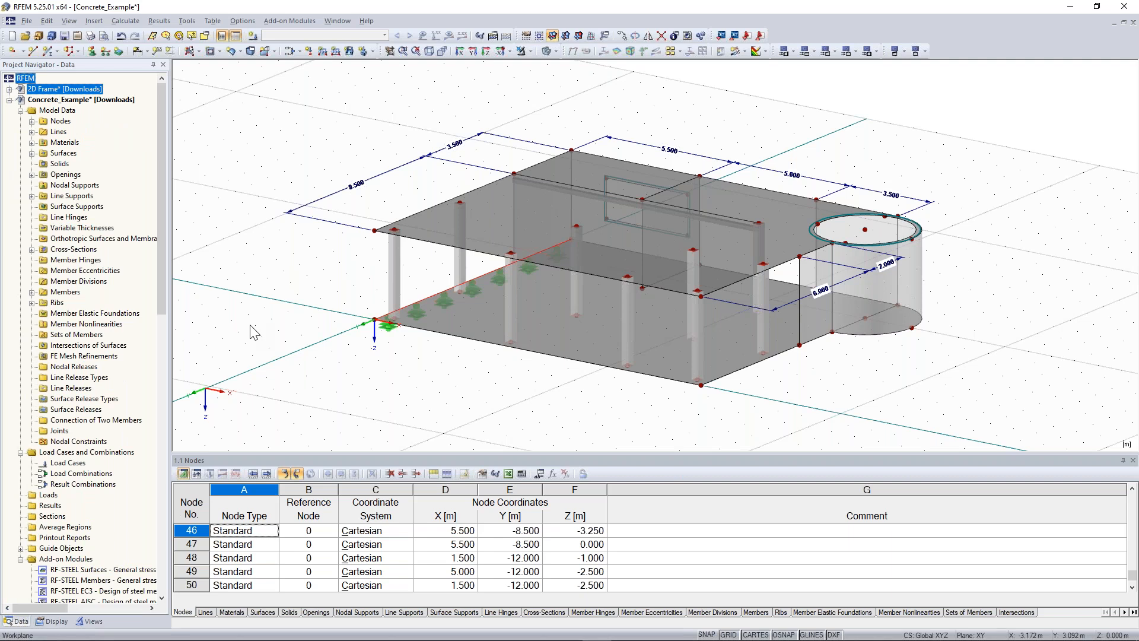
pyautogui.click(32, 154)
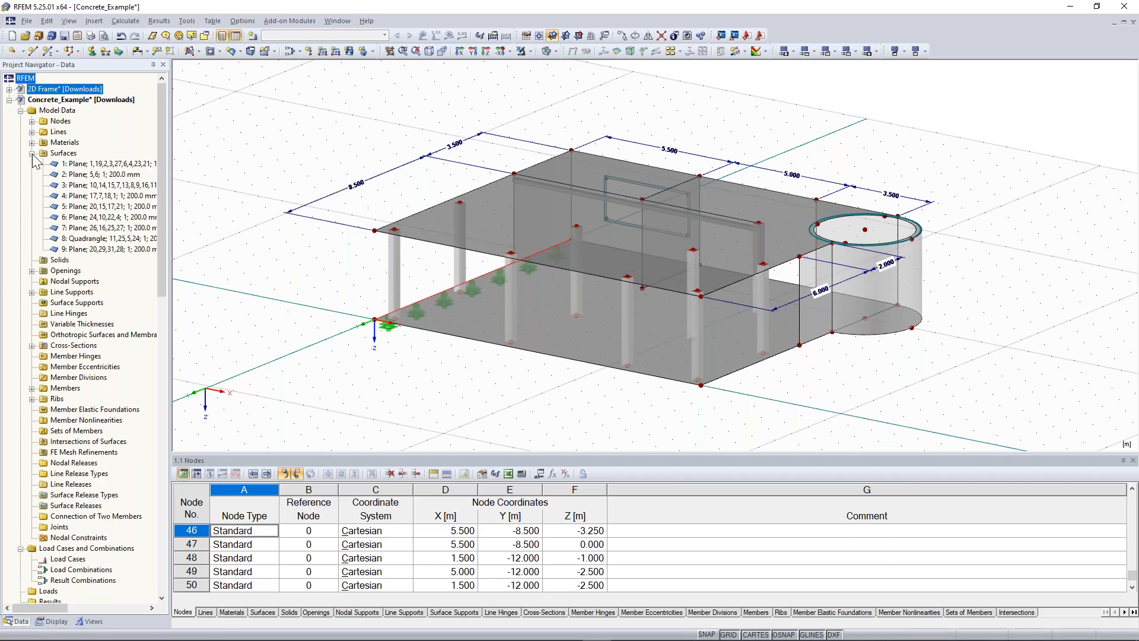
pyautogui.click(91, 168)
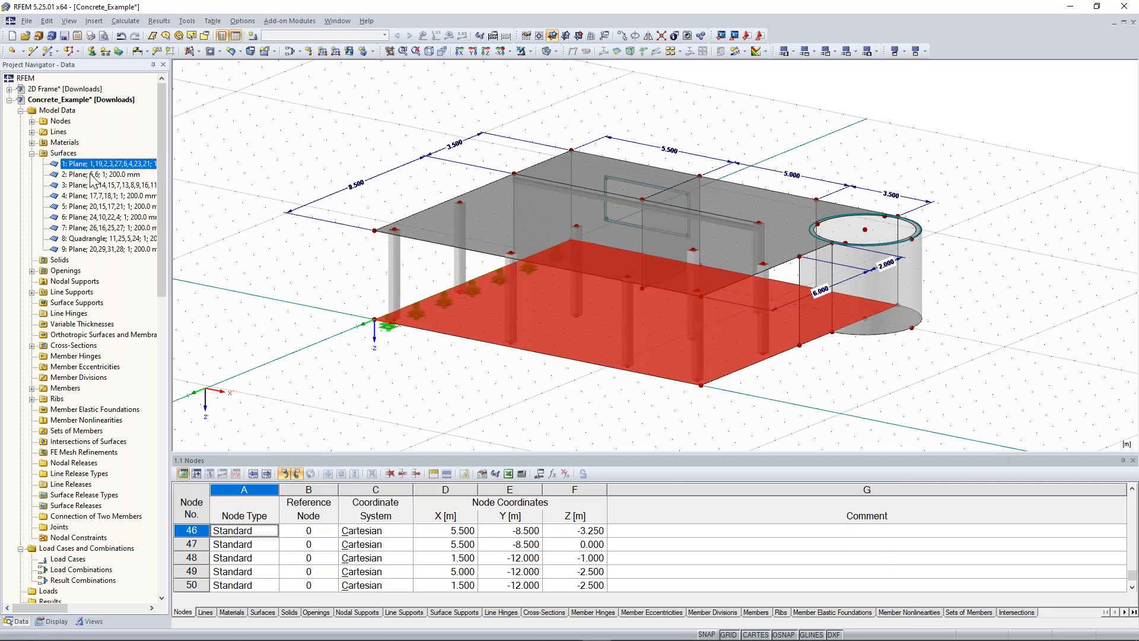
pyautogui.keyDown('ctrl'); pyautogui.click(91, 174); pyautogui.keyUp('ctrl')
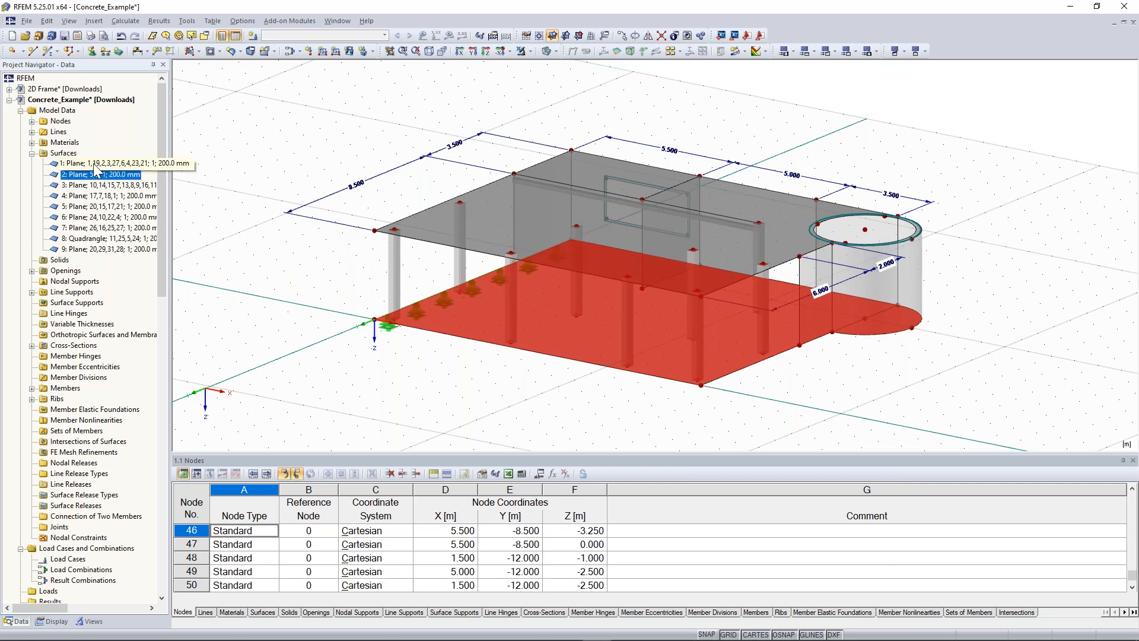
pyautogui.rightClick(94, 164)
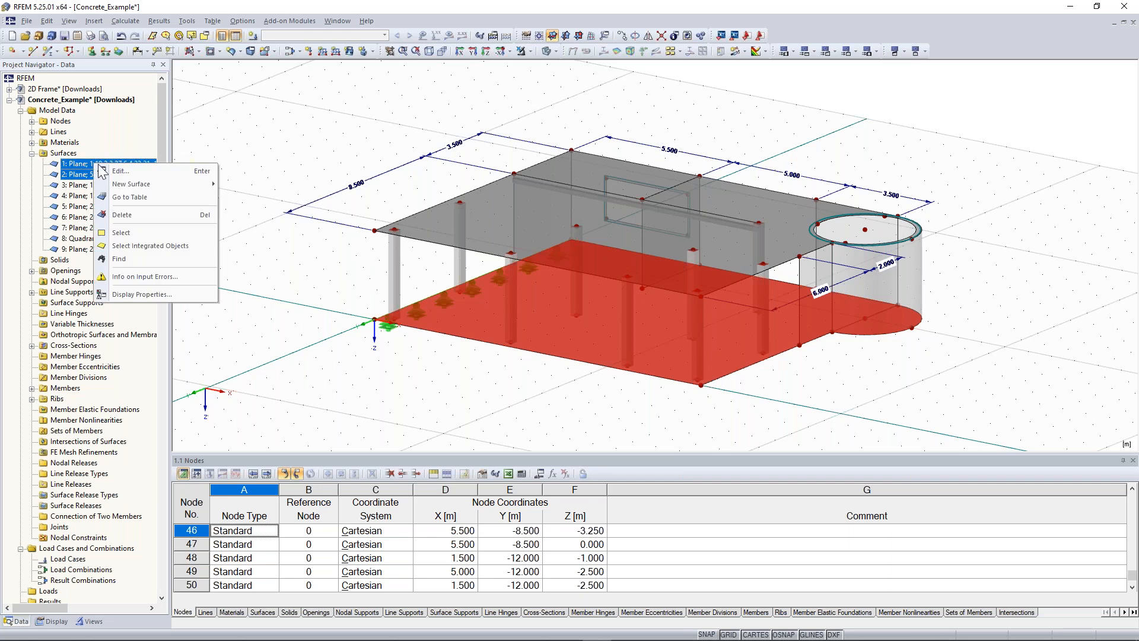
pyautogui.click(140, 170)
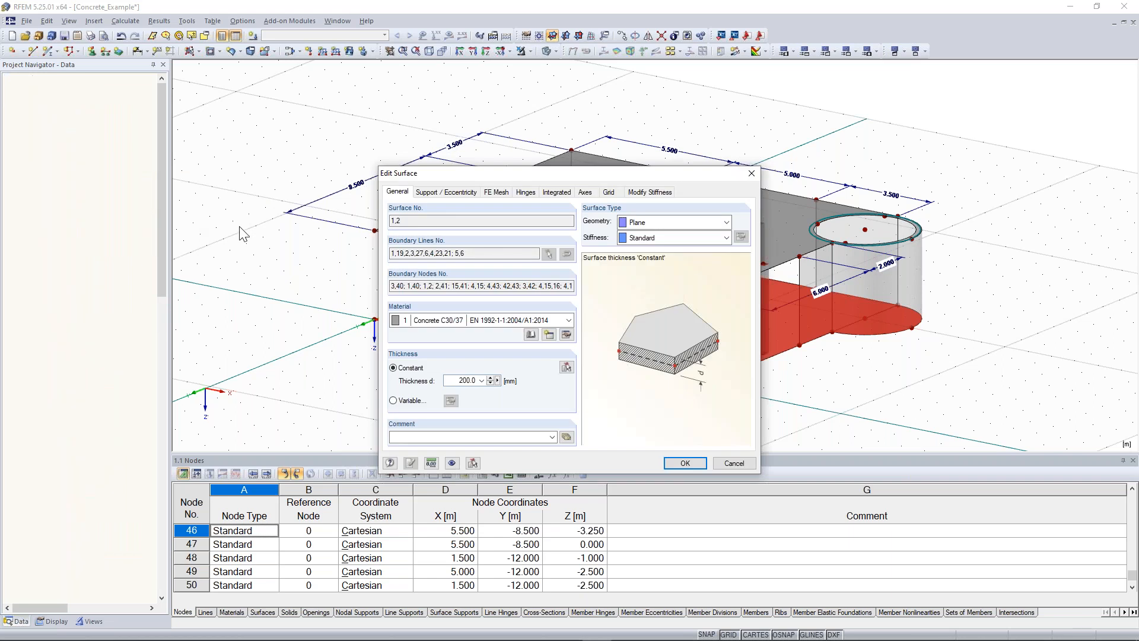
pyautogui.click(410, 220)
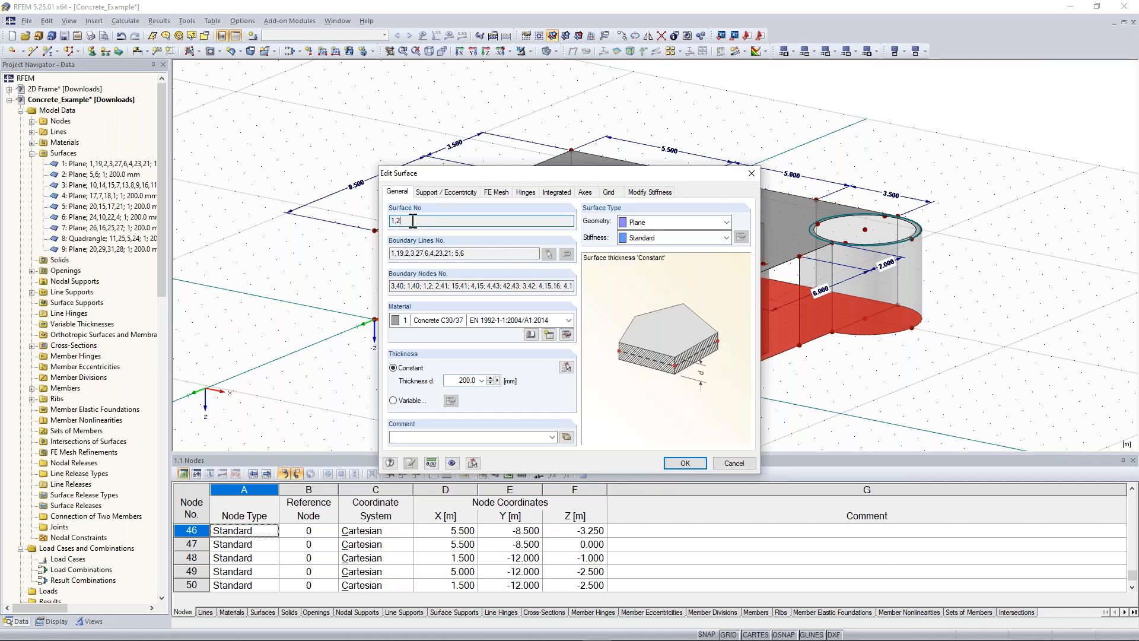
# Step: Make a support available on surfaces 1 and 2 and try fixing uX in the new surface support before releasing it again
pyautogui.click(449, 195)
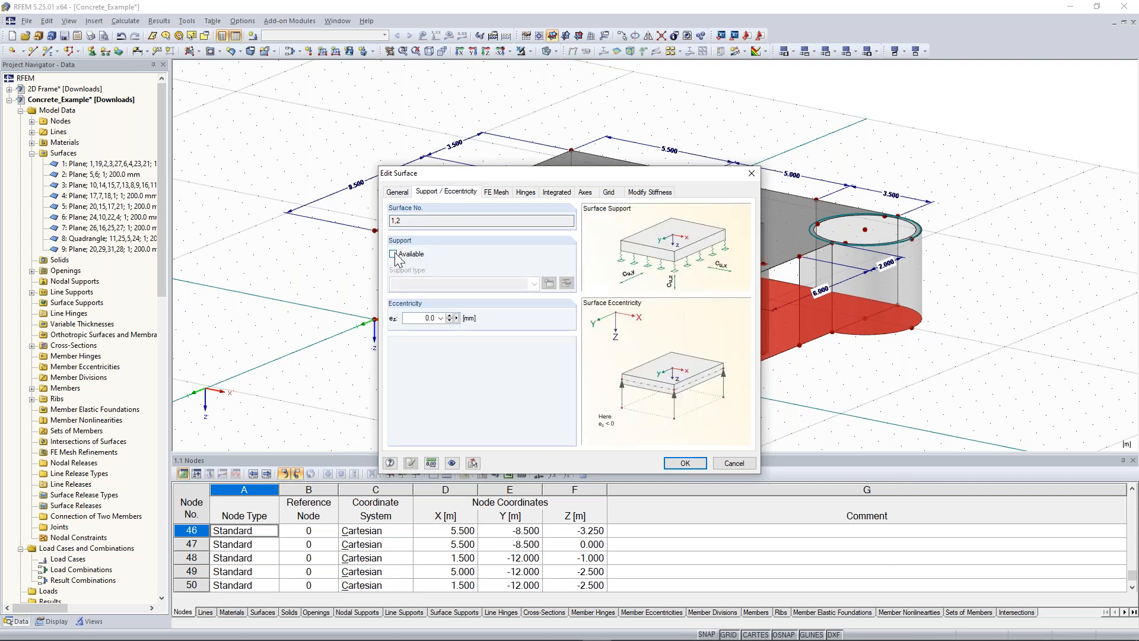
pyautogui.click(392, 254)
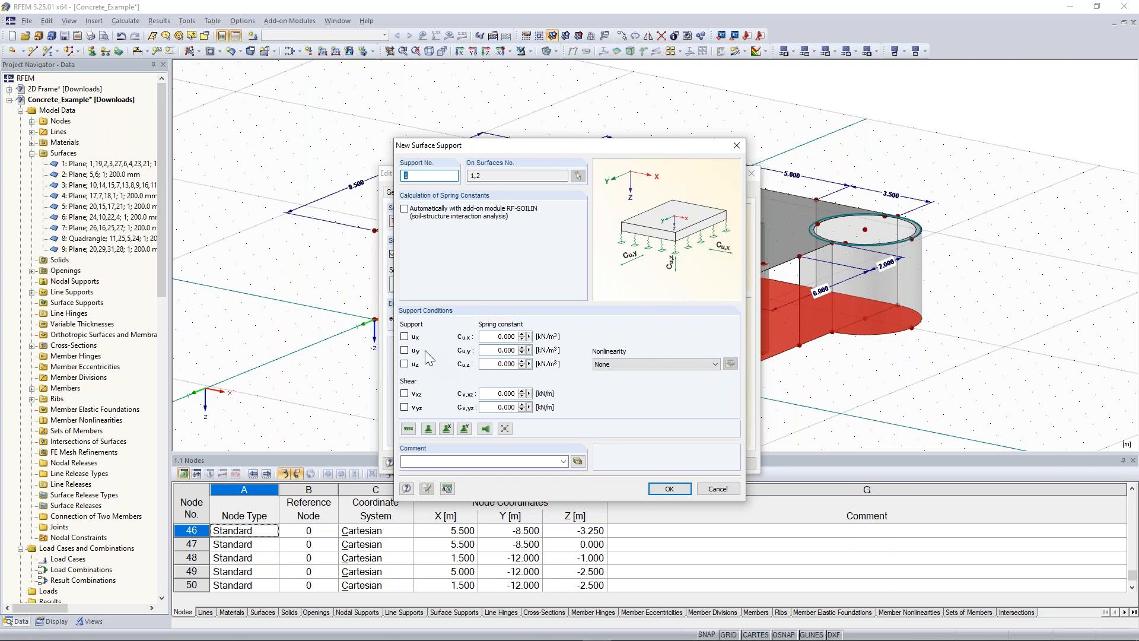
pyautogui.click(404, 337)
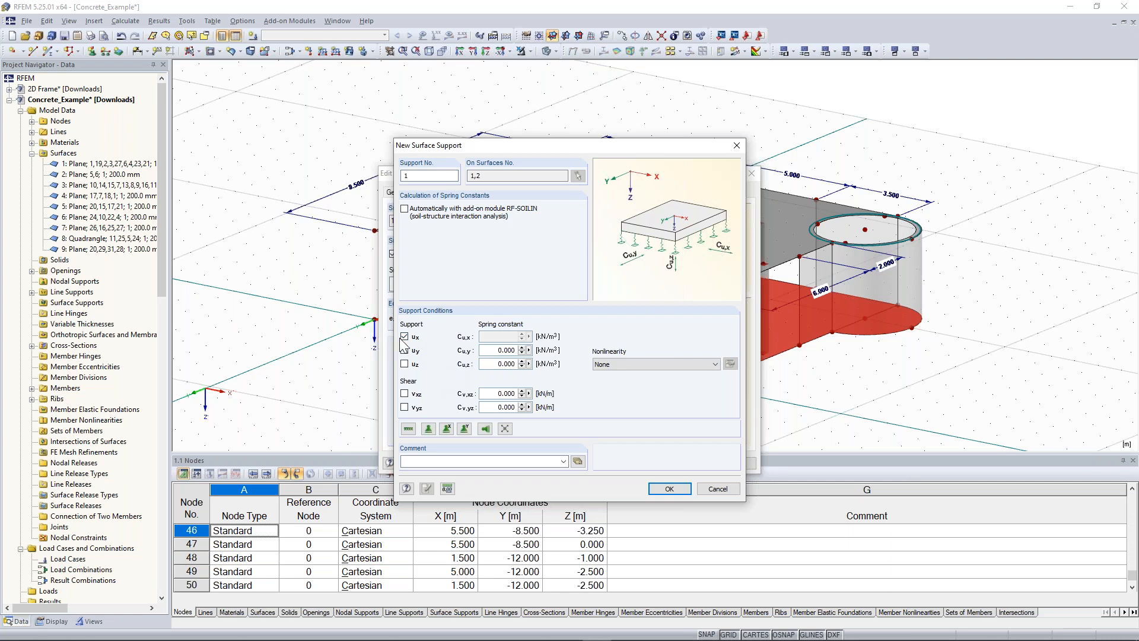
pyautogui.click(404, 337)
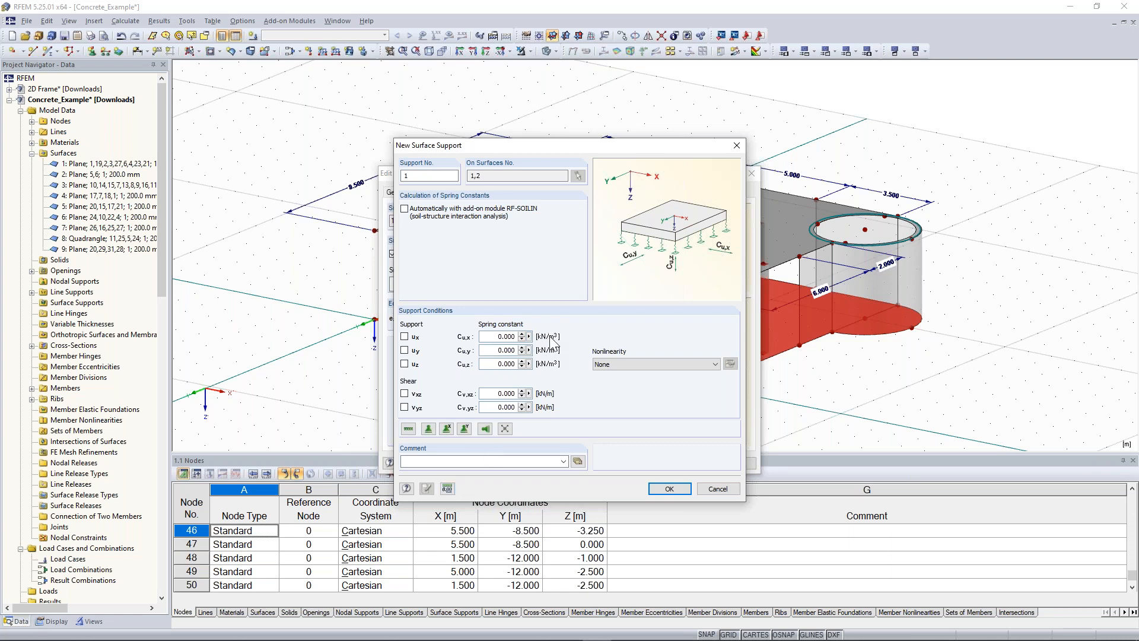
# Step: Change the force unit for supports and stiffnesses to MN so the surface support springs use MN/m³ and MN/m
pyautogui.click(447, 489)
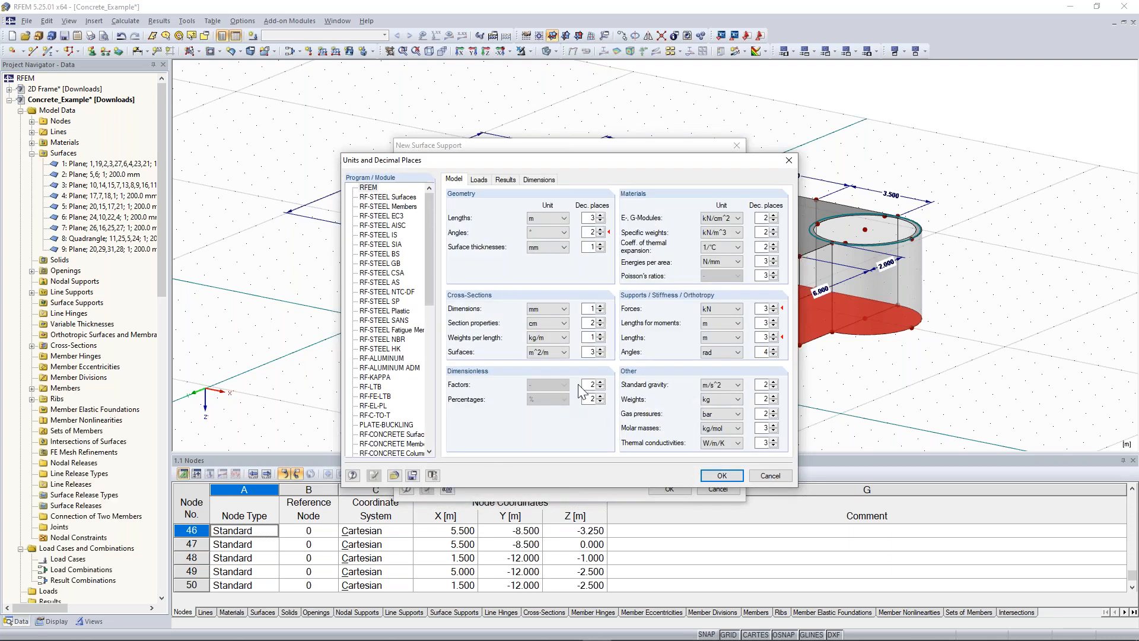
pyautogui.click(730, 309)
pyautogui.click(722, 336)
pyautogui.click(722, 475)
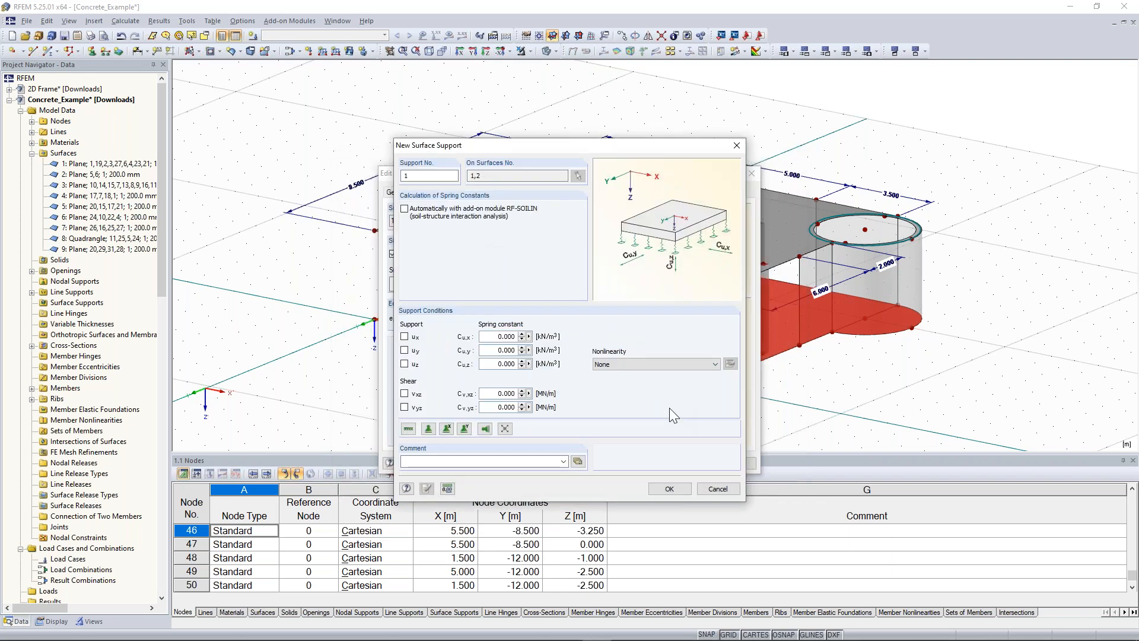
pyautogui.click(523, 340)
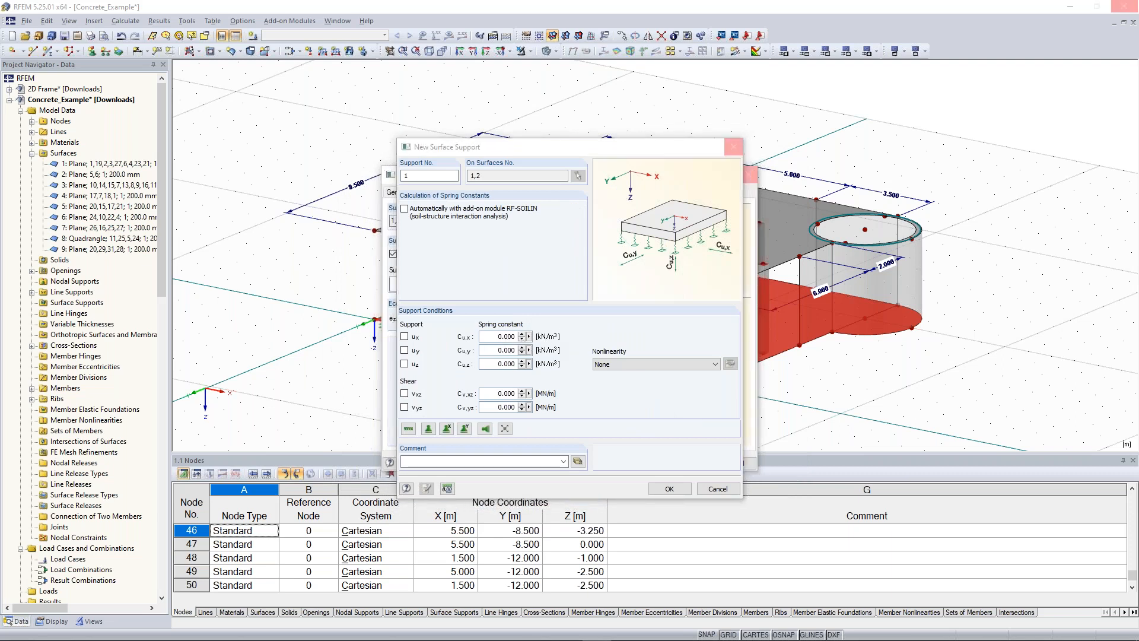
# Step: Set the surface support springs to 10 MN/m³ for Cu,x and Cu,y, 100 MN/m³ for Cu,z, and 50 MN/m for both shear constants
pyautogui.click(494, 337)
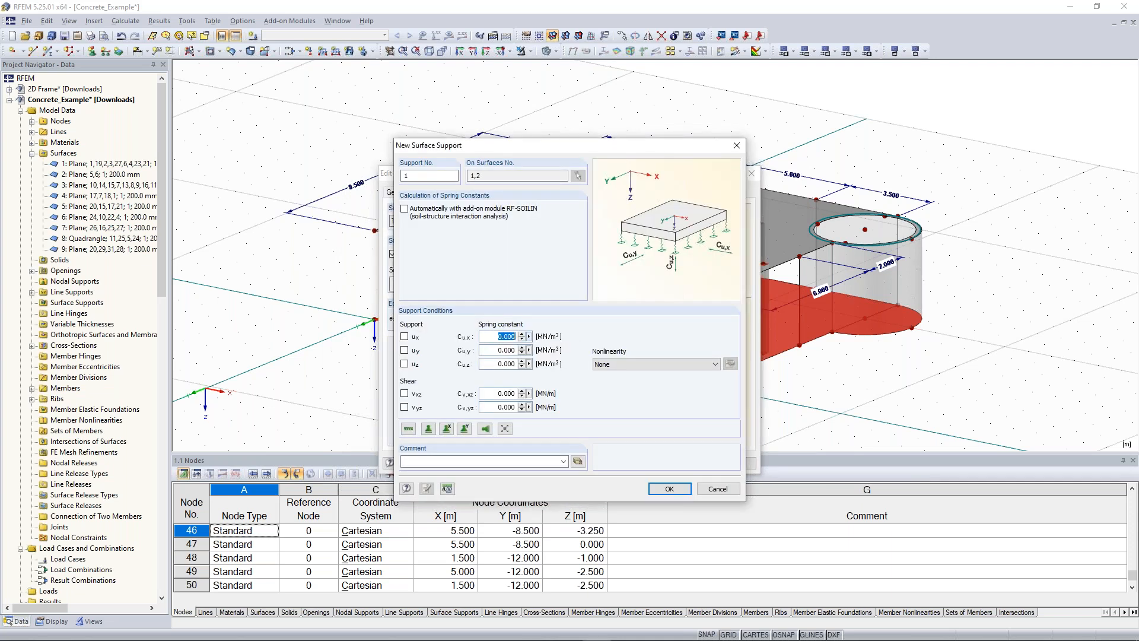
pyautogui.write('10')
pyautogui.press('Tab')
pyautogui.write('10')
pyautogui.press('Tab')
pyautogui.write('1')
pyautogui.press('Tab')
pyautogui.write('50')
pyautogui.press('Tab')
pyautogui.write('50')
# Step: Give the surface support the nonlinearity "Failure if negative contact stress in z" and apply it to surfaces 1 and 2
pyautogui.click(648, 359)
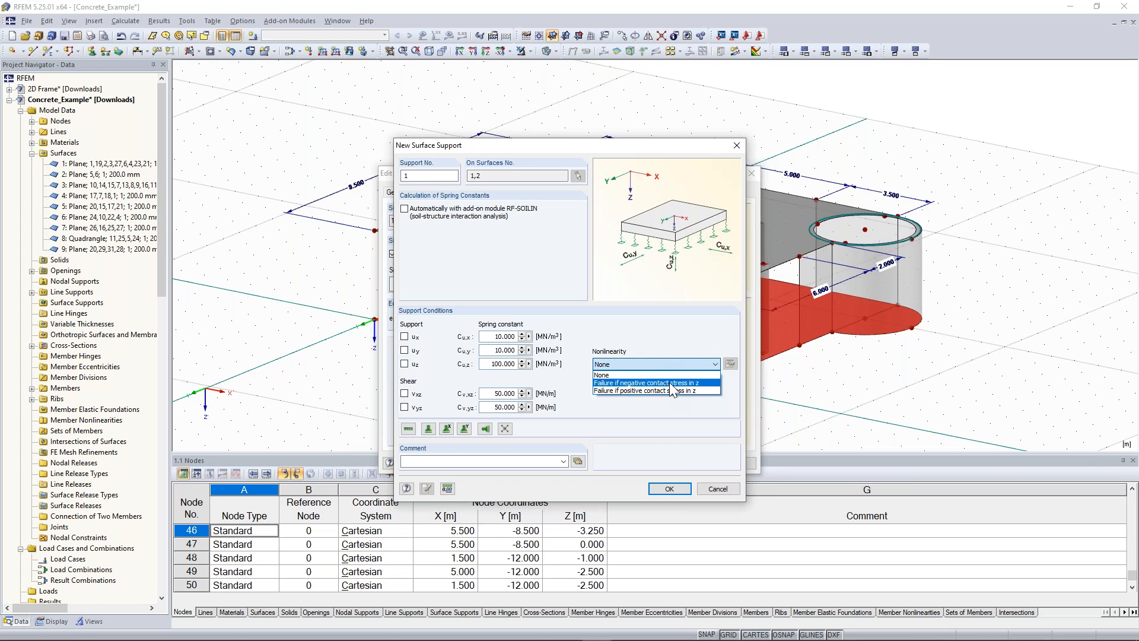
pyautogui.click(671, 384)
pyautogui.click(510, 264)
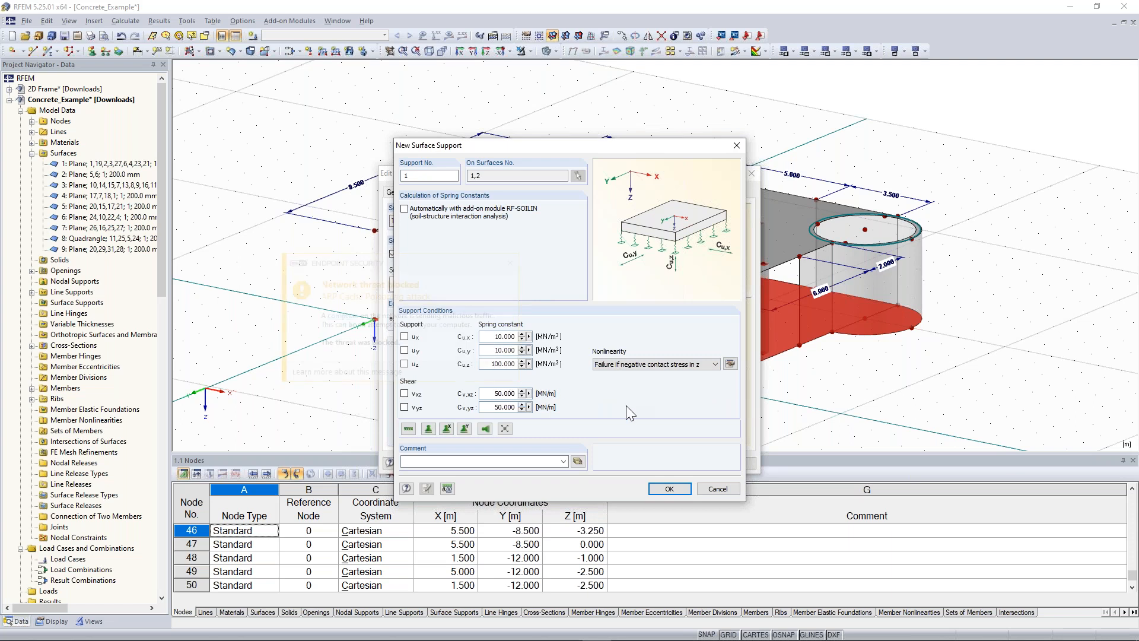
pyautogui.click(511, 263)
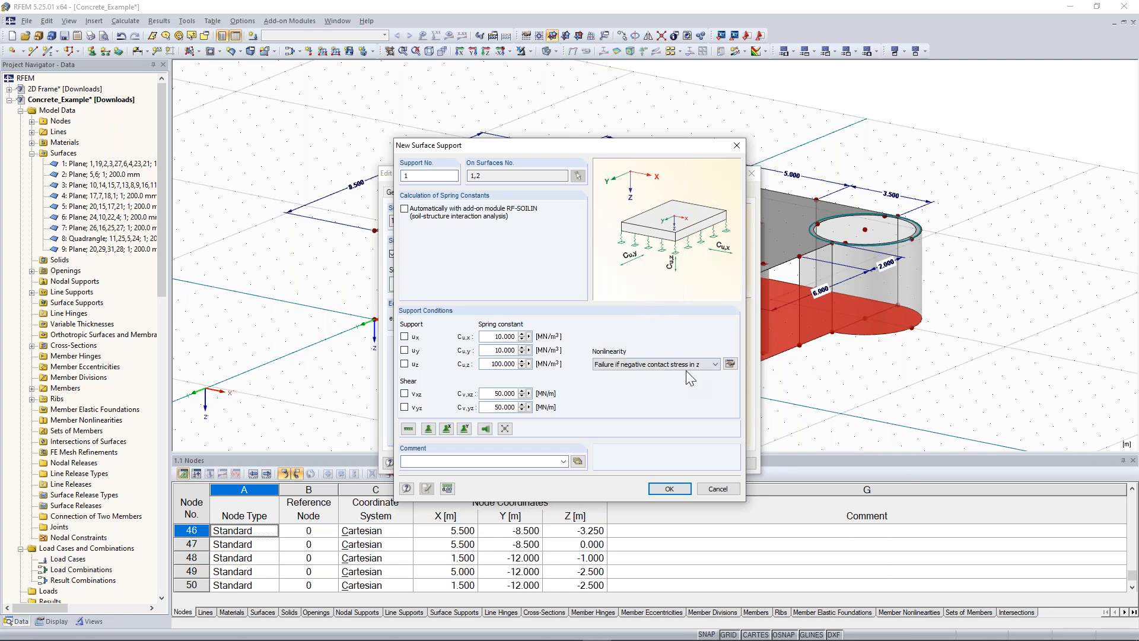
pyautogui.click(676, 490)
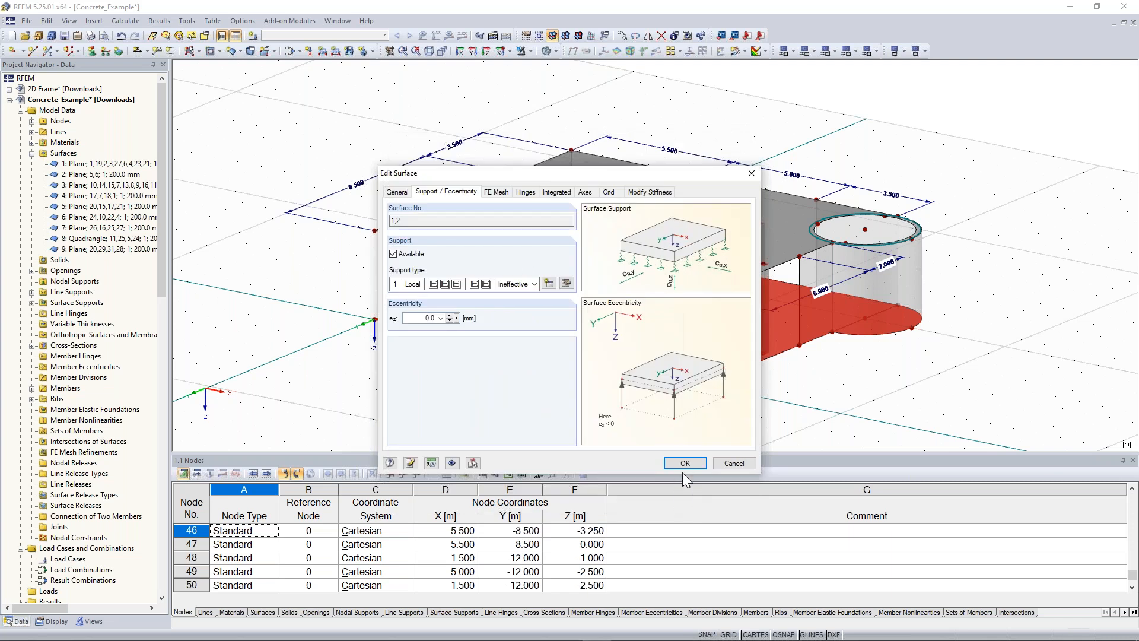
pyautogui.click(685, 462)
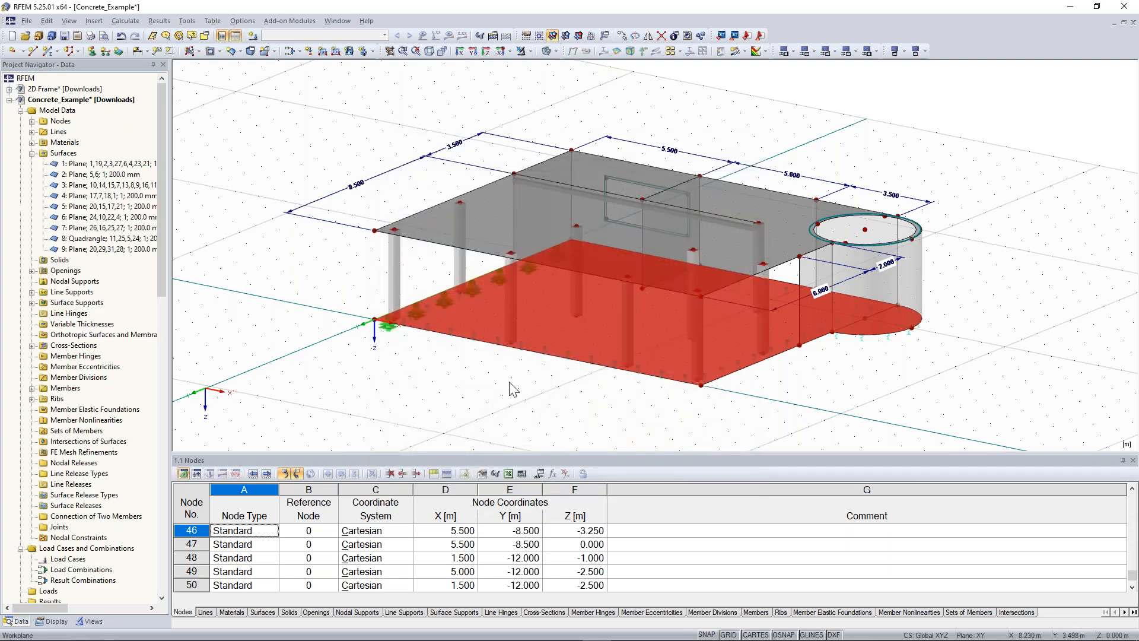
# Step: Open the load cases and combinations and describe load case LC1 as Self-weight
pyautogui.keyDown('ctrl'); pyautogui.moveTo(508, 382); pyautogui.dragTo(632, 344, button='middle'); pyautogui.keyUp('ctrl')
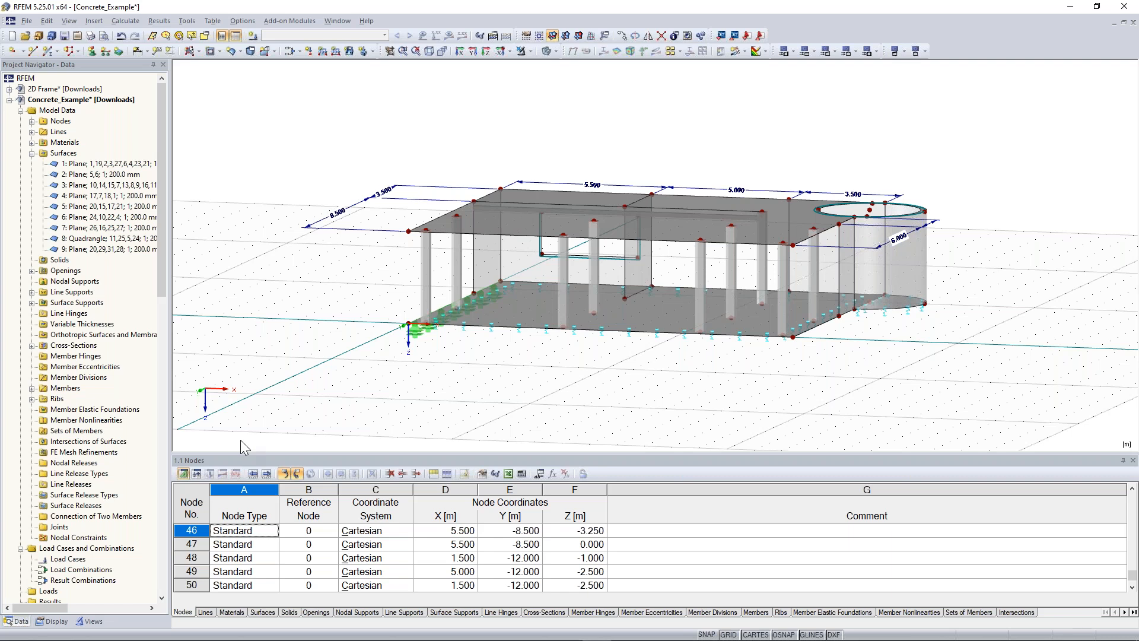
pyautogui.keyDown('ctrl'); pyautogui.moveTo(991, 258); pyautogui.dragTo(974, 278, button='middle'); pyautogui.keyUp('ctrl')
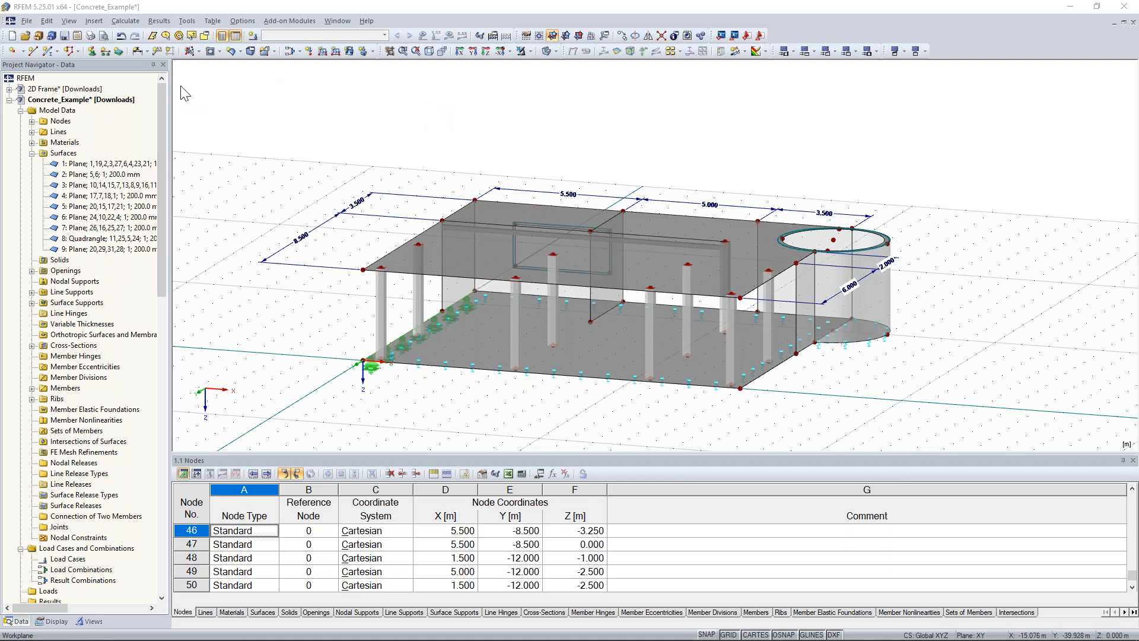
pyautogui.click(253, 37)
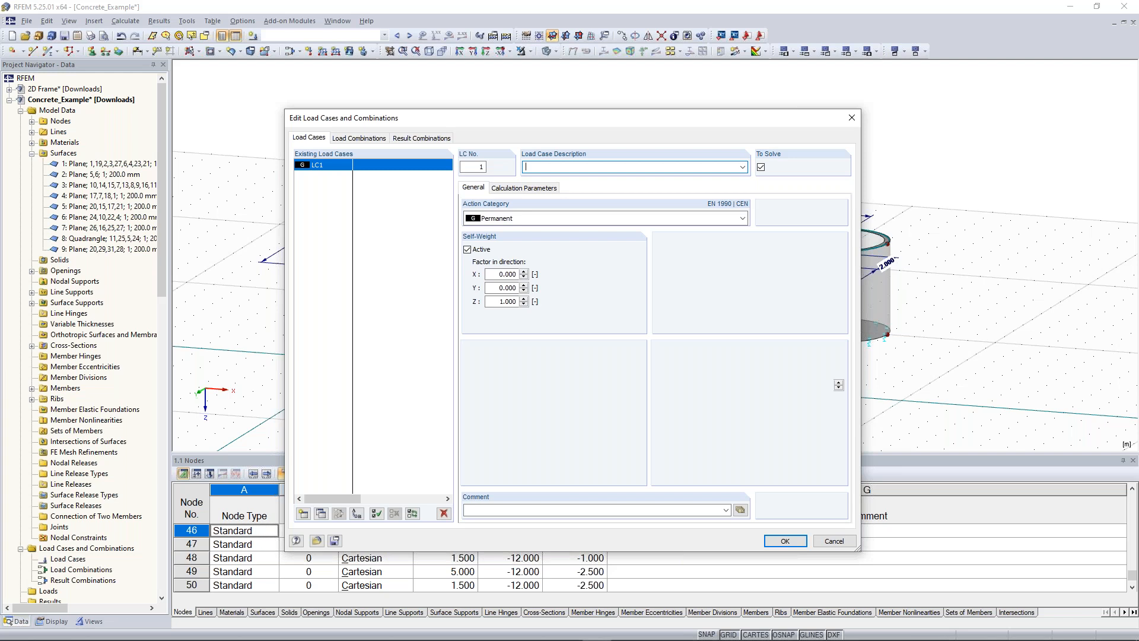
pyautogui.click(742, 167)
pyautogui.click(742, 167)
pyautogui.click(742, 168)
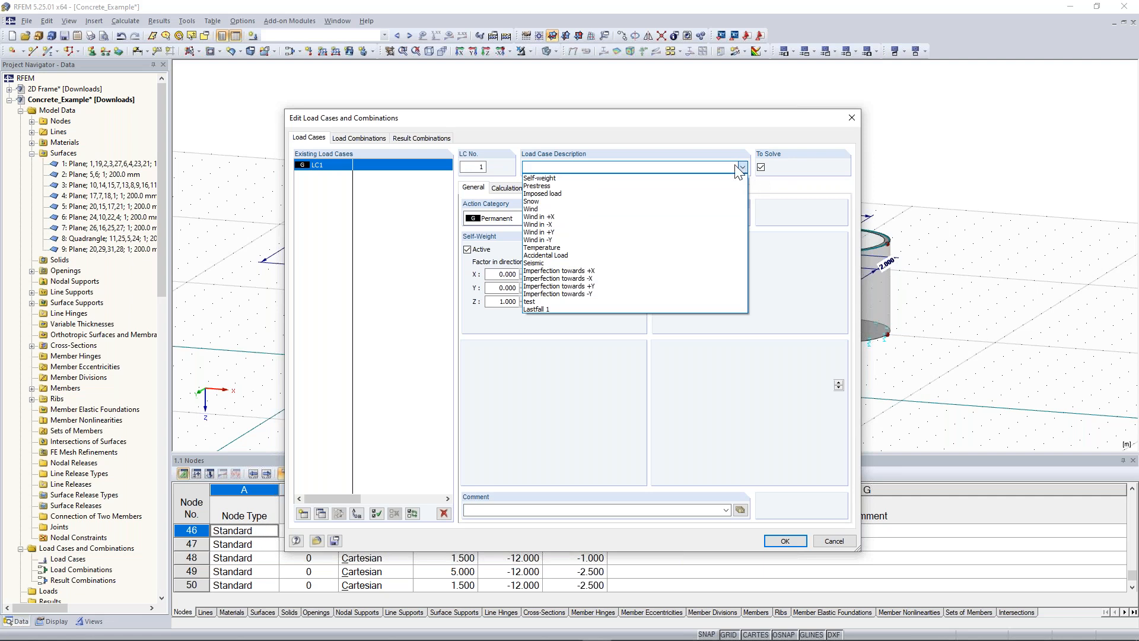
pyautogui.click(617, 178)
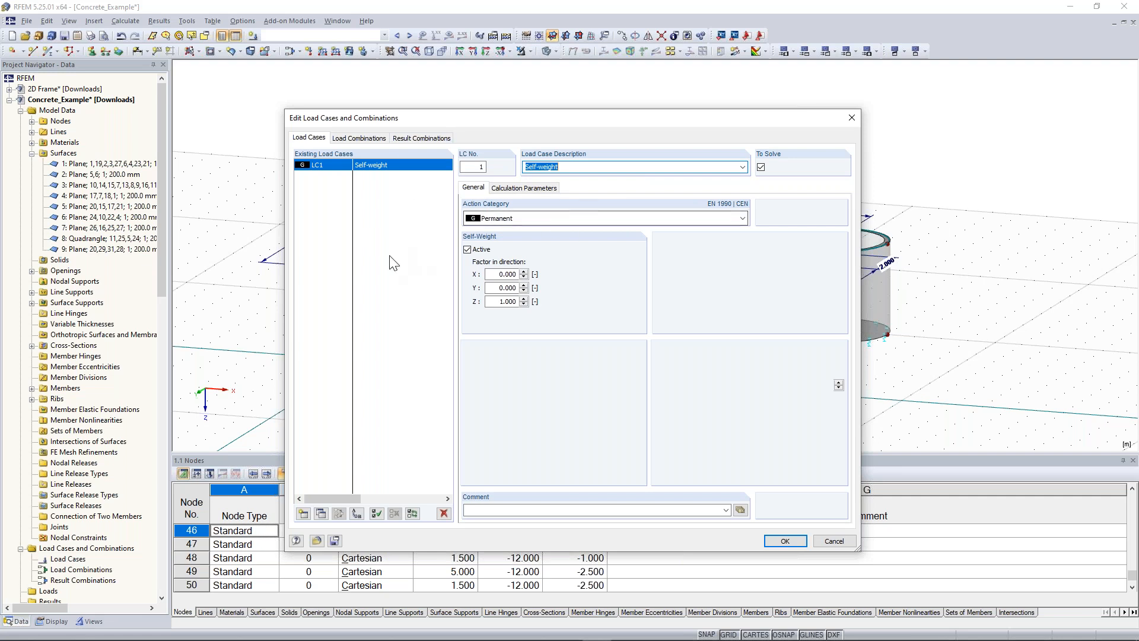
# Step: Add load case LC2 as Imposed load with the action category Imposed - Category D: shopping areas
pyautogui.click(304, 514)
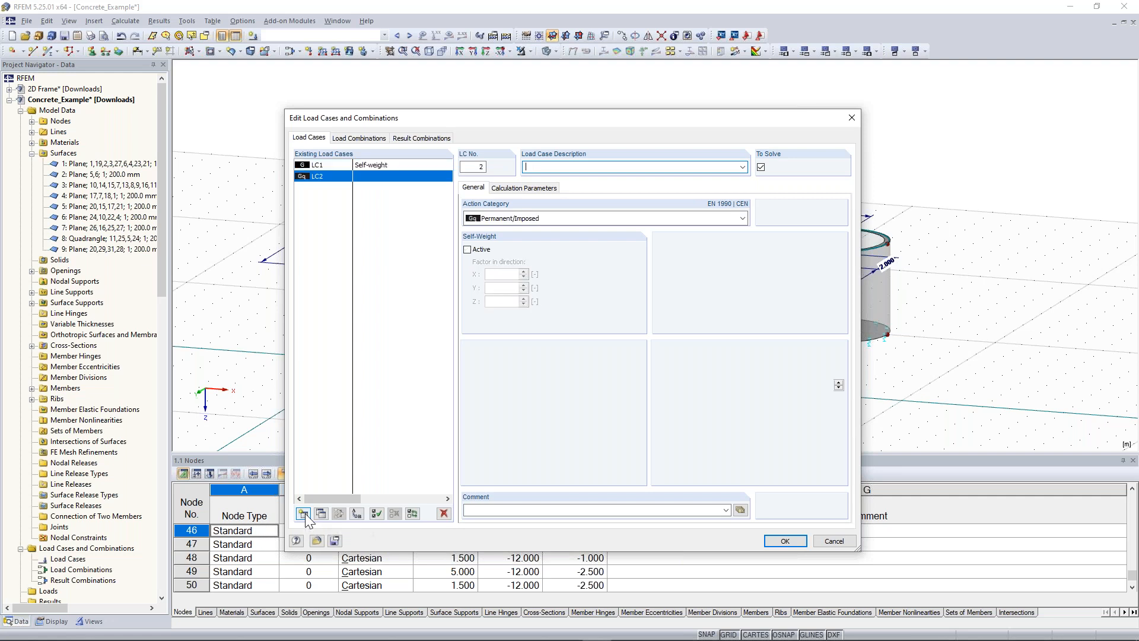
pyautogui.click(743, 168)
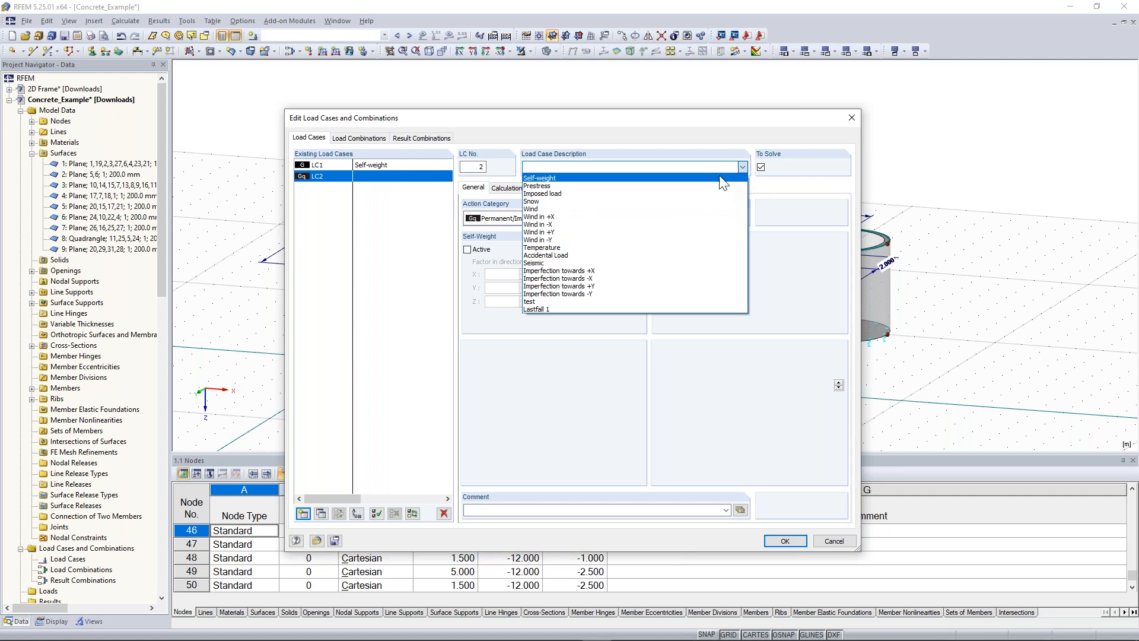
pyautogui.click(669, 203)
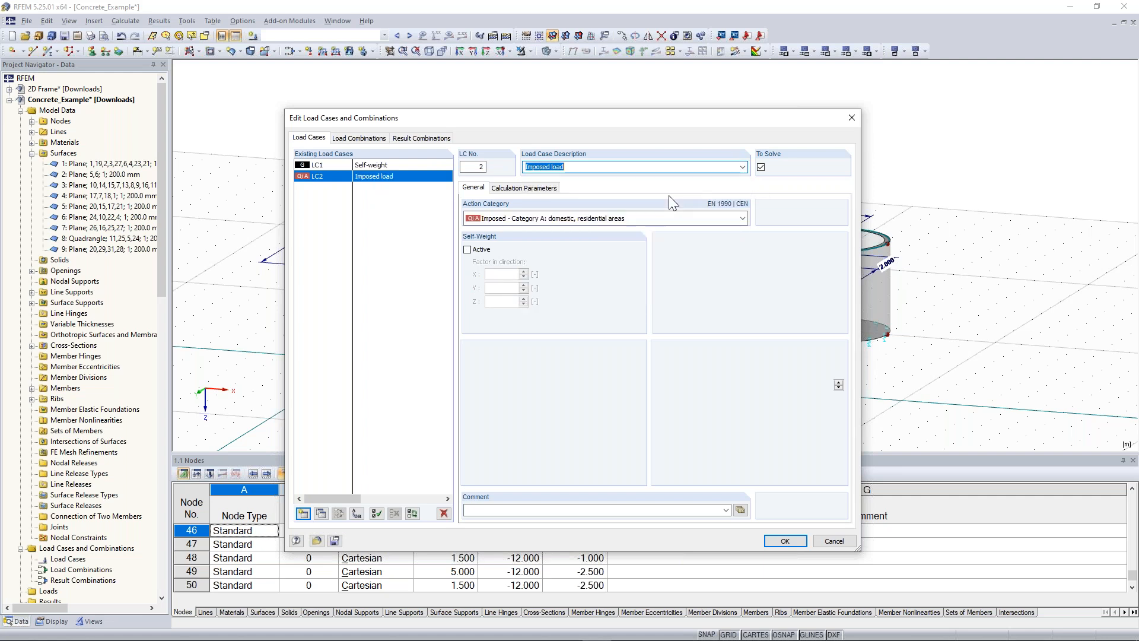
pyautogui.click(742, 219)
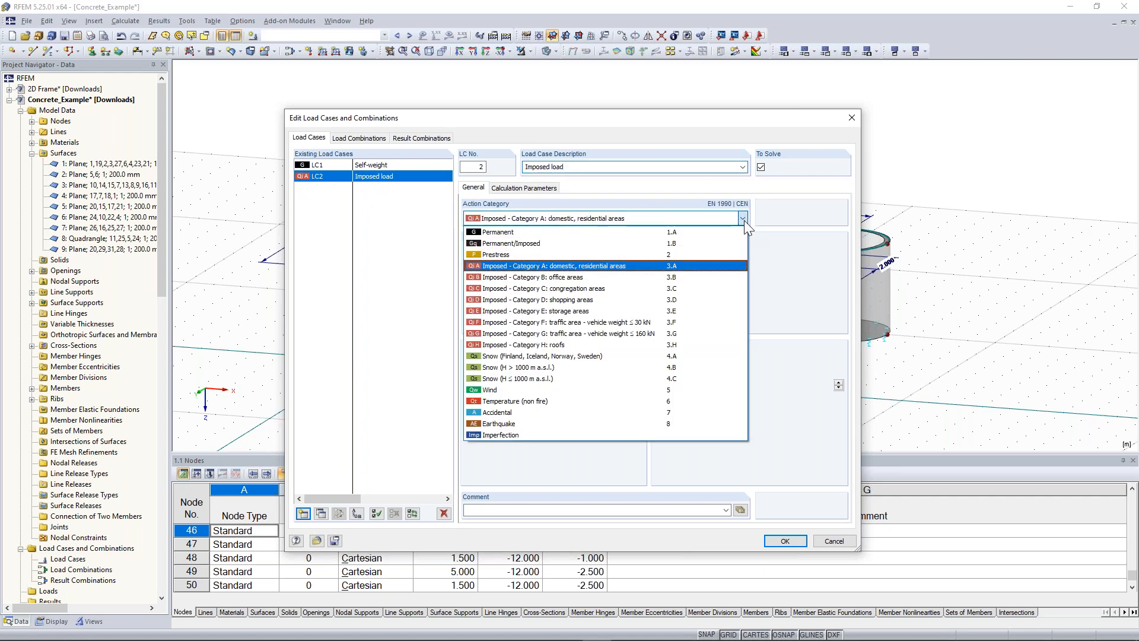
pyautogui.click(691, 300)
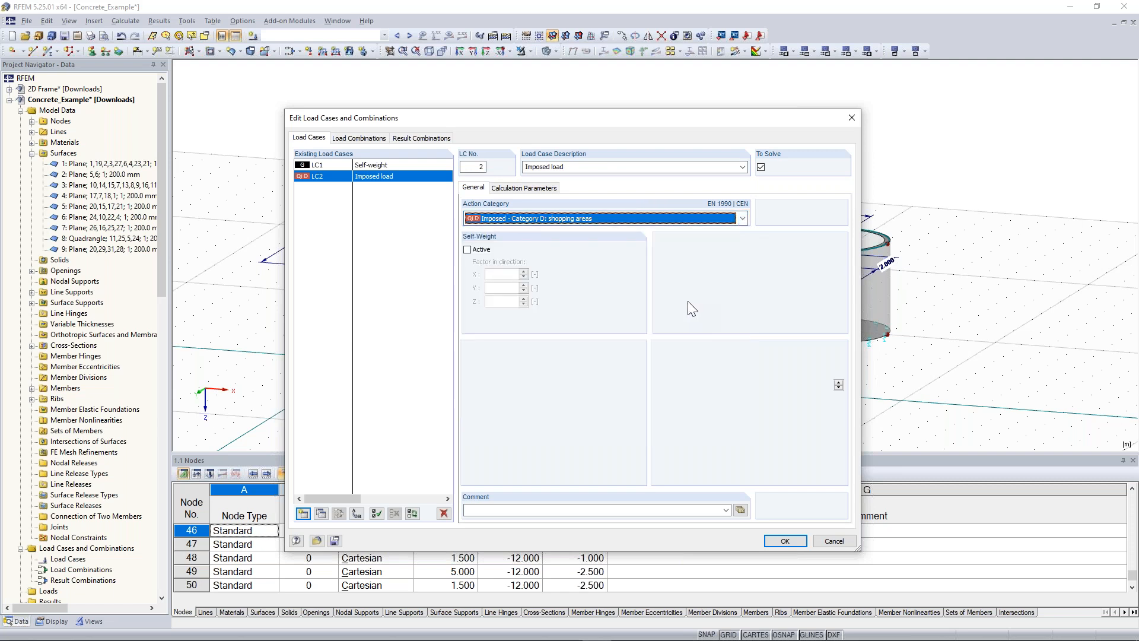
# Step: Add load case LC3 as Wind in +X and copy it to LC4, renamed Wind in +Y
pyautogui.click(305, 513)
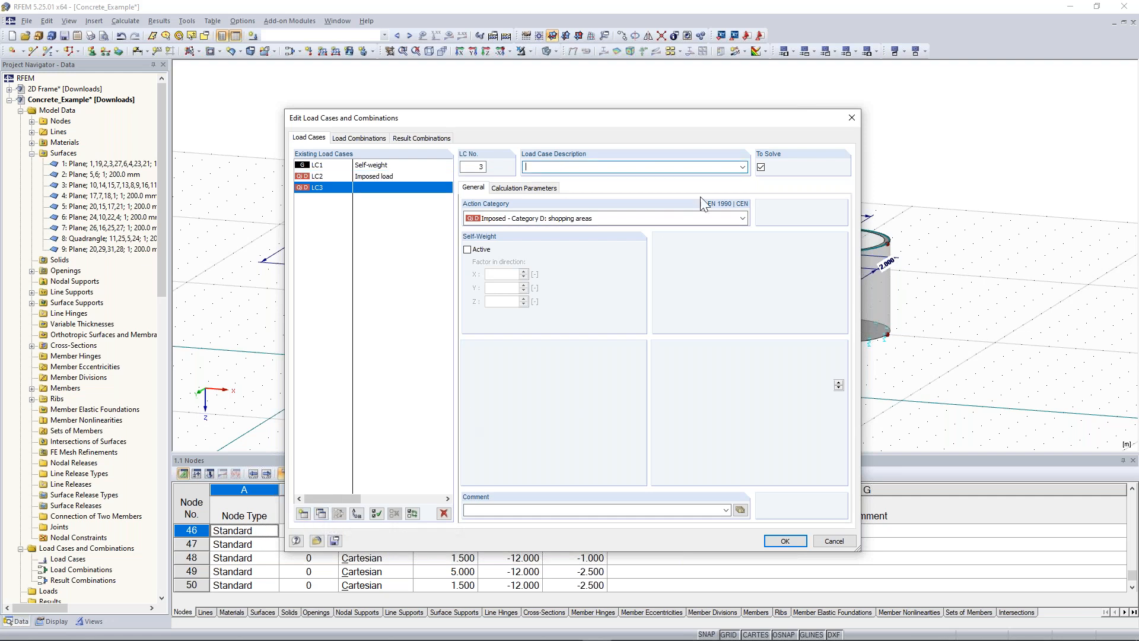
pyautogui.click(742, 167)
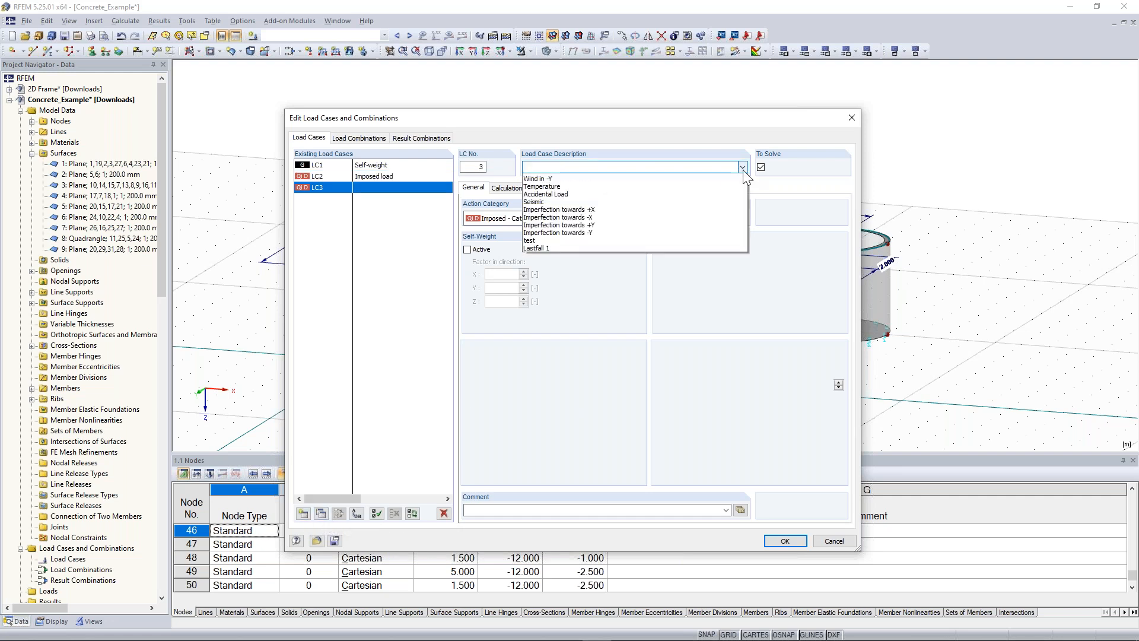
pyautogui.click(679, 224)
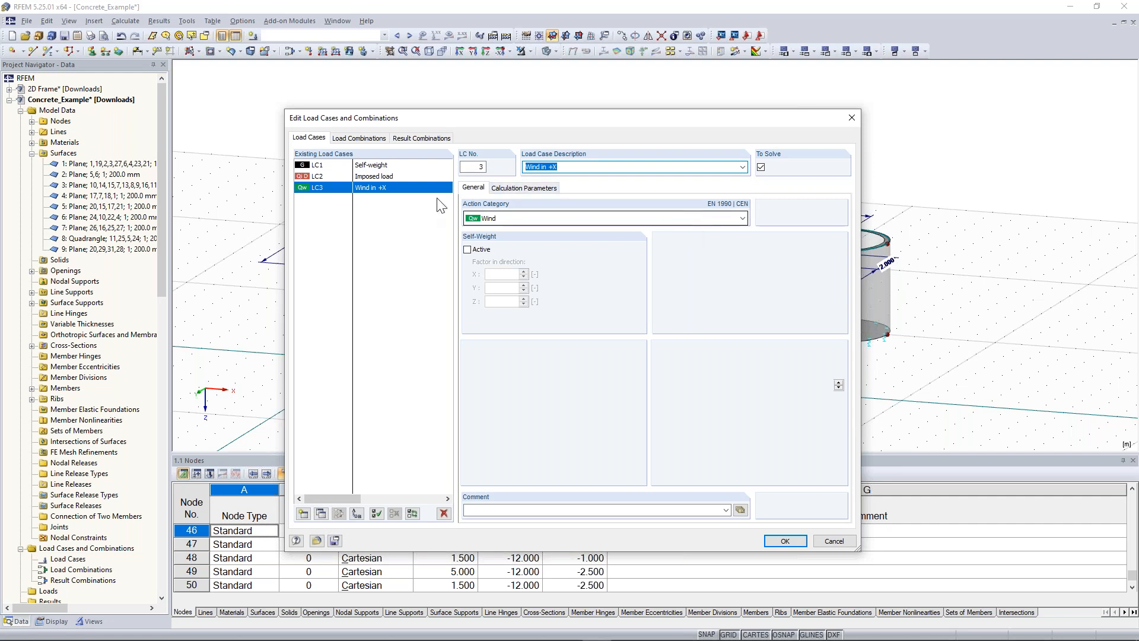
pyautogui.click(321, 513)
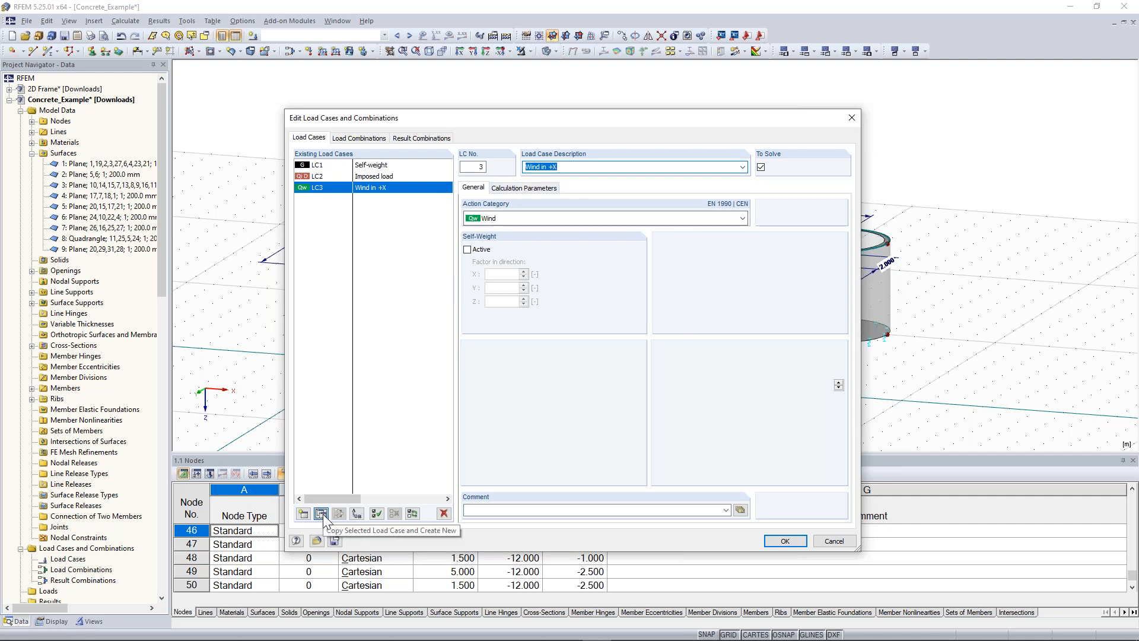
pyautogui.moveTo(554, 166); pyautogui.dragTo(566, 167)
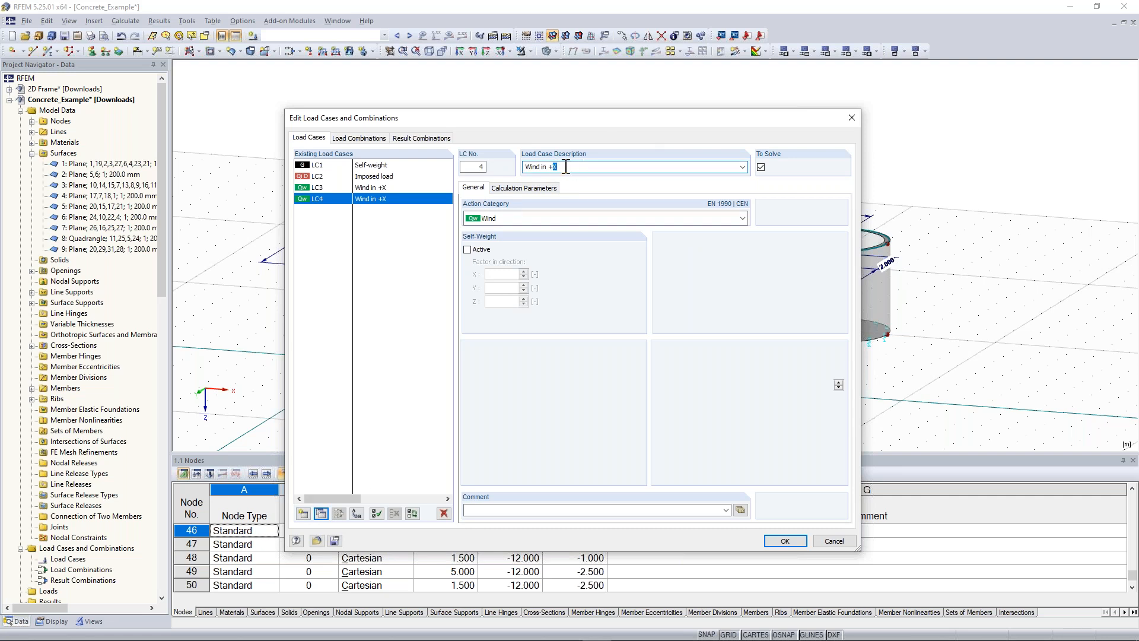
pyautogui.write('Y')
# Step: Add load case LC5 as Imperfection towards +X and copy it to LC6, renamed Imperfection towards +Y
pyautogui.click(303, 514)
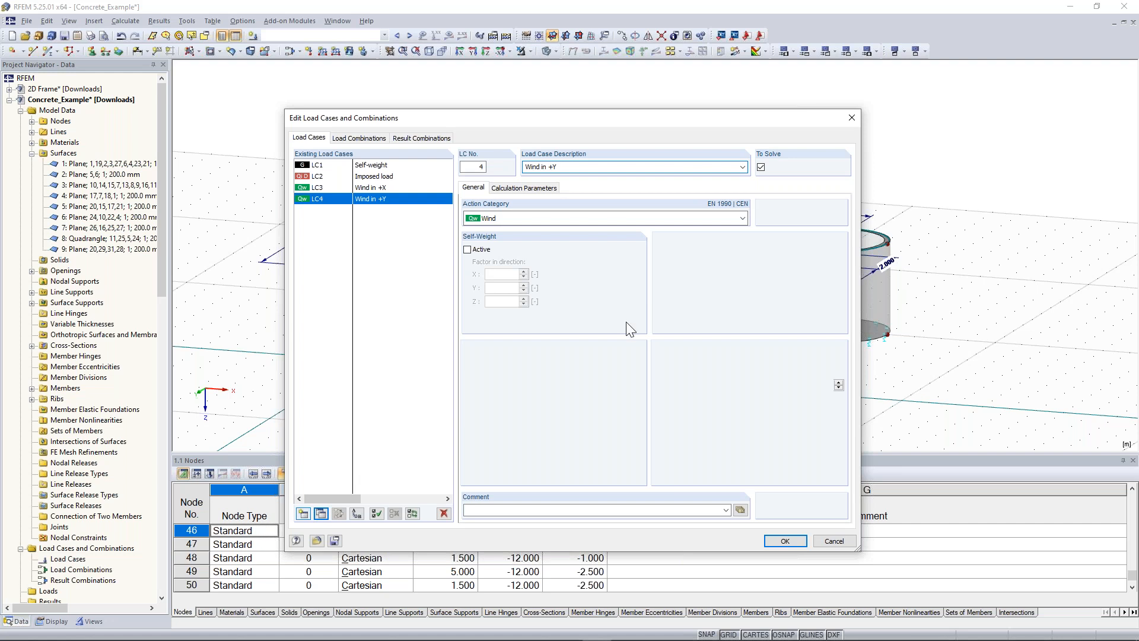
pyautogui.click(743, 167)
pyautogui.click(670, 271)
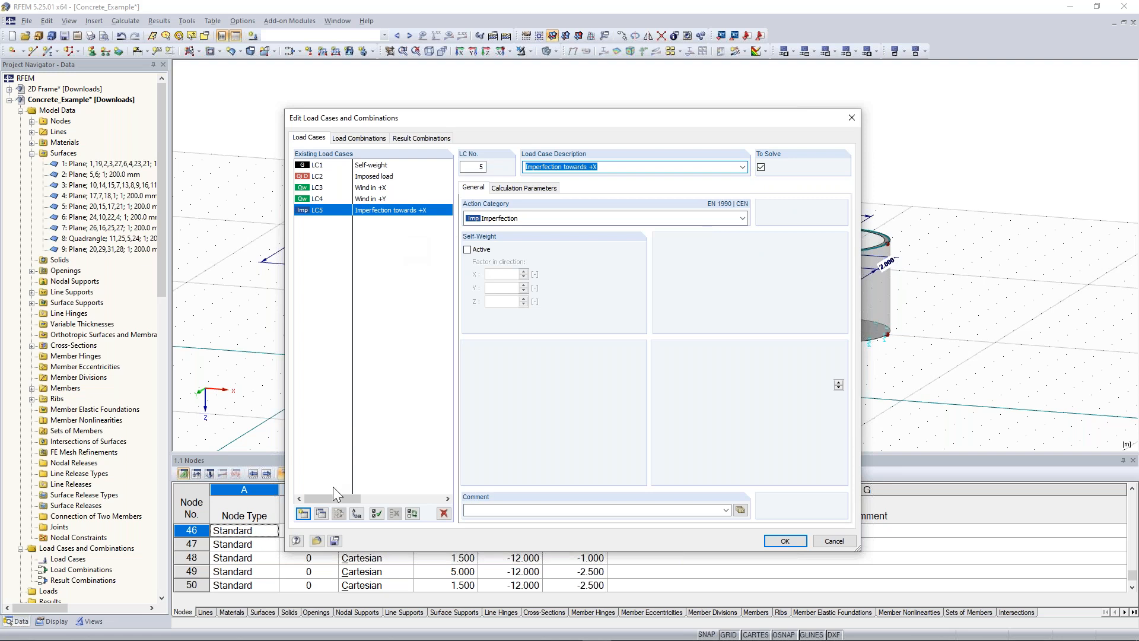
pyautogui.click(321, 513)
pyautogui.doubleClick(594, 166)
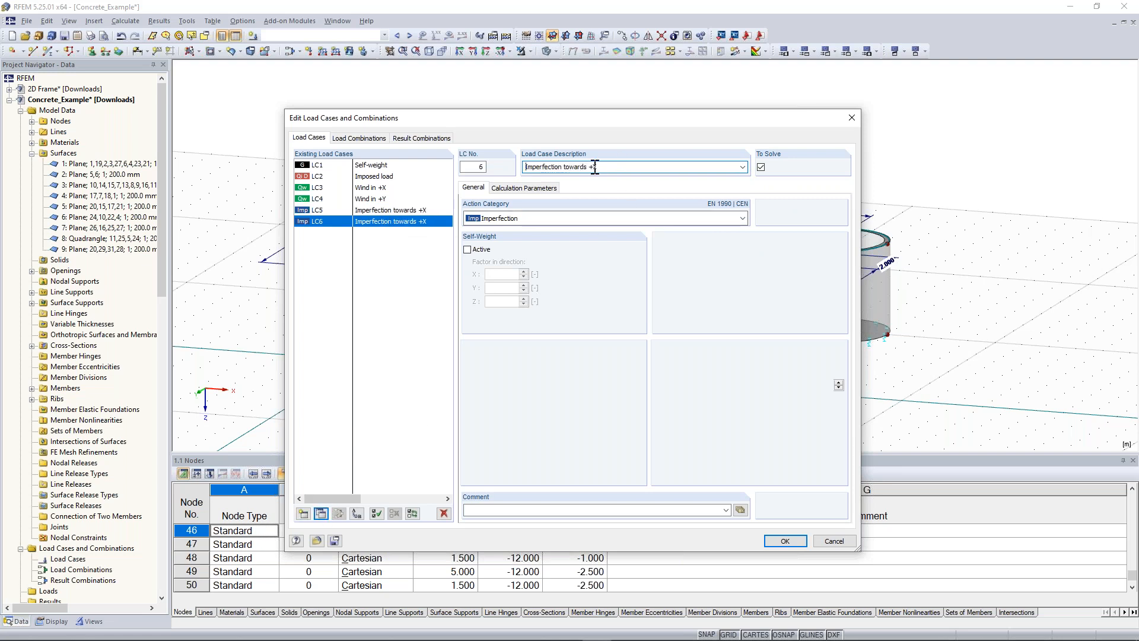
pyautogui.write('Y')
# Step: Look over the load combinations, return to the load cases and accept the load case definitions
pyautogui.click(380, 138)
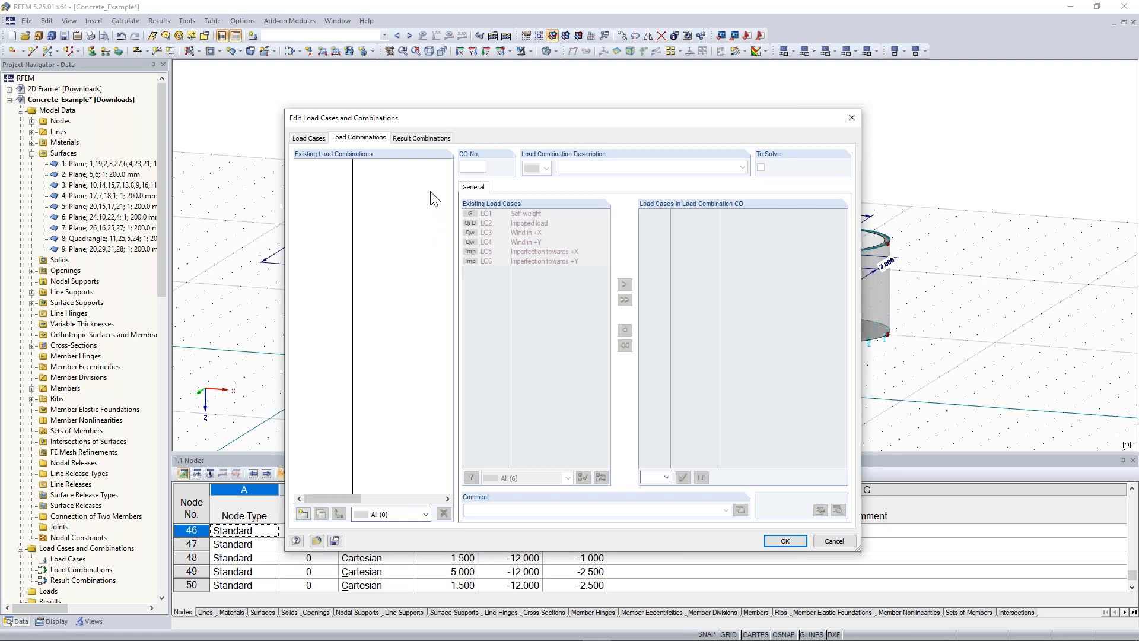
pyautogui.click(321, 138)
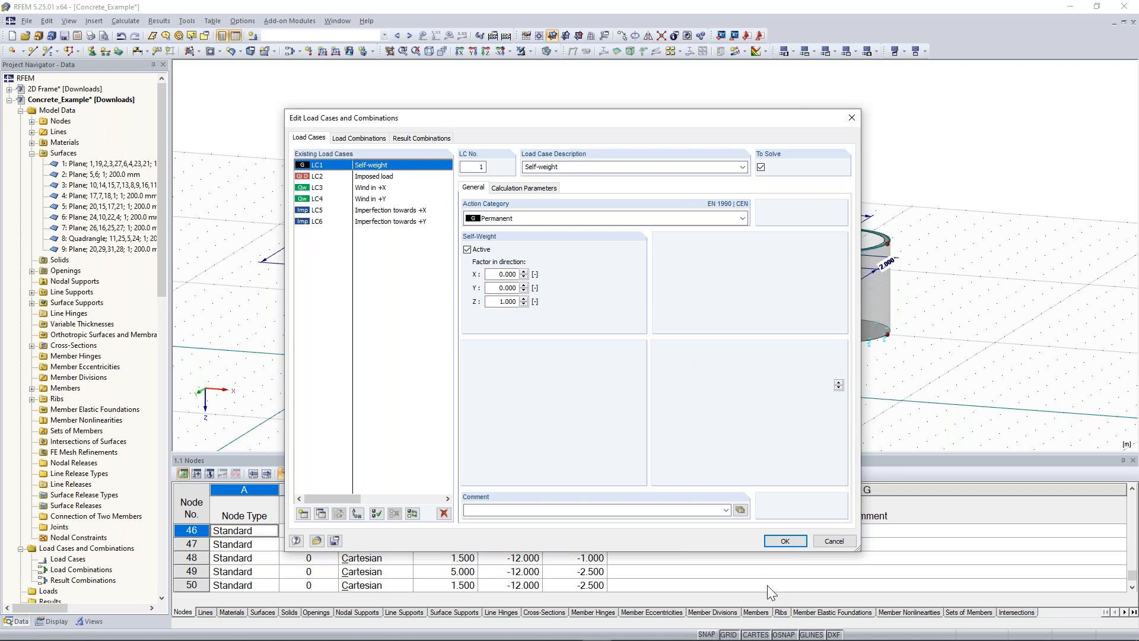
pyautogui.click(799, 540)
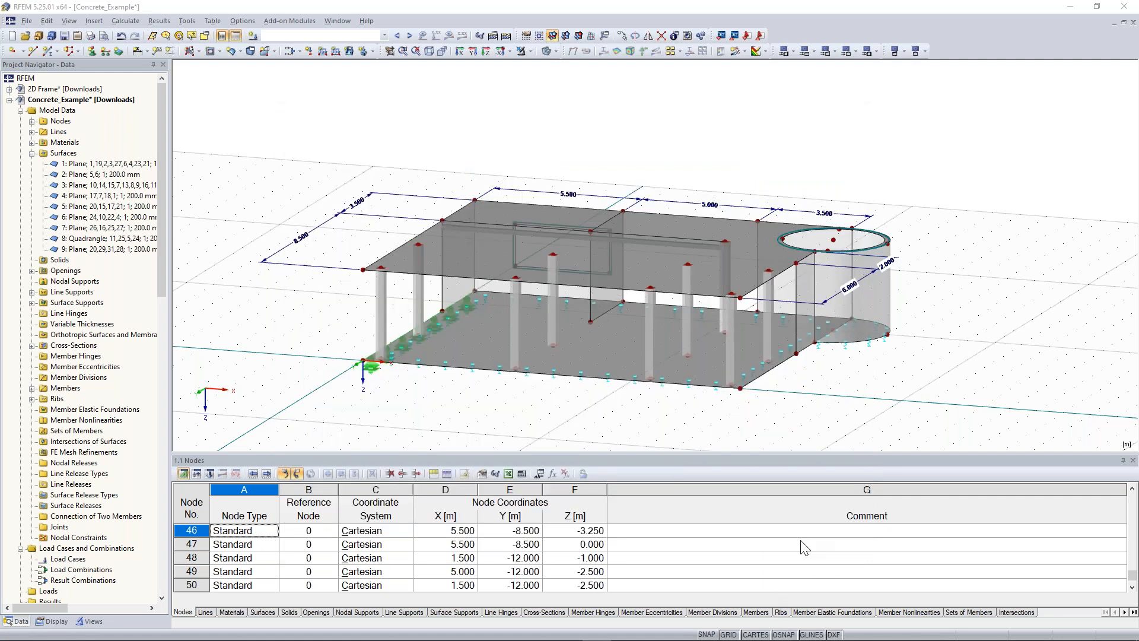
# Step: Activate automatic creation of load combinations according to EN 1990 in the general data of the Concrete_Example model
pyautogui.rightClick(77, 104)
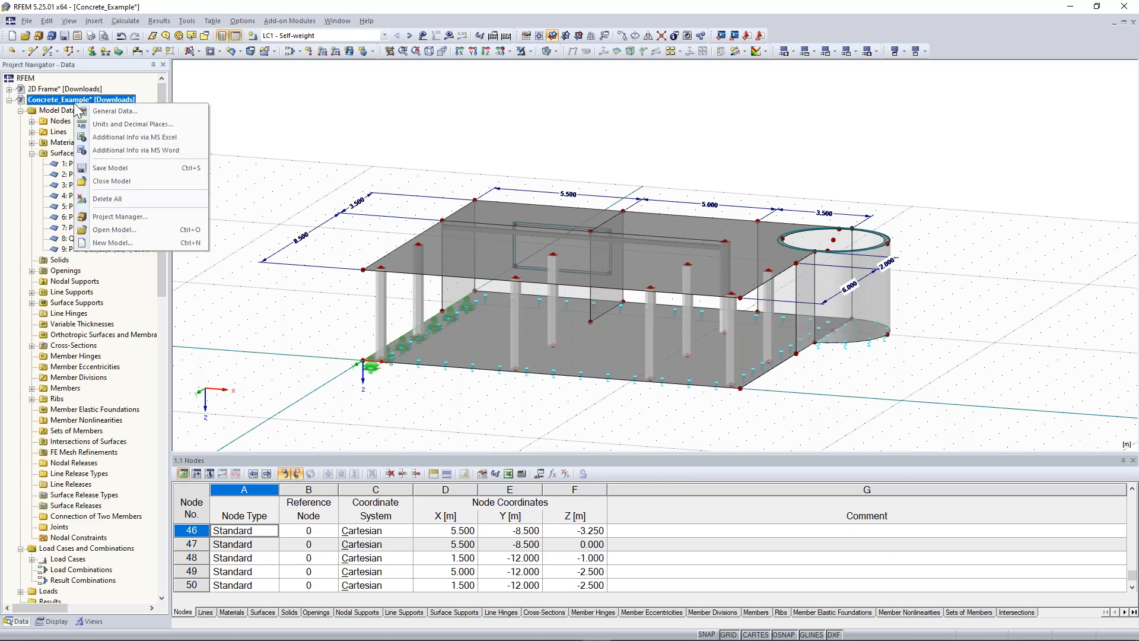
pyautogui.click(129, 112)
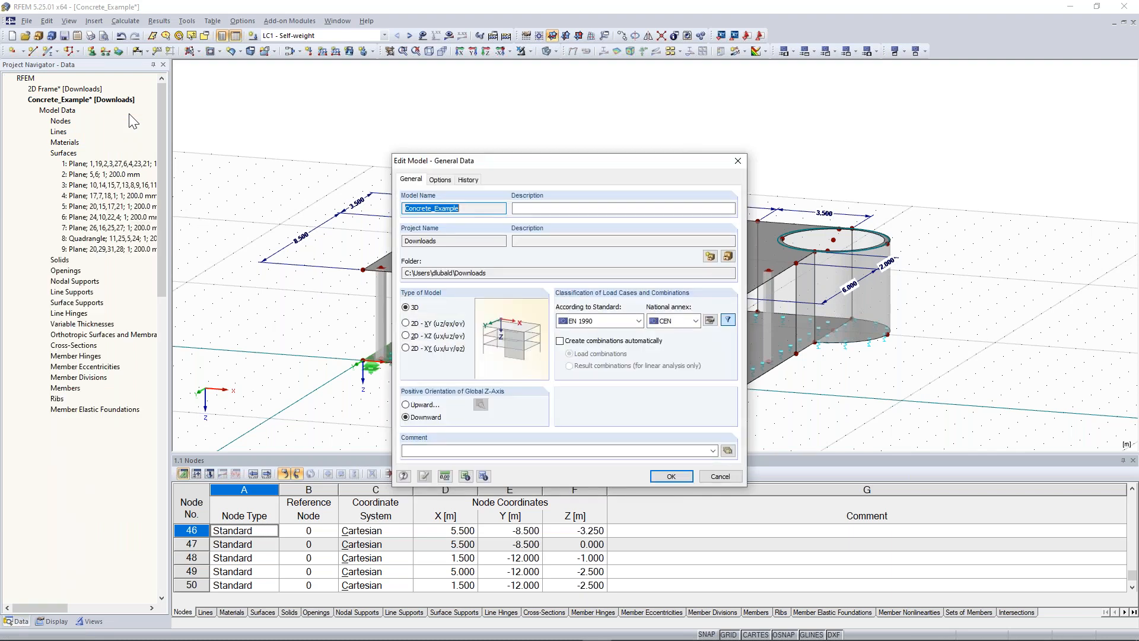
pyautogui.click(559, 340)
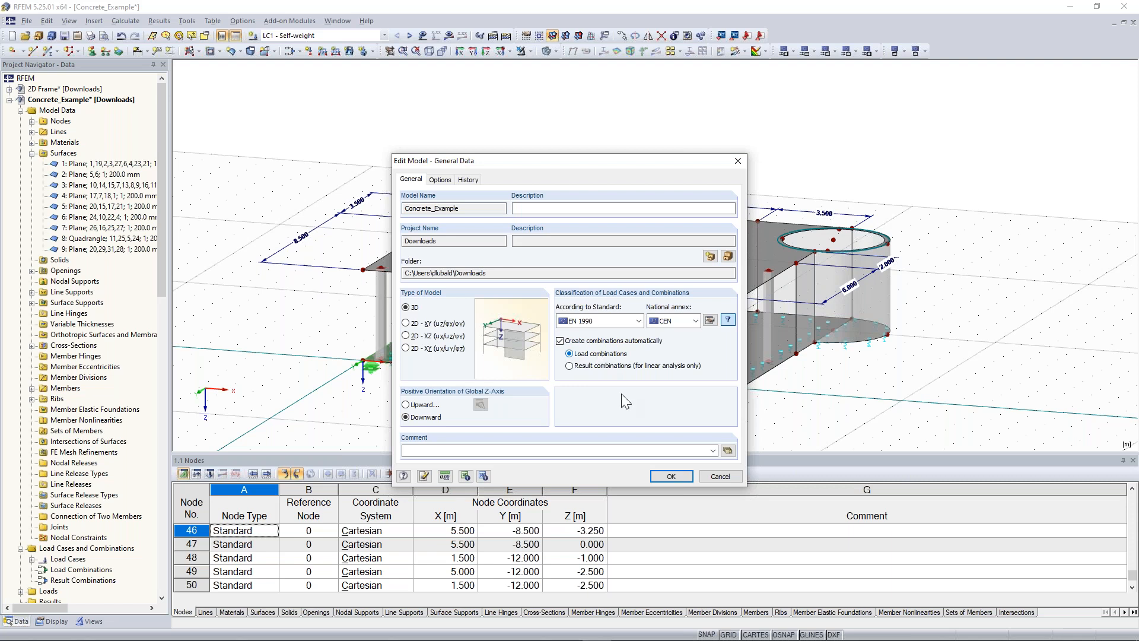
pyautogui.click(671, 476)
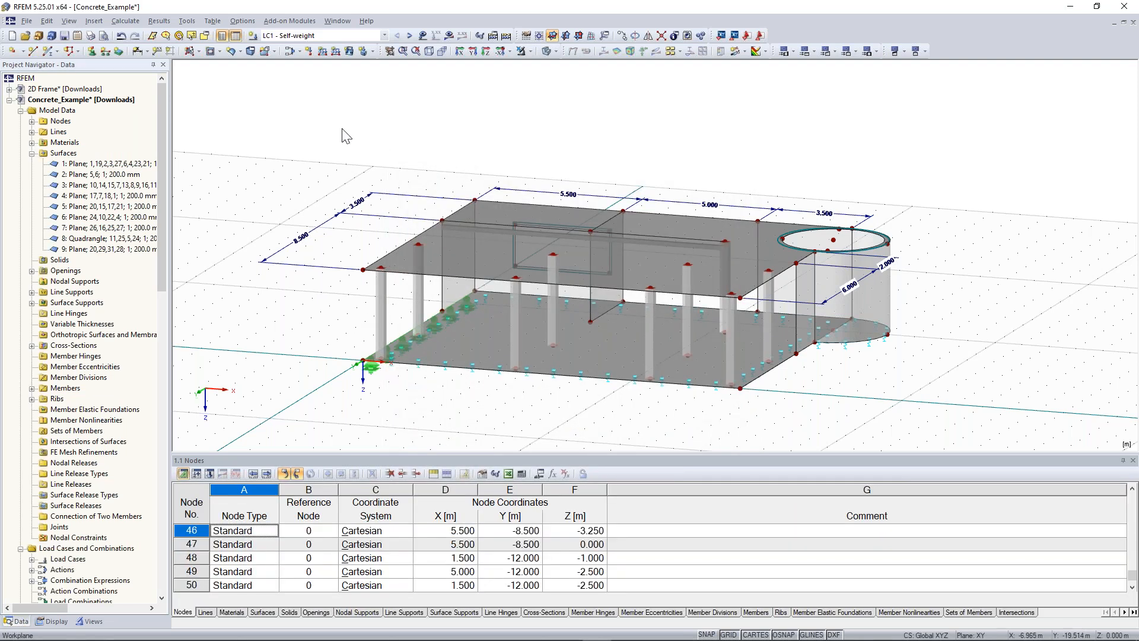
# Step: Examine the permanent, imposed and wind actions under load cases and combinations, checking their assigned load cases and how they act together
pyautogui.click(300, 53)
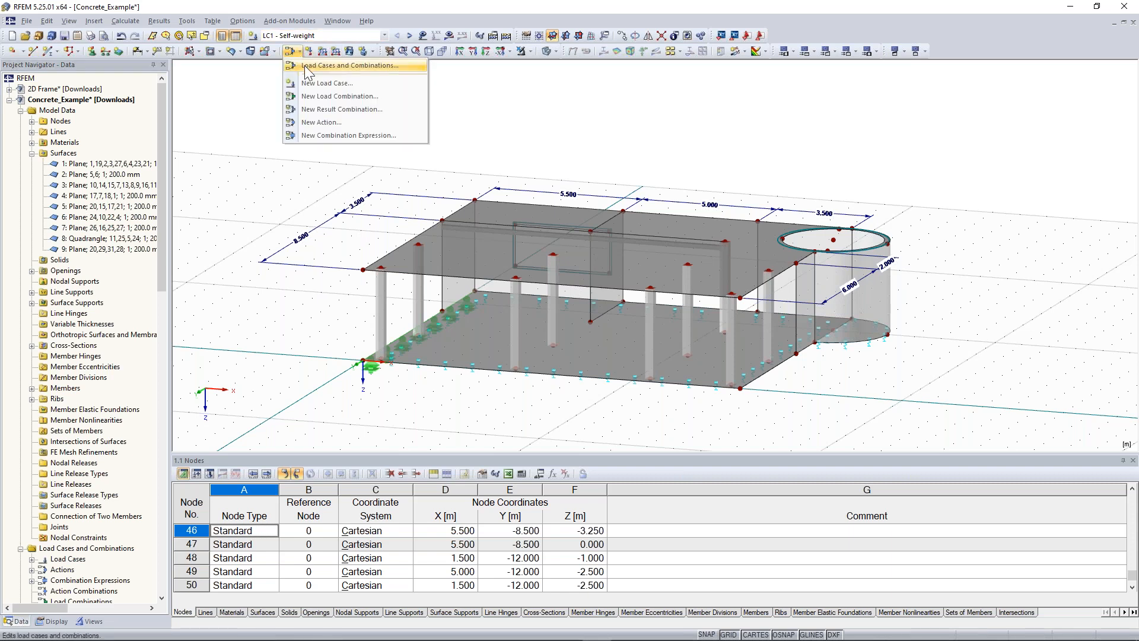
pyautogui.click(316, 70)
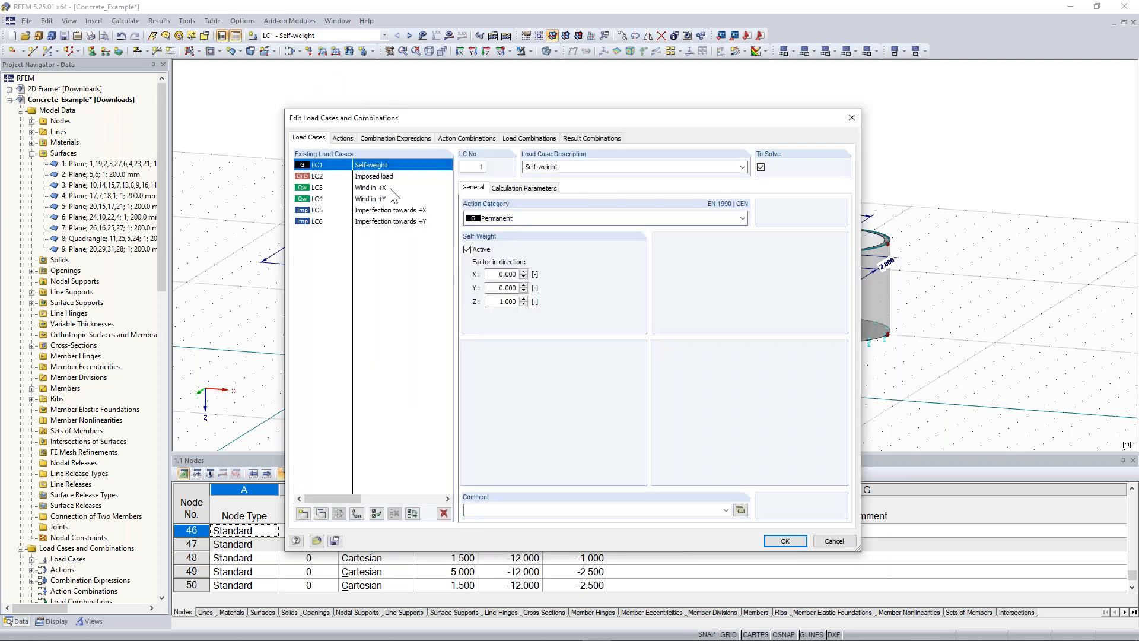
pyautogui.moveTo(454, 118); pyautogui.dragTo(452, 93)
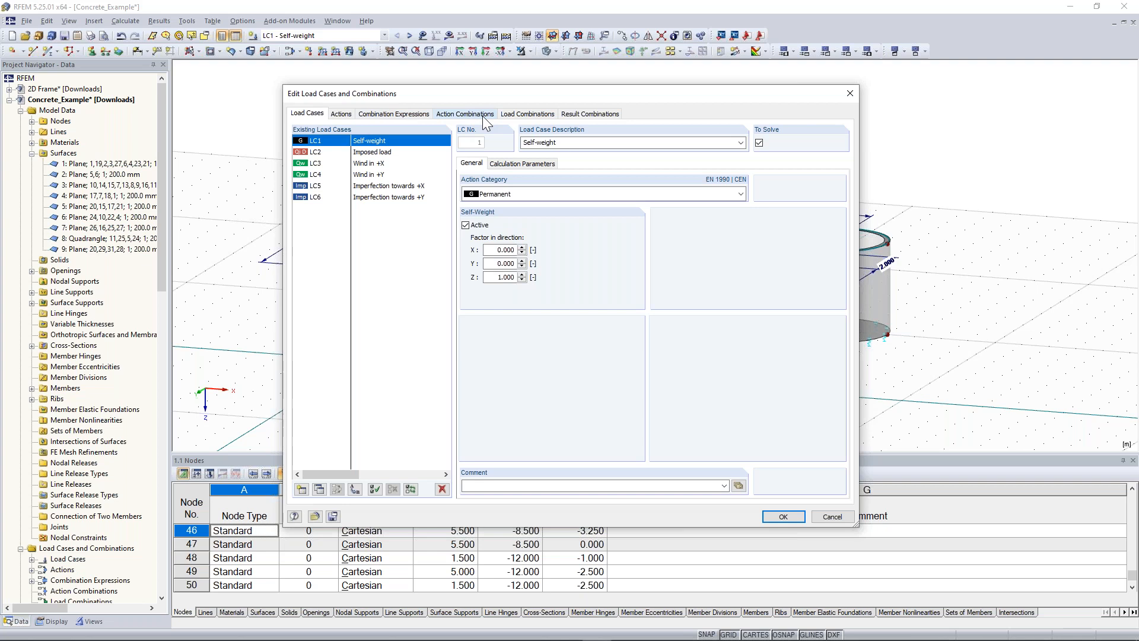
pyautogui.click(336, 115)
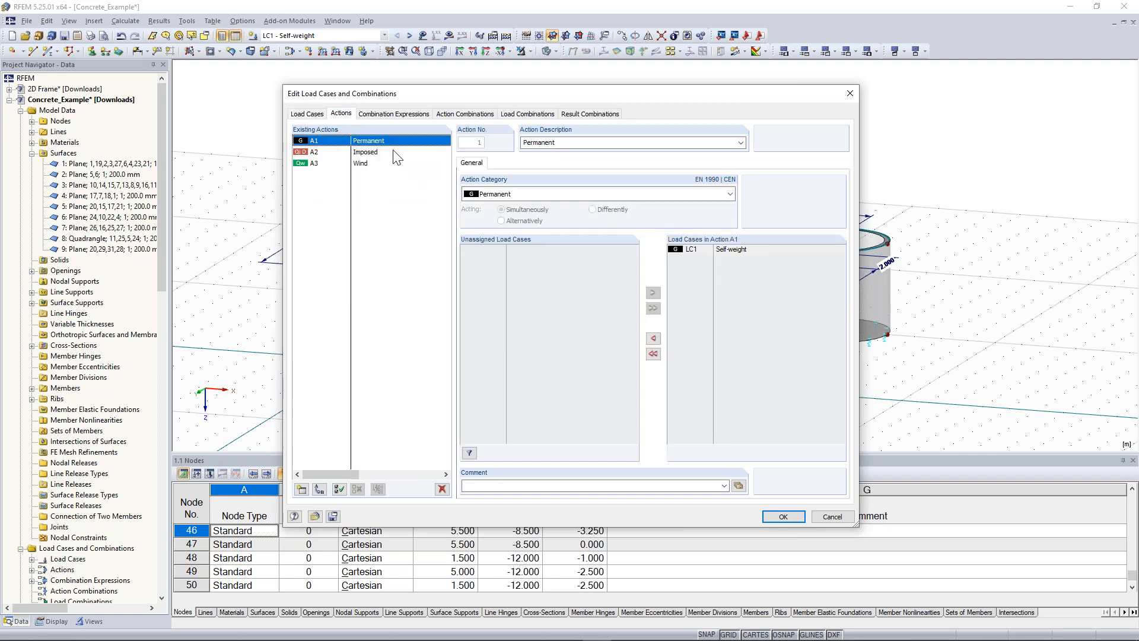
pyautogui.click(367, 153)
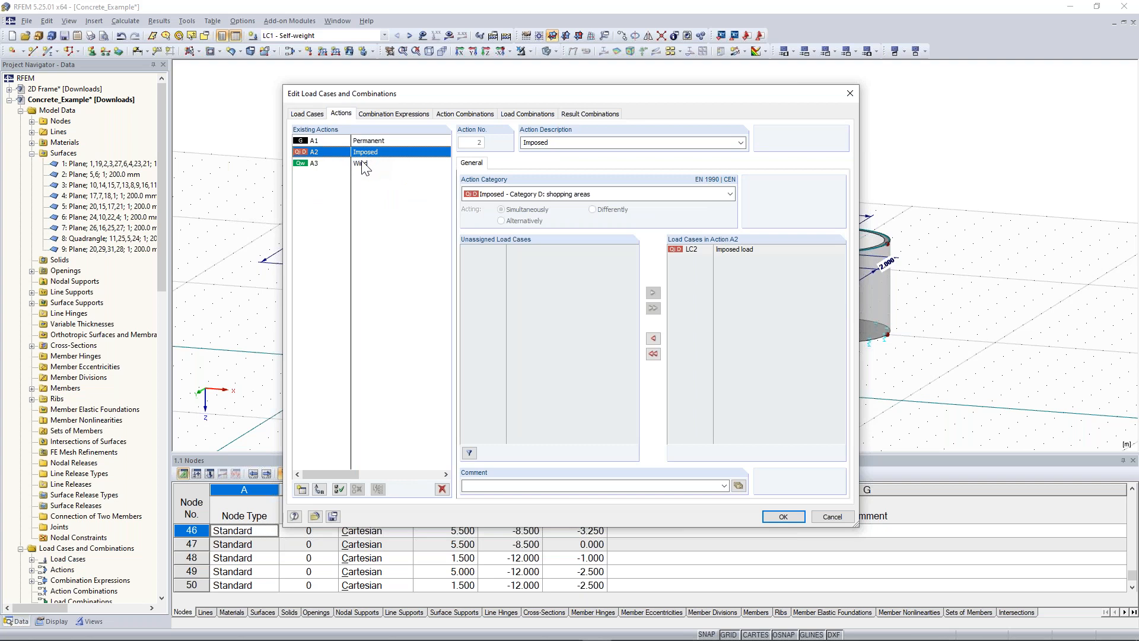
pyautogui.click(365, 163)
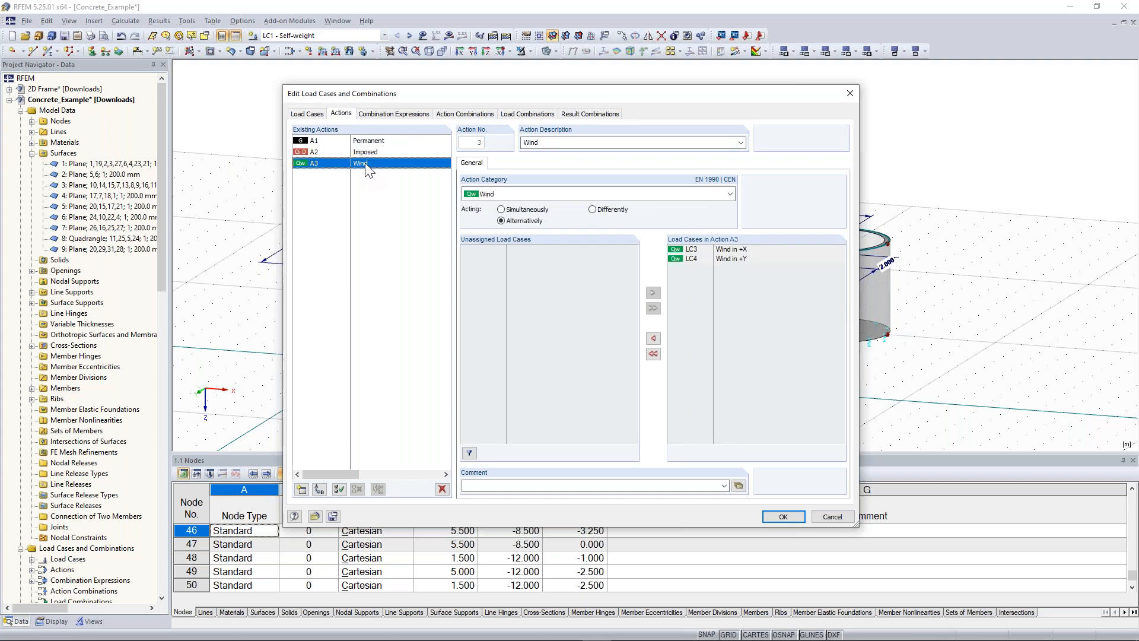
pyautogui.click(363, 153)
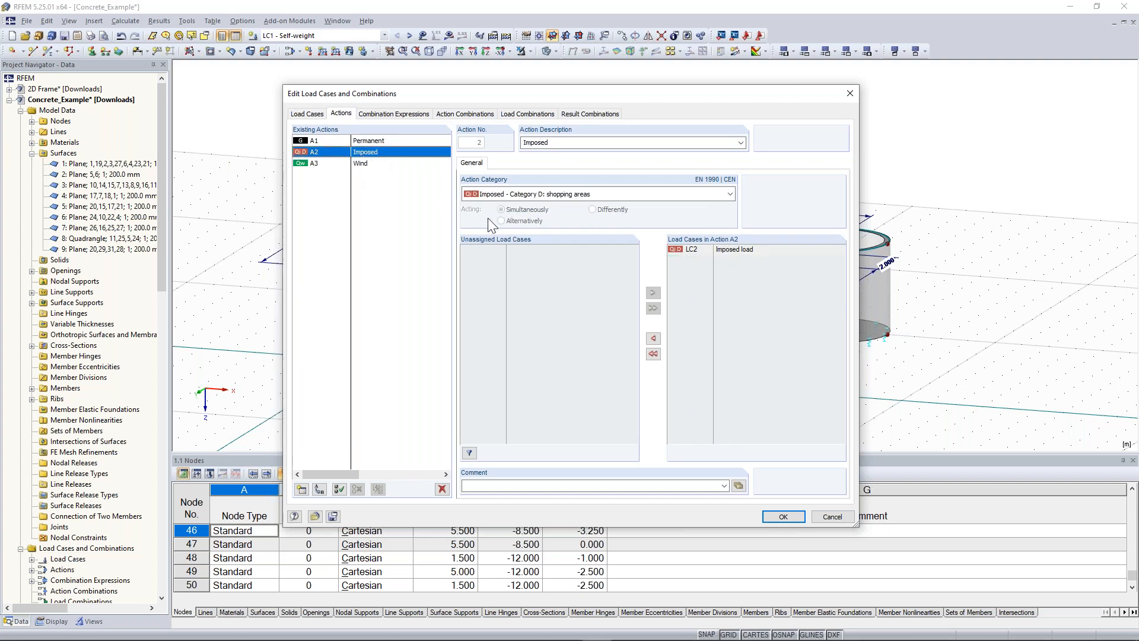
pyautogui.click(360, 164)
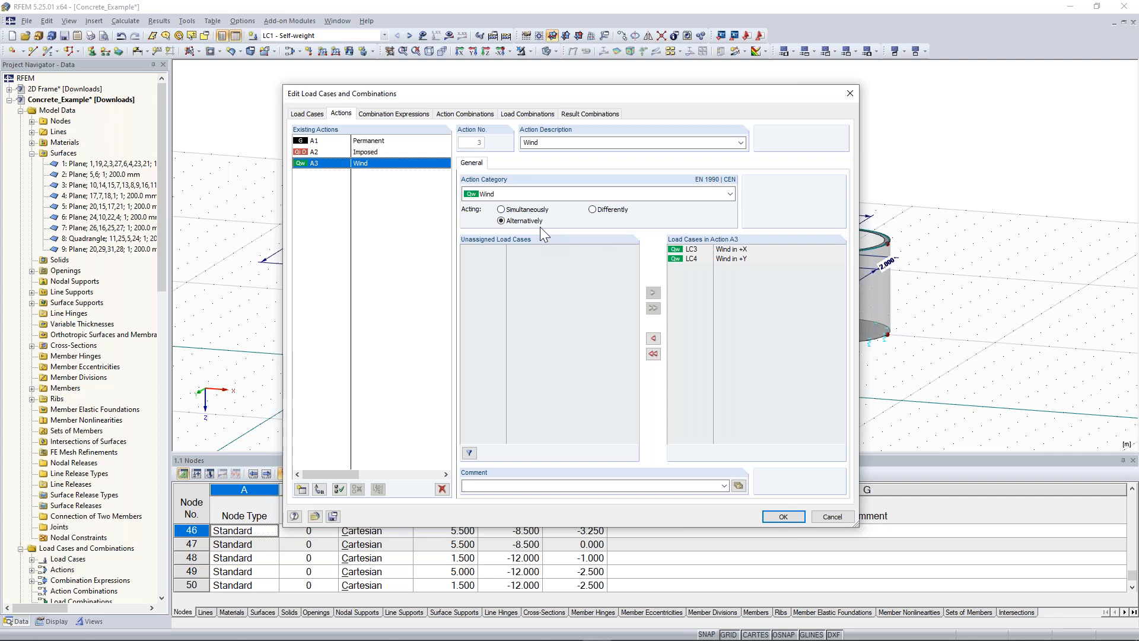
pyautogui.click(792, 250)
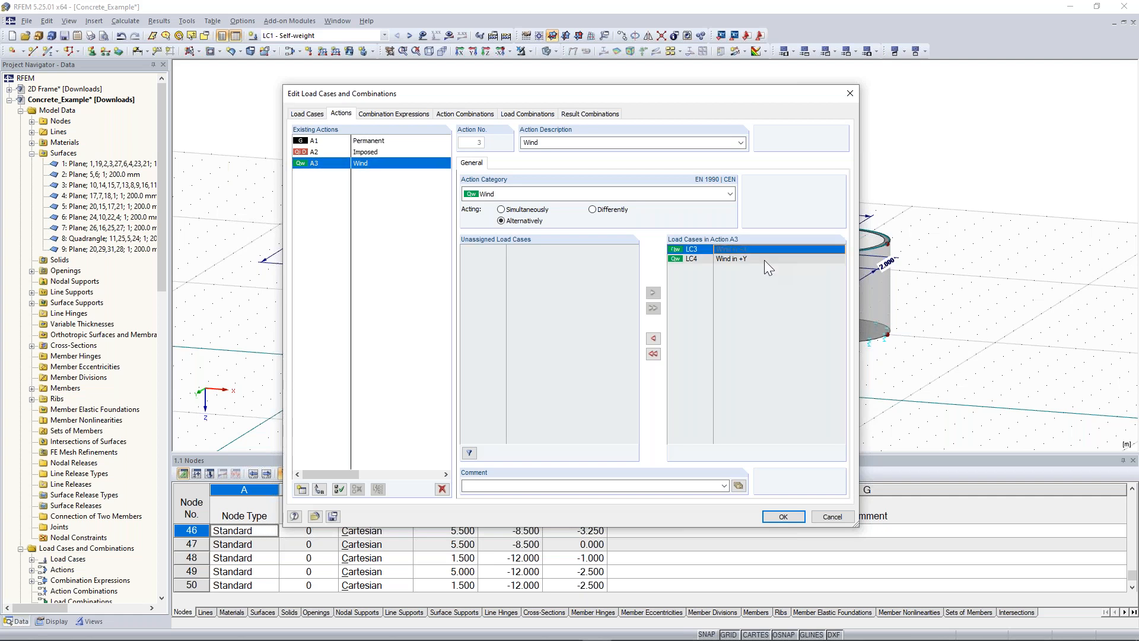
pyautogui.click(702, 258)
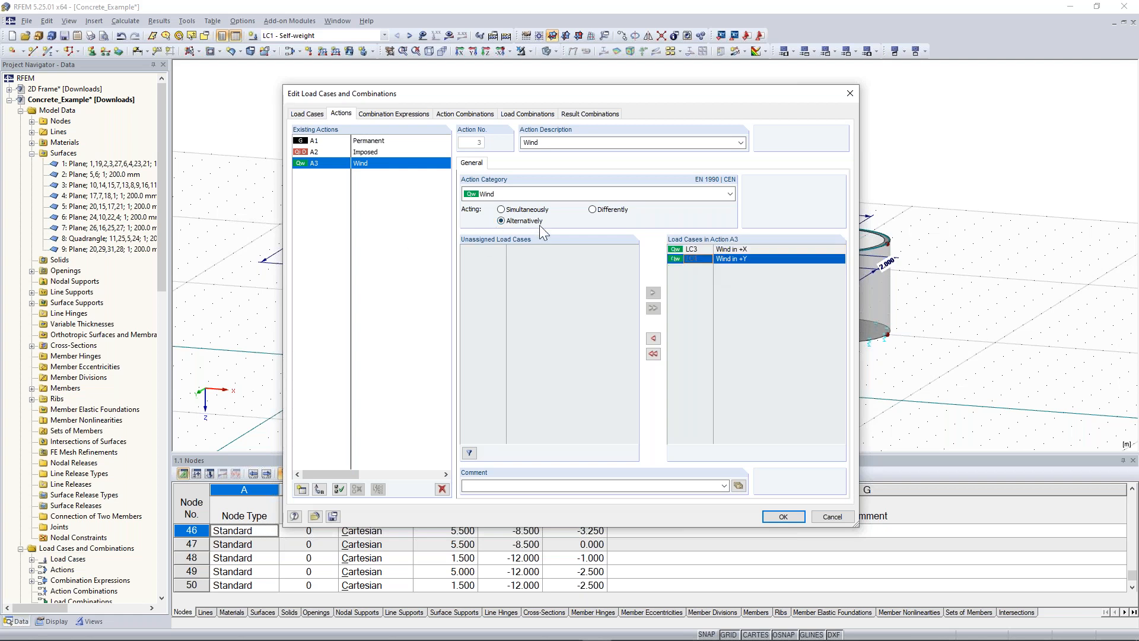
pyautogui.click(380, 143)
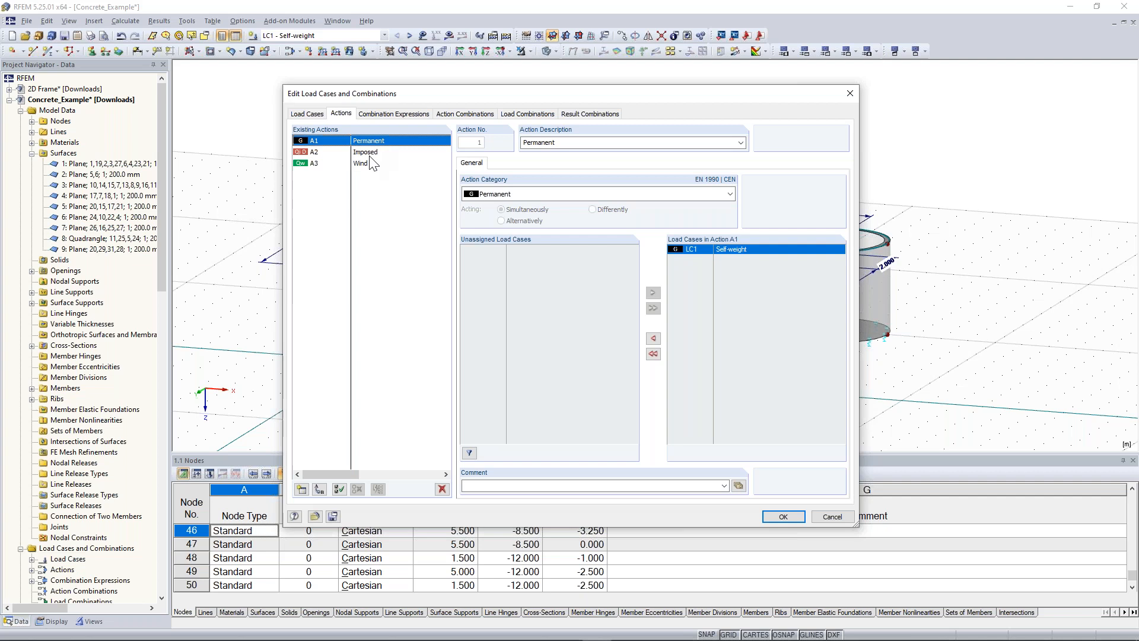
pyautogui.click(365, 151)
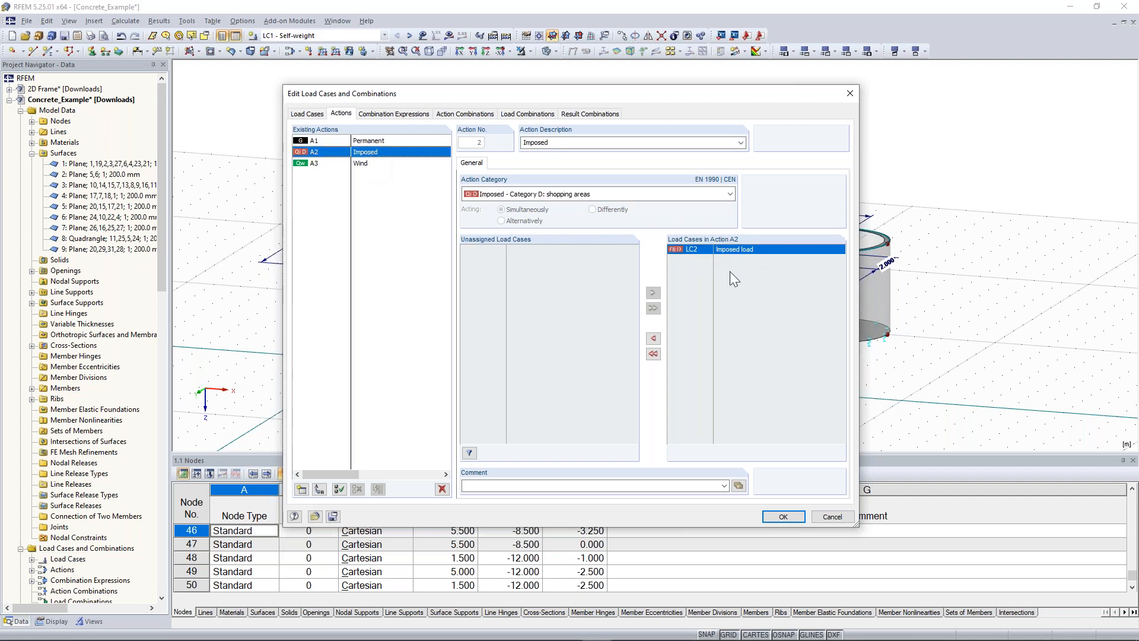
# Step: Delete the three SLS combination expressions CE2 to CE4, keeping only the ULS expression CE1
pyautogui.click(394, 114)
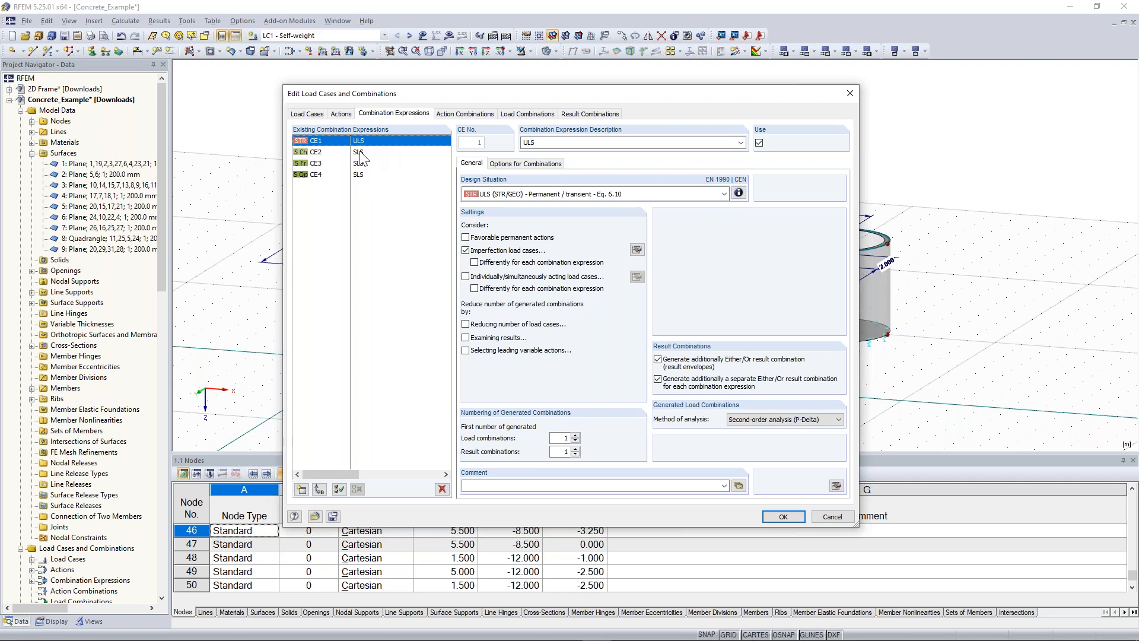
pyautogui.click(360, 154)
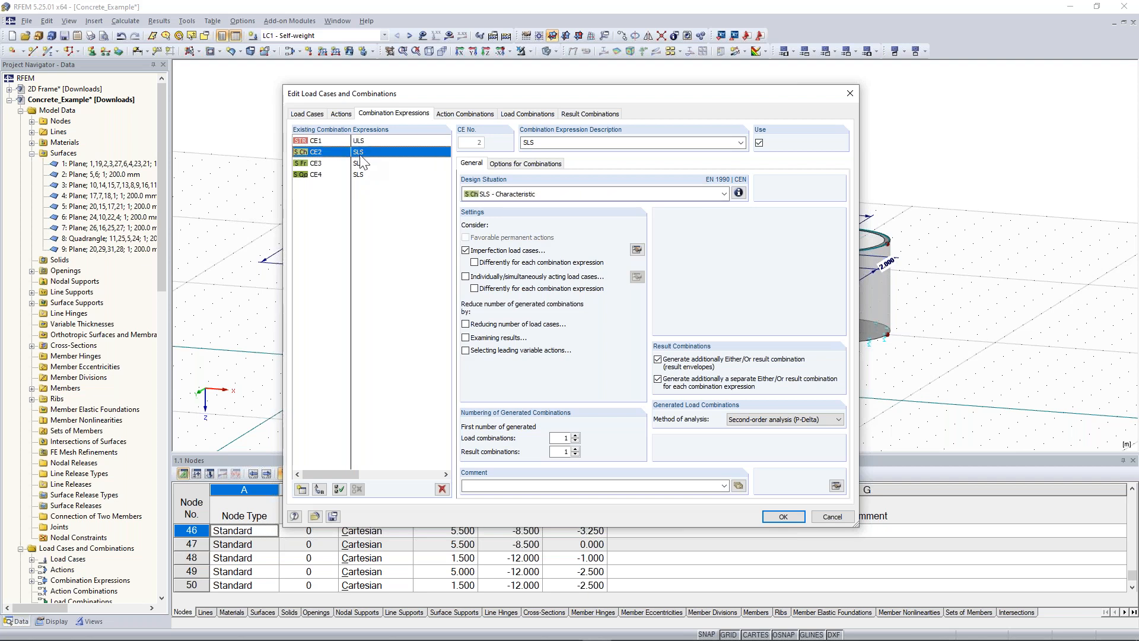
pyautogui.keyDown('shift'); pyautogui.click(364, 176); pyautogui.keyUp('shift')
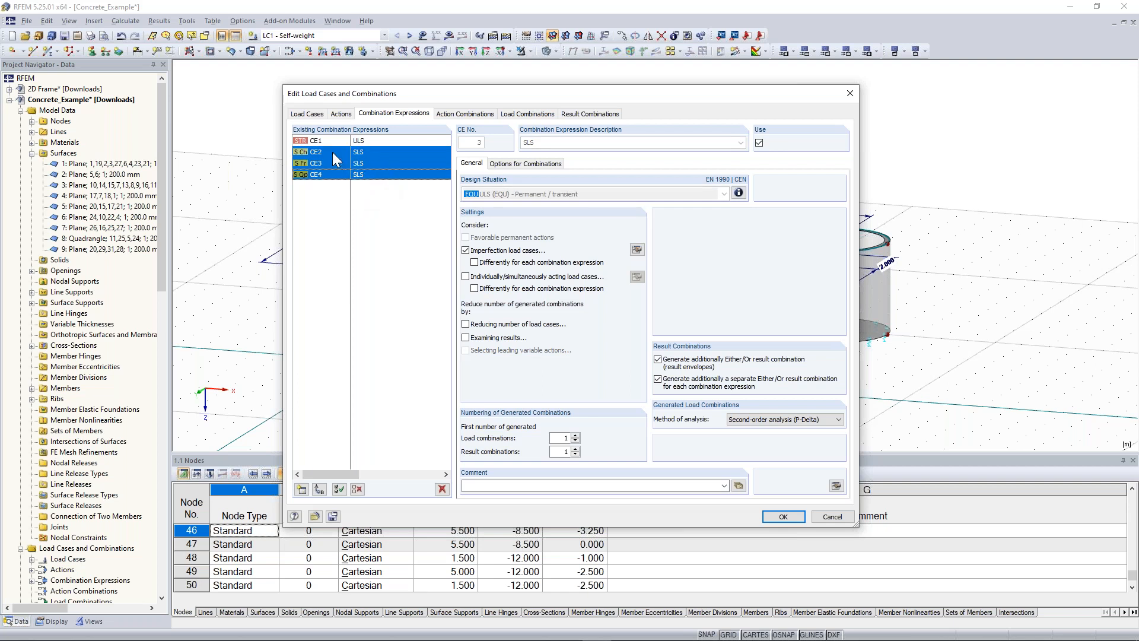
pyautogui.click(442, 488)
pyautogui.click(546, 330)
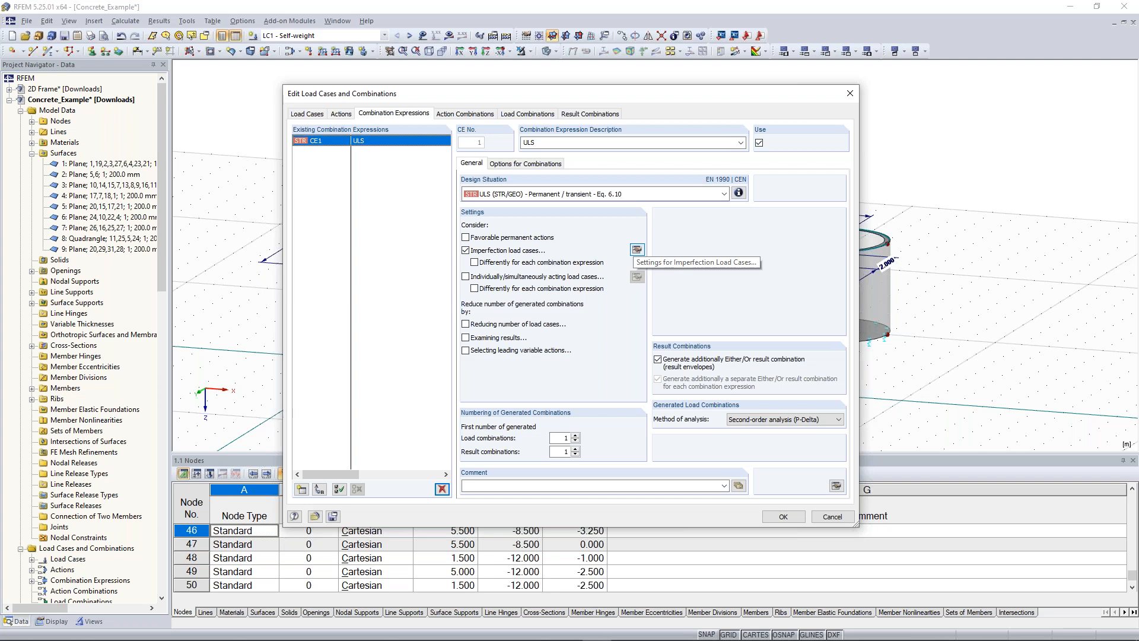
# Step: Make the imperfection load cases of CE1 subject to specific load cases and allow LC5 only with LC3, Wind in +X
pyautogui.click(637, 249)
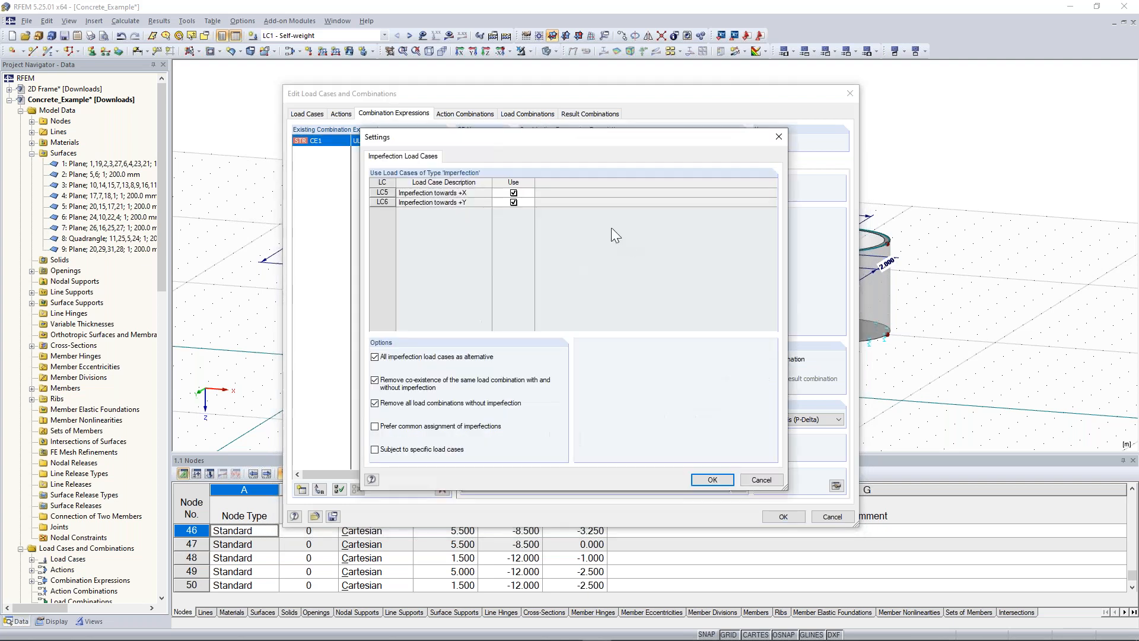
pyautogui.moveTo(543, 138); pyautogui.dragTo(696, 112)
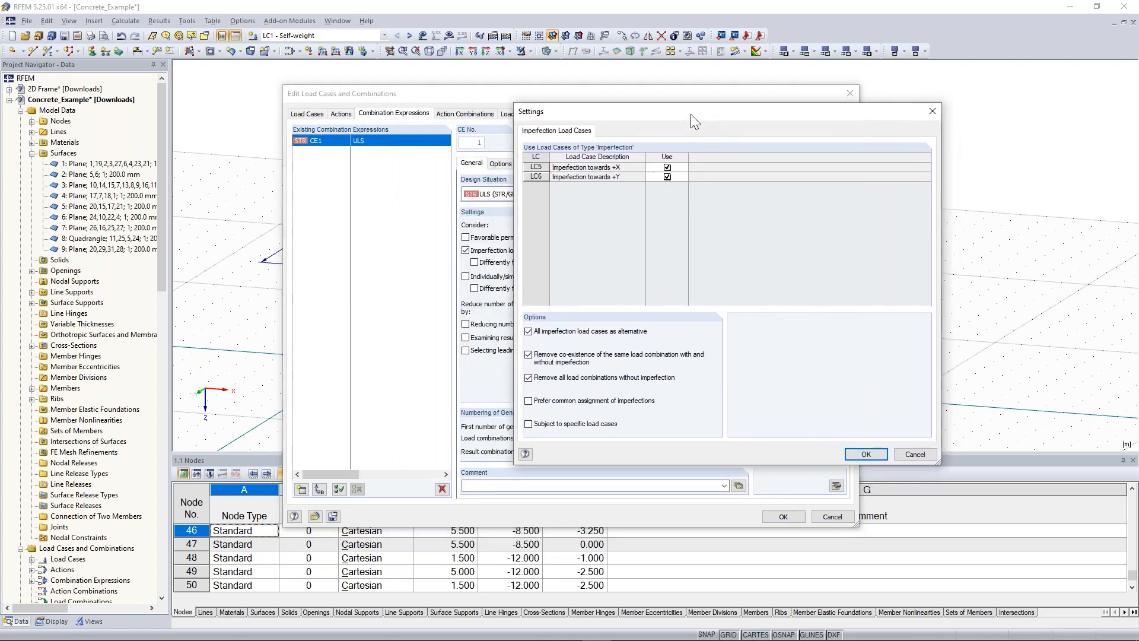
pyautogui.click(529, 423)
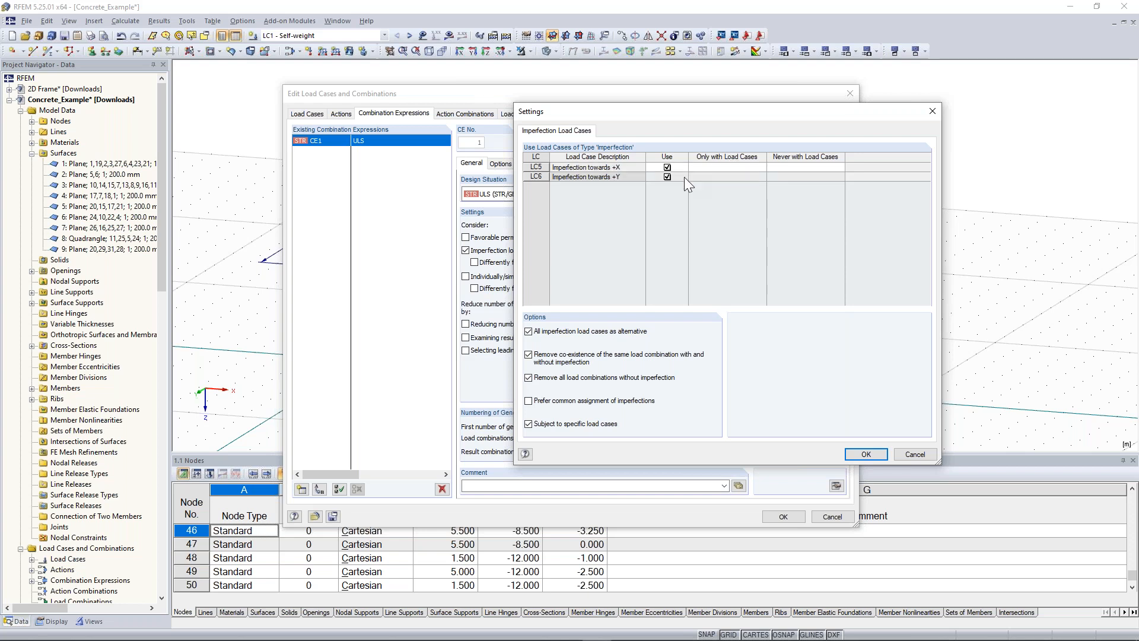
pyautogui.click(725, 167)
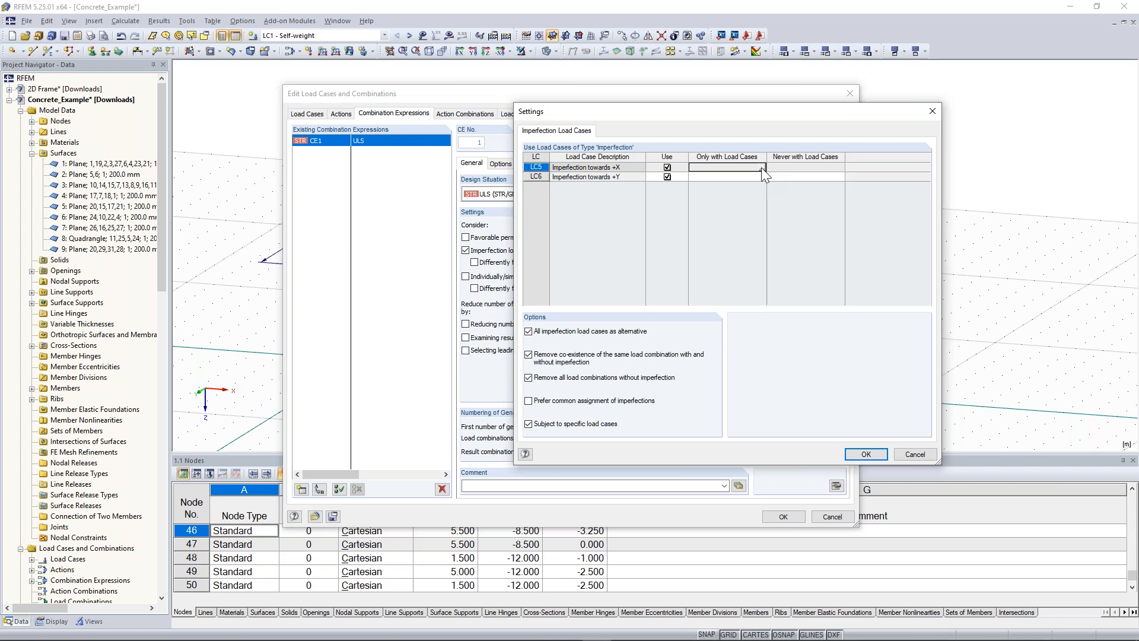
pyautogui.click(747, 169)
pyautogui.click(764, 168)
pyautogui.moveTo(665, 169); pyautogui.dragTo(339, 185)
pyautogui.click(309, 224)
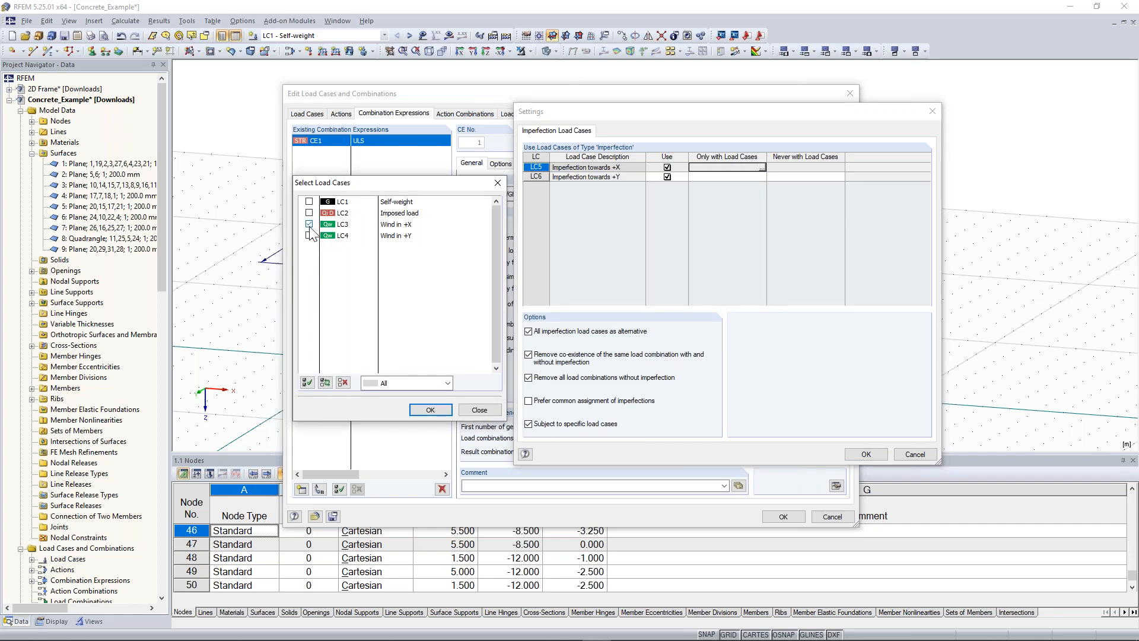
pyautogui.click(430, 410)
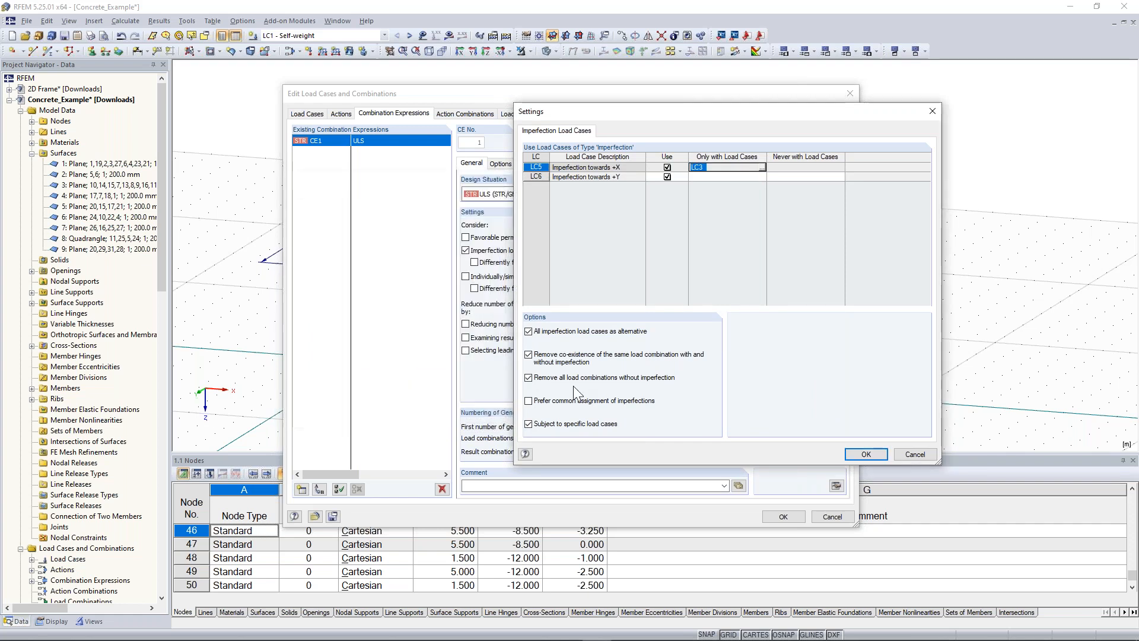
# Step: Allow imperfection load case LC6 only with LC4, Wind in +Y, and accept the imperfection settings
pyautogui.click(751, 177)
pyautogui.click(764, 177)
pyautogui.click(637, 222)
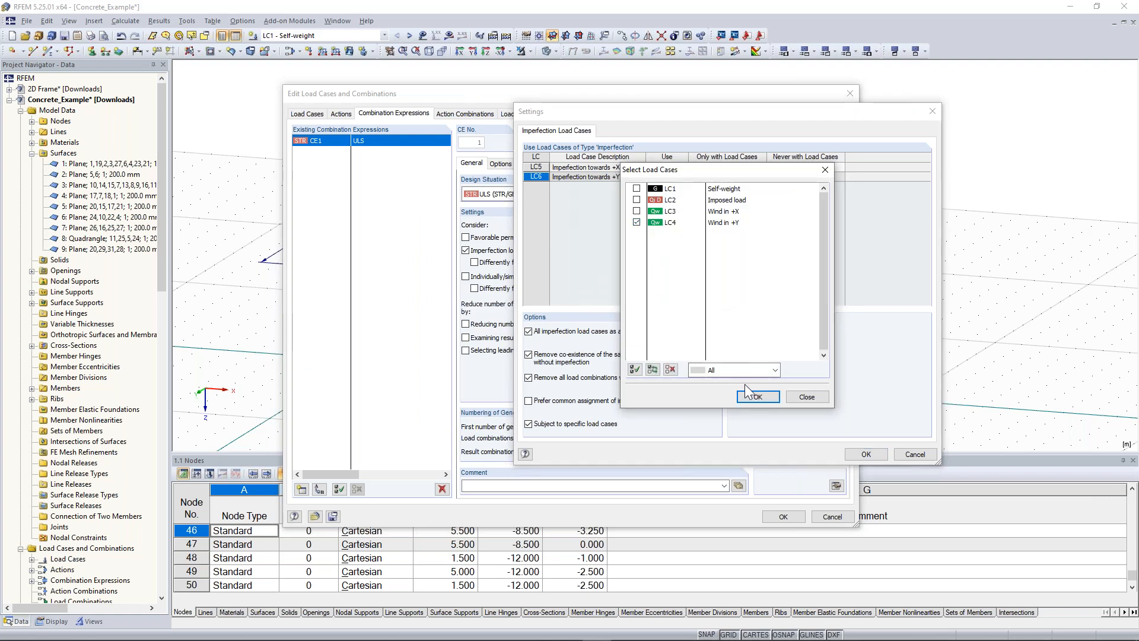
pyautogui.moveTo(751, 173); pyautogui.dragTo(265, 153)
pyautogui.click(268, 378)
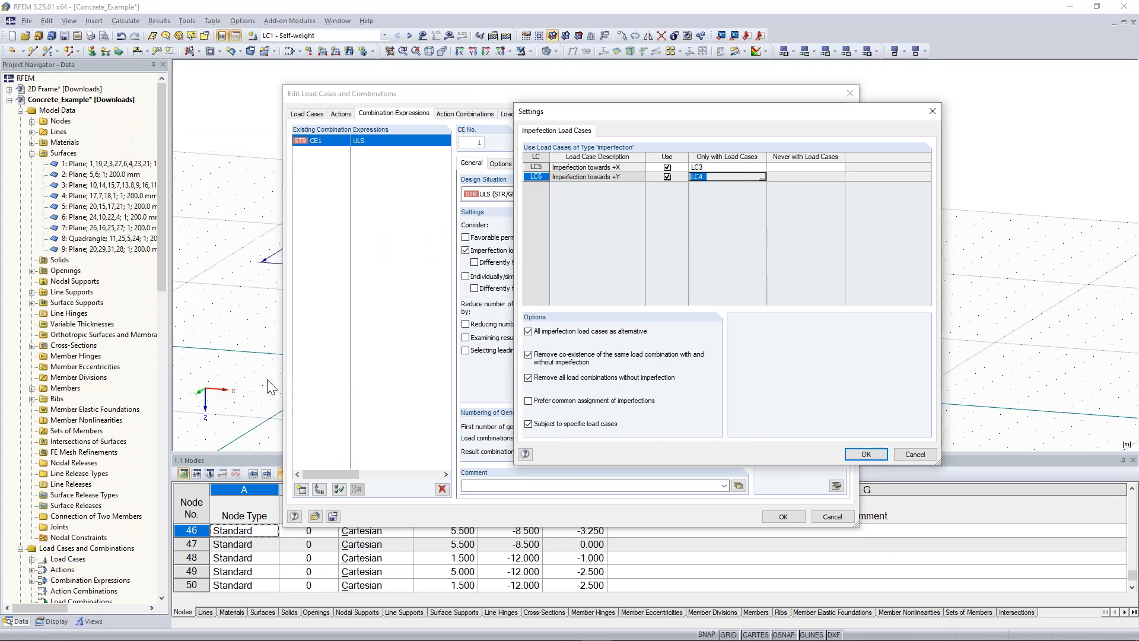
pyautogui.click(865, 454)
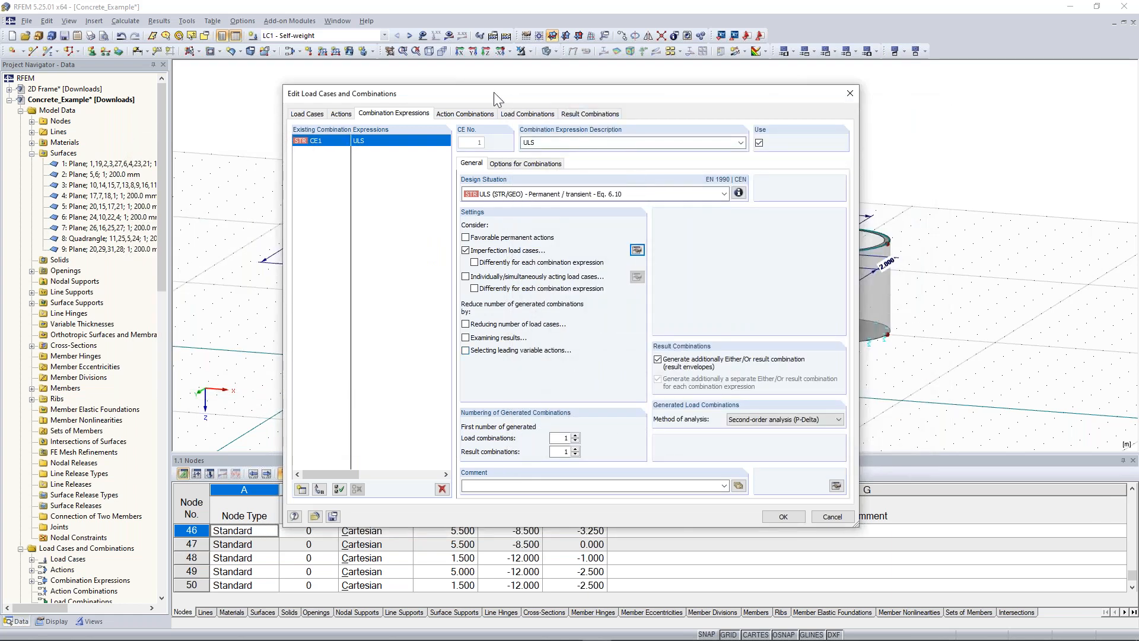
# Step: Read the combination formula and factor definitions for the ULS (STR/GEO) design situation, Eq. 6.10
pyautogui.click(739, 193)
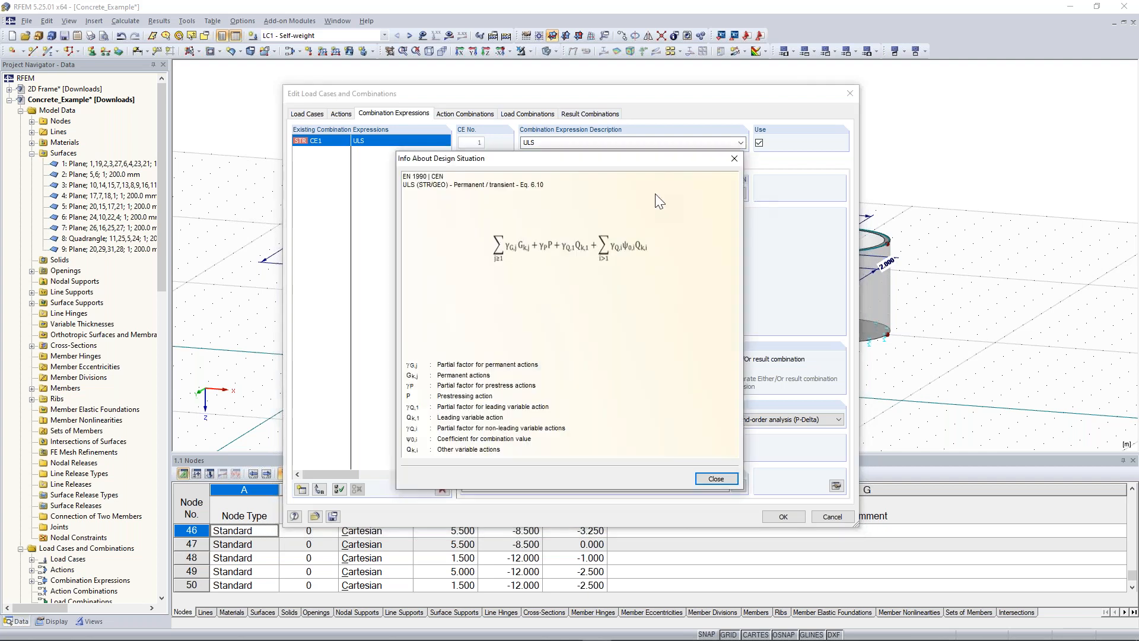
pyautogui.moveTo(531, 159); pyautogui.dragTo(223, 107)
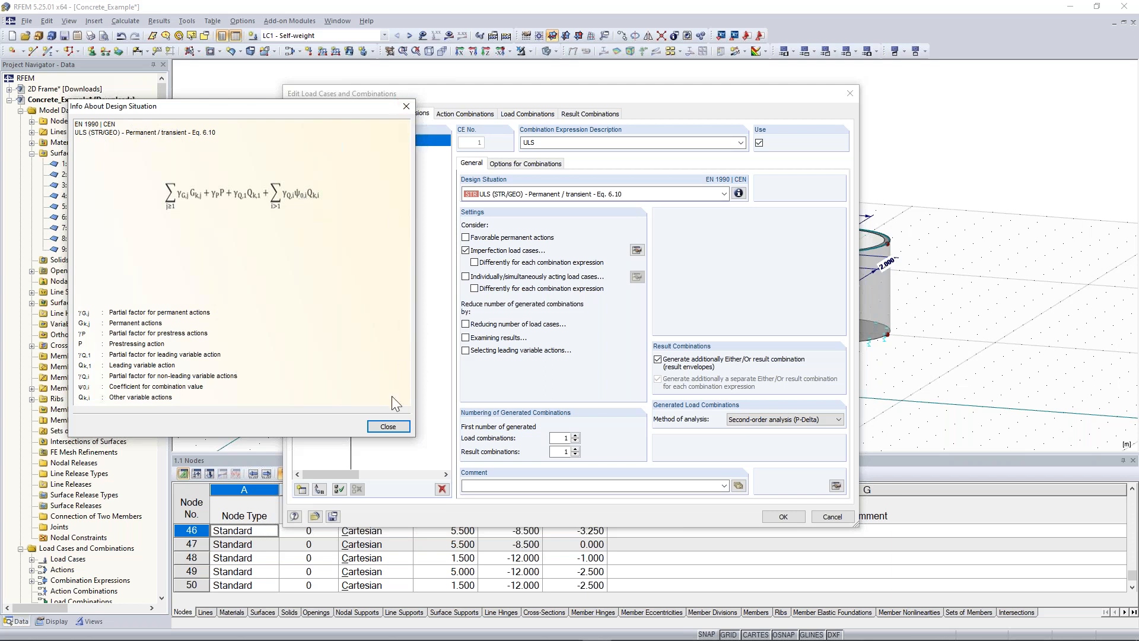
pyautogui.click(388, 426)
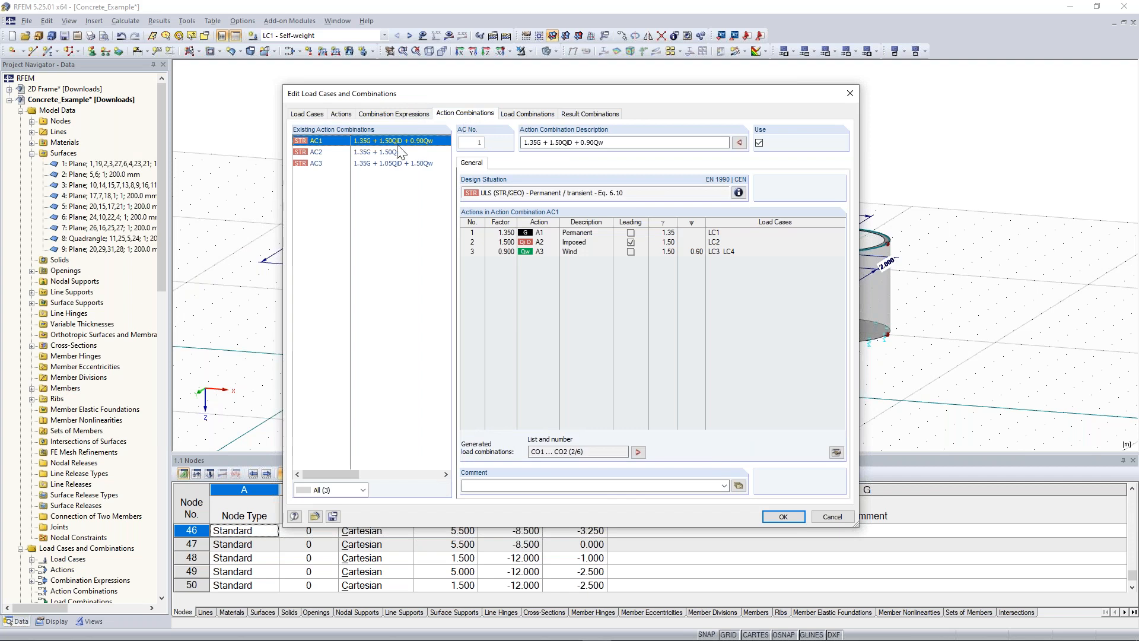
# Step: Examine action combination AC3, checking its leading action and the partial and combination factors of its actions
pyautogui.click(377, 163)
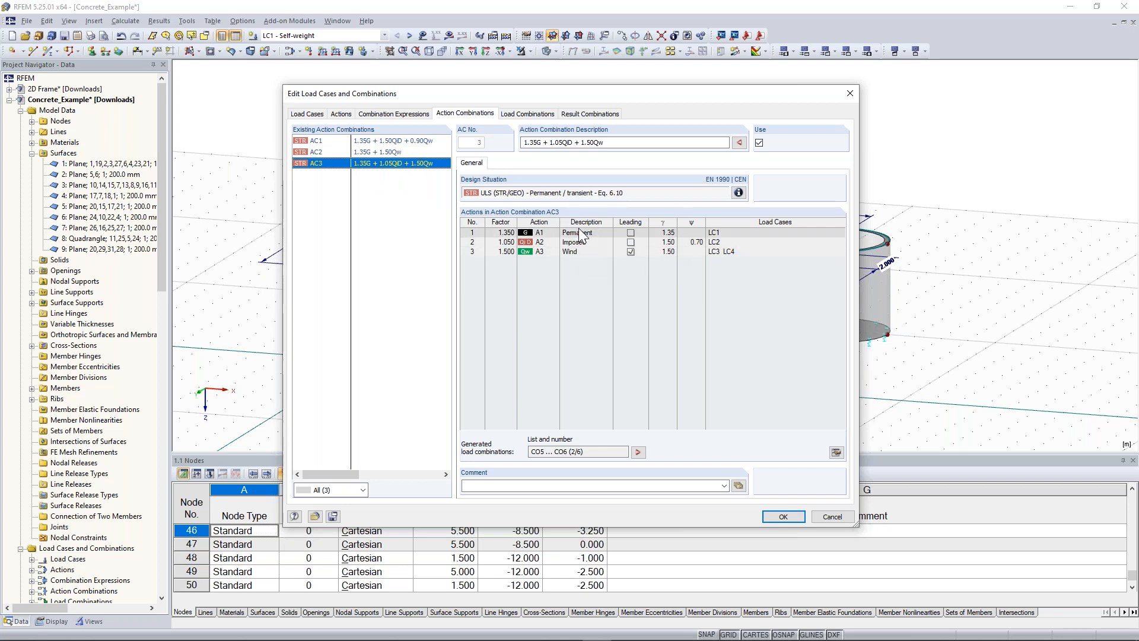
pyautogui.click(571, 255)
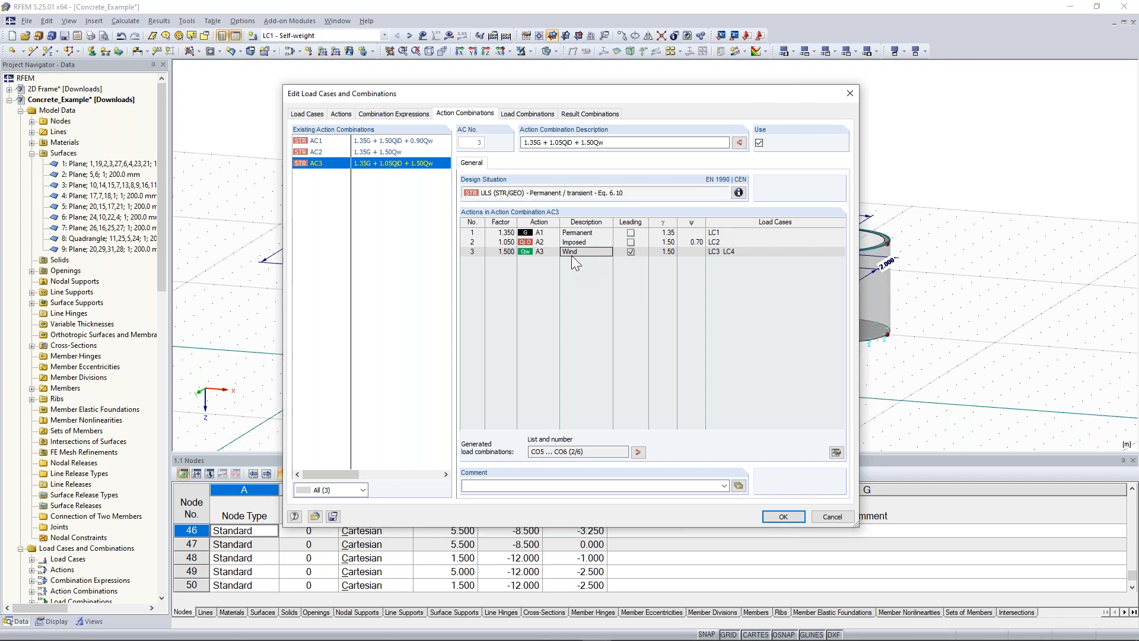
pyautogui.click(668, 242)
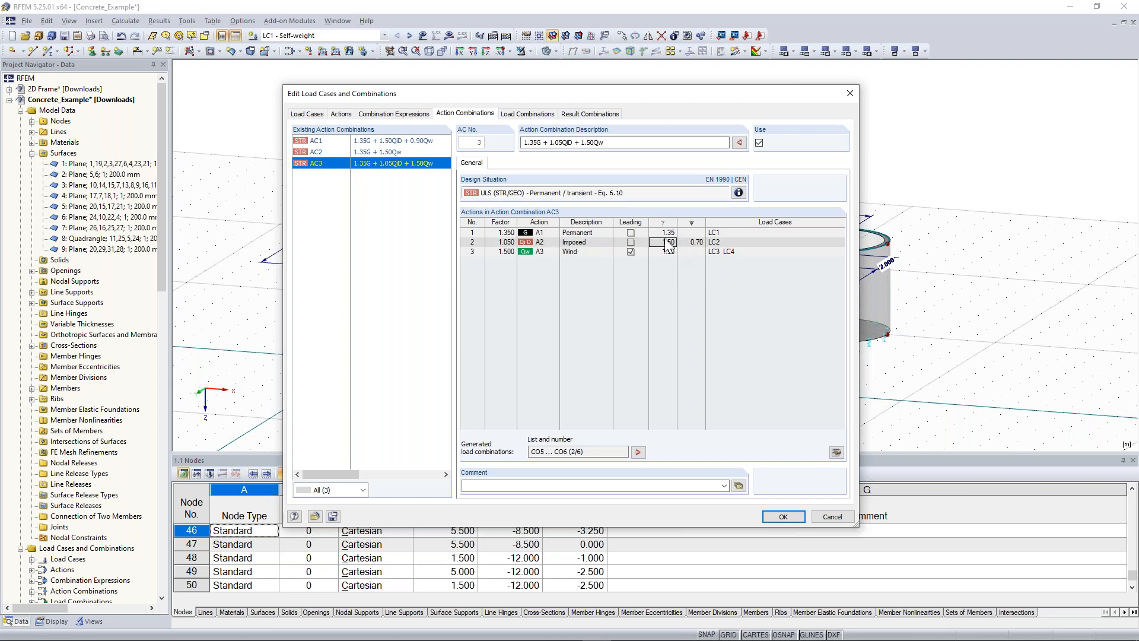
# Step: Compare the partial and combination factors of AC3's actions with the Eq. 6.10 formula of the ULS (STR/GEO) design situation
pyautogui.click(694, 243)
pyautogui.click(739, 192)
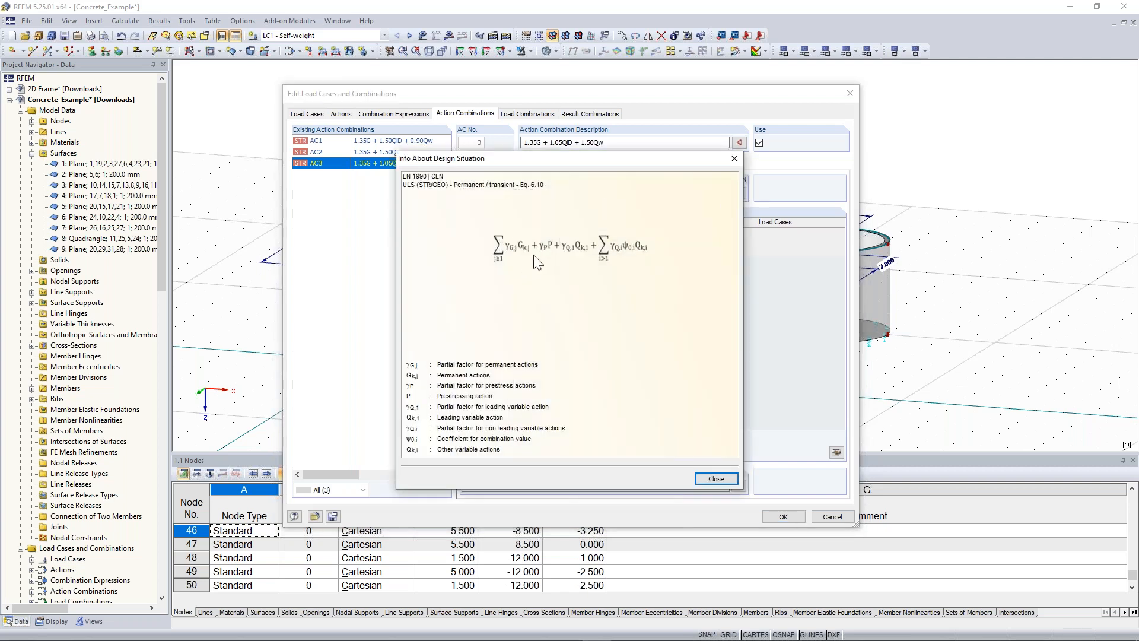
pyautogui.click(735, 159)
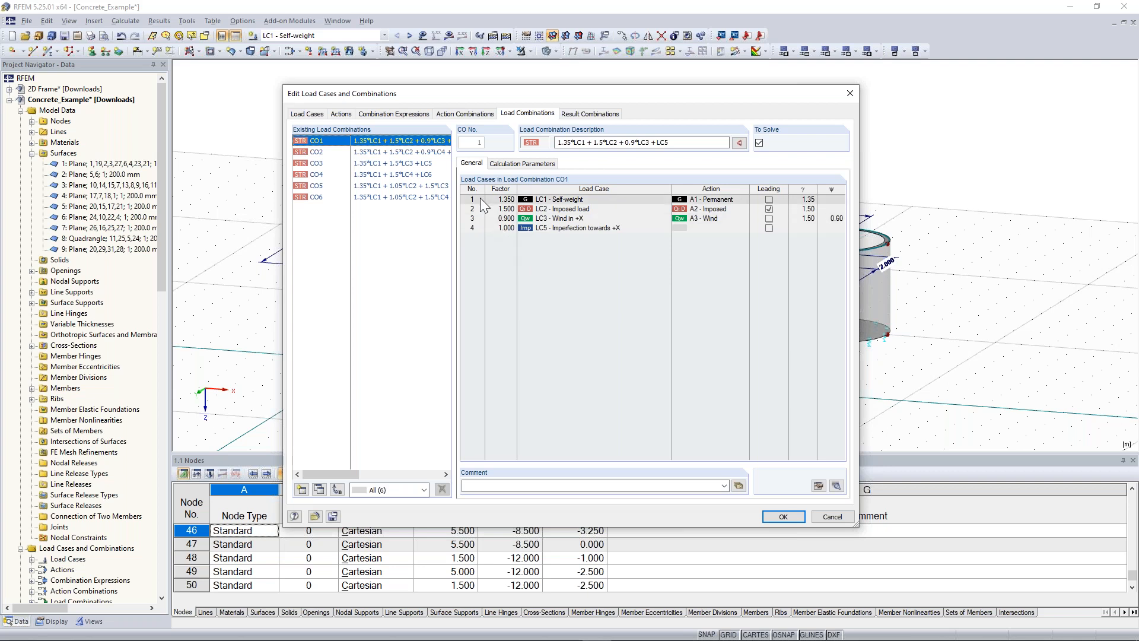
# Step: Check the calculation parameters of load combination CO1, including its method of analysis, and return to its load cases
pyautogui.click(522, 163)
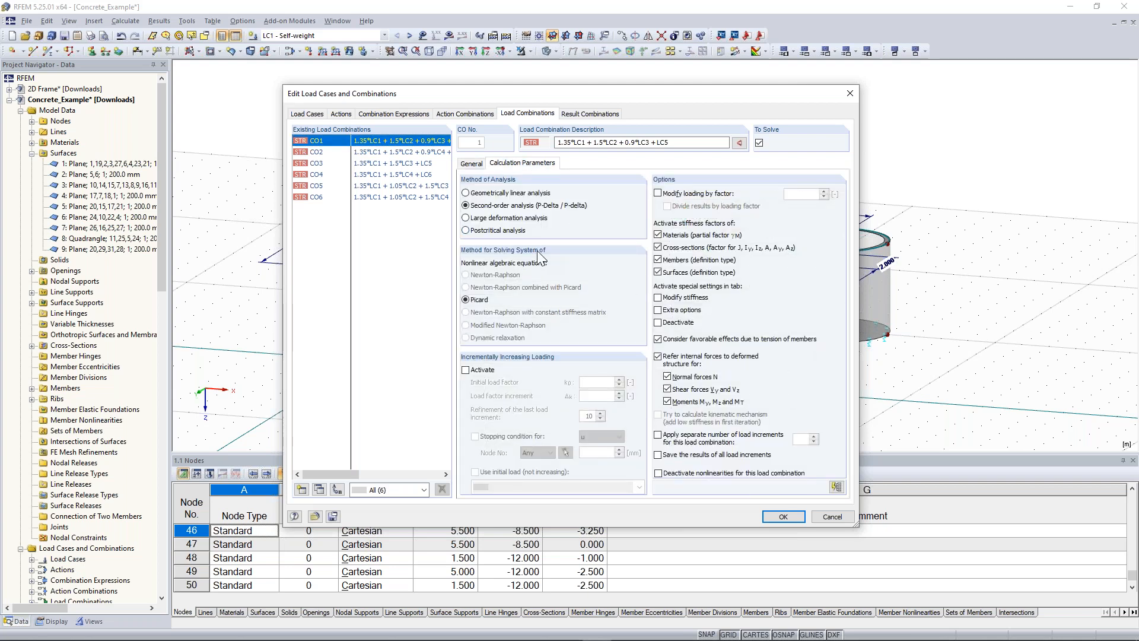
pyautogui.click(471, 164)
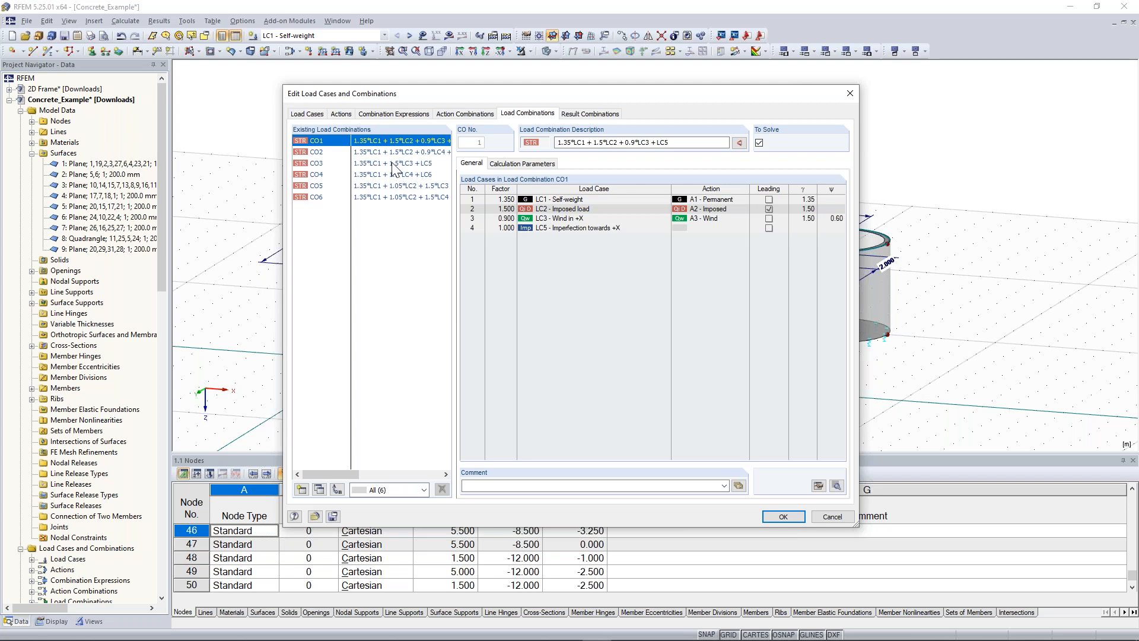
# Step: Examine load combination CO6, checking its load cases, leading action, partial and combination factors and description
pyautogui.click(390, 199)
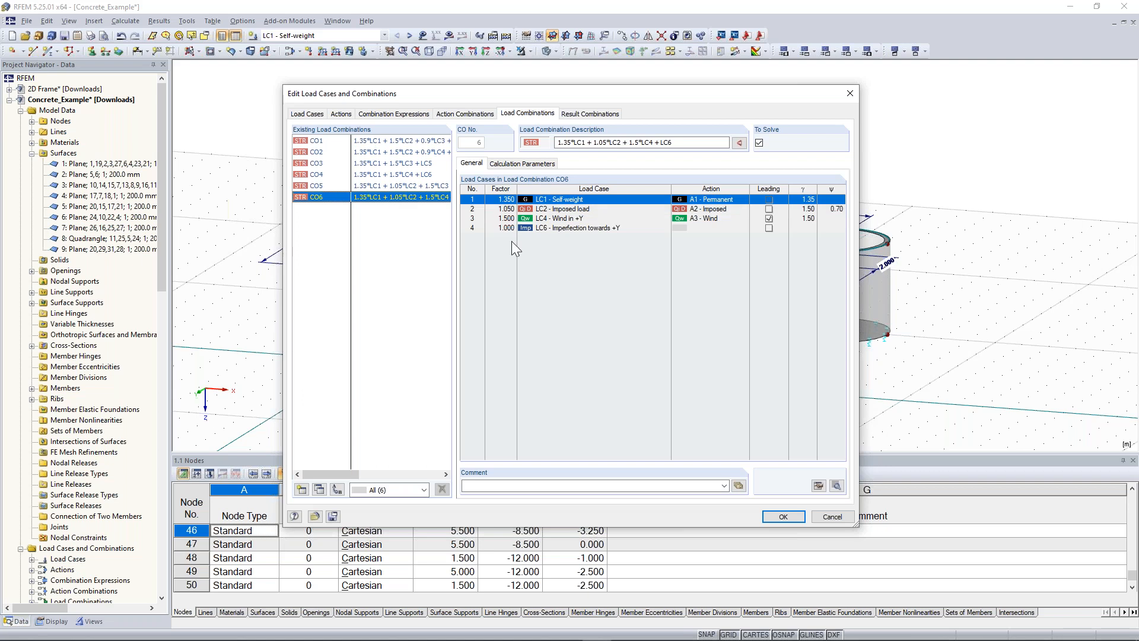
pyautogui.click(560, 218)
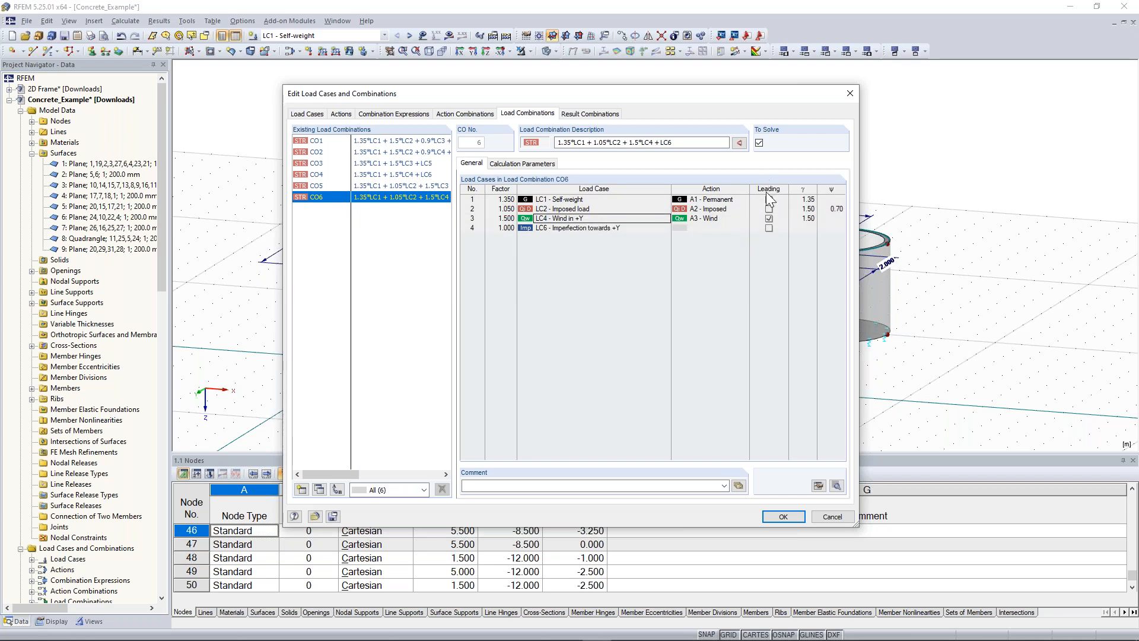
pyautogui.click(808, 209)
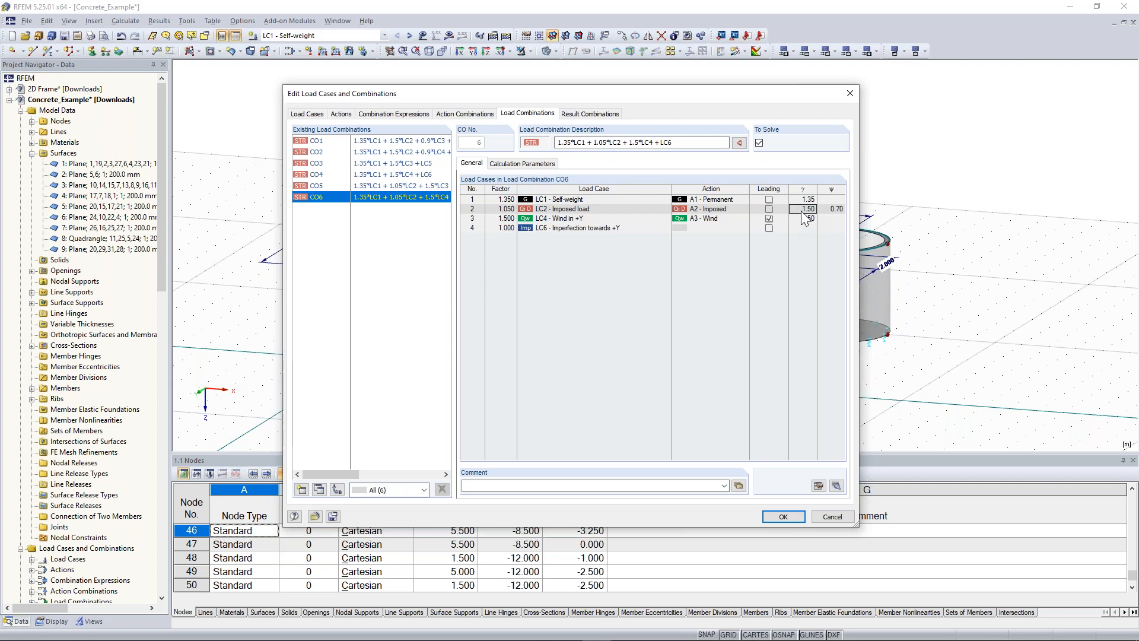
pyautogui.click(830, 212)
pyautogui.click(596, 143)
pyautogui.moveTo(595, 144); pyautogui.dragTo(606, 144)
pyautogui.click(606, 144)
pyautogui.click(629, 217)
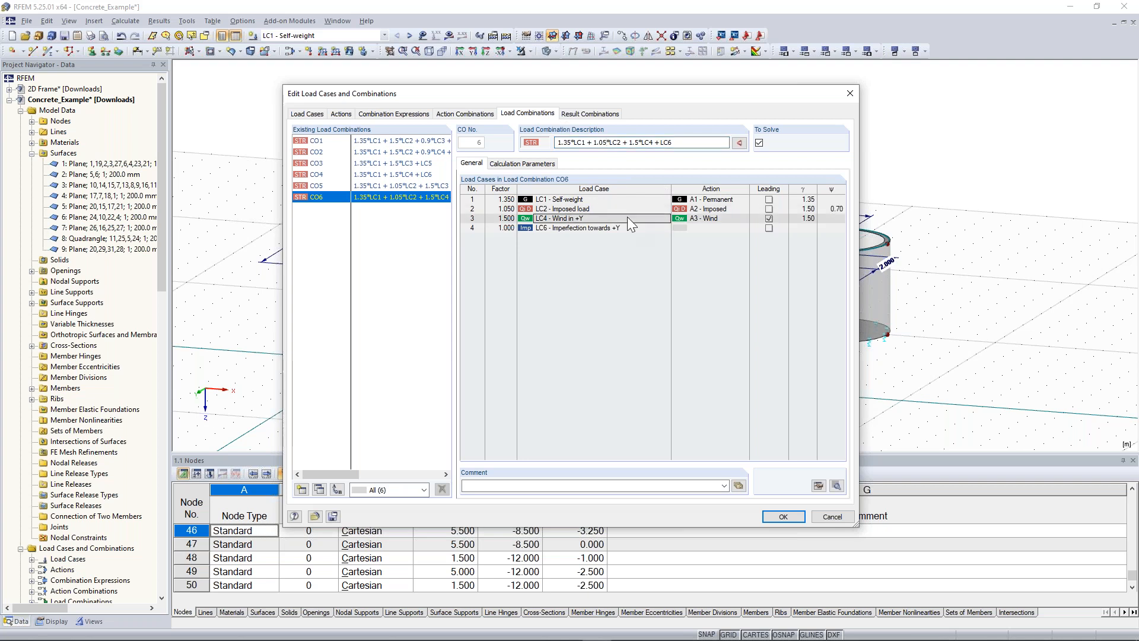
# Step: View the combination expression of CO6 in its separate window and close it without changes
pyautogui.click(836, 487)
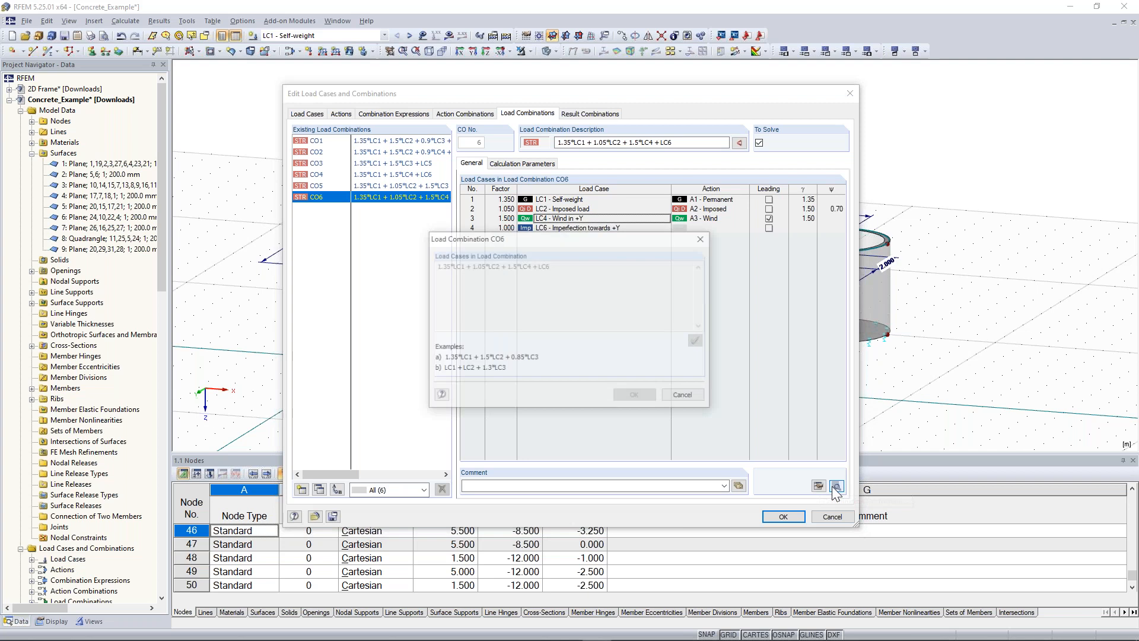
pyautogui.moveTo(535, 235); pyautogui.dragTo(832, 86)
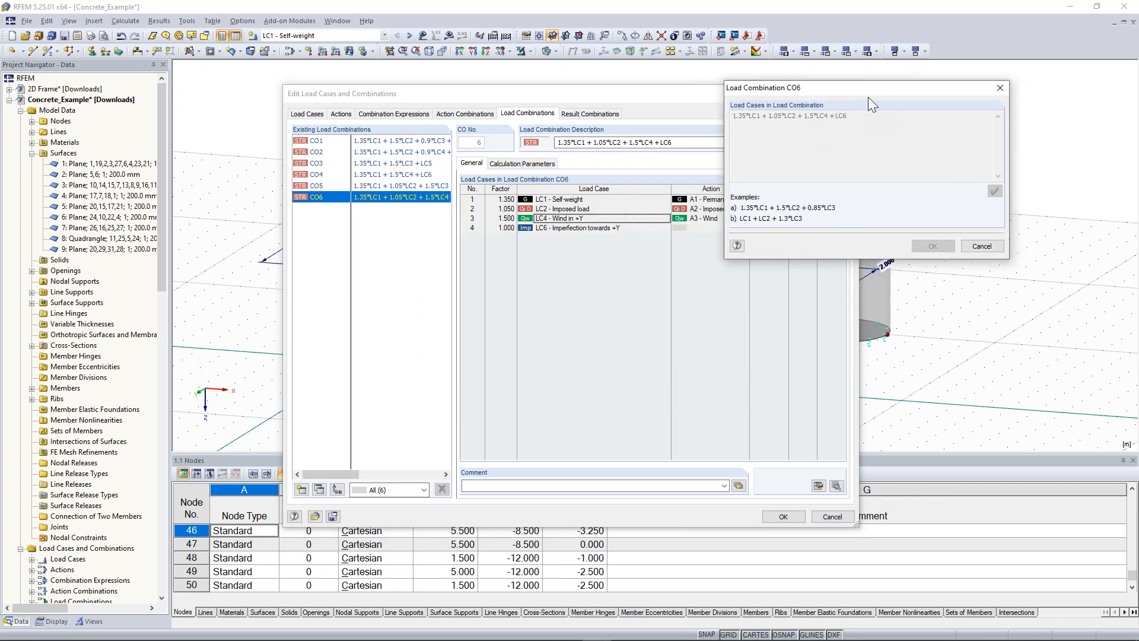
pyautogui.moveTo(858, 94); pyautogui.dragTo(382, 250)
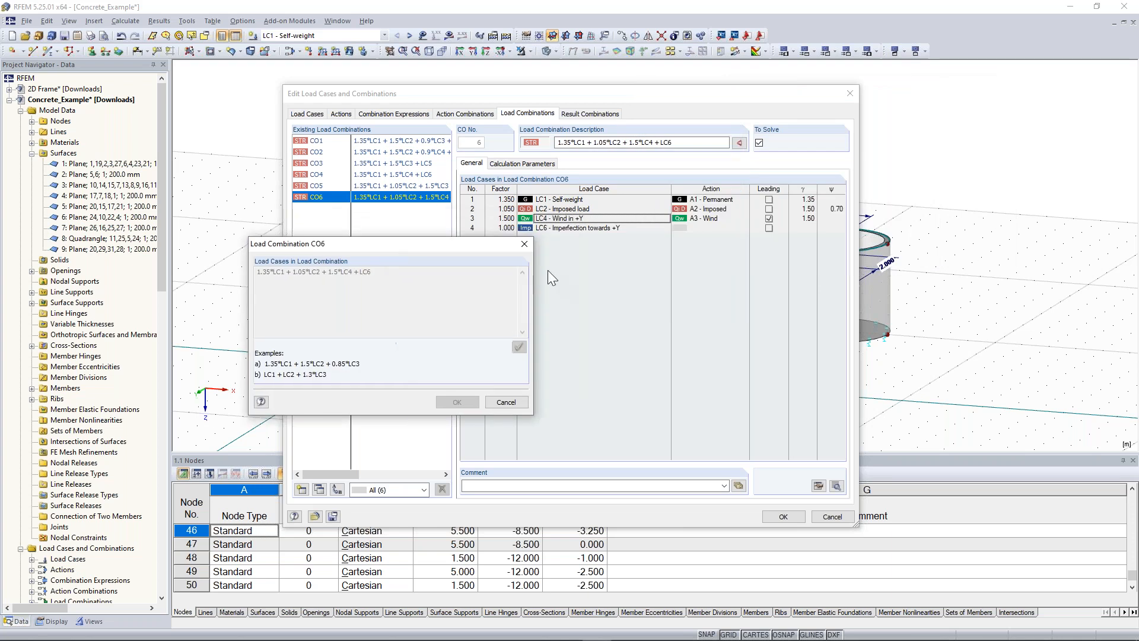
pyautogui.click(524, 245)
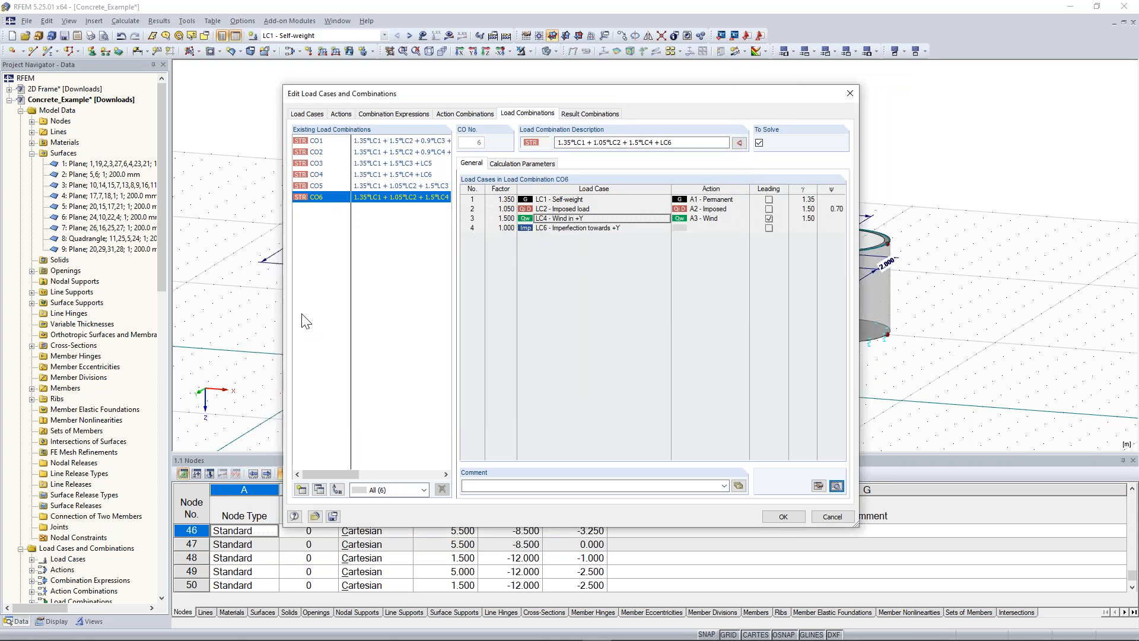
# Step: Review the load combinations contained in result combination RC1 and accept the load cases and combinations
pyautogui.click(597, 115)
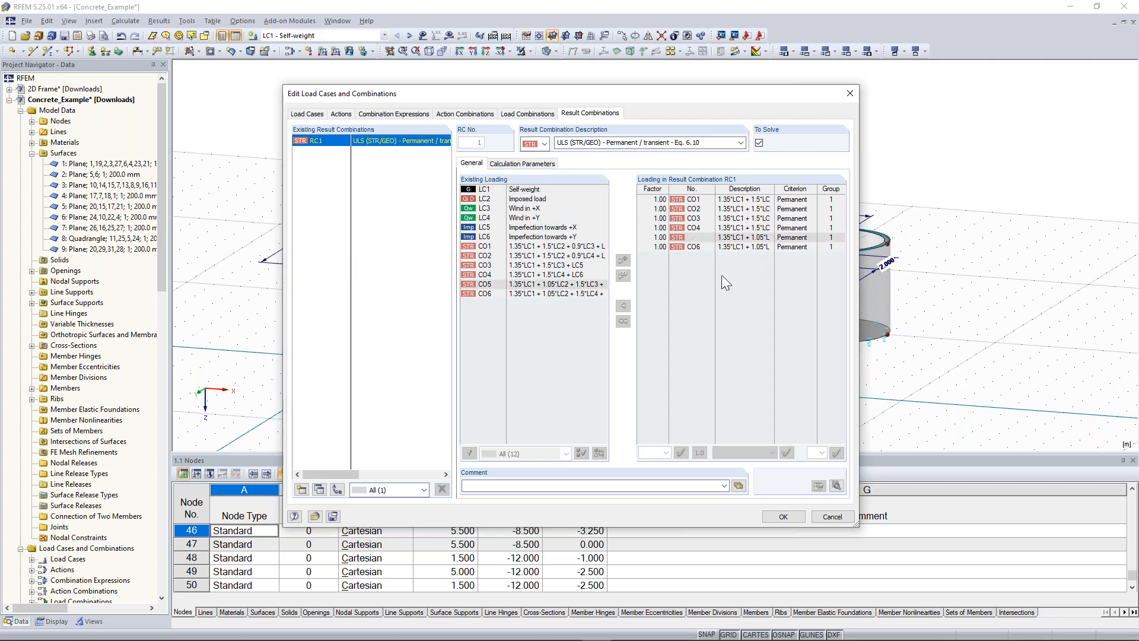
pyautogui.click(800, 517)
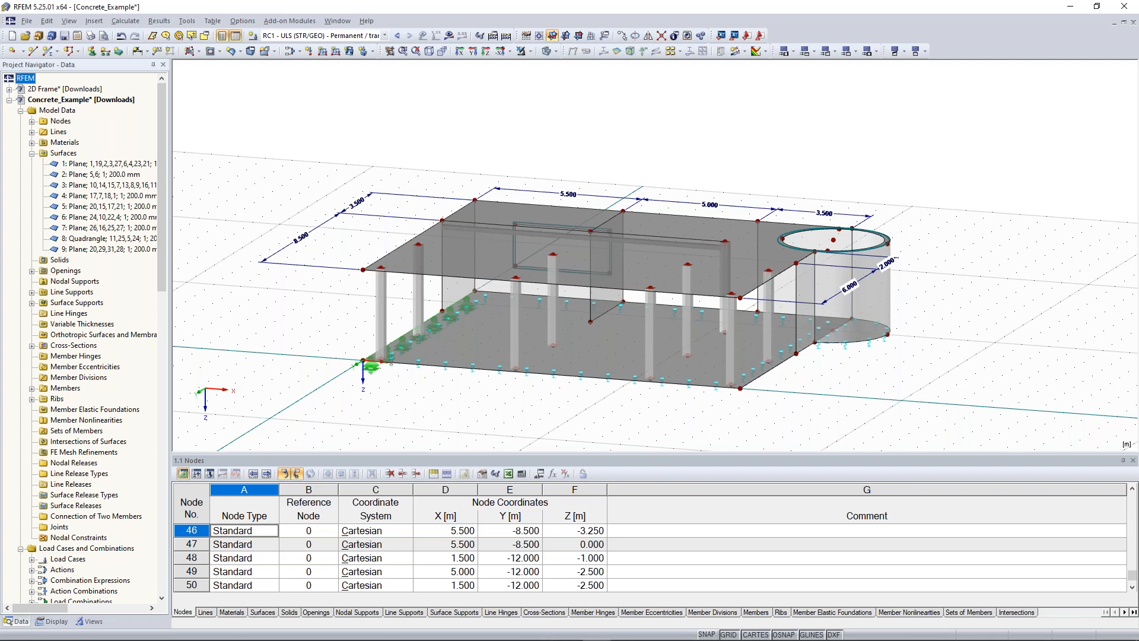
# Step: Dismiss the endpoint security notifications and bring the add-on modules into view in the project navigator
pyautogui.rightClick(81, 99)
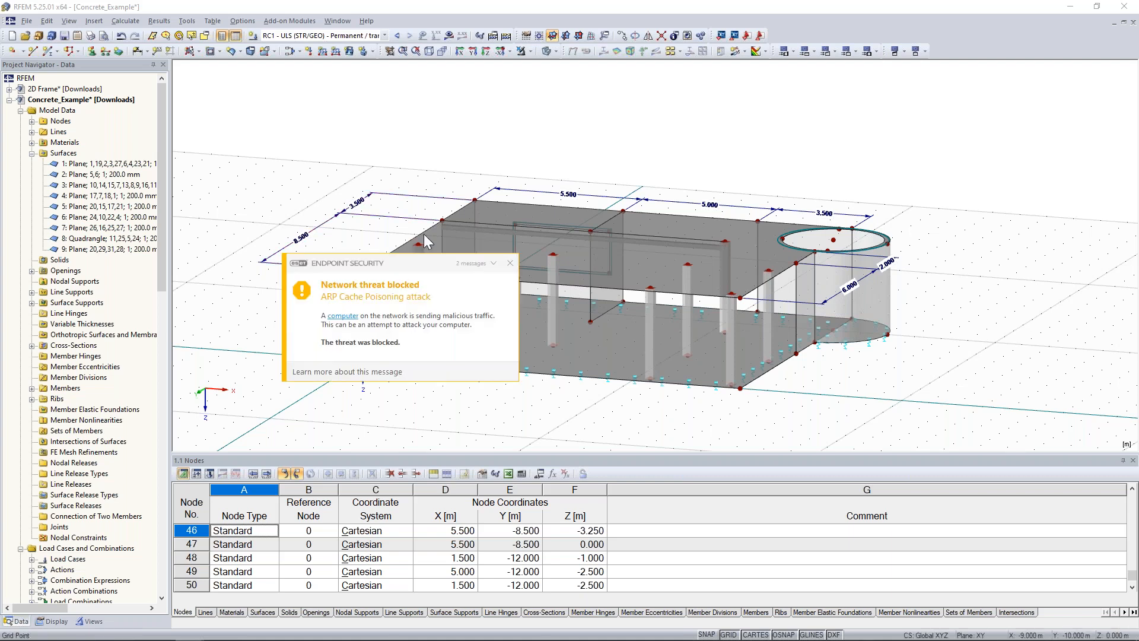
pyautogui.click(511, 264)
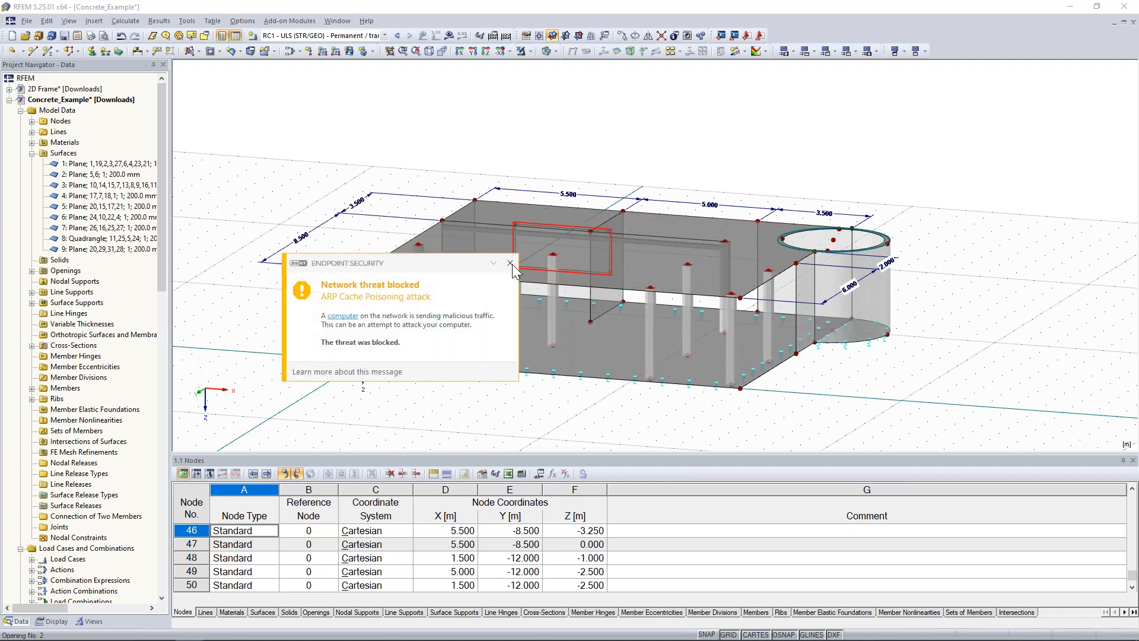
pyautogui.click(511, 263)
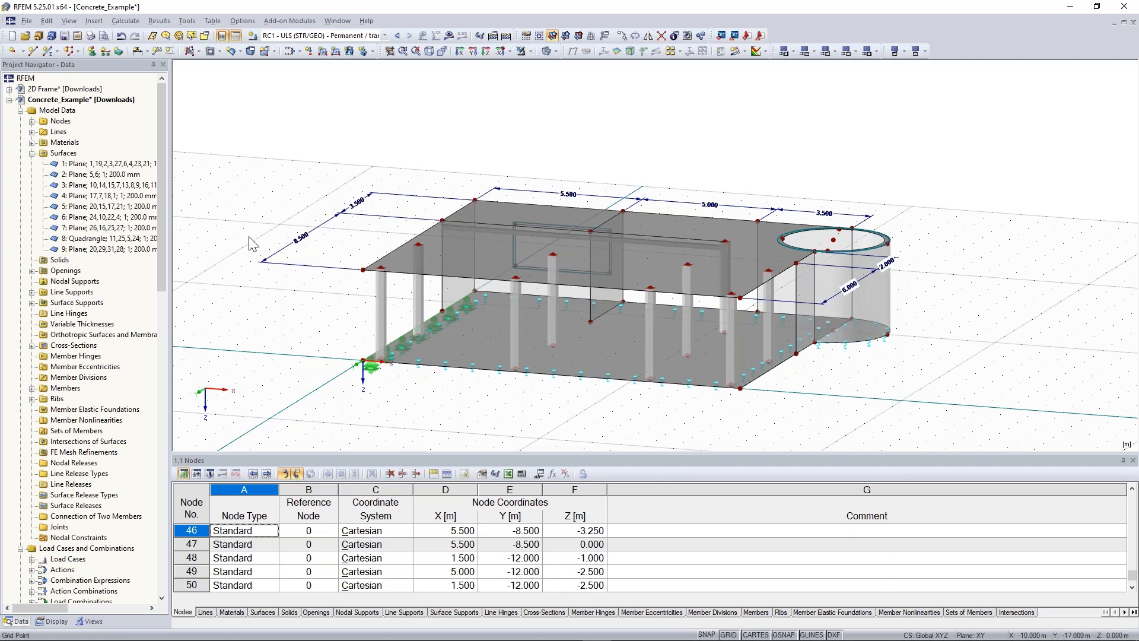
pyautogui.scroll(-15, 162, 348)
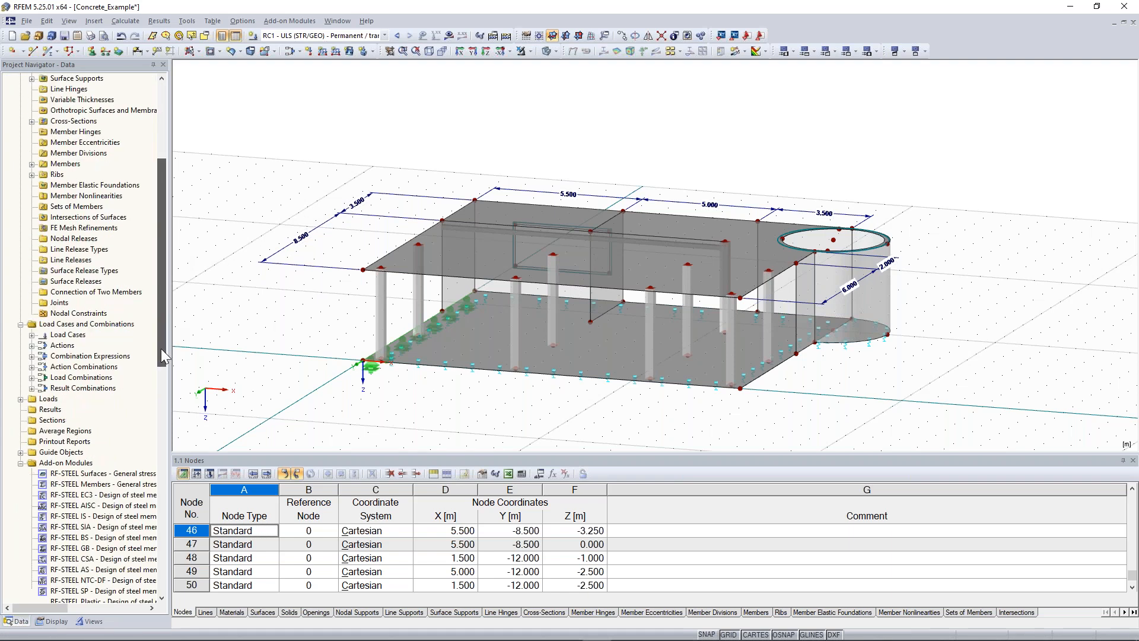
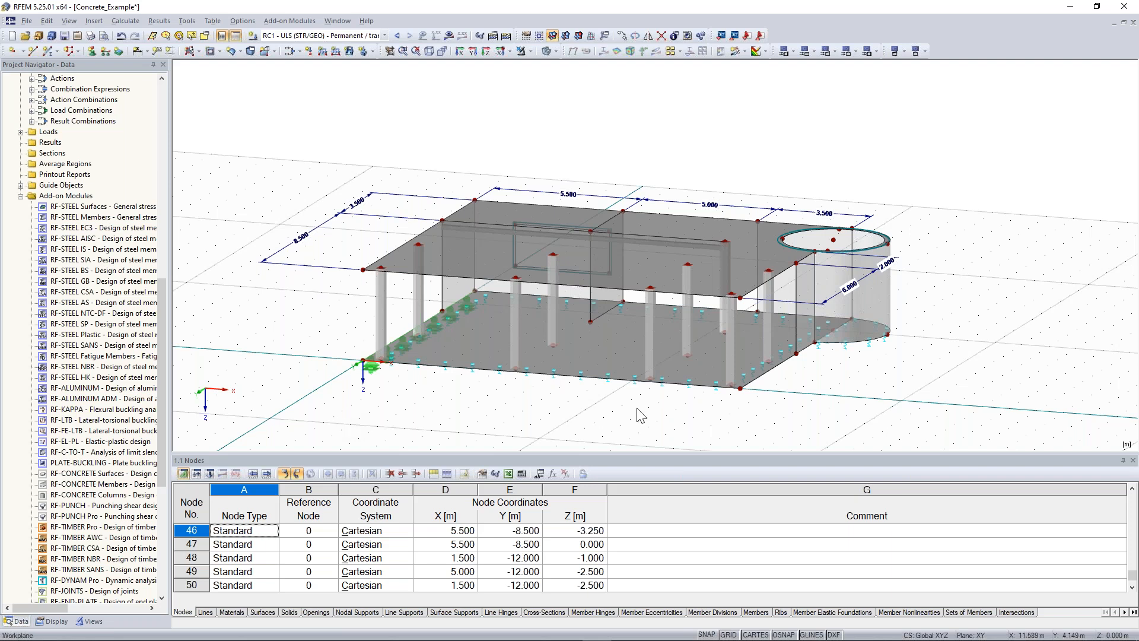
# Step: Display load case LC1, Self-weight, and look at the building from several sides
pyautogui.scroll(-1, 637, 408)
pyautogui.keyDown('ctrl'); pyautogui.moveTo(909, 385); pyautogui.dragTo(448, 368, button='middle'); pyautogui.keyUp('ctrl')
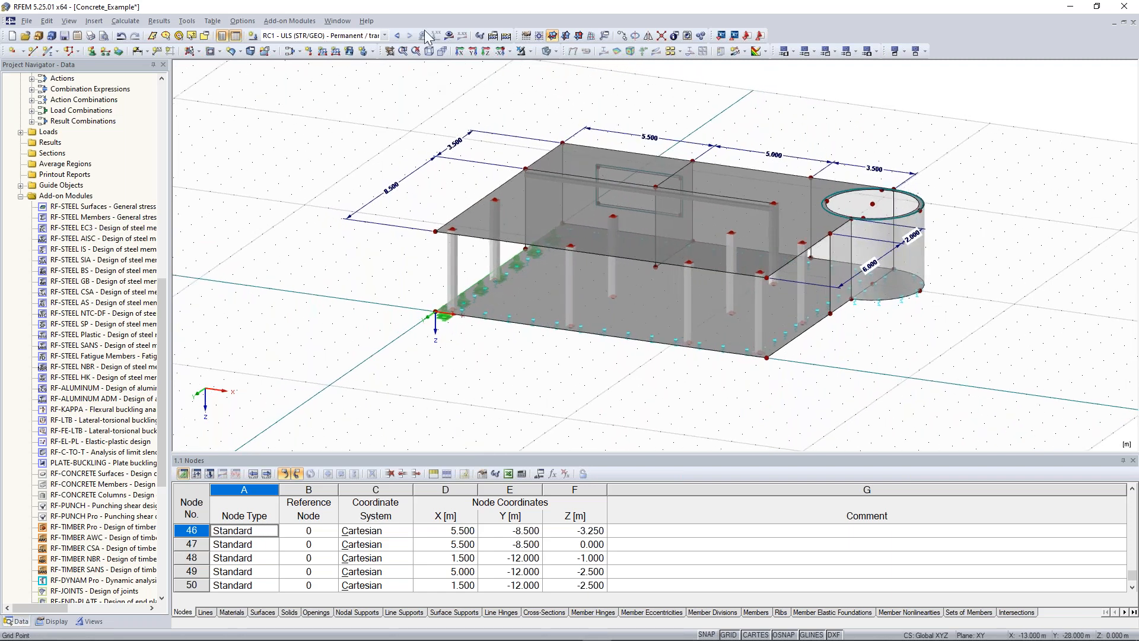
pyautogui.click(384, 36)
pyautogui.click(376, 46)
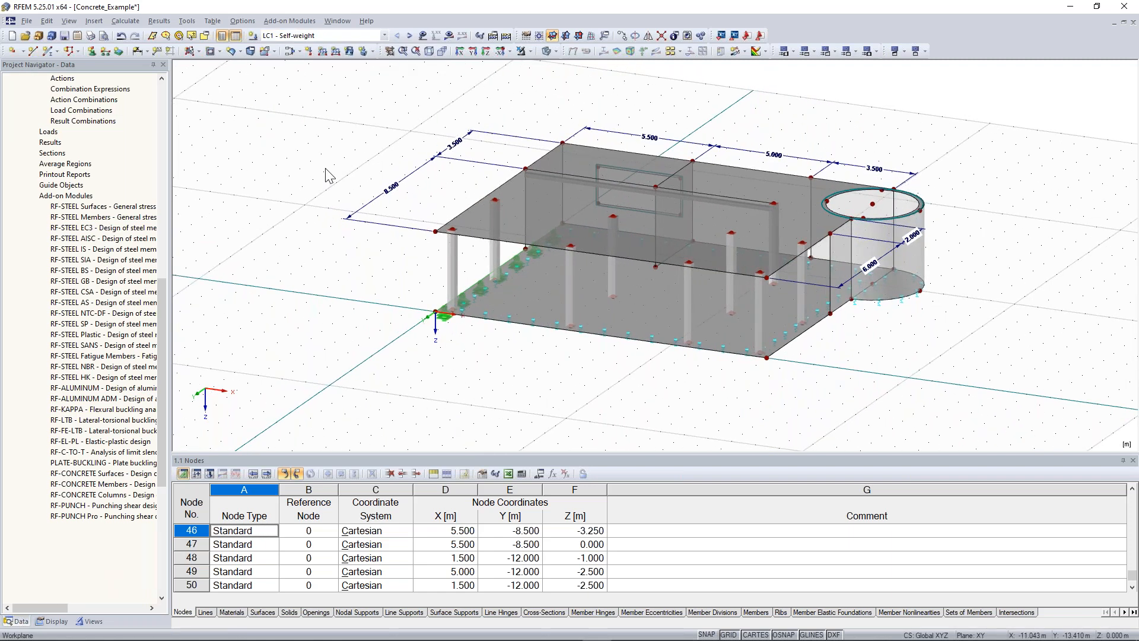
pyautogui.keyDown('ctrl'); pyautogui.moveTo(986, 185); pyautogui.dragTo(463, 199, button='middle'); pyautogui.keyUp('ctrl')
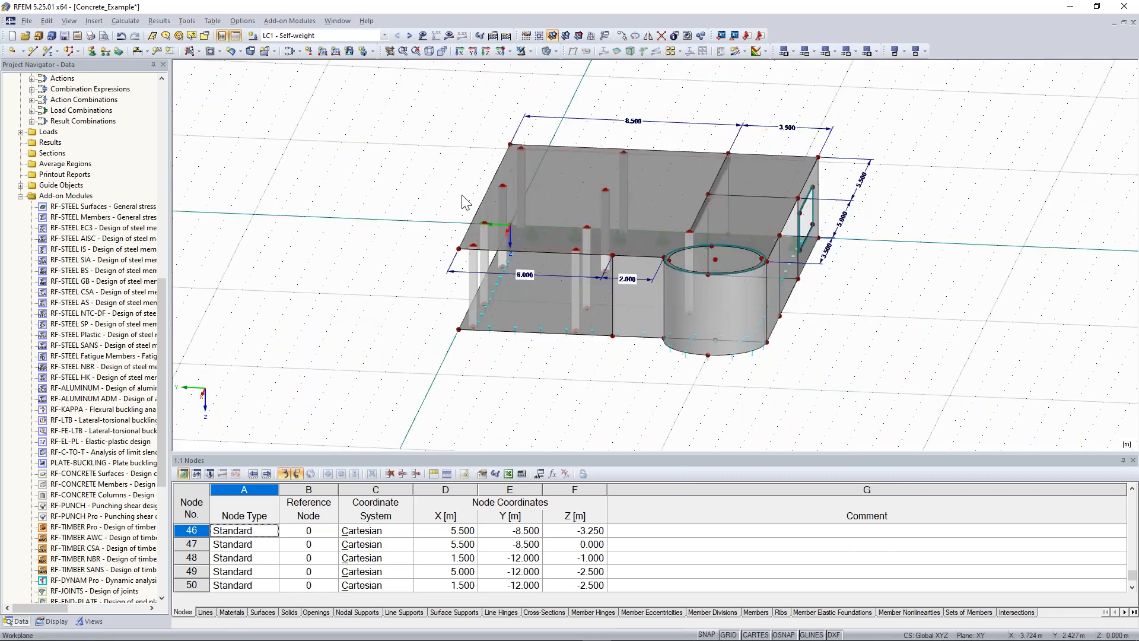
pyautogui.keyDown('ctrl'); pyautogui.moveTo(987, 313); pyautogui.dragTo(603, 304, button='middle'); pyautogui.keyUp('ctrl')
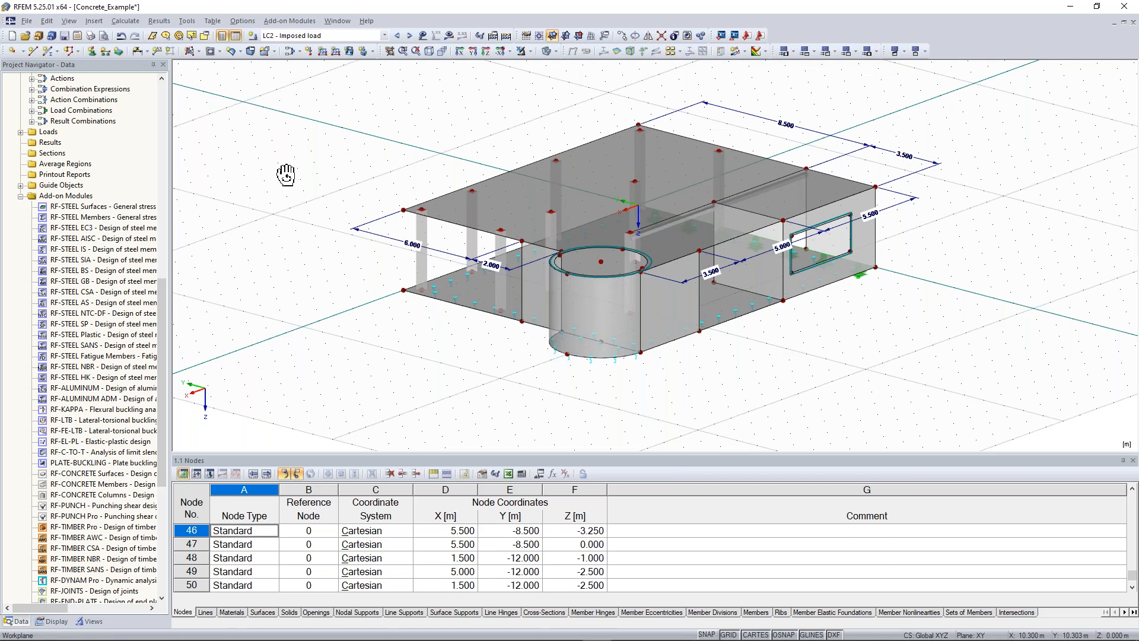
# Step: Apply a uniform surface load of 5 kN/m² in global direction ZL to floor surfaces 1 and 2 in LC2, Imposed load
pyautogui.keyDown('ctrl'); pyautogui.moveTo(286, 175); pyautogui.dragTo(270, 176, button='middle'); pyautogui.keyUp('ctrl')
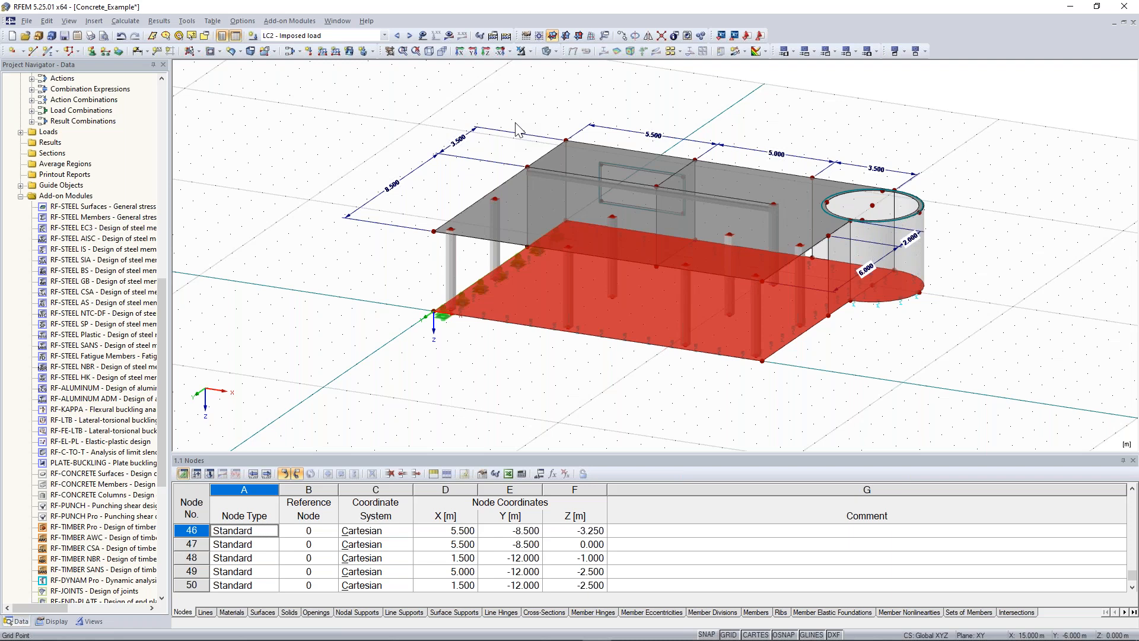
pyautogui.click(350, 52)
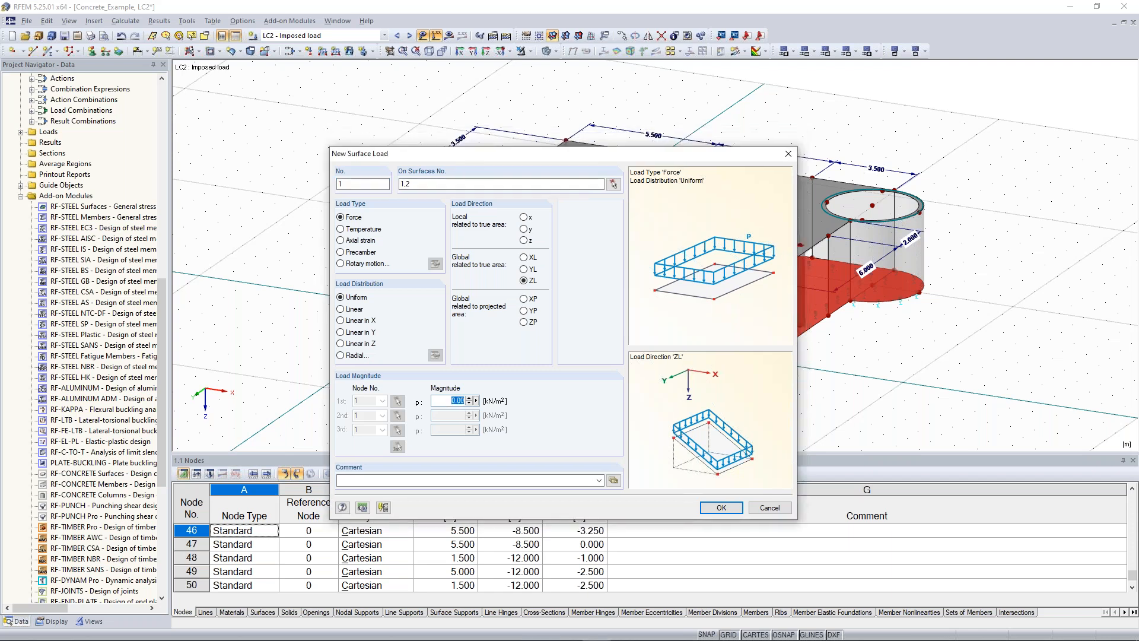
pyautogui.write('5')
pyautogui.click(727, 506)
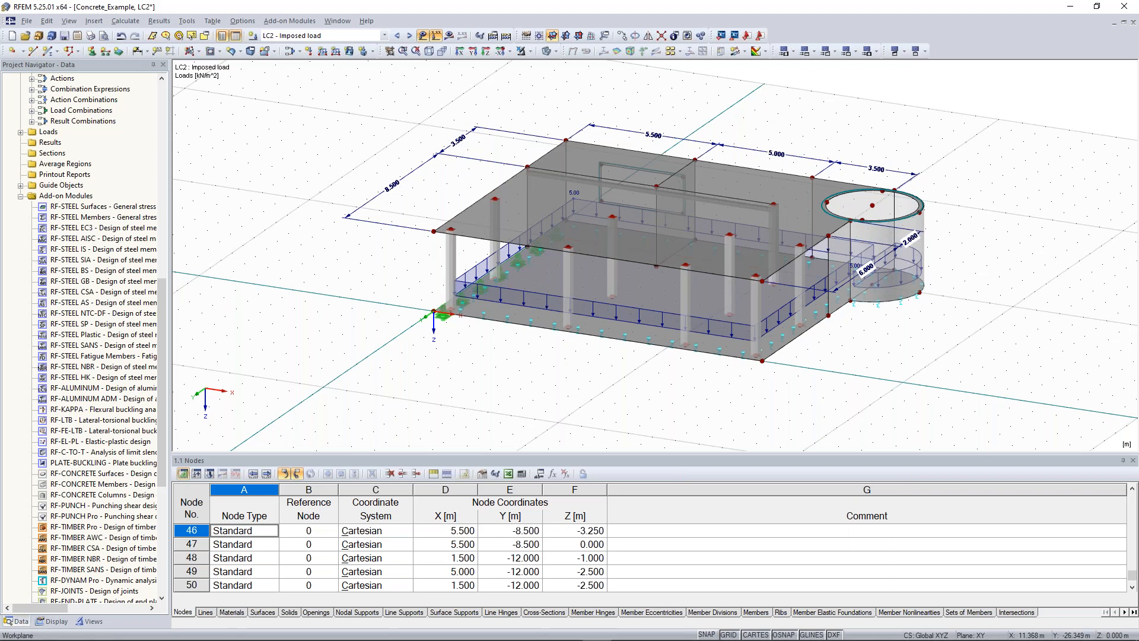
# Step: Apply a uniform 0.40 kN/m² surface load in direction XP to wall surface 4 in LC3, Wind in +X
pyautogui.click(659, 275)
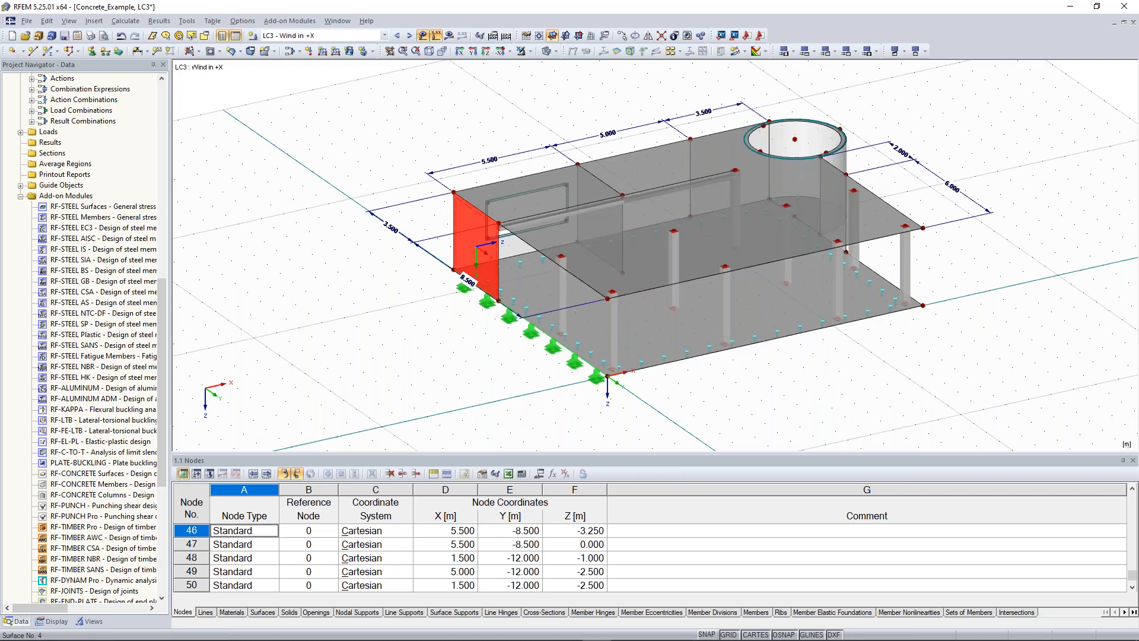
pyautogui.click(349, 51)
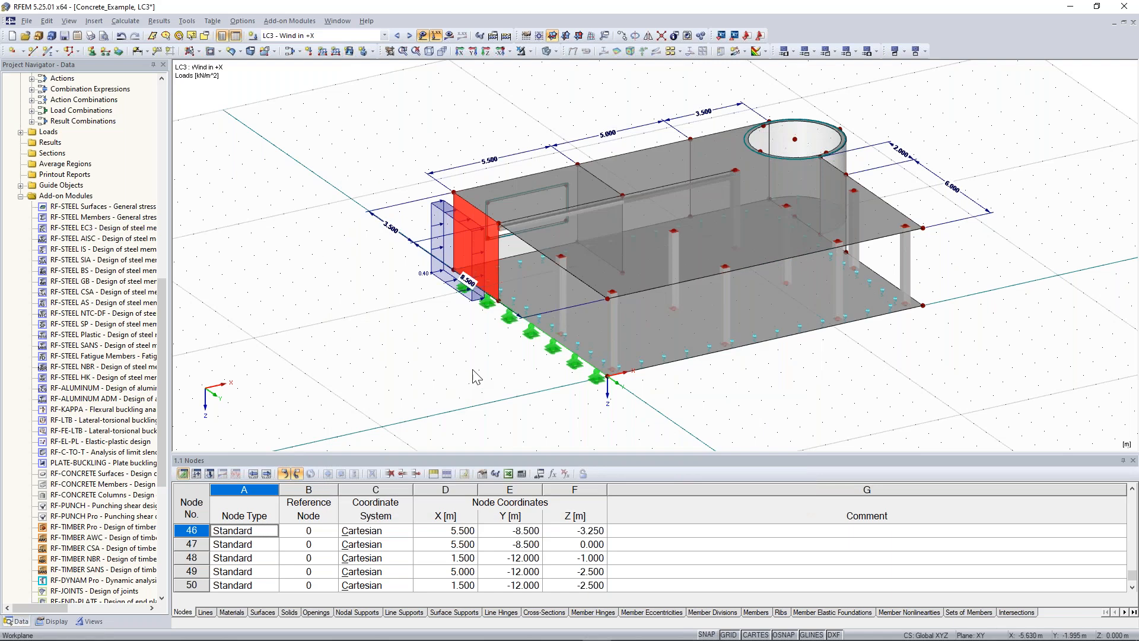
pyautogui.click(476, 376)
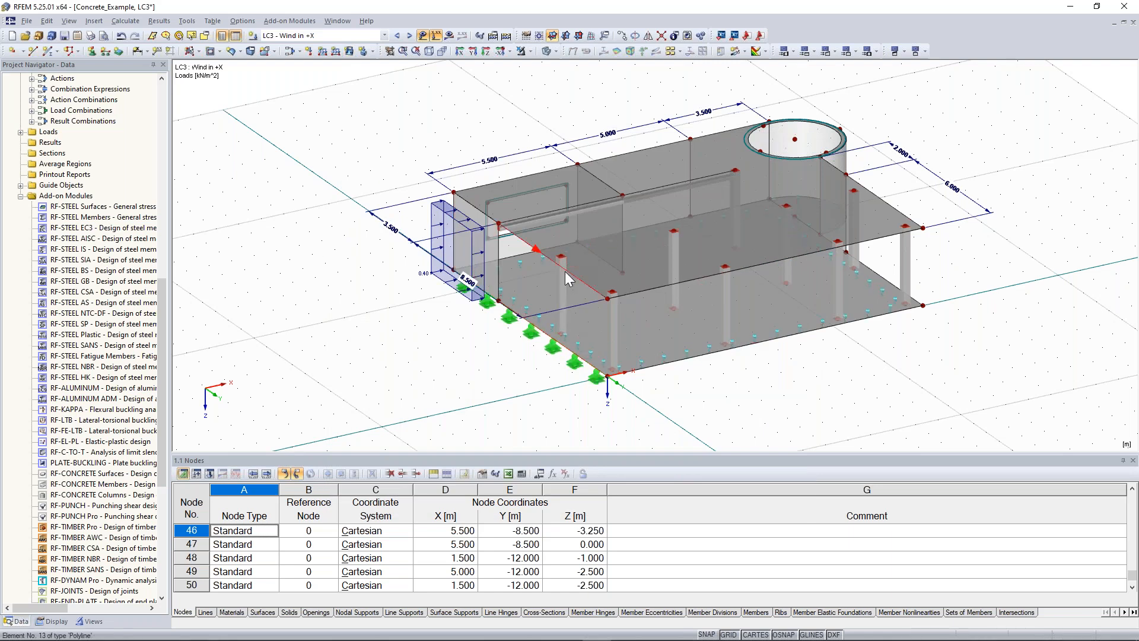
# Step: Apply a uniform line load of 0.65 kN/m in the +X direction to slab edge lines 13 and 19 in LC3
pyautogui.scroll(1, 433, 335)
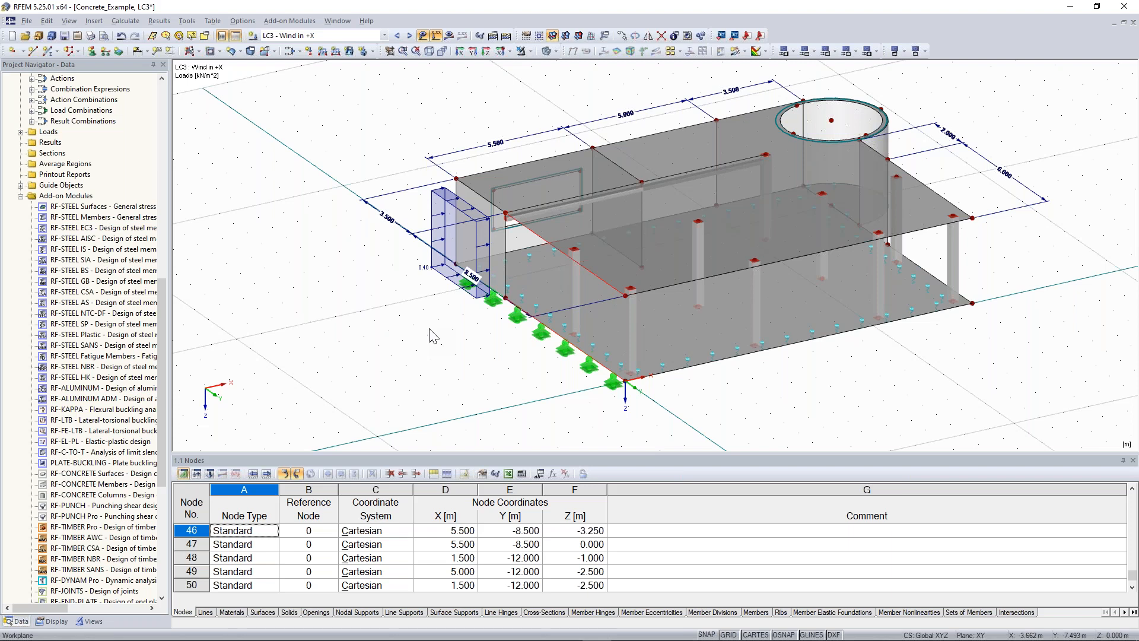
pyautogui.click(335, 51)
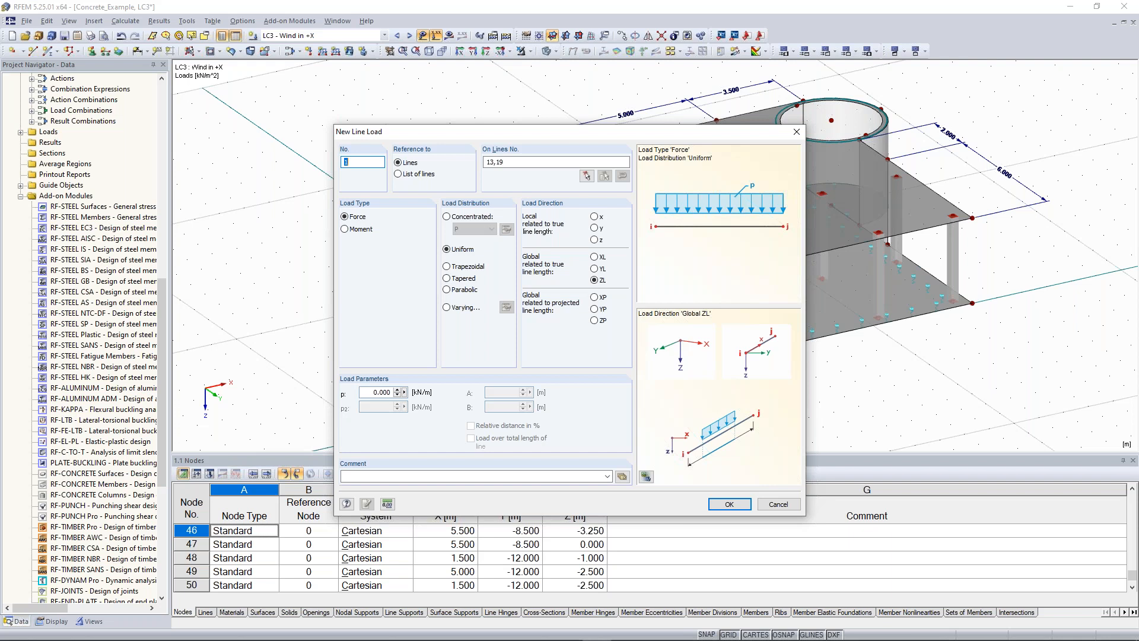
# Step: Apply a uniform 0.25 kN/m² surface load in direction XP to the end walls beside the cylindrical core in LC3, Wind in +X
pyautogui.keyDown('ctrl'); pyautogui.moveTo(968, 354); pyautogui.dragTo(748, 348, button='middle'); pyautogui.keyUp('ctrl')
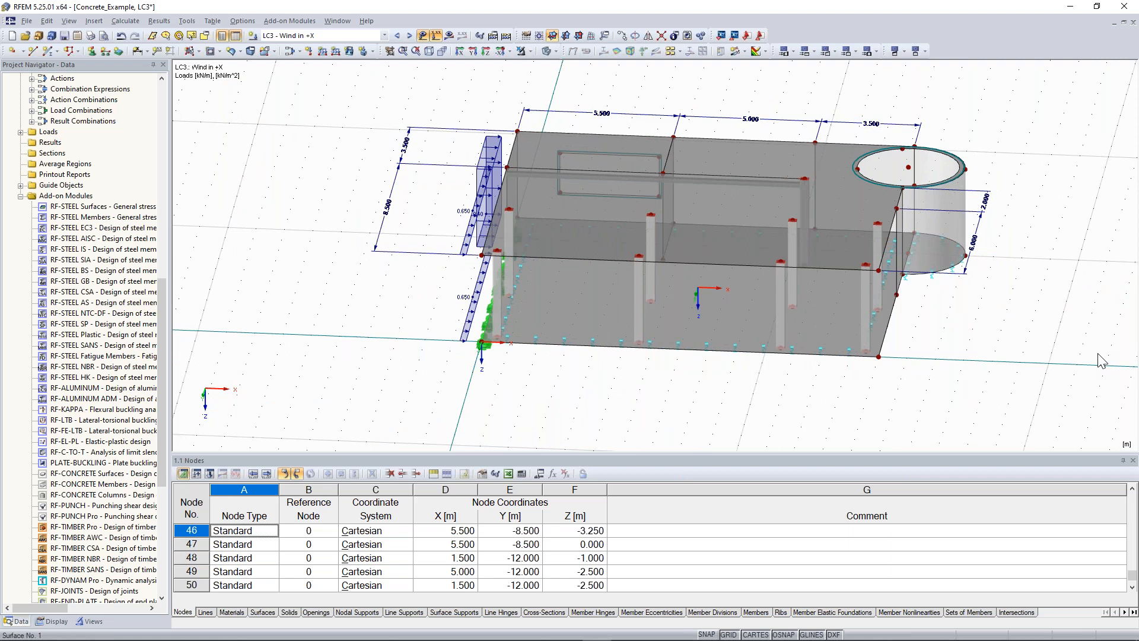
pyautogui.click(348, 51)
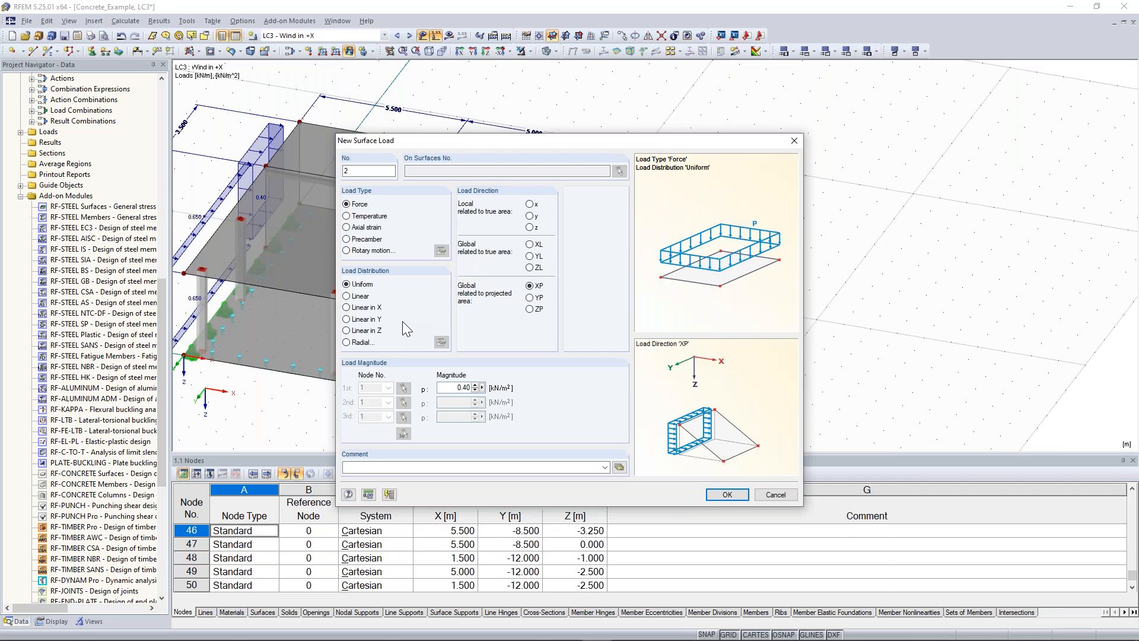
pyautogui.moveTo(591, 141); pyautogui.dragTo(395, 113)
pyautogui.doubleClick(268, 360)
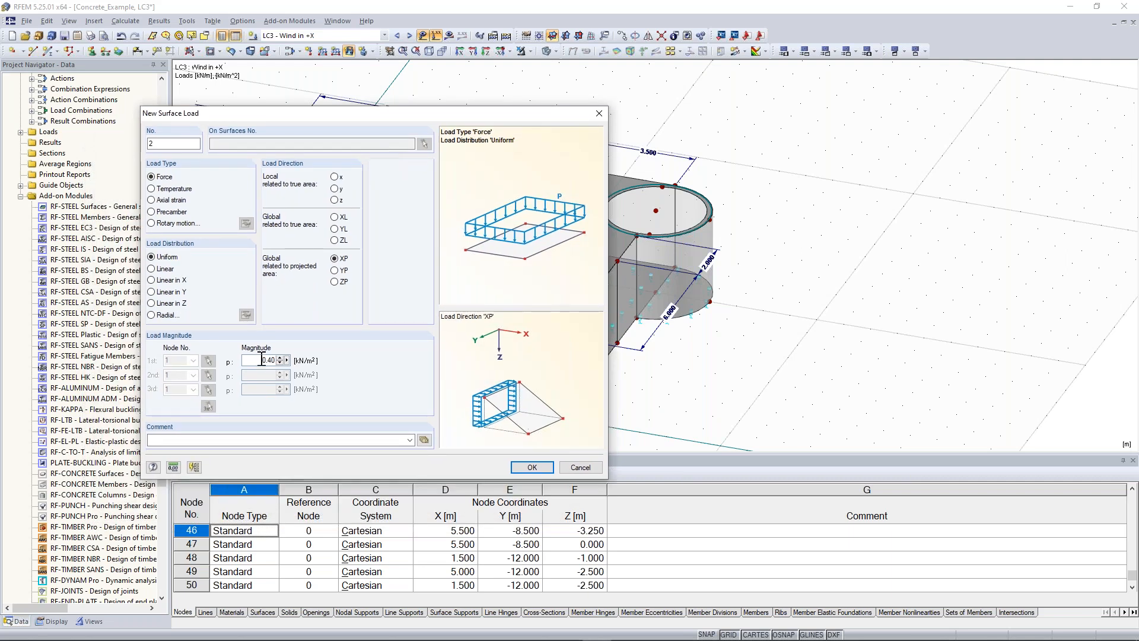
pyautogui.write('0,25')
pyautogui.click(533, 467)
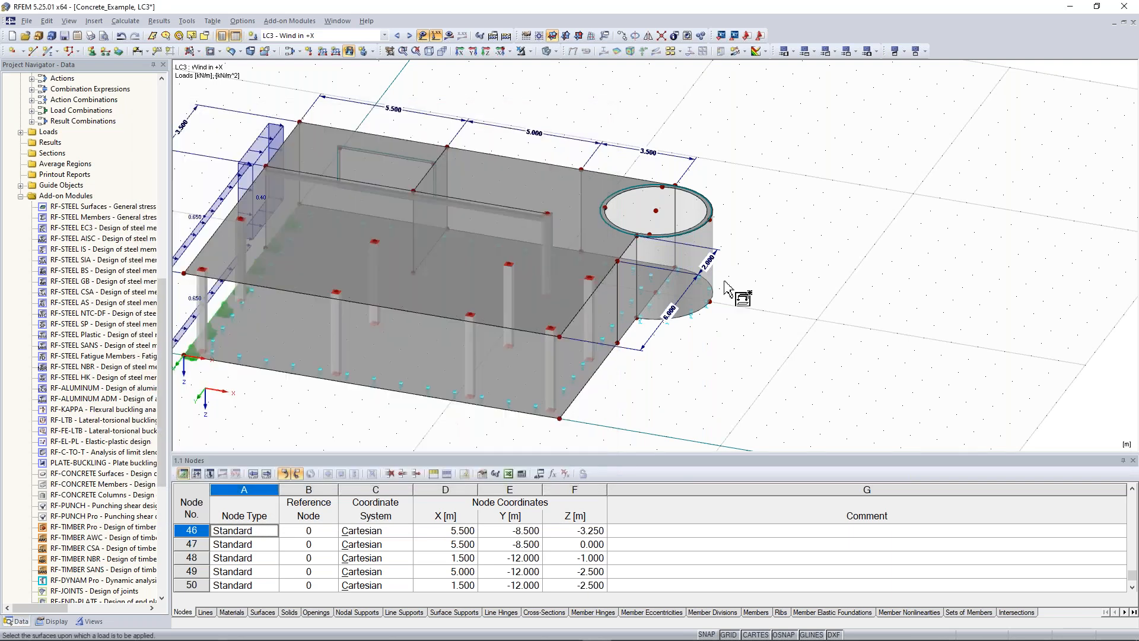
pyautogui.click(624, 298)
pyautogui.rightClick(754, 369)
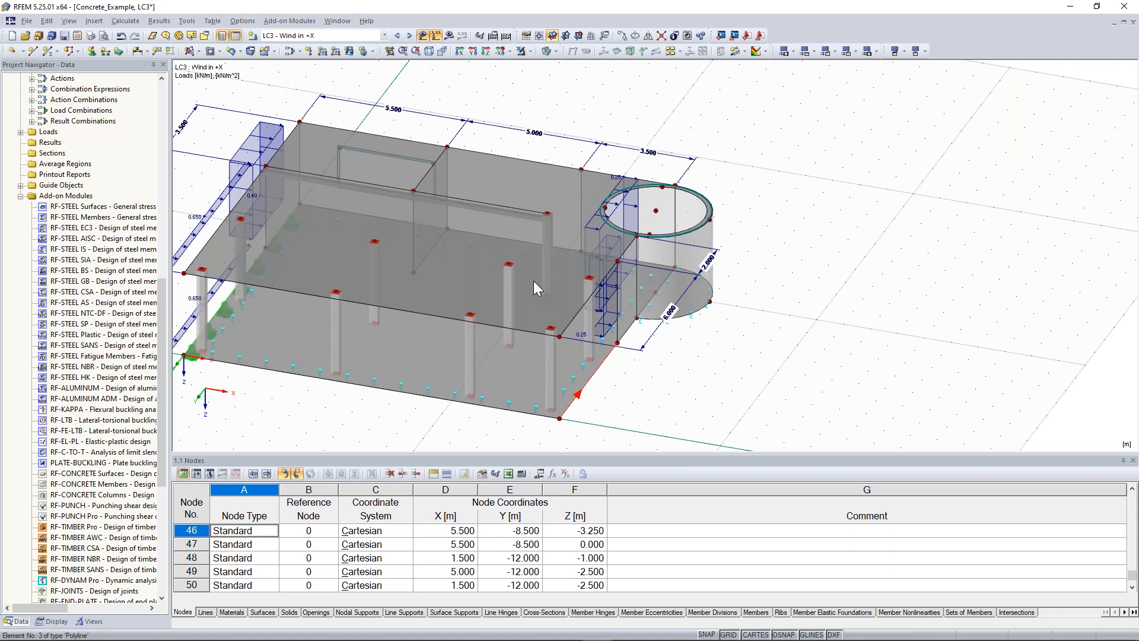
pyautogui.press('Return')
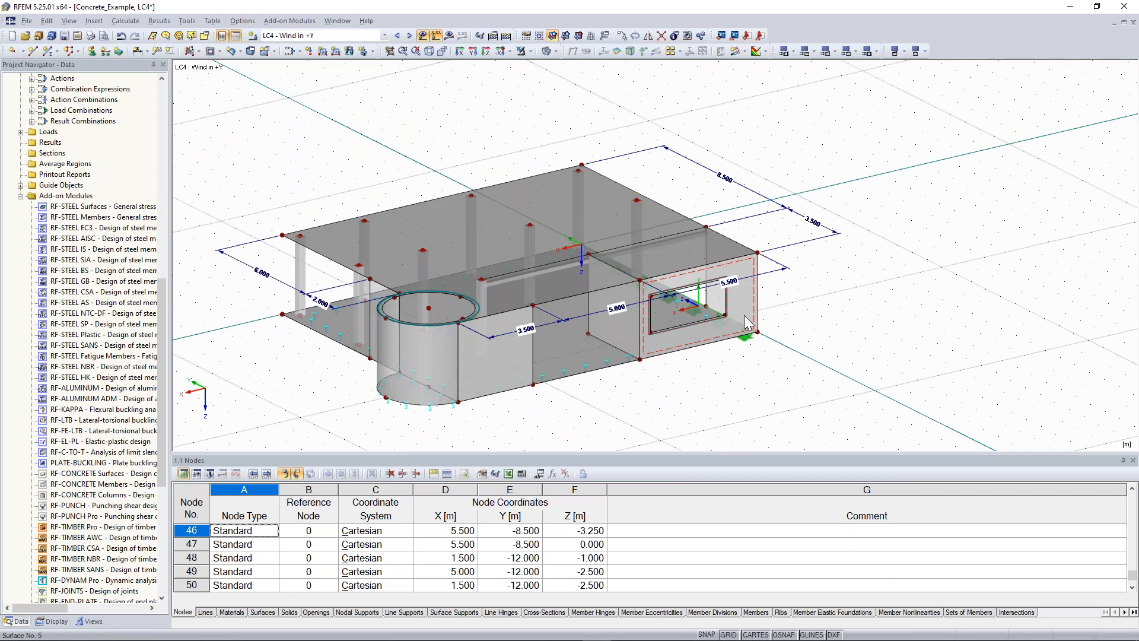
# Step: Apply a uniform 0.4 kN/m² surface load in direction YP to wall surfaces 5, 6 and 8 in LC4, Wind in +Y
pyautogui.click(349, 50)
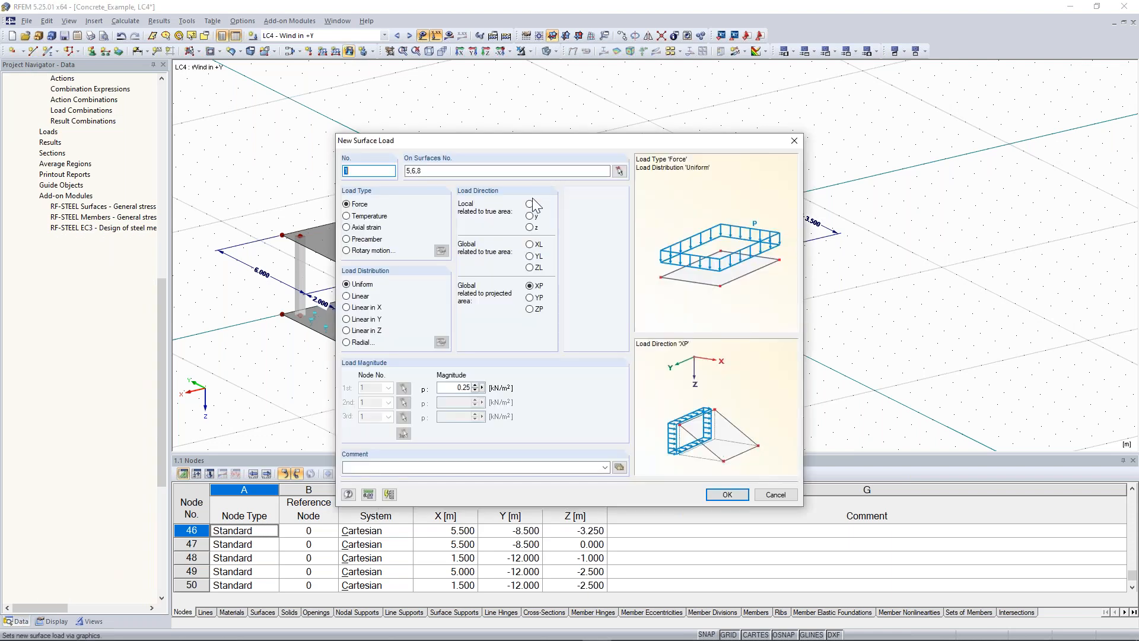
pyautogui.click(530, 297)
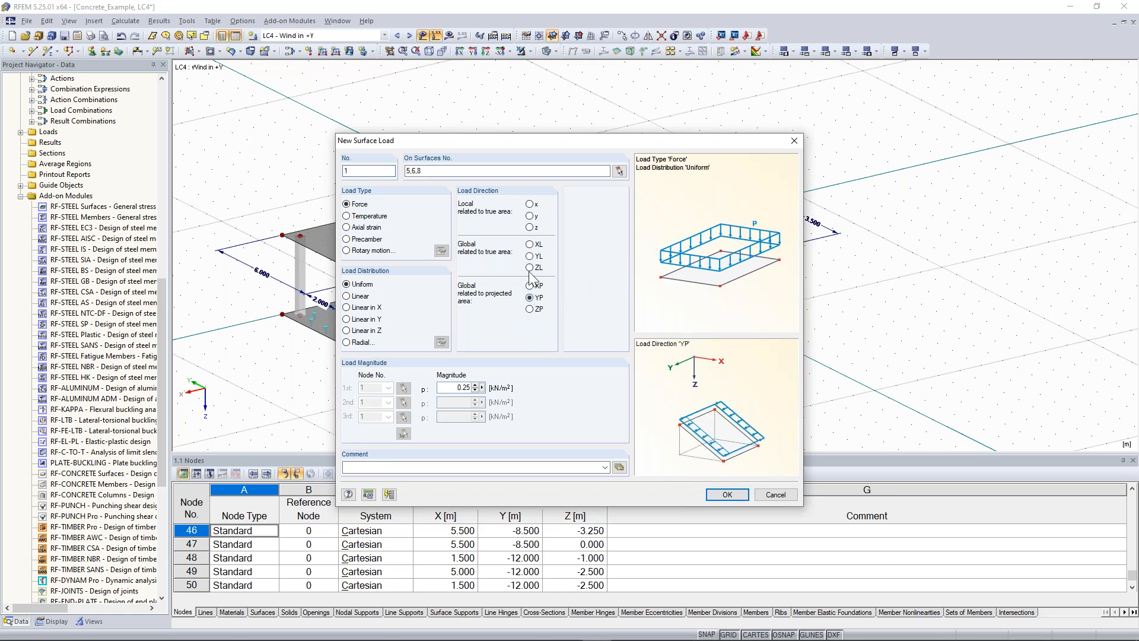
pyautogui.doubleClick(454, 388)
pyautogui.press('BackSpace')
pyautogui.write('0.4')
pyautogui.moveTo(561, 140); pyautogui.dragTo(541, 72)
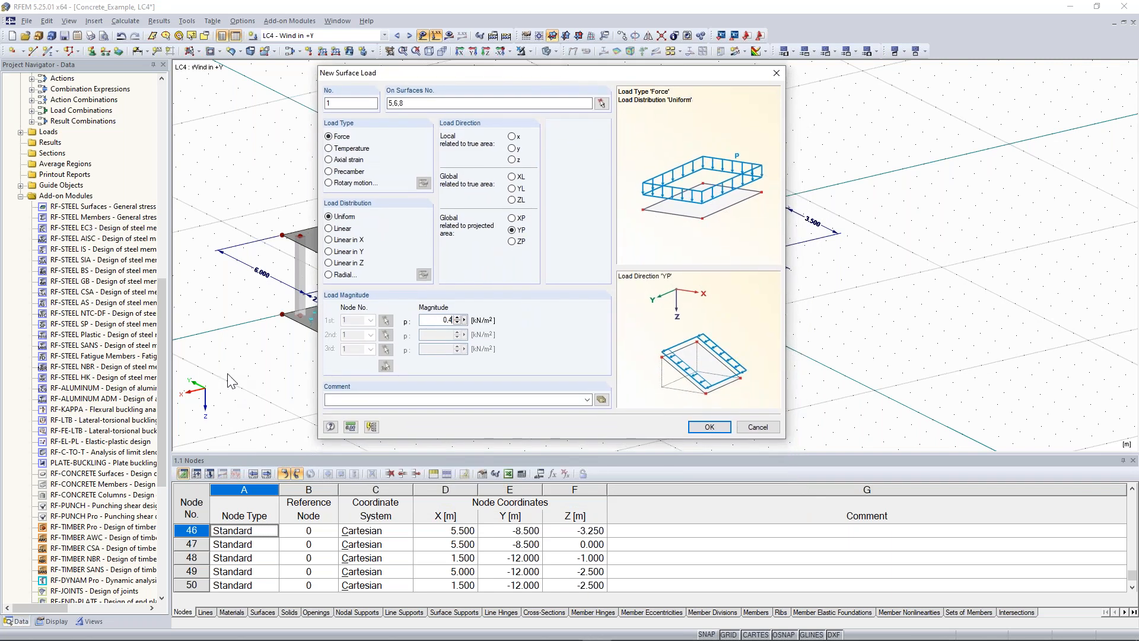
pyautogui.click(717, 434)
pyautogui.click(710, 428)
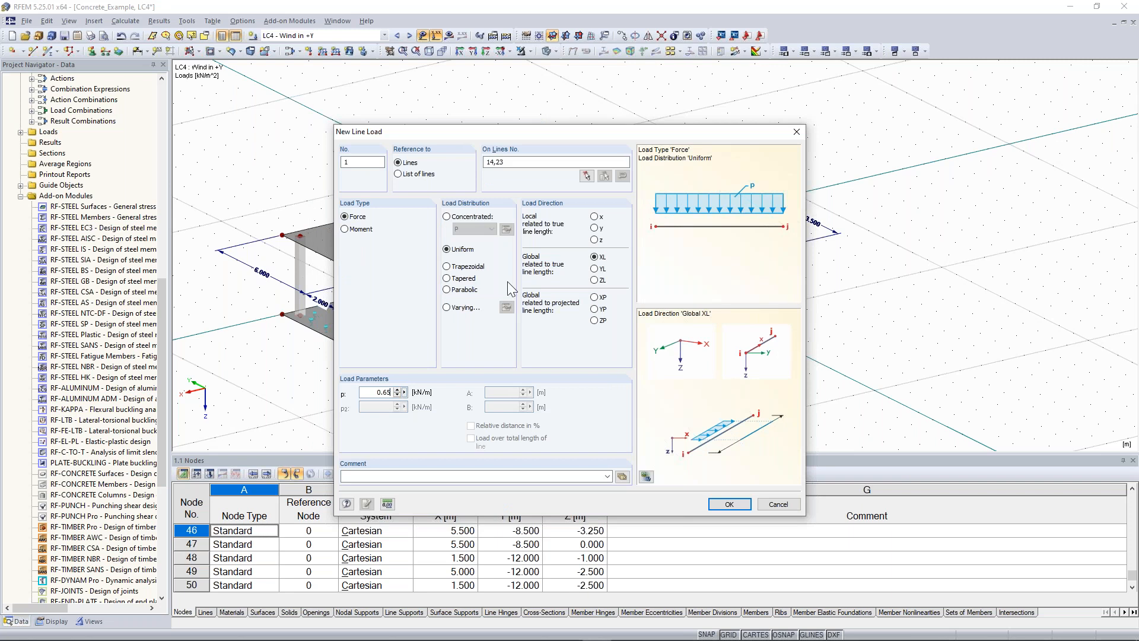
# Step: Apply uniform line loads in direction YL in LC4: 0.65 kN/m on lines 14 and 23, and 0.41 kN/m on lines 2 and 8
pyautogui.click(595, 268)
pyautogui.click(729, 503)
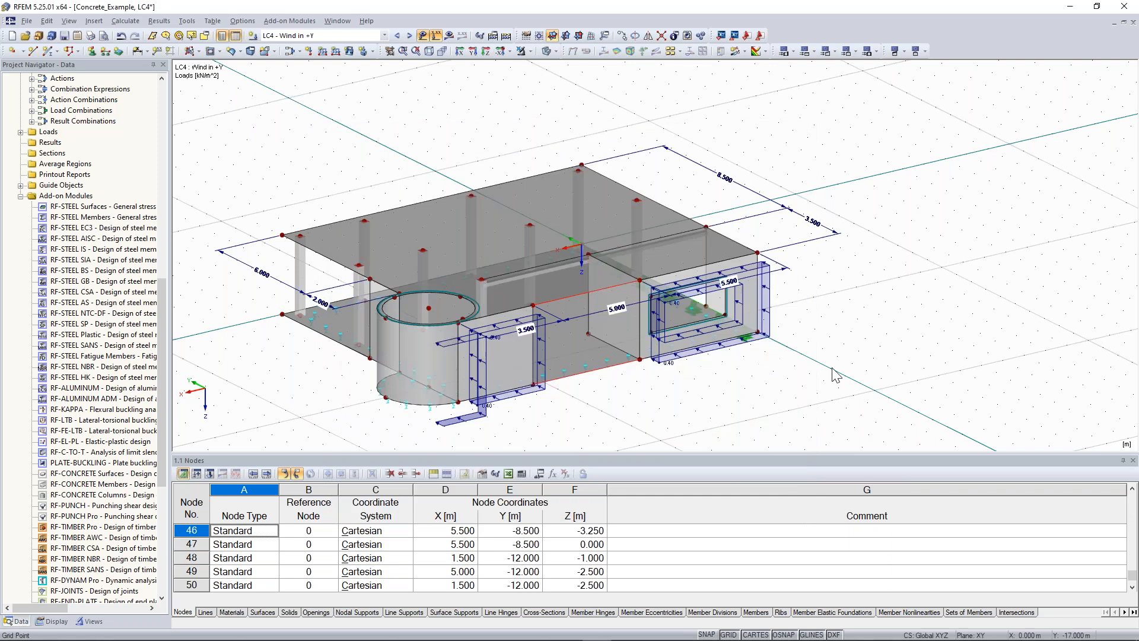
pyautogui.keyDown('ctrl'); pyautogui.moveTo(358, 354); pyautogui.dragTo(591, 302, button='middle'); pyautogui.keyUp('ctrl')
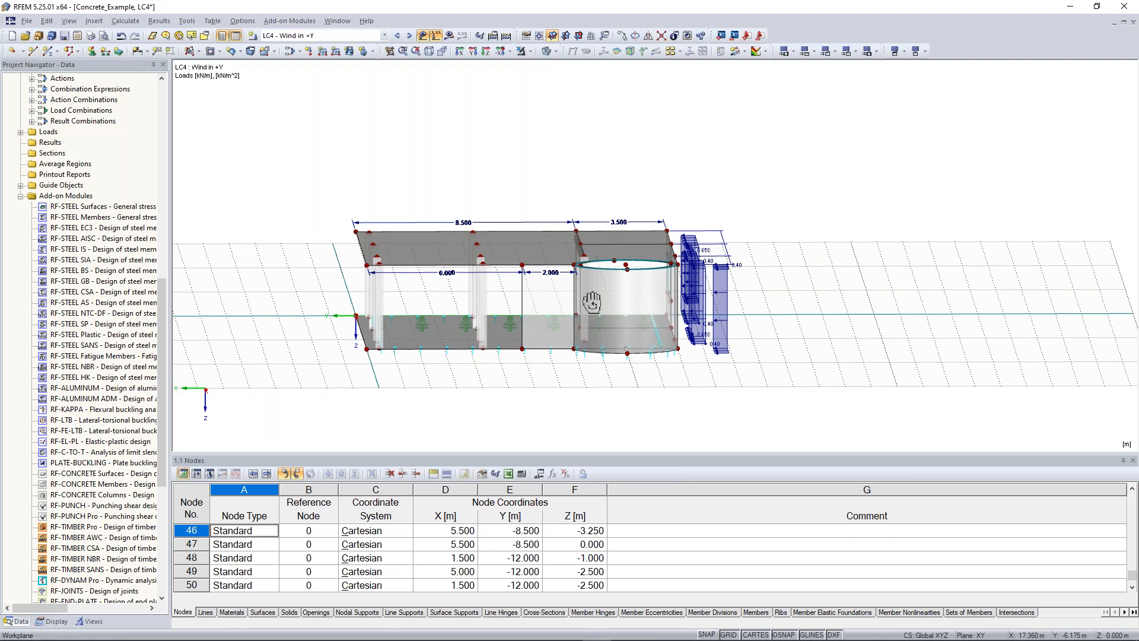
pyautogui.keyDown('ctrl'); pyautogui.moveTo(592, 302); pyautogui.dragTo(606, 314, button='middle'); pyautogui.keyUp('ctrl')
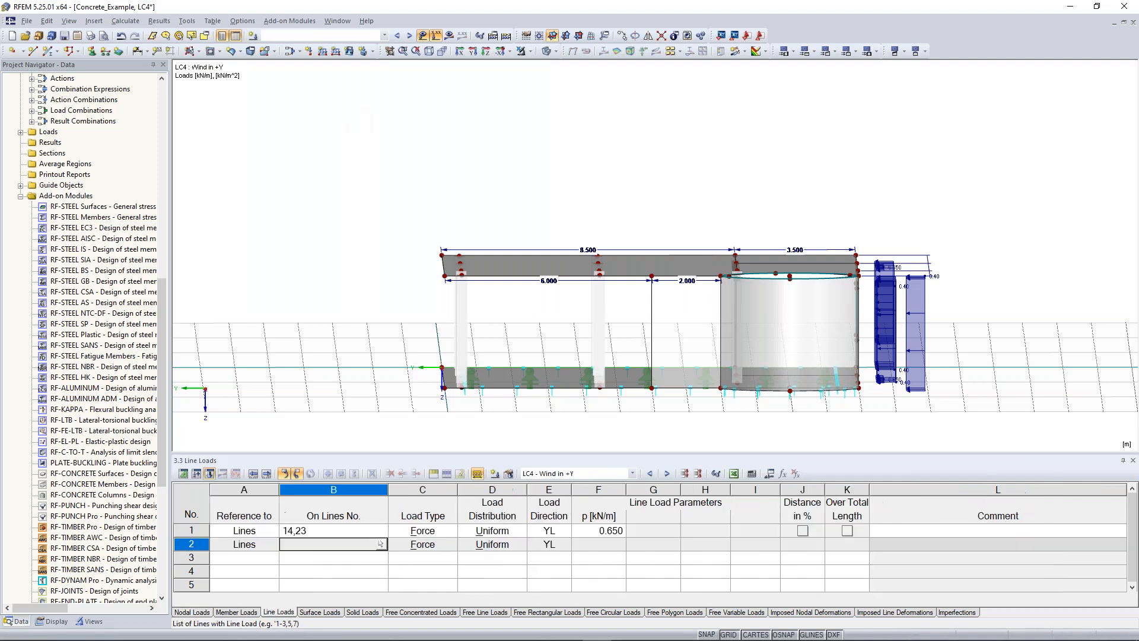
pyautogui.click(382, 547)
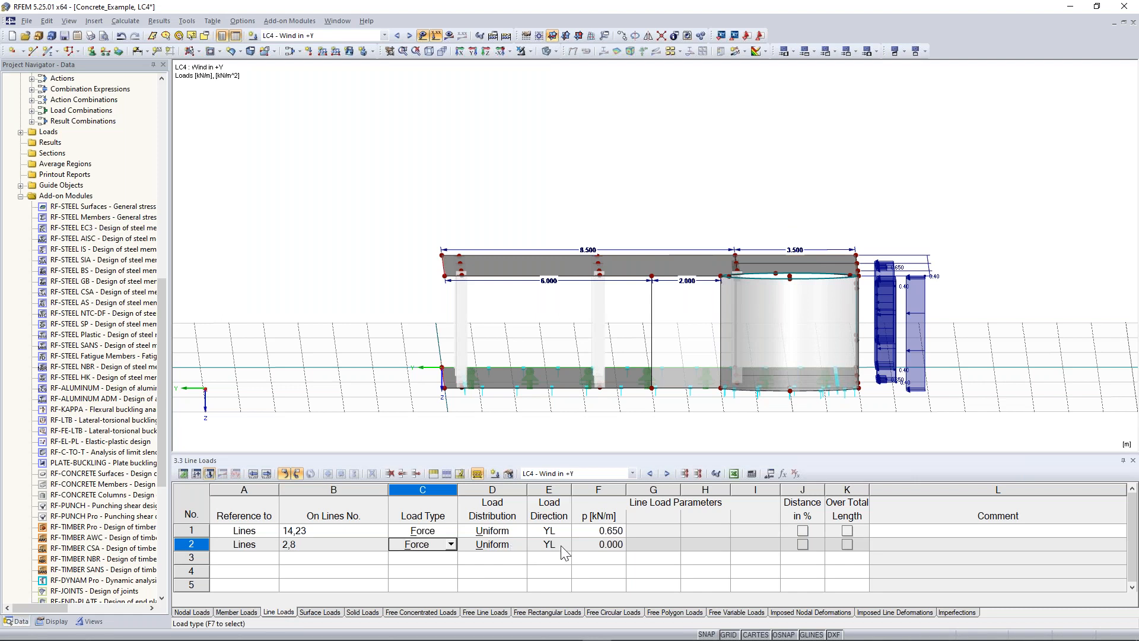
pyautogui.click(602, 544)
pyautogui.click(601, 545)
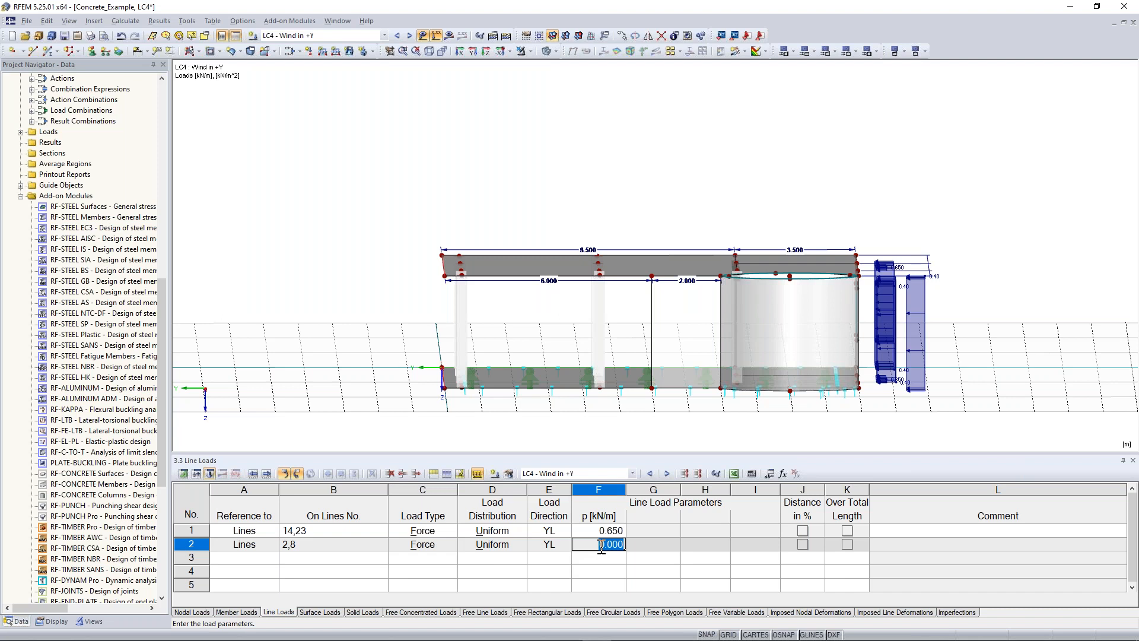
pyautogui.write('0,41')
pyautogui.press('Return')
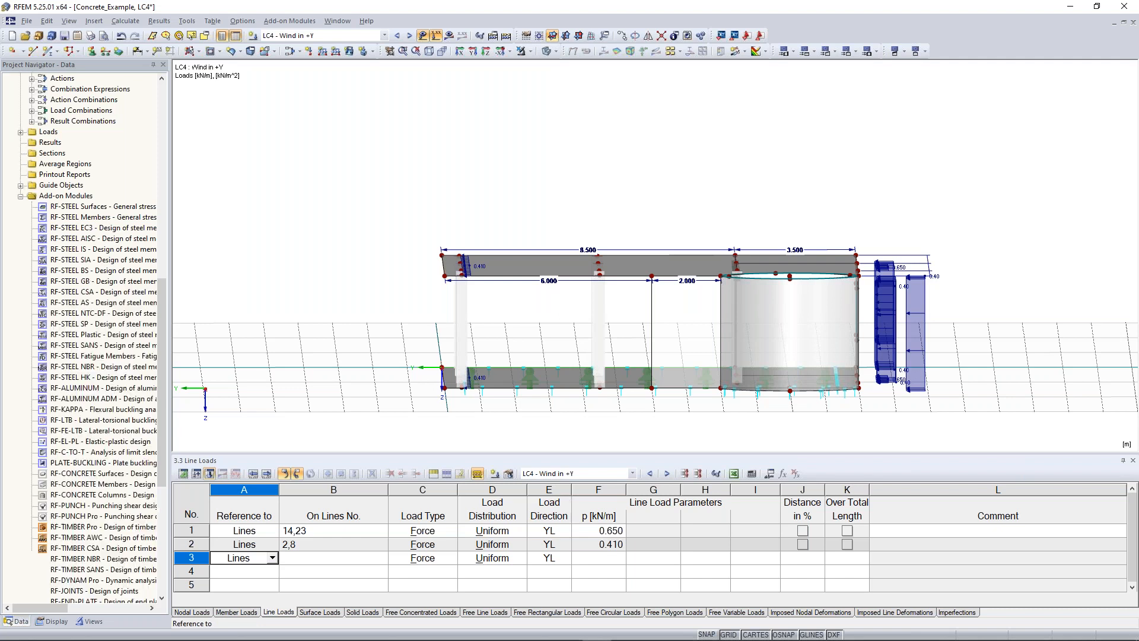
# Step: Display load case LC5, Imperfection towards +X, and show only the members with cross-section 1, Rectangle 300/300
pyautogui.keyDown('ctrl'); pyautogui.moveTo(292, 283); pyautogui.dragTo(419, 271, button='middle'); pyautogui.keyUp('ctrl')
pyautogui.scroll(-2, 384, 363)
pyautogui.keyDown('ctrl'); pyautogui.moveTo(418, 270); pyautogui.dragTo(422, 309, button='middle'); pyautogui.keyUp('ctrl')
pyautogui.scroll(-1, 422, 310)
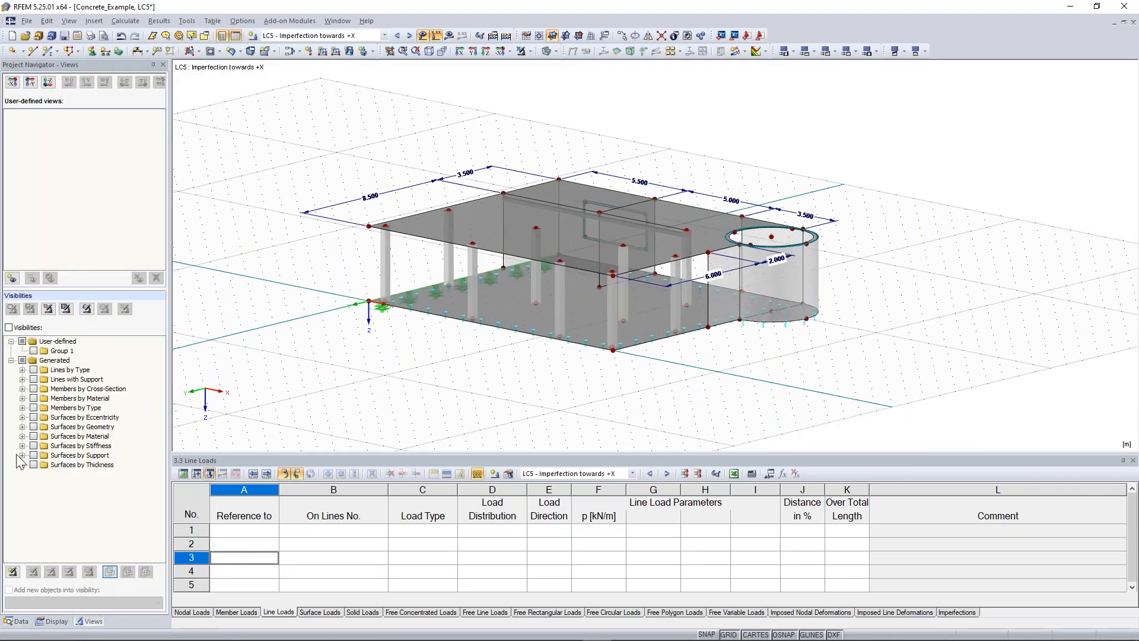
pyautogui.click(22, 388)
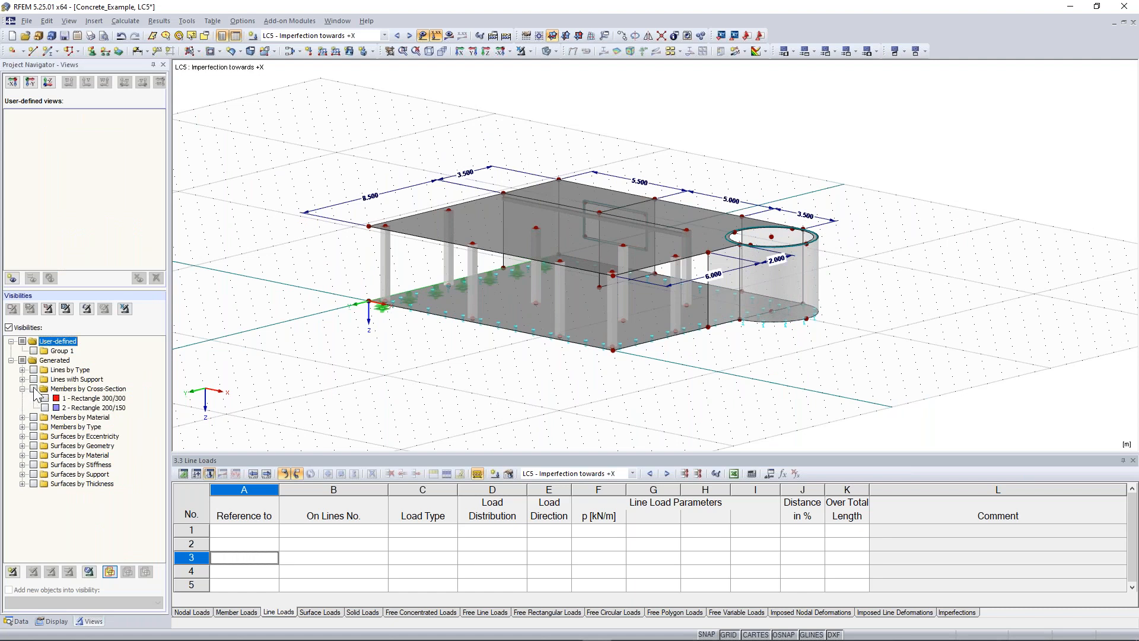
pyautogui.click(34, 388)
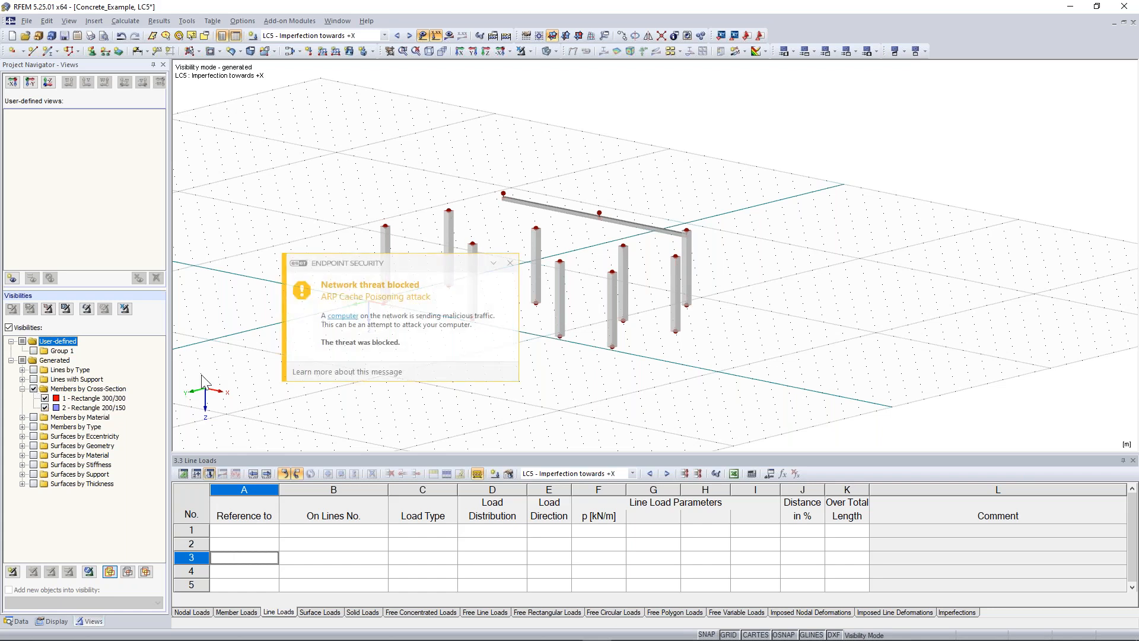
pyautogui.click(510, 263)
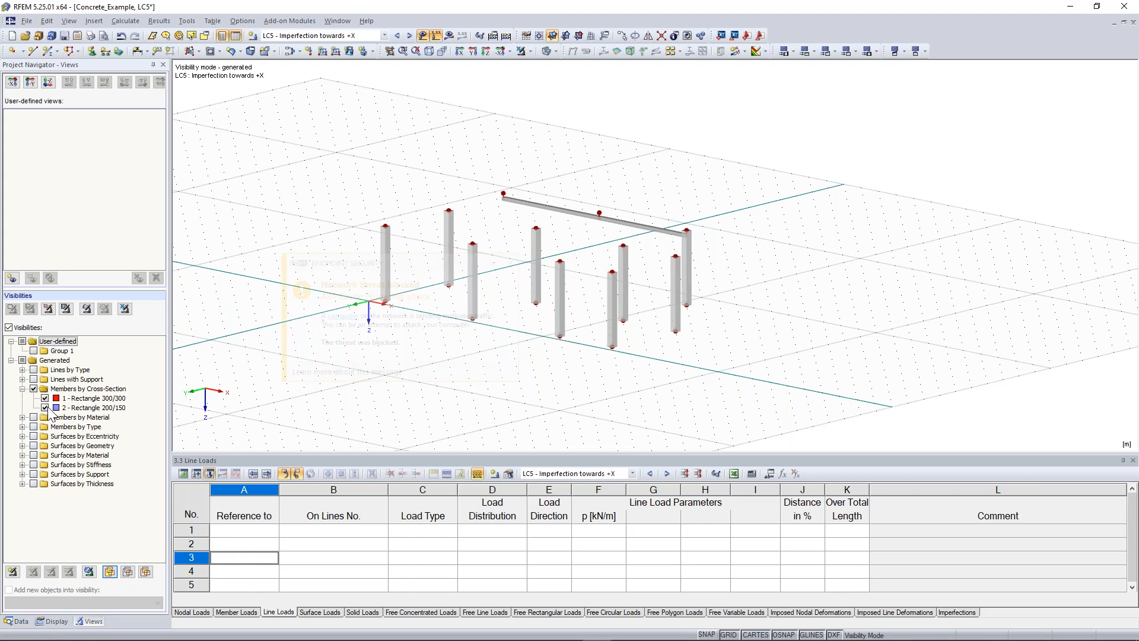
pyautogui.click(510, 264)
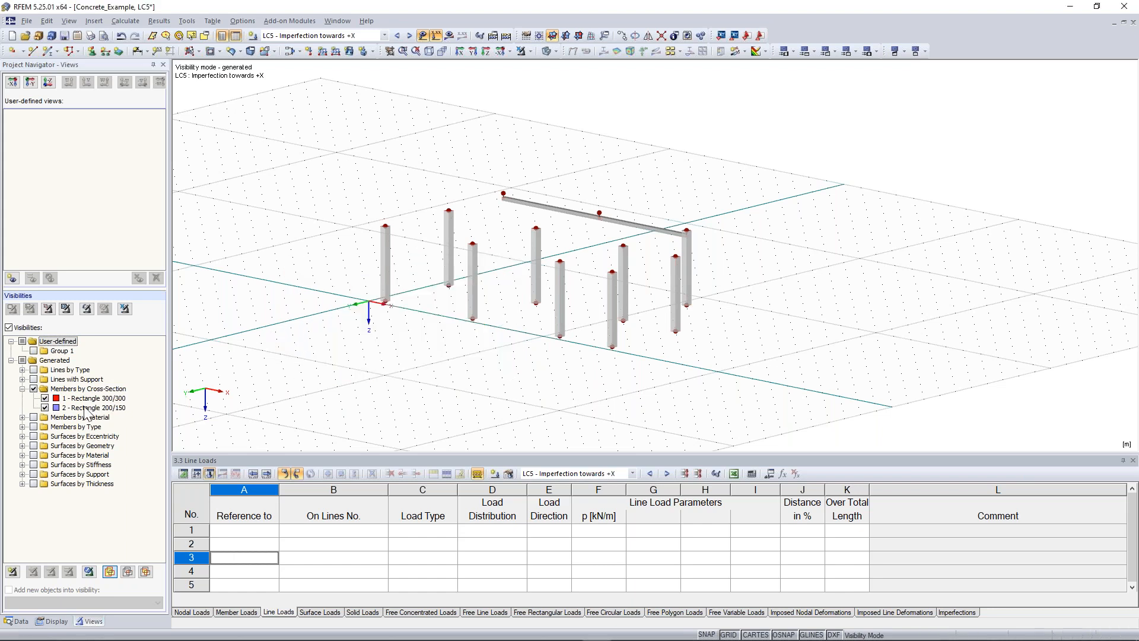
pyautogui.click(44, 407)
pyautogui.click(466, 378)
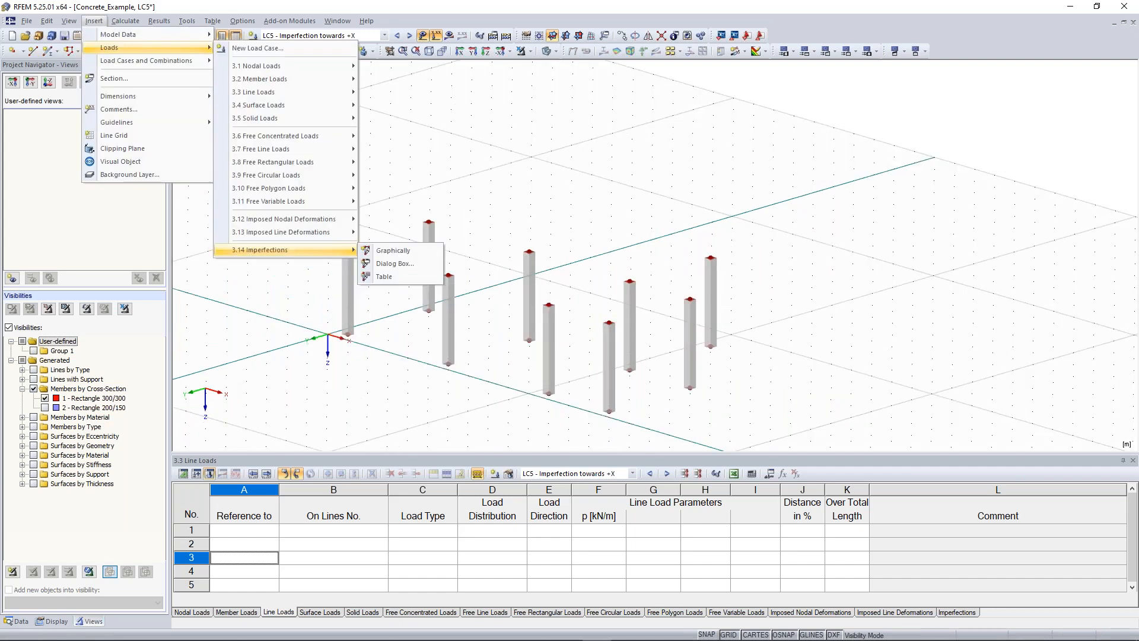
# Step: Apply an imperfection to all visible columns in local z per EN 1992-1-1: 2004-12 (Eurocode 2), with inclination 1/200 and precamber 0
pyautogui.click(393, 250)
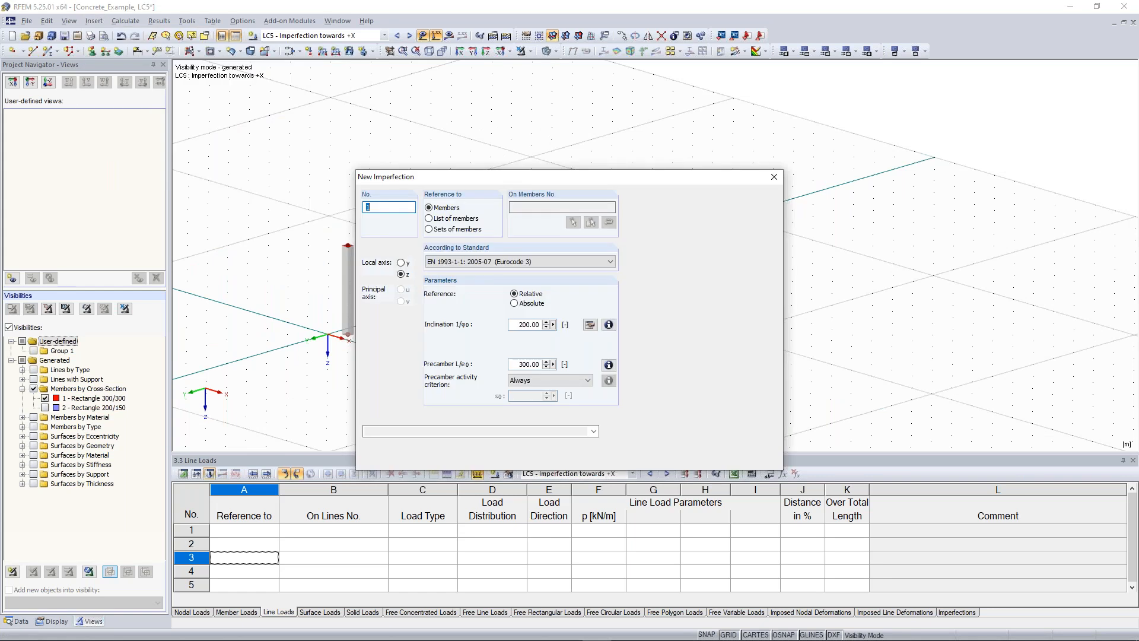
pyautogui.moveTo(846, 79); pyautogui.dragTo(766, 70)
pyautogui.click(696, 108)
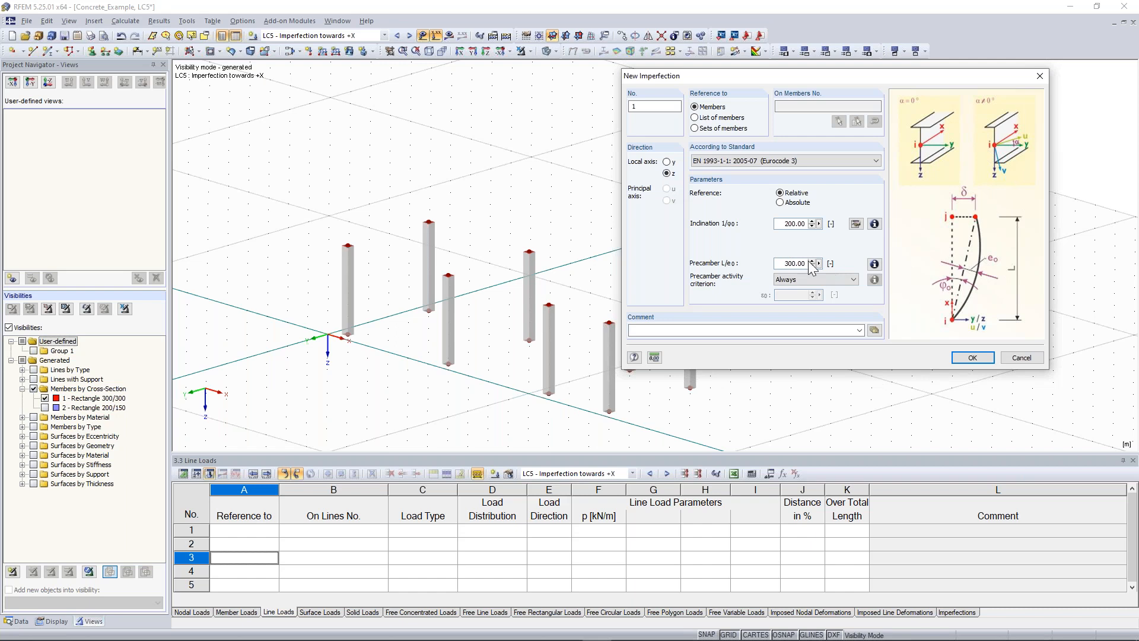
pyautogui.moveTo(777, 263); pyautogui.dragTo(839, 264)
pyautogui.write('0')
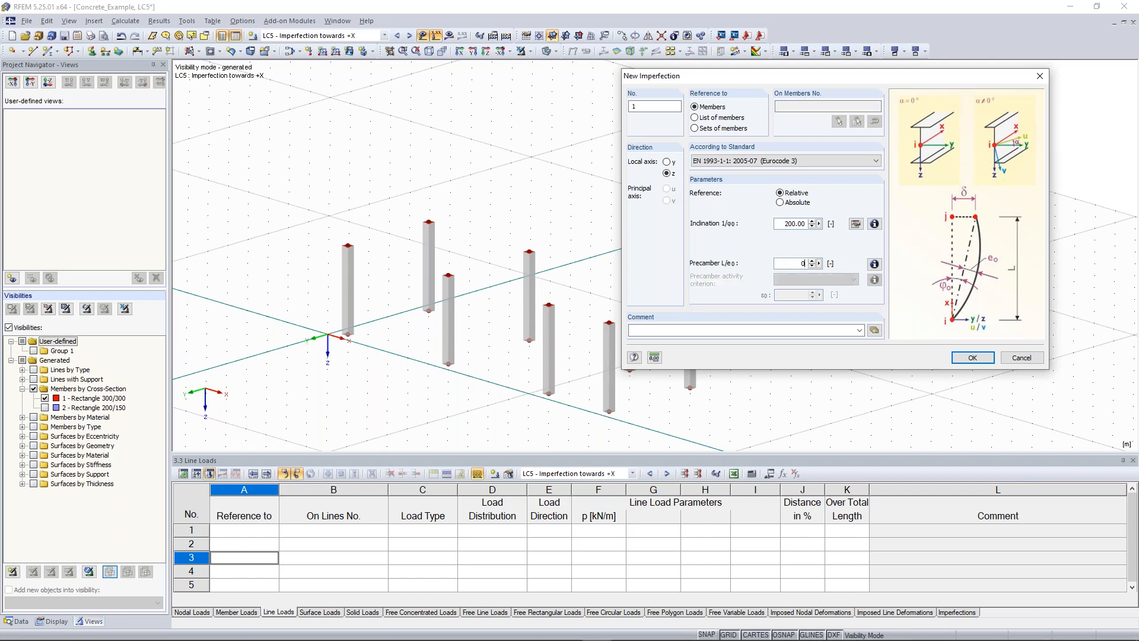
pyautogui.click(777, 163)
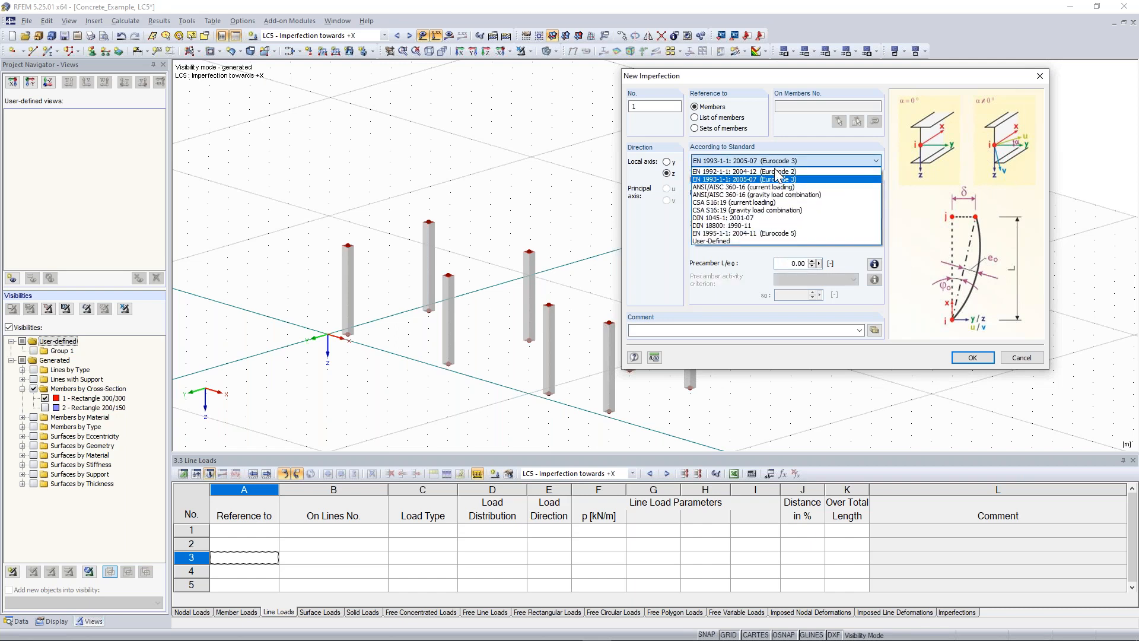
pyautogui.click(774, 172)
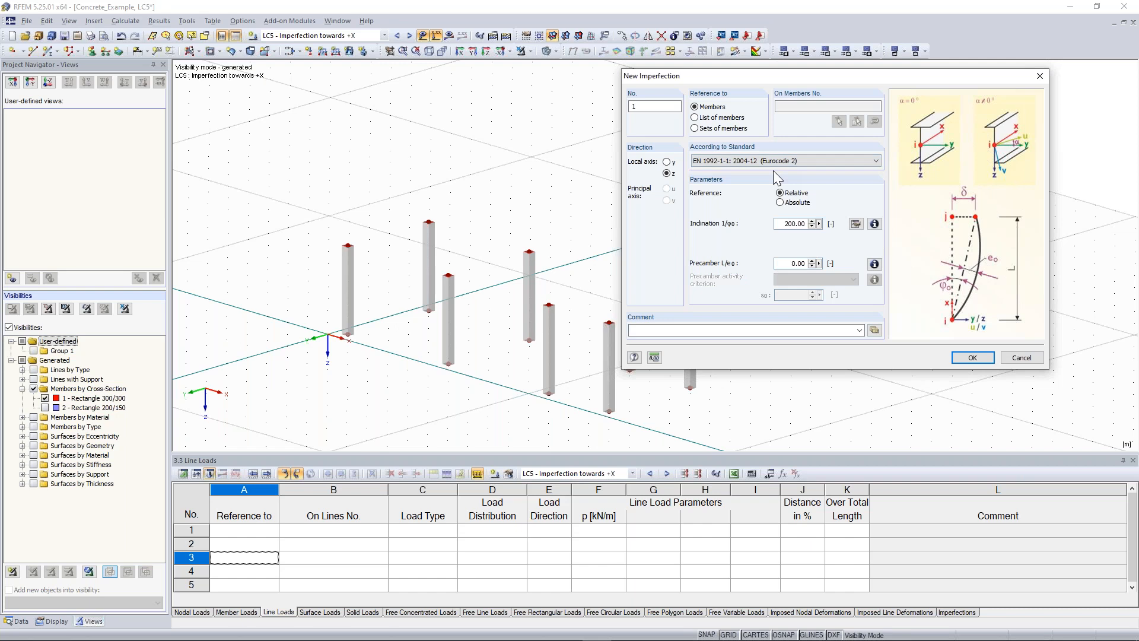
pyautogui.click(874, 224)
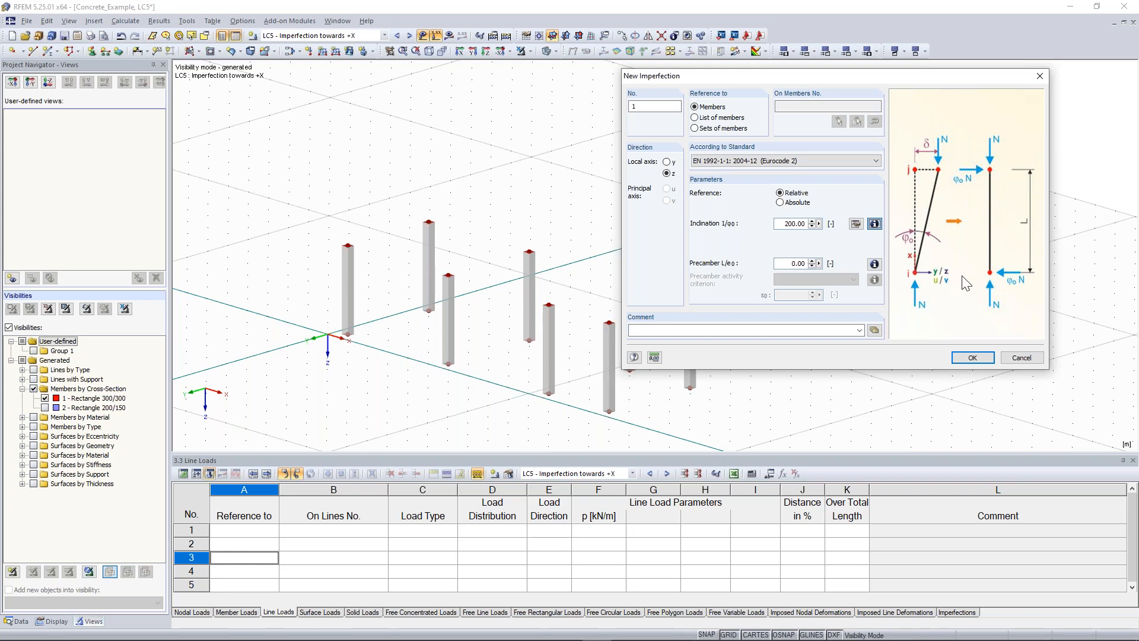
pyautogui.click(972, 357)
pyautogui.moveTo(300, 163); pyautogui.dragTo(794, 432)
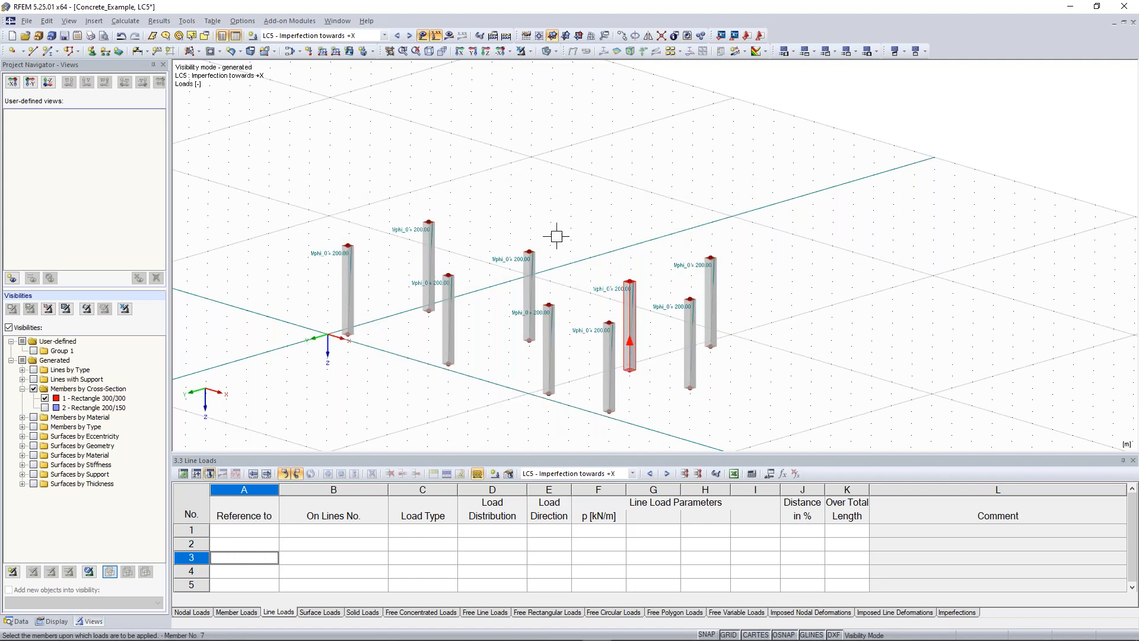
pyautogui.press('Escape')
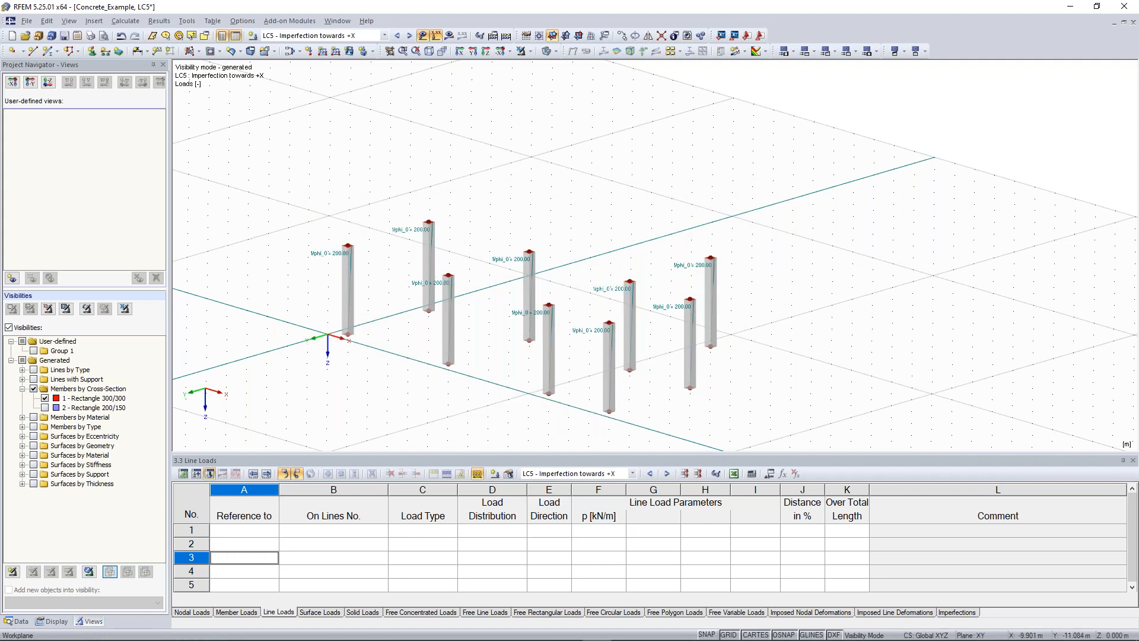
# Step: Display the columns as a wireframe and examine the direction of their imperfections in LC5
pyautogui.keyDown('ctrl'); pyautogui.moveTo(354, 213); pyautogui.dragTo(380, 258, button='middle'); pyautogui.keyUp('ctrl')
pyautogui.scroll(3, 325, 294)
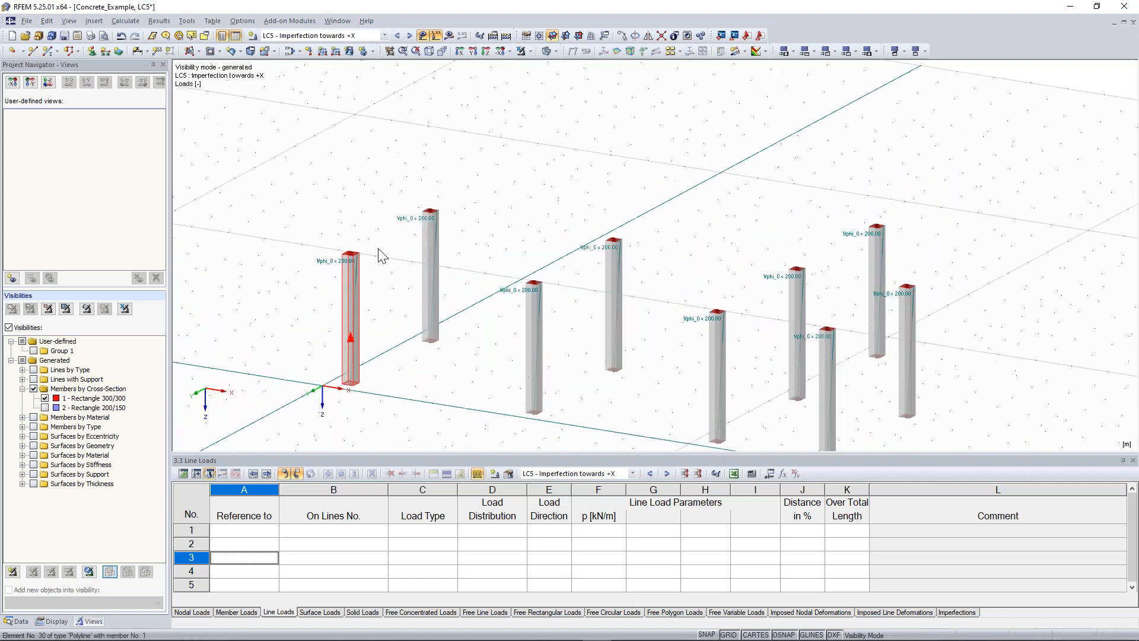
pyautogui.click(544, 52)
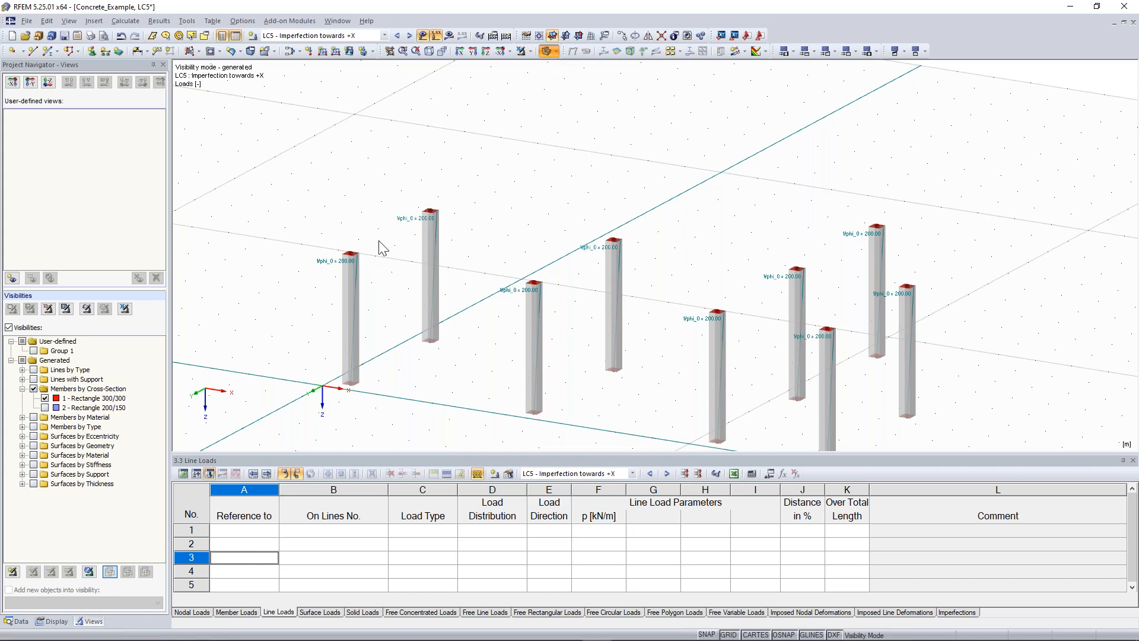
pyautogui.scroll(2, 383, 250)
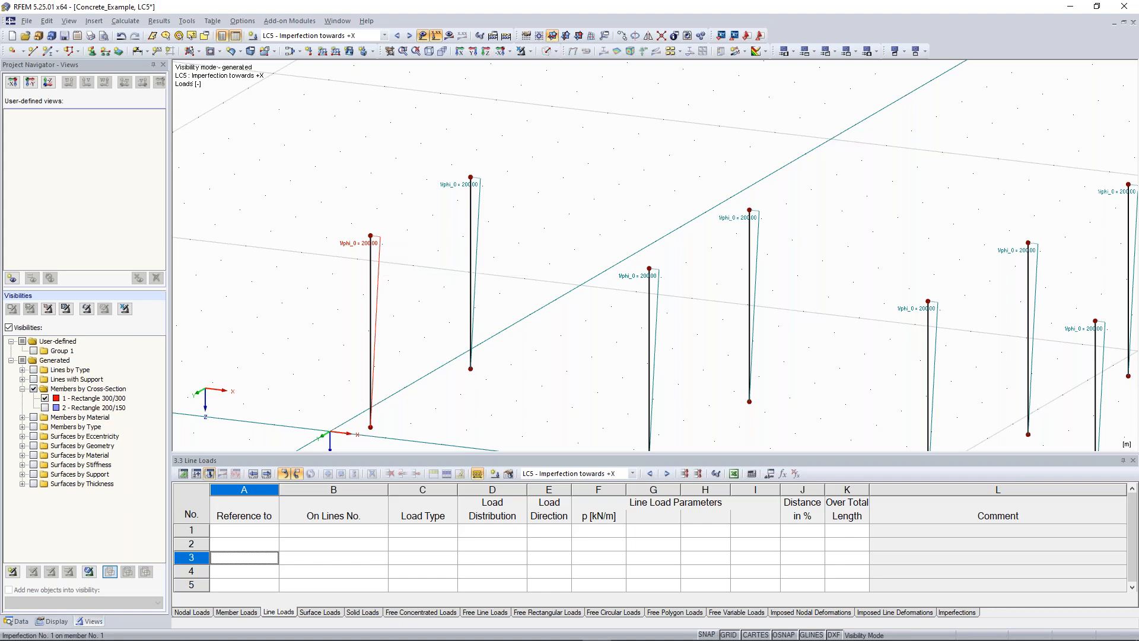
pyautogui.keyDown('ctrl'); pyautogui.moveTo(468, 317); pyautogui.dragTo(542, 313, button='middle'); pyautogui.keyUp('ctrl')
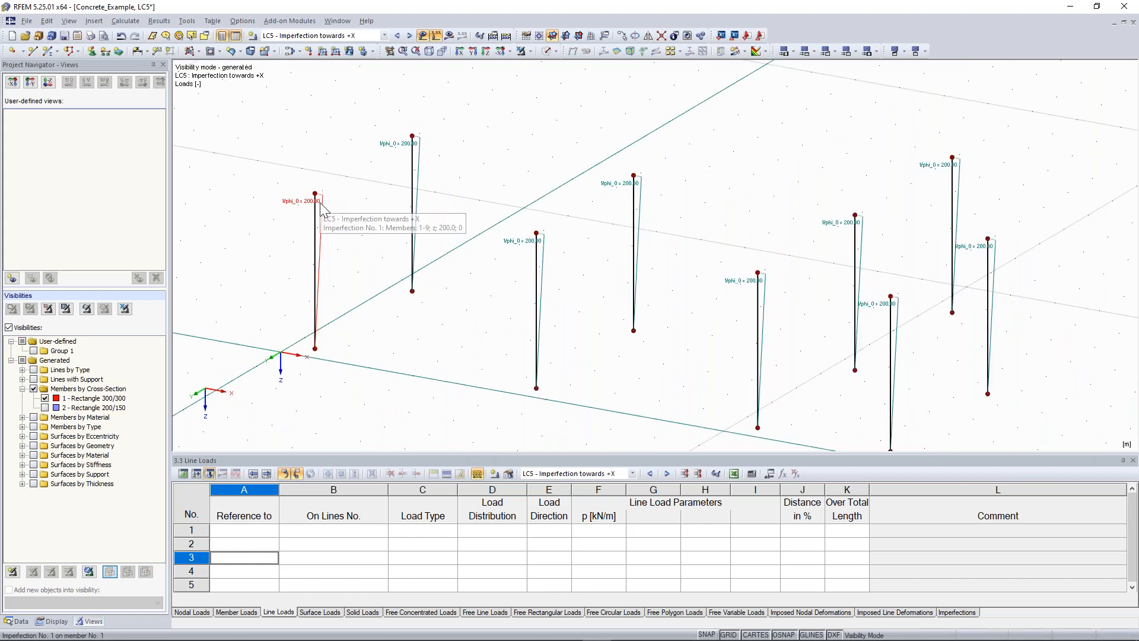
pyautogui.scroll(-3, 321, 207)
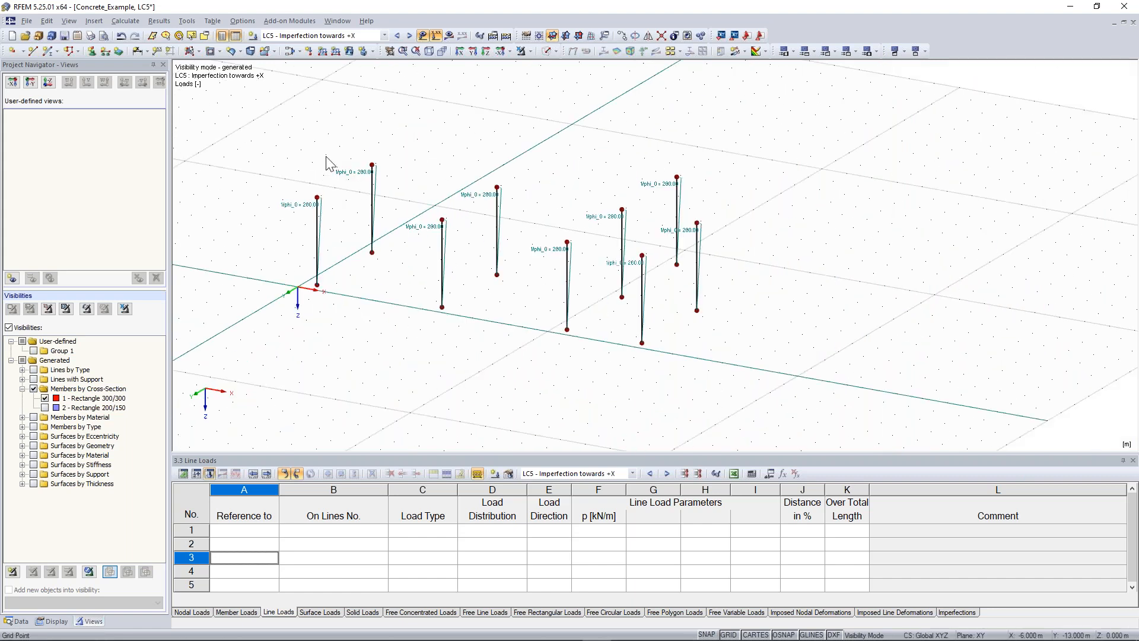
# Step: Display load case LC6, Imperfection towards +Y, and turn on the local axis systems of the column members
pyautogui.click(409, 36)
pyautogui.moveTo(253, 100); pyautogui.dragTo(619, 300)
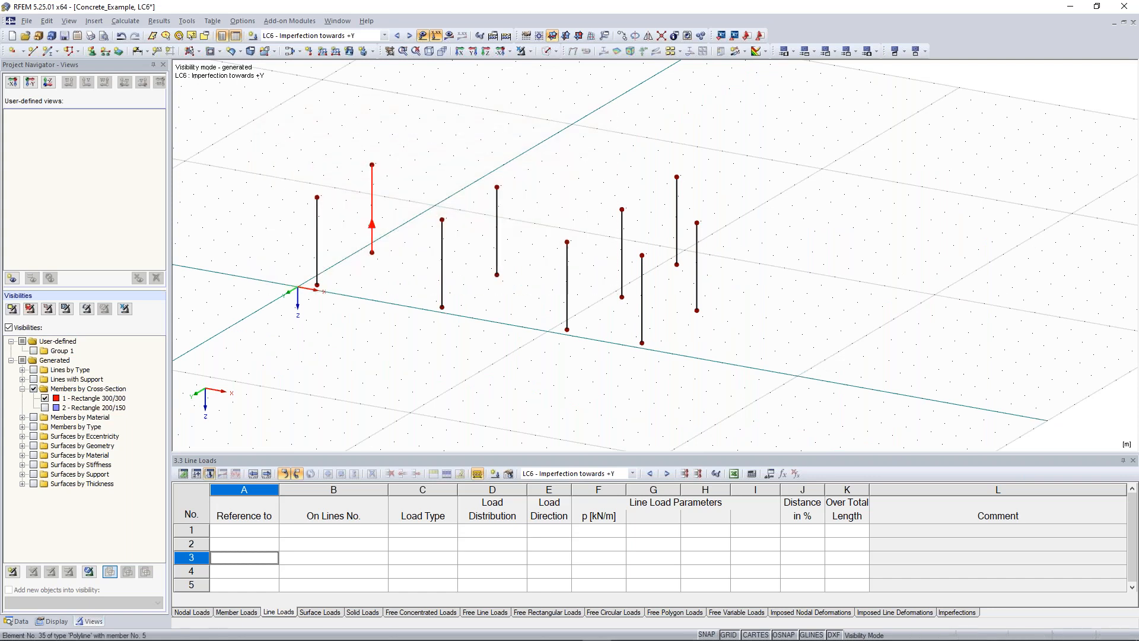
pyautogui.rightClick(372, 197)
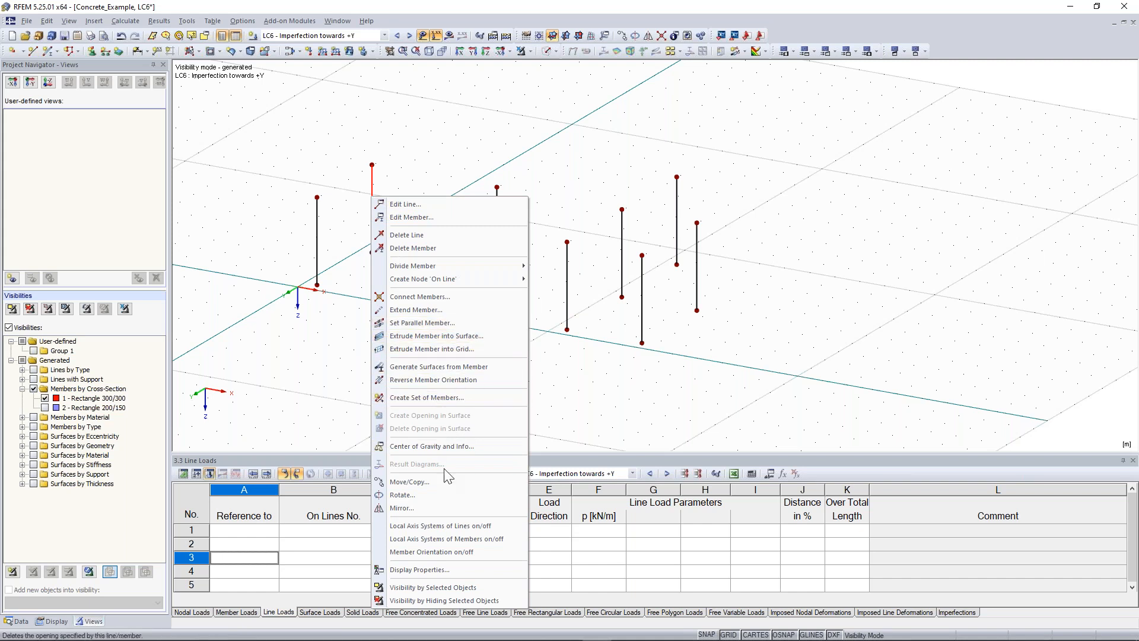
pyautogui.click(437, 530)
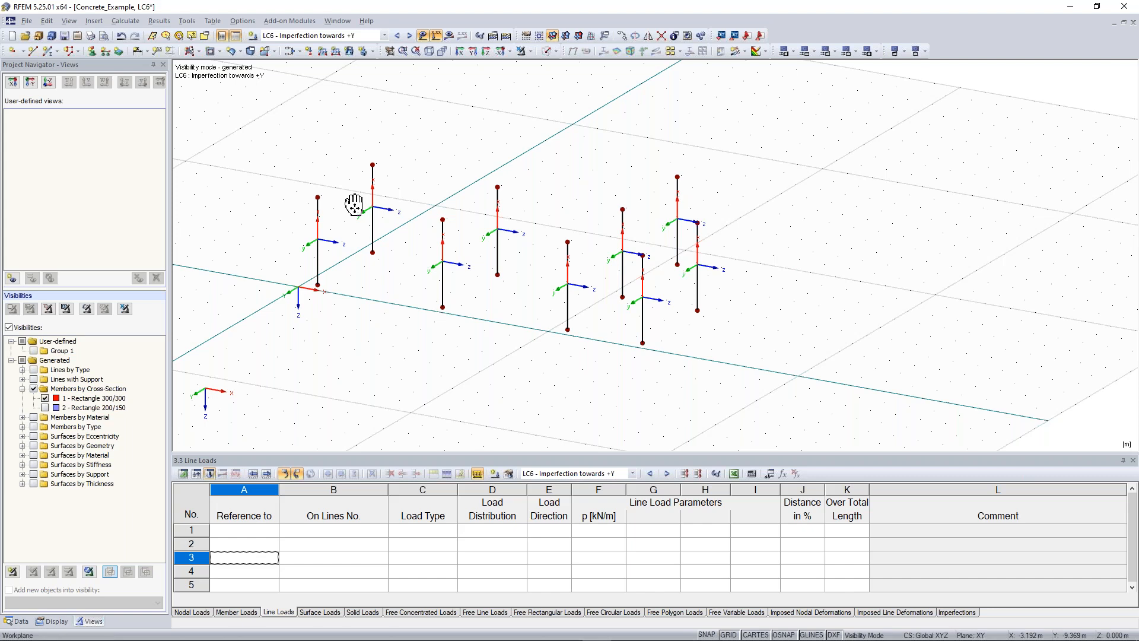
# Step: Apply an imperfection to all visible columns in local y per EN 1992-1-1: 2004-12 (Eurocode 2), with inclination 1/200 and precamber 0
pyautogui.moveTo(354, 204); pyautogui.dragTo(366, 210, button='middle')
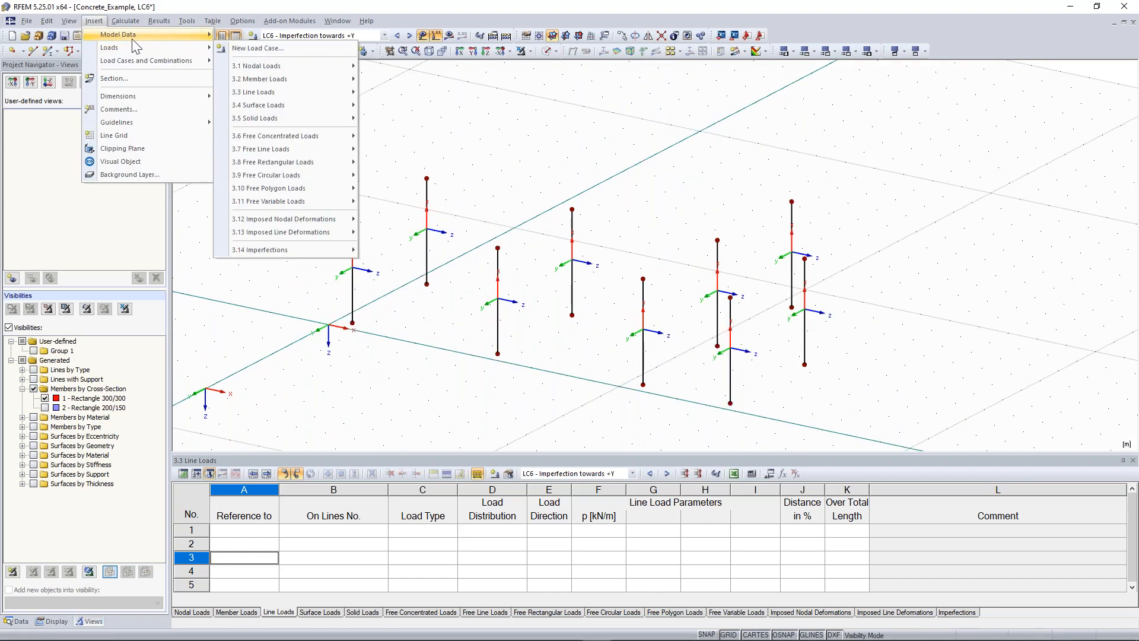
pyautogui.moveTo(267, 250)
pyautogui.click(392, 250)
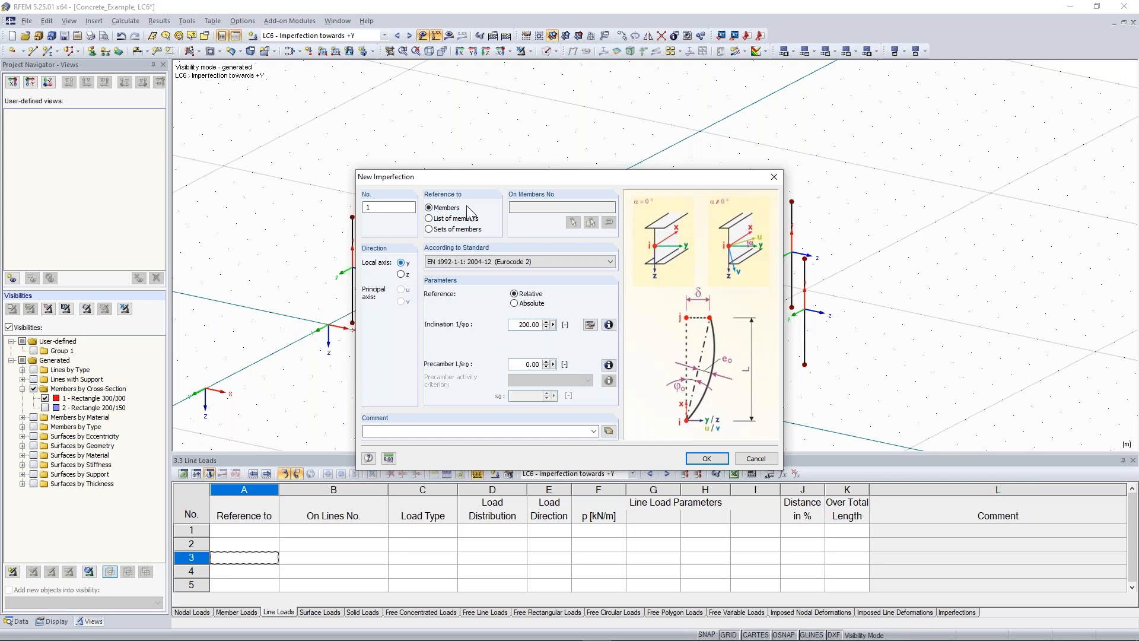
pyautogui.press('Return')
pyautogui.moveTo(292, 119); pyautogui.dragTo(897, 434)
pyautogui.press('Escape')
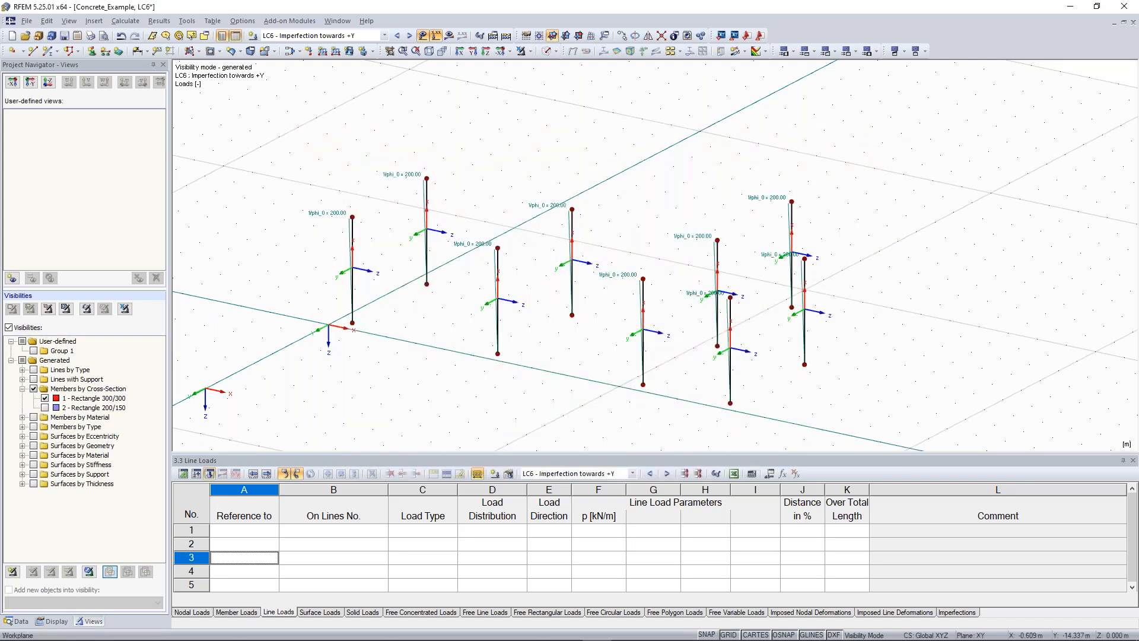
# Step: Cancel the visibility mode to show the whole building and display it as a transparent solid model
pyautogui.click(529, 52)
pyautogui.click(561, 154)
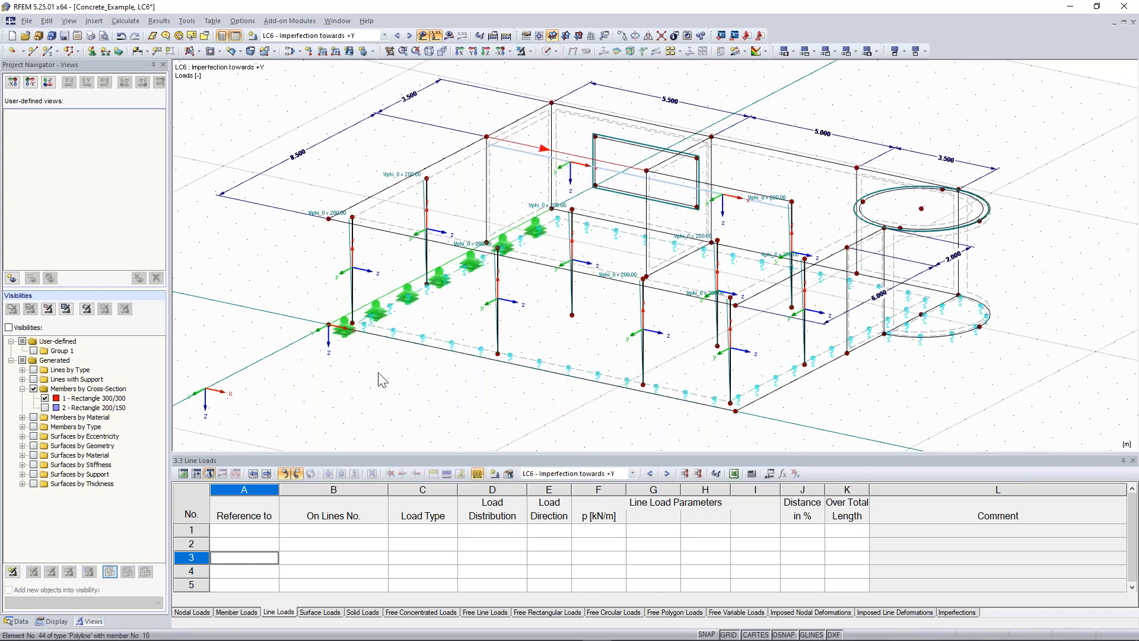
pyautogui.click(547, 51)
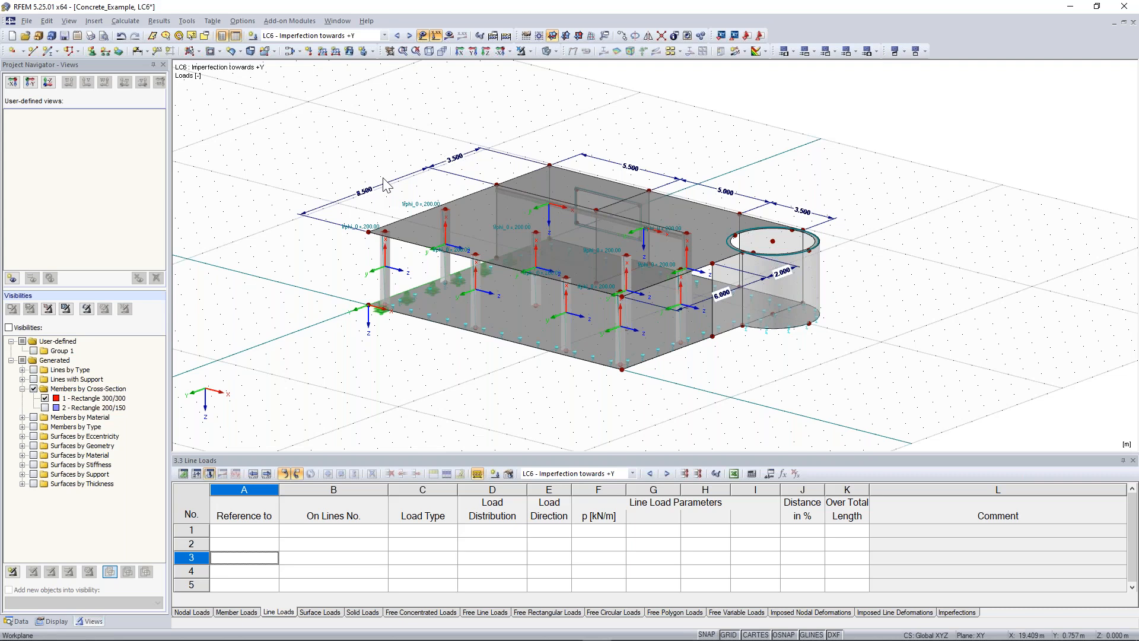
pyautogui.click(385, 185)
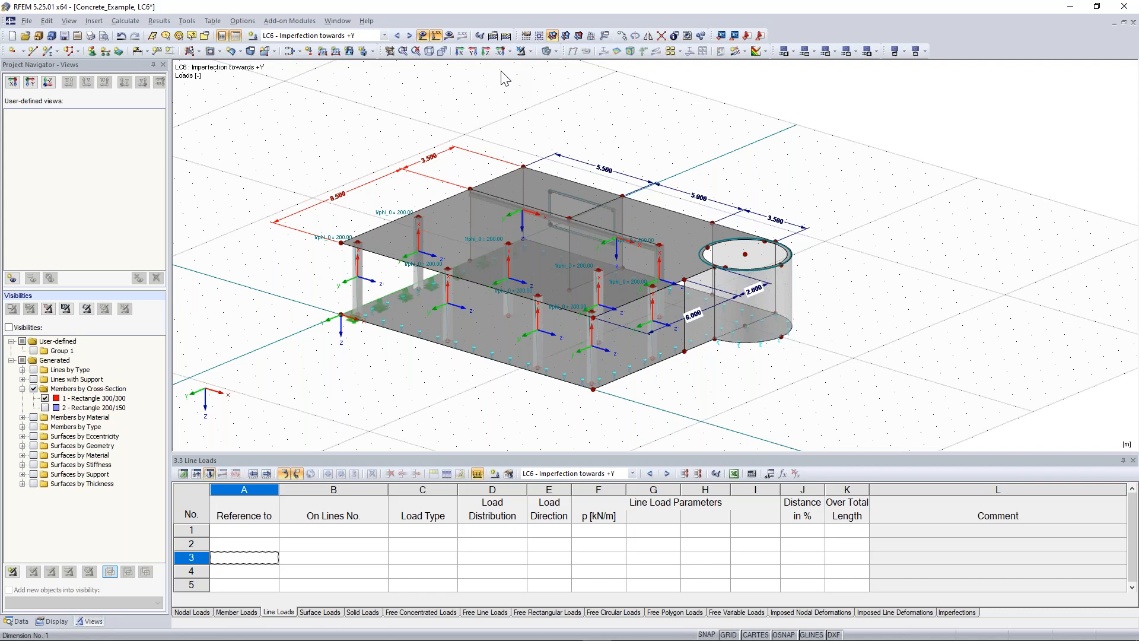
pyautogui.keyDown('ctrl'); pyautogui.moveTo(502, 72); pyautogui.dragTo(572, 122, button='middle'); pyautogui.keyUp('ctrl')
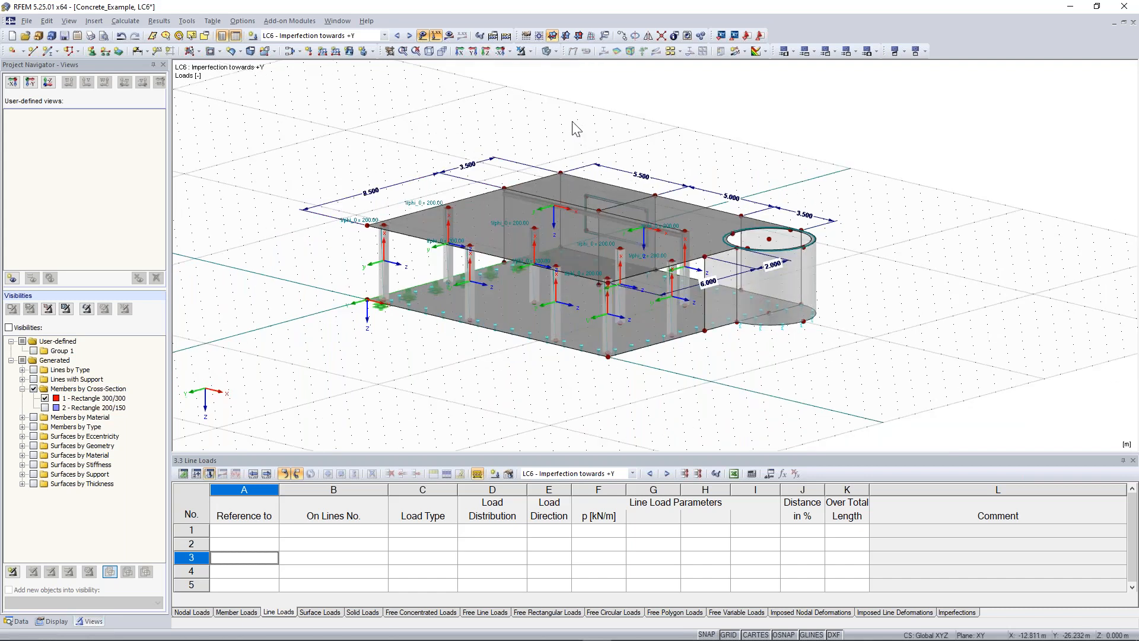
# Step: Calculate all load cases and combinations, declining to display the non-converged results of LC4
pyautogui.click(506, 37)
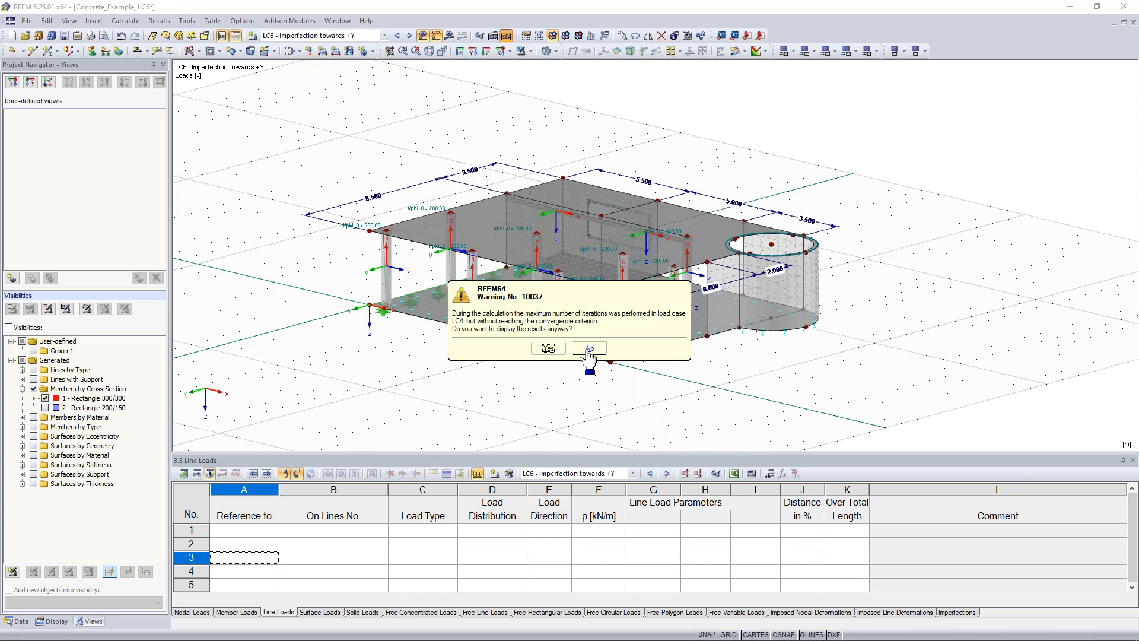
pyautogui.click(589, 350)
pyautogui.click(558, 372)
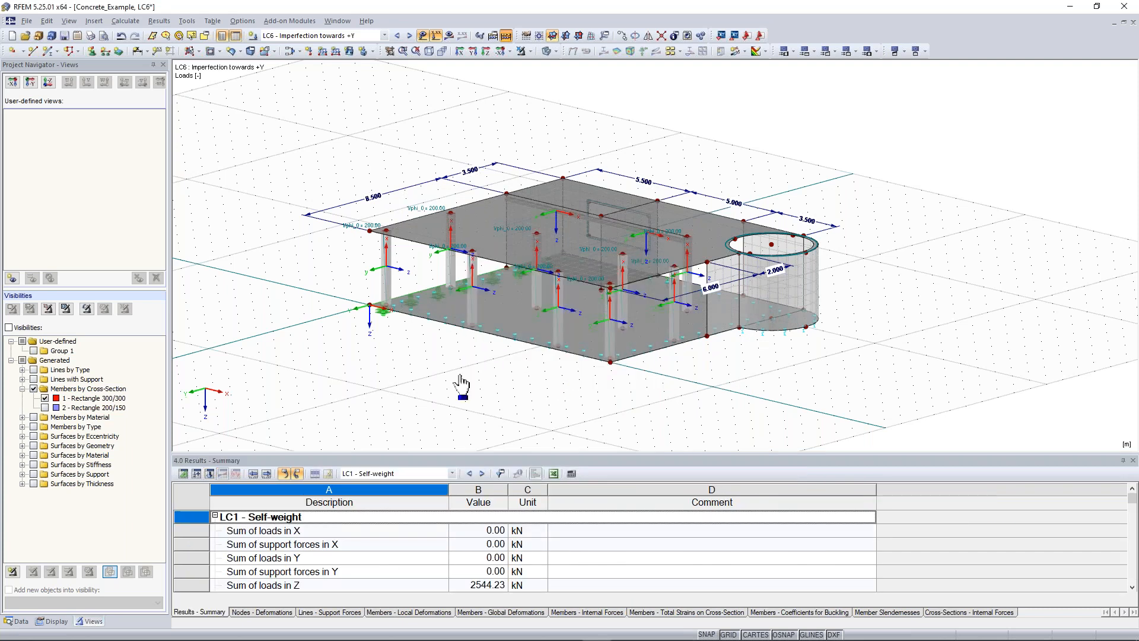
pyautogui.click(567, 370)
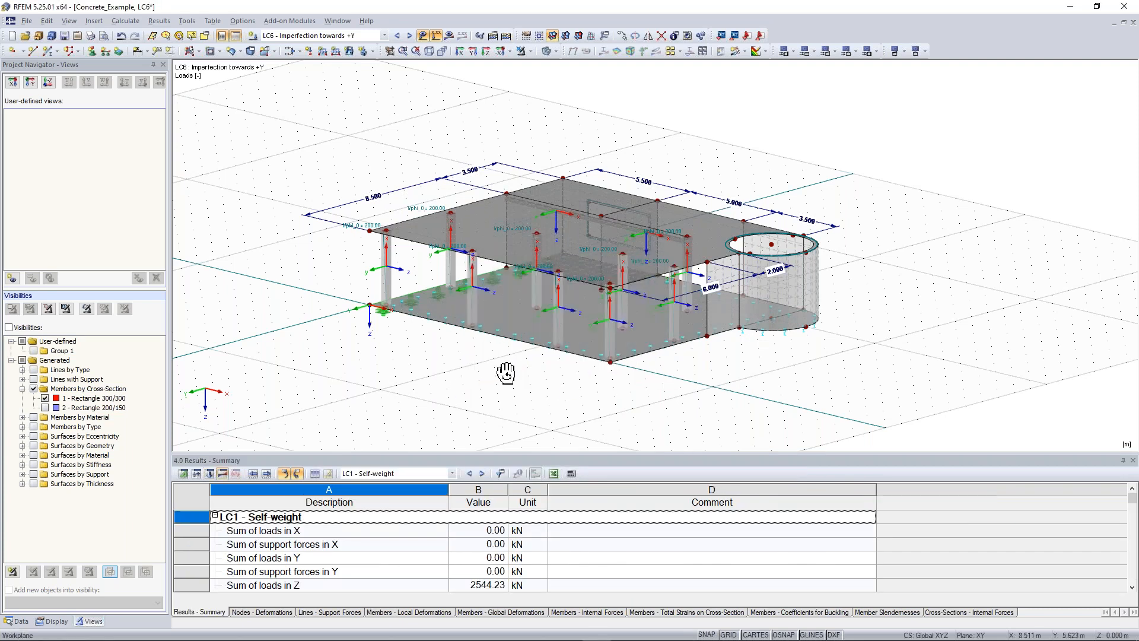
pyautogui.keyDown('ctrl'); pyautogui.moveTo(509, 372); pyautogui.dragTo(575, 354, button='middle'); pyautogui.keyUp('ctrl')
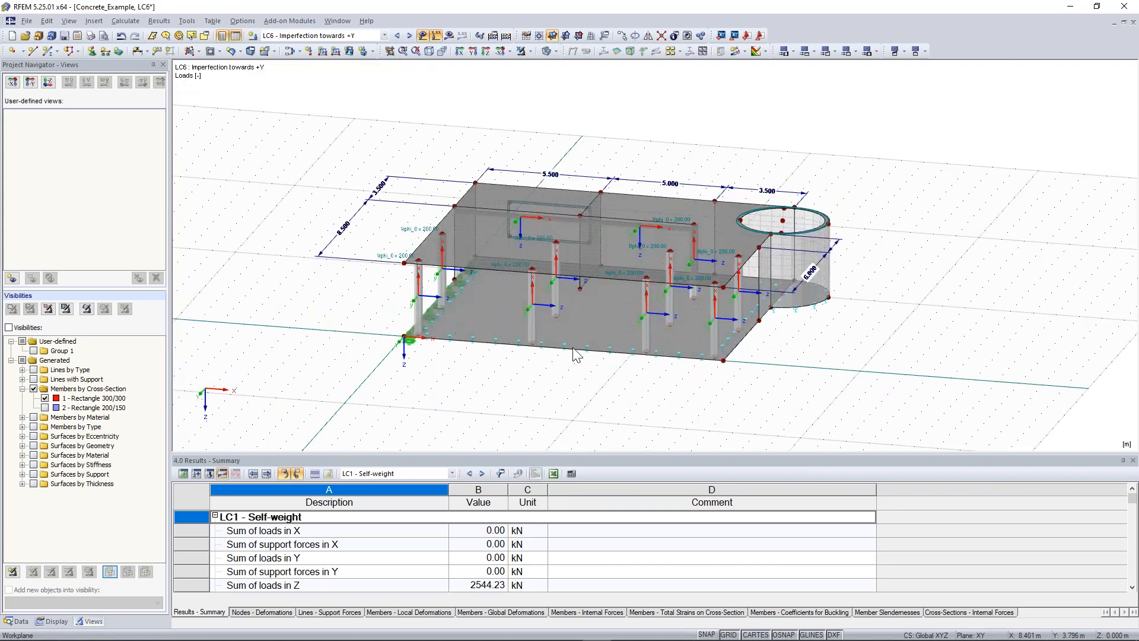
pyautogui.scroll(2, 572, 347)
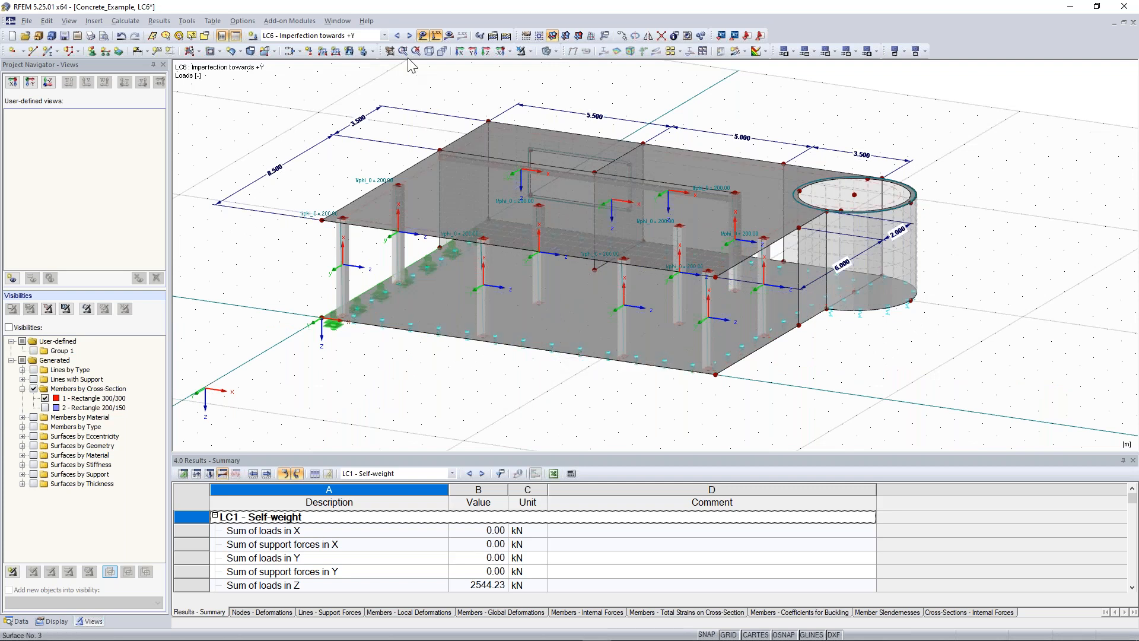
# Step: Select load combination CO1 (1.35*LC1 + 1.5*LC2 + 0.9*LC3 + LC5) and display its results
pyautogui.click(385, 35)
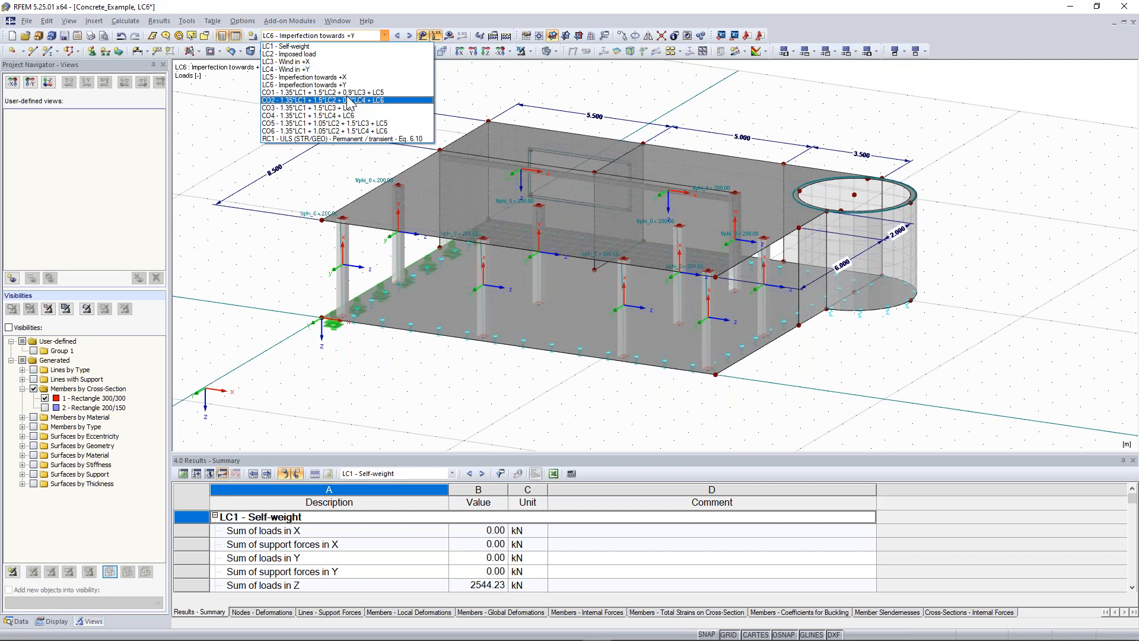
pyautogui.click(341, 93)
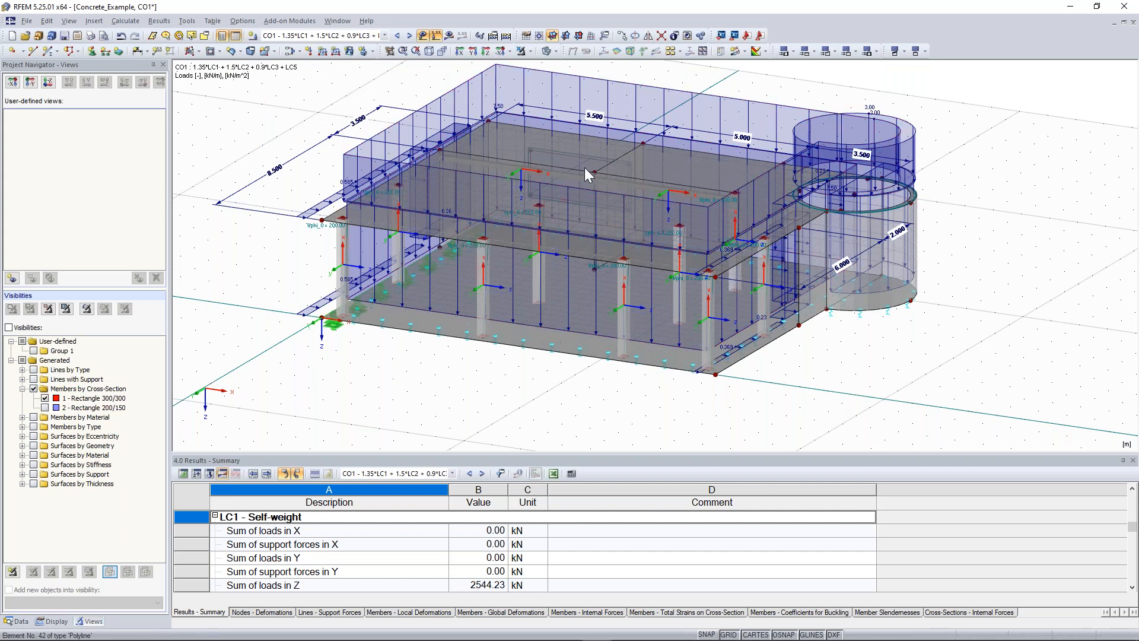
pyautogui.click(423, 36)
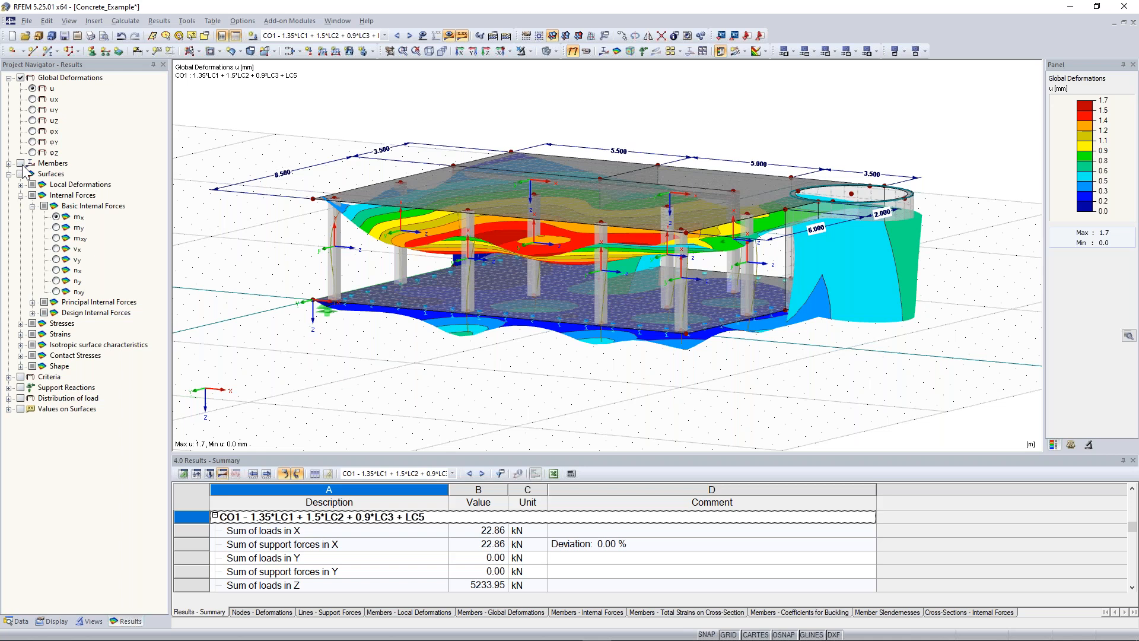
# Step: Display the surface contact stresses σz under the foundation slab for CO1
pyautogui.keyDown('ctrl'); pyautogui.moveTo(371, 140); pyautogui.dragTo(710, 252, button='middle'); pyautogui.keyUp('ctrl')
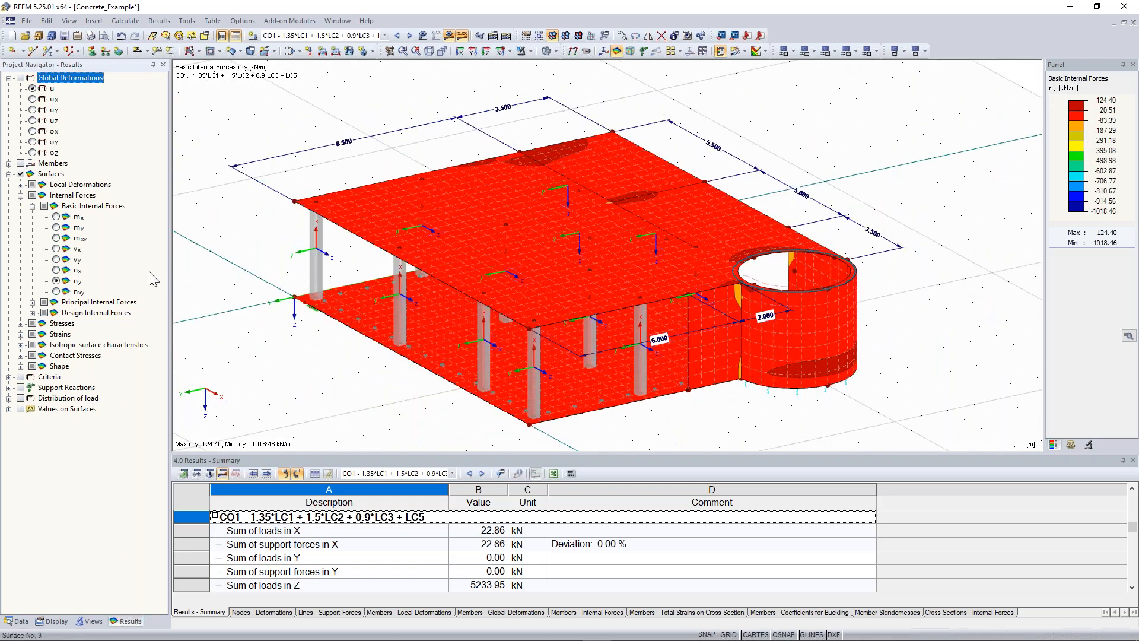
pyautogui.click(20, 355)
pyautogui.click(44, 366)
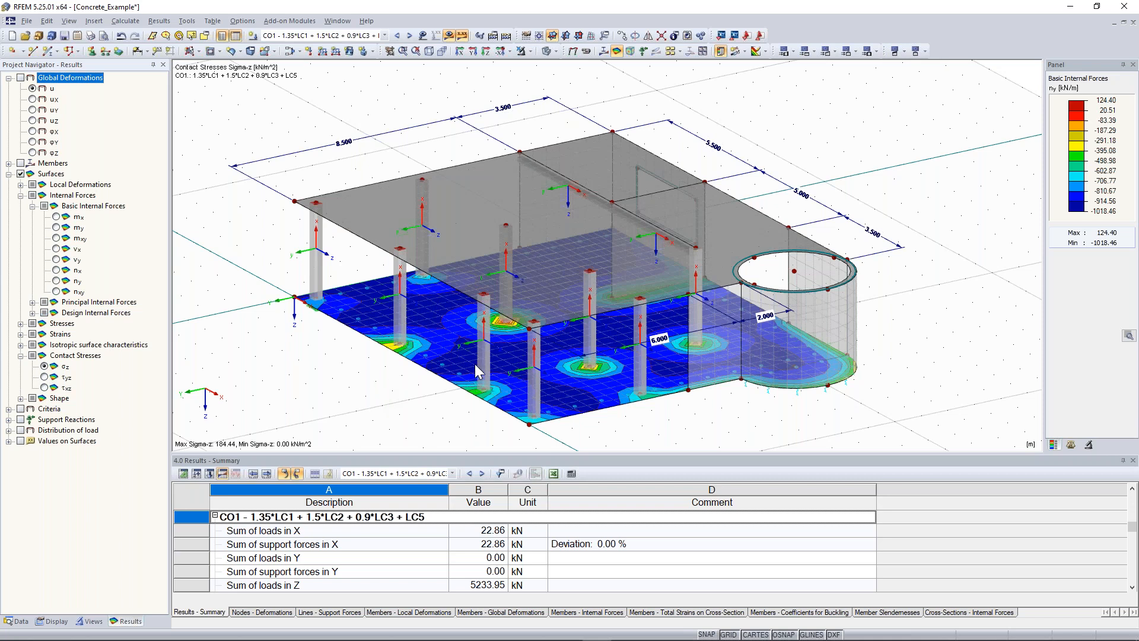
# Step: Examine the line support reactions at the slab edge, comparing them with smooth distribution switched off and on
pyautogui.keyDown('ctrl'); pyautogui.moveTo(472, 366); pyautogui.dragTo(434, 371, button='middle'); pyautogui.keyUp('ctrl')
pyautogui.scroll(2, 533, 319)
pyautogui.scroll(1, 533, 320)
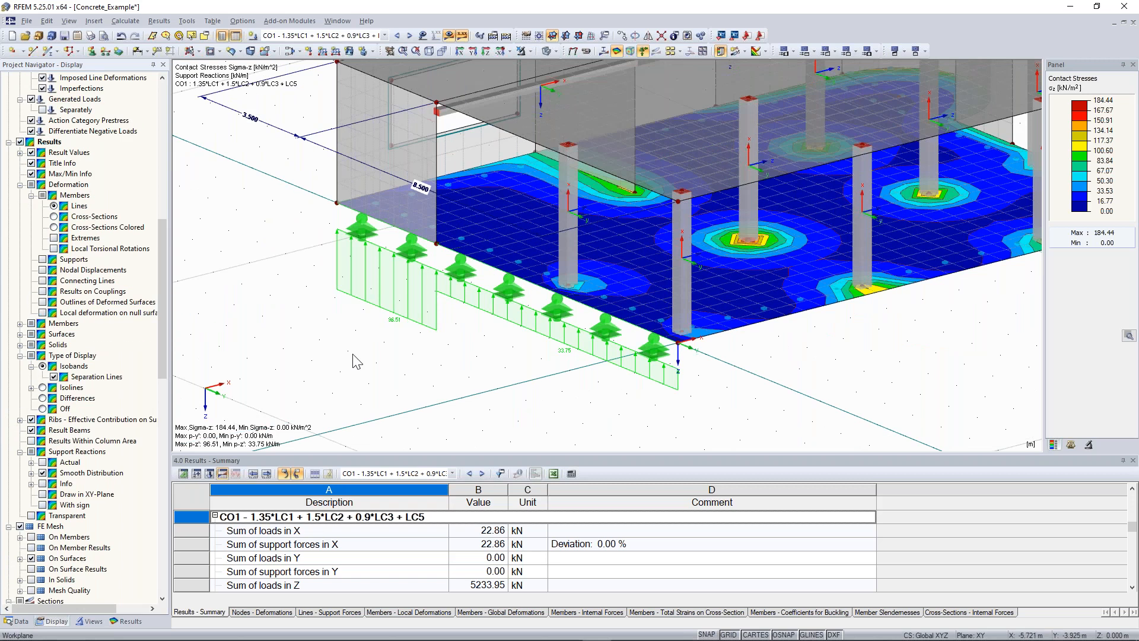
pyautogui.click(42, 472)
pyautogui.click(42, 472)
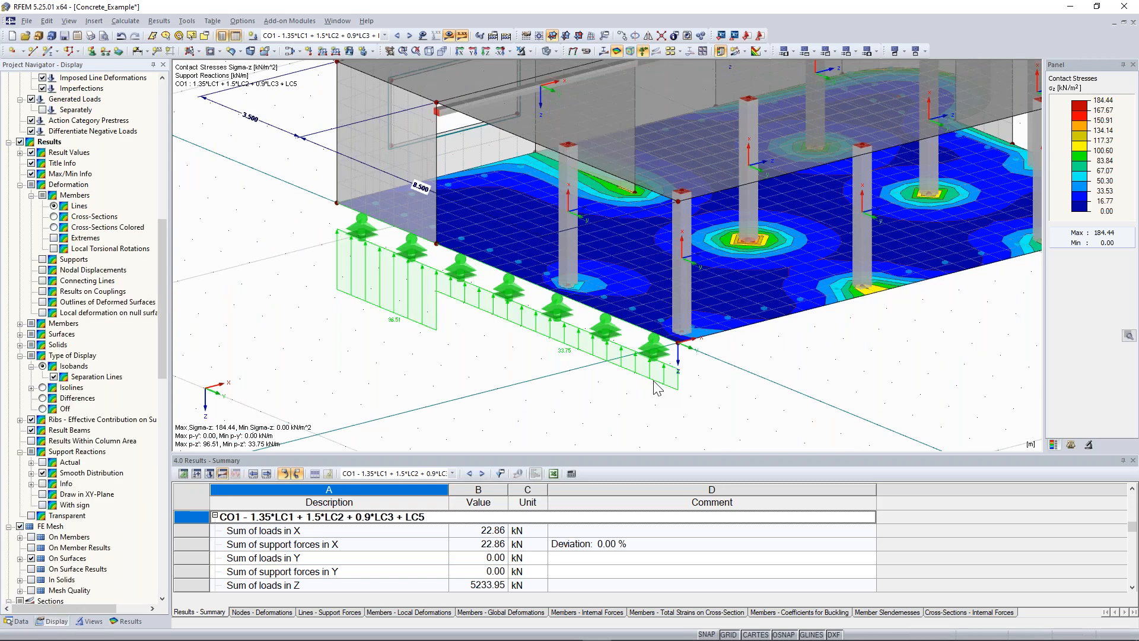
# Step: Display the global deformations u of CO1 and set the deformation display factor to 275
pyautogui.scroll(-2, 657, 386)
pyautogui.scroll(-1, 657, 382)
pyautogui.keyDown('ctrl'); pyautogui.moveTo(836, 375); pyautogui.dragTo(454, 347, button='middle'); pyautogui.keyUp('ctrl')
pyautogui.moveTo(454, 347); pyautogui.dragTo(349, 412, button='middle')
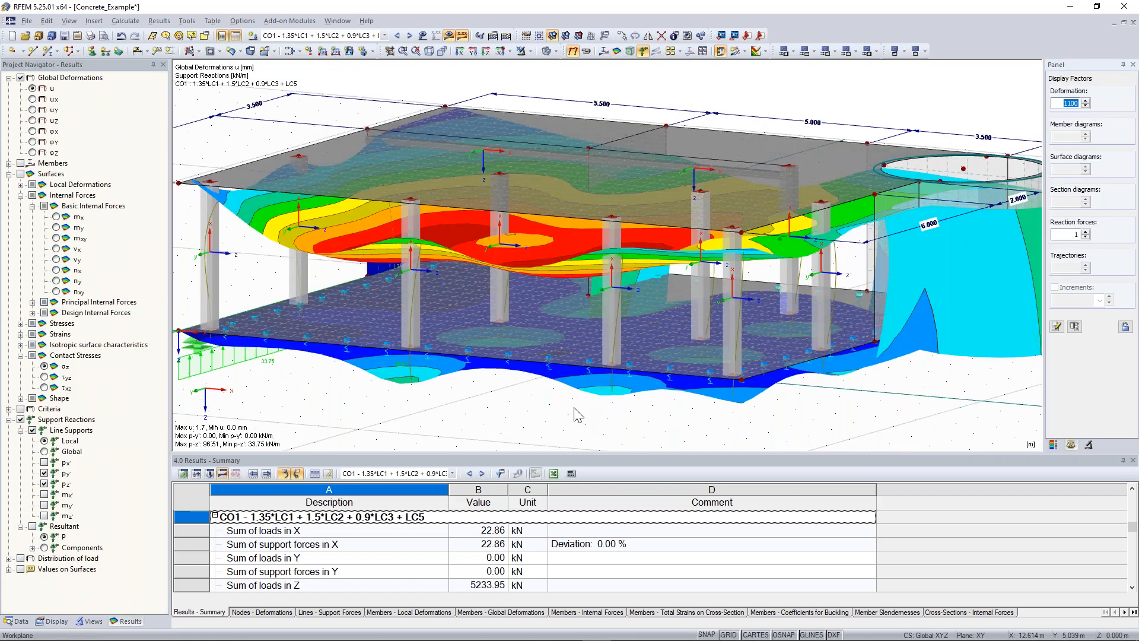
pyautogui.scroll(2, 714, 340)
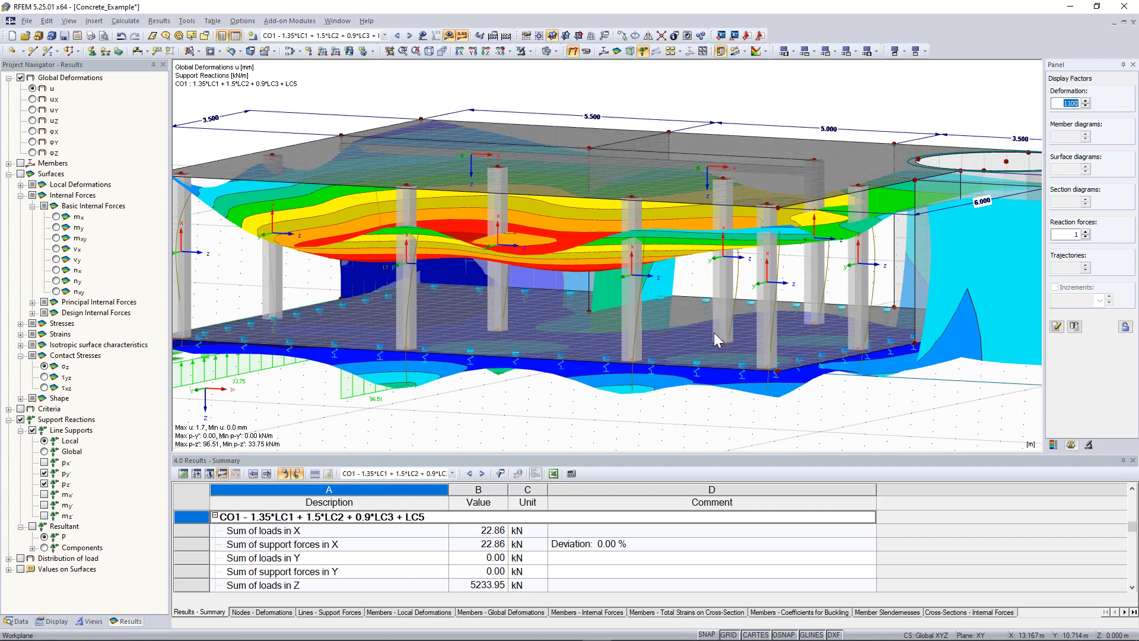
pyautogui.write('FF275')
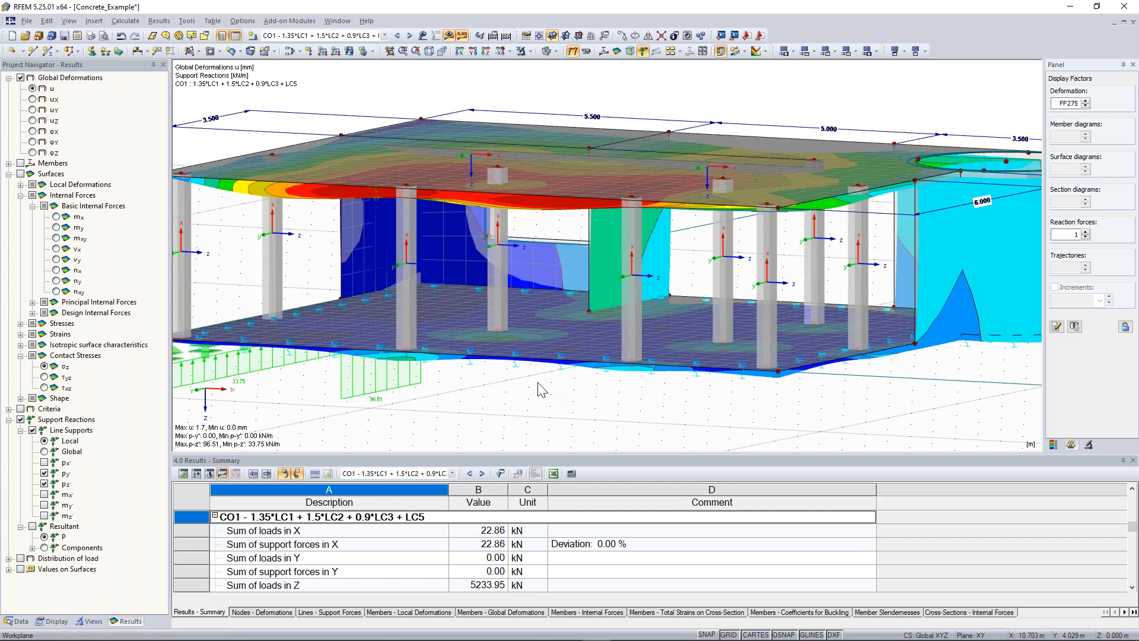
# Step: Move through the building in Camera Fly Mode to examine the deformed slabs, columns and walls from inside
pyautogui.write('F')
pyautogui.click(558, 408)
pyautogui.hotkey('shift', 'f')
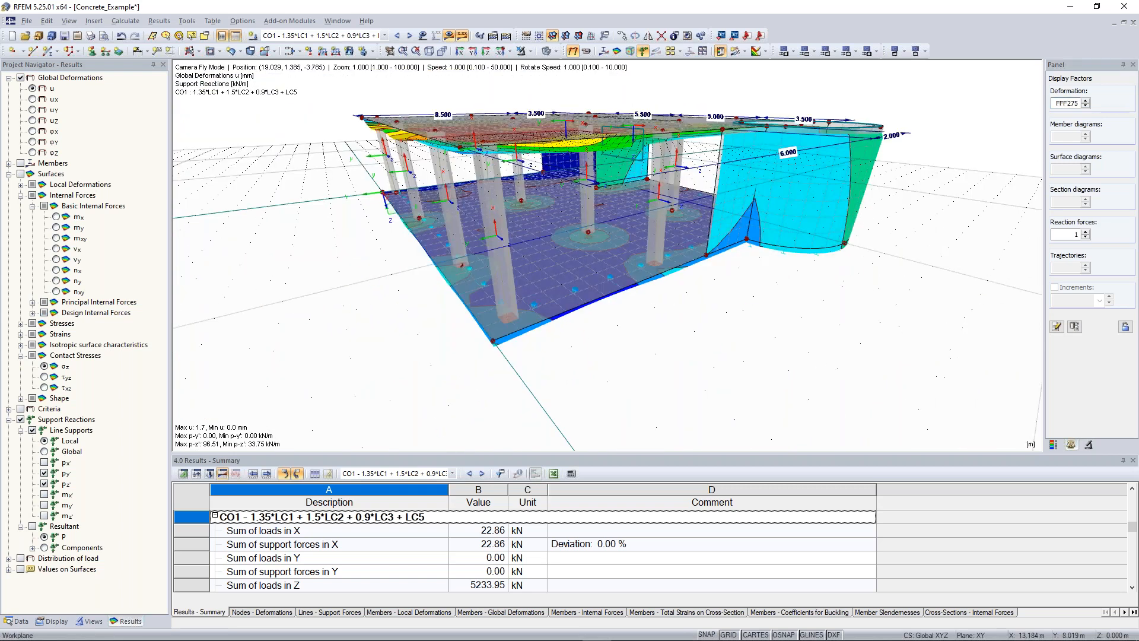
pyautogui.press('w')
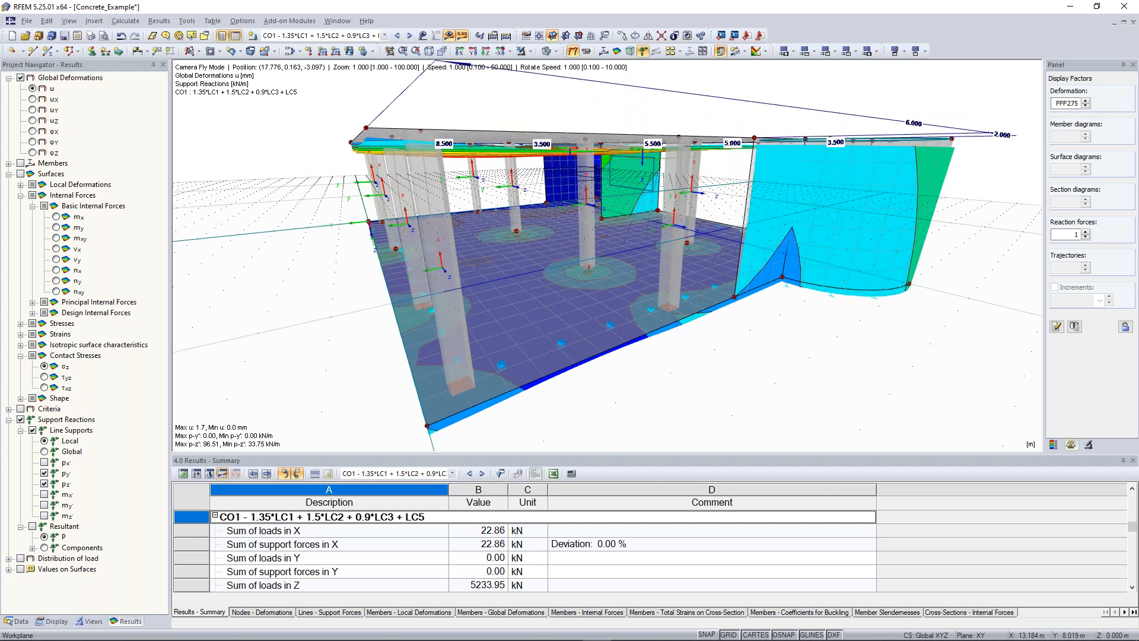
pyautogui.press('w')
pyautogui.scroll(4, 607, 256)
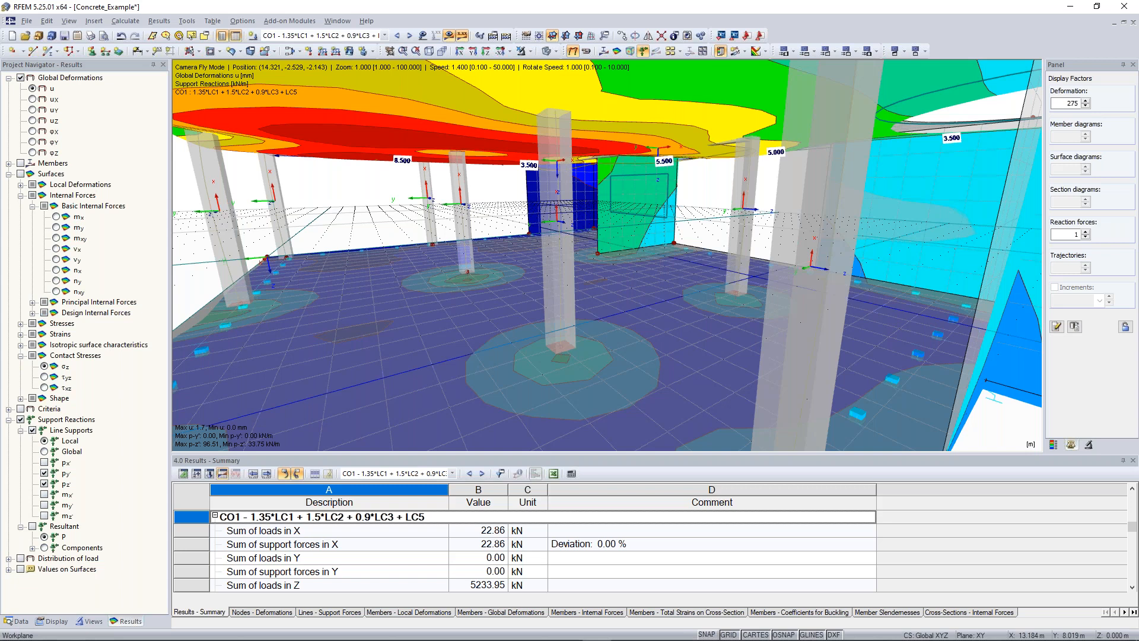
pyautogui.press('w')
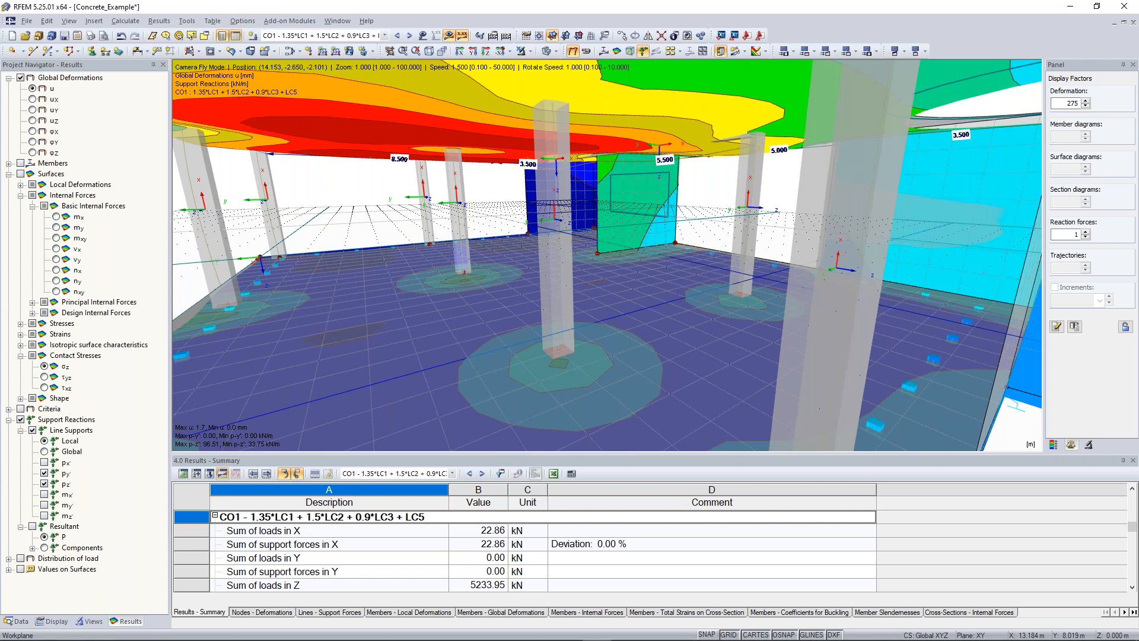
pyautogui.press('w')
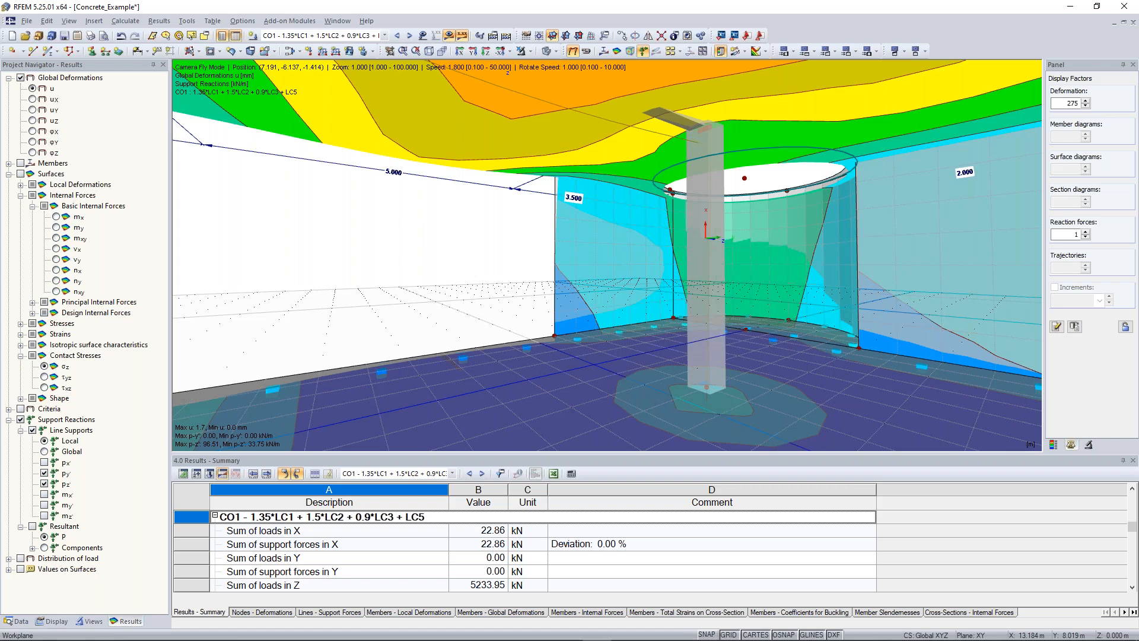
pyautogui.press('w')
pyautogui.press('Escape')
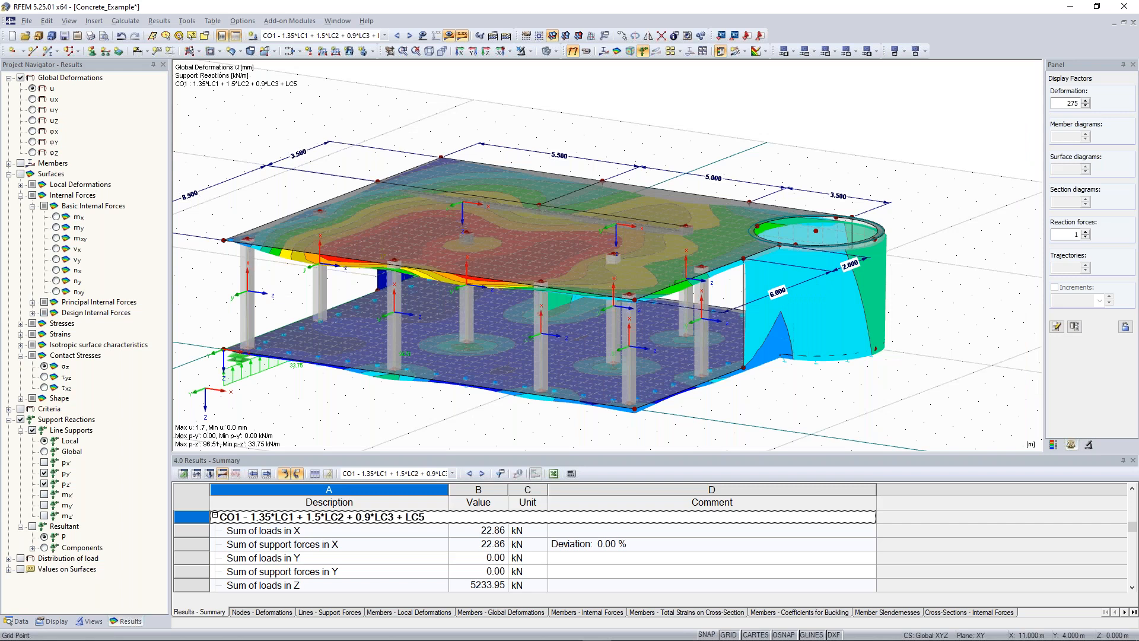
pyautogui.scroll(-3, 472, 426)
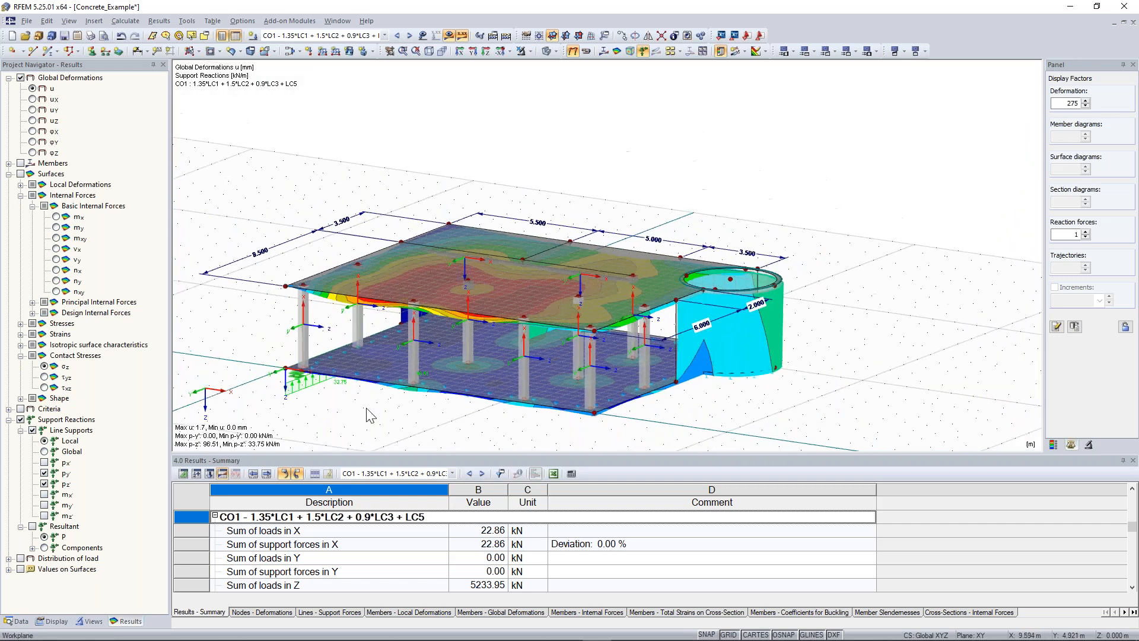
pyautogui.moveTo(375, 419); pyautogui.dragTo(402, 399, button='middle')
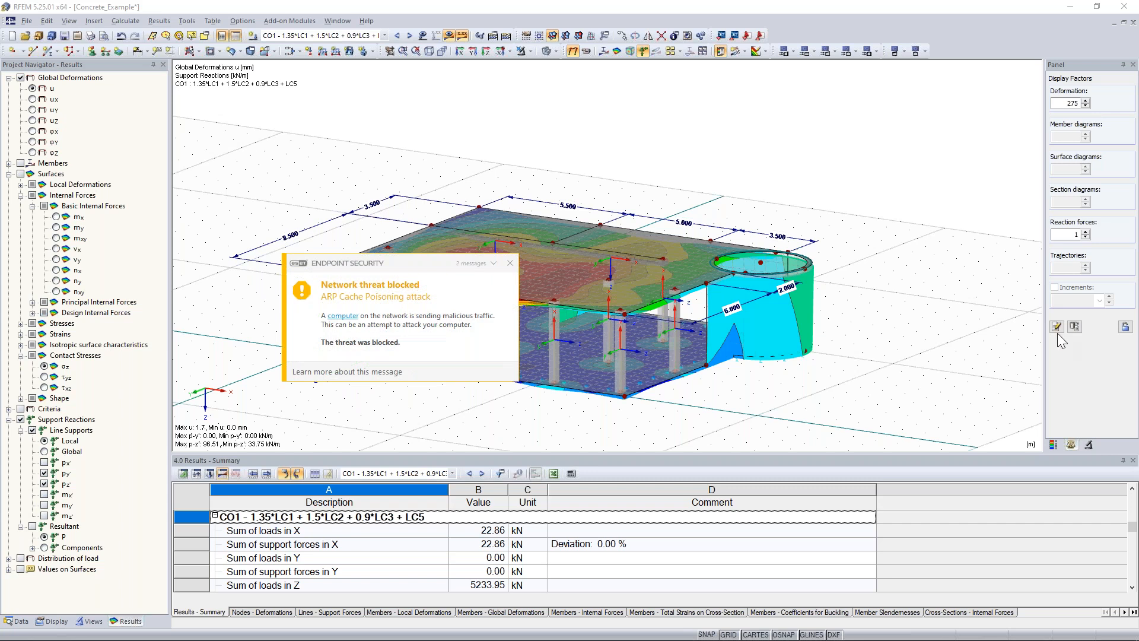
# Step: Dismiss the endpoint security notifications and switch to the Dlubal website in the browser
pyautogui.click(509, 263)
pyautogui.click(510, 263)
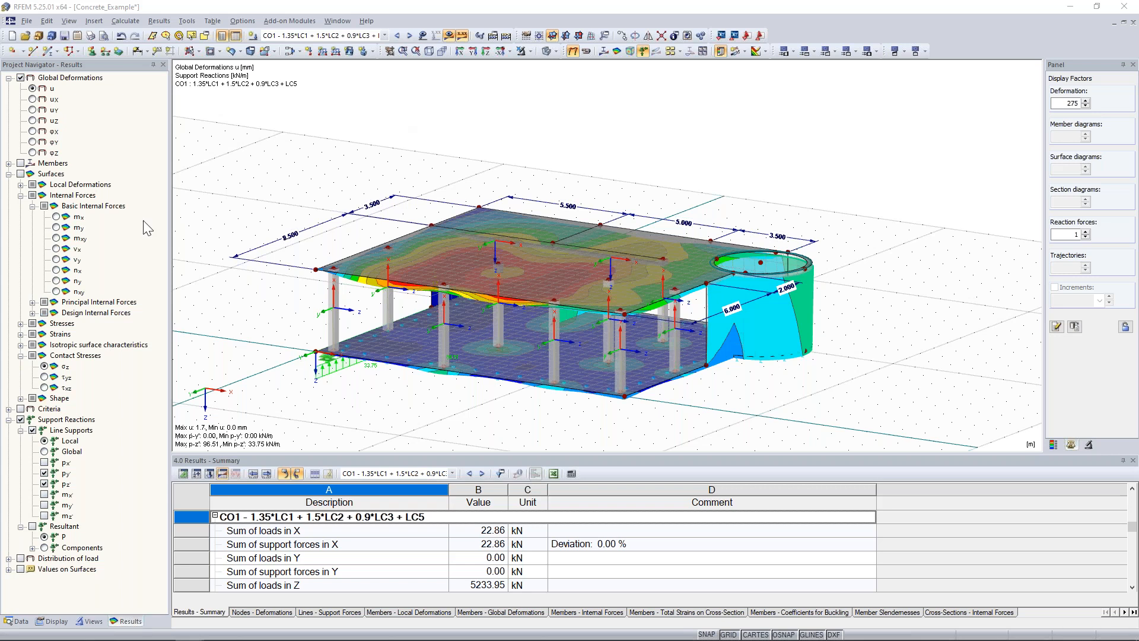
pyautogui.moveTo(287, 214); pyautogui.dragTo(410, 148)
pyautogui.doubleClick(409, 149)
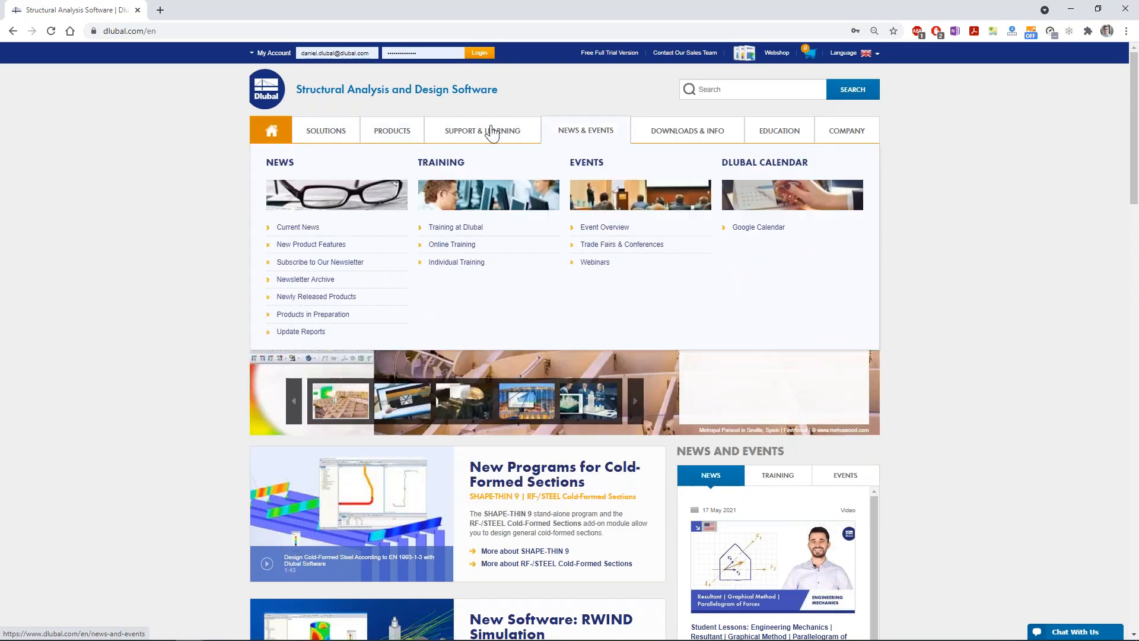
# Step: Open the Online Training page of the Dlubal website and look through the listed courses
pyautogui.moveTo(516, 138)
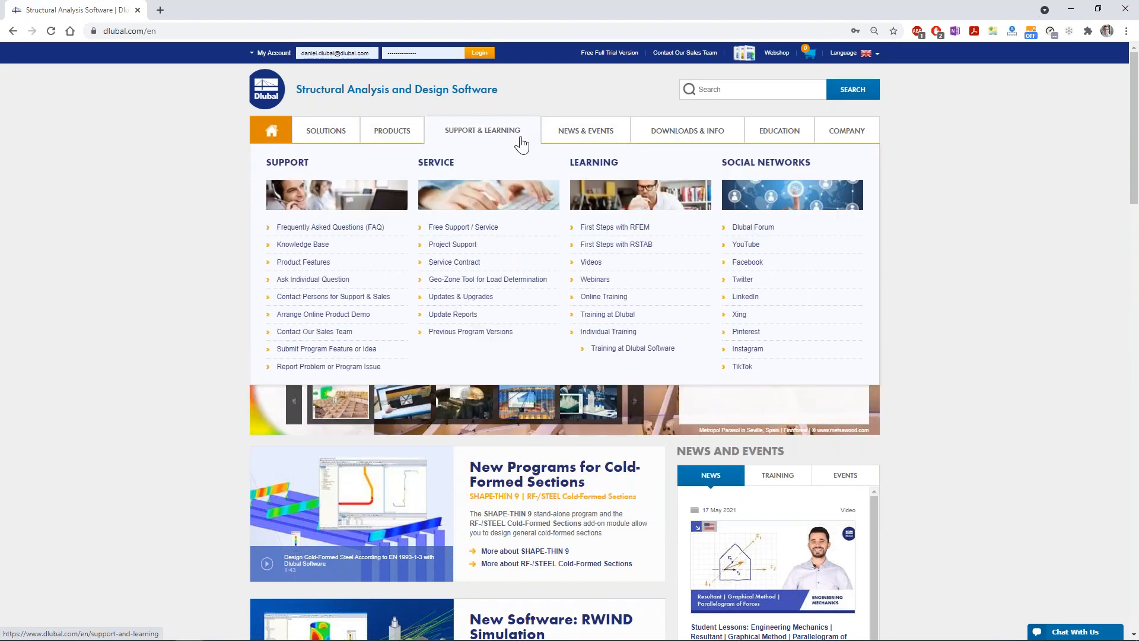
pyautogui.click(590, 295)
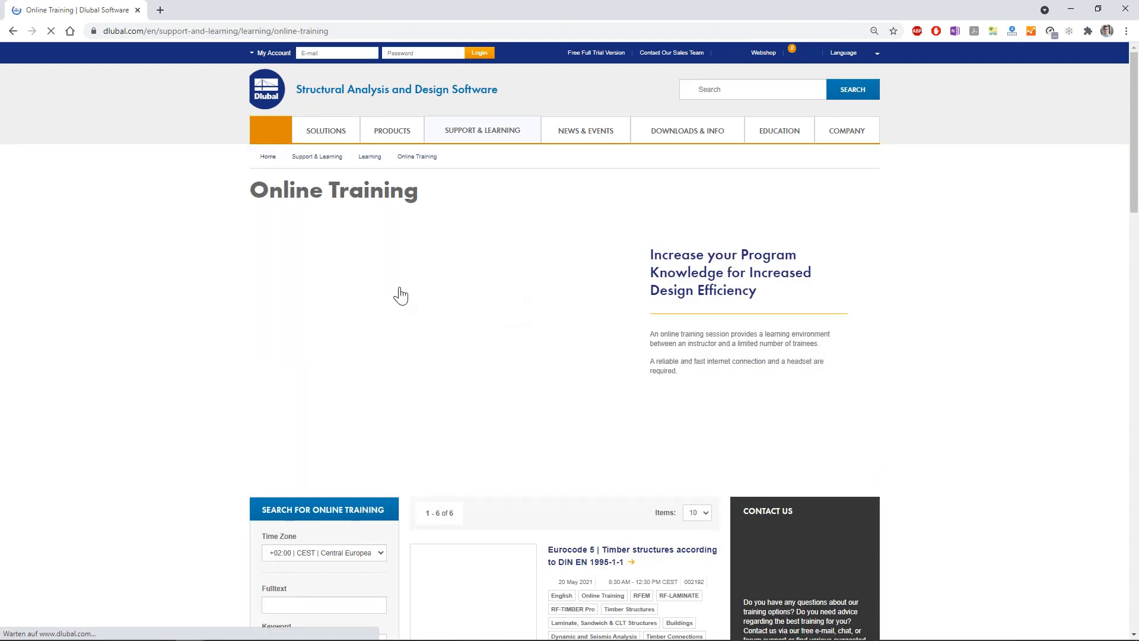
pyautogui.scroll(-5, 270, 275)
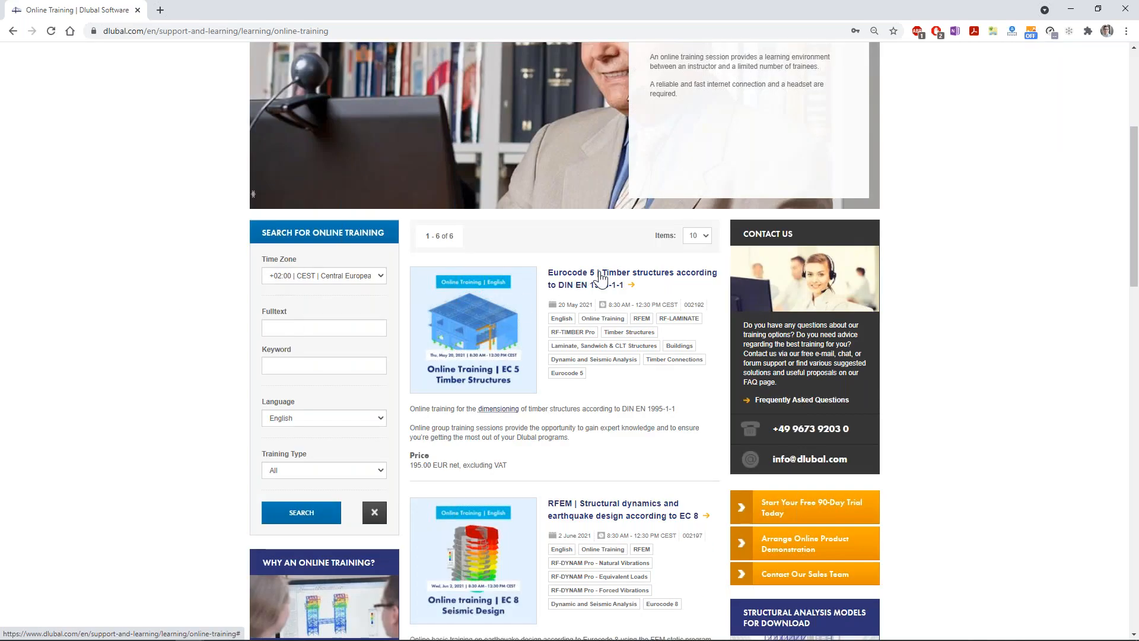
pyautogui.scroll(-3, 564, 356)
pyautogui.scroll(-10, 564, 356)
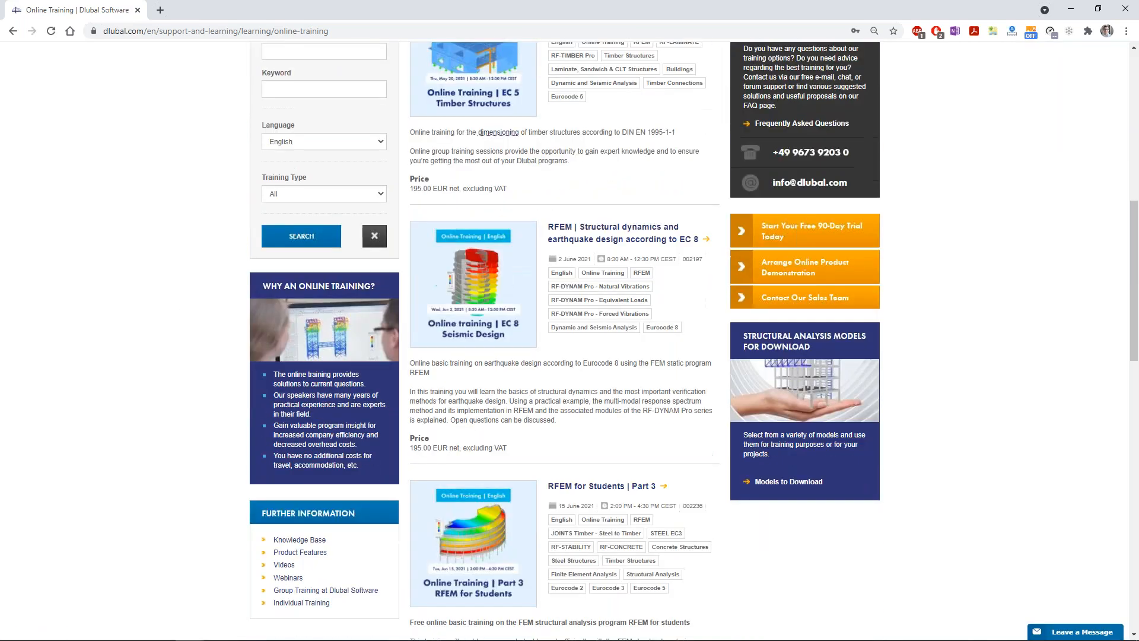
pyautogui.scroll(-5, 564, 356)
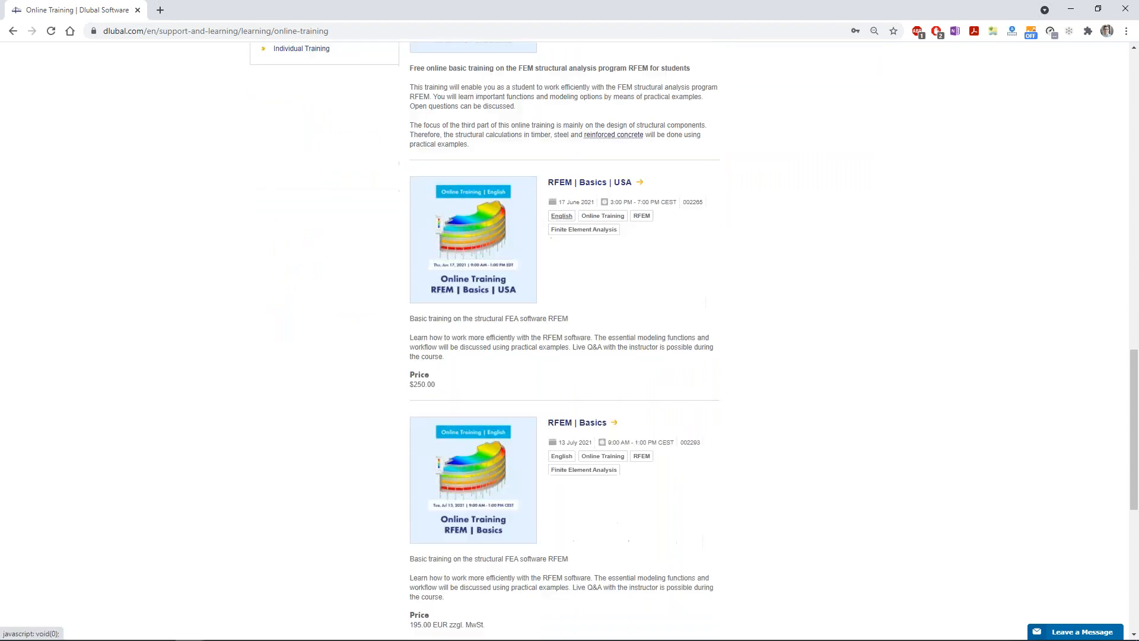
pyautogui.scroll(7, 564, 356)
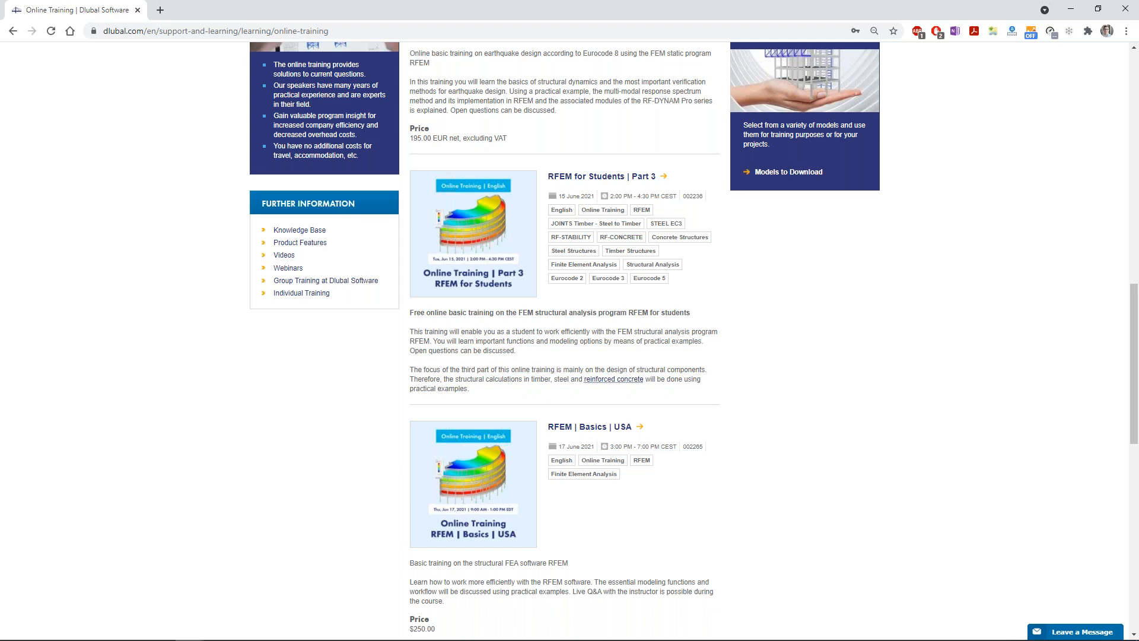
pyautogui.scroll(10, 253, 389)
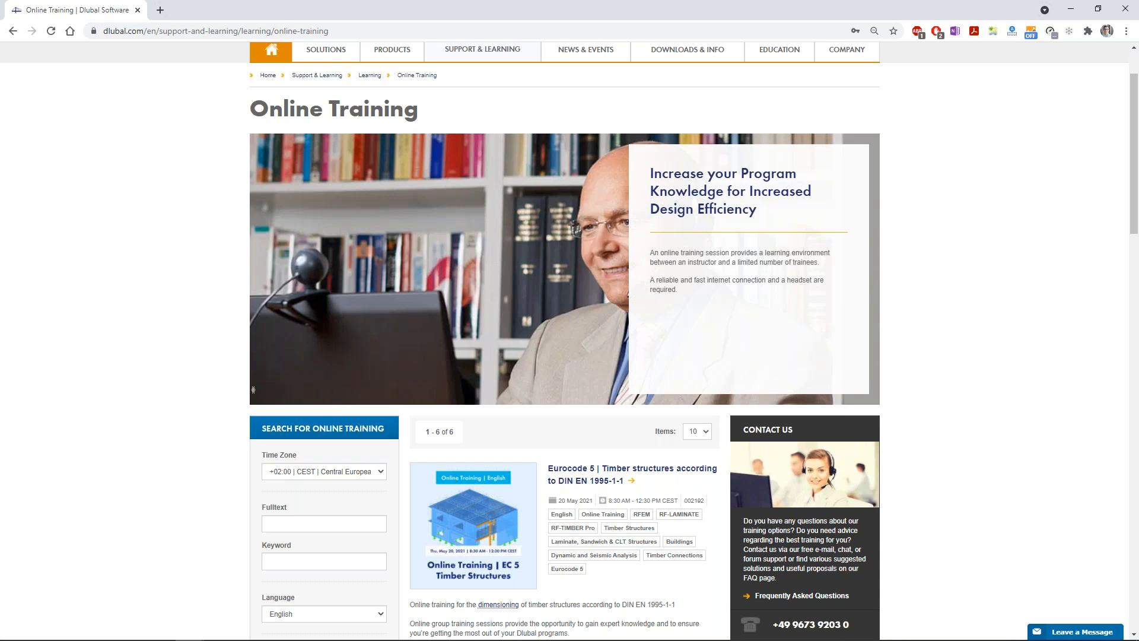
# Step: Filter the online trainings by Arabic language, and return to the previous training list
pyautogui.scroll(-5, 342, 343)
pyautogui.click(342, 280)
pyautogui.click(297, 450)
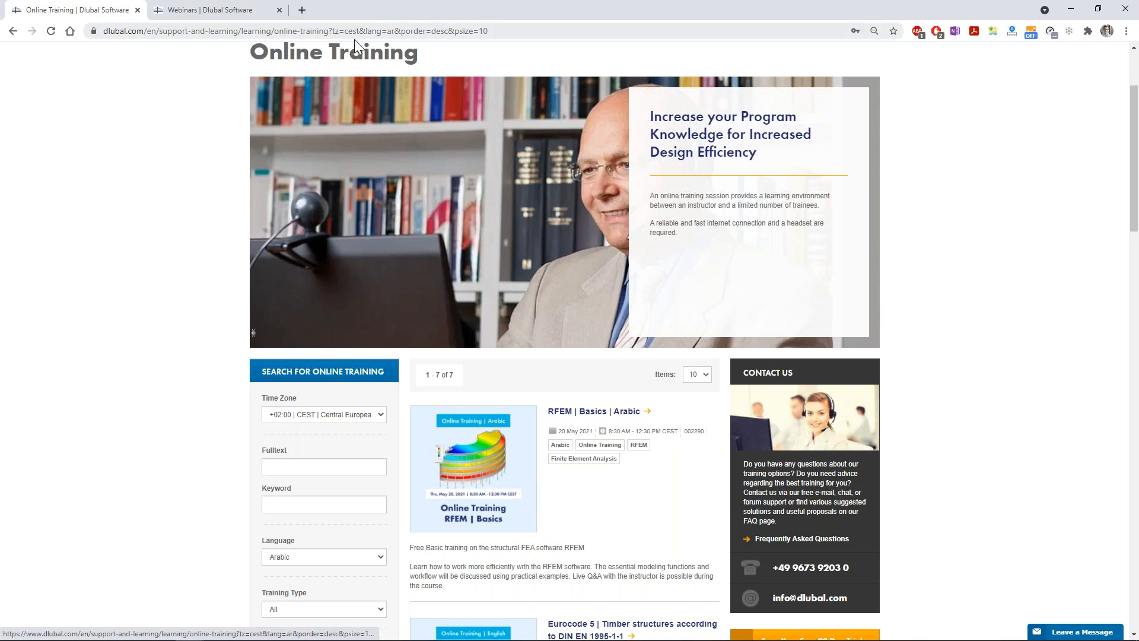
pyautogui.click(12, 34)
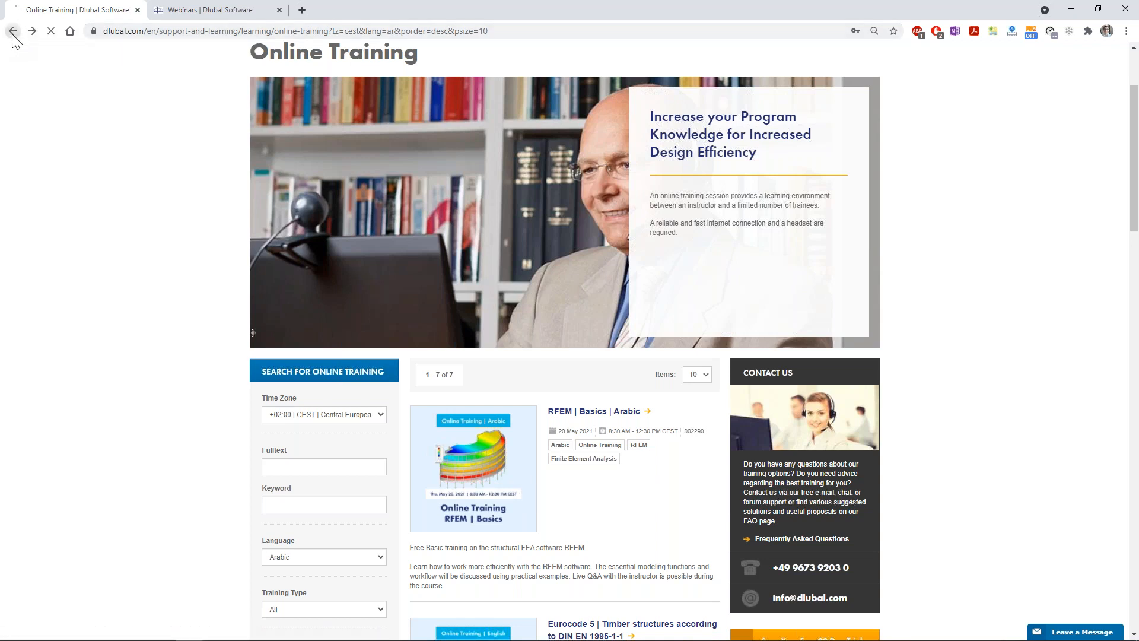
pyautogui.click(356, 31)
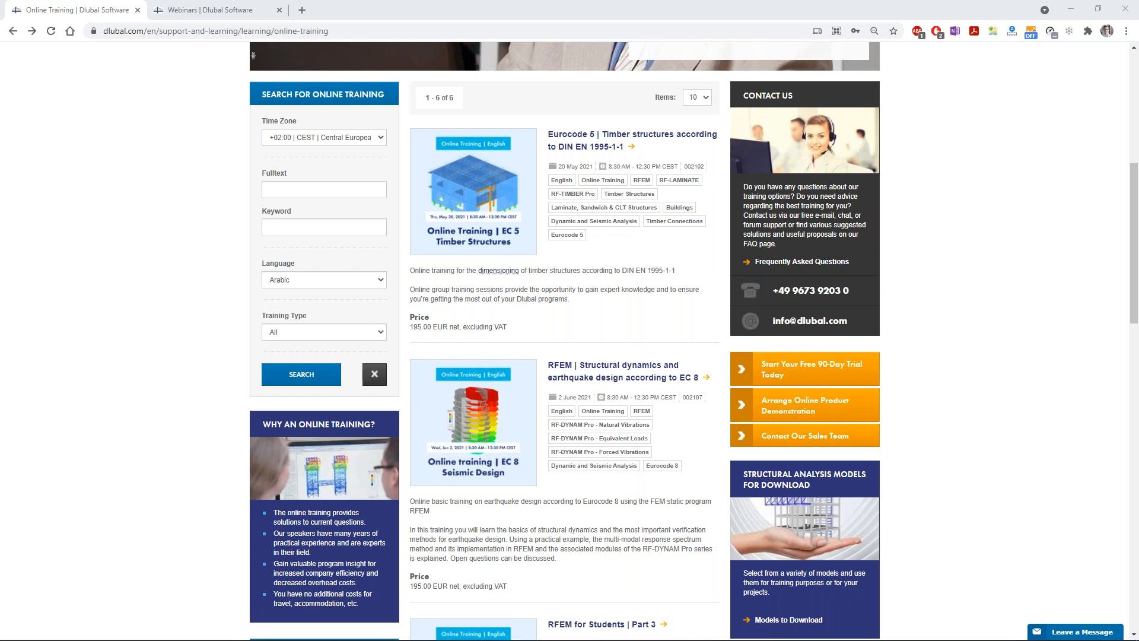
pyautogui.scroll(7, 880, 487)
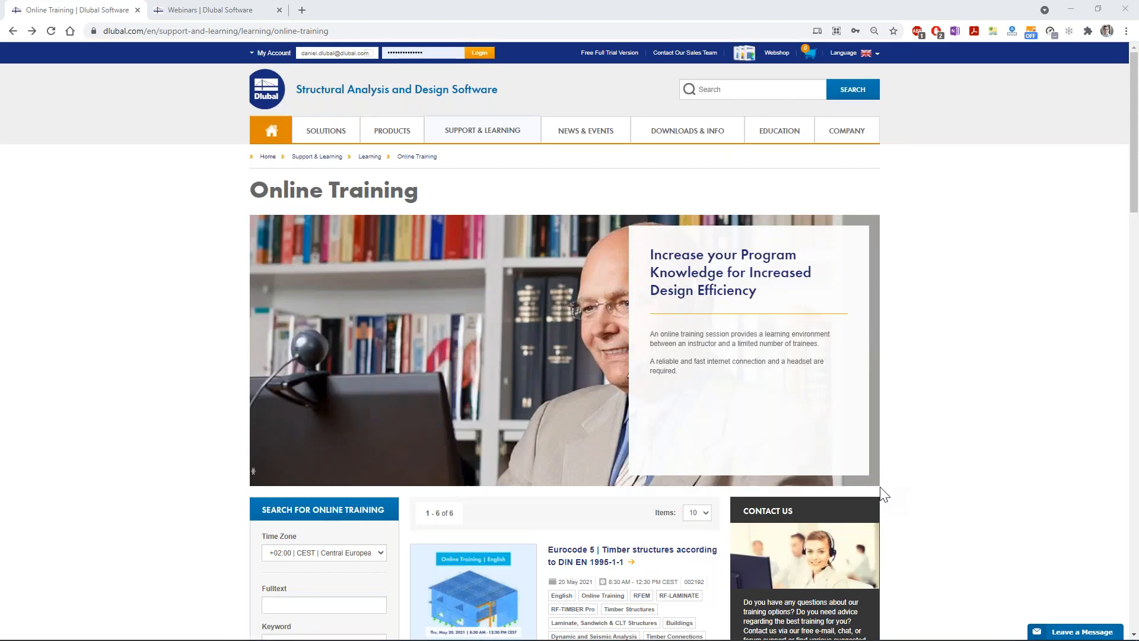
pyautogui.scroll(-7, 880, 487)
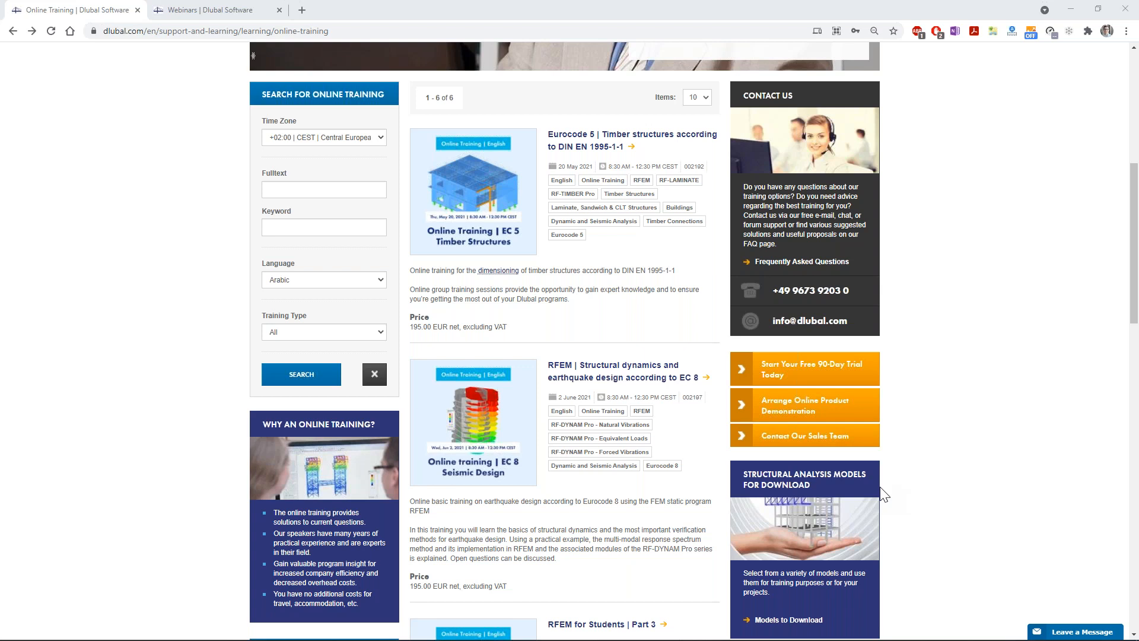
pyautogui.scroll(1, 880, 487)
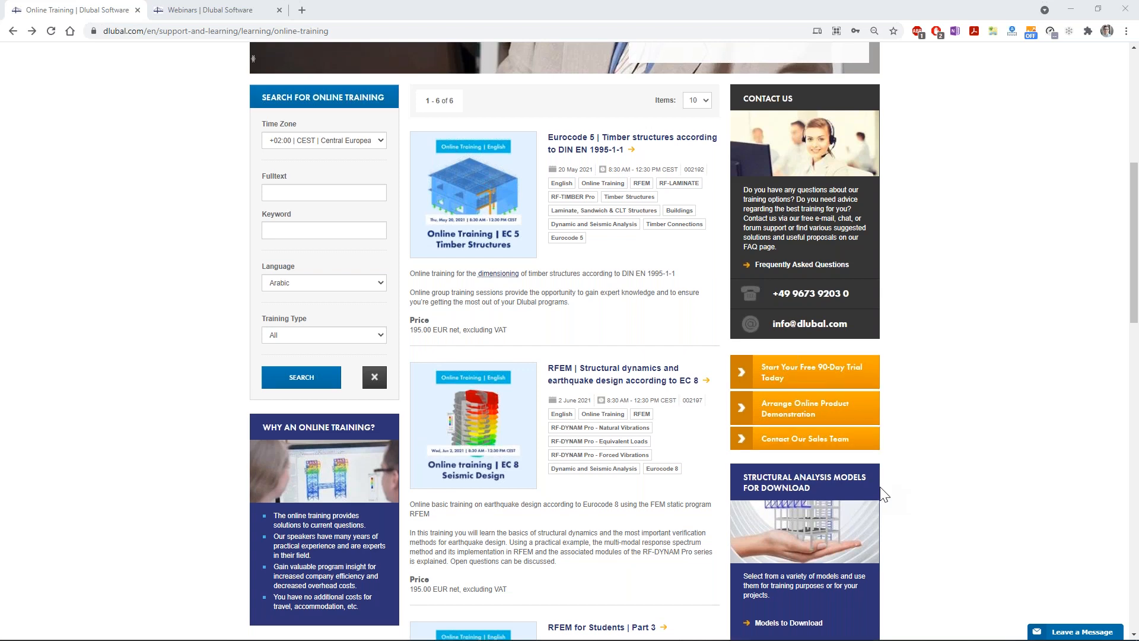
pyautogui.scroll(7, 884, 494)
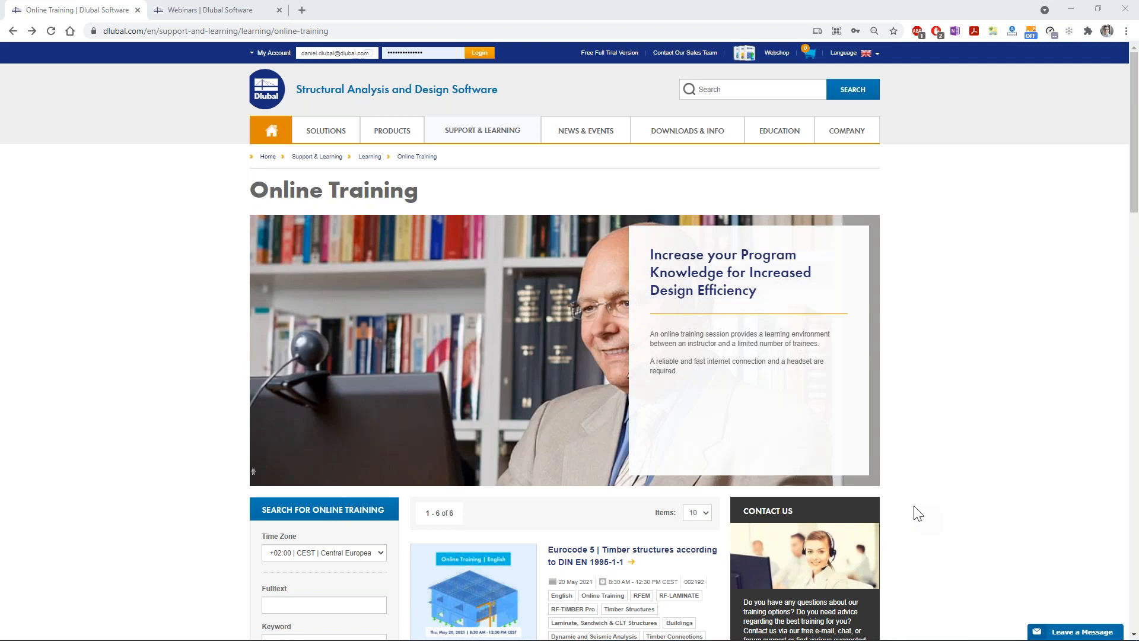
# Step: Open the E-Learning page of the education area and look through its video series
pyautogui.moveTo(703, 140)
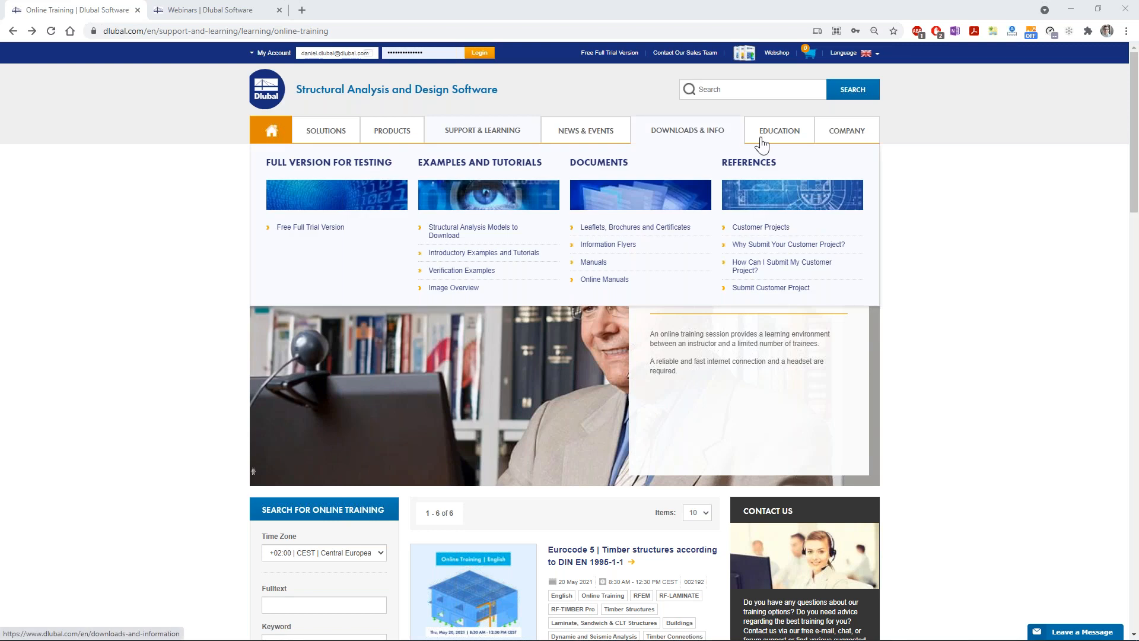
pyautogui.moveTo(777, 145)
pyautogui.click(580, 168)
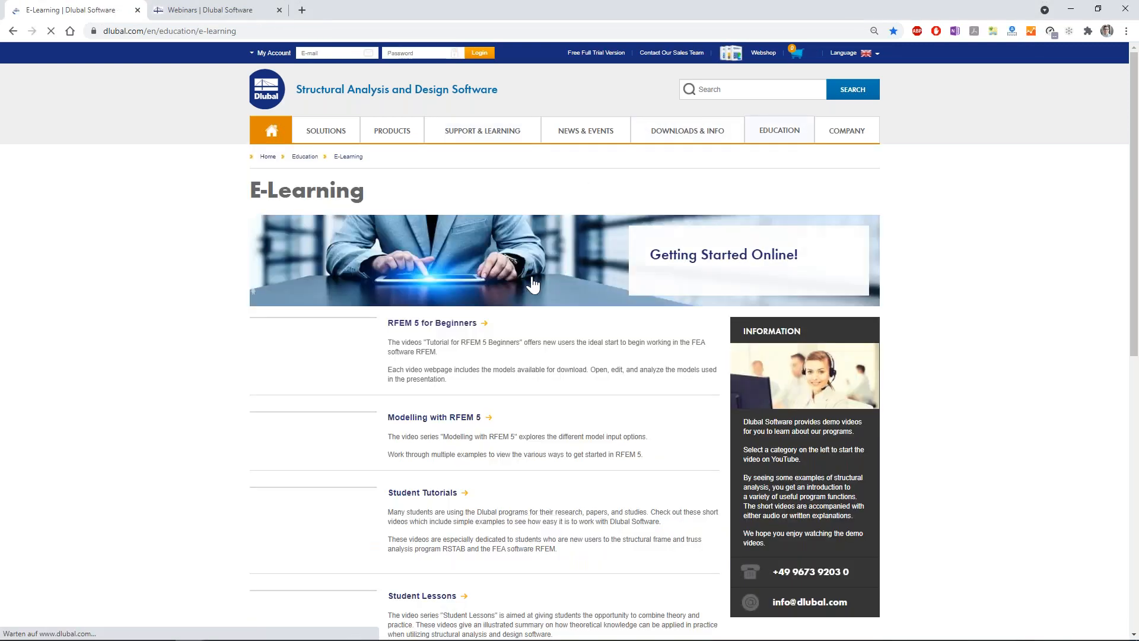
pyautogui.scroll(-5, 377, 426)
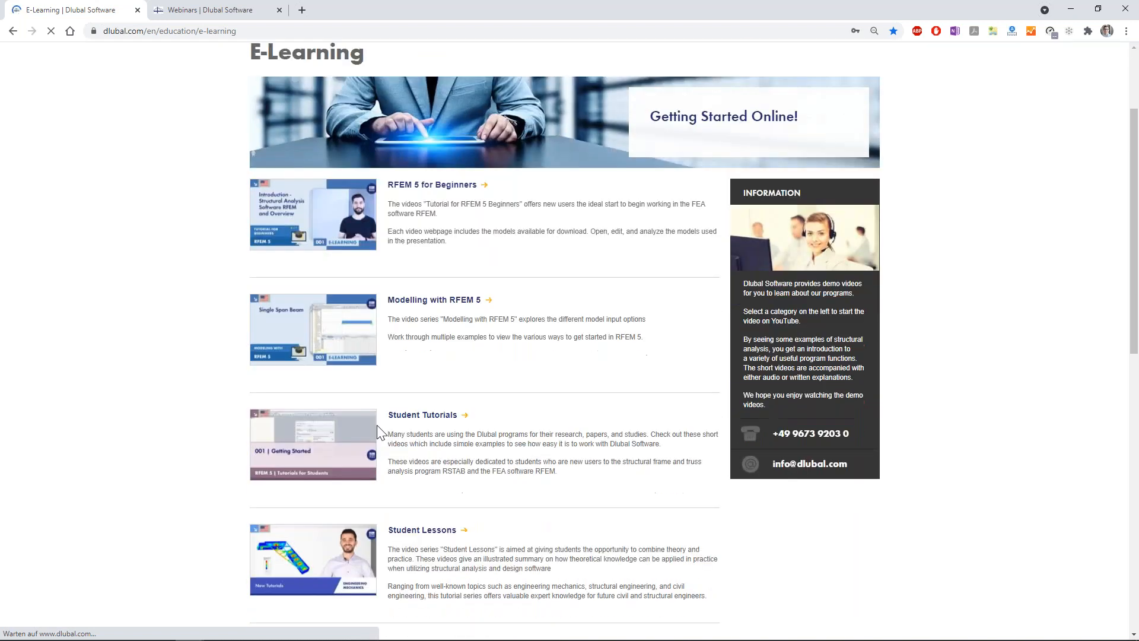
pyautogui.scroll(5, 376, 426)
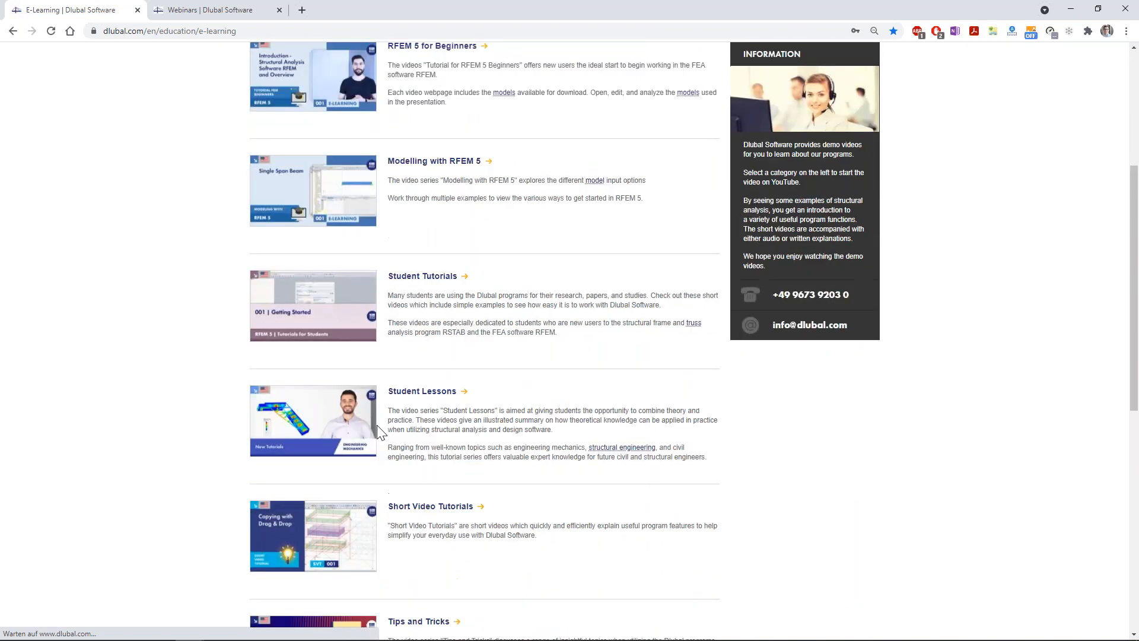
pyautogui.scroll(-1, 377, 425)
pyautogui.scroll(-4, 378, 426)
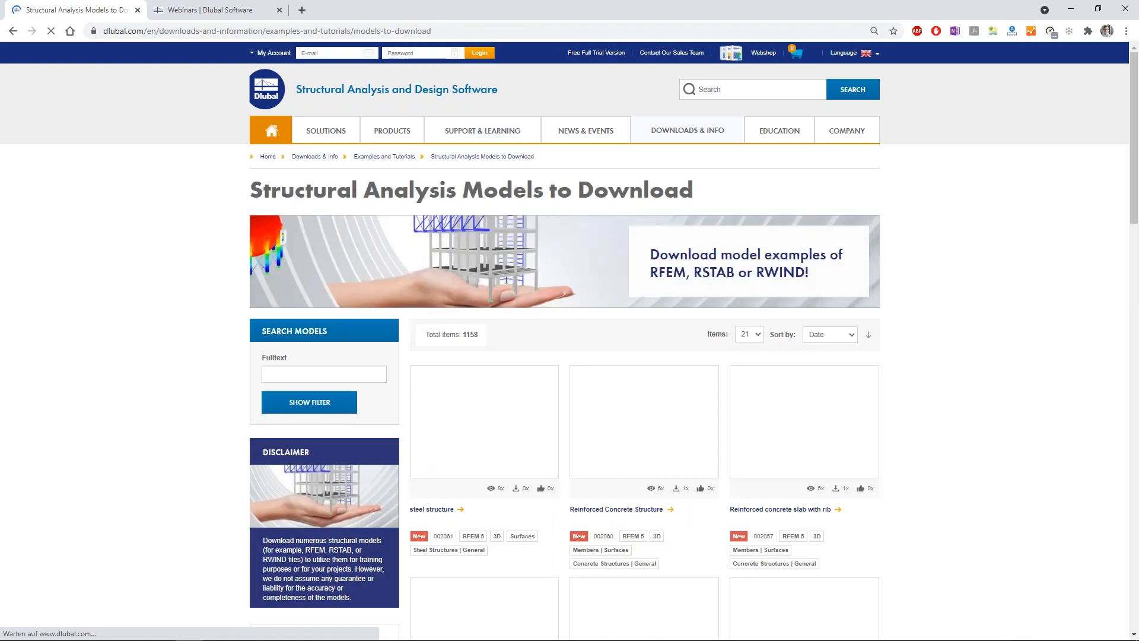
# Step: Browse the example models on the Structural Analysis Models to Download page
pyautogui.scroll(-2, 561, 504)
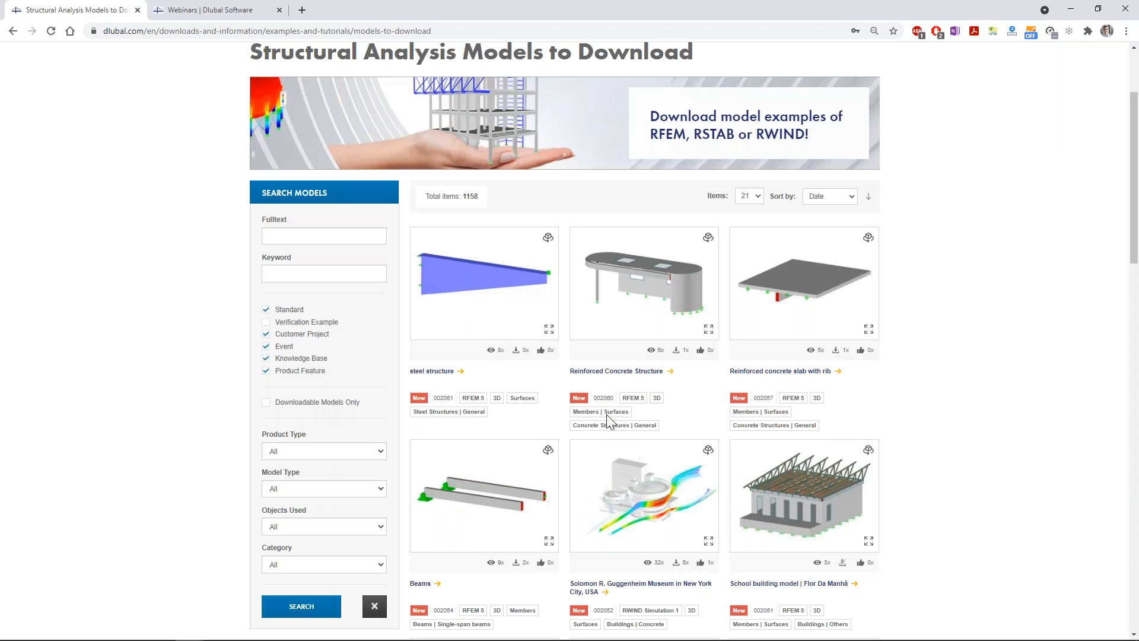
pyautogui.scroll(-2, 584, 302)
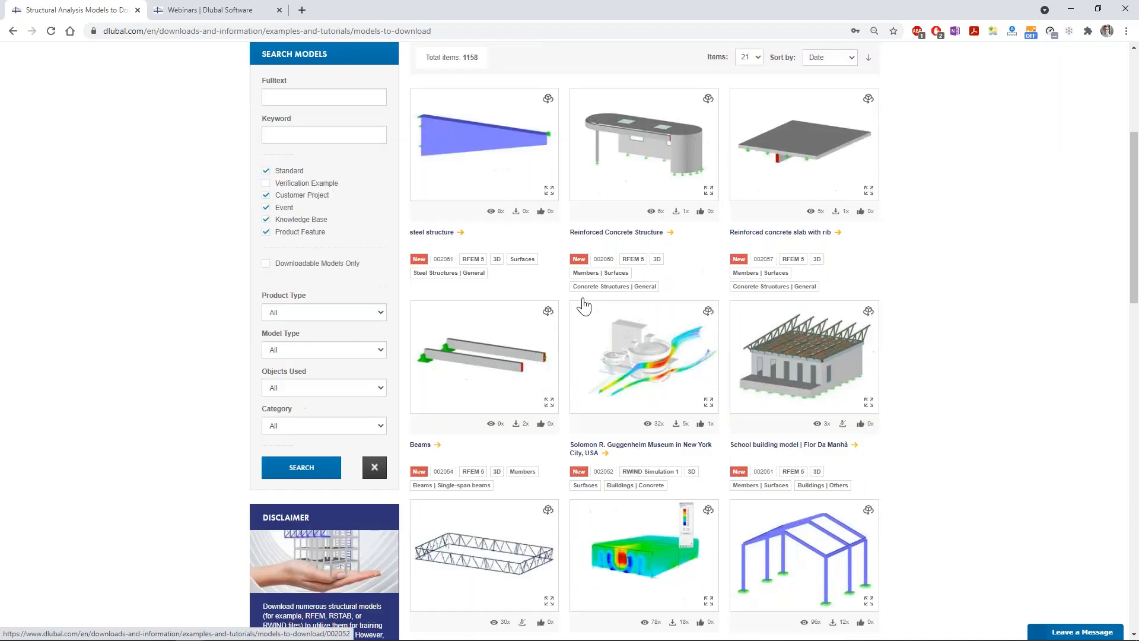
pyautogui.scroll(-2, 581, 306)
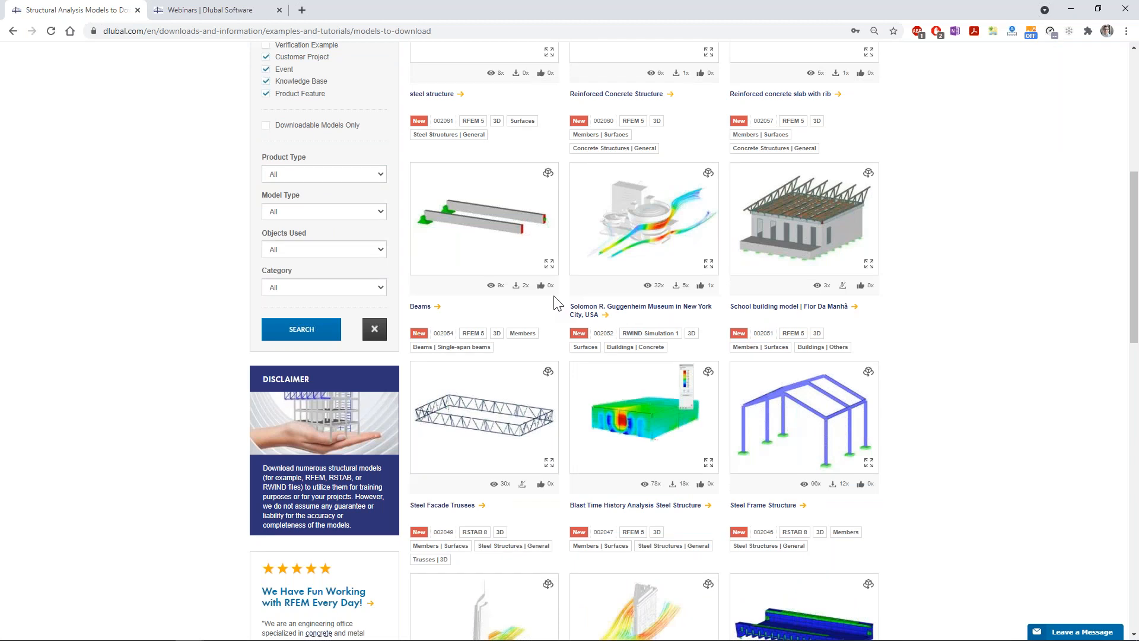
pyautogui.scroll(-6, 558, 303)
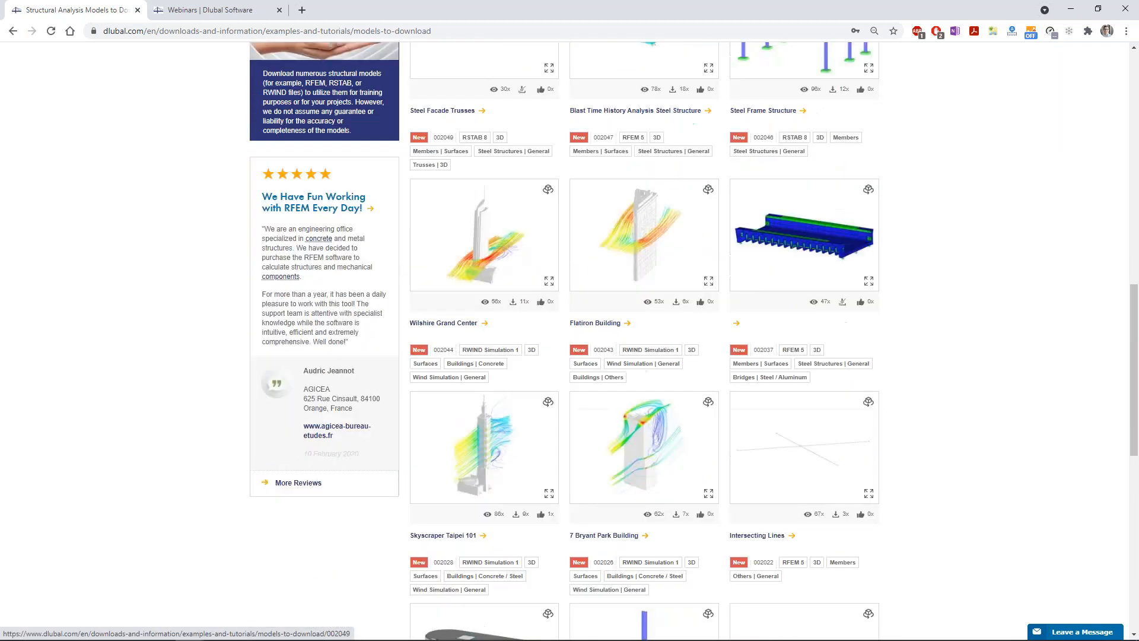
pyautogui.scroll(-9, 558, 302)
pyautogui.scroll(15, 558, 302)
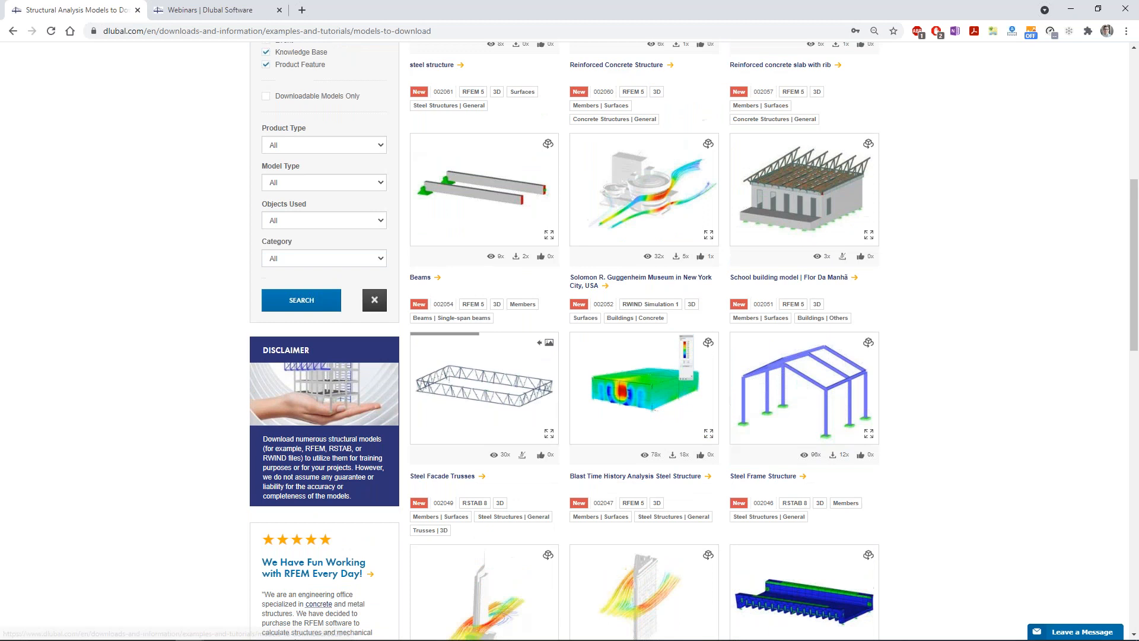
pyautogui.scroll(7, 569, 320)
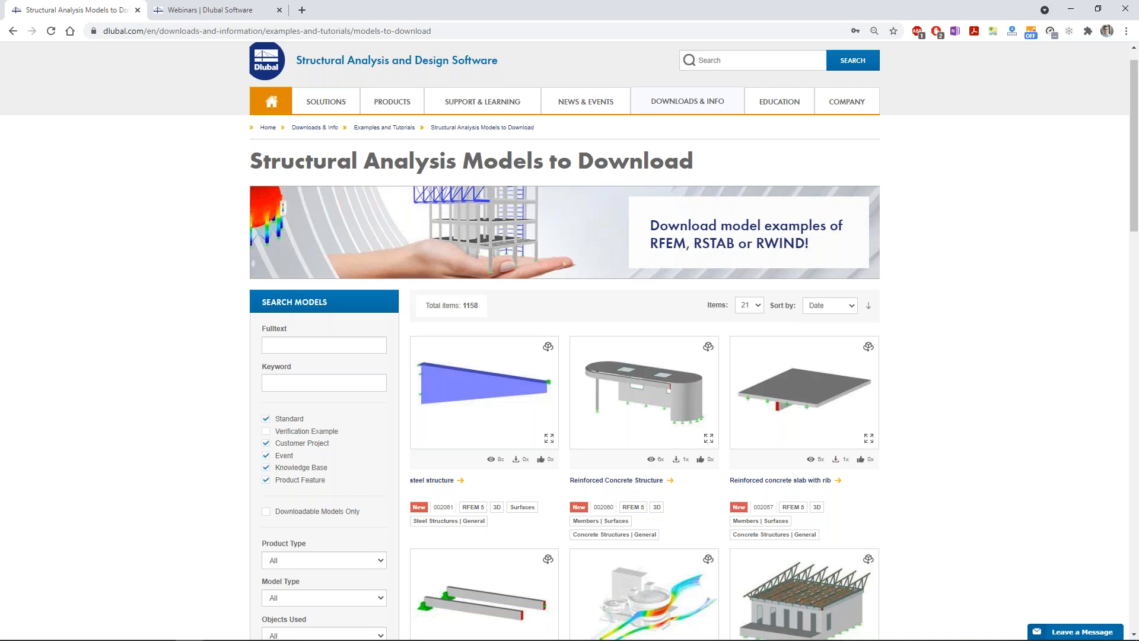
# Step: Search the downloadable models for "scaffolding" and look through the matching models
pyautogui.scroll(-15, 236, 374)
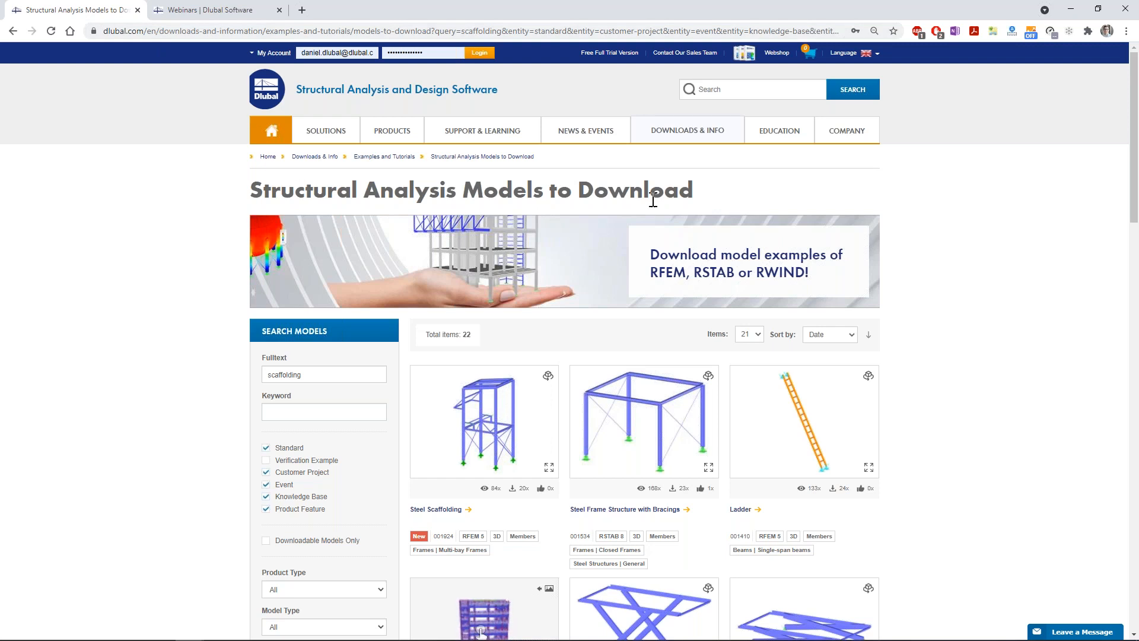
pyautogui.scroll(-1, 138, 344)
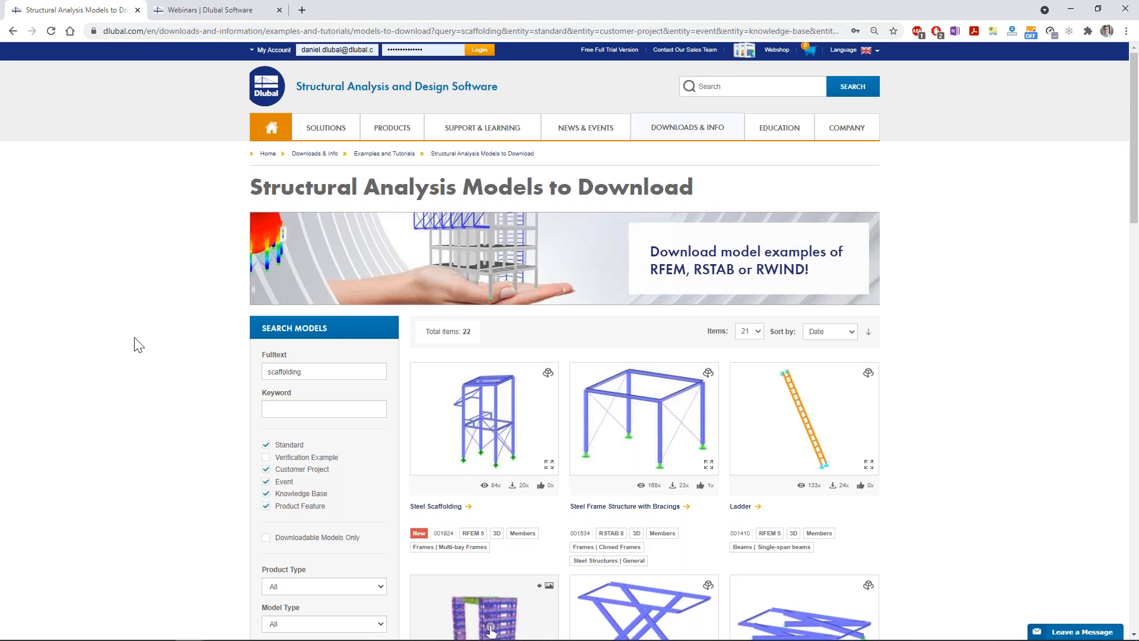
pyautogui.scroll(1, 139, 344)
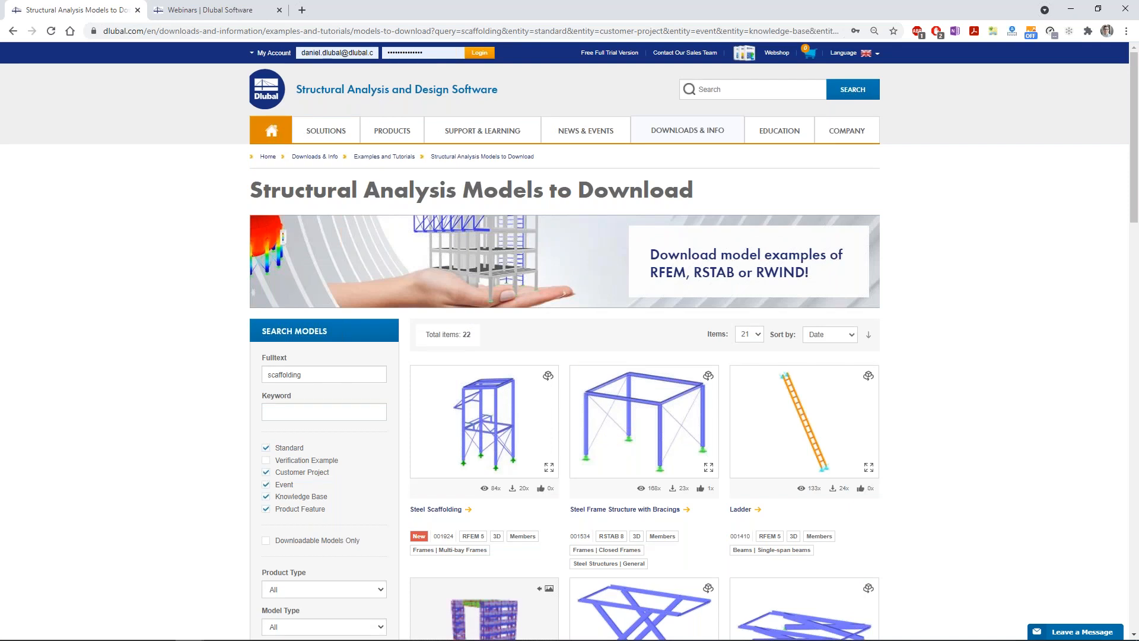
pyautogui.scroll(-5, 570, 341)
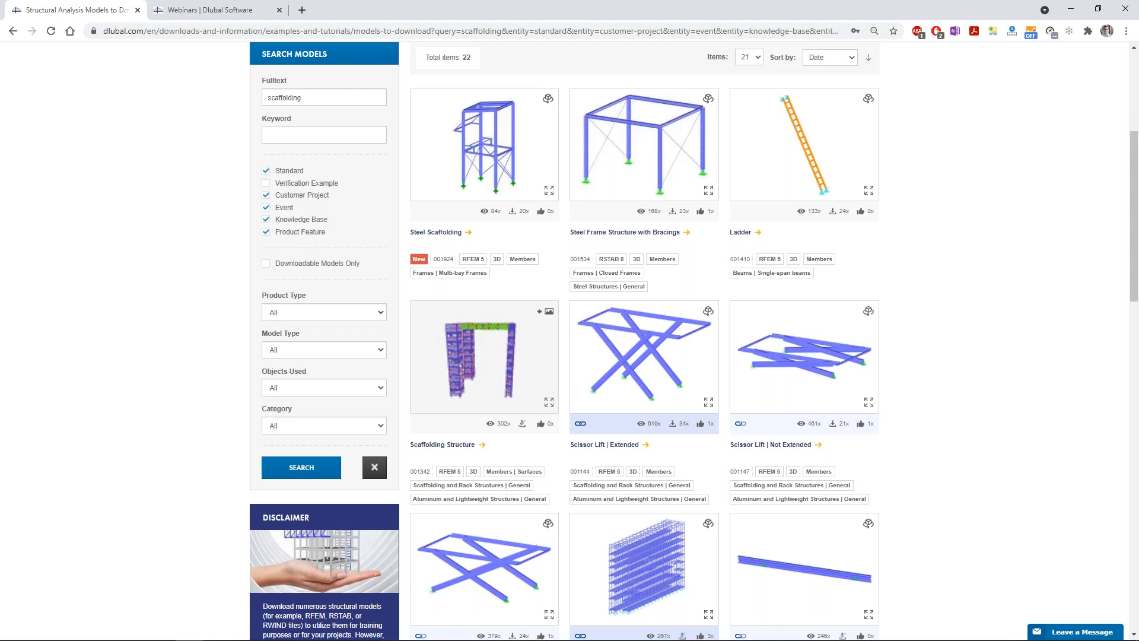
pyautogui.scroll(-9, 920, 537)
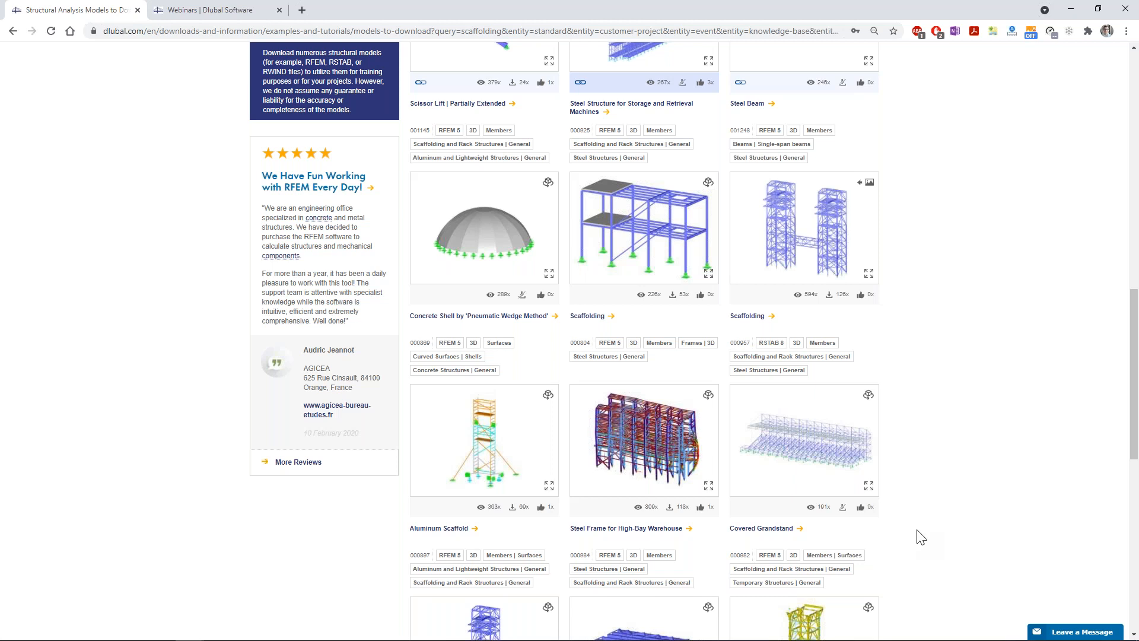
pyautogui.scroll(-9, 921, 537)
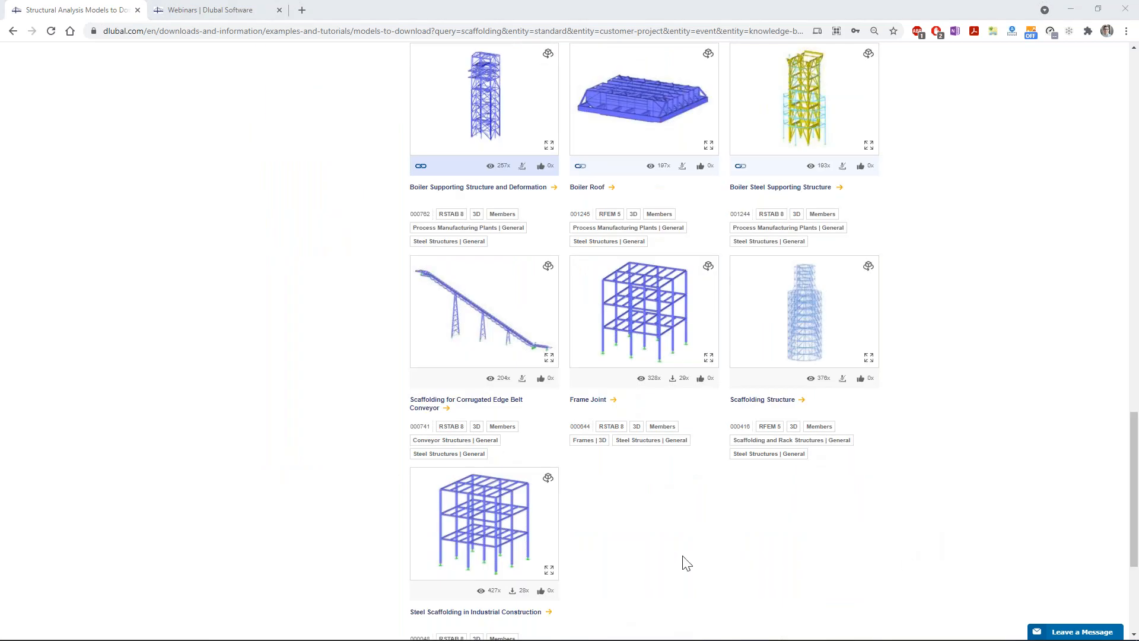
pyautogui.scroll(20, 687, 562)
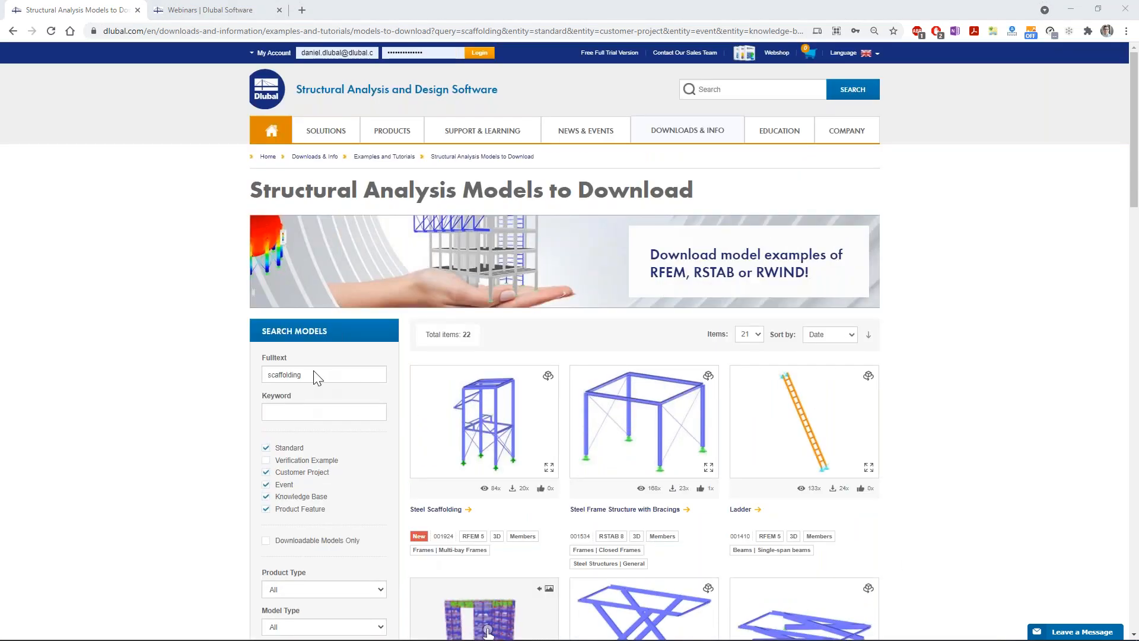
pyautogui.click(301, 373)
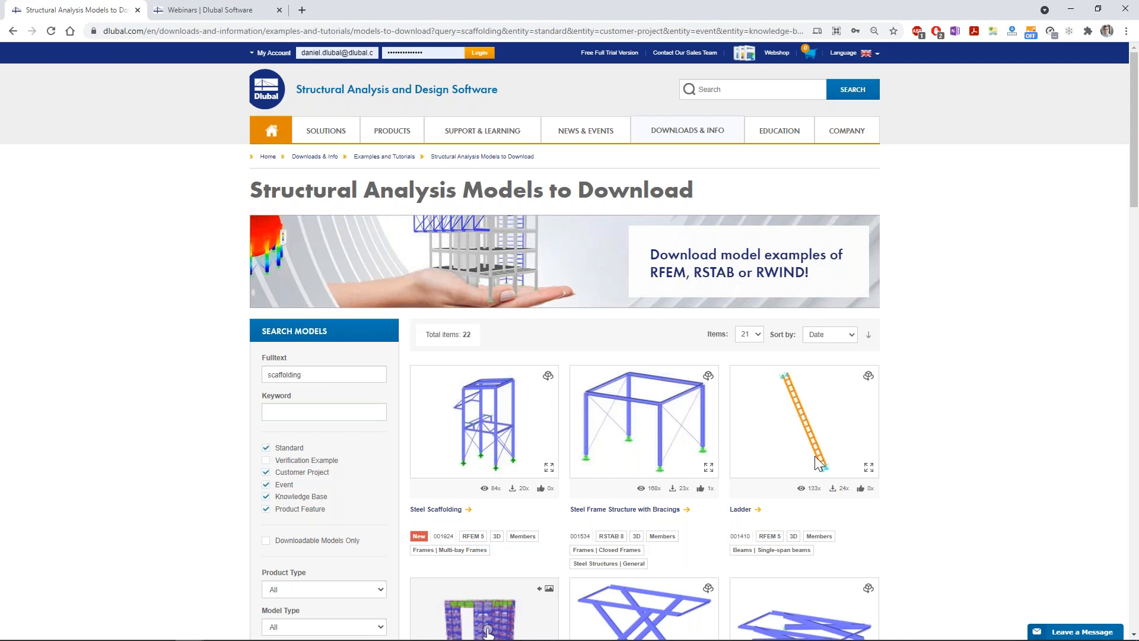
pyautogui.hotkey('alt', 'Tab')
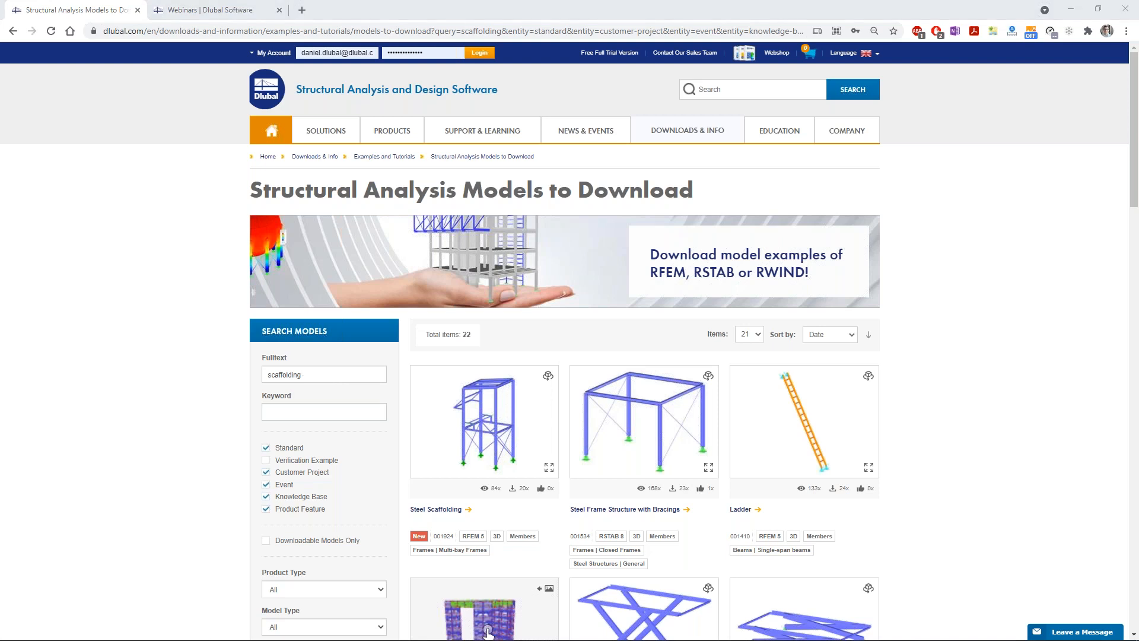